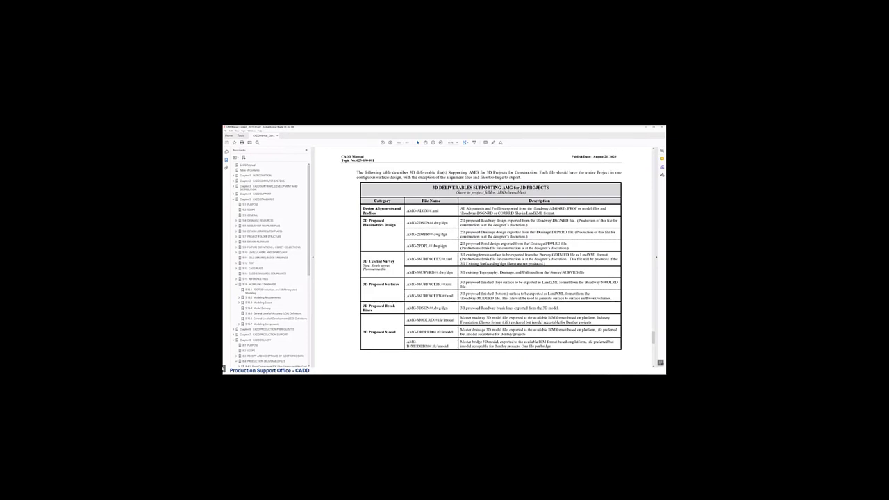
Examine the CADD Manual's 3D Deliverables Project Folder section and its table of 3D deliverables supporting AMG
{"action": "scroll", "coordinate": [271, 263], "scroll_direction": "down", "scroll_amount": 3}
{"action": "scroll", "coordinate": [254, 211], "scroll_direction": "down", "scroll_amount": 8}
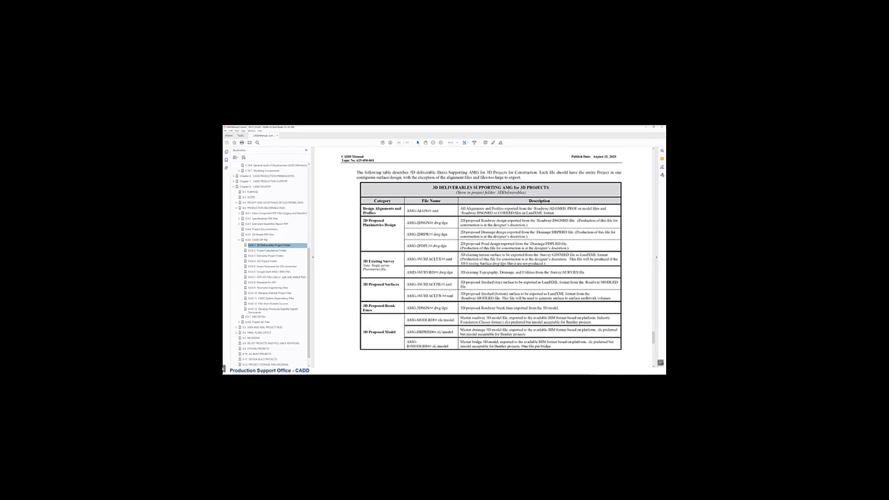
{"action": "scroll", "coordinate": [483, 257], "scroll_direction": "up", "scroll_amount": 2}
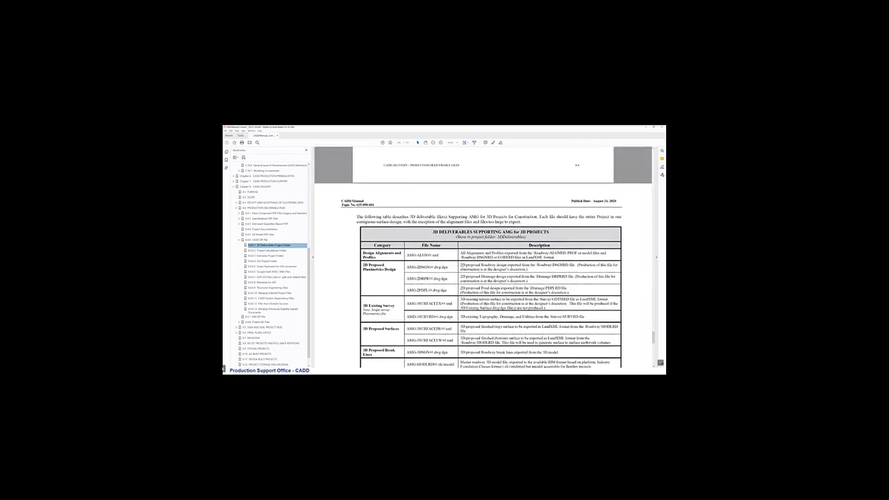
{"action": "scroll", "coordinate": [415, 262], "scroll_direction": "up", "scroll_amount": 3}
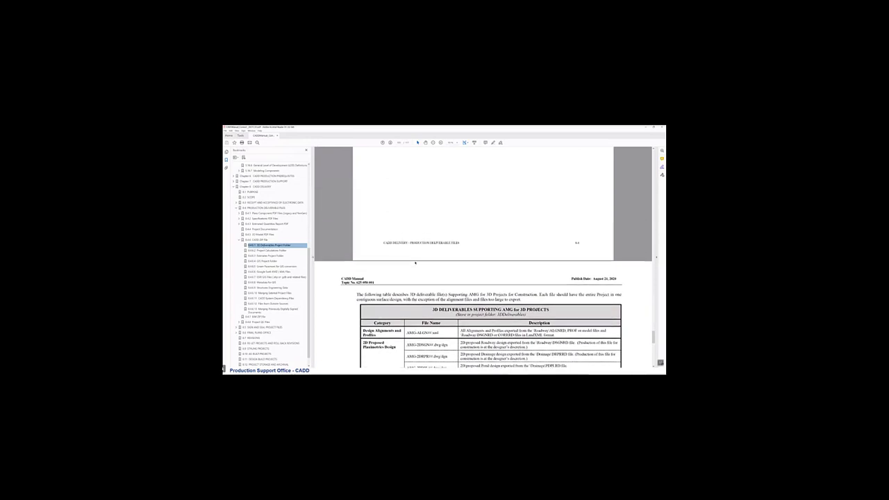
{"action": "scroll", "coordinate": [415, 263], "scroll_direction": "up", "scroll_amount": 9}
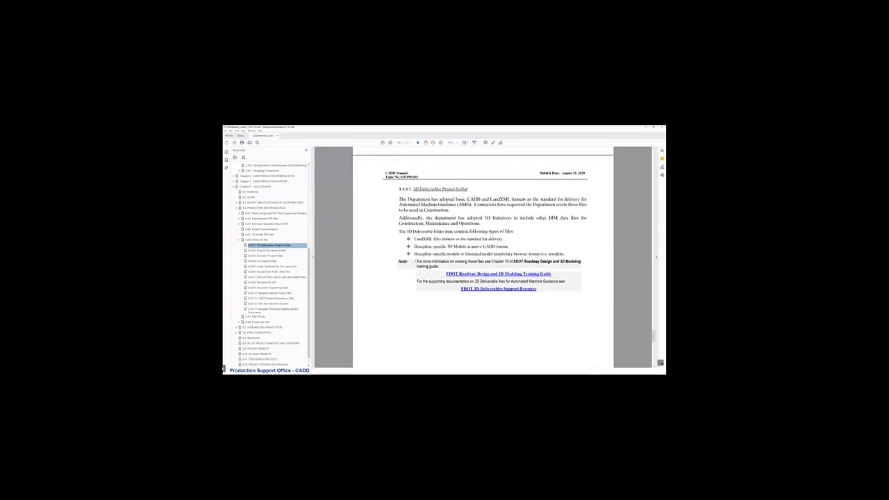
{"action": "scroll", "coordinate": [483, 257], "scroll_direction": "down", "scroll_amount": 1}
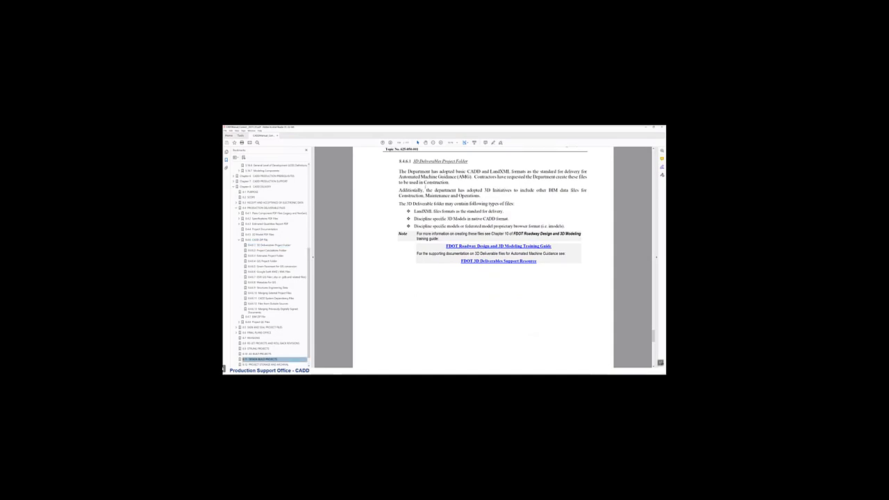
{"action": "scroll", "coordinate": [406, 276], "scroll_direction": "down", "scroll_amount": 12}
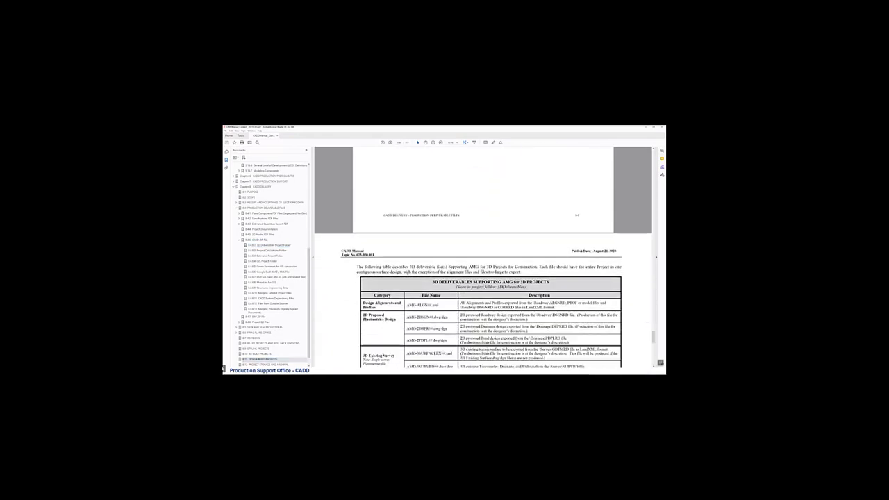
{"action": "scroll", "coordinate": [483, 257], "scroll_direction": "down", "scroll_amount": 2}
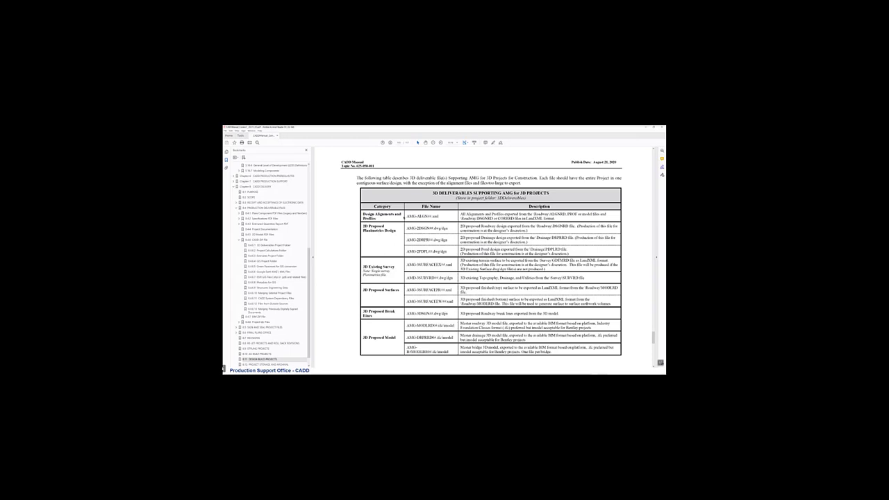
Examine the deliverable file names for design alignments and profiles and for the 2D proposed roadway planimetrics
{"action": "left_click_drag", "start_coordinate": [406, 216], "coordinate": [438, 216]}
{"action": "left_click", "coordinate": [438, 216]}
{"action": "left_click_drag", "start_coordinate": [405, 227], "coordinate": [447, 227]}
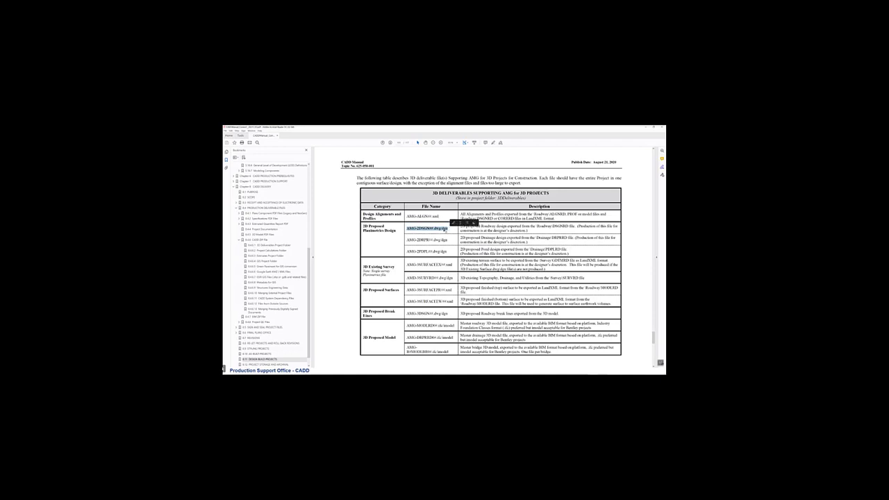
{"action": "left_click", "coordinate": [447, 229]}
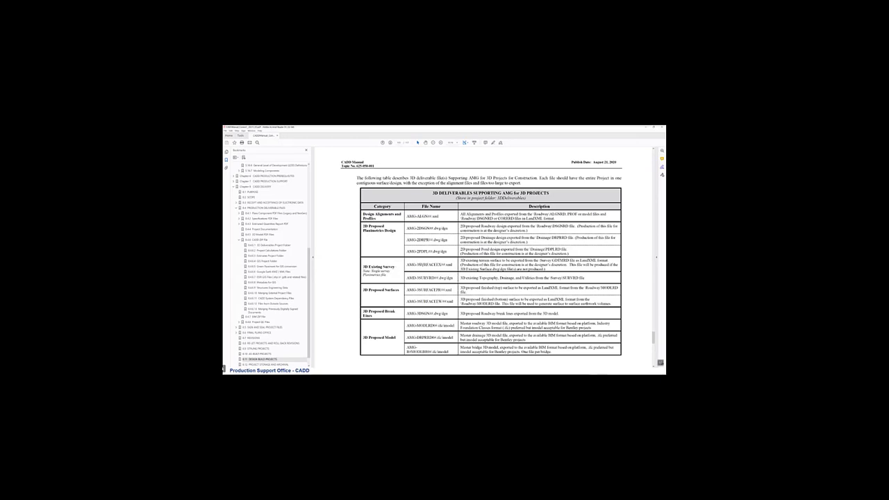
Examine the 3D existing survey file names for the terrain surface and the topography in the deliverables table
{"action": "mouse_move", "coordinate": [407, 265]}
{"action": "left_mouse_down"}
{"action": "mouse_move", "coordinate": [453, 265]}
{"action": "mouse_move", "coordinate": [412, 266]}
{"action": "left_mouse_up"}
{"action": "left_click", "coordinate": [419, 277]}
{"action": "triple_click", "coordinate": [418, 277]}
{"action": "left_click", "coordinate": [418, 278]}
{"action": "left_click_drag", "start_coordinate": [453, 278], "coordinate": [409, 278]}
{"action": "left_click", "coordinate": [408, 278]}
Examine the file name for the 3D proposed break lines deliverable
{"action": "left_click_drag", "start_coordinate": [407, 314], "coordinate": [426, 314]}
{"action": "left_click", "coordinate": [458, 315]}
{"action": "left_click_drag", "start_coordinate": [445, 313], "coordinate": [407, 313]}
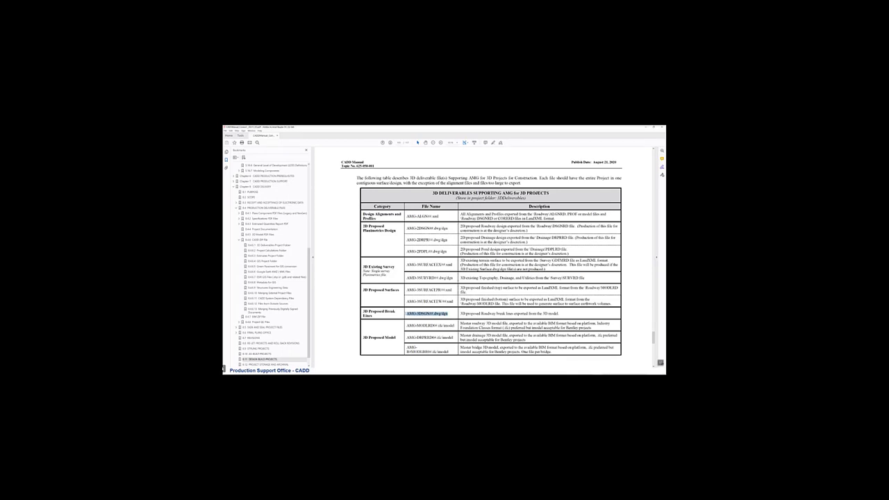
{"action": "left_click", "coordinate": [407, 313]}
{"action": "double_click", "coordinate": [407, 313]}
{"action": "left_click", "coordinate": [446, 314]}
Examine the master roadway 3D proposed model's file name and its imodel format in the deliverables table
{"action": "double_click", "coordinate": [449, 325]}
{"action": "left_click", "coordinate": [454, 326]}
{"action": "double_click", "coordinate": [449, 325]}
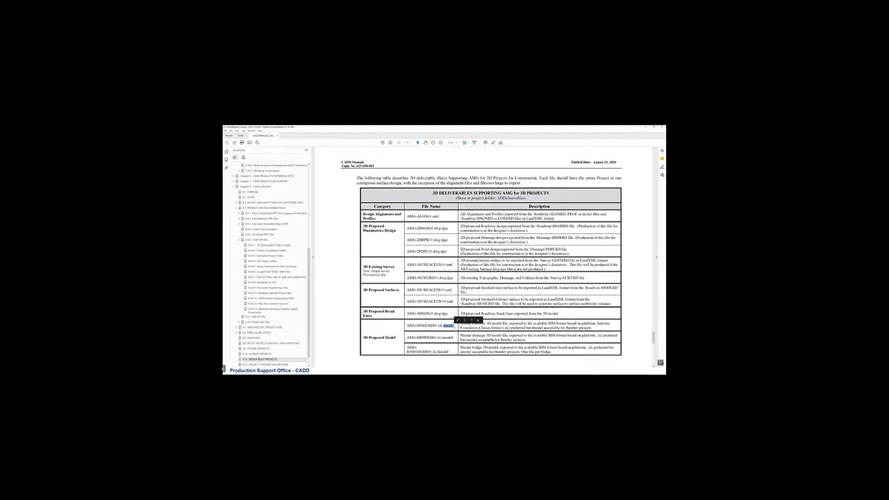
{"action": "left_click", "coordinate": [450, 326]}
{"action": "double_click", "coordinate": [450, 325]}
{"action": "left_click", "coordinate": [447, 325]}
{"action": "left_click_drag", "start_coordinate": [406, 325], "coordinate": [453, 327]}
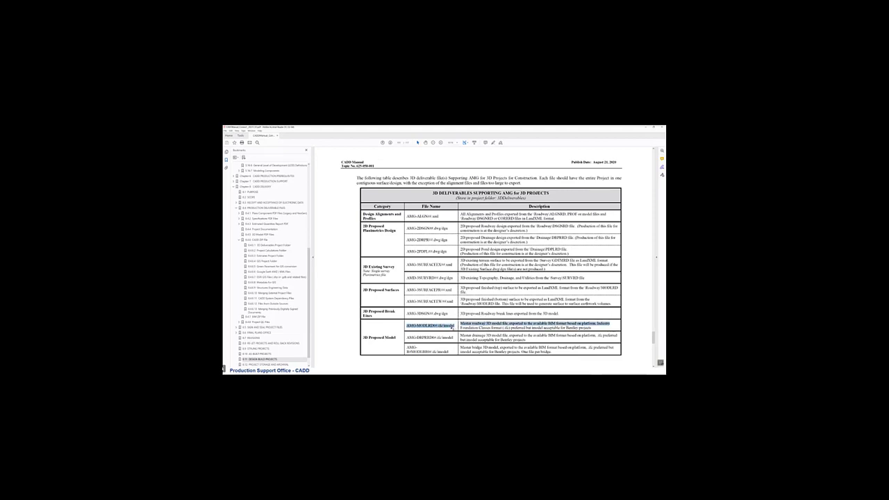
{"action": "left_click", "coordinate": [452, 327]}
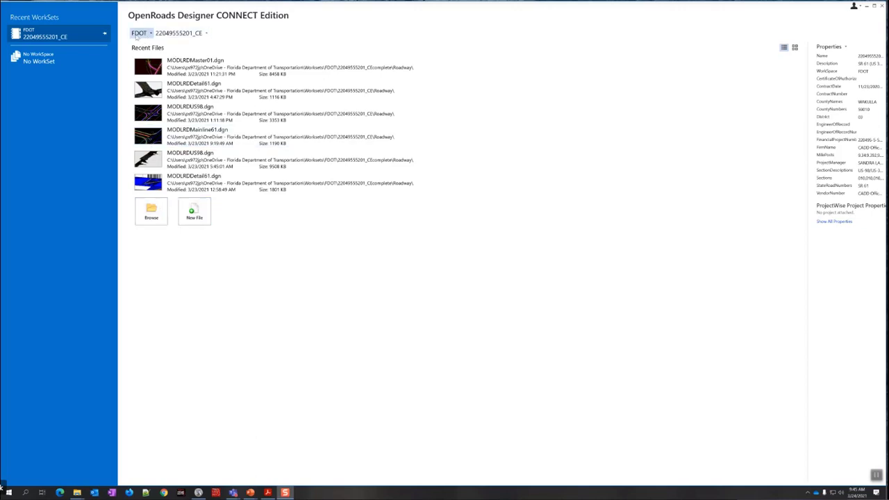
{"action": "left_click", "coordinate": [150, 216]}
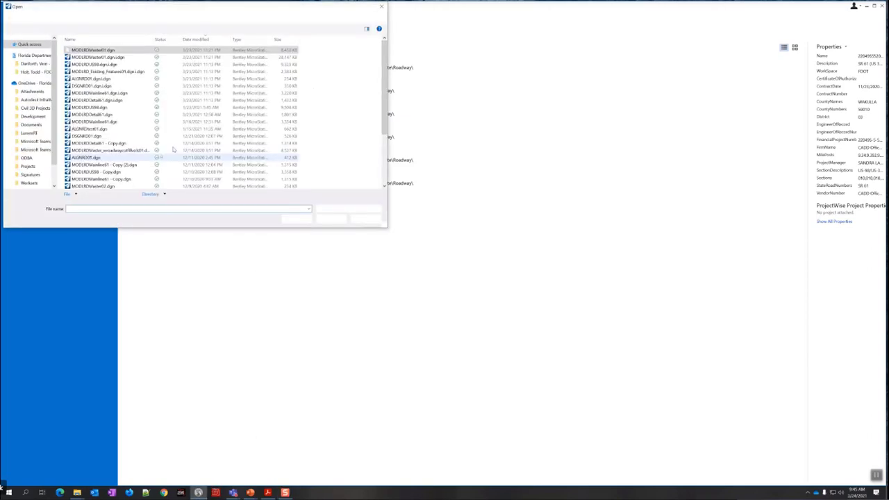
{"action": "left_click", "coordinate": [178, 18]}
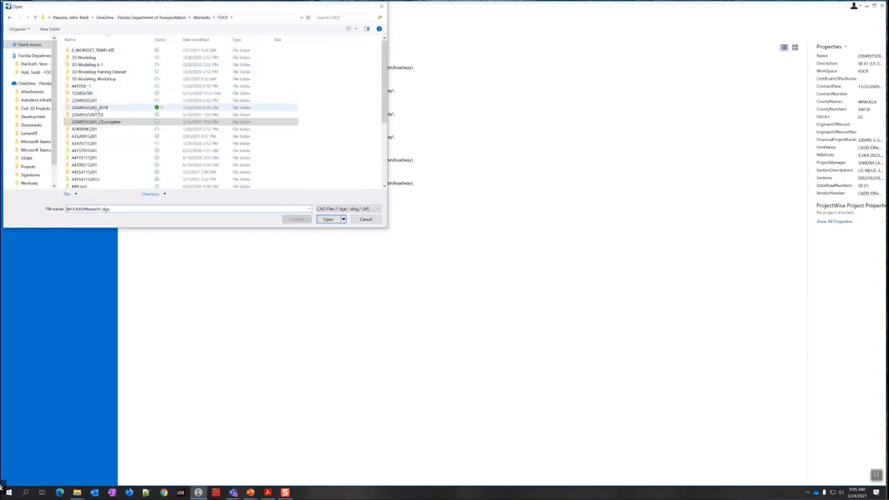
{"action": "double_click", "coordinate": [93, 114]}
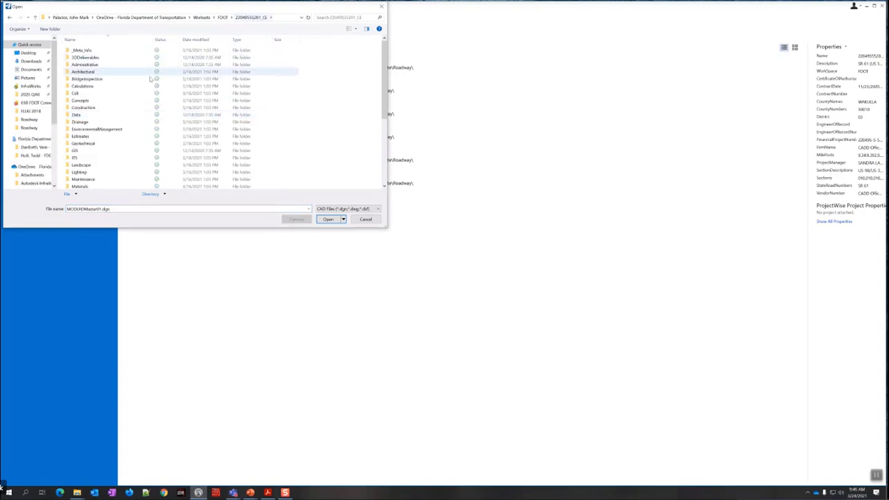
{"action": "scroll", "coordinate": [136, 86], "scroll_direction": "down", "scroll_amount": 5}
{"action": "scroll", "coordinate": [136, 87], "scroll_direction": "up", "scroll_amount": 6}
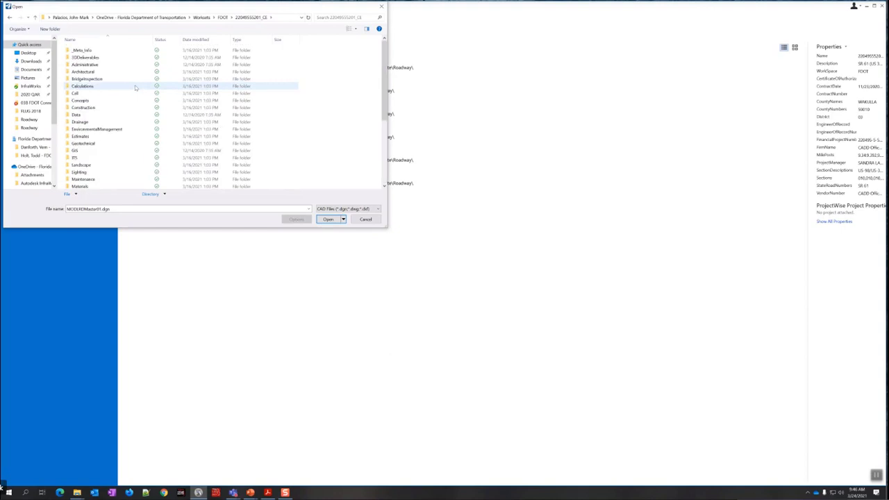
{"action": "scroll", "coordinate": [120, 95], "scroll_direction": "down", "scroll_amount": 10}
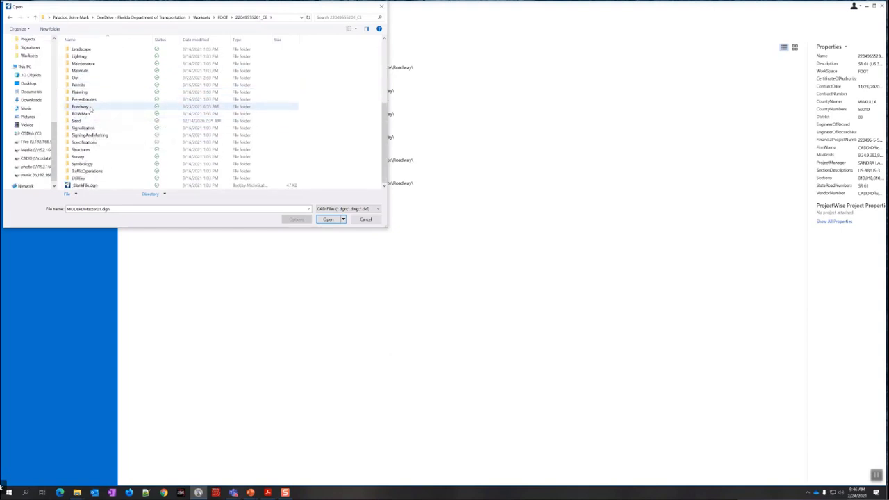
{"action": "double_click", "coordinate": [81, 106]}
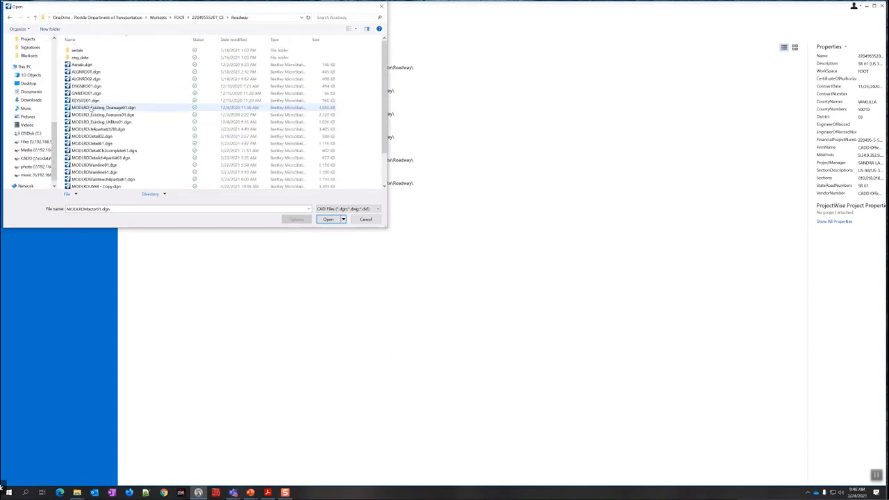
{"action": "left_click", "coordinate": [87, 72]}
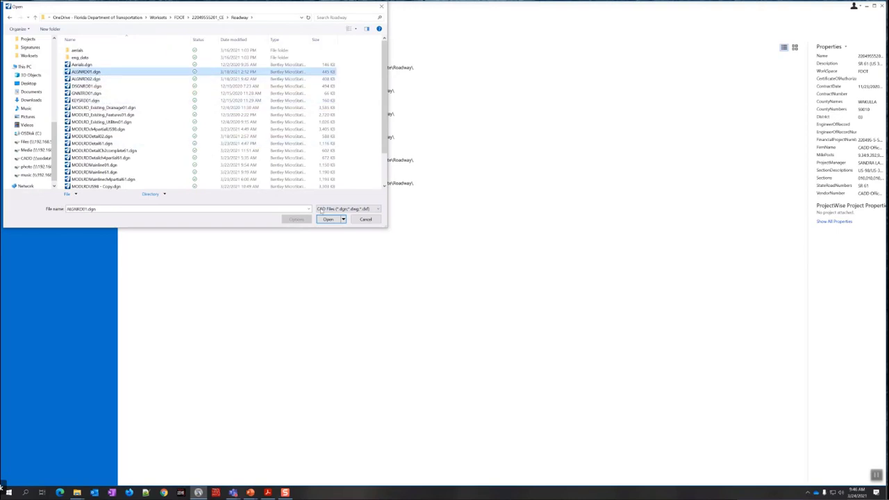
{"action": "left_click", "coordinate": [327, 219]}
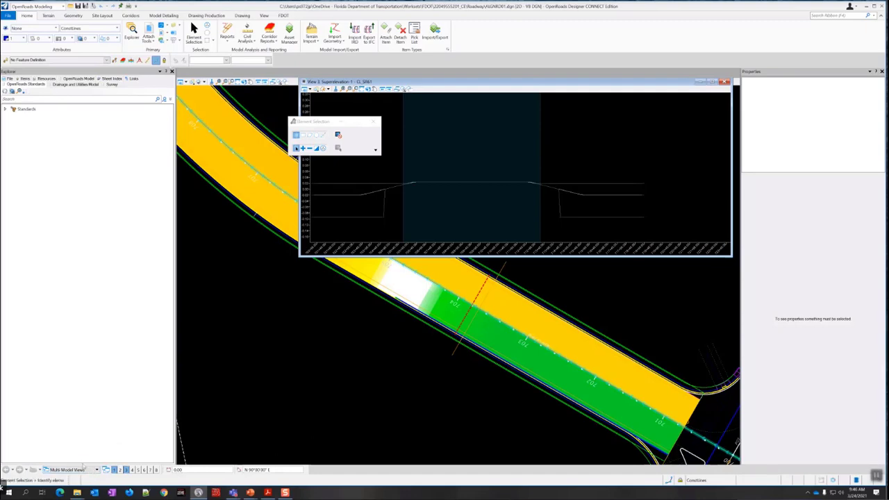
Switch to the Default view group and show the 2D plan and the 3D model side by side
{"action": "left_click", "coordinate": [82, 471]}
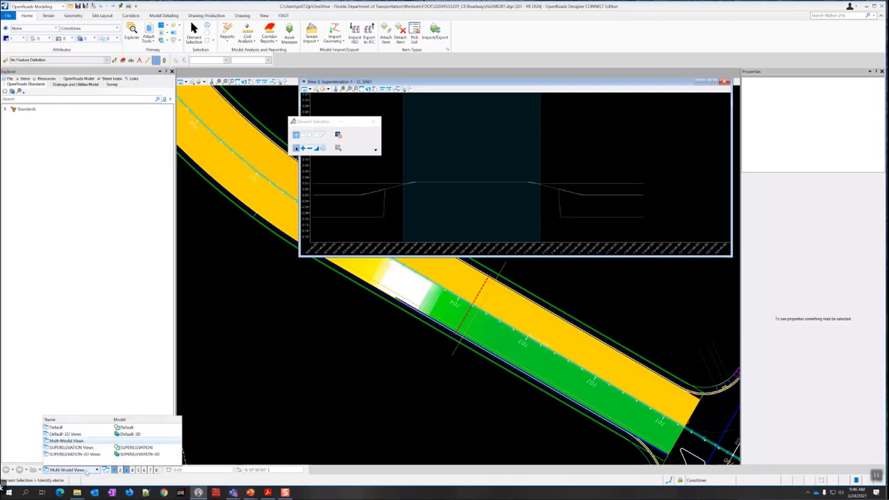
{"action": "left_click", "coordinate": [67, 429]}
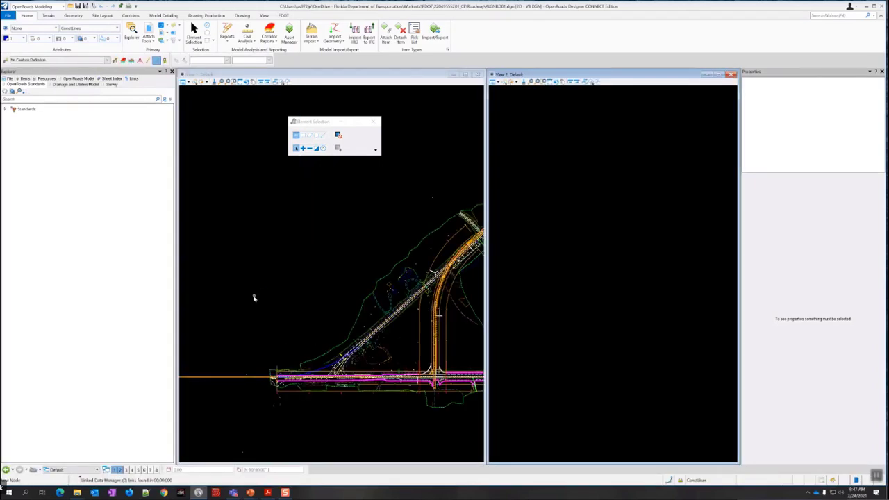
{"action": "left_click", "coordinate": [390, 174]}
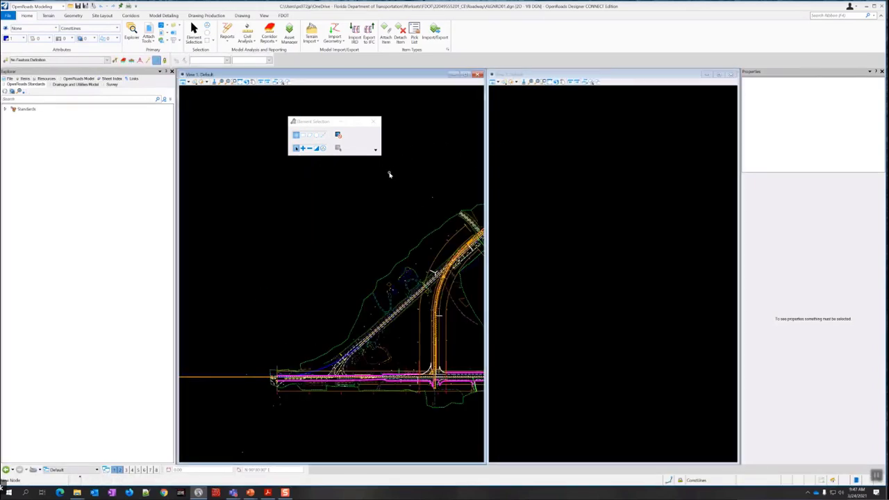
{"action": "left_click", "coordinate": [361, 261]}
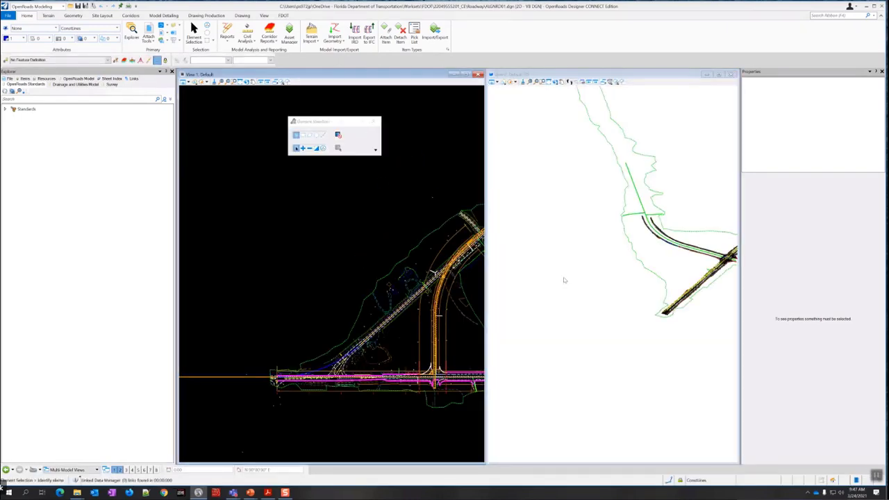
Examine the intersection in the 3D model and the centerline near station 700 in the plan view
{"action": "scroll", "coordinate": [710, 255], "scroll_direction": "up", "scroll_amount": 2}
{"action": "scroll", "coordinate": [714, 256], "scroll_direction": "up", "scroll_amount": 5}
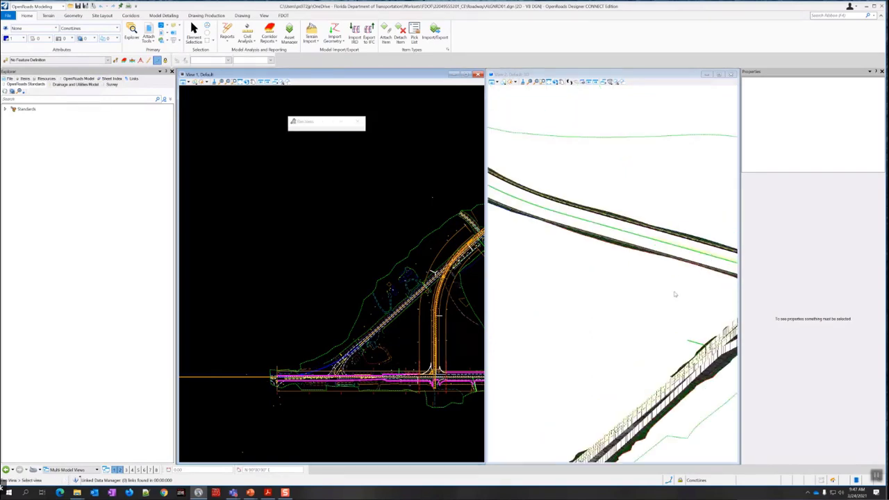
{"action": "scroll", "coordinate": [655, 263], "scroll_direction": "up", "scroll_amount": 3}
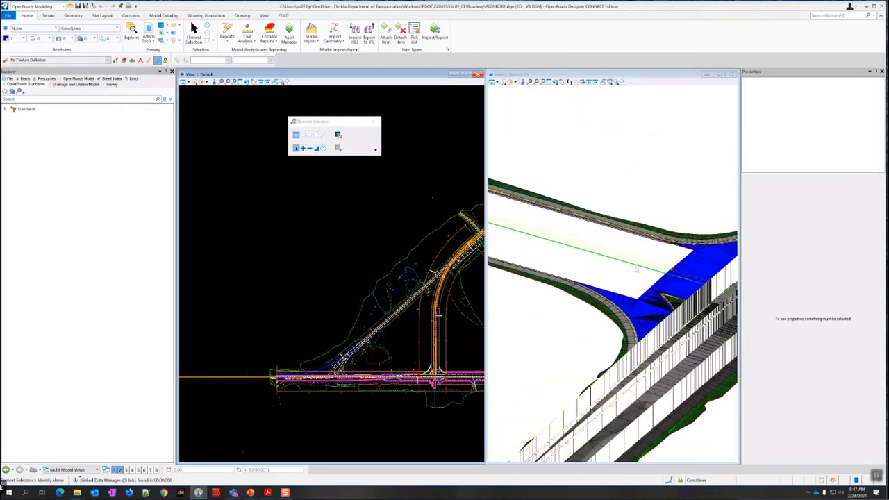
{"action": "middle_click_drag", "start_coordinate": [338, 310], "coordinate": [311, 286]}
{"action": "scroll", "coordinate": [347, 295], "scroll_direction": "up", "scroll_amount": 5}
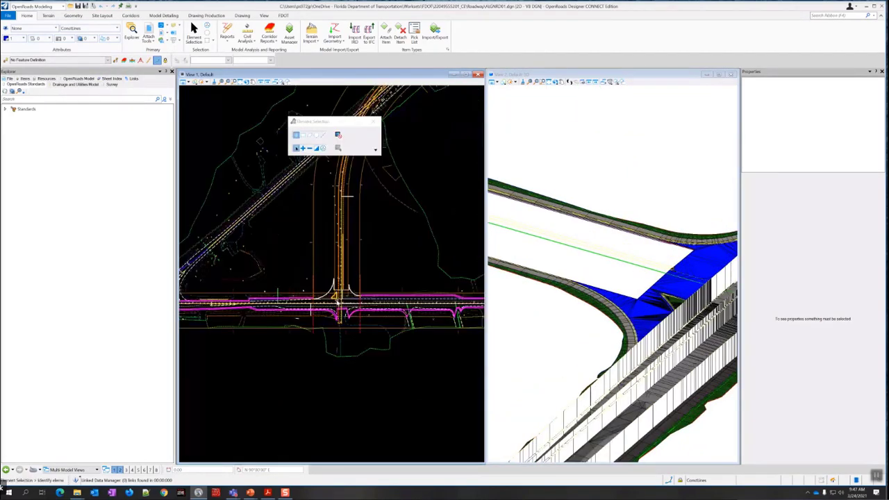
{"action": "scroll", "coordinate": [344, 308], "scroll_direction": "up", "scroll_amount": 2}
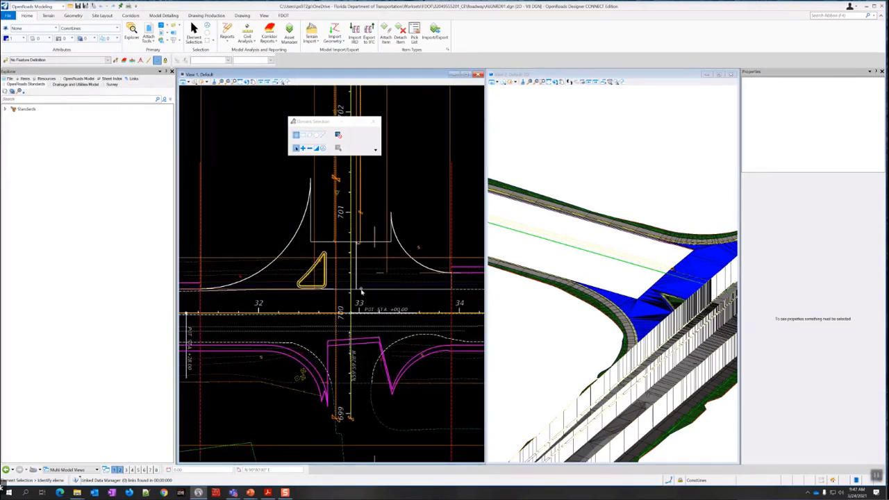
{"action": "scroll", "coordinate": [350, 303], "scroll_direction": "up", "scroll_amount": 2}
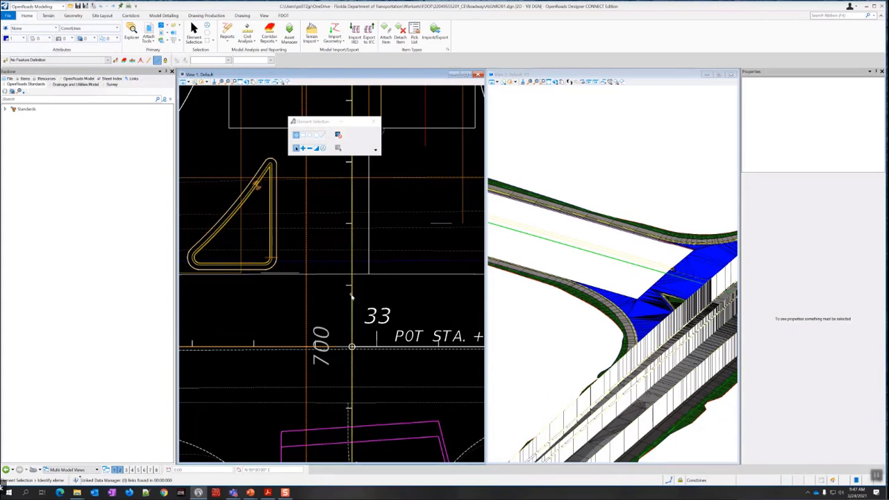
{"action": "mouse_move", "coordinate": [351, 298]}
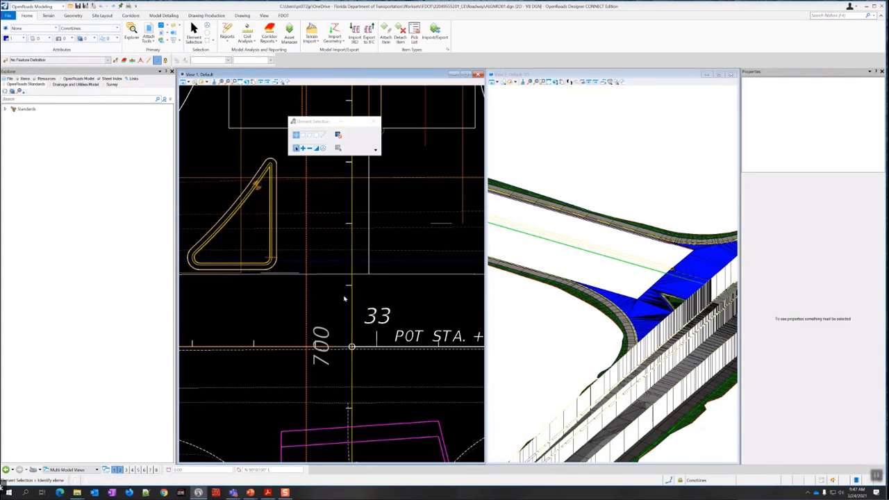
{"action": "scroll", "coordinate": [332, 299], "scroll_direction": "down", "scroll_amount": 4}
{"action": "scroll", "coordinate": [332, 299], "scroll_direction": "up", "scroll_amount": 3}
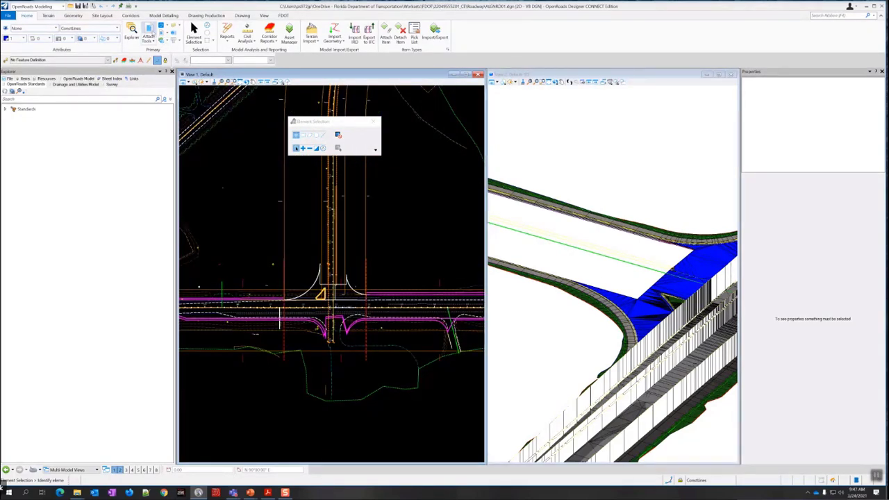
Turn off the display of the MODLRDUS98.dgn, MODLRDDetail61.dgn, TOPO and GDTM survey references
{"action": "left_click", "coordinate": [149, 29]}
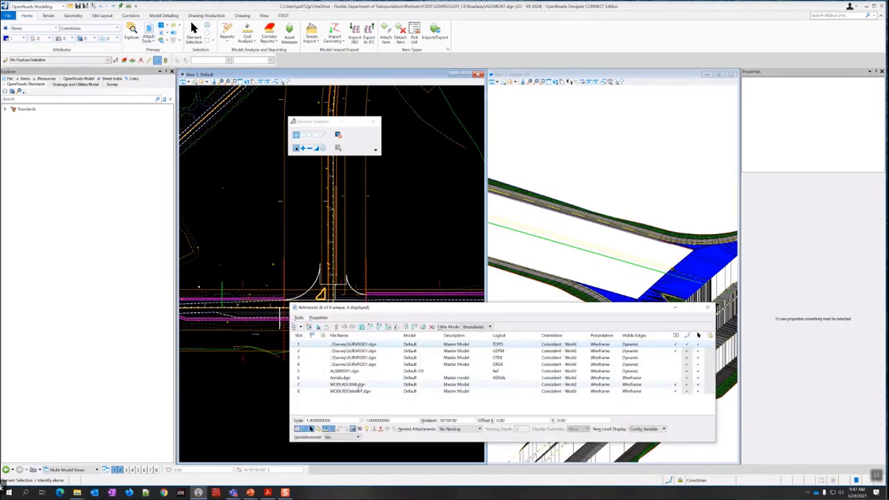
{"action": "left_click", "coordinate": [356, 384]}
{"action": "left_click", "coordinate": [674, 384]}
{"action": "left_click", "coordinate": [674, 391]}
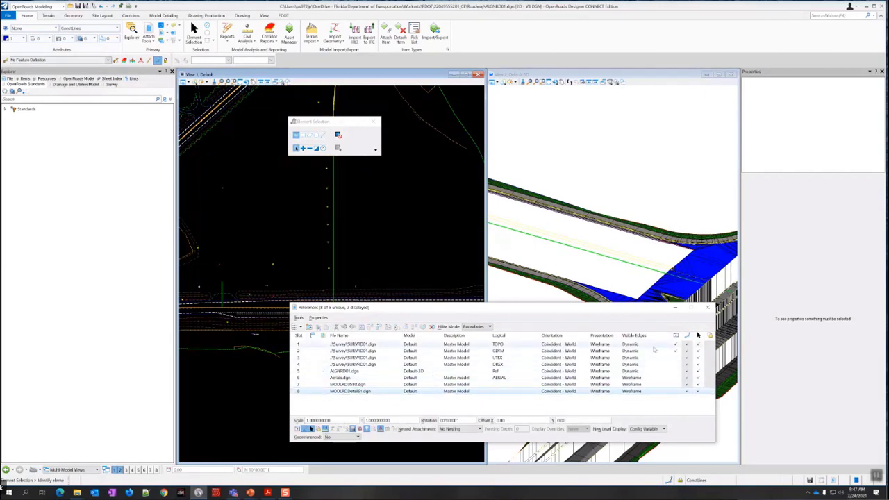
{"action": "left_click", "coordinate": [674, 344]}
{"action": "left_click", "coordinate": [675, 350]}
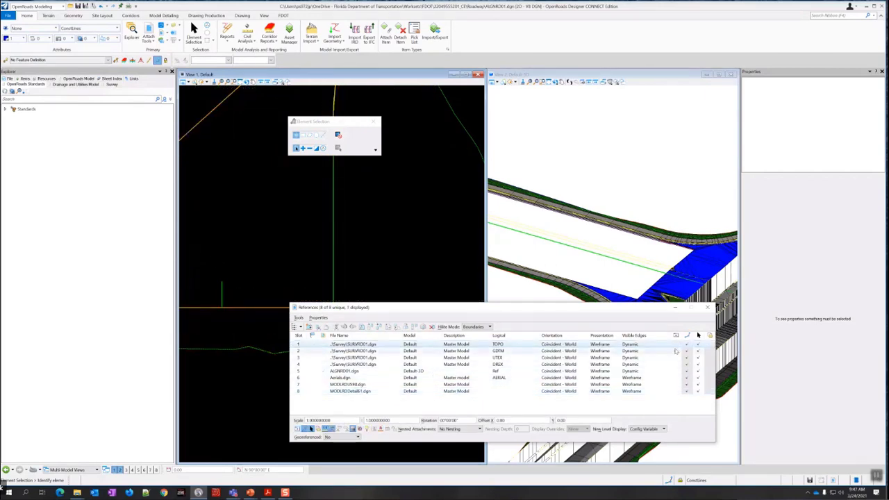
Close the references list and start a geometry export with LandXML as the export type and version 1.2
{"action": "left_click", "coordinate": [708, 307]}
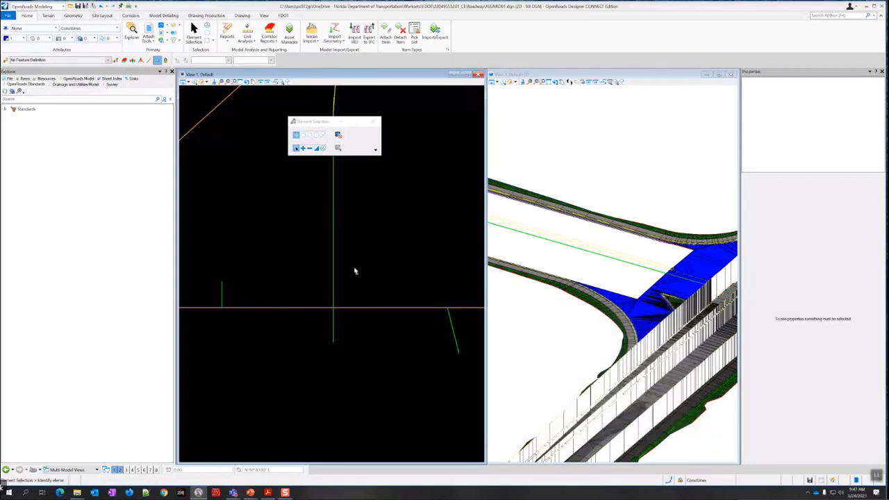
{"action": "scroll", "coordinate": [354, 271], "scroll_direction": "down", "scroll_amount": 2}
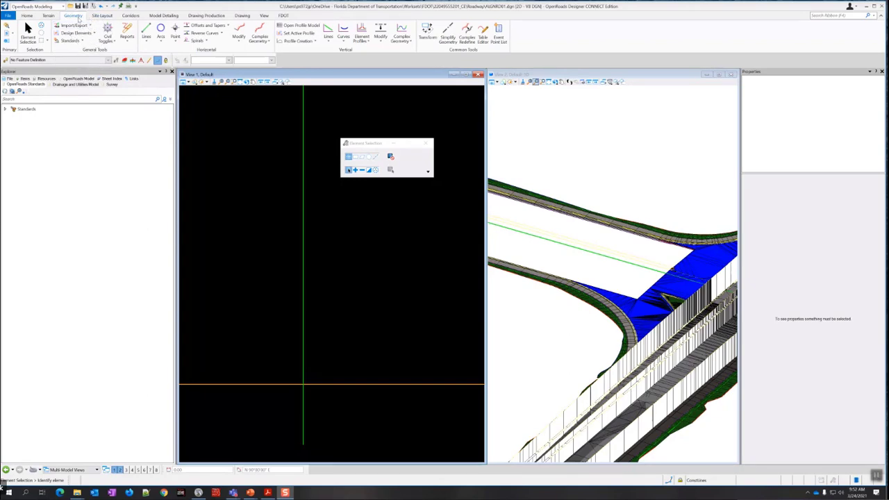
{"action": "left_click", "coordinate": [90, 25]}
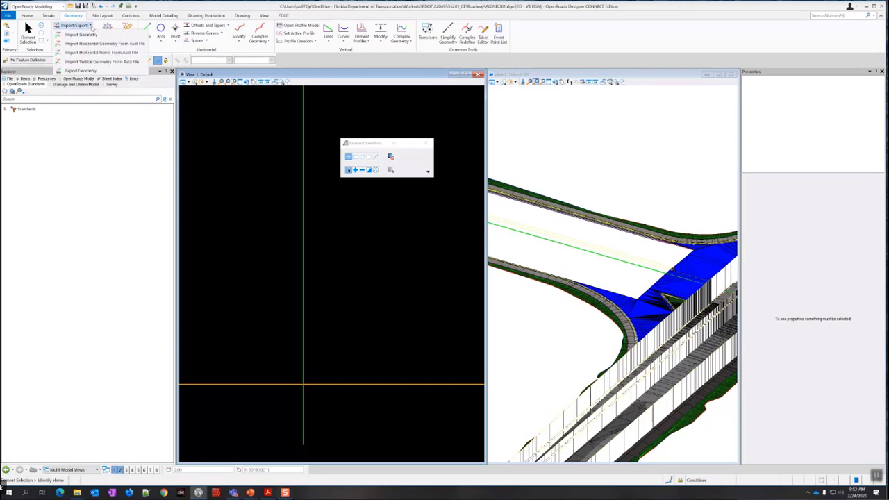
{"action": "left_click", "coordinate": [101, 72]}
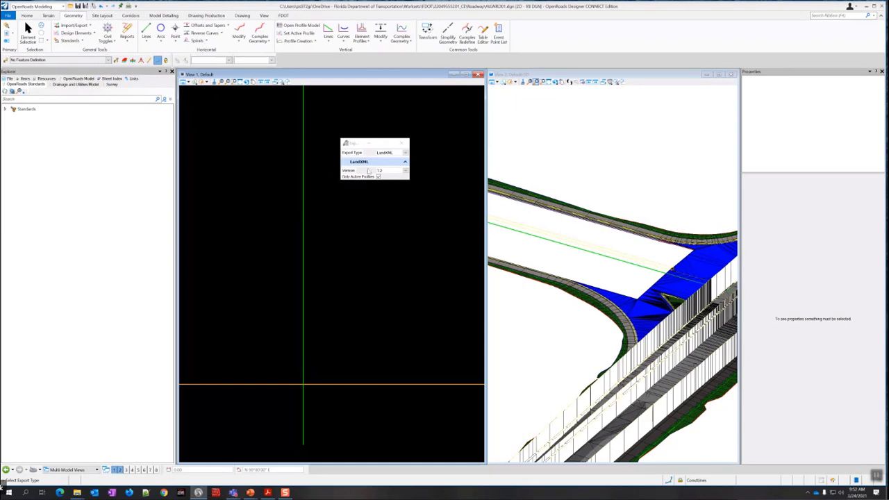
{"action": "left_click", "coordinate": [405, 153]}
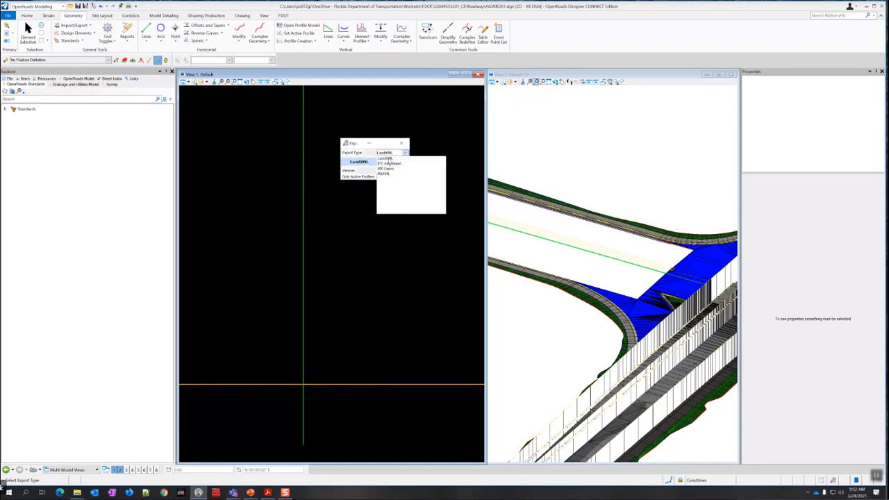
{"action": "left_click", "coordinate": [396, 159]}
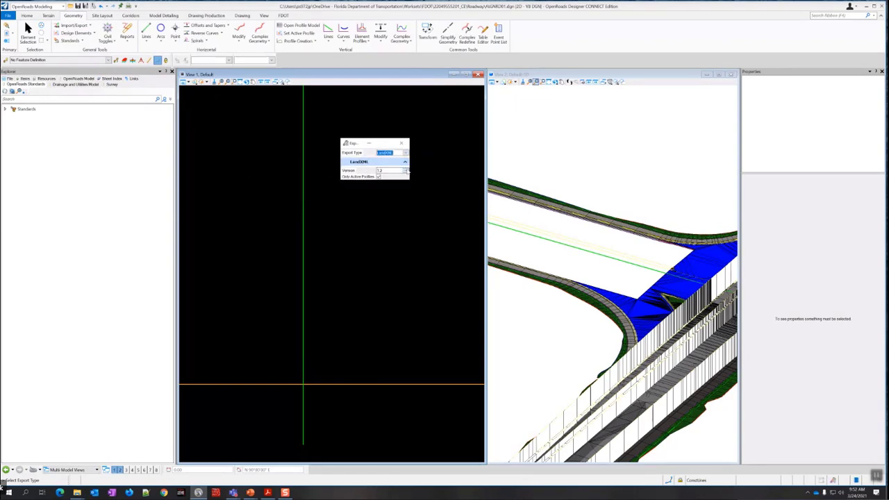
{"action": "left_click", "coordinate": [405, 171]}
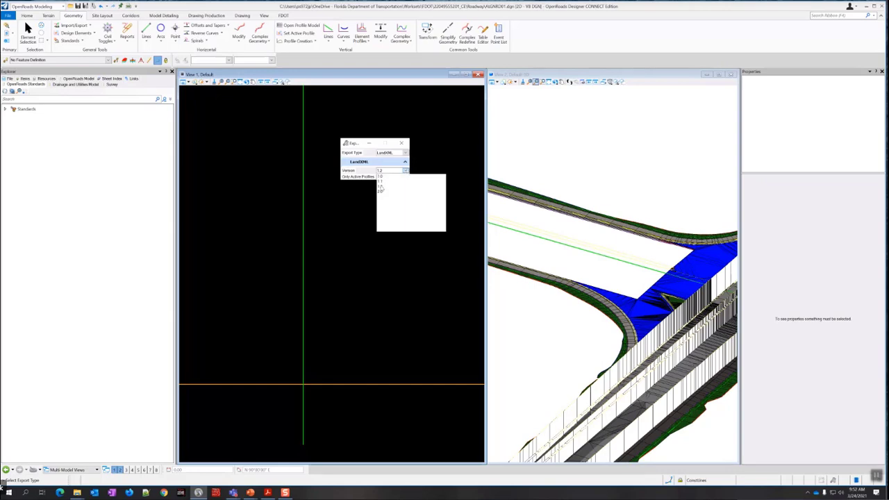
{"action": "left_click", "coordinate": [380, 183]}
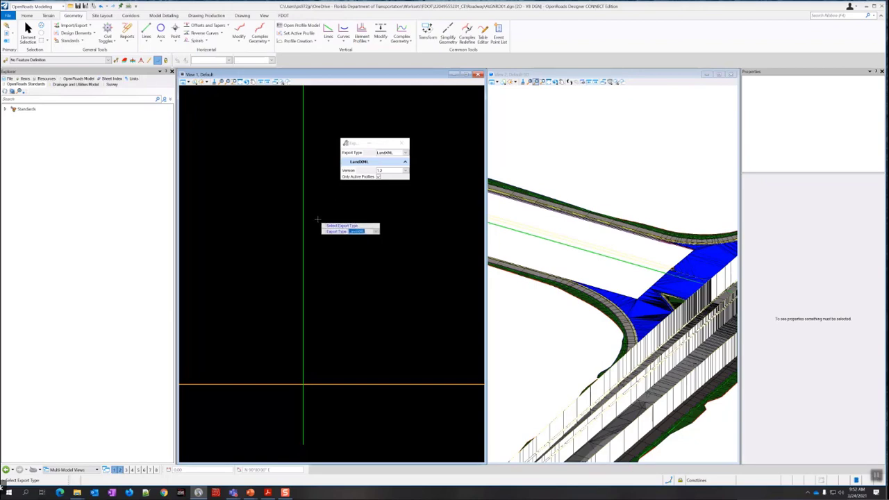
Select the vertical green centerline in the plan view for export and accept LandXML version 1.2 with only active profiles
{"action": "left_click", "coordinate": [364, 227]}
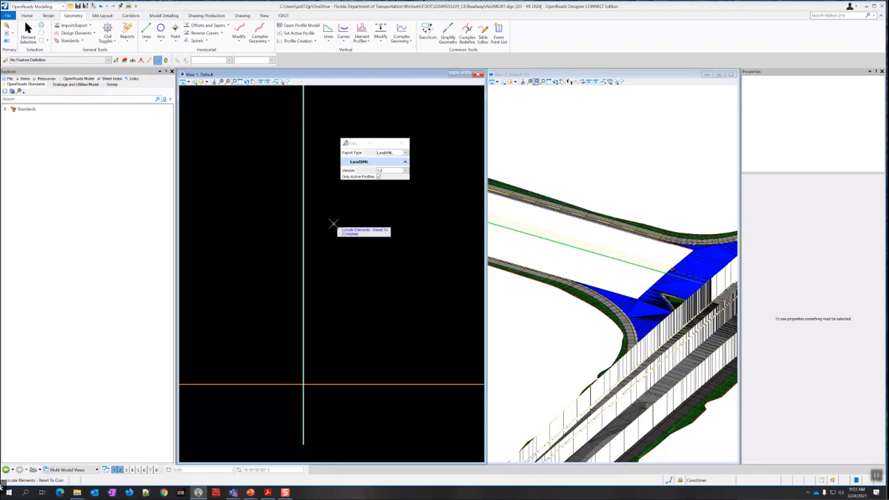
{"action": "right_click", "coordinate": [333, 224]}
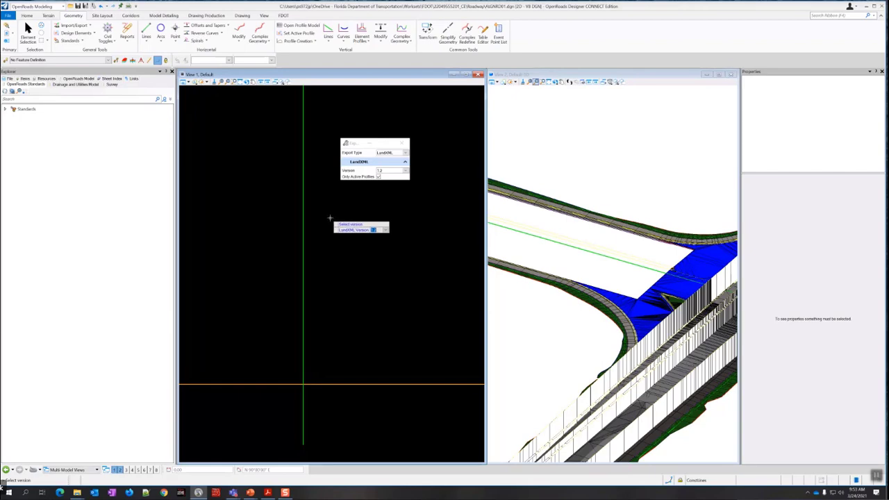
{"action": "left_click", "coordinate": [330, 218]}
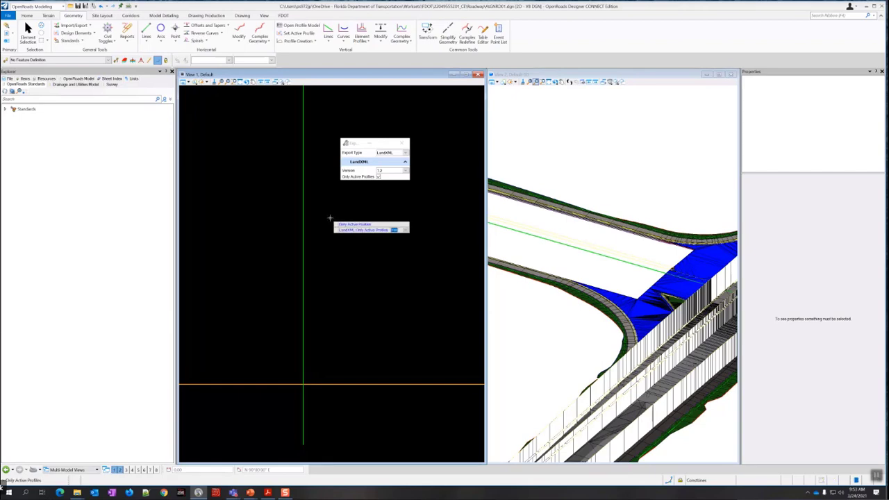
{"action": "left_click", "coordinate": [329, 218]}
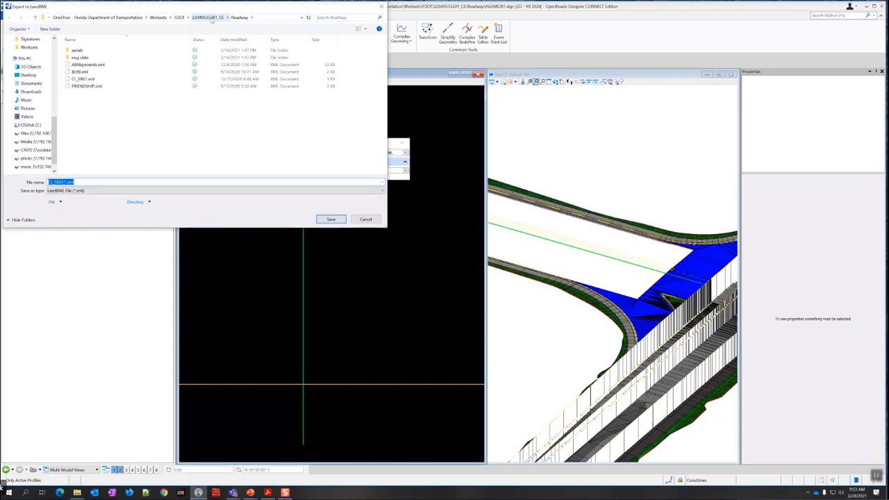
{"action": "left_click", "coordinate": [35, 17]}
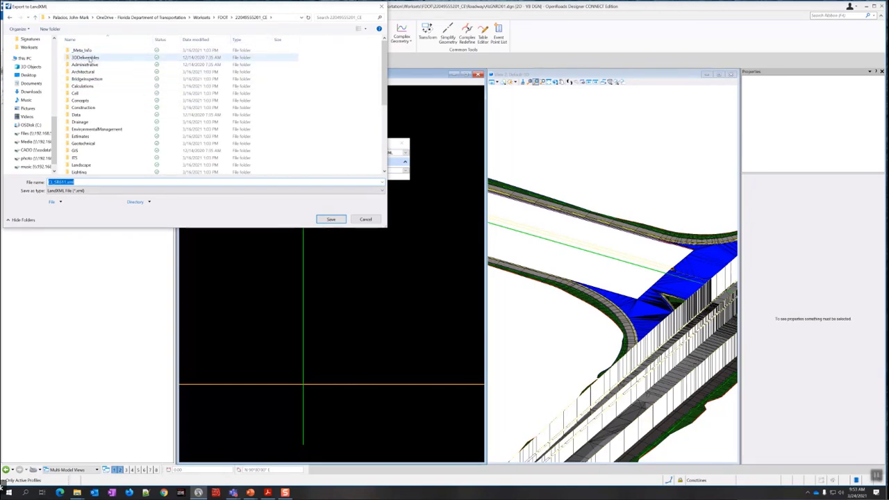
{"action": "double_click", "coordinate": [82, 59]}
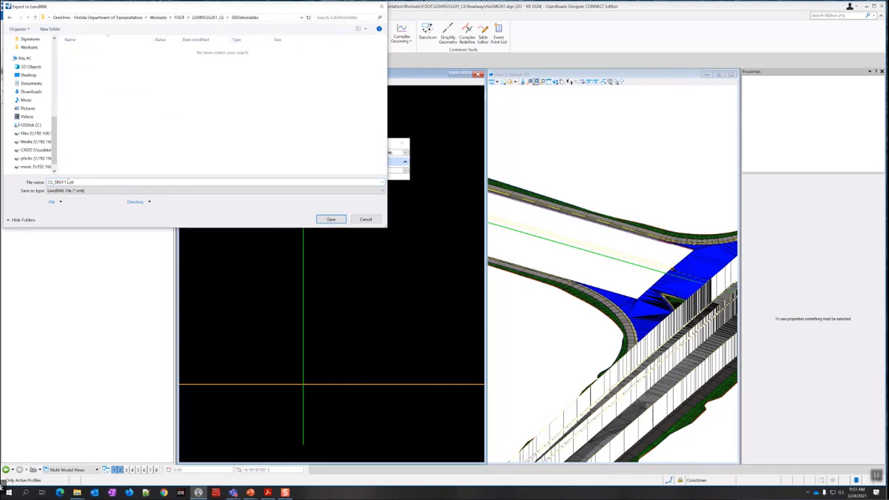
{"action": "left_click", "coordinate": [66, 181]}
{"action": "left_click_drag", "start_coordinate": [66, 181], "coordinate": [35, 183]}
{"action": "key", "text": "Caps_Lock"}
{"action": "type", "text": "AMG"}
{"action": "type", "text": "_"}
{"action": "type", "text": "ALGN"}
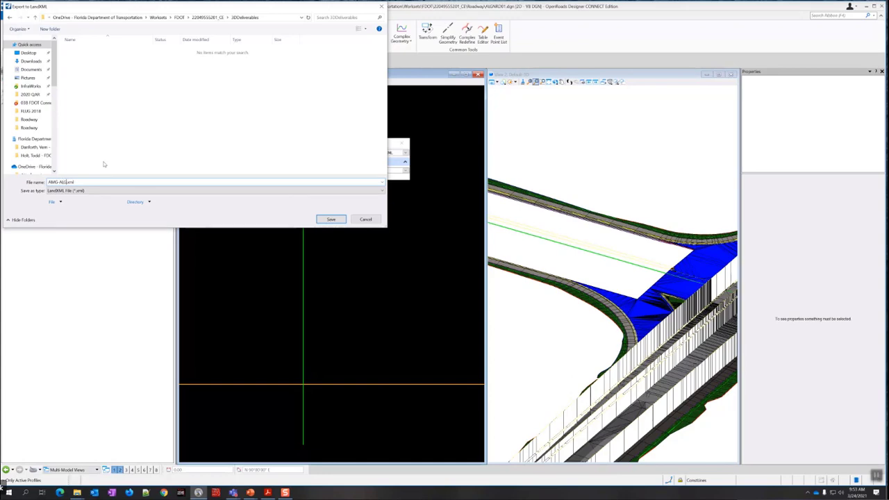
{"action": "type", "text": "SBS1"}
{"action": "key", "text": "Caps_Lock"}
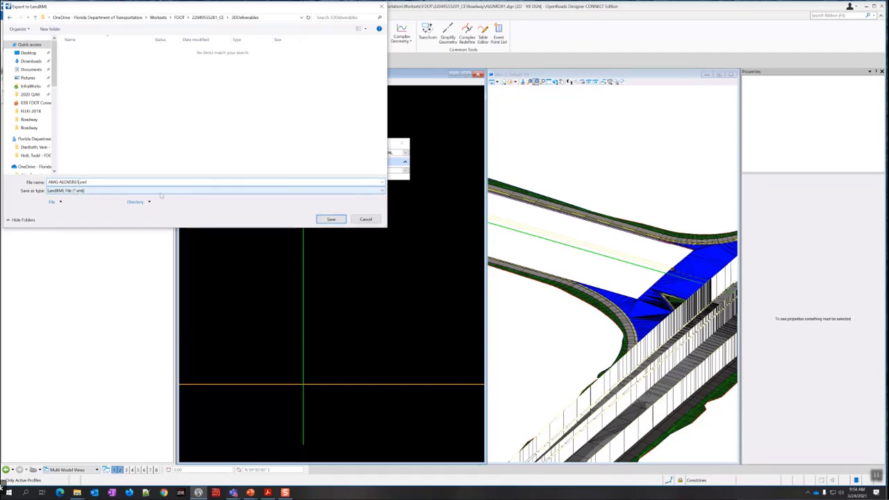
{"action": "left_click", "coordinate": [331, 220]}
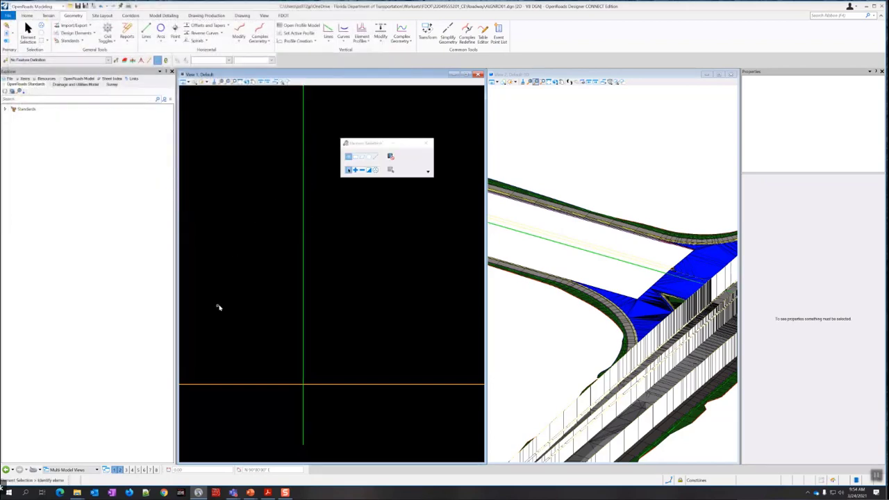
Explore the current workset's directory in Windows and open its 3DDeliverables folder
{"action": "left_click", "coordinate": [352, 157]}
{"action": "left_click", "coordinate": [284, 16]}
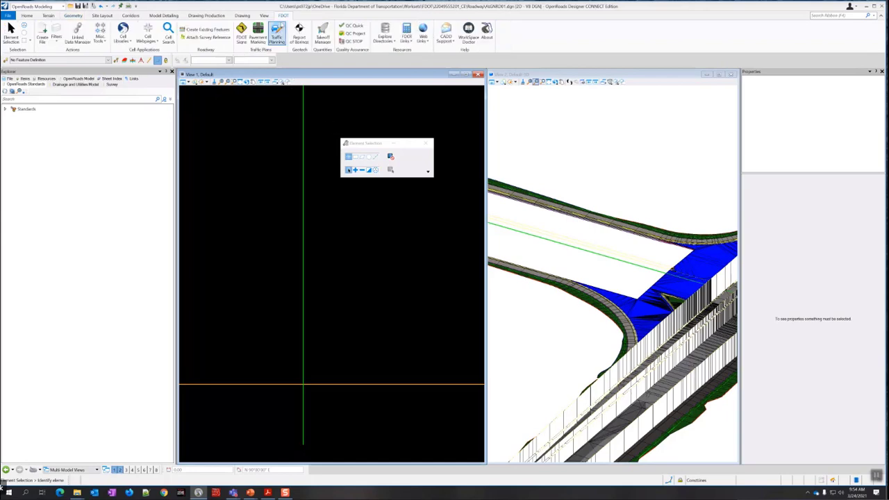
{"action": "left_click", "coordinate": [394, 43]}
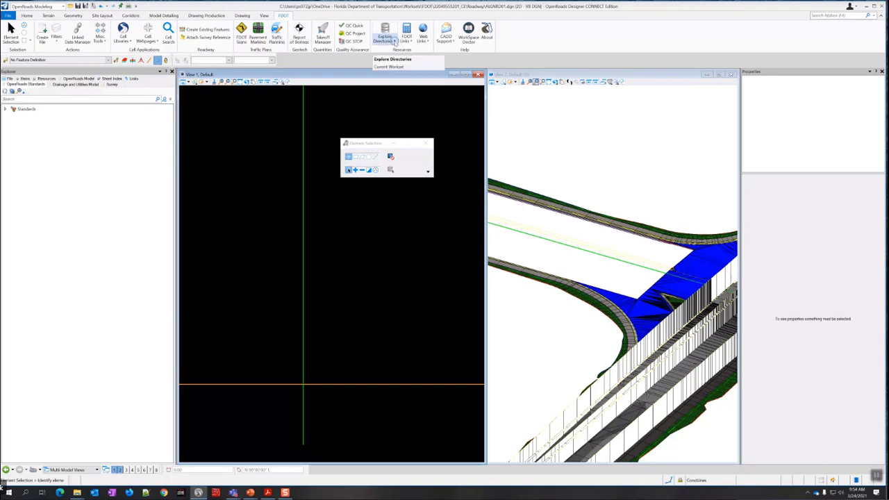
{"action": "left_click", "coordinate": [395, 42]}
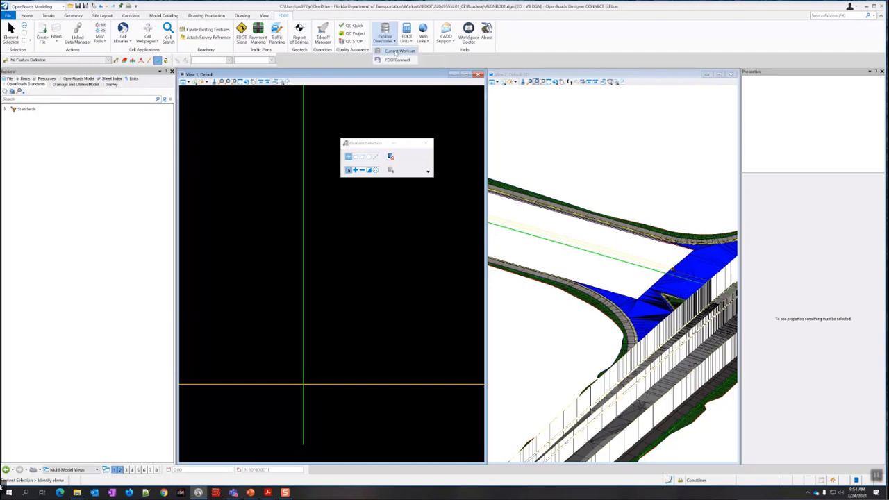
{"action": "left_click", "coordinate": [397, 51]}
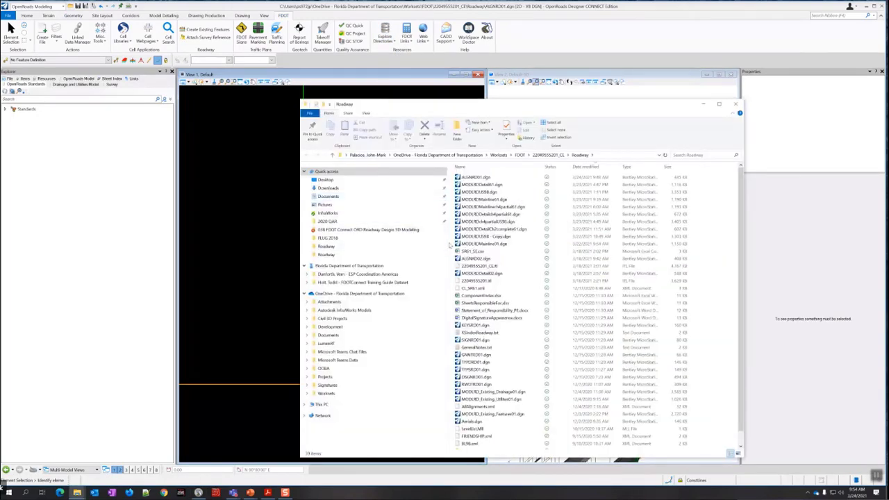
{"action": "left_click_drag", "start_coordinate": [448, 245], "coordinate": [278, 250]}
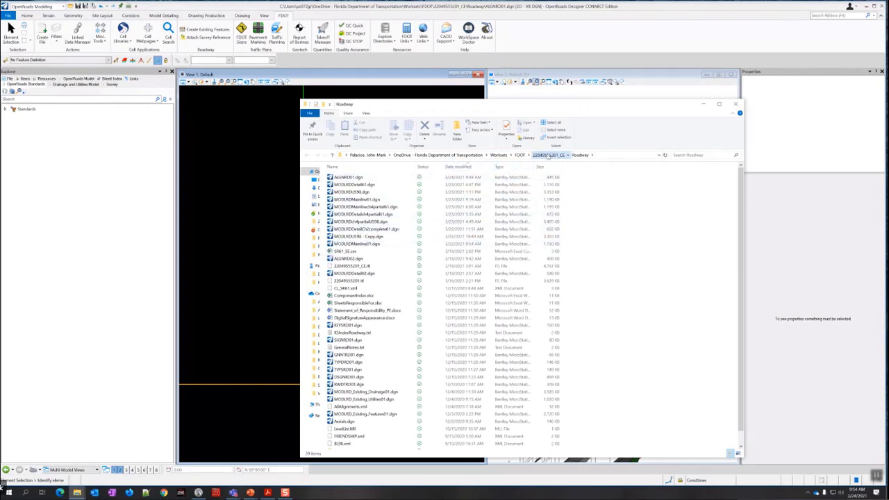
{"action": "left_click", "coordinate": [548, 156]}
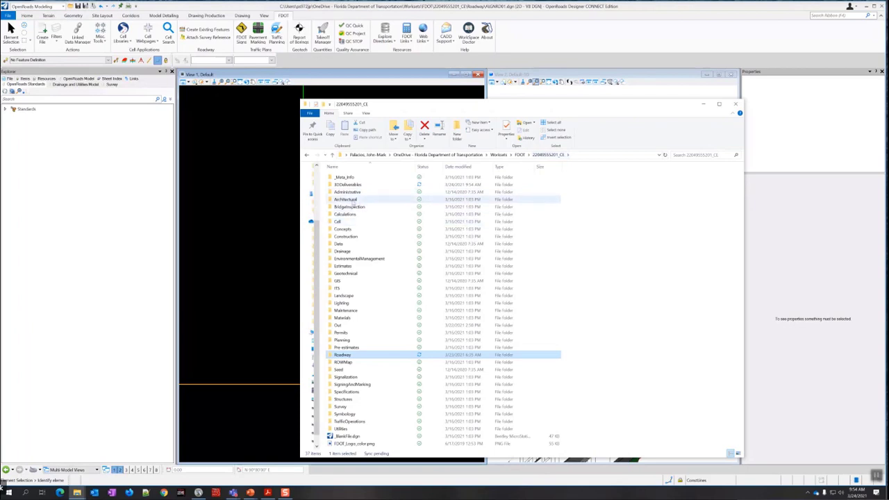
{"action": "double_click", "coordinate": [348, 184]}
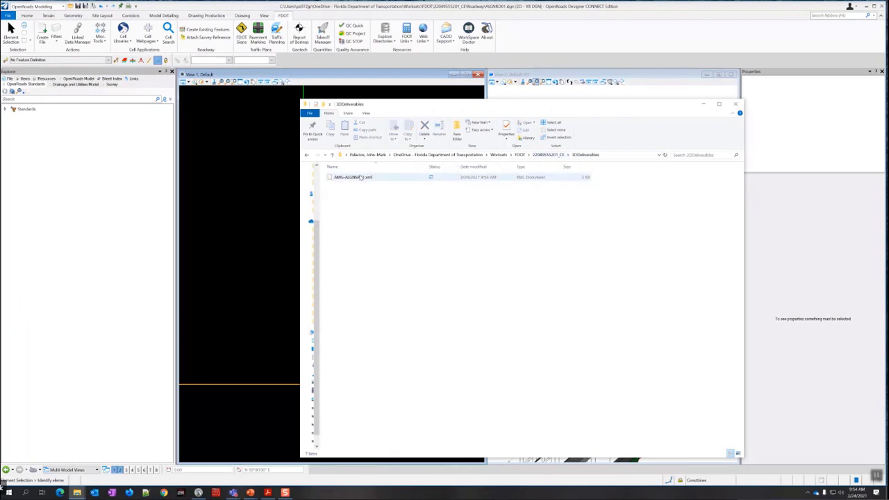
Open AMG-ALGNSR61.xml for editing in Notepad++
{"action": "left_click", "coordinate": [360, 177]}
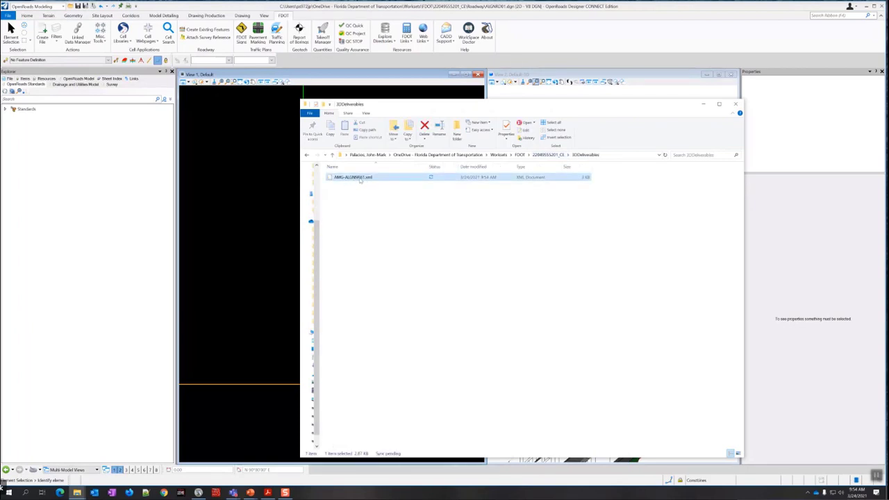
{"action": "right_click", "coordinate": [360, 179]}
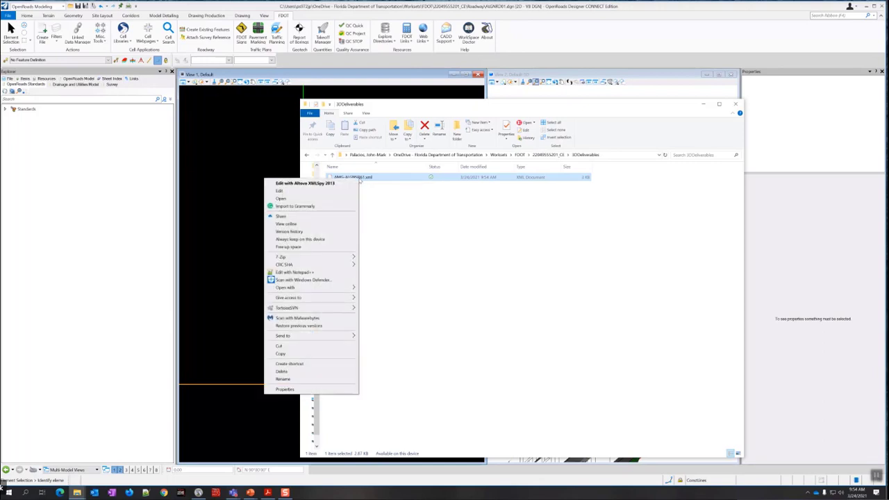
{"action": "left_click", "coordinate": [378, 187]}
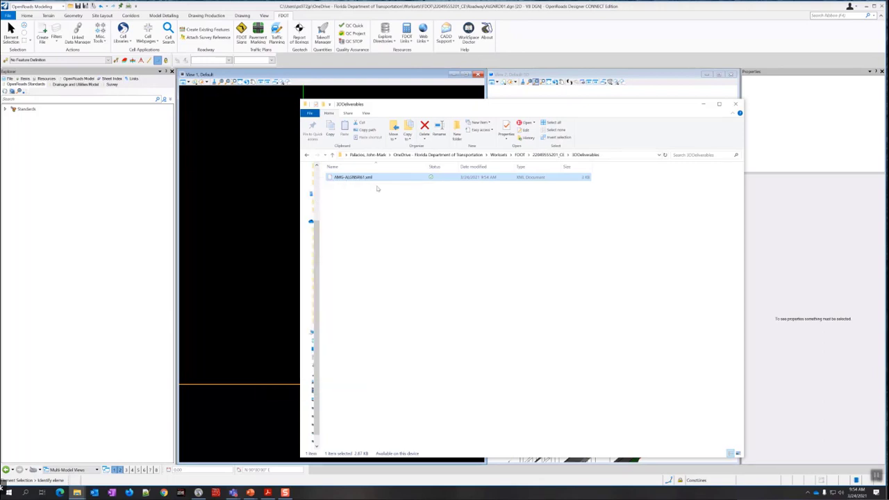
{"action": "right_click", "coordinate": [365, 180]}
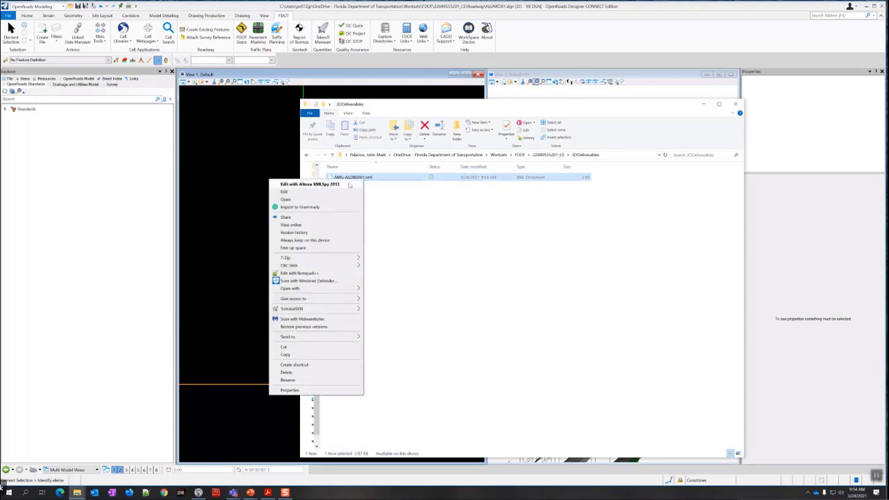
{"action": "left_click", "coordinate": [305, 274]}
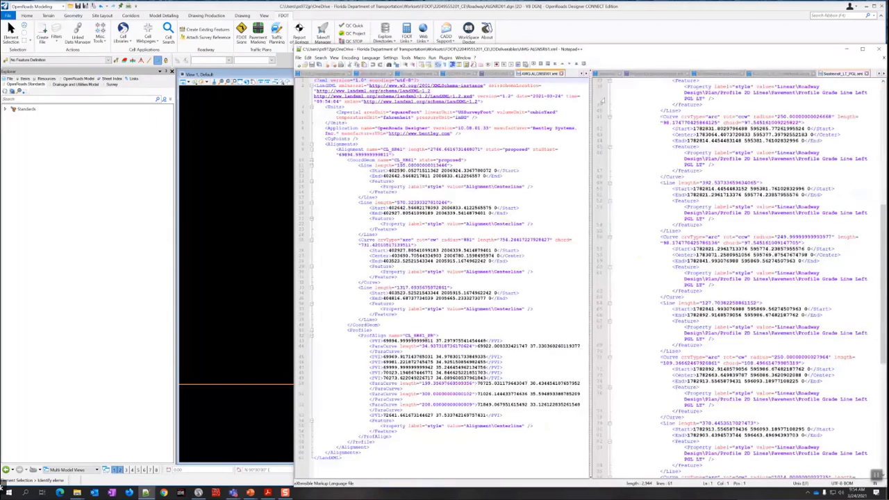
Widen the XML pane and examine the CL_SR61 alignment's coordinate geometry and profile entries
{"action": "left_click_drag", "start_coordinate": [589, 114], "coordinate": [887, 126]}
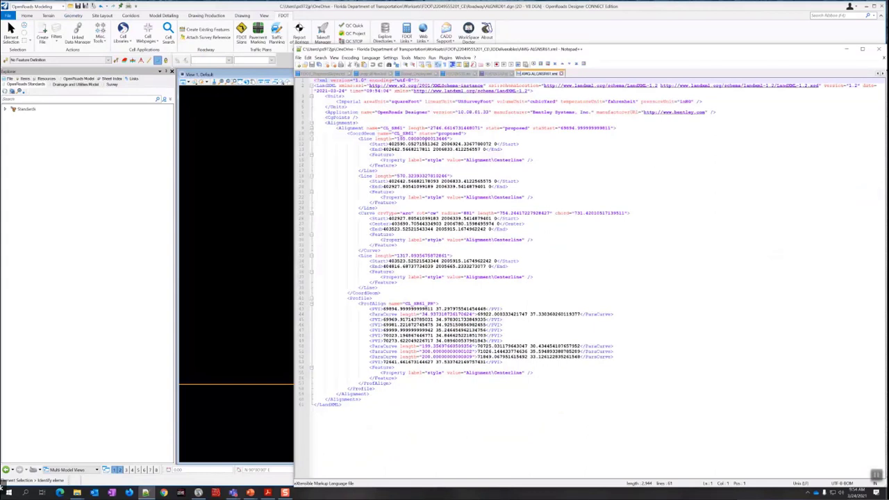
{"action": "left_click", "coordinate": [373, 128]}
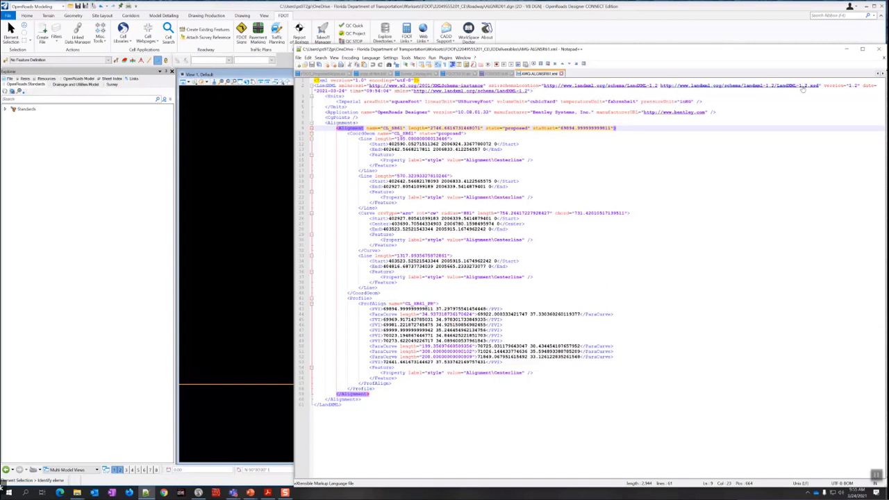
{"action": "left_click", "coordinate": [356, 299]}
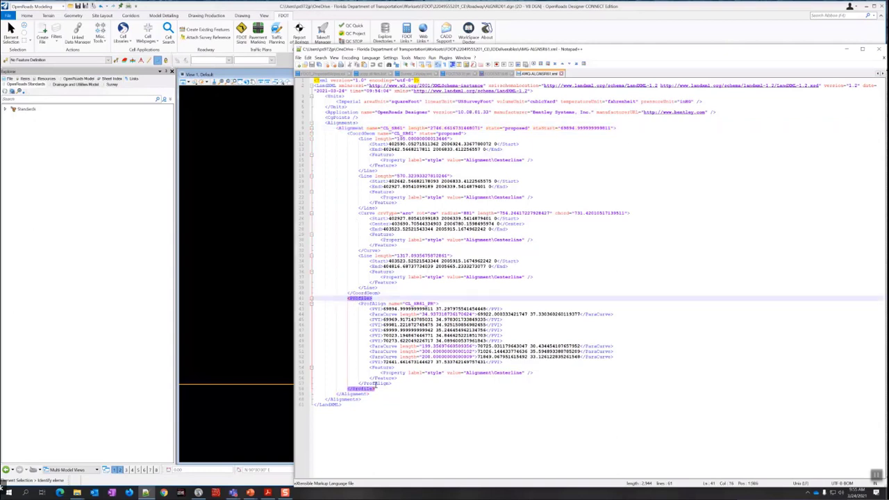
{"action": "left_click", "coordinate": [384, 331]}
{"action": "left_click", "coordinate": [380, 346]}
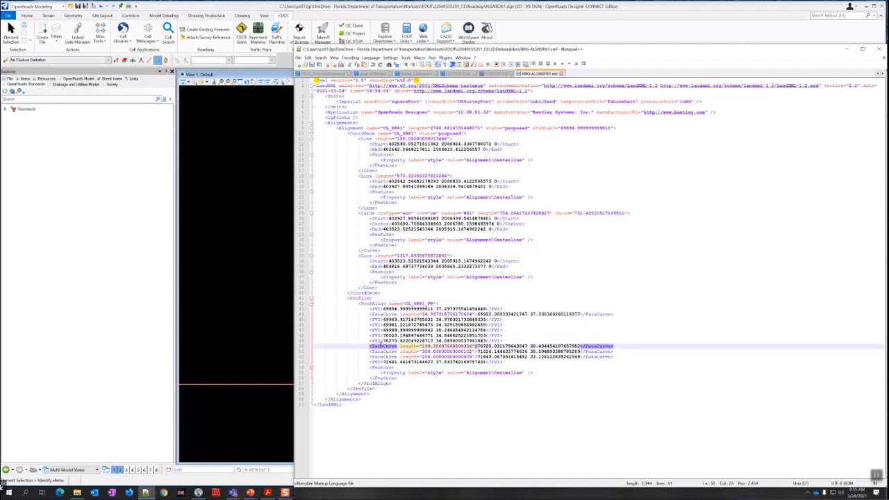
{"action": "left_click", "coordinate": [366, 362]}
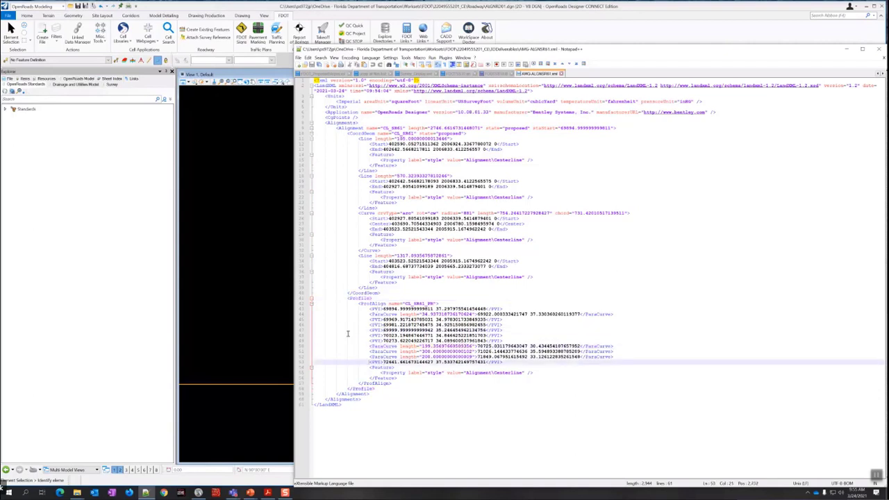
{"action": "left_click", "coordinate": [369, 139]}
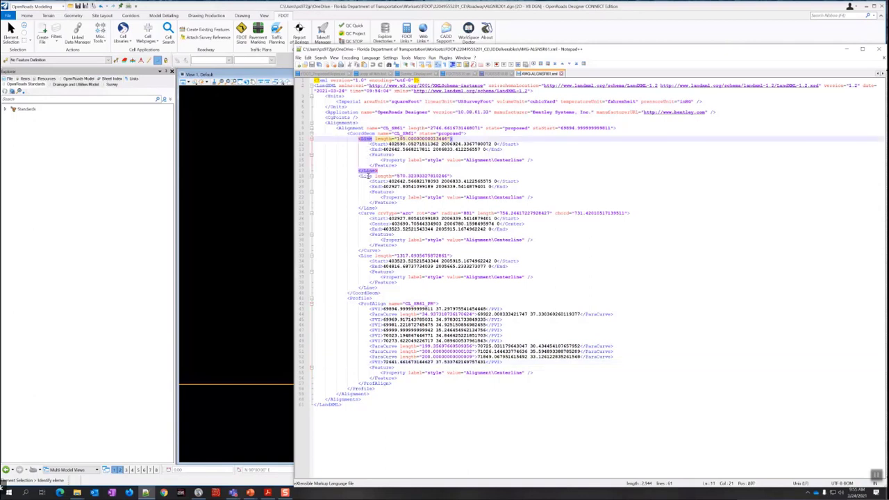
Examine the CL_SR61 line and curve entries in AMG-ALGNSR61.xml, and return to OpenRoads Designer
{"action": "left_click", "coordinate": [369, 176]}
{"action": "left_click", "coordinate": [366, 139]}
{"action": "left_click", "coordinate": [364, 176]}
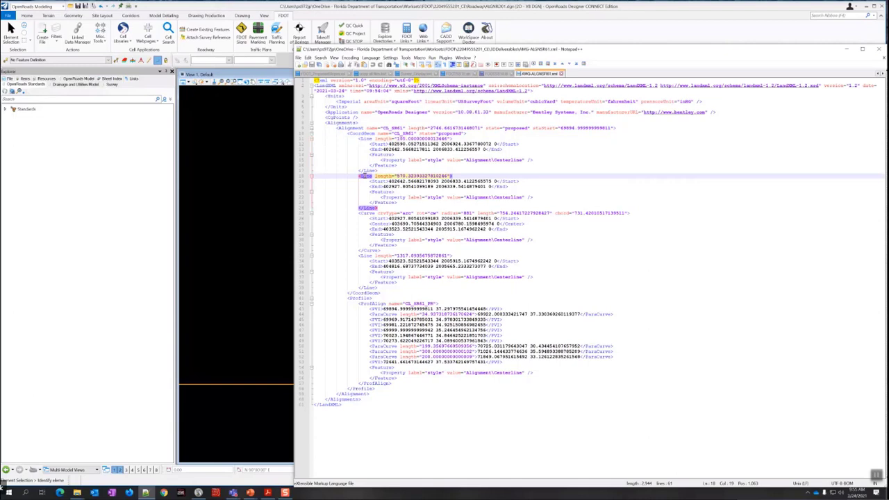
{"action": "left_click", "coordinate": [365, 214]}
{"action": "left_click", "coordinate": [347, 284]}
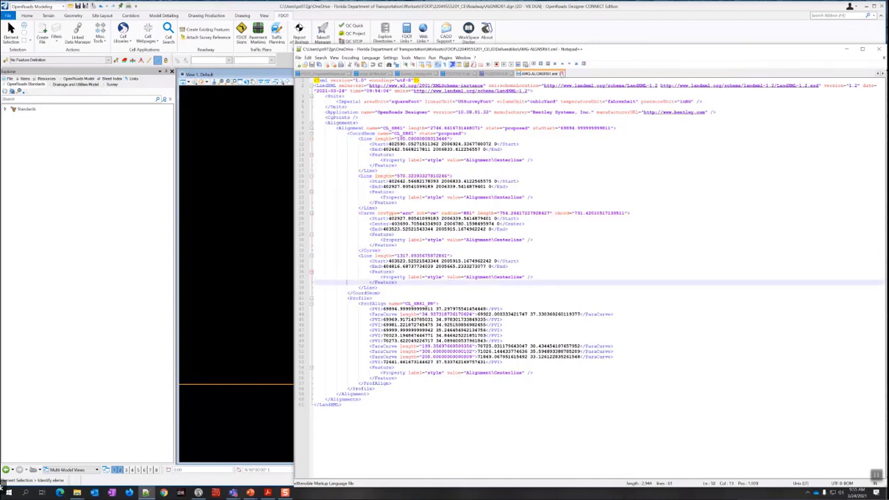
{"action": "left_click_drag", "start_coordinate": [626, 52], "coordinate": [628, 68]}
{"action": "left_click", "coordinate": [847, 66]}
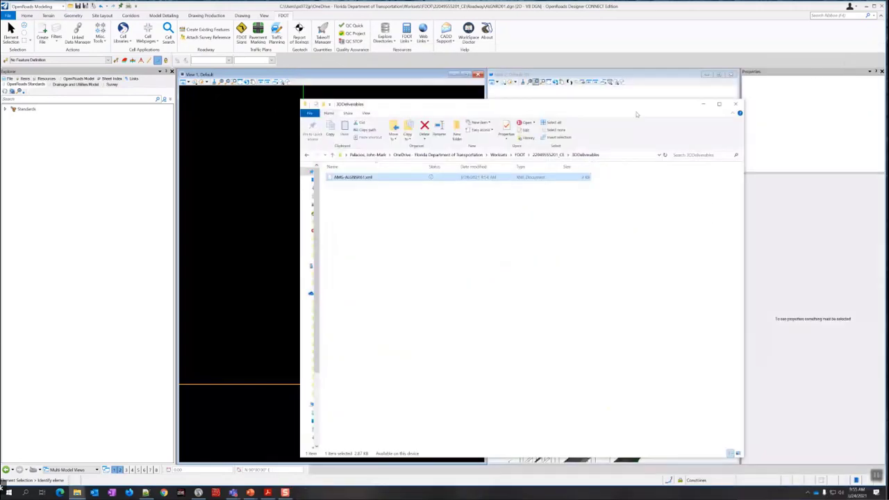
{"action": "left_click", "coordinate": [571, 23]}
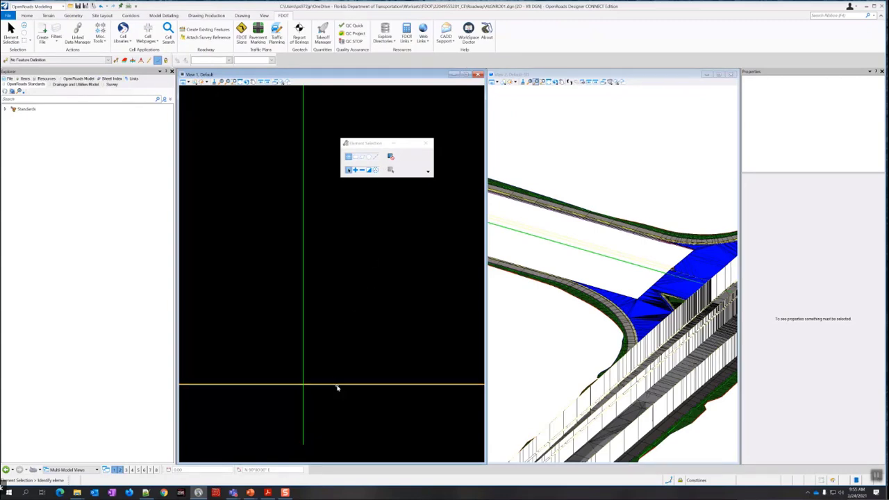
Export the straight horizontal baseline alignment that SR61 meets to LandXML version 1.2, with only active profiles included
{"action": "mouse_move", "coordinate": [338, 386]}
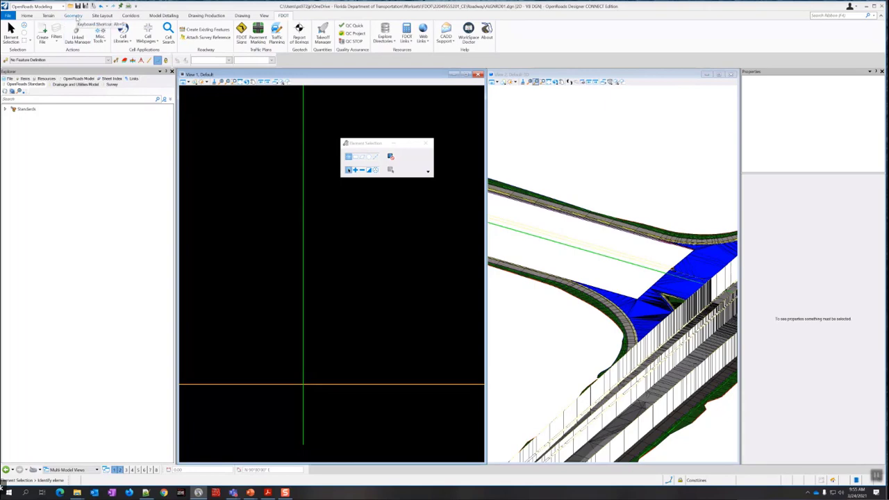
{"action": "left_click", "coordinate": [73, 16]}
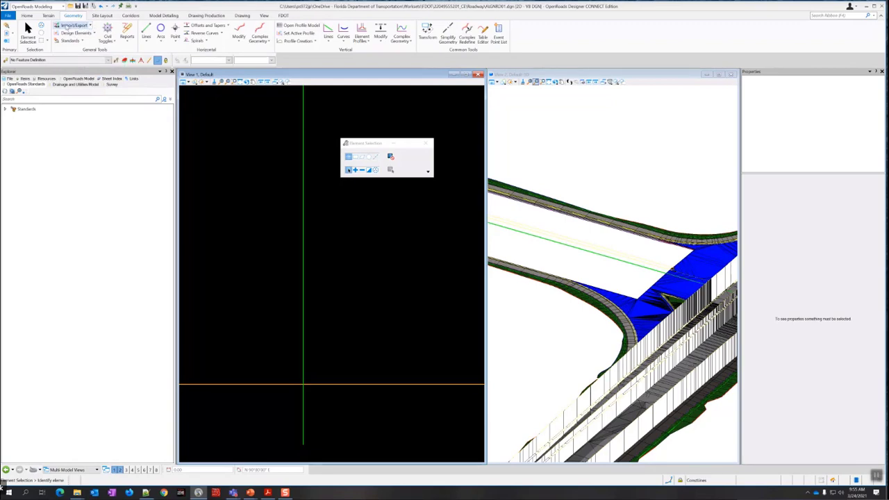
{"action": "left_click", "coordinate": [65, 25]}
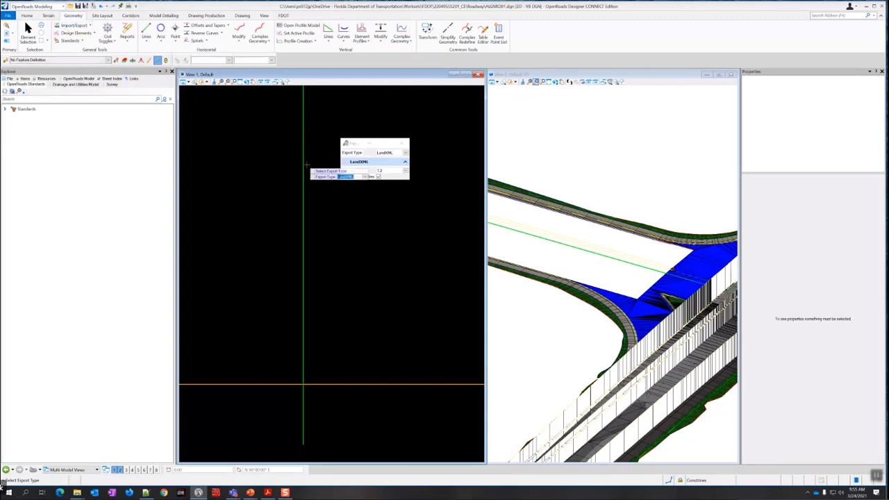
{"action": "left_click", "coordinate": [329, 226]}
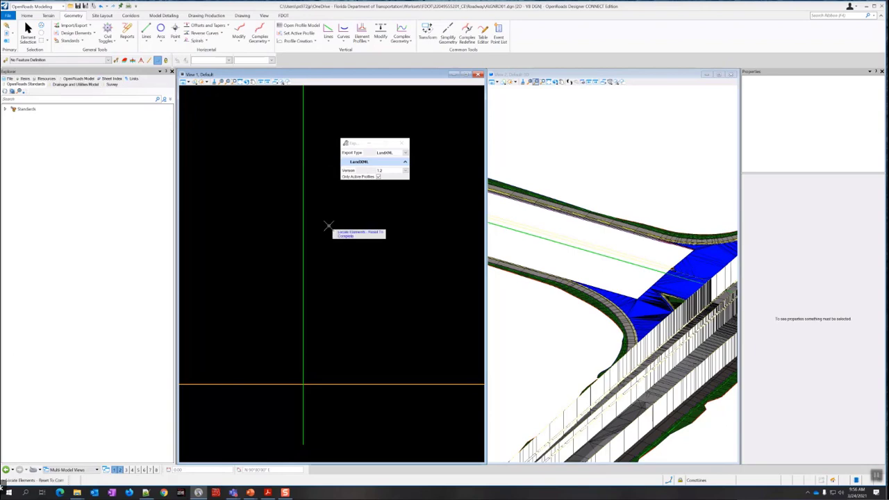
{"action": "left_click", "coordinate": [364, 384]}
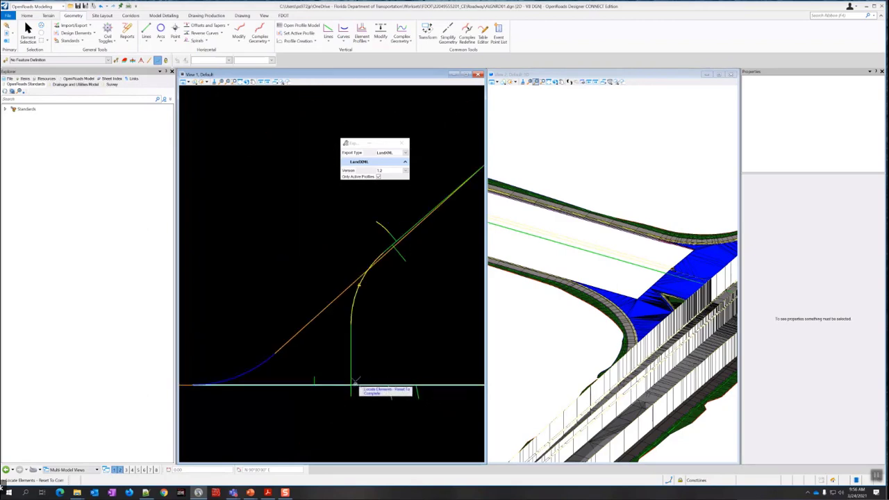
{"action": "right_click", "coordinate": [301, 258]}
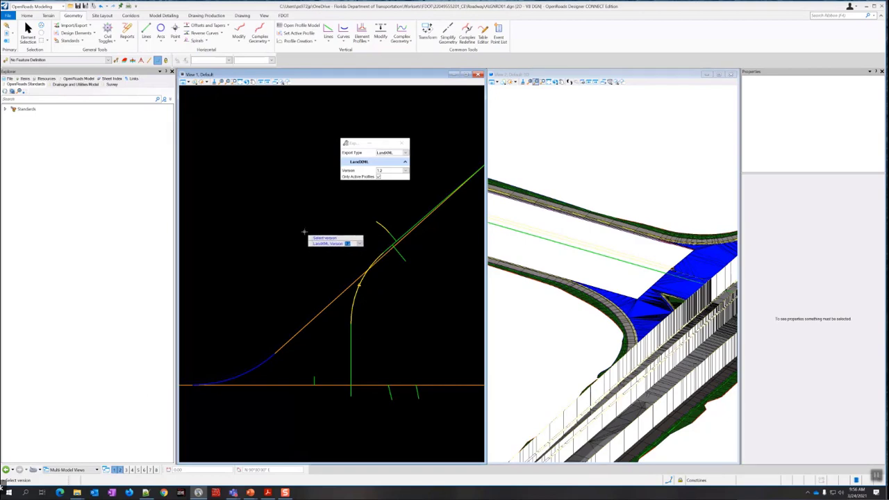
{"action": "left_click", "coordinate": [303, 231]}
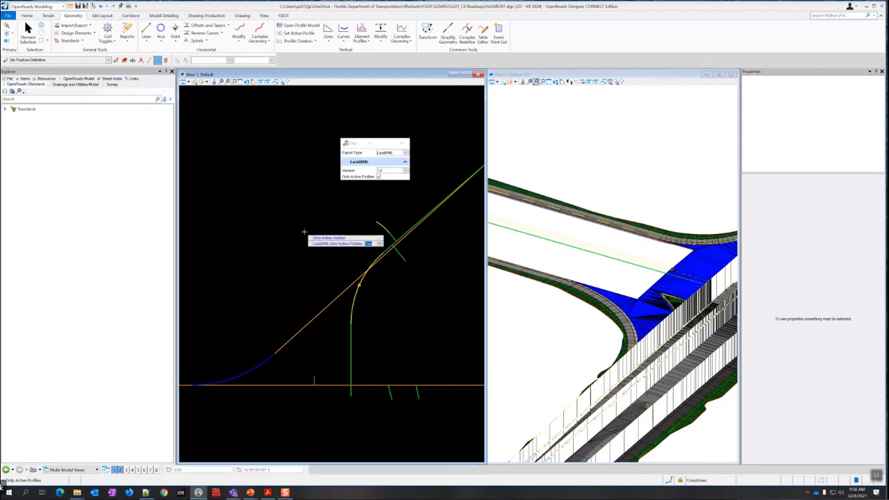
{"action": "left_click", "coordinate": [303, 234]}
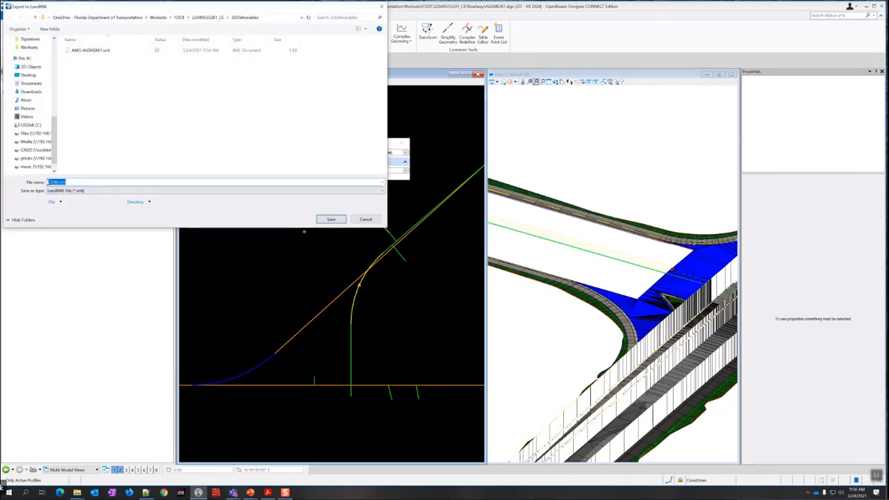
Save the LandXML export as AMG-ALGNBL98.xml in the 3DDeliverables folder
{"action": "left_click", "coordinate": [49, 182]}
{"action": "type", "text": "am"}
{"action": "key", "text": "BackSpace"}
{"action": "key", "text": "BackSpace"}
{"action": "key", "text": "Caps_Lock"}
{"action": "type", "text": "AMG-ALGN"}
{"action": "type", "text": "N"}
{"action": "type", "text": "B"}
{"action": "key", "text": "Delete"}
{"action": "key", "text": "Delete"}
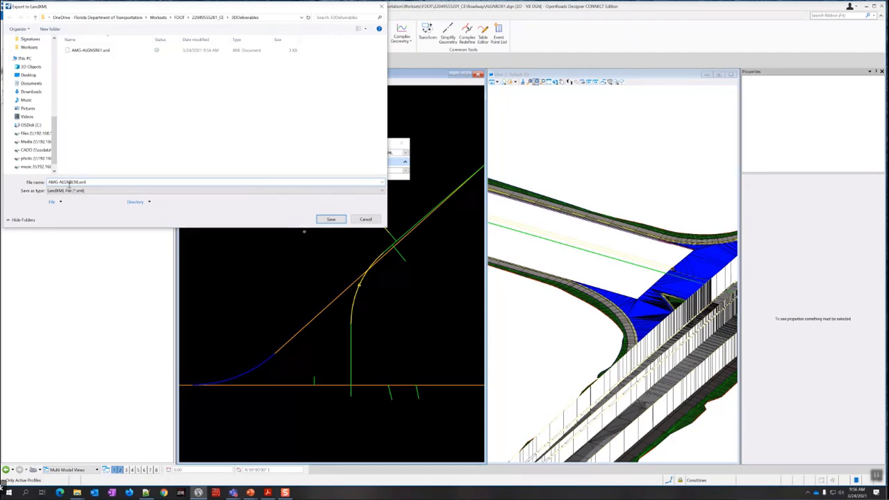
{"action": "left_click", "coordinate": [331, 220]}
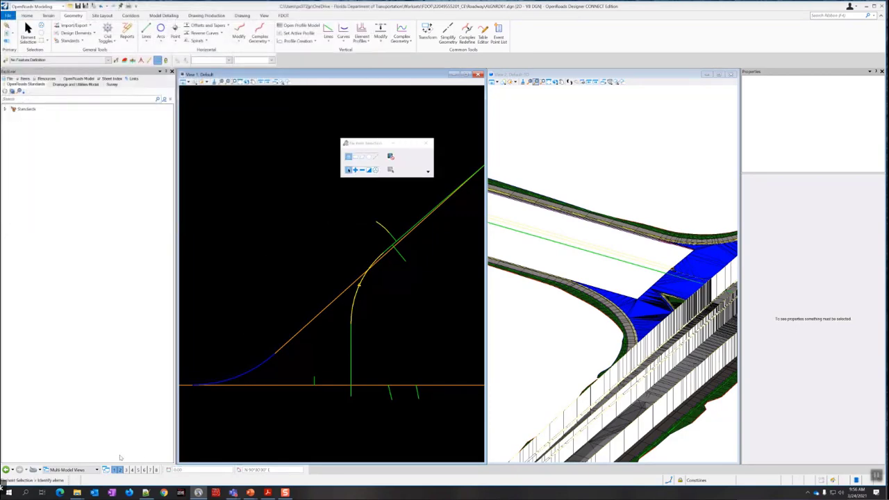
Check the 3DDeliverables folder in Windows for the exported XML files, and return to OpenRoads Designer
{"action": "mouse_move", "coordinate": [77, 493]}
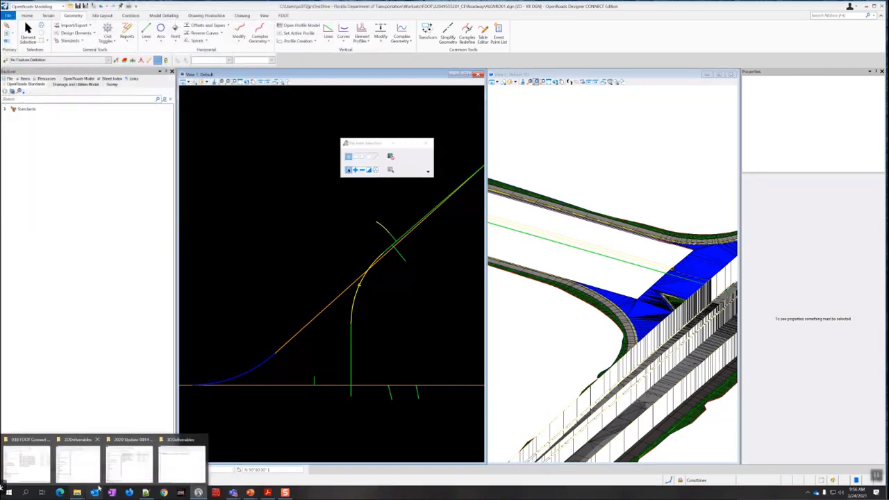
{"action": "left_click", "coordinate": [187, 473]}
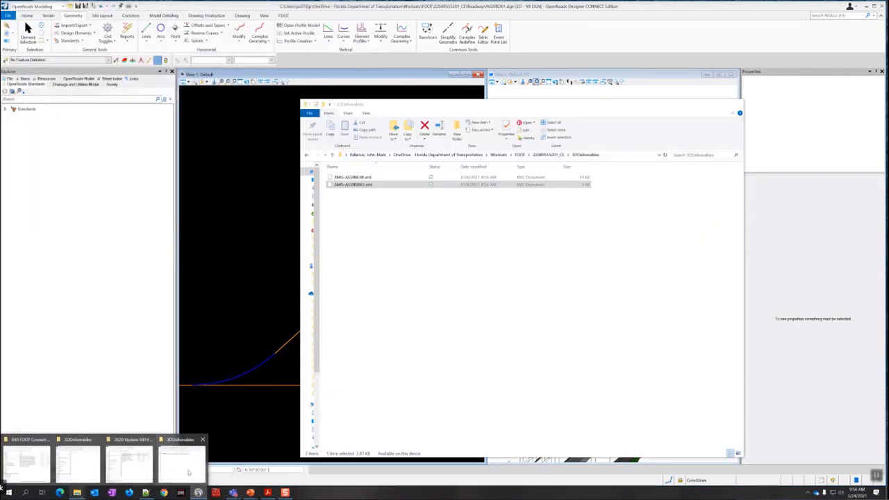
{"action": "left_click", "coordinate": [378, 195]}
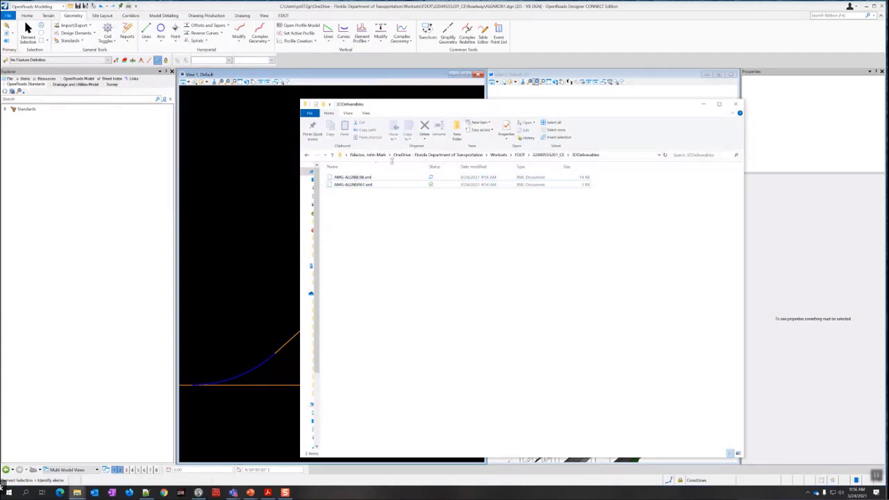
{"action": "left_click", "coordinate": [382, 20]}
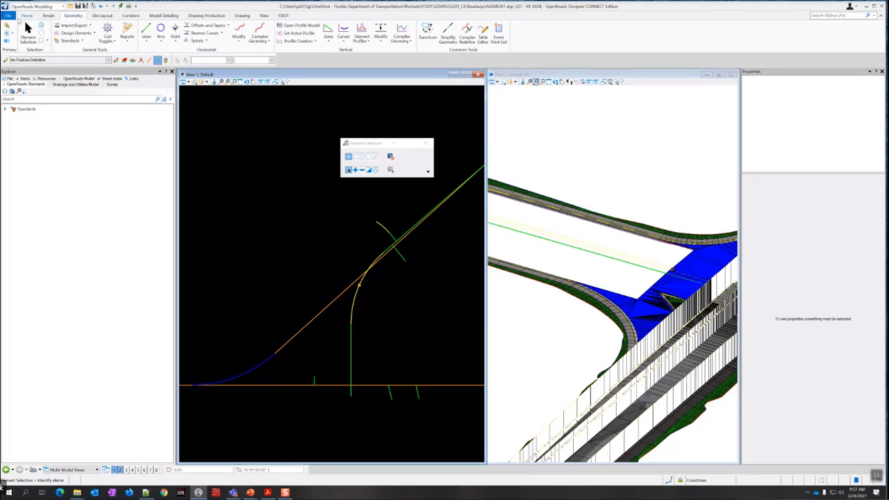
Open the design file DSGNRD01.dgn from the workset's Roadway folder
{"action": "left_click", "coordinate": [9, 16]}
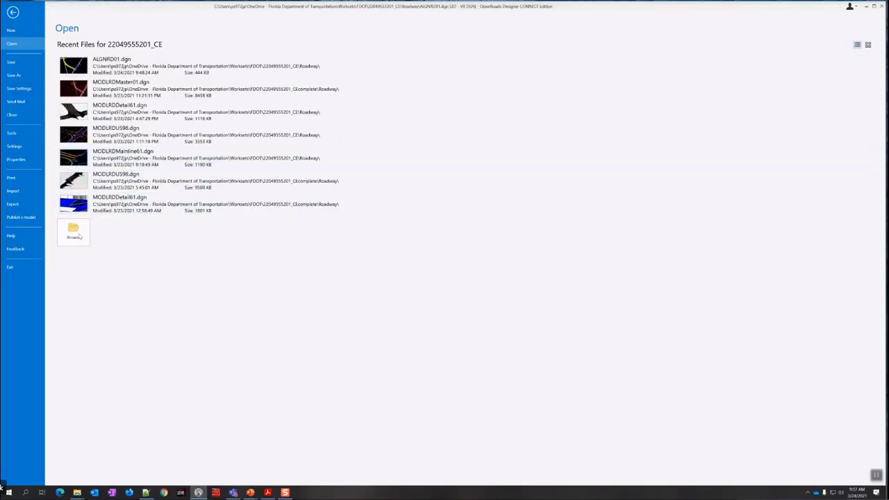
{"action": "left_click", "coordinate": [73, 232]}
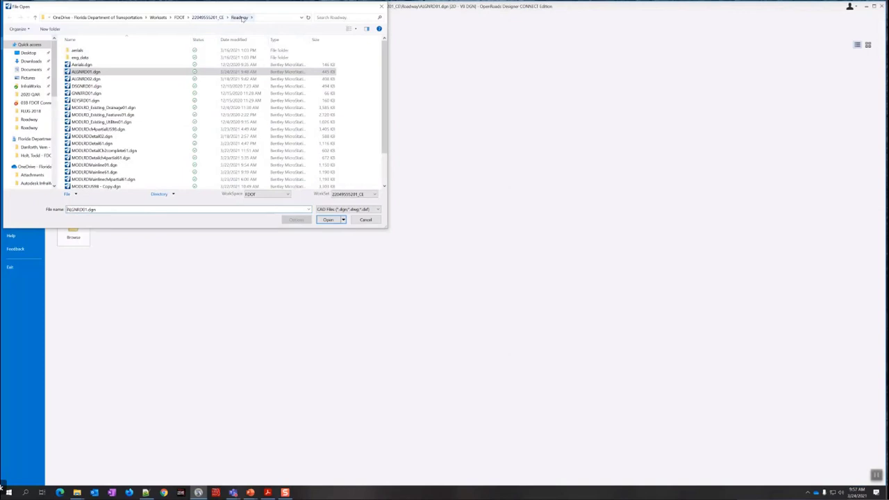
{"action": "left_click", "coordinate": [84, 87]}
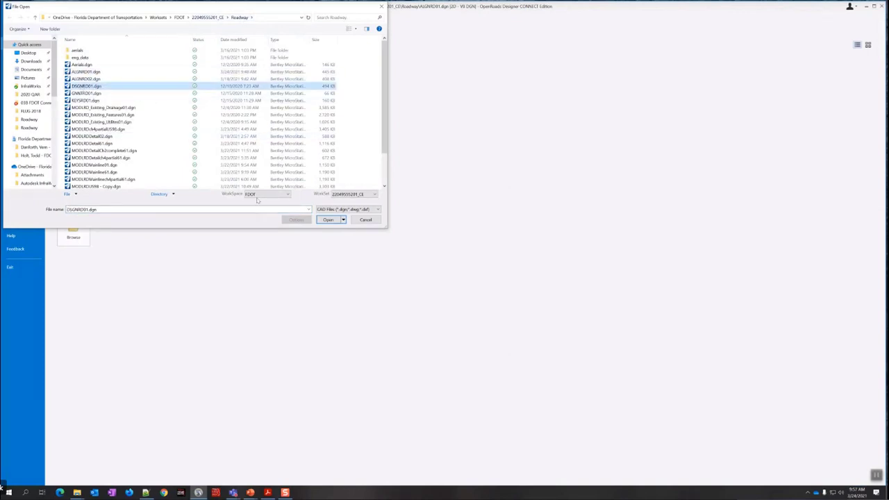
{"action": "left_click", "coordinate": [328, 219]}
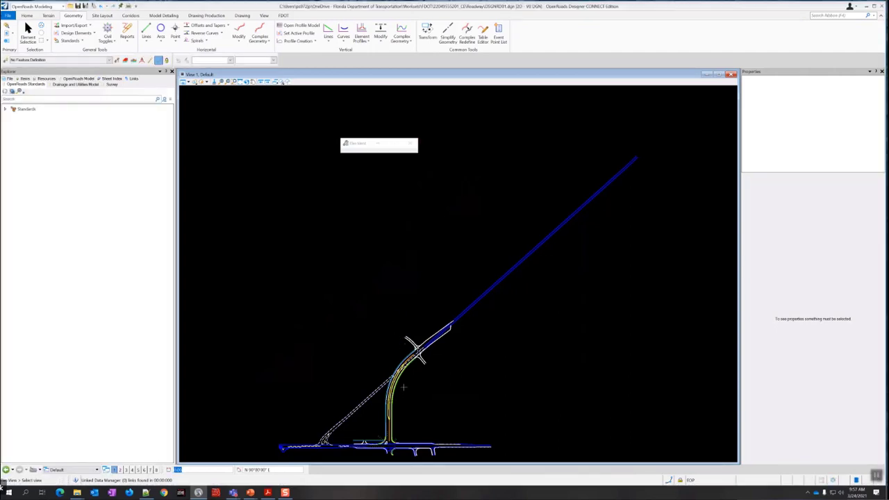
Examine the roadway linework of the design file, including the intersection at the lower end of the curved road
{"action": "scroll", "coordinate": [407, 410], "scroll_direction": "down", "scroll_amount": 3}
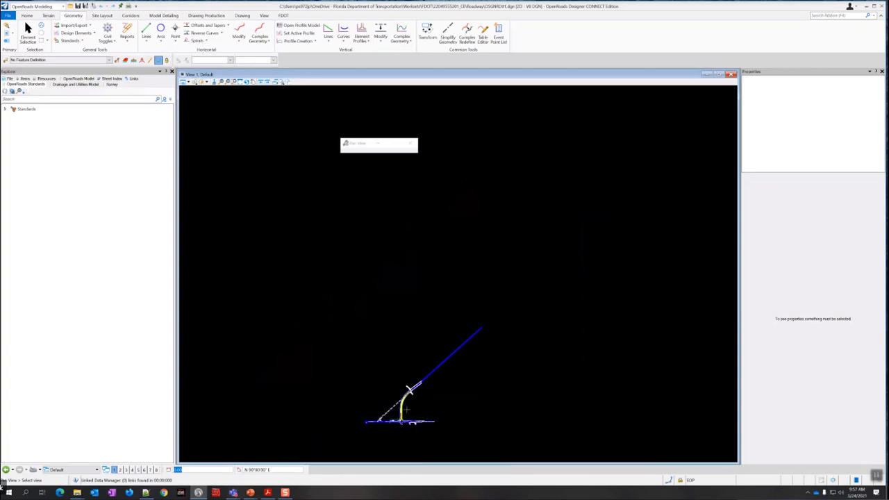
{"action": "scroll", "coordinate": [404, 428], "scroll_direction": "up", "scroll_amount": 5}
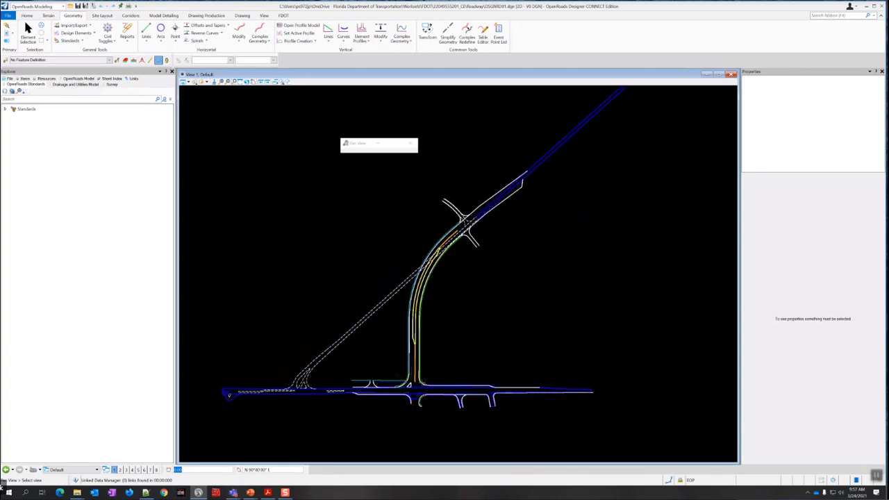
{"action": "scroll", "coordinate": [426, 380], "scroll_direction": "up", "scroll_amount": 3}
{"action": "scroll", "coordinate": [425, 380], "scroll_direction": "down", "scroll_amount": 3}
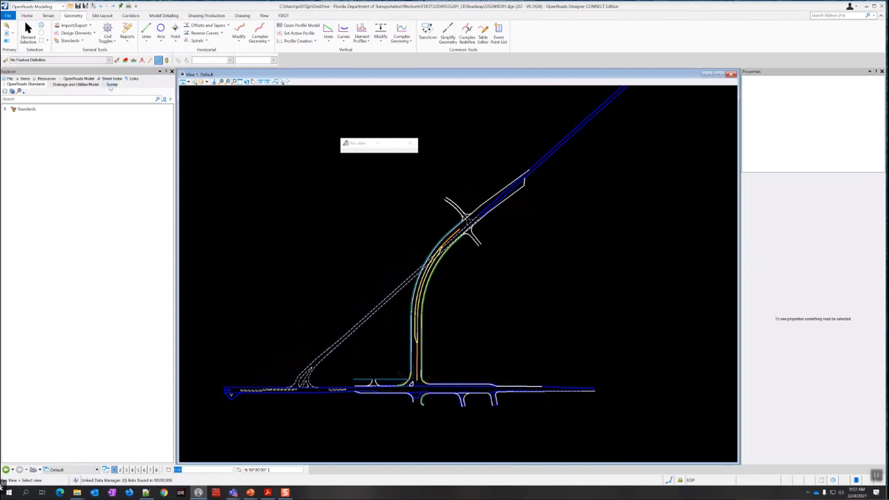
{"action": "left_click", "coordinate": [28, 32]}
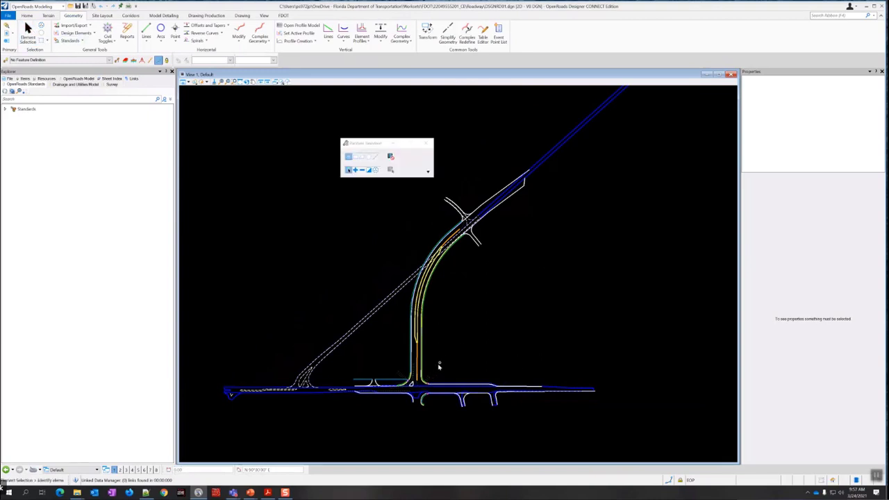
{"action": "scroll", "coordinate": [425, 375], "scroll_direction": "up", "scroll_amount": 4}
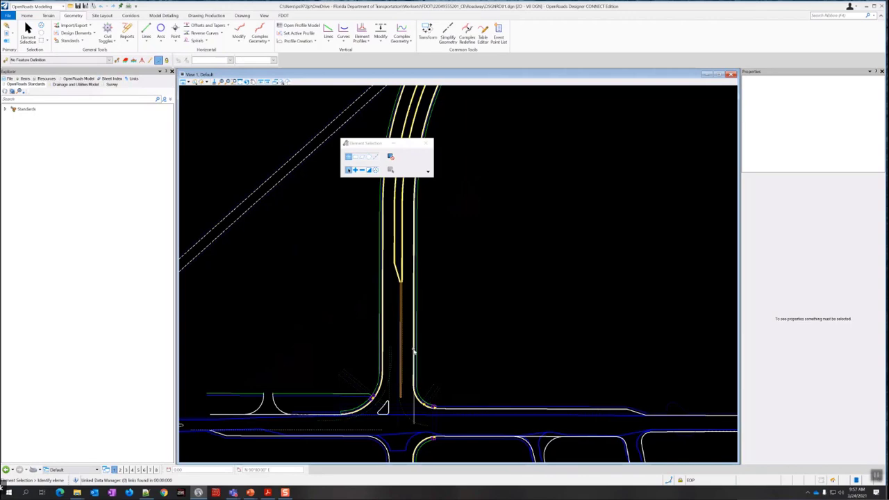
{"action": "scroll", "coordinate": [424, 340], "scroll_direction": "down", "scroll_amount": 4}
{"action": "middle_click_drag", "start_coordinate": [448, 326], "coordinate": [416, 336]}
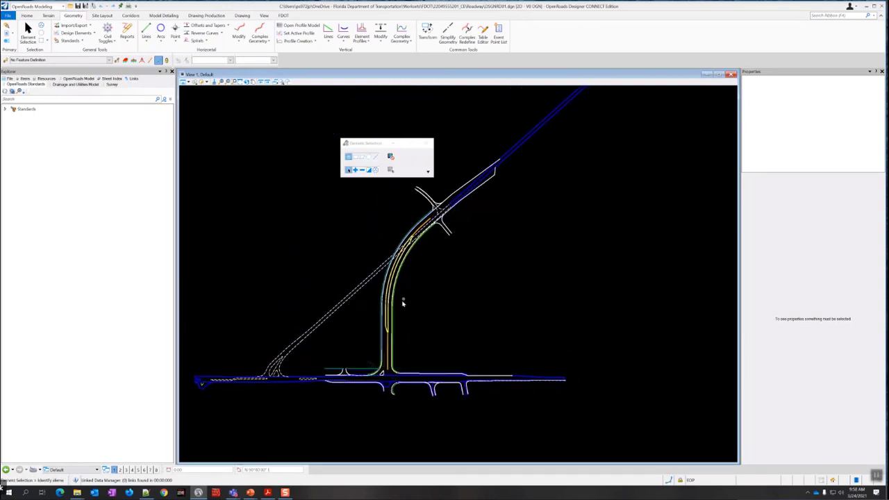
{"action": "mouse_move", "coordinate": [394, 316]}
Toggle the display of constructions in View 1 and inspect the curved roadway's linework
{"action": "left_click", "coordinate": [195, 82]}
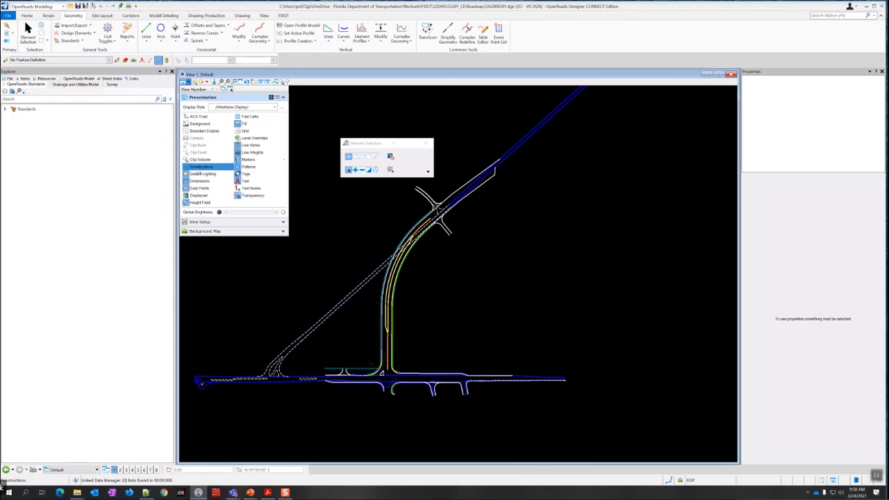
{"action": "left_click", "coordinate": [212, 168]}
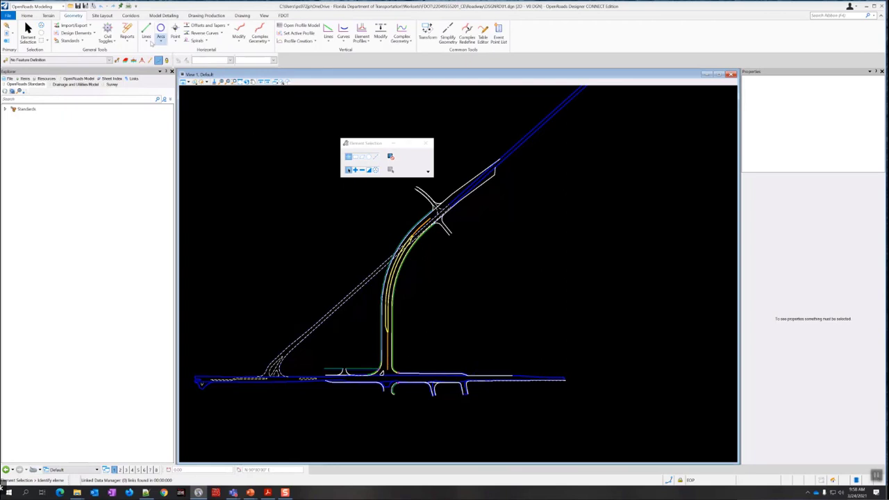
{"action": "left_click", "coordinate": [183, 81]}
{"action": "scroll", "coordinate": [393, 347], "scroll_direction": "up", "scroll_amount": 2}
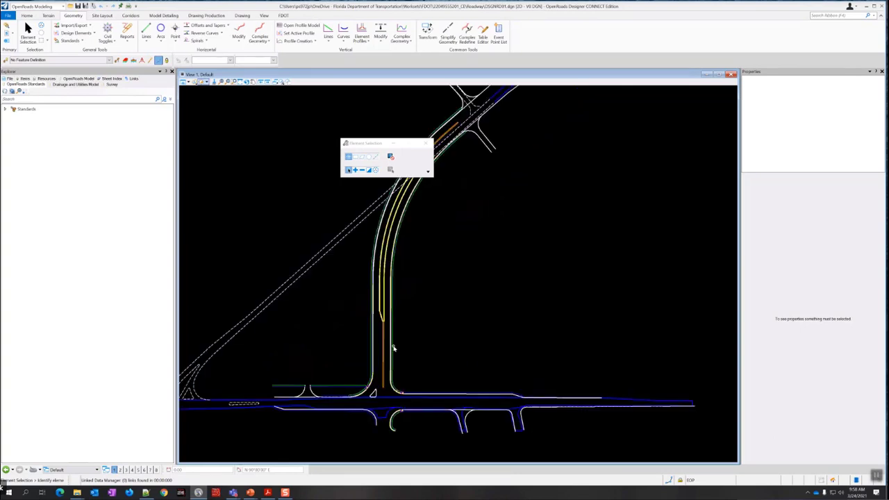
{"action": "scroll", "coordinate": [394, 348], "scroll_direction": "down", "scroll_amount": 2}
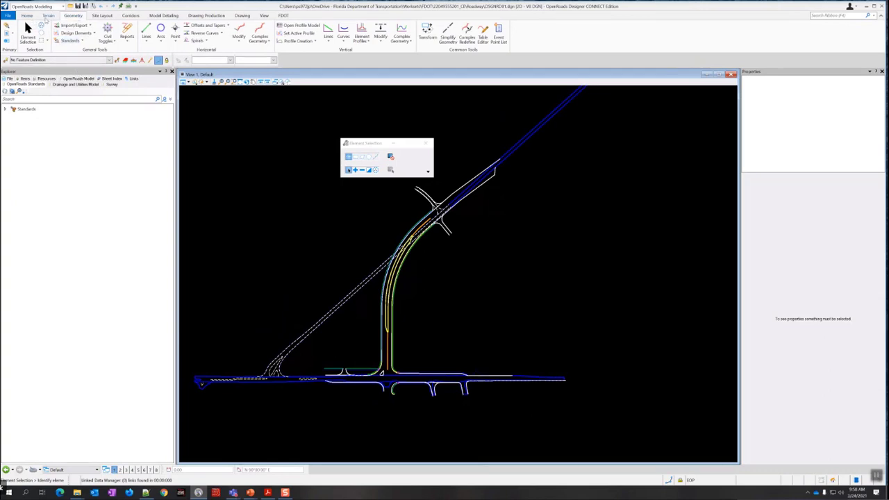
Hide the SURVRD01.dgn survey reference in the level display of View 1 and list the levels of DSGNRD01.dgn
{"action": "left_click", "coordinate": [26, 15]}
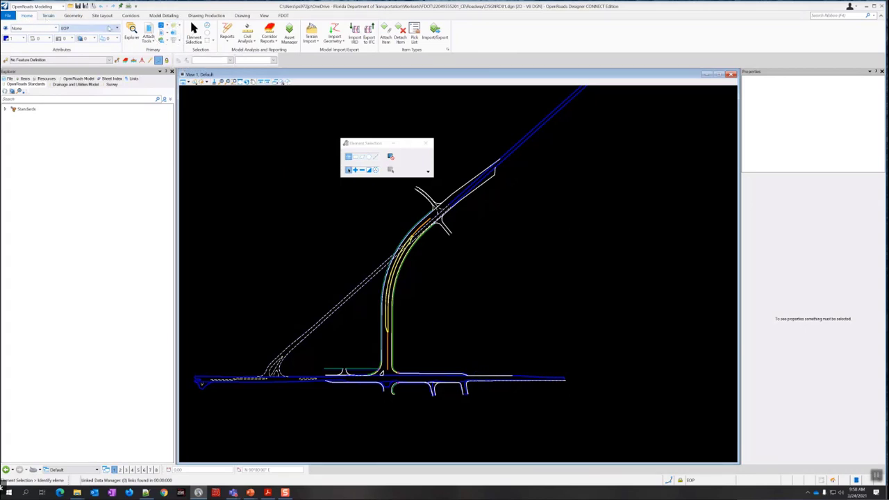
{"action": "left_click", "coordinate": [174, 25]}
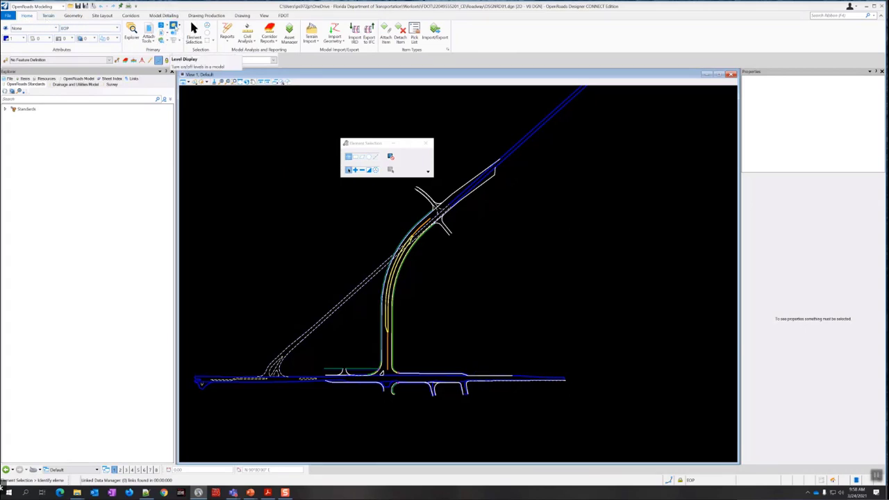
{"action": "left_click_drag", "start_coordinate": [639, 255], "coordinate": [614, 144]}
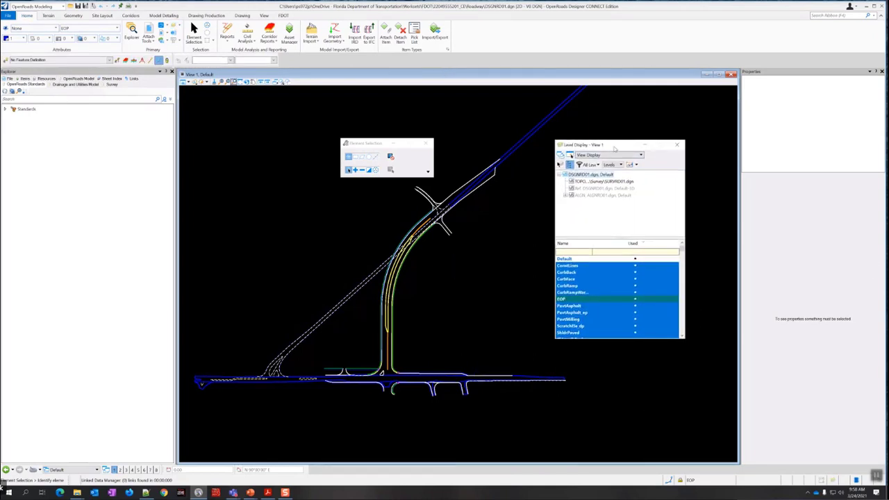
{"action": "left_click", "coordinate": [605, 183]}
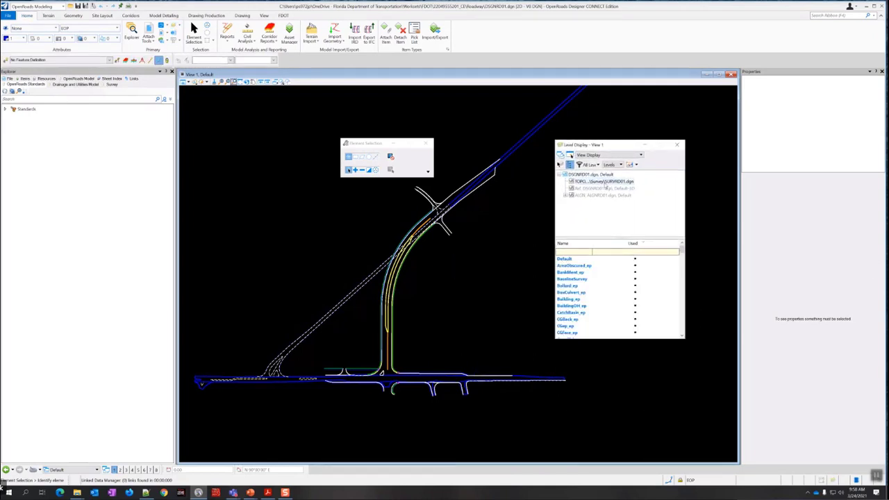
{"action": "right_click", "coordinate": [610, 179]}
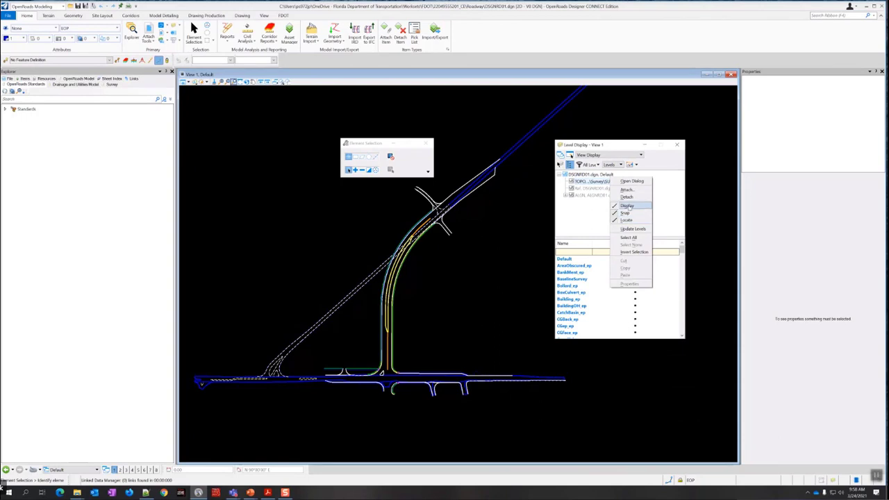
{"action": "left_click", "coordinate": [627, 207]}
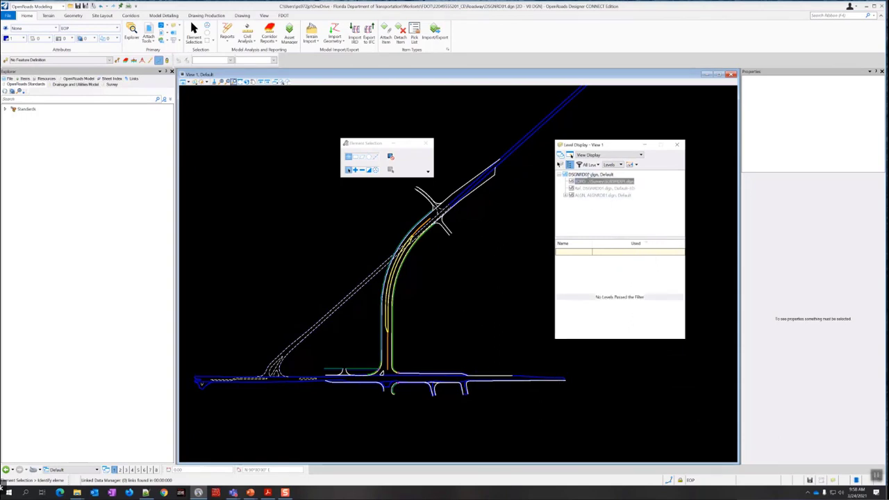
{"action": "left_click", "coordinate": [591, 175]}
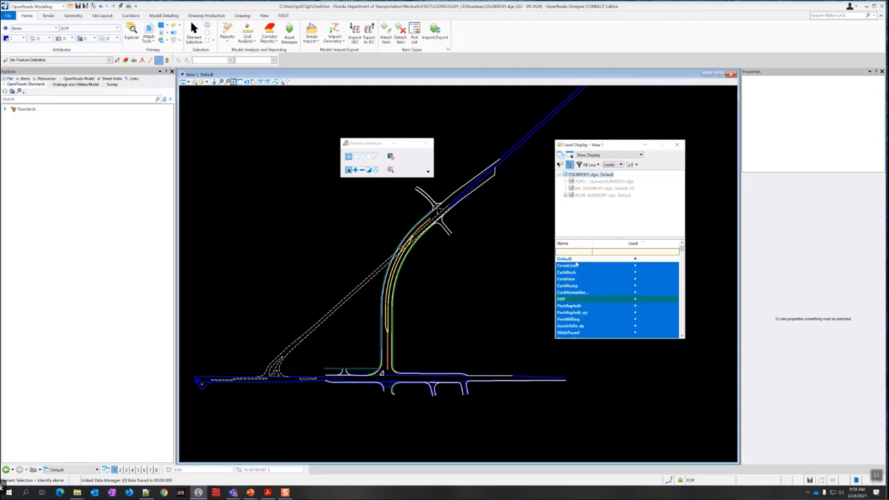
Toggle the display of the Default level in DSGNRD01.dgn and leave it on to inspect the linework at the lower intersection
{"action": "left_click", "coordinate": [568, 258], "text": "ctrl"}
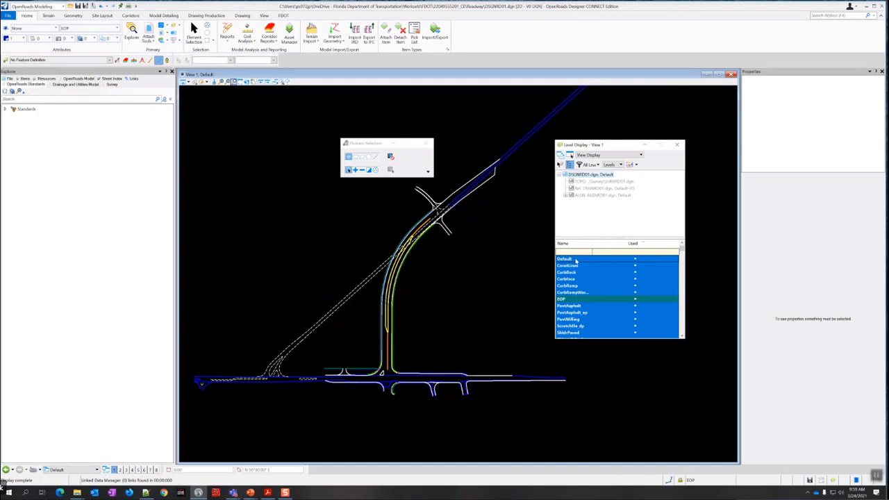
{"action": "left_click", "coordinate": [575, 259], "text": "ctrl"}
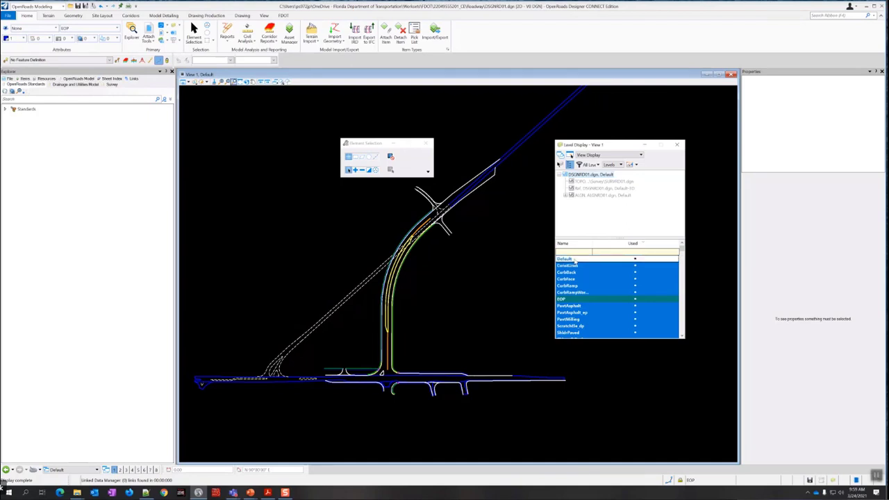
{"action": "left_click", "coordinate": [574, 259], "text": "ctrl"}
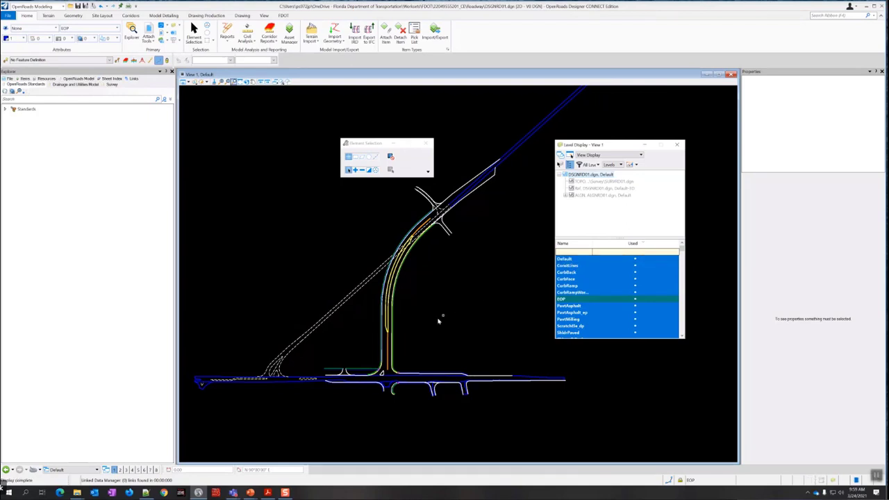
{"action": "scroll", "coordinate": [486, 278], "scroll_direction": "down", "scroll_amount": 2}
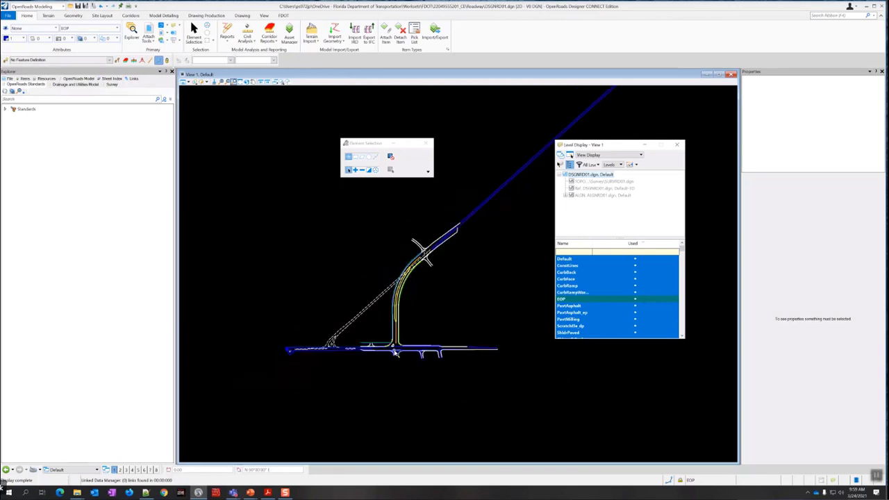
{"action": "scroll", "coordinate": [396, 352], "scroll_direction": "up", "scroll_amount": 4}
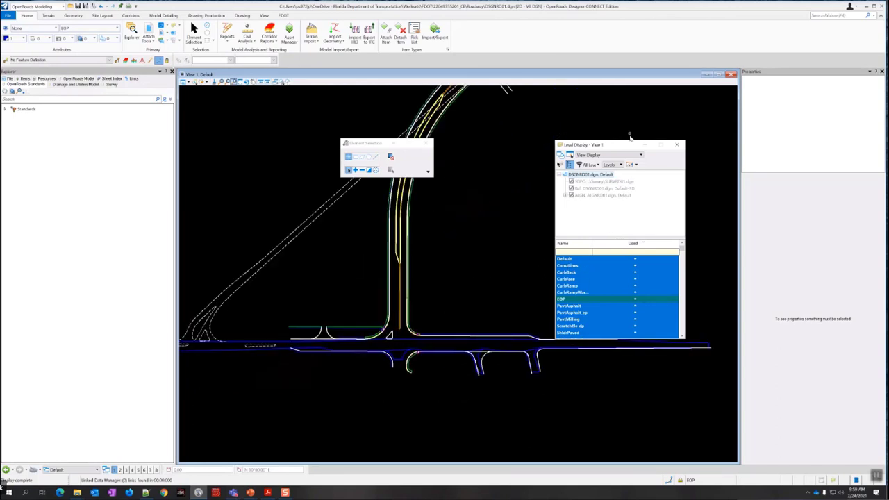
{"action": "left_click_drag", "start_coordinate": [621, 150], "coordinate": [630, 107]}
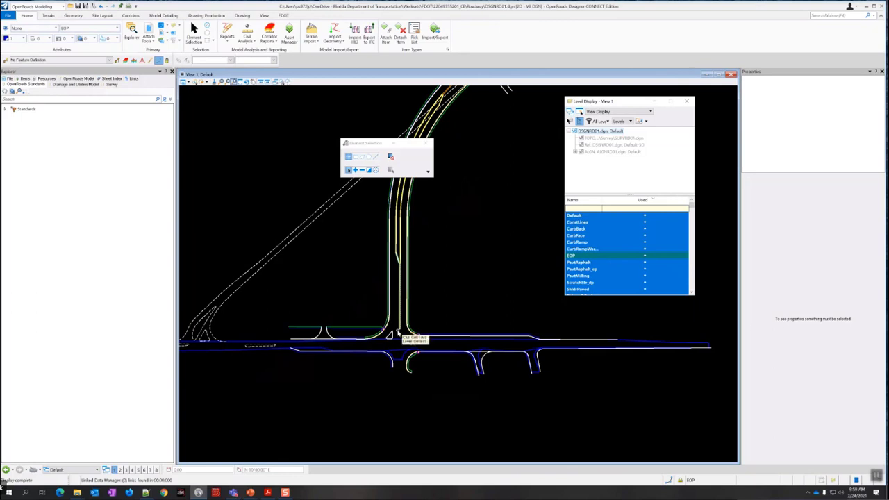
Turn off the ScratchEle_dp, ConstLines and Default levels of DSGNRD01.dgn in View 1
{"action": "scroll", "coordinate": [604, 260], "scroll_direction": "down", "scroll_amount": 2}
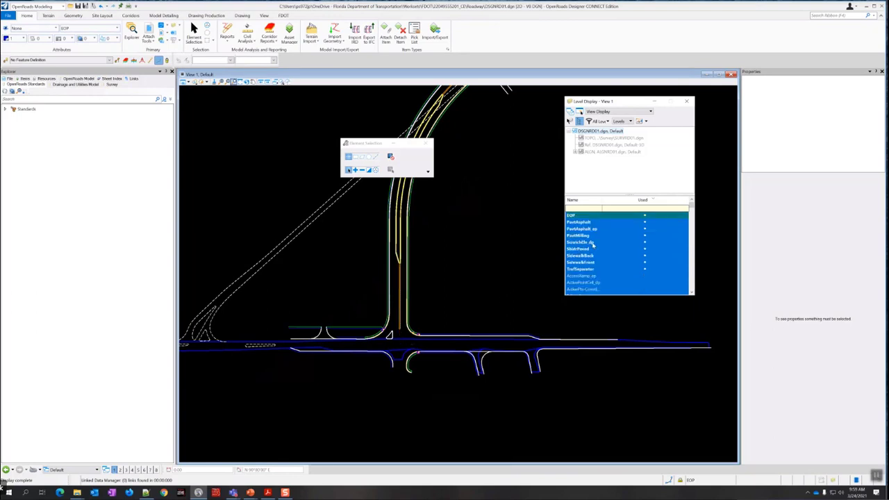
{"action": "left_click", "coordinate": [590, 244]}
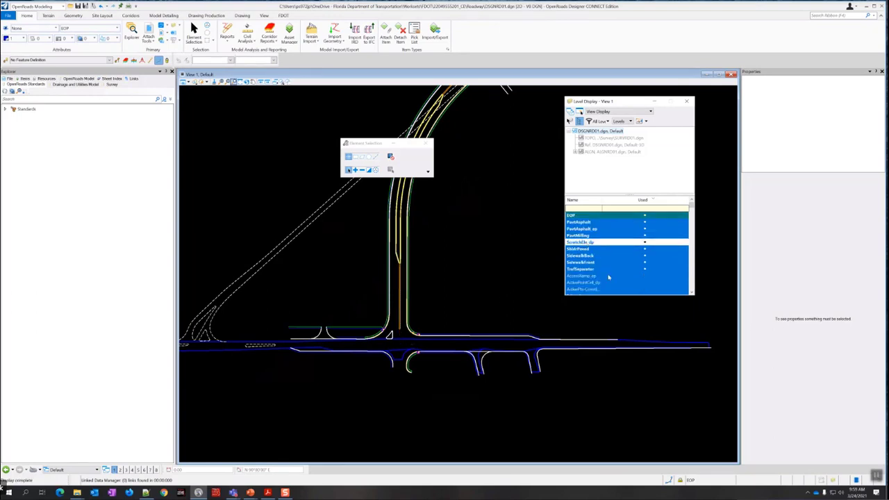
{"action": "scroll", "coordinate": [607, 280], "scroll_direction": "up", "scroll_amount": 2}
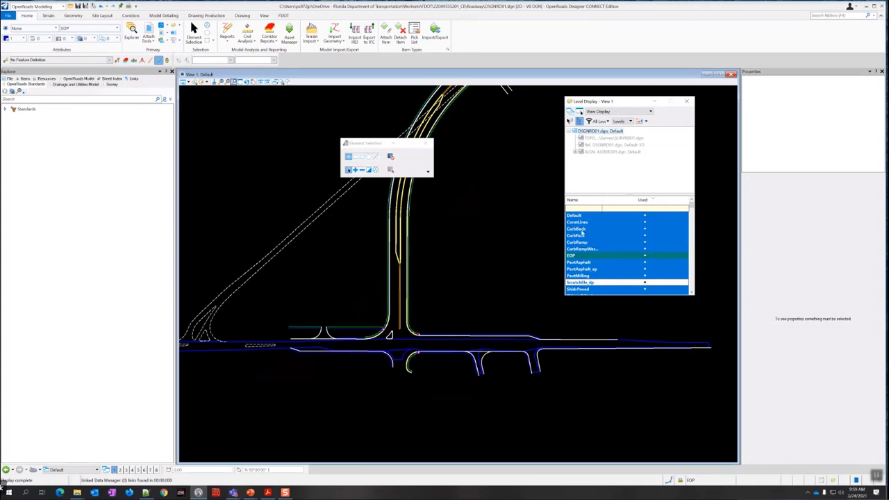
{"action": "scroll", "coordinate": [590, 247], "scroll_direction": "down", "scroll_amount": 3}
{"action": "scroll", "coordinate": [590, 248], "scroll_direction": "up", "scroll_amount": 3}
{"action": "left_click", "coordinate": [578, 223]}
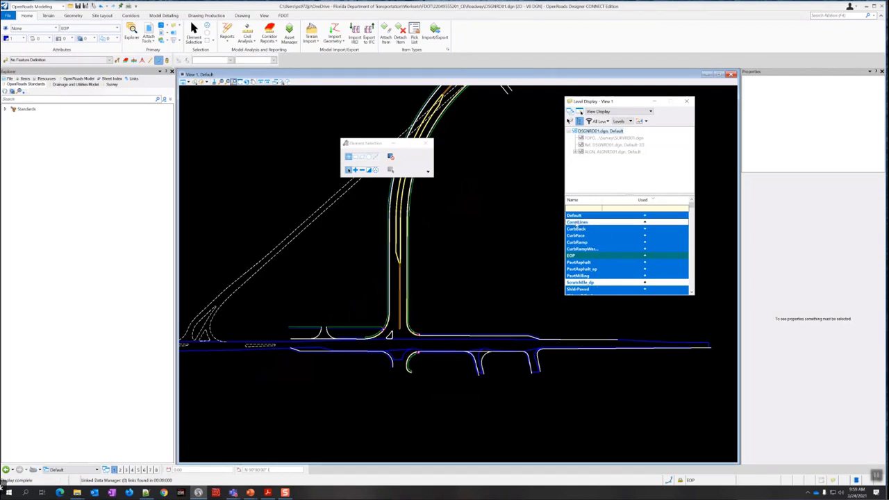
{"action": "left_click", "coordinate": [586, 223]}
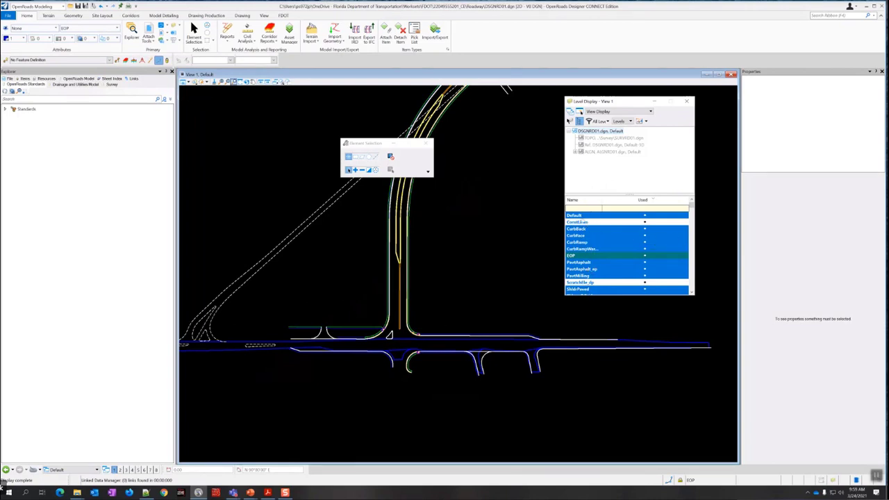
{"action": "left_click", "coordinate": [575, 216]}
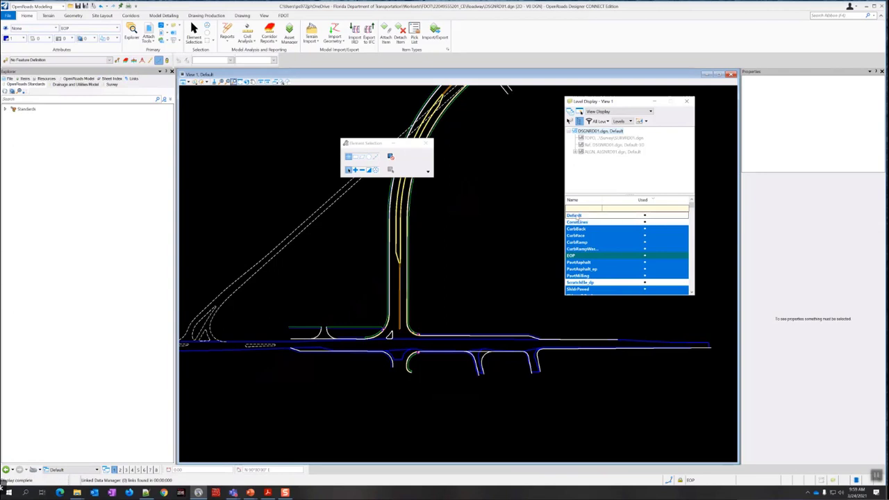
Switch the Default level on and off again while viewing the whole roadway to compare its linework
{"action": "scroll", "coordinate": [497, 256], "scroll_direction": "down", "scroll_amount": 3}
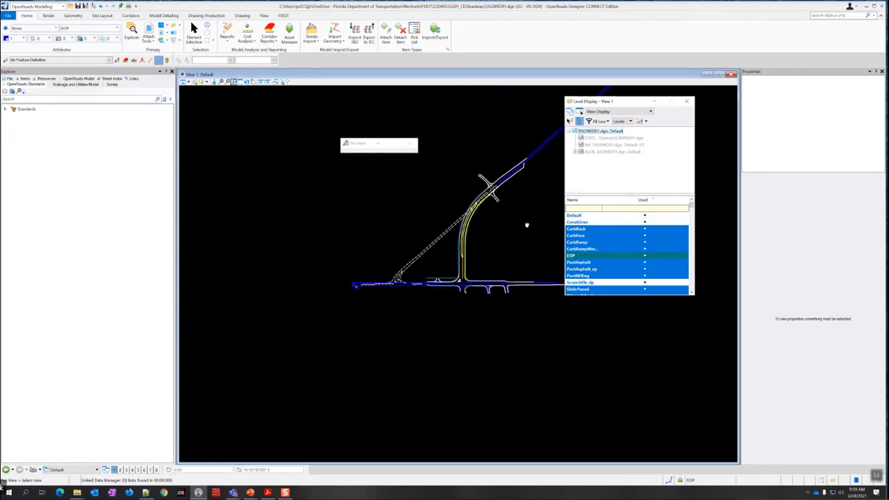
{"action": "scroll", "coordinate": [469, 263], "scroll_direction": "up", "scroll_amount": 1}
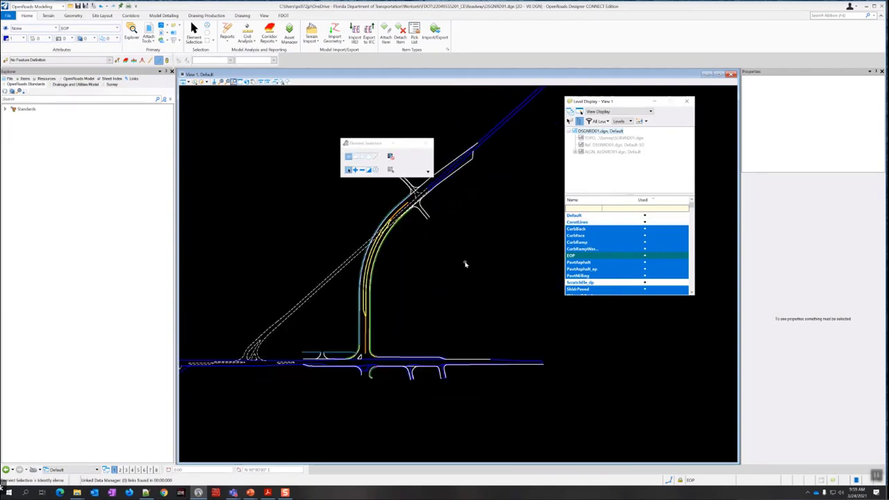
{"action": "left_click", "coordinate": [575, 216]}
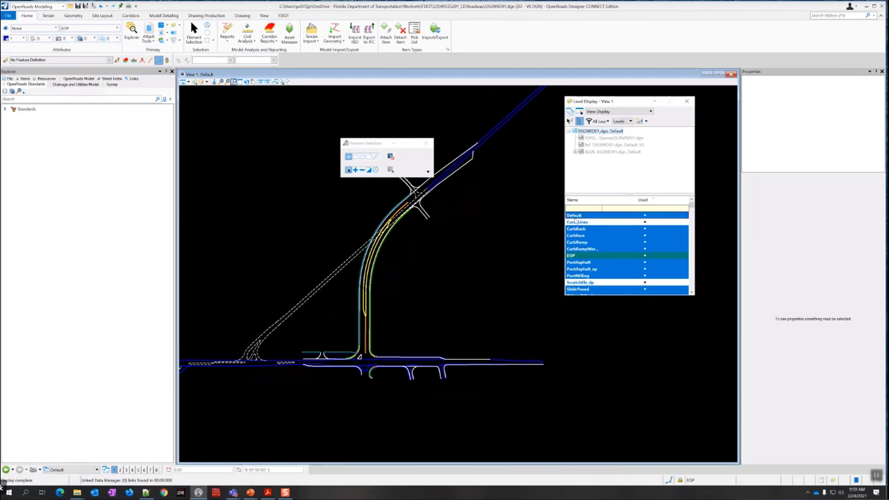
{"action": "left_click", "coordinate": [575, 217]}
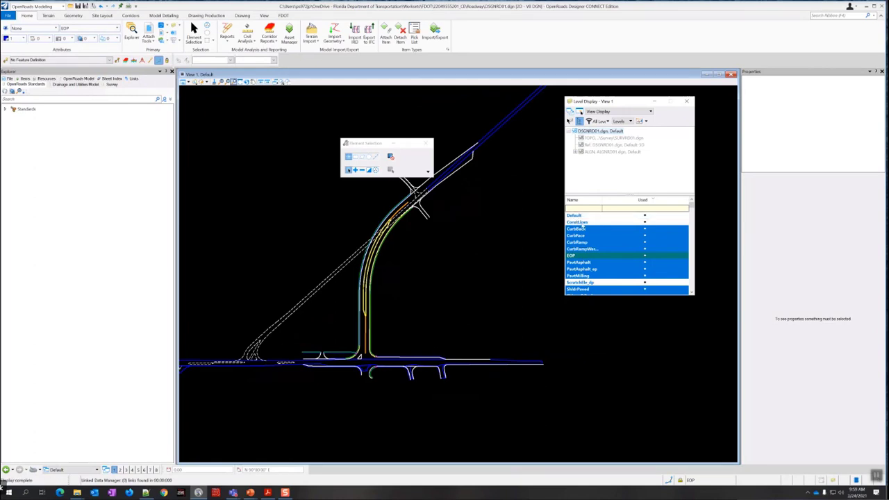
Review the used levels of DSGNRD01.dgn and widen the level list's Name column to show the full level names
{"action": "scroll", "coordinate": [587, 249], "scroll_direction": "down", "scroll_amount": 3}
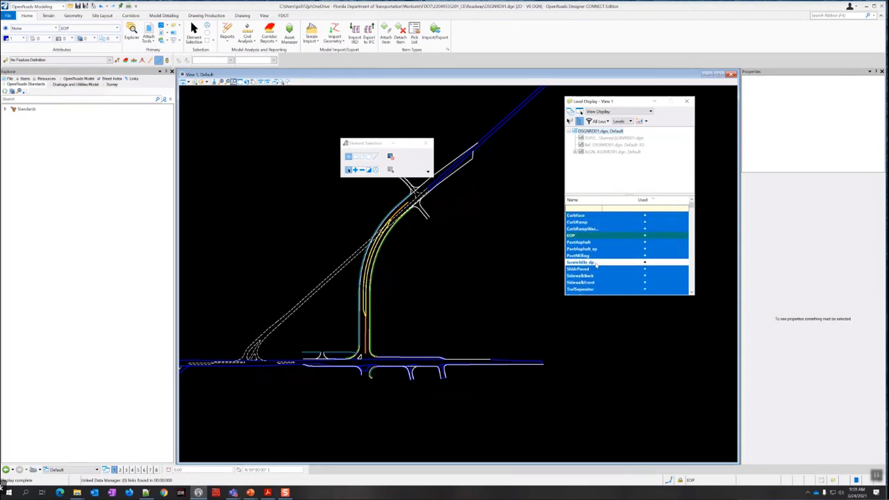
{"action": "scroll", "coordinate": [608, 260], "scroll_direction": "down", "scroll_amount": 1}
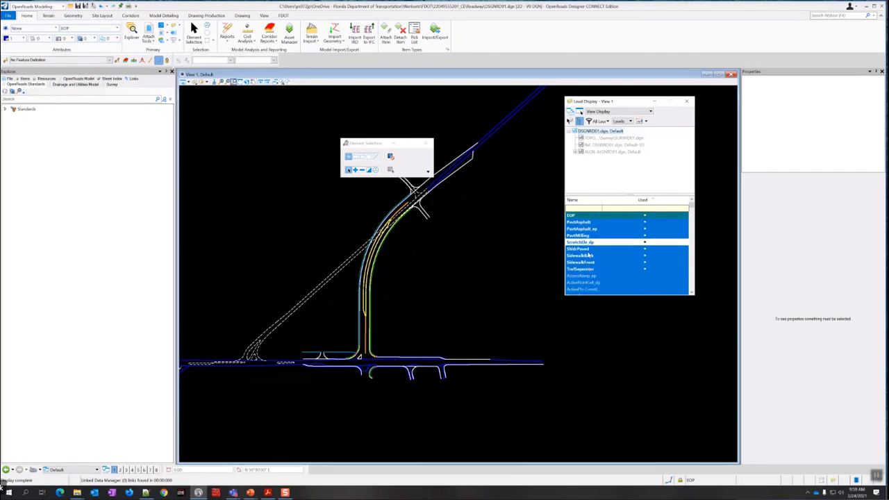
{"action": "scroll", "coordinate": [601, 254], "scroll_direction": "up", "scroll_amount": 2}
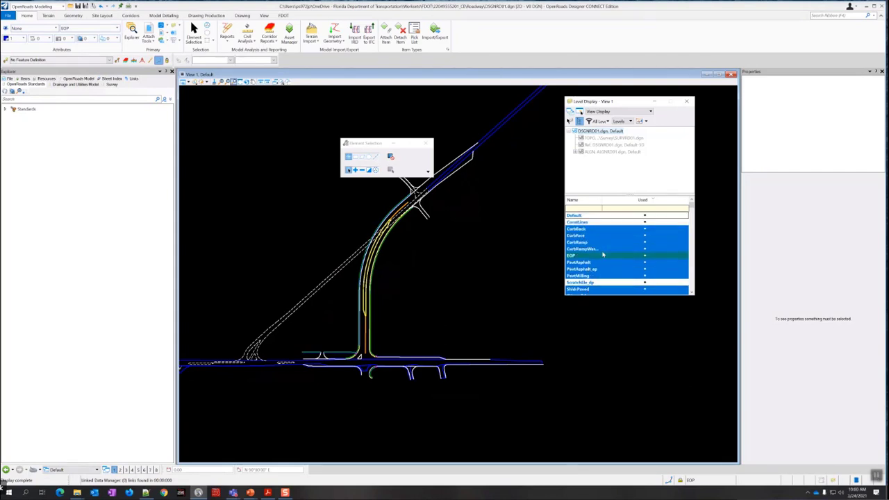
{"action": "left_click_drag", "start_coordinate": [603, 204], "coordinate": [625, 206]}
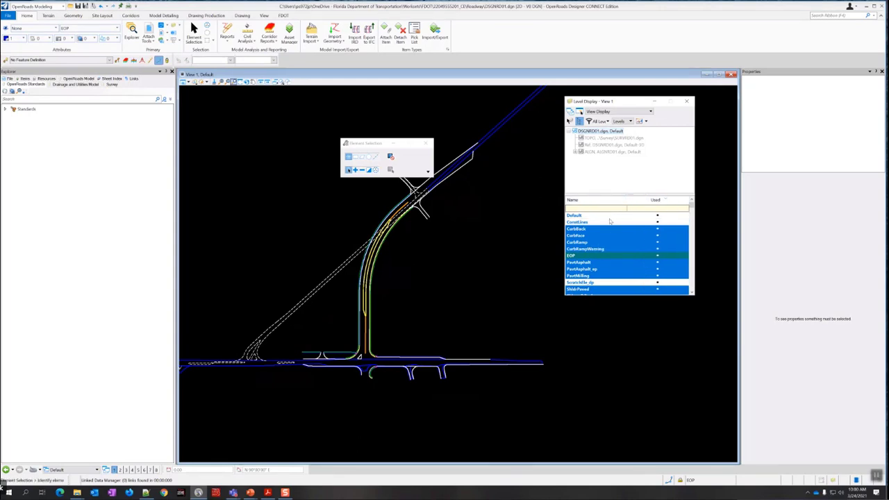
Identify the level of the dashed existing pavement lines, turn off PavtAsphalt_ep, and review the remaining roadway linework
{"action": "scroll", "coordinate": [500, 261], "scroll_direction": "down", "scroll_amount": 2}
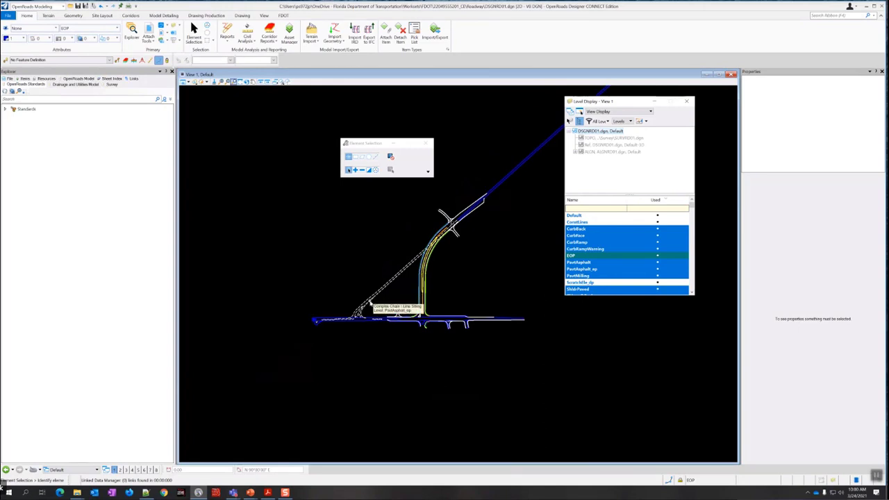
{"action": "scroll", "coordinate": [368, 304], "scroll_direction": "up", "scroll_amount": 4}
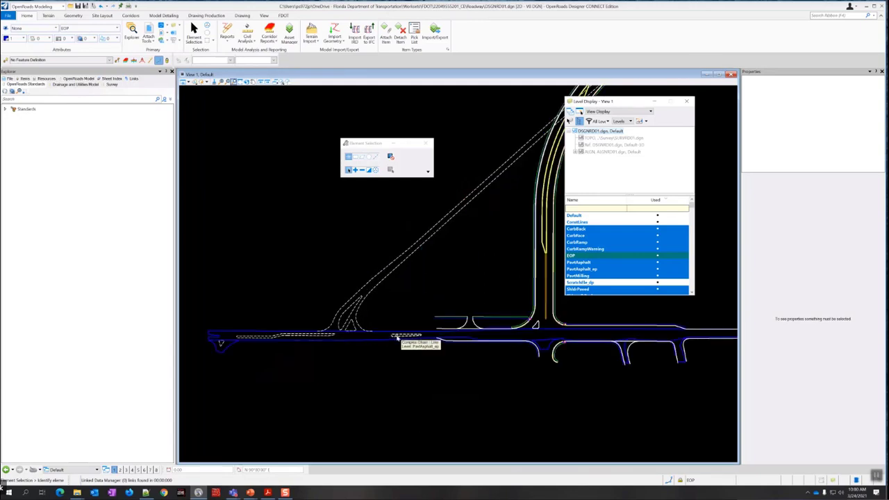
{"action": "scroll", "coordinate": [448, 280], "scroll_direction": "down", "scroll_amount": 4}
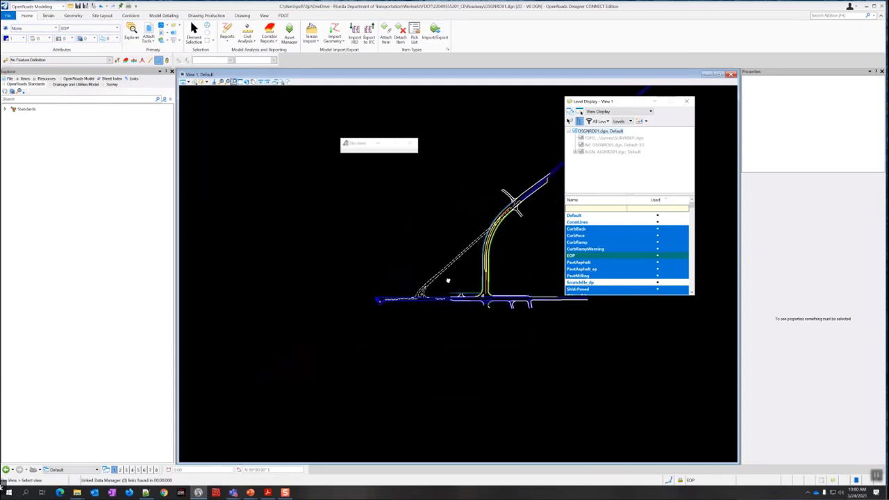
{"action": "middle_click_drag", "start_coordinate": [448, 281], "coordinate": [389, 284]}
{"action": "left_click", "coordinate": [592, 269]}
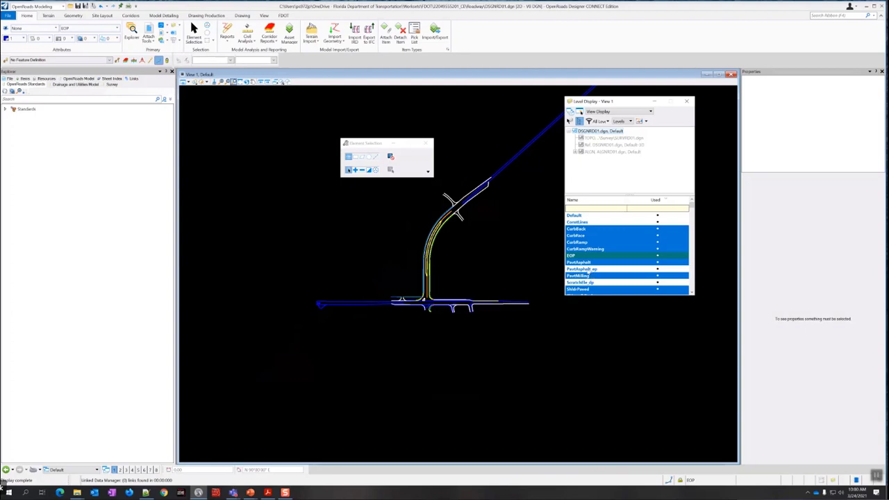
{"action": "mouse_move", "coordinate": [503, 252]}
{"action": "middle_mouse_down"}
{"action": "mouse_move", "coordinate": [498, 236]}
{"action": "mouse_move", "coordinate": [433, 298]}
{"action": "middle_mouse_up"}
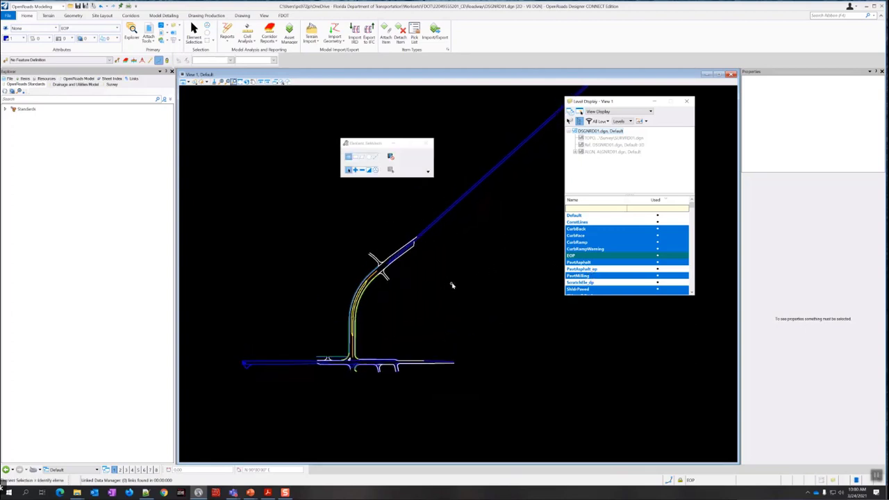
{"action": "scroll", "coordinate": [451, 284], "scroll_direction": "down", "scroll_amount": 1}
{"action": "scroll", "coordinate": [442, 281], "scroll_direction": "up", "scroll_amount": 1}
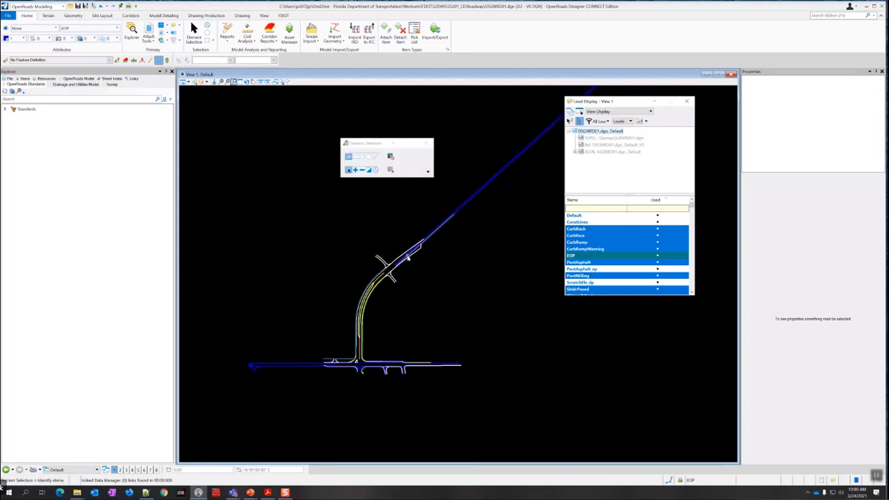
{"action": "scroll", "coordinate": [387, 280], "scroll_direction": "up", "scroll_amount": 1}
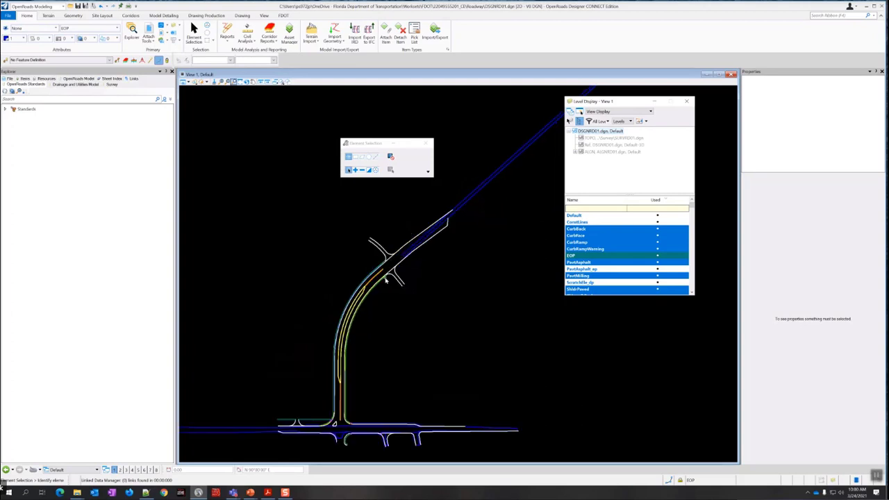
{"action": "scroll", "coordinate": [394, 267], "scroll_direction": "down", "scroll_amount": 2}
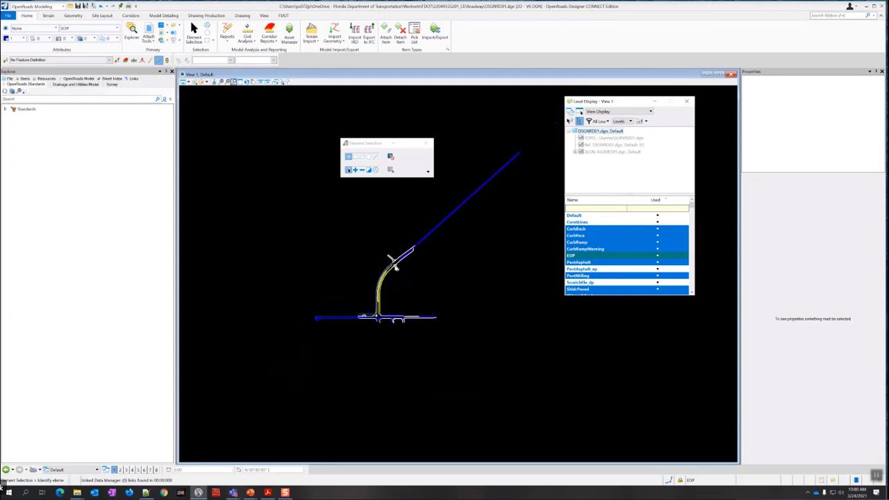
Examine the remaining proposed linework at the intersection, including the median, curb returns, curb ramps and driveway
{"action": "middle_click_drag", "start_coordinate": [438, 254], "coordinate": [398, 276]}
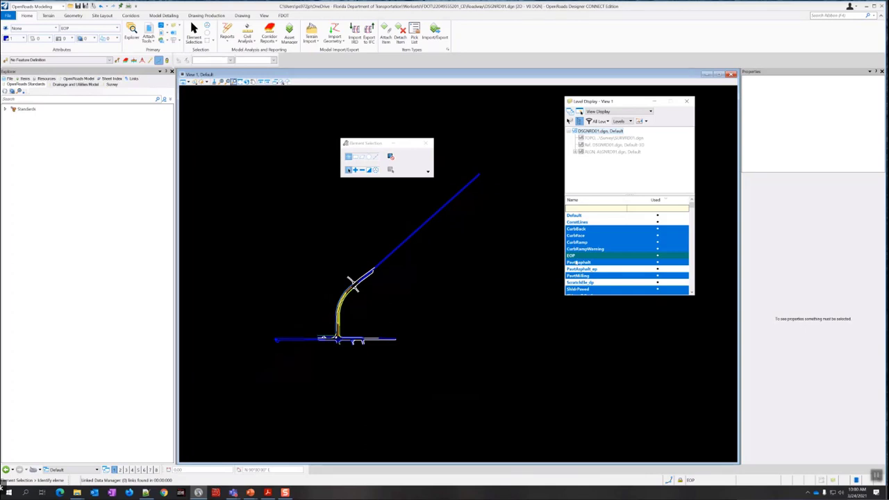
{"action": "scroll", "coordinate": [332, 332], "scroll_direction": "up", "scroll_amount": 1}
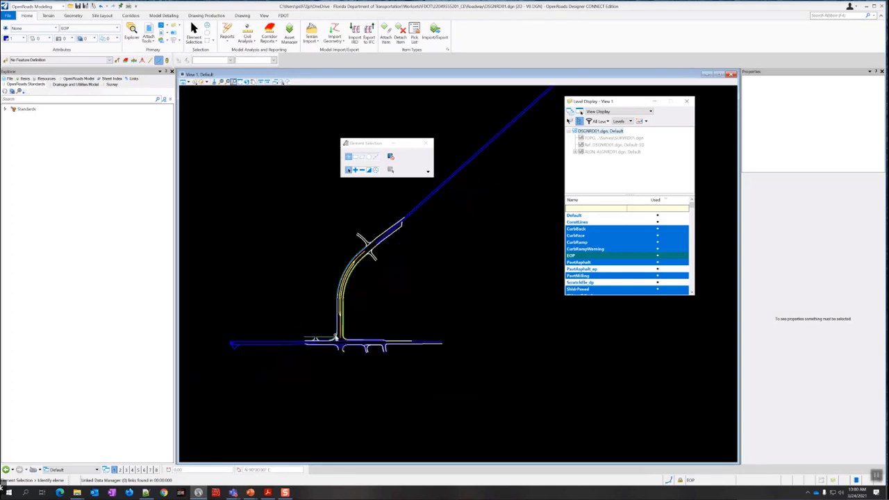
{"action": "scroll", "coordinate": [336, 338], "scroll_direction": "up", "scroll_amount": 2}
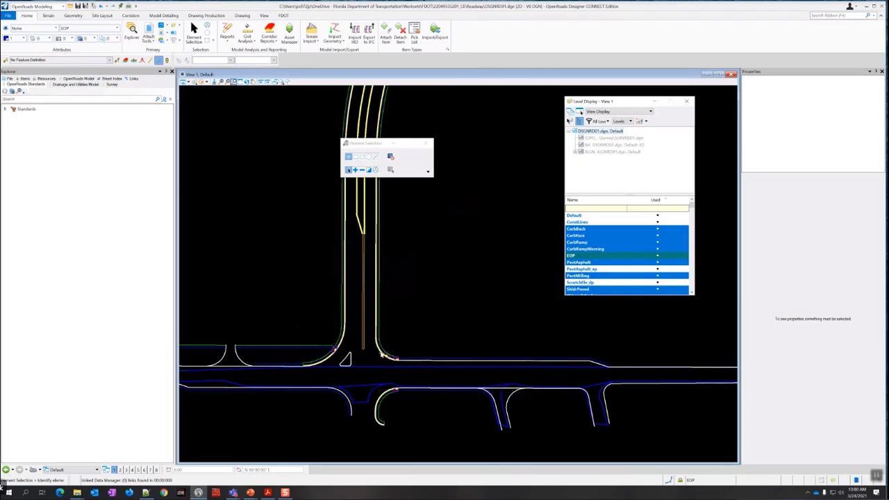
{"action": "scroll", "coordinate": [379, 350], "scroll_direction": "up", "scroll_amount": 3}
{"action": "scroll", "coordinate": [379, 349], "scroll_direction": "up", "scroll_amount": 1}
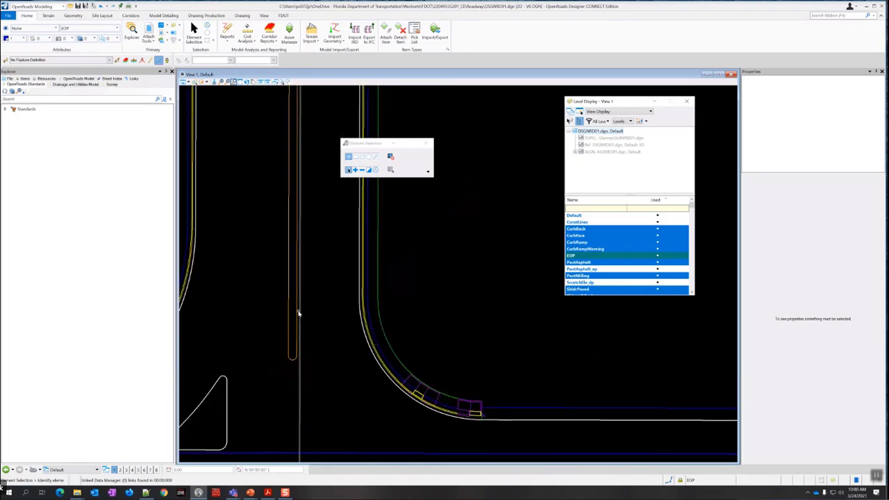
{"action": "scroll", "coordinate": [368, 316], "scroll_direction": "down", "scroll_amount": 4}
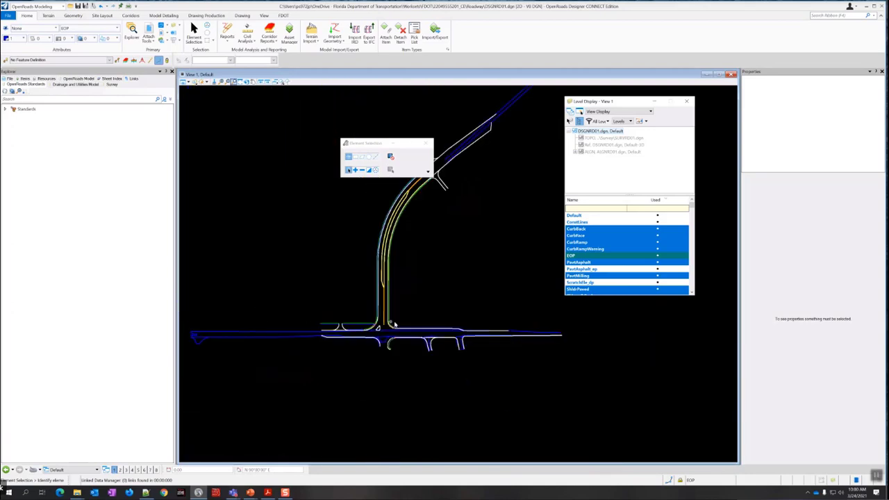
{"action": "scroll", "coordinate": [357, 321], "scroll_direction": "up", "scroll_amount": 4}
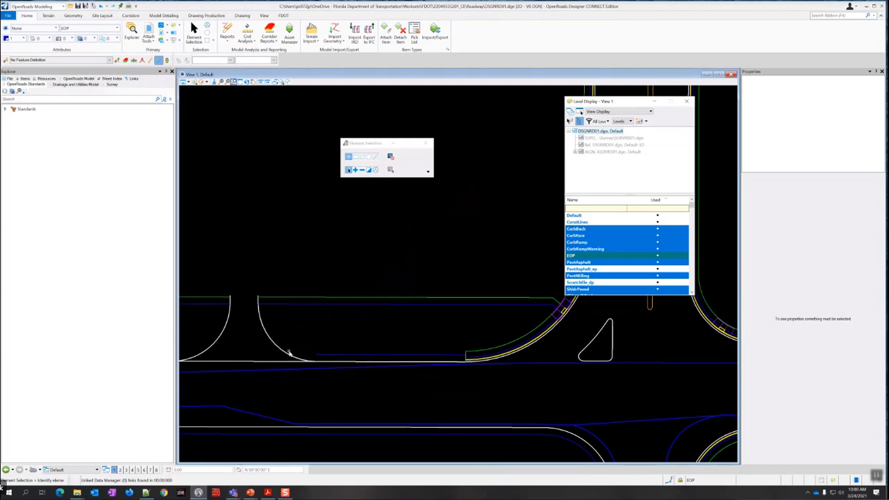
Check the properties of the back-of-sidewalk line beside the driveway, and identify the median linework along the side road
{"action": "left_click", "coordinate": [332, 300]}
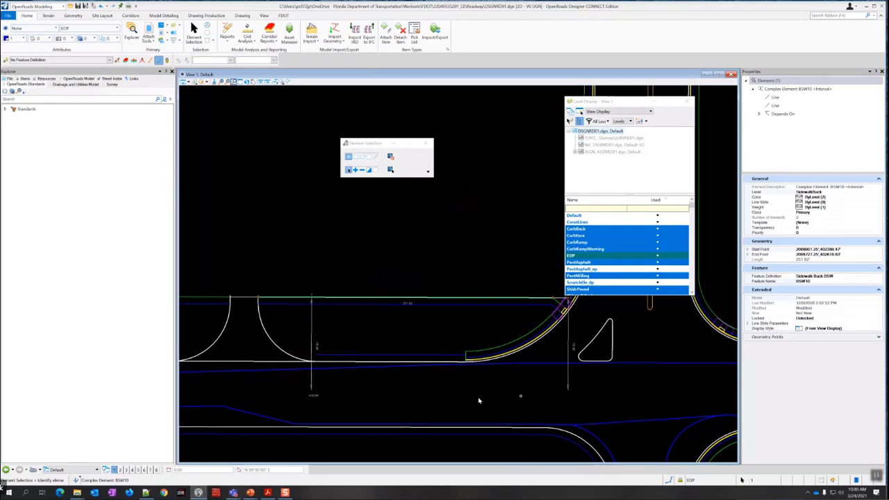
{"action": "scroll", "coordinate": [374, 315], "scroll_direction": "down", "scroll_amount": 5}
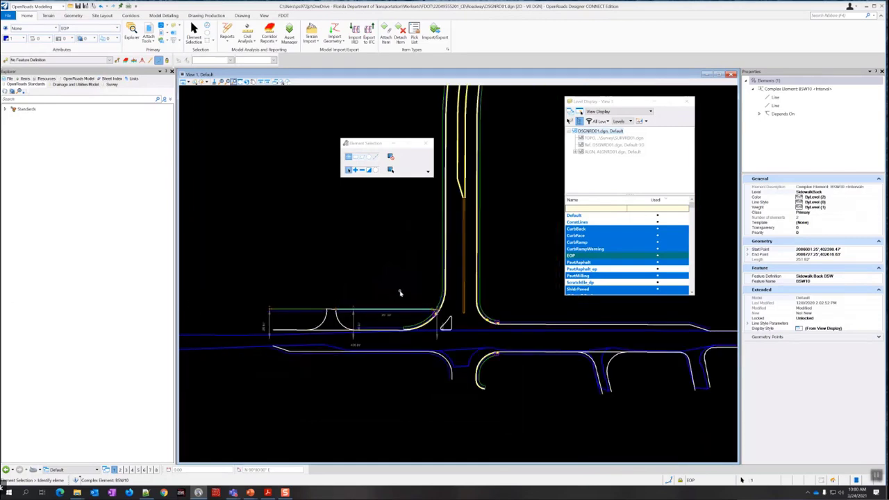
{"action": "left_click", "coordinate": [399, 293]}
{"action": "scroll", "coordinate": [371, 293], "scroll_direction": "down", "scroll_amount": 6}
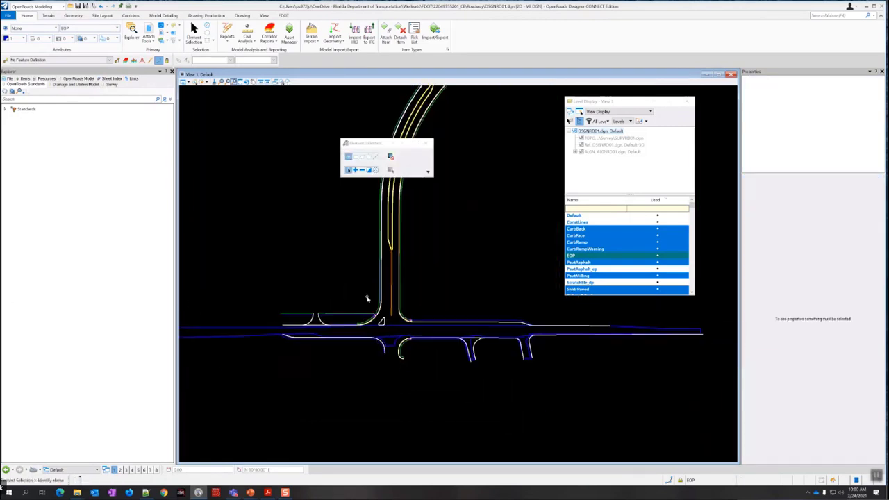
{"action": "middle_click_drag", "start_coordinate": [419, 269], "coordinate": [408, 293]}
{"action": "scroll", "coordinate": [409, 291], "scroll_direction": "up", "scroll_amount": 2}
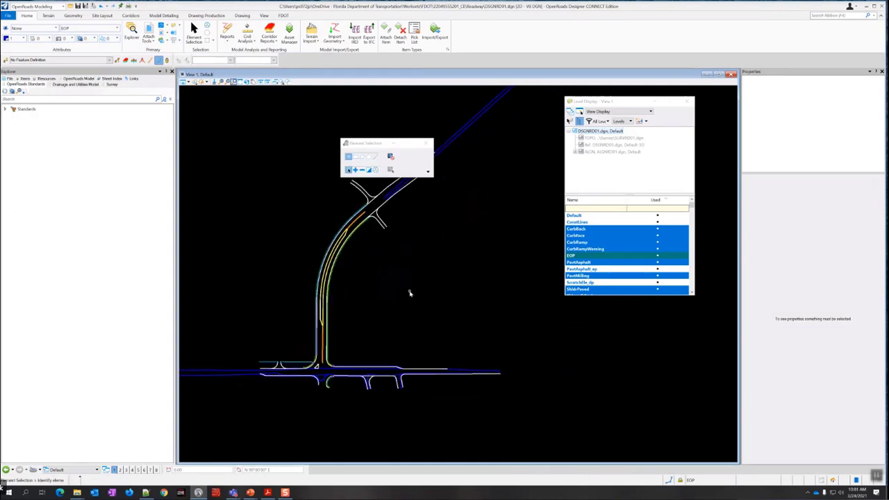
{"action": "scroll", "coordinate": [409, 292], "scroll_direction": "down", "scroll_amount": 2}
{"action": "mouse_move", "coordinate": [361, 316]}
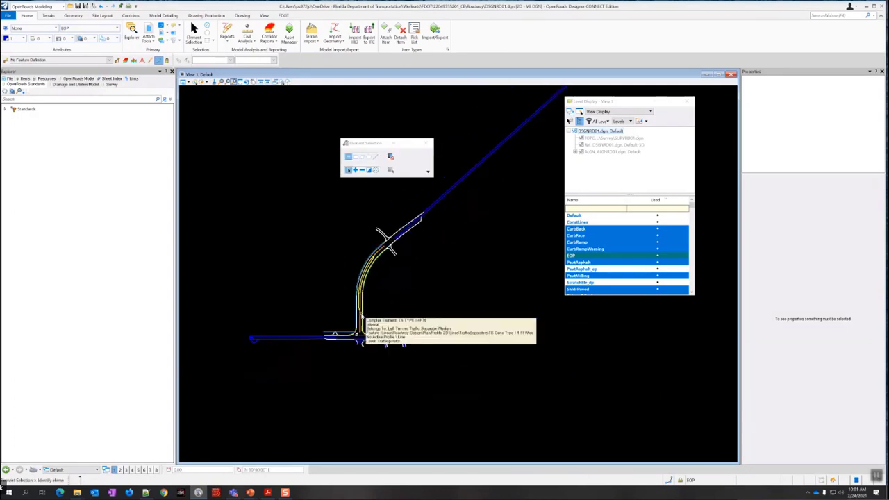
Place a Block fence in Inside mode around the entire roadway linework
{"action": "scroll", "coordinate": [350, 311], "scroll_direction": "down", "scroll_amount": 5}
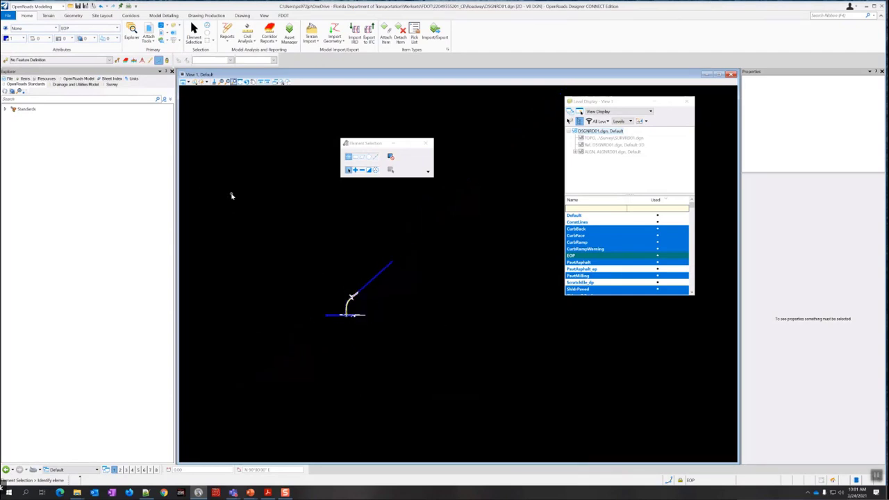
{"action": "left_click", "coordinate": [213, 43]}
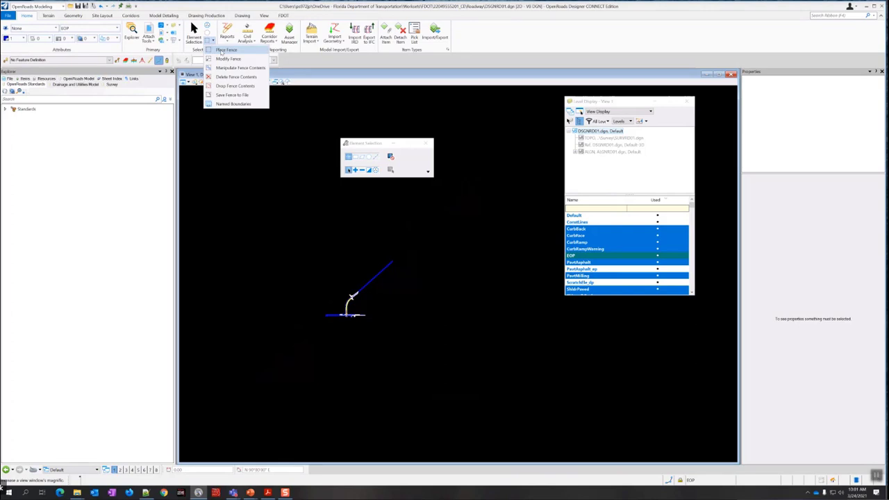
{"action": "left_click", "coordinate": [221, 52]}
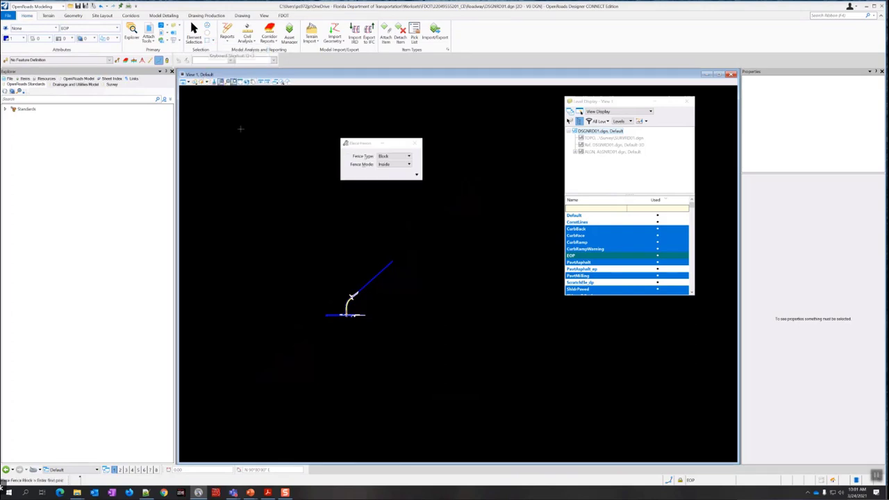
{"action": "left_click", "coordinate": [297, 234]}
{"action": "left_click", "coordinate": [417, 342]}
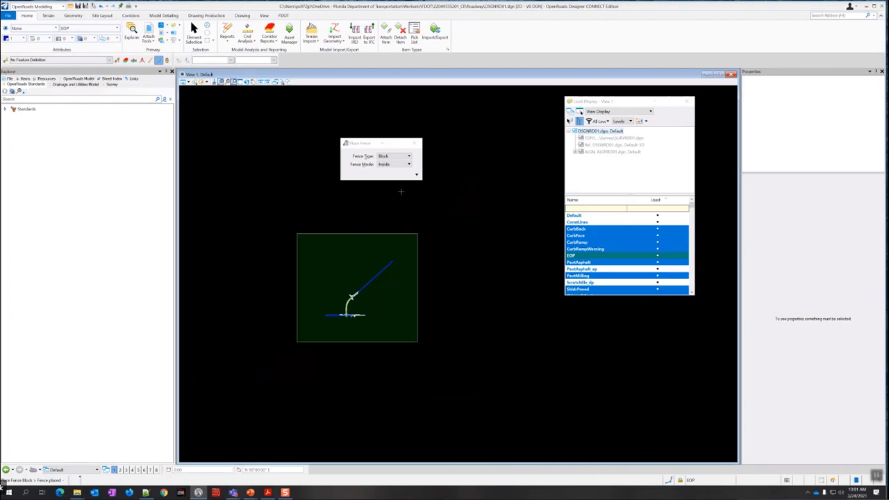
{"action": "left_click", "coordinate": [417, 175]}
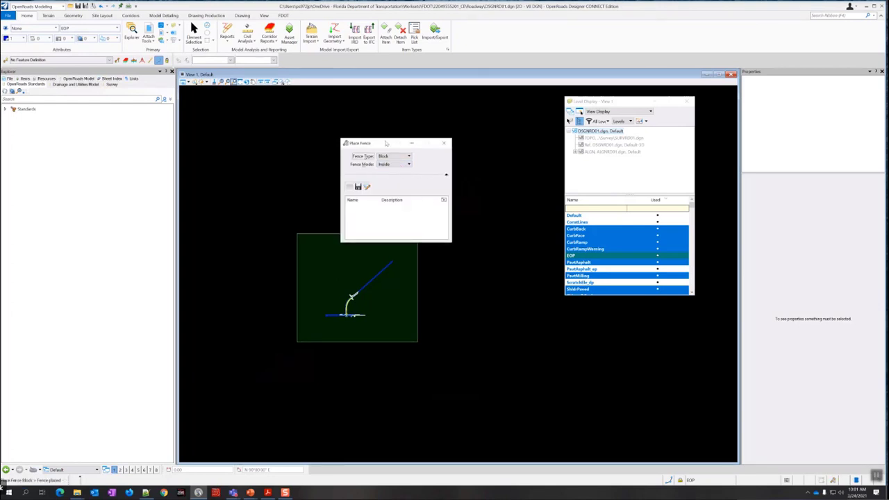
{"action": "left_click_drag", "start_coordinate": [386, 143], "coordinate": [391, 113]}
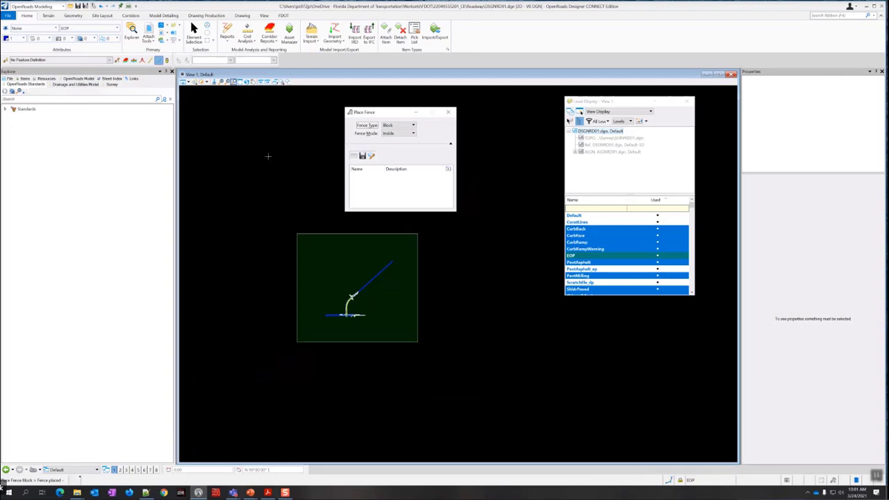
{"action": "left_click", "coordinate": [450, 143]}
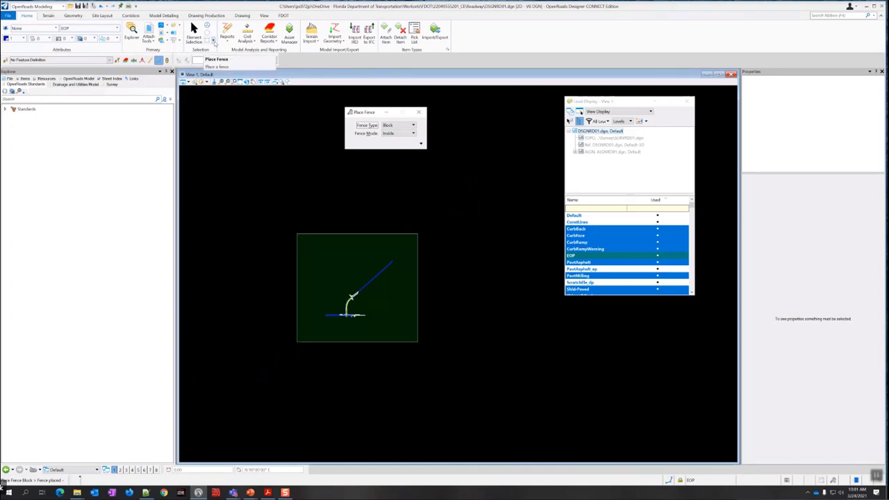
Start saving the fence contents to a new file and choose the 3DDeliverables folder for the output
{"action": "left_click", "coordinate": [214, 41]}
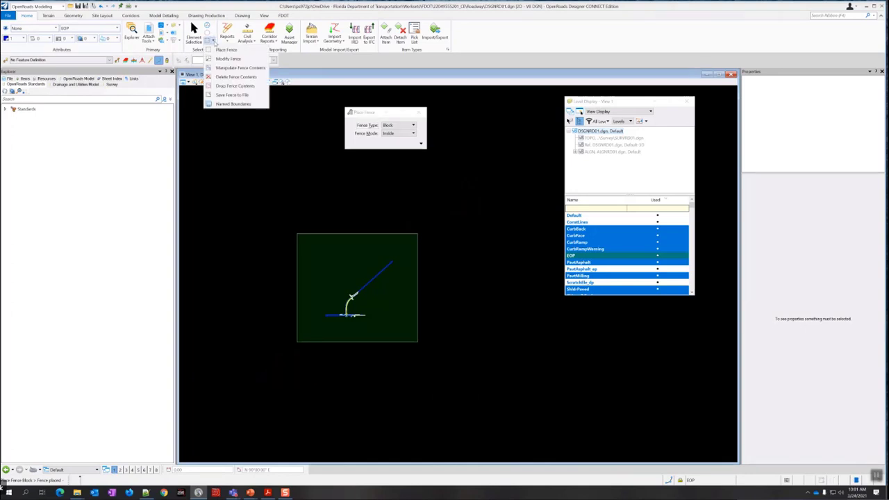
{"action": "left_click", "coordinate": [260, 97]}
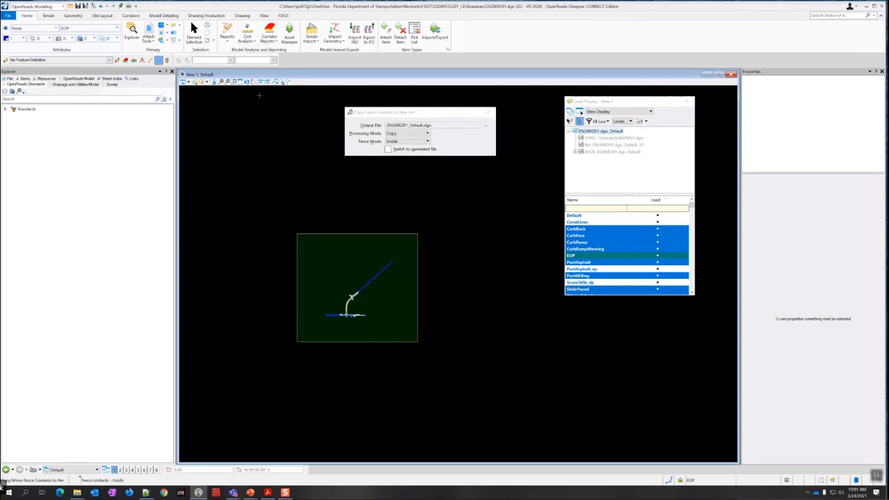
{"action": "left_click", "coordinate": [486, 125]}
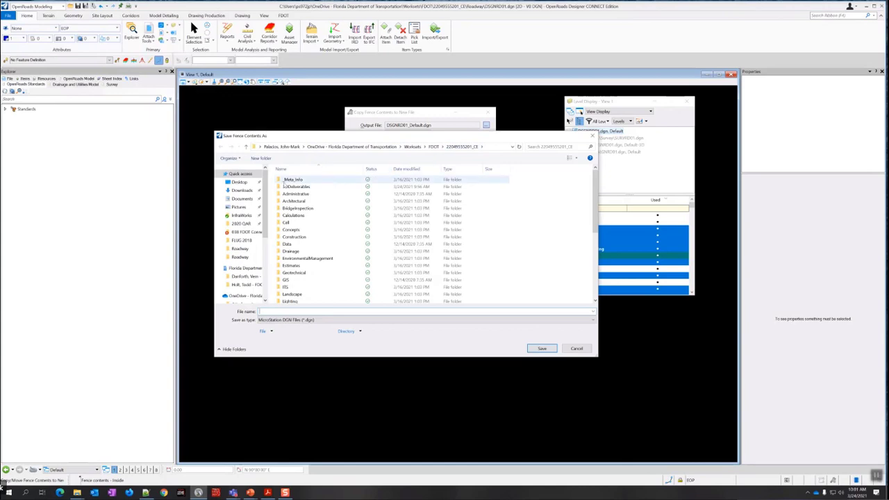
{"action": "double_click", "coordinate": [296, 186]}
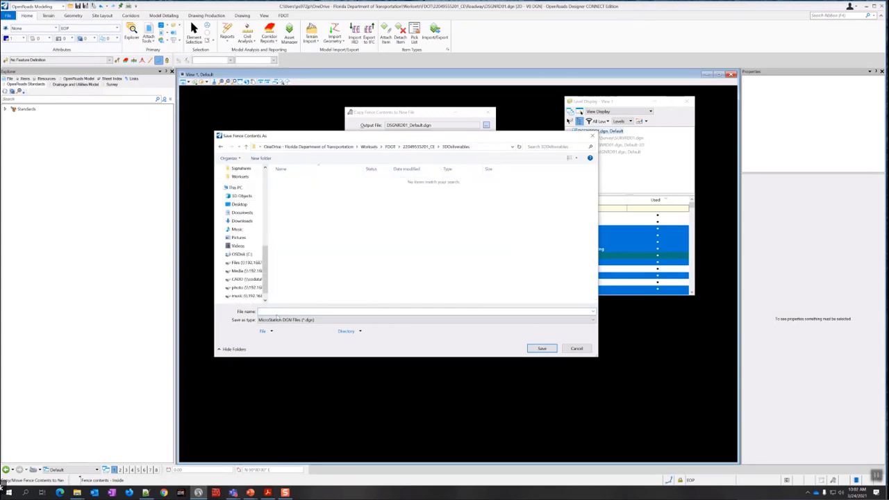
Name the fence output file AMG-2DSGNRD01 and save it as a MicroStation DGN file
{"action": "key", "text": "Caps_Lock"}
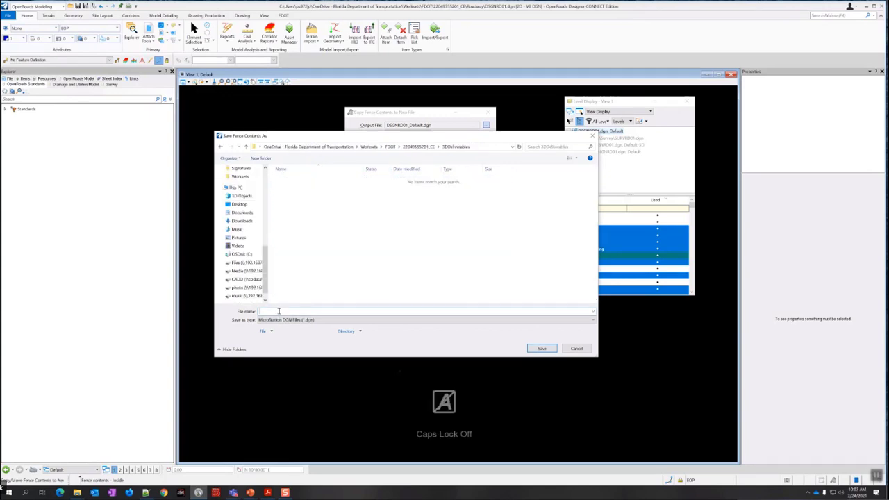
{"action": "type", "text": "am"}
{"action": "key", "text": "BackSpace"}
{"action": "key", "text": "BackSpace"}
{"action": "key", "text": "Caps_Lock"}
{"action": "type", "text": "AMG-2"}
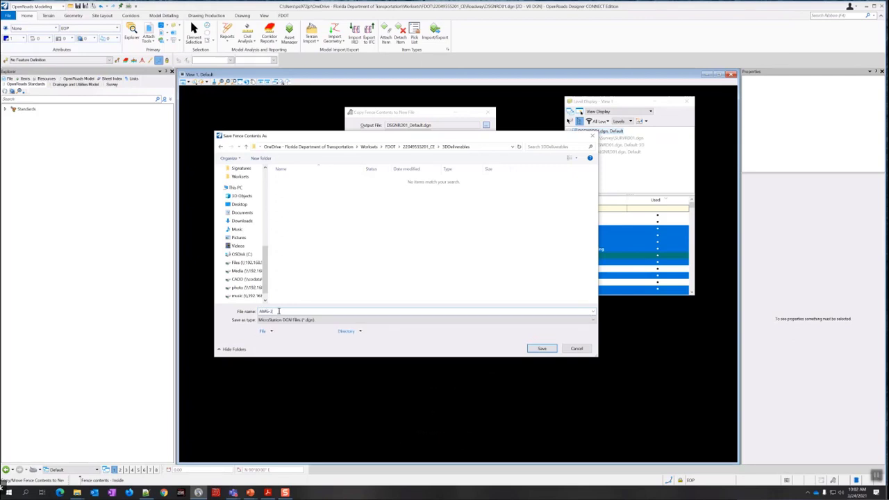
{"action": "type", "text": "0"}
{"action": "type", "text": "SGNRD01"}
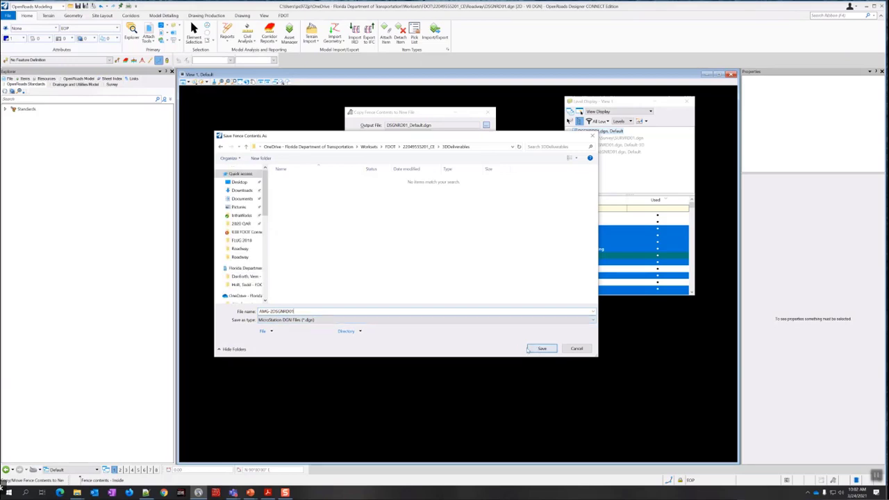
{"action": "left_click_drag", "start_coordinate": [468, 137], "coordinate": [449, 188]}
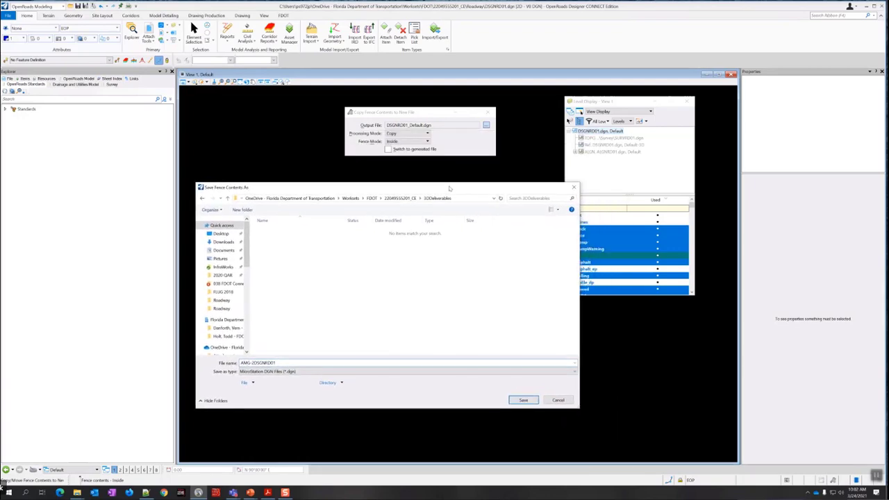
{"action": "left_click", "coordinate": [523, 400]}
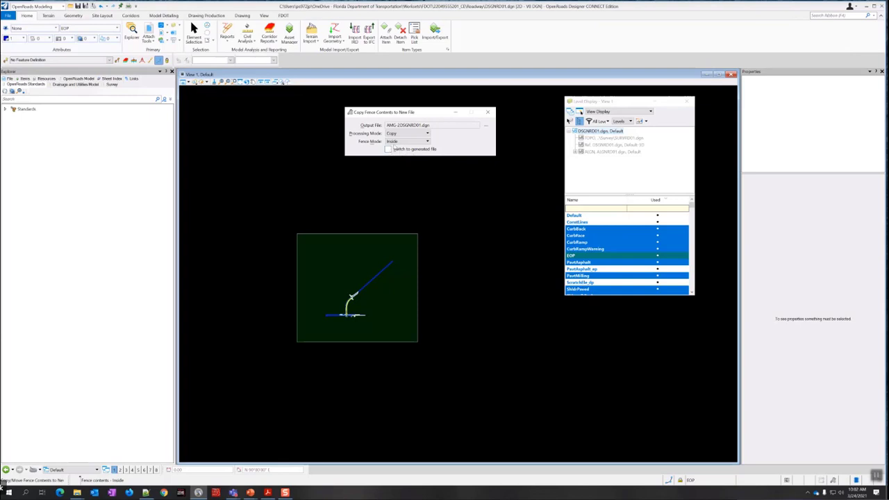
Copy the fence contents to the output file in Copy and Inside modes, then clear the fence
{"action": "left_click_drag", "start_coordinate": [420, 113], "coordinate": [429, 134]}
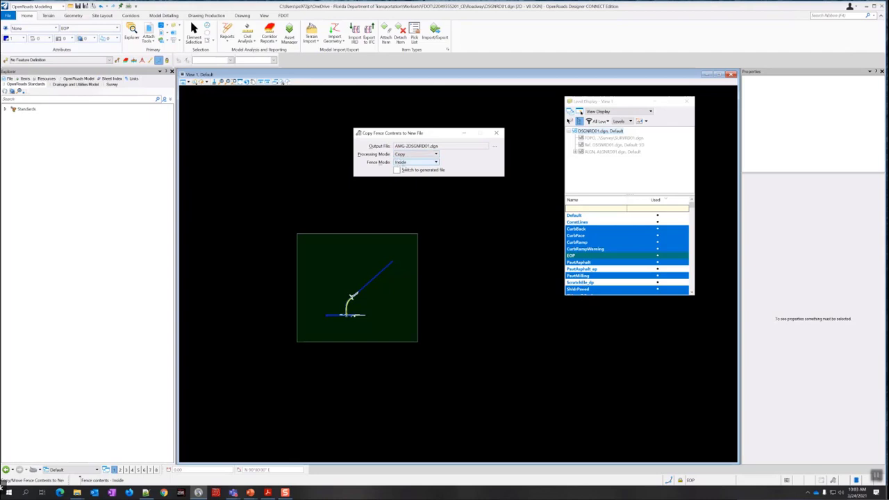
{"action": "left_click", "coordinate": [407, 217]}
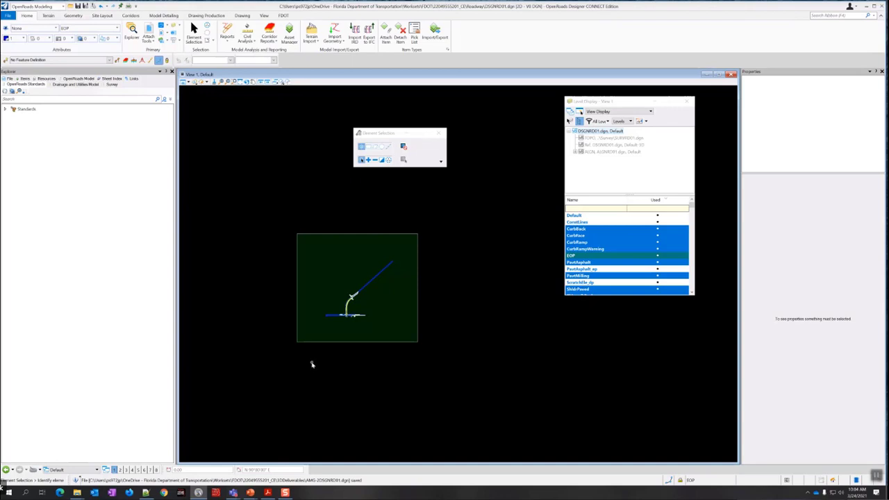
{"action": "left_click", "coordinate": [302, 206]}
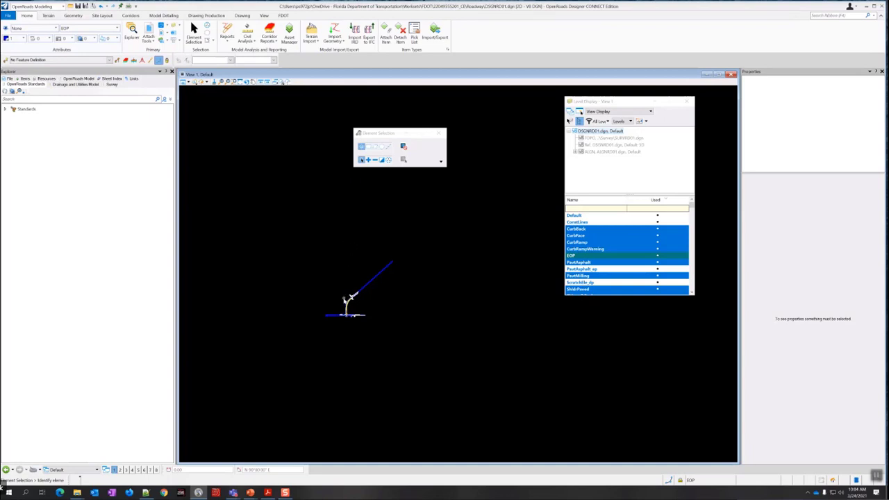
Create and open an FDOT roadway modeling file of type MODLRD with the modifier Master and sequence number 01
{"action": "scroll", "coordinate": [341, 299], "scroll_direction": "up", "scroll_amount": 5}
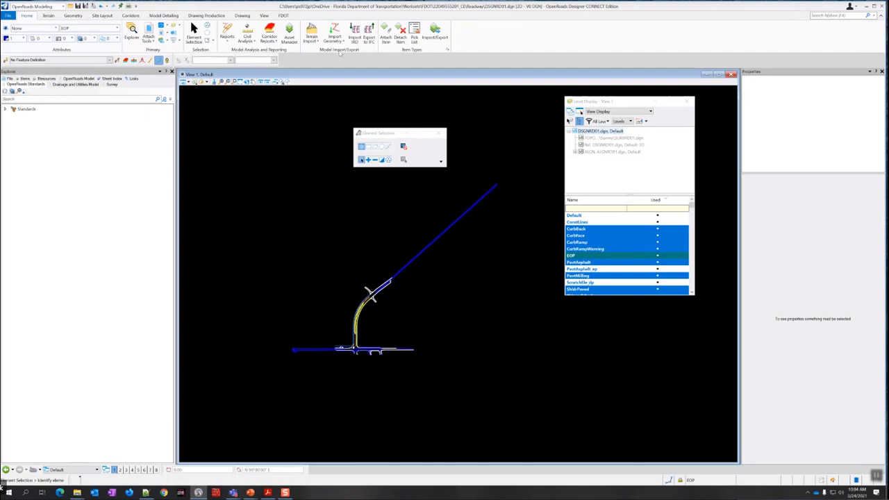
{"action": "left_click", "coordinate": [283, 18]}
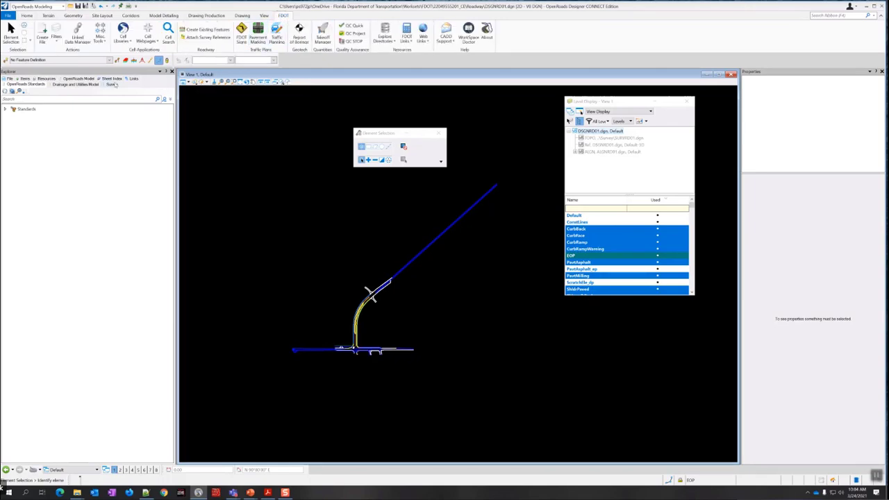
{"action": "left_click", "coordinate": [41, 36]}
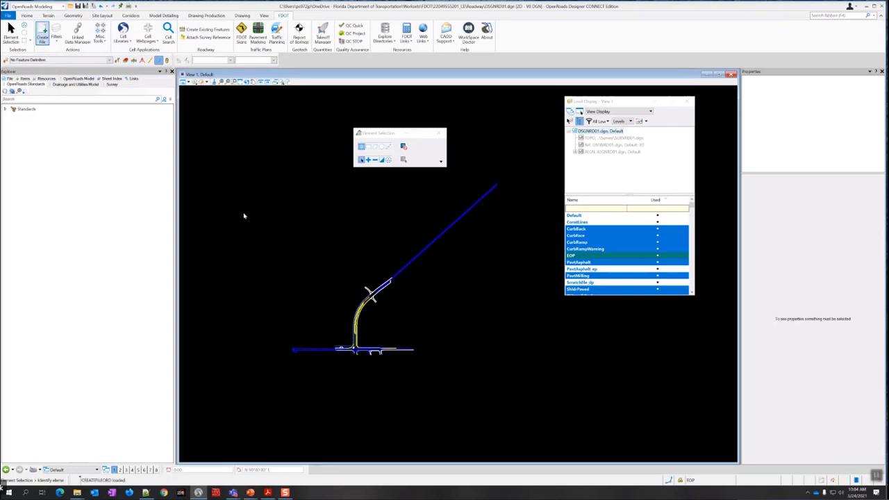
{"action": "left_click_drag", "start_coordinate": [117, 75], "coordinate": [235, 95]}
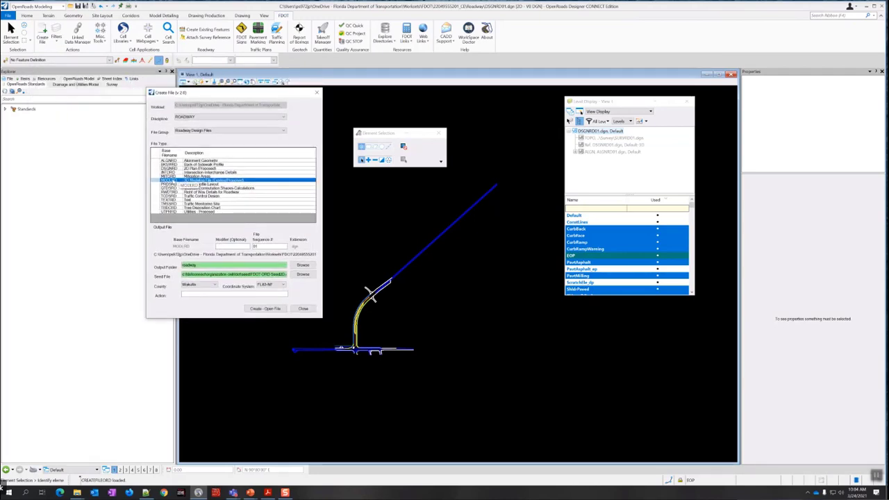
{"action": "left_click", "coordinate": [223, 247]}
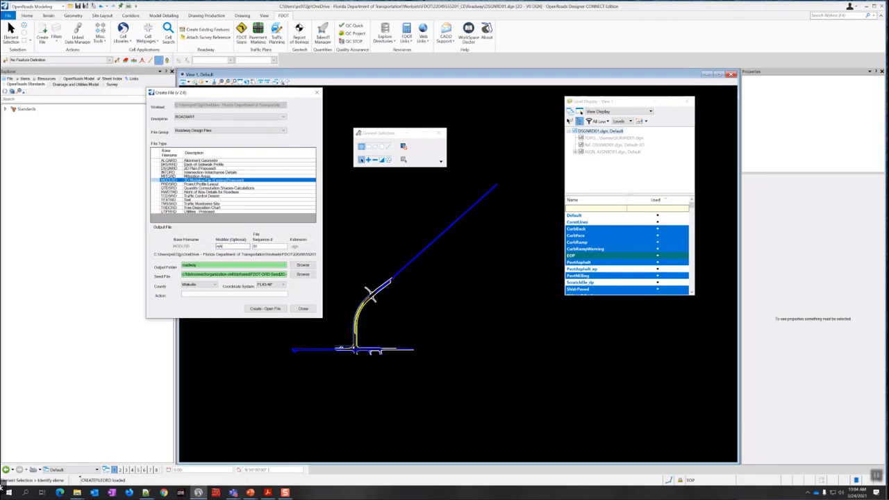
{"action": "key", "text": "Caps_Lock"}
{"action": "type", "text": "Master"}
{"action": "key", "text": "Tab"}
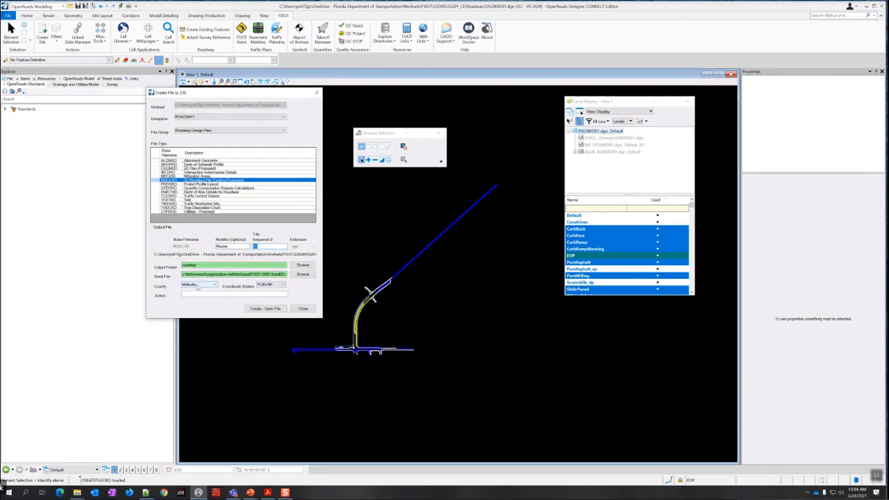
{"action": "left_click", "coordinate": [262, 309]}
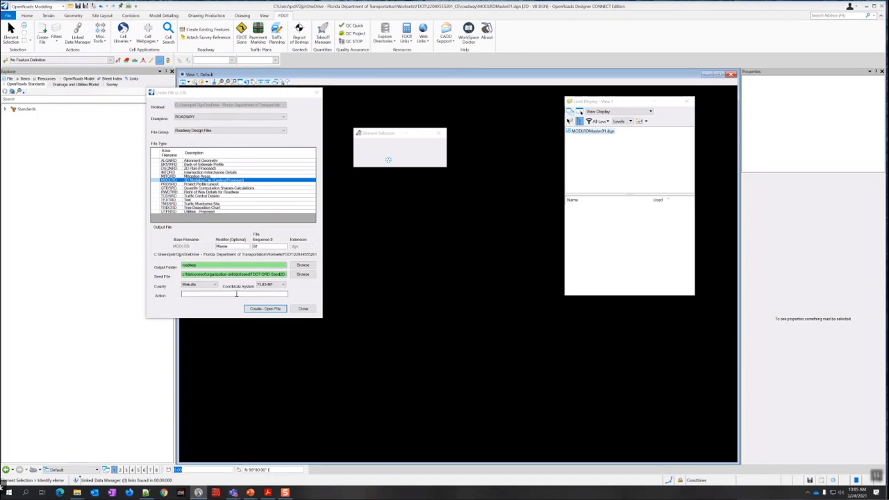
{"action": "left_click", "coordinate": [302, 308]}
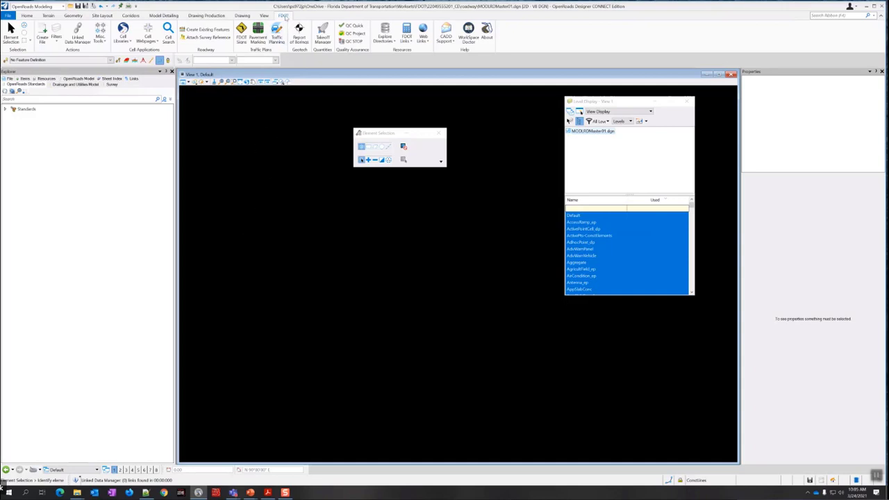
Attach the FDOT survey references to the MODLRDMaster01.dgn file and inspect the surveyed intersection
{"action": "left_click", "coordinate": [213, 39]}
{"action": "left_click", "coordinate": [211, 40]}
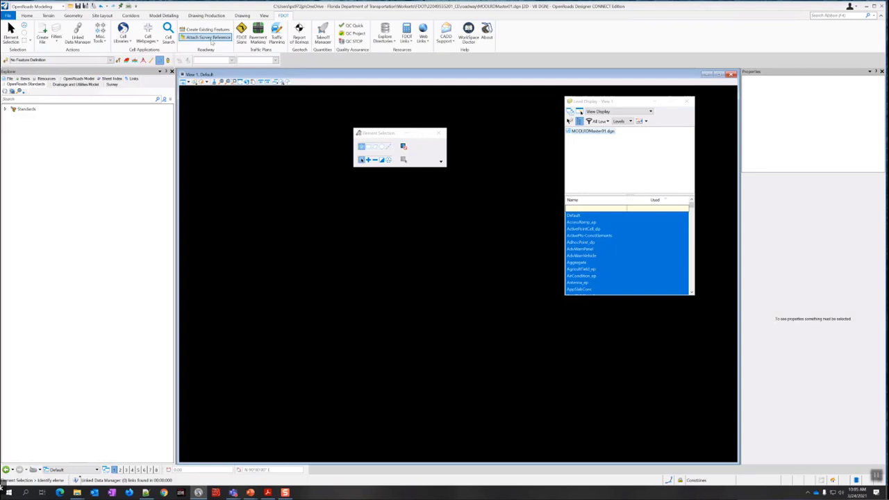
{"action": "left_click", "coordinate": [212, 42]}
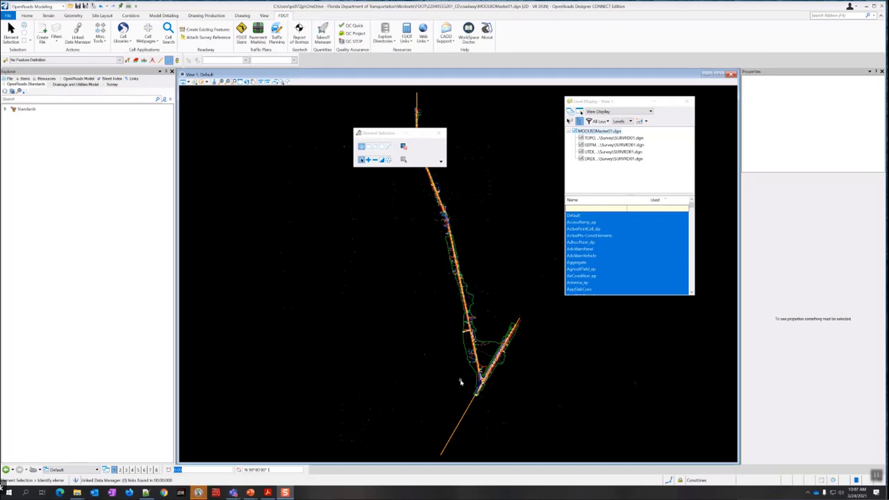
{"action": "scroll", "coordinate": [484, 357], "scroll_direction": "up", "scroll_amount": 3}
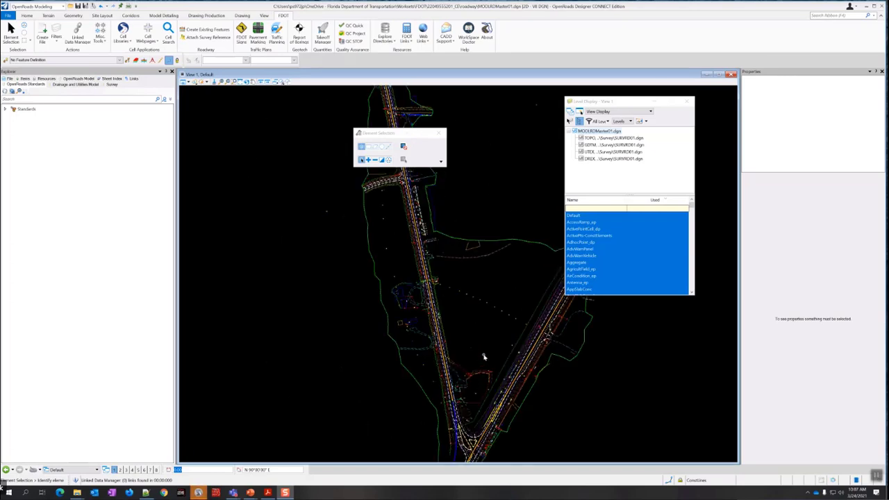
{"action": "scroll", "coordinate": [444, 355], "scroll_direction": "up", "scroll_amount": 2}
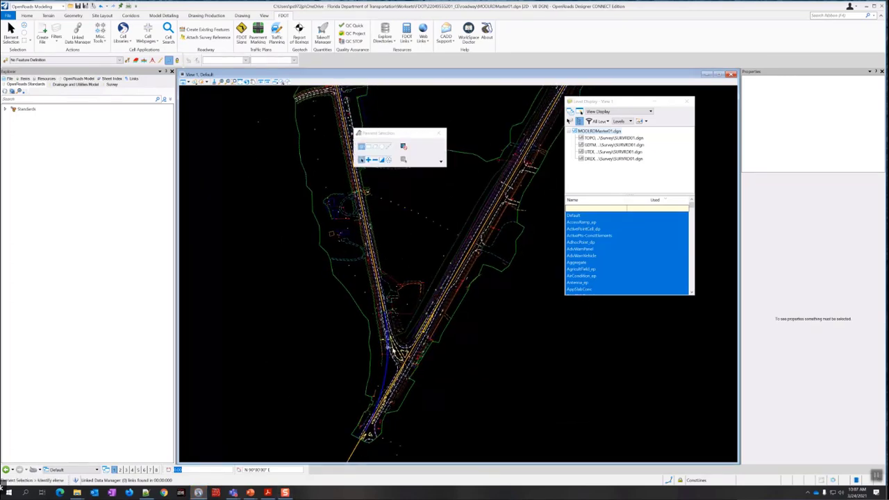
{"action": "scroll", "coordinate": [399, 354], "scroll_direction": "up", "scroll_amount": 2}
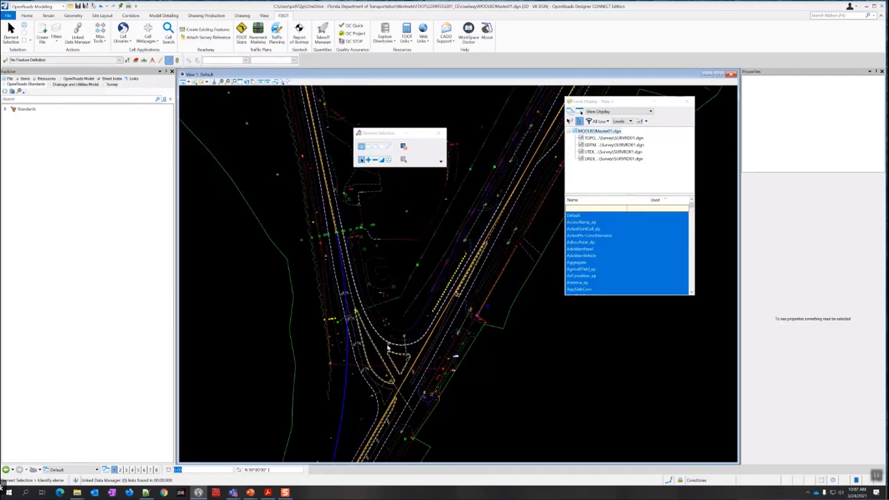
{"action": "scroll", "coordinate": [392, 347], "scroll_direction": "down", "scroll_amount": 2}
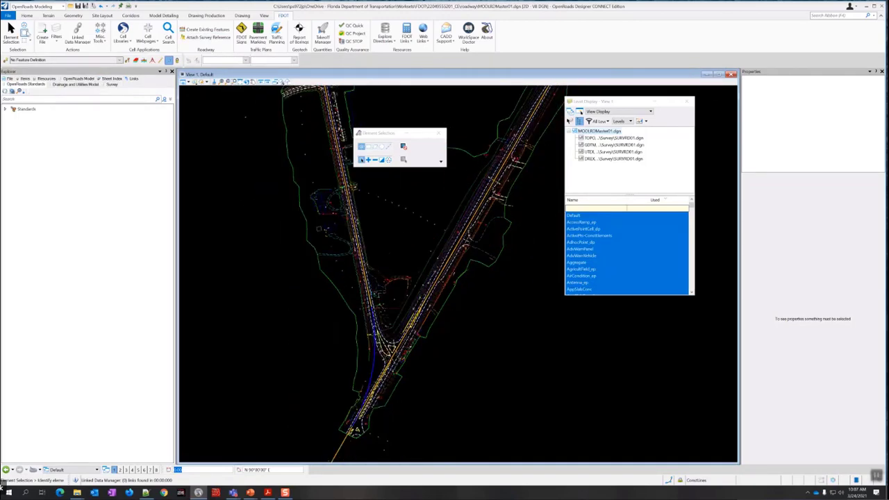
Turn off the display of the GDTM survey reference in the references list
{"action": "left_click", "coordinate": [29, 16]}
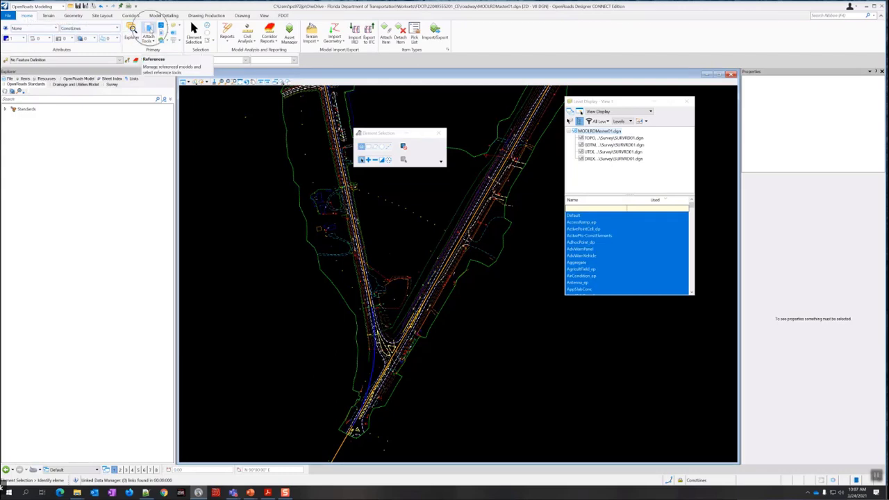
{"action": "left_click", "coordinate": [148, 29]}
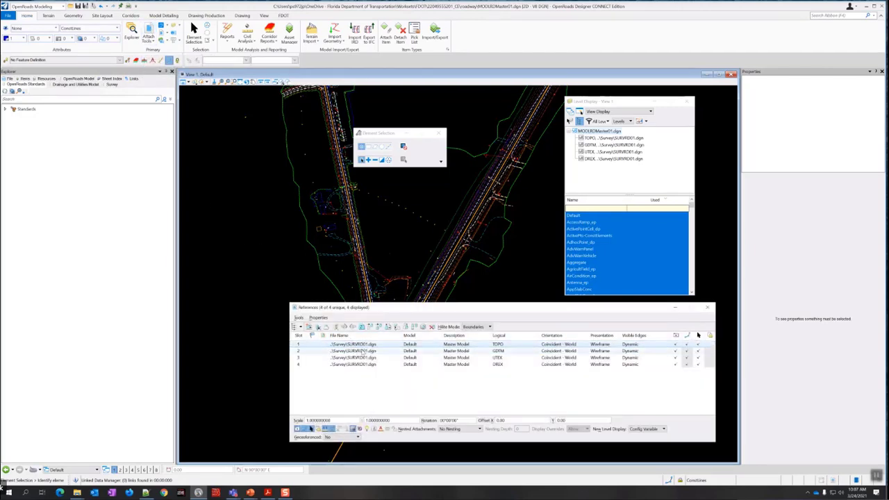
{"action": "left_click", "coordinate": [497, 364]}
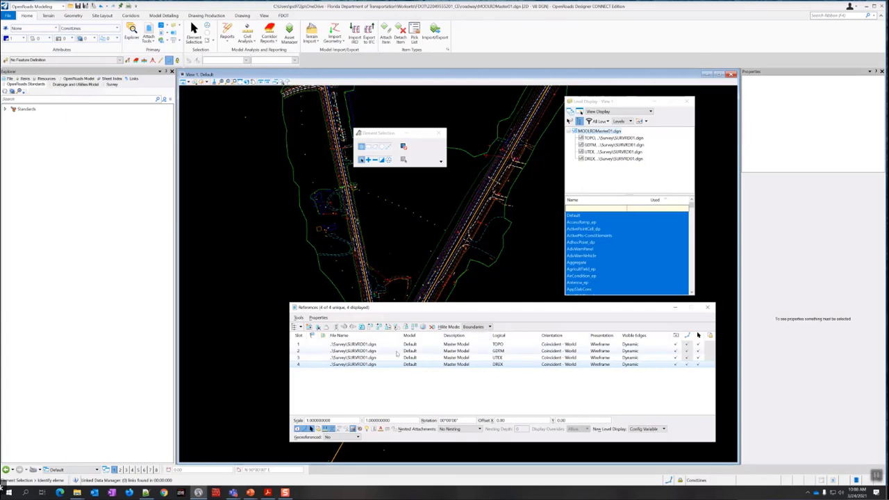
{"action": "left_click", "coordinate": [377, 351]}
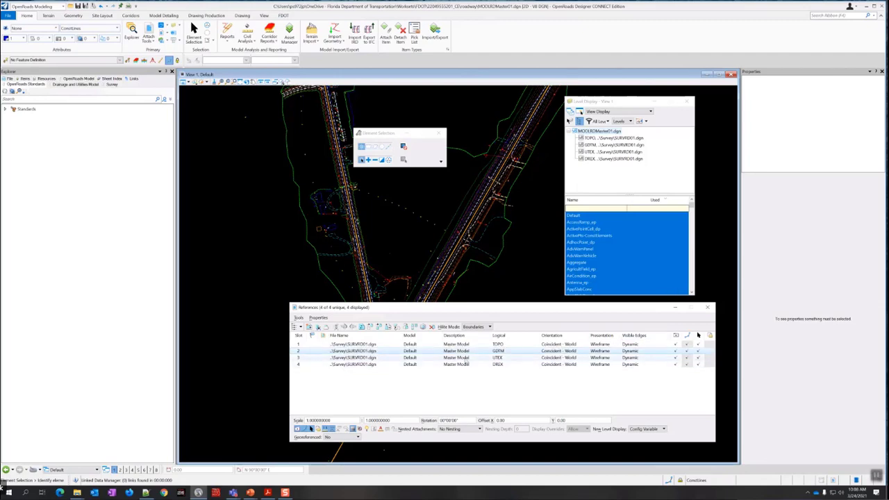
{"action": "left_click", "coordinate": [675, 350]}
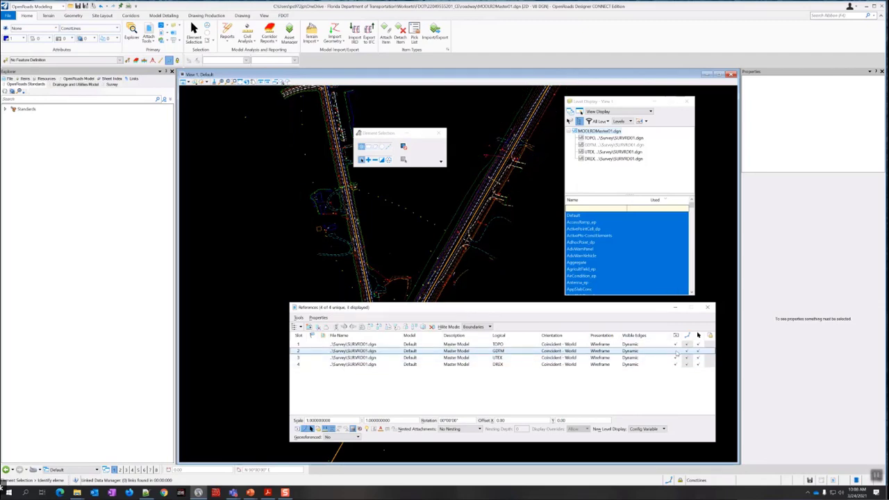
{"action": "left_click_drag", "start_coordinate": [564, 312], "coordinate": [622, 317]}
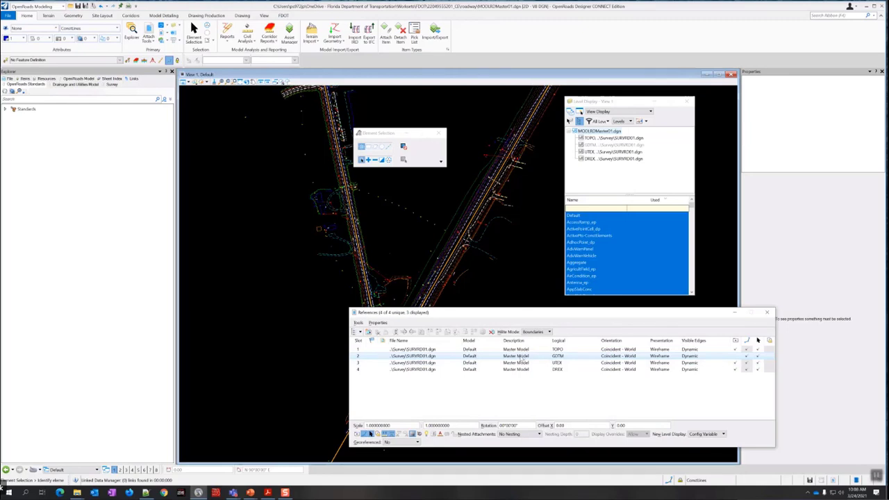
{"action": "left_click_drag", "start_coordinate": [526, 314], "coordinate": [433, 298]}
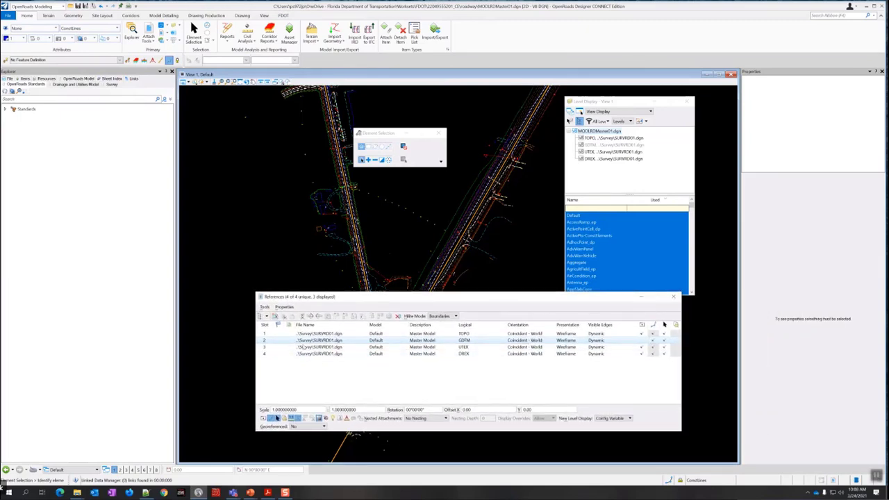
Start attaching references and select ALGNRD01, DSGNRD01 and the existing drainage, features and utilities model files from the Roadway folder
{"action": "left_click", "coordinate": [304, 373]}
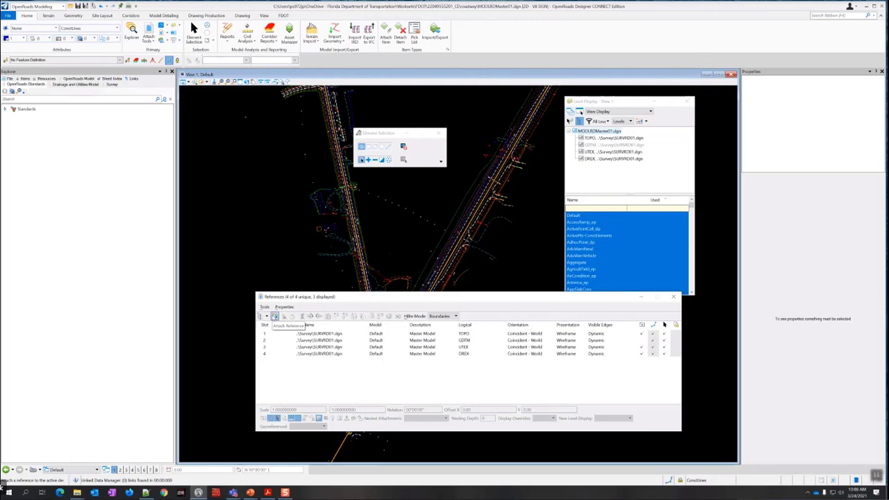
{"action": "left_click", "coordinate": [275, 317]}
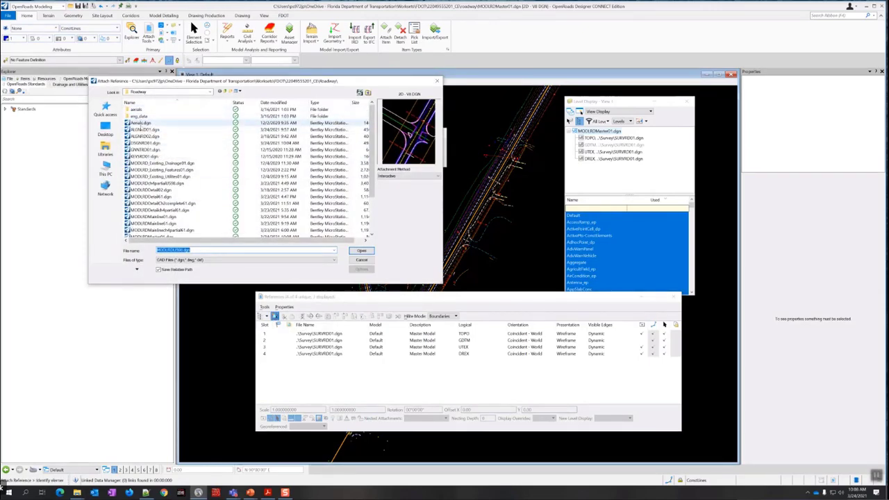
{"action": "left_click", "coordinate": [140, 130]}
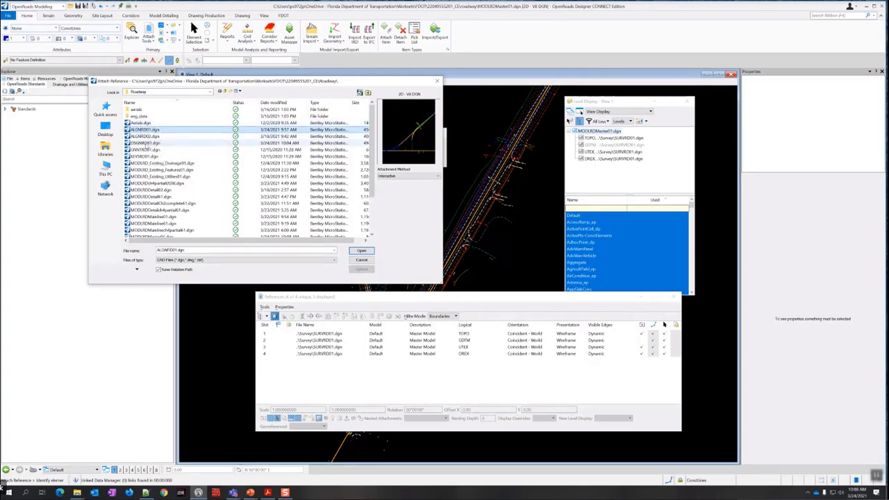
{"action": "left_click", "coordinate": [143, 143], "text": "ctrl"}
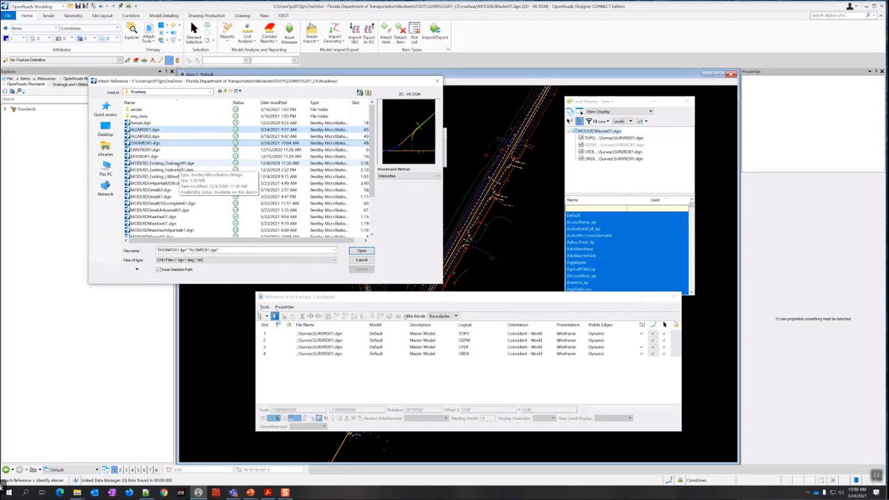
{"action": "left_click", "coordinate": [161, 162], "text": "ctrl"}
{"action": "left_click", "coordinate": [163, 170], "text": "ctrl"}
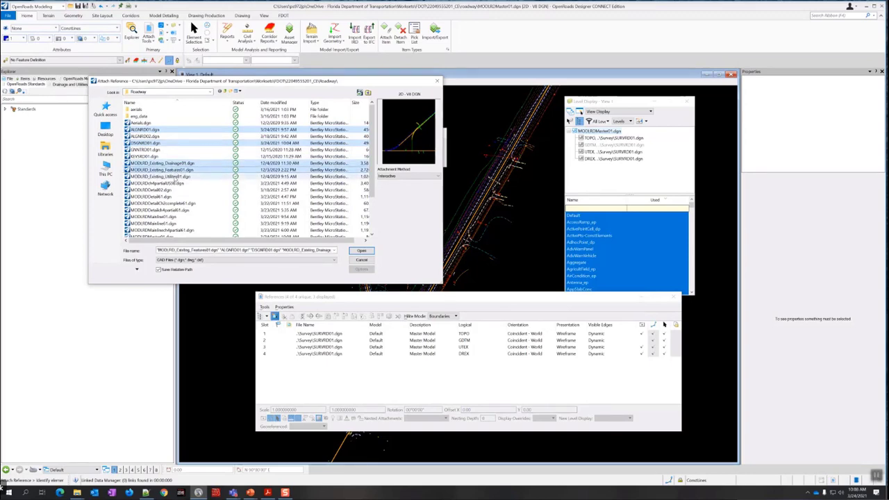
{"action": "left_click", "coordinate": [166, 177], "text": "ctrl"}
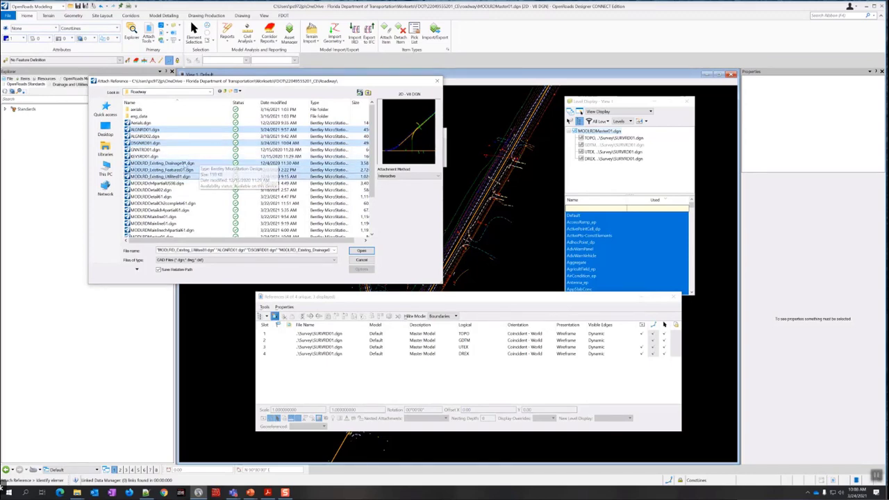
Add MODLRDDetail61, MODLRDMainline61, MODLRDUS98 and RWDTRD01 to the file selection and open all selected files for attachment
{"action": "scroll", "coordinate": [177, 157], "scroll_direction": "down", "scroll_amount": 1}
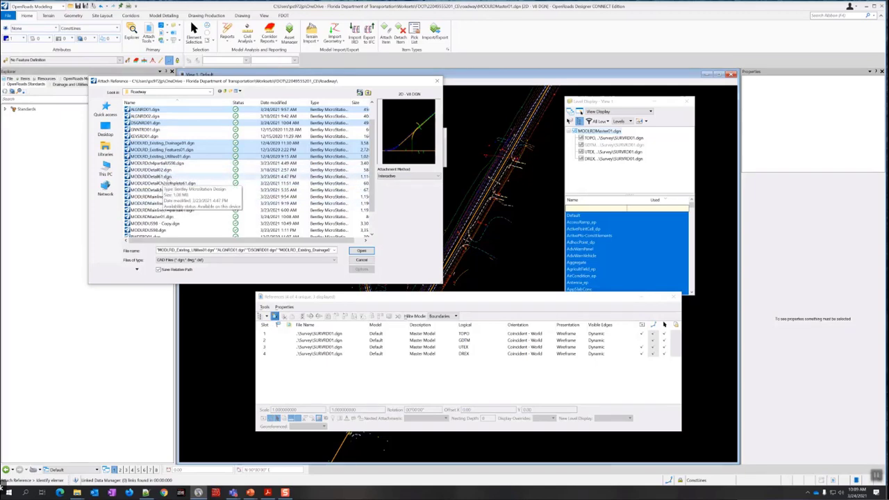
{"action": "left_click", "coordinate": [157, 177], "text": "ctrl"}
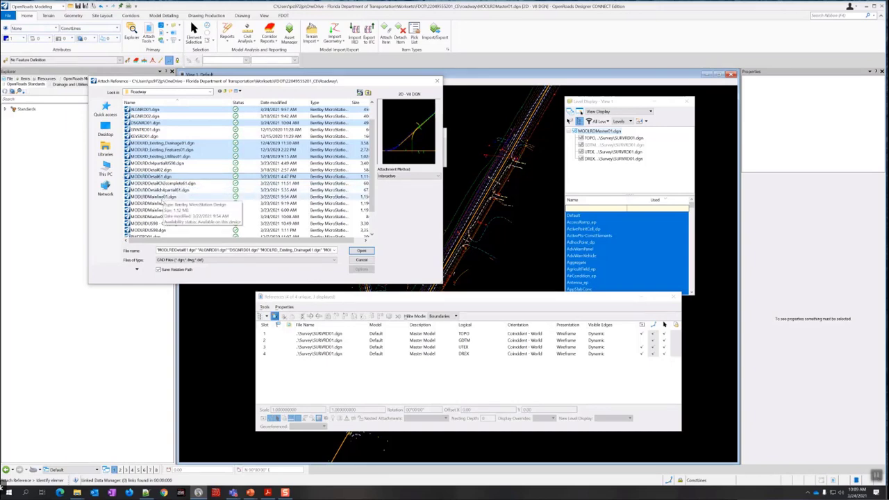
{"action": "left_click", "coordinate": [167, 203], "text": "ctrl"}
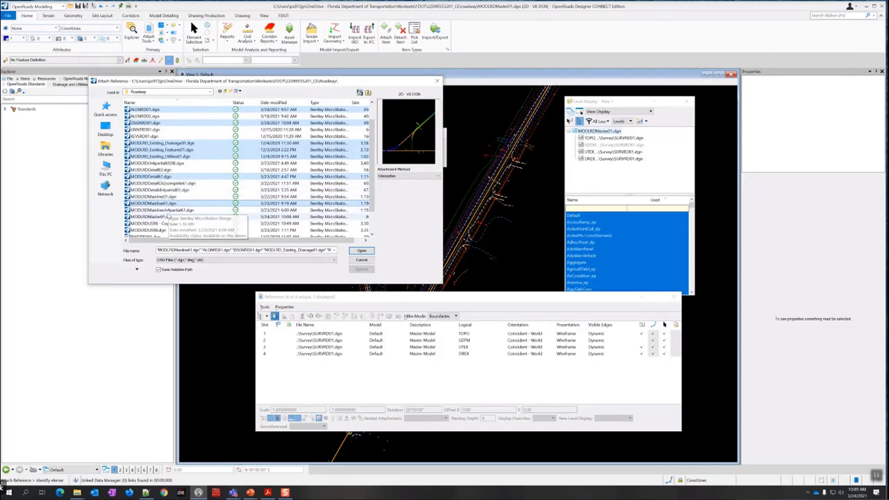
{"action": "scroll", "coordinate": [163, 209], "scroll_direction": "down", "scroll_amount": 1}
{"action": "left_click", "coordinate": [163, 210], "text": "ctrl"}
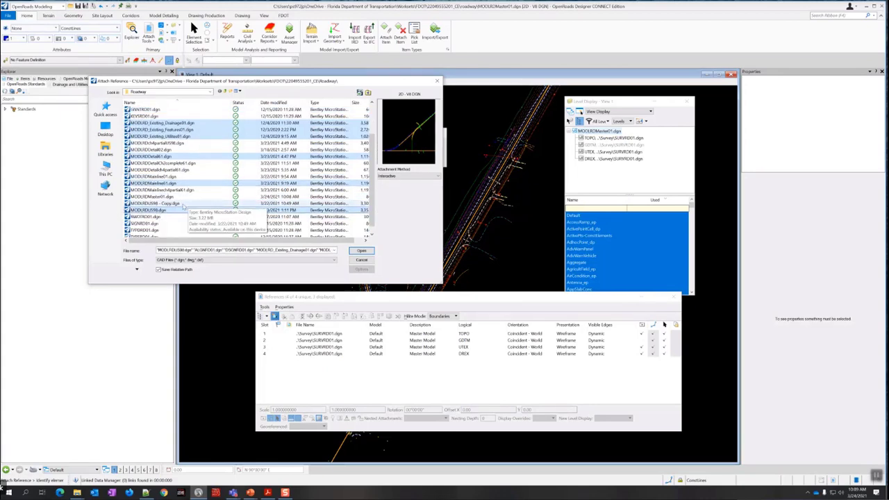
{"action": "scroll", "coordinate": [179, 206], "scroll_direction": "down", "scroll_amount": 1}
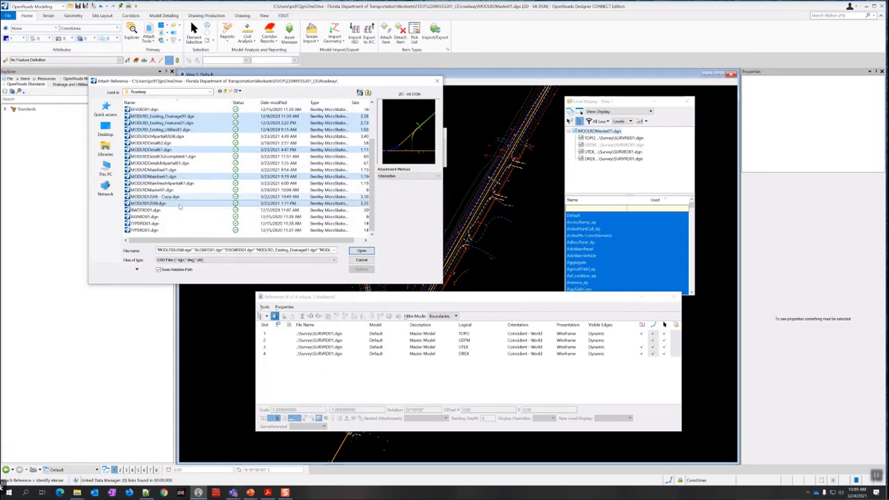
{"action": "left_click", "coordinate": [144, 210], "text": "ctrl"}
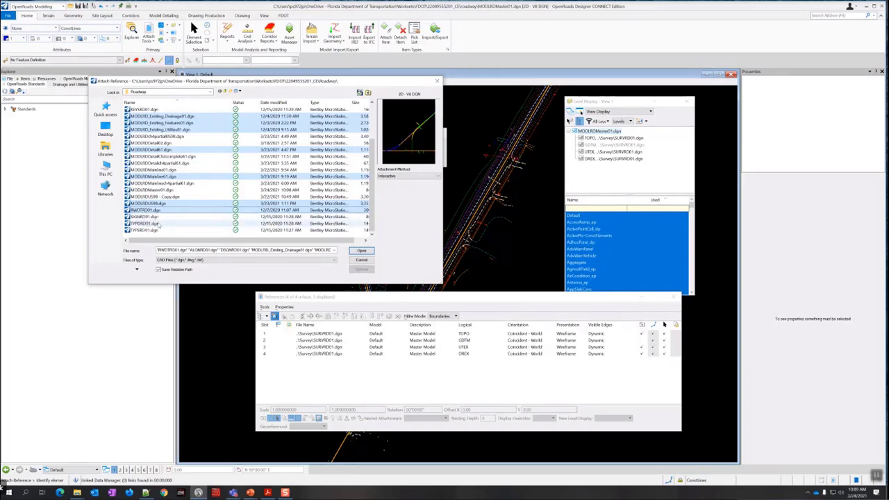
{"action": "scroll", "coordinate": [341, 248], "scroll_direction": "up", "scroll_amount": 3}
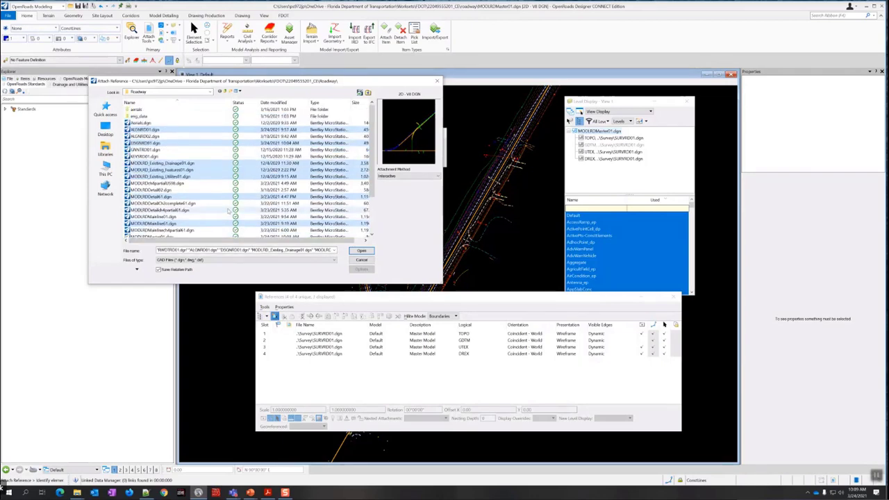
{"action": "left_click", "coordinate": [361, 250]}
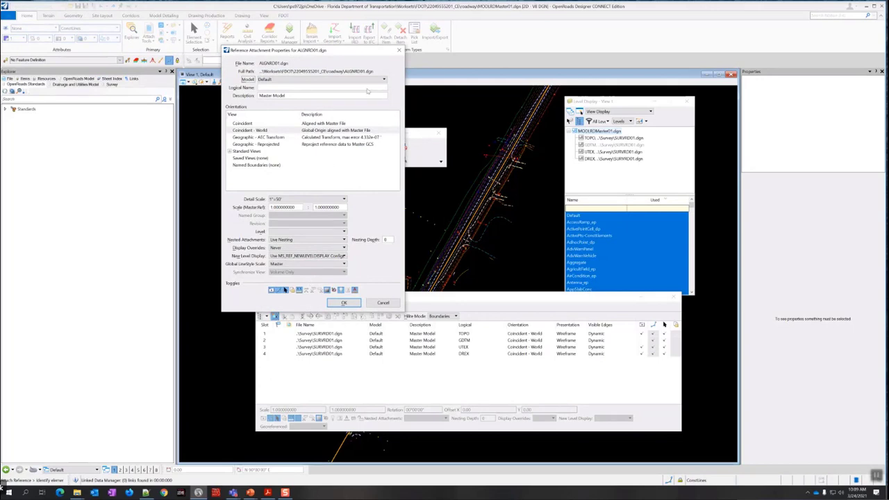
Attach all the selected Roadway files, from ALGNRD01 through RWDTRD01, with the Default model and Coincident - World orientation
{"action": "left_click", "coordinate": [343, 303]}
{"action": "left_click", "coordinate": [344, 303]}
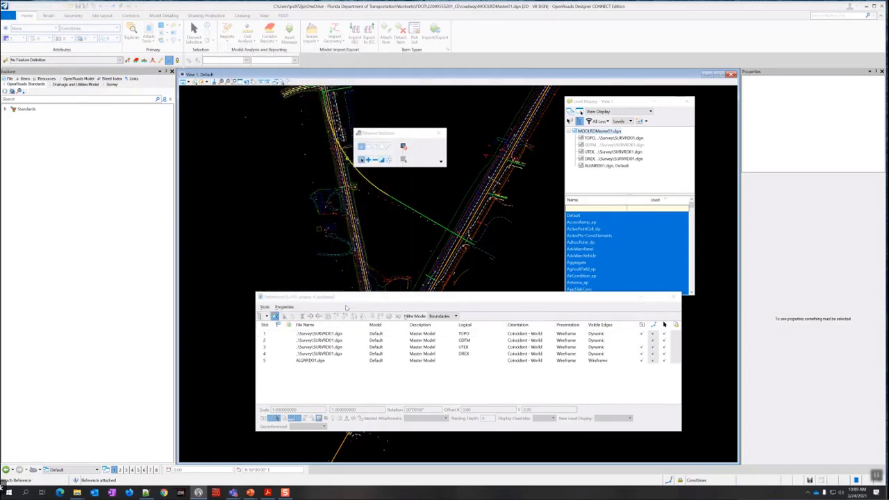
{"action": "left_click", "coordinate": [345, 303]}
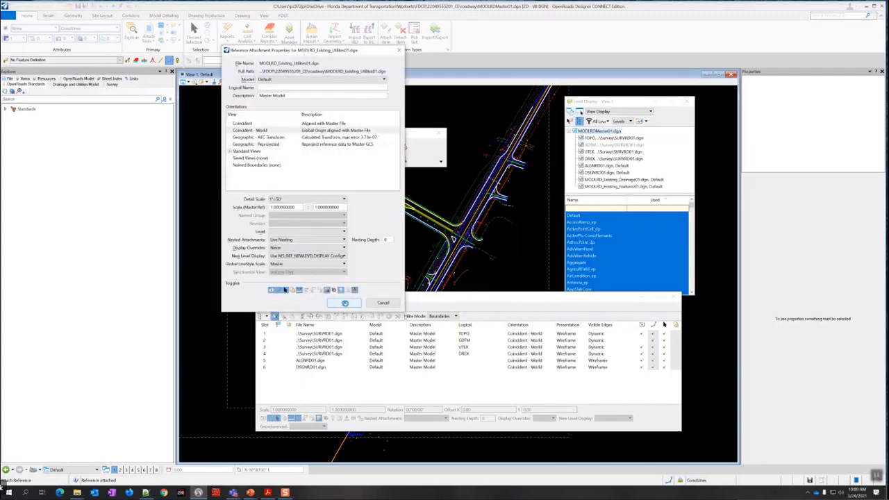
{"action": "left_click", "coordinate": [344, 303]}
{"action": "left_click", "coordinate": [344, 303]}
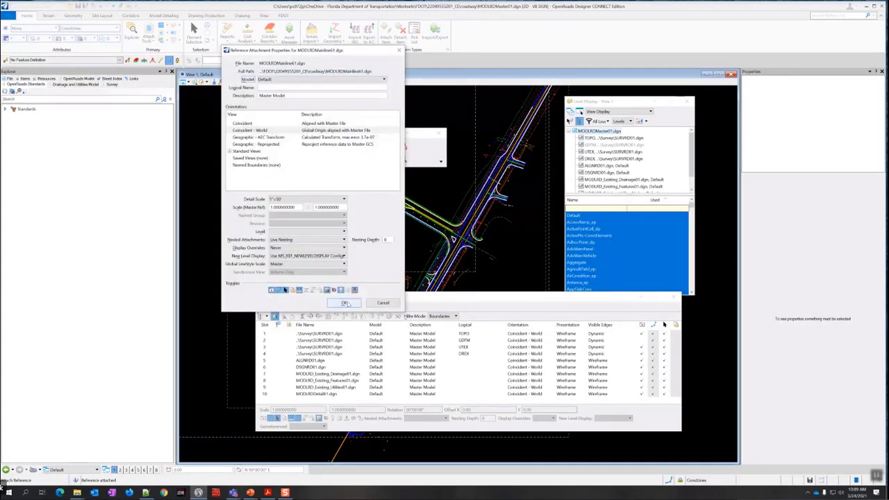
{"action": "left_click", "coordinate": [345, 303]}
{"action": "left_click", "coordinate": [345, 303]}
{"action": "left_click", "coordinate": [345, 303]}
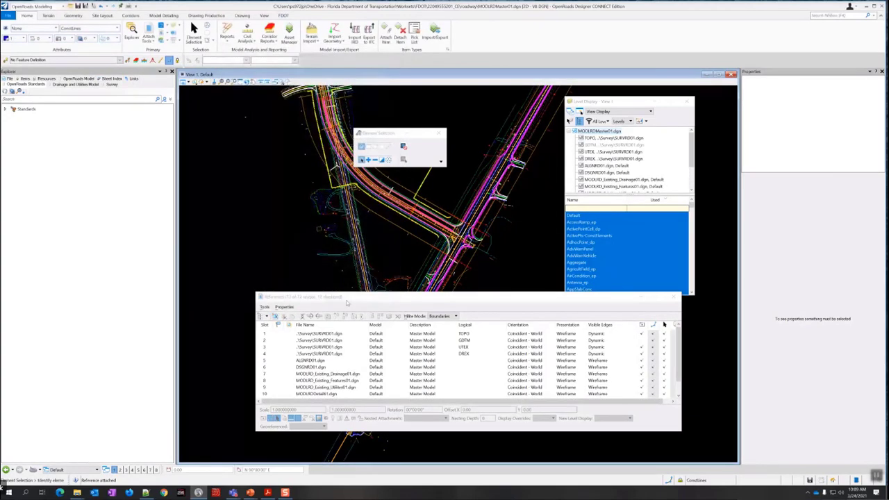
Review the list of attached references and inspect the combined roadway linework around the intersection
{"action": "left_click_drag", "start_coordinate": [397, 302], "coordinate": [438, 326]}
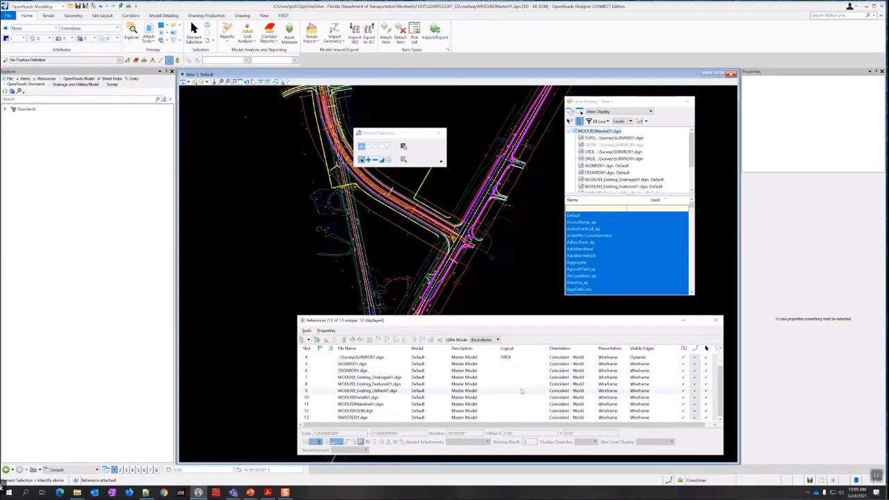
{"action": "scroll", "coordinate": [523, 392], "scroll_direction": "up", "scroll_amount": 1}
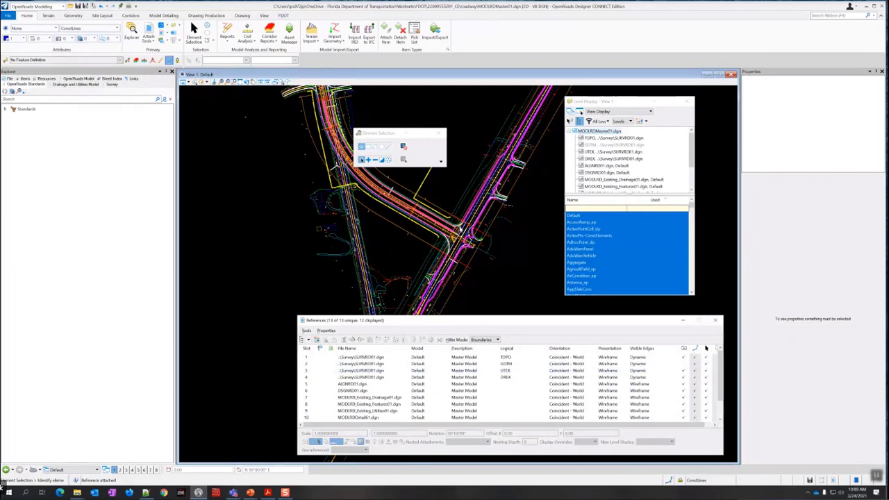
{"action": "scroll", "coordinate": [459, 228], "scroll_direction": "up", "scroll_amount": 3}
{"action": "middle_click_drag", "start_coordinate": [424, 236], "coordinate": [323, 189]}
{"action": "scroll", "coordinate": [319, 198], "scroll_direction": "down", "scroll_amount": 5}
{"action": "middle_click_drag", "start_coordinate": [255, 196], "coordinate": [260, 240]}
{"action": "scroll", "coordinate": [282, 239], "scroll_direction": "up", "scroll_amount": 2}
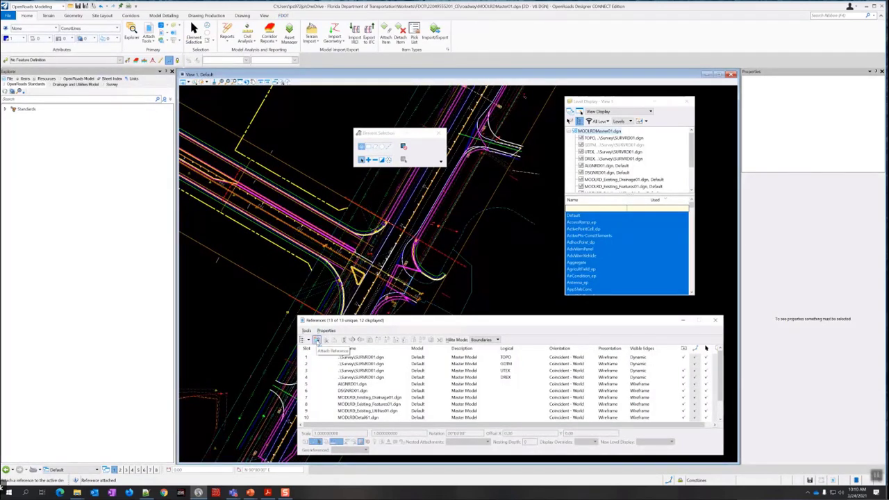
Attach GDTMRD01.dgn from the Survey folder as a reference with Coincident - World orientation
{"action": "left_click", "coordinate": [317, 340]}
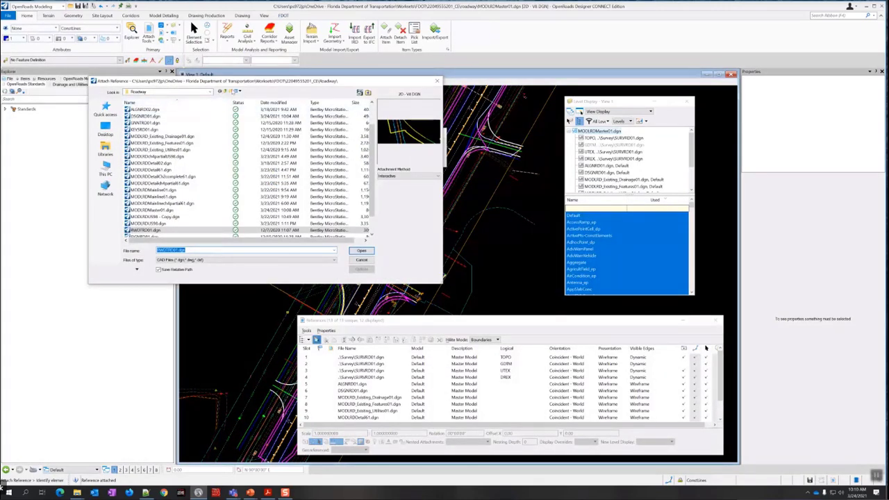
{"action": "left_click", "coordinate": [225, 91]}
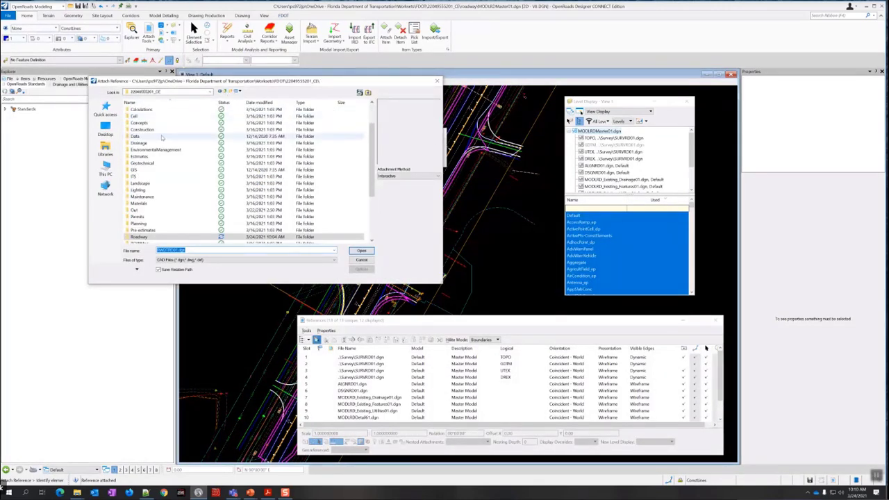
{"action": "scroll", "coordinate": [168, 156], "scroll_direction": "down", "scroll_amount": 1}
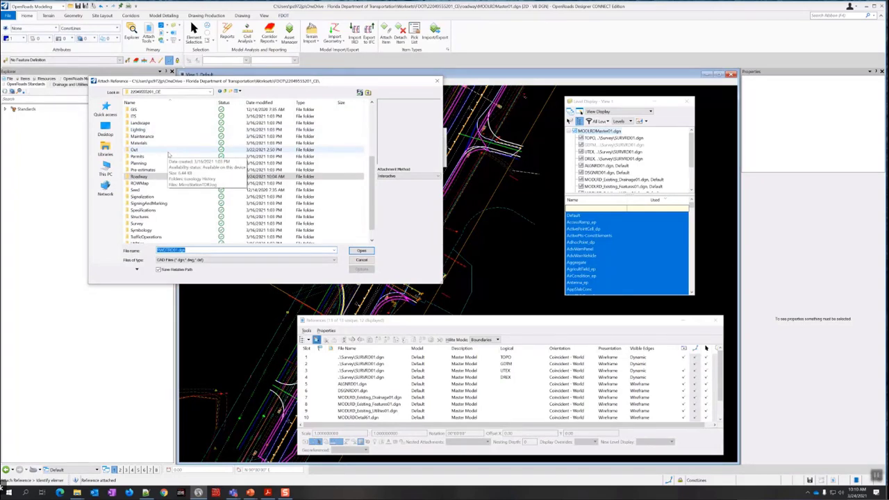
{"action": "double_click", "coordinate": [141, 223]}
{"action": "left_click", "coordinate": [141, 116]}
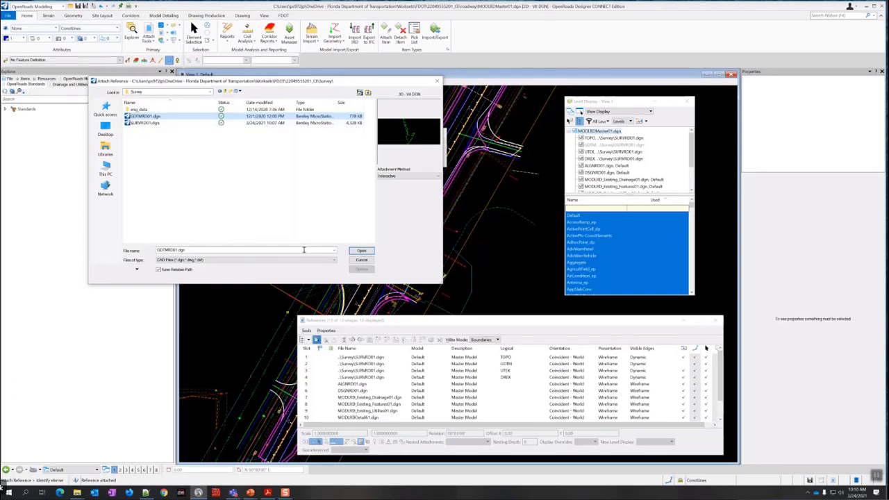
{"action": "left_click", "coordinate": [360, 251]}
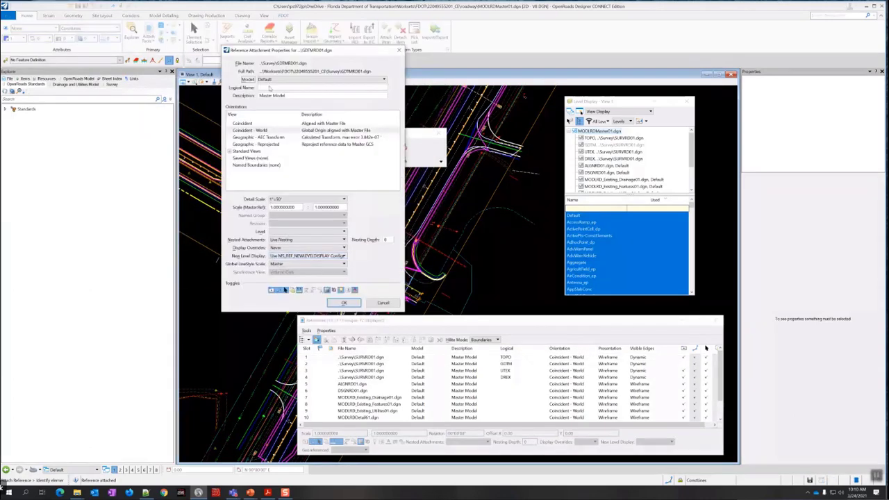
{"action": "left_click", "coordinate": [344, 303]}
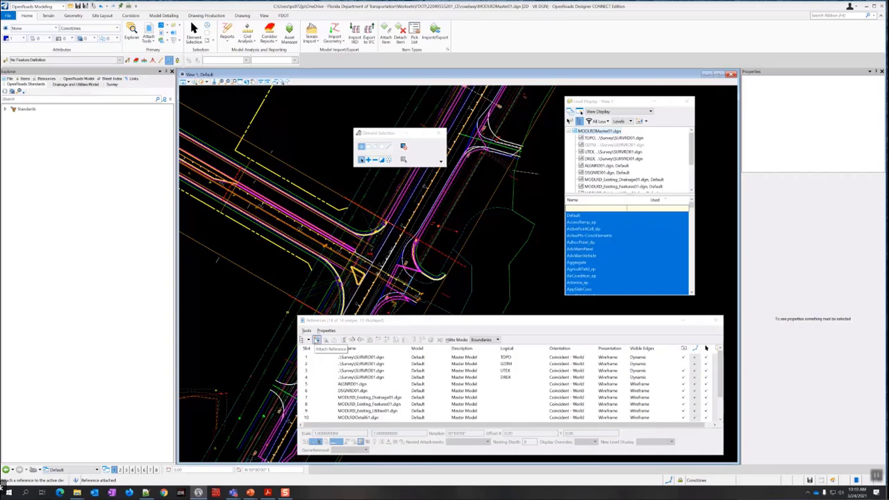
Attach the pond file PDPLRD01.dgn from the Drainage folder as a reference with Coincident - World orientation
{"action": "left_click", "coordinate": [317, 339]}
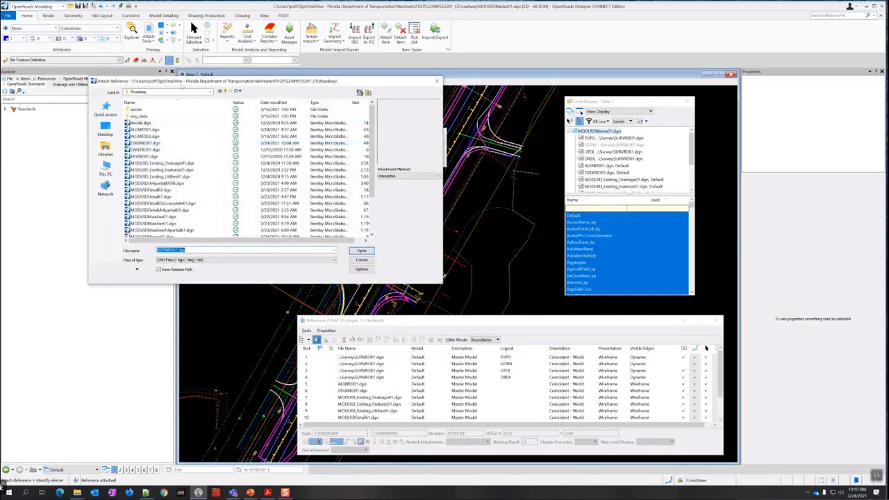
{"action": "left_click", "coordinate": [230, 93]}
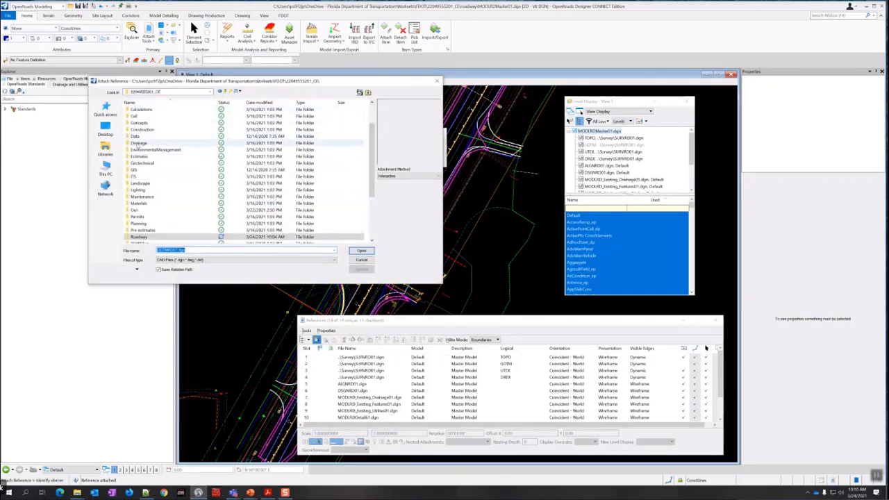
{"action": "double_click", "coordinate": [138, 143]}
{"action": "left_click", "coordinate": [143, 109]}
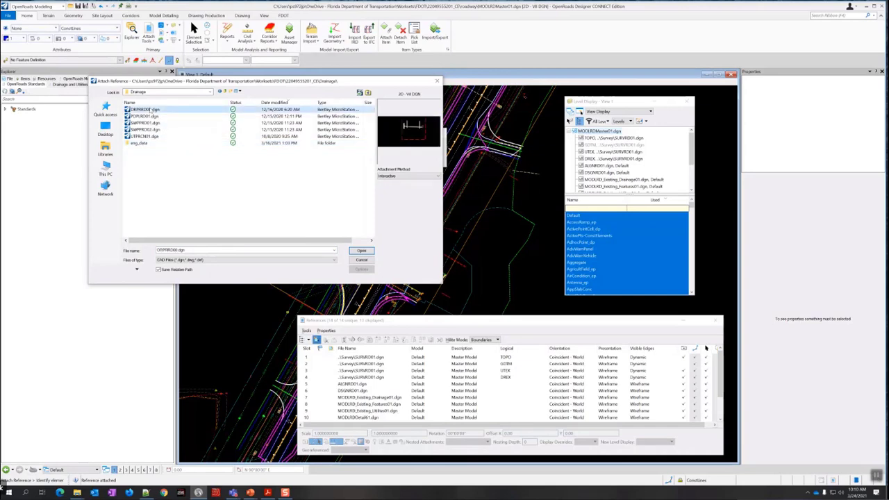
{"action": "left_click", "coordinate": [143, 116]}
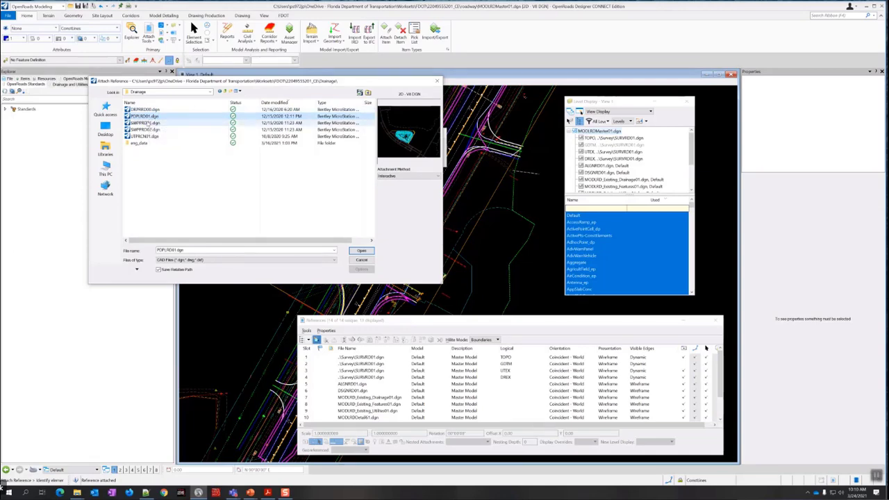
{"action": "left_click", "coordinate": [151, 111]}
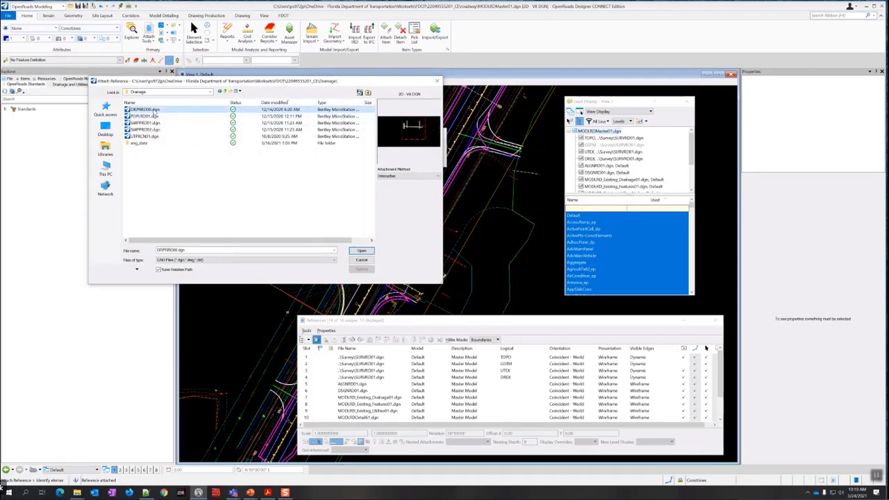
{"action": "left_click", "coordinate": [149, 116]}
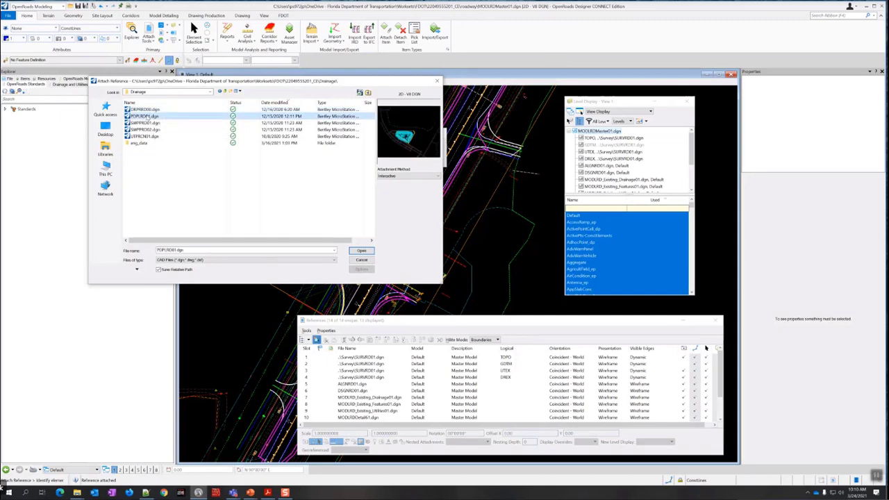
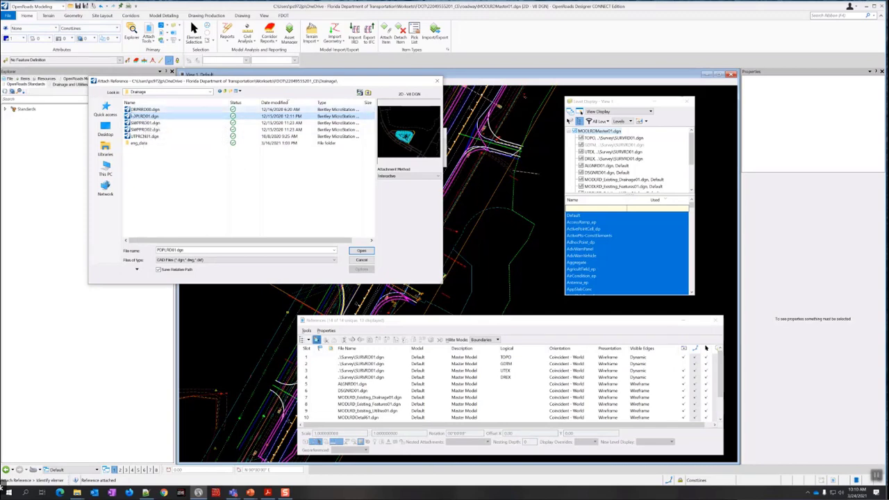
{"action": "left_click", "coordinate": [362, 251]}
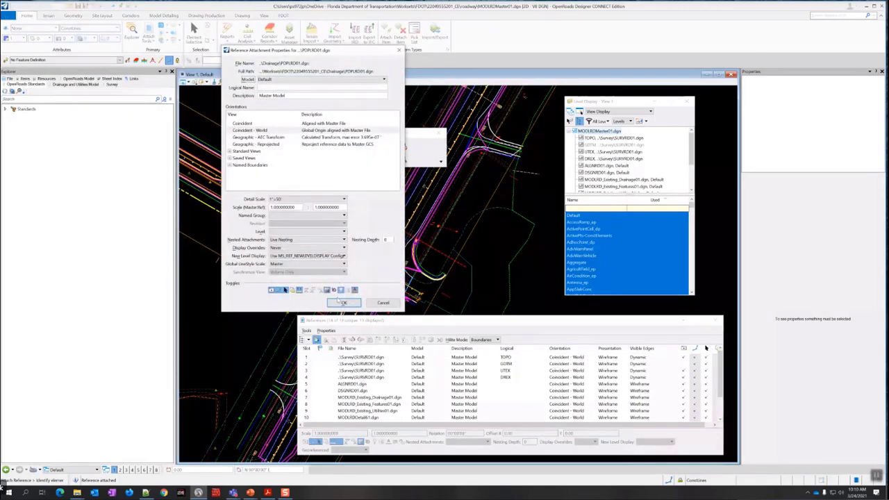
{"action": "left_click", "coordinate": [341, 303]}
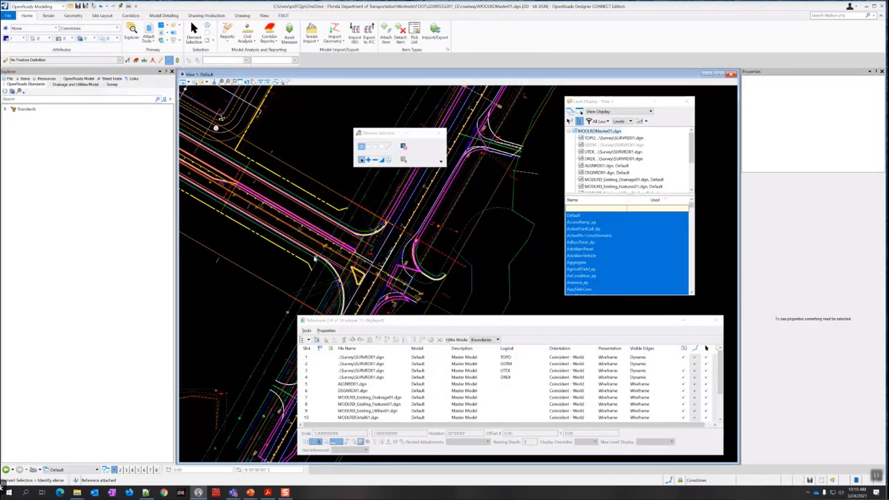
Inspect the pond beside the curved roadway and check the full list of attached references
{"action": "scroll", "coordinate": [326, 264], "scroll_direction": "up", "scroll_amount": 5}
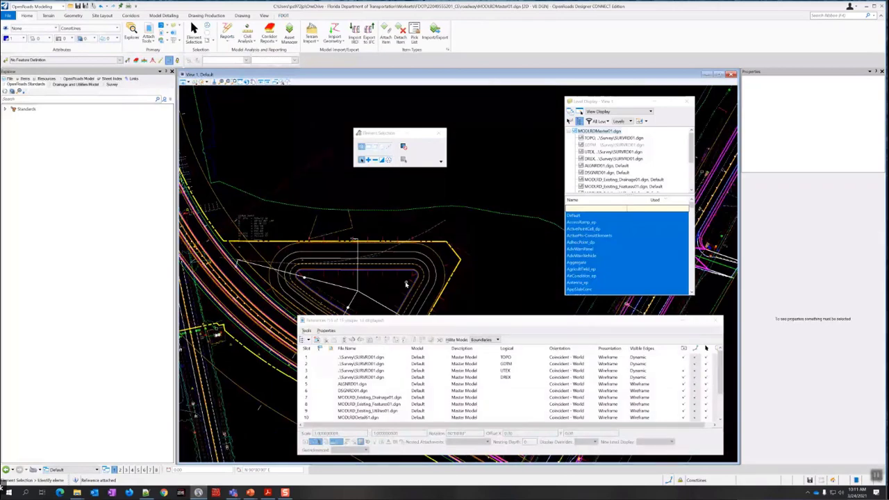
{"action": "scroll", "coordinate": [407, 283], "scroll_direction": "up", "scroll_amount": 3}
{"action": "scroll", "coordinate": [372, 240], "scroll_direction": "down", "scroll_amount": 3}
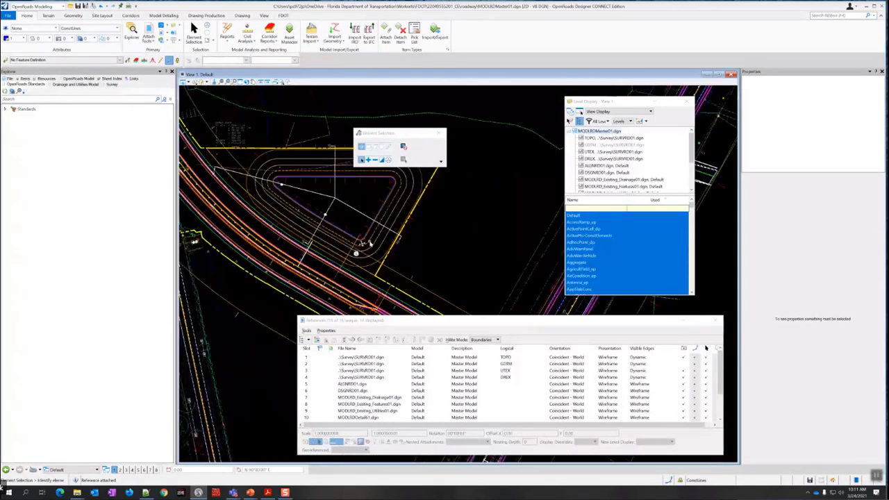
{"action": "scroll", "coordinate": [369, 243], "scroll_direction": "up", "scroll_amount": 2}
{"action": "scroll", "coordinate": [361, 247], "scroll_direction": "down", "scroll_amount": 4}
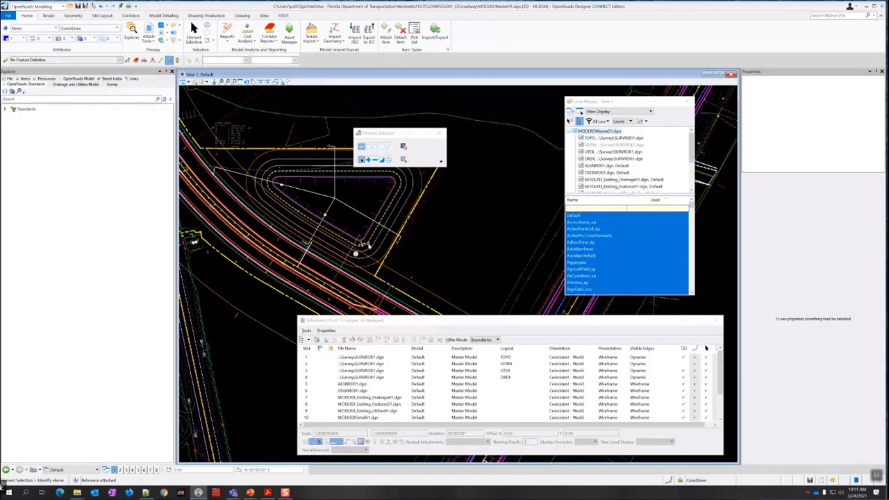
{"action": "left_click_drag", "start_coordinate": [448, 325], "coordinate": [441, 323]}
{"action": "scroll", "coordinate": [387, 379], "scroll_direction": "down", "scroll_amount": 2}
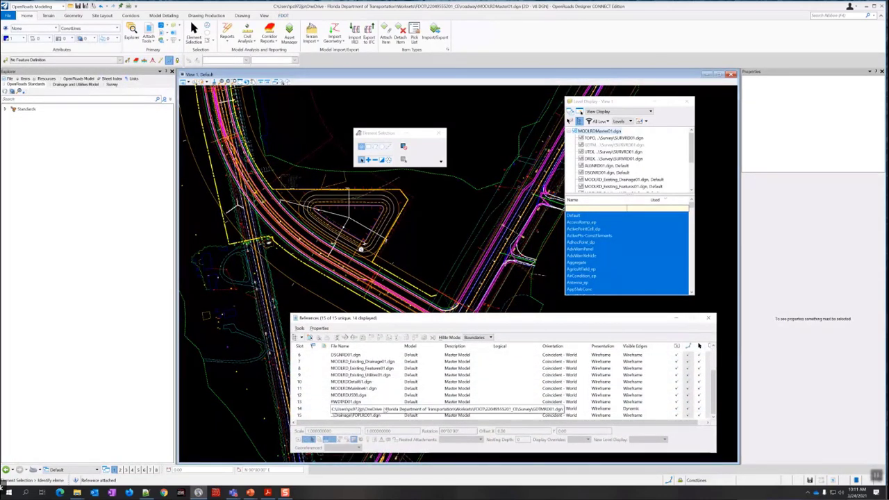
{"action": "scroll", "coordinate": [411, 402], "scroll_direction": "up", "scroll_amount": 2}
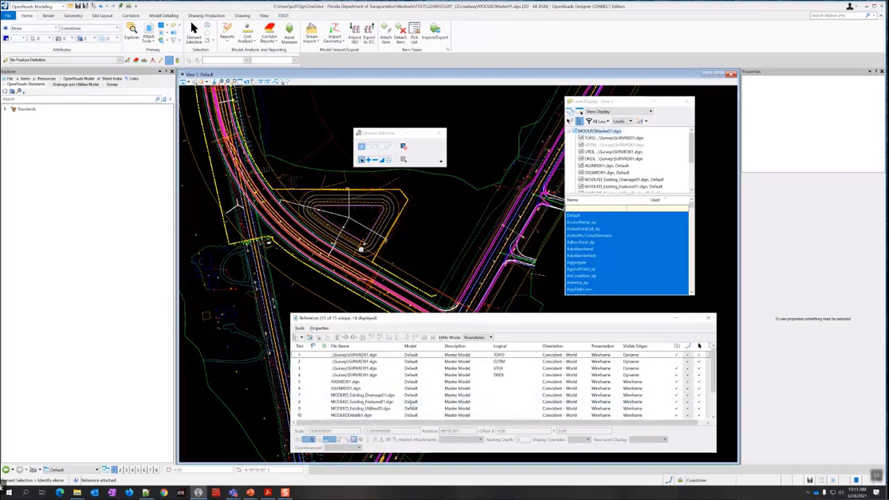
{"action": "scroll", "coordinate": [411, 404], "scroll_direction": "down", "scroll_amount": 2}
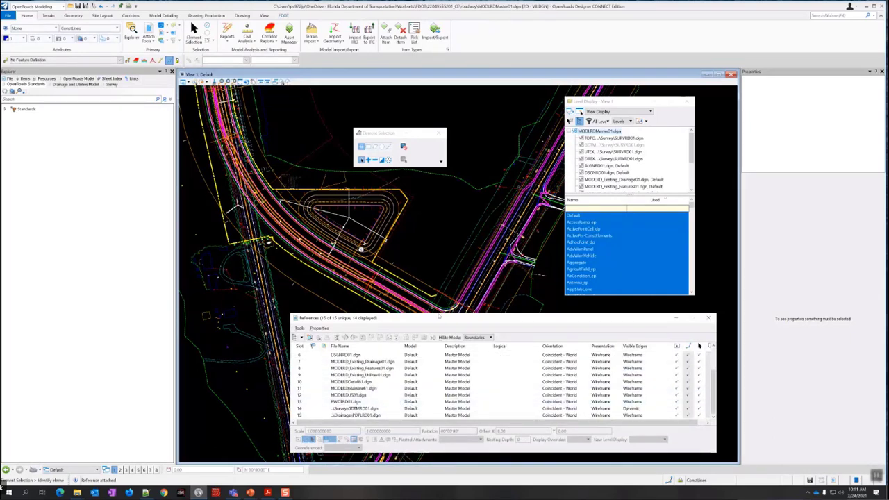
{"action": "left_click_drag", "start_coordinate": [449, 321], "coordinate": [461, 322]}
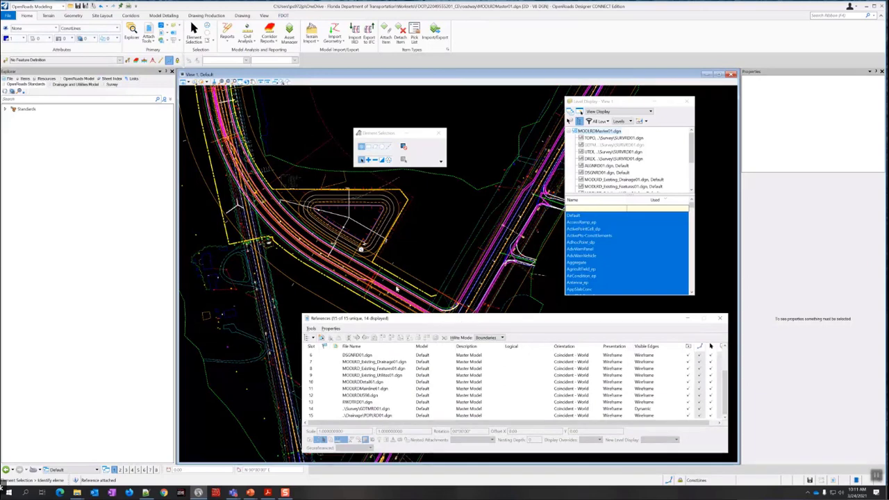
Set the Existing Ground terrain from the GDTMRD01 reference as the active terrain model
{"action": "middle_click_drag", "start_coordinate": [424, 261], "coordinate": [332, 225]}
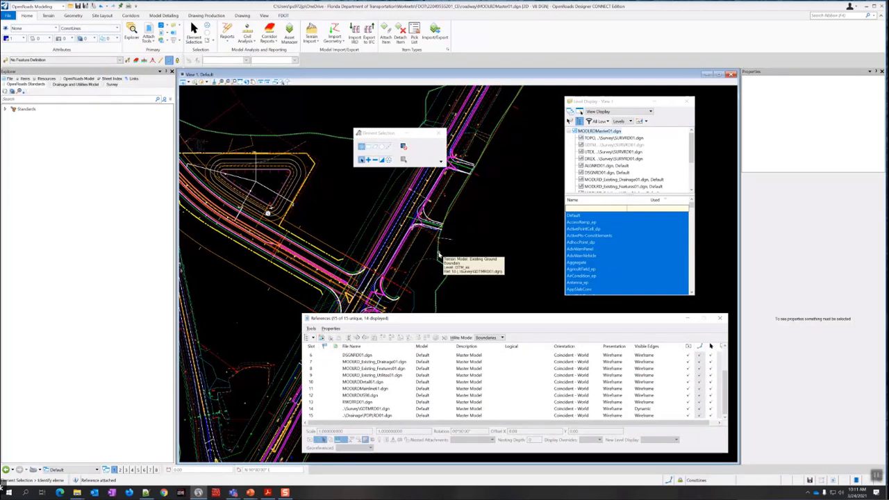
{"action": "left_click", "coordinate": [439, 251]}
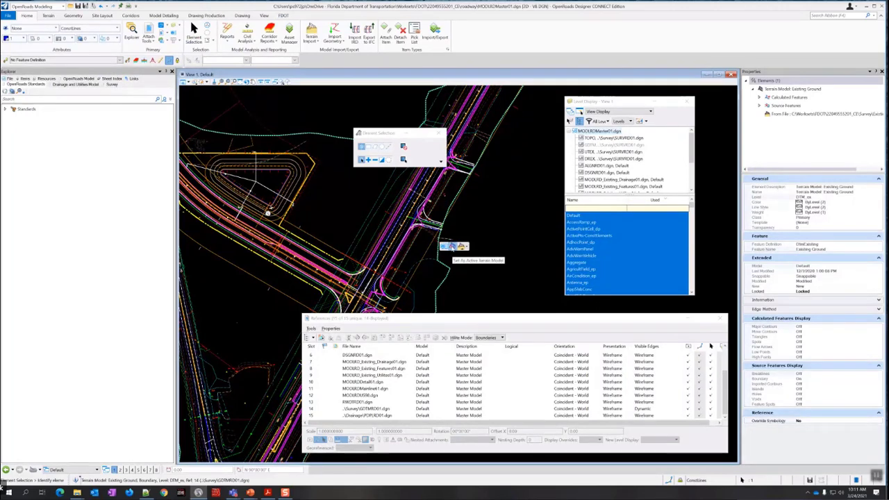
{"action": "left_click", "coordinate": [461, 247]}
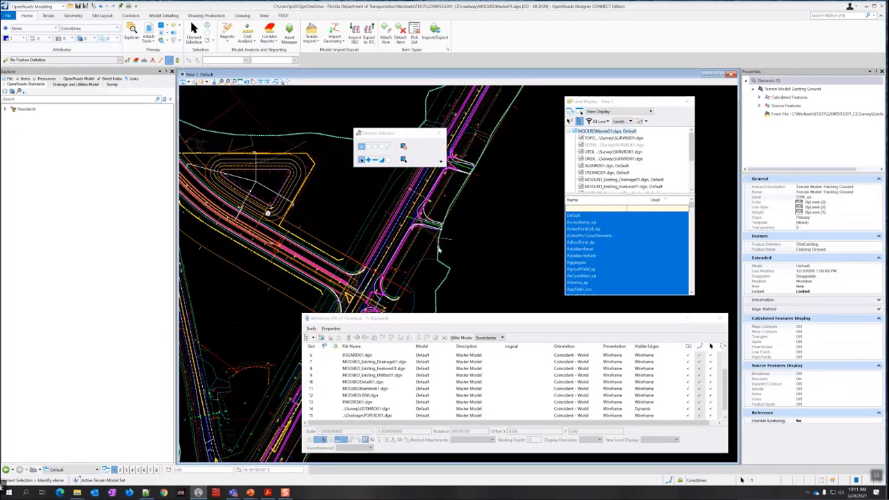
{"action": "mouse_move", "coordinate": [439, 249]}
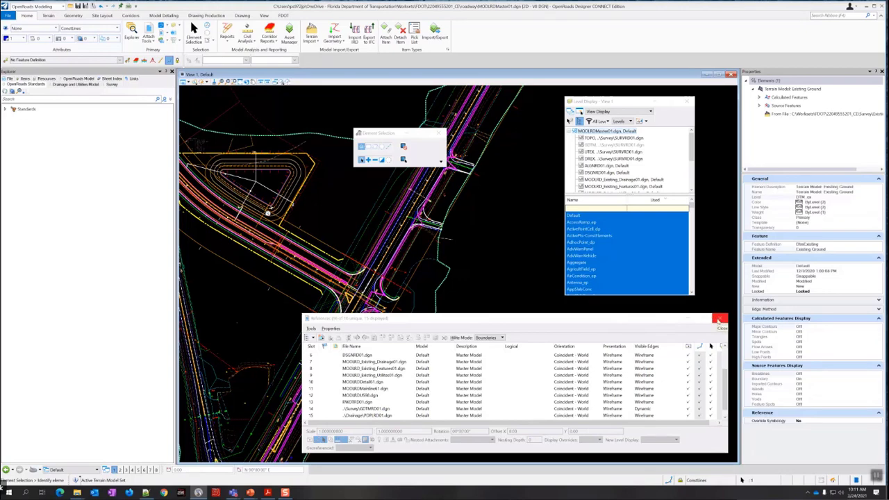
Close the references list, clear the selection and switch to the 2 Views Plan/3D layout
{"action": "left_click", "coordinate": [719, 320]}
{"action": "left_click", "coordinate": [476, 304]}
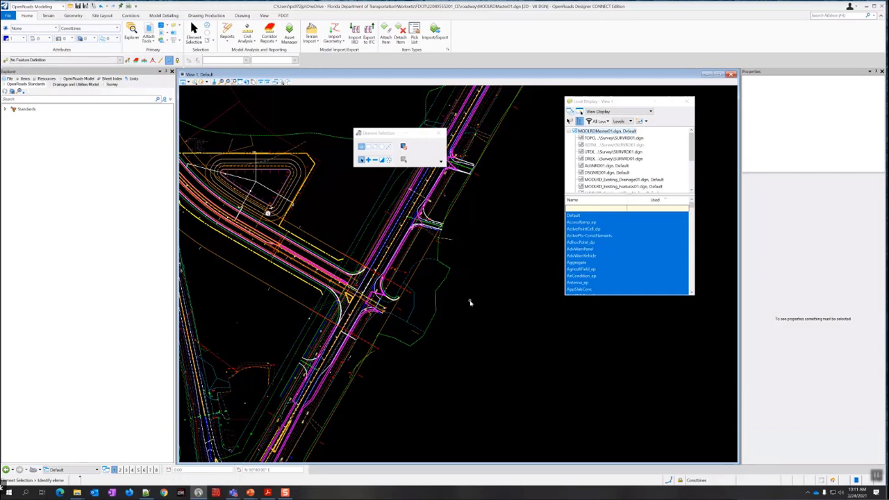
{"action": "right_click", "coordinate": [475, 303]}
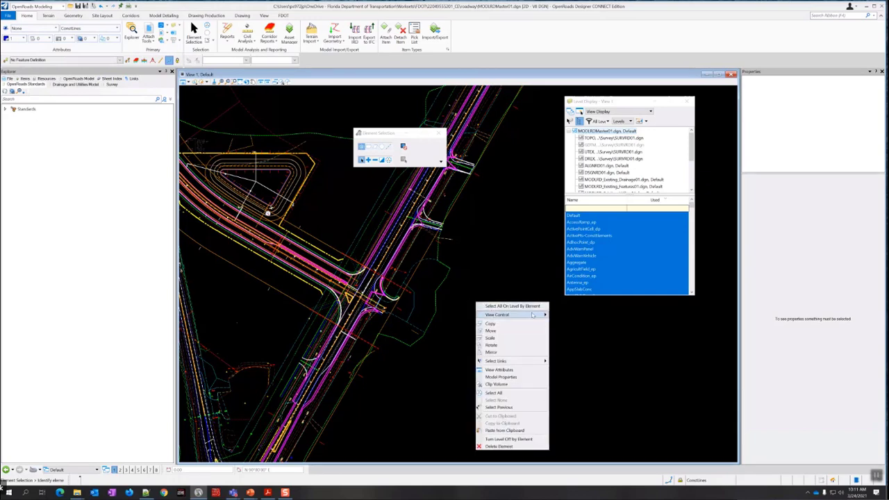
{"action": "mouse_move", "coordinate": [533, 316]}
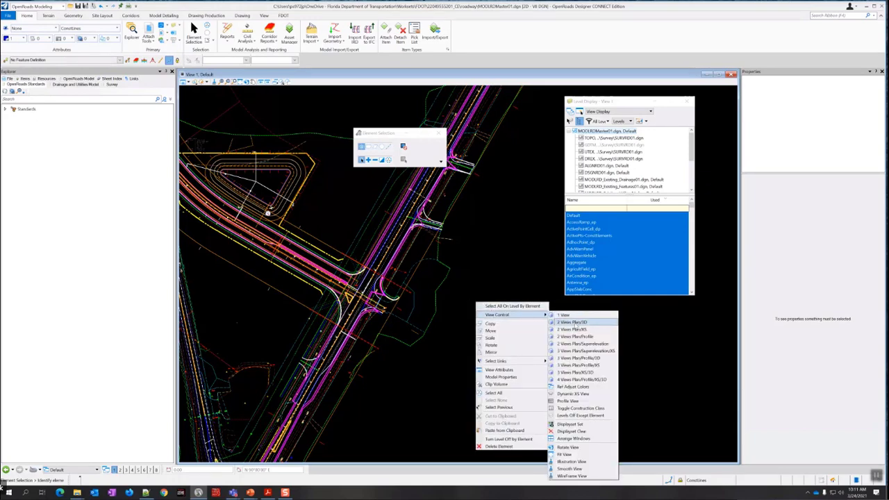
{"action": "left_click", "coordinate": [569, 324]}
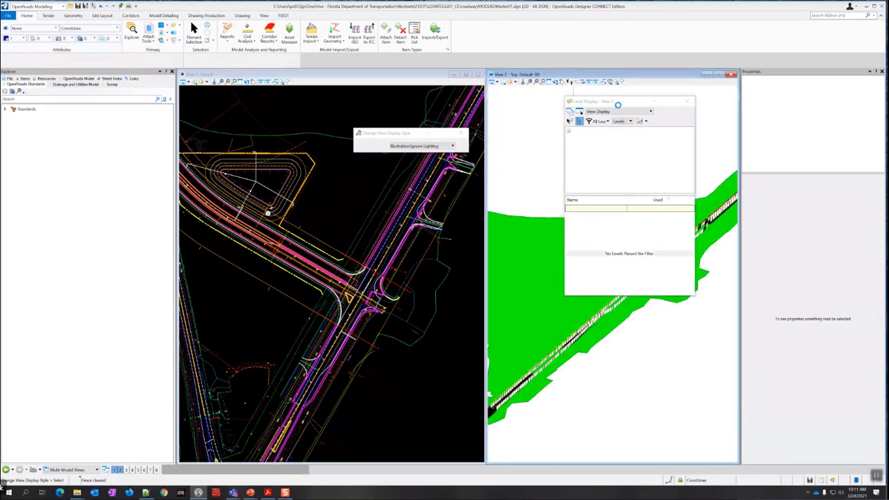
{"action": "left_click_drag", "start_coordinate": [613, 104], "coordinate": [606, 119]}
{"action": "left_click_drag", "start_coordinate": [663, 117], "coordinate": [416, 186]}
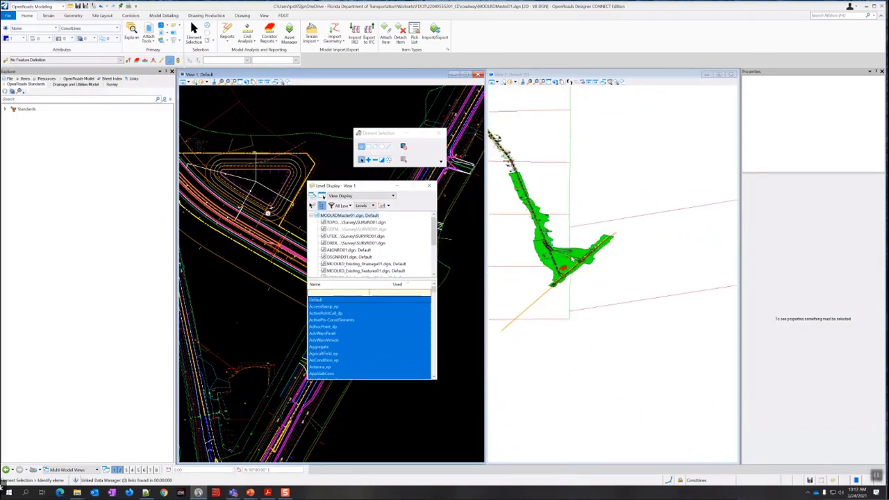
Save the settings of the master file with the plan and 3D views arranged
{"action": "scroll", "coordinate": [583, 263], "scroll_direction": "up", "scroll_amount": 2}
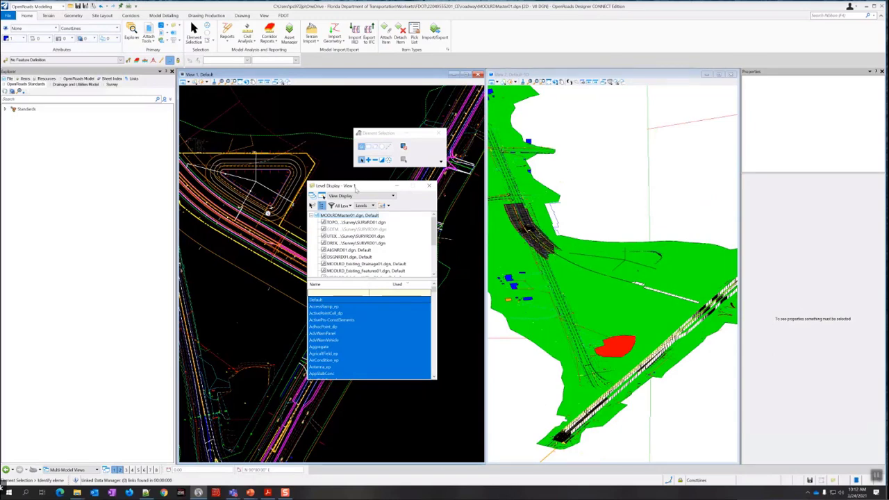
{"action": "left_click_drag", "start_coordinate": [355, 186], "coordinate": [610, 253]}
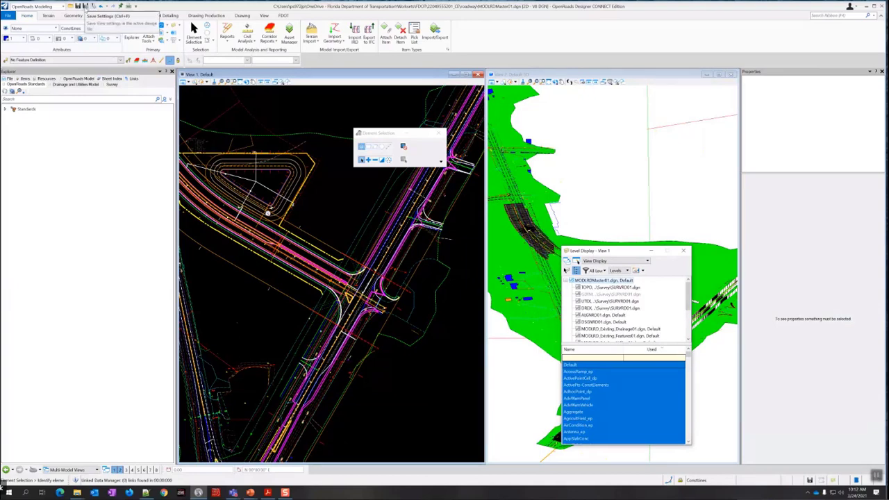
{"action": "left_click", "coordinate": [84, 5]}
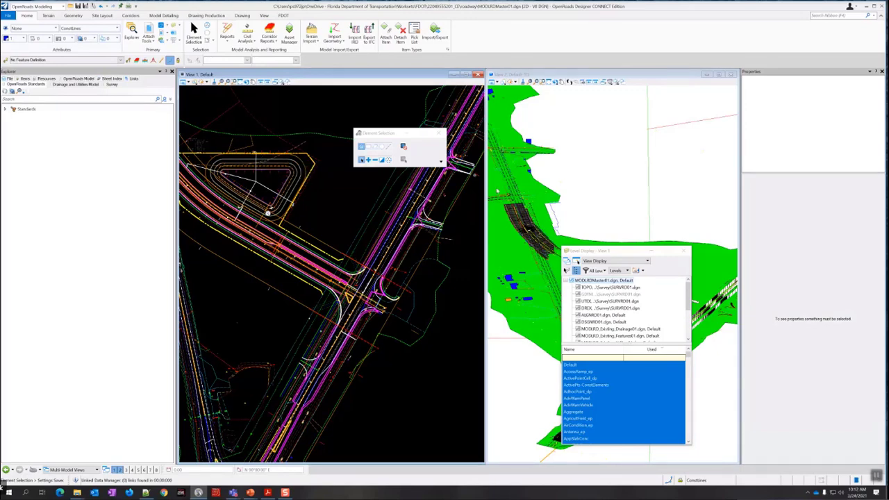
Turn off the display of the SURVRD01.dgn survey reference in the Default-3D view
{"action": "left_click_drag", "start_coordinate": [629, 255], "coordinate": [408, 251]}
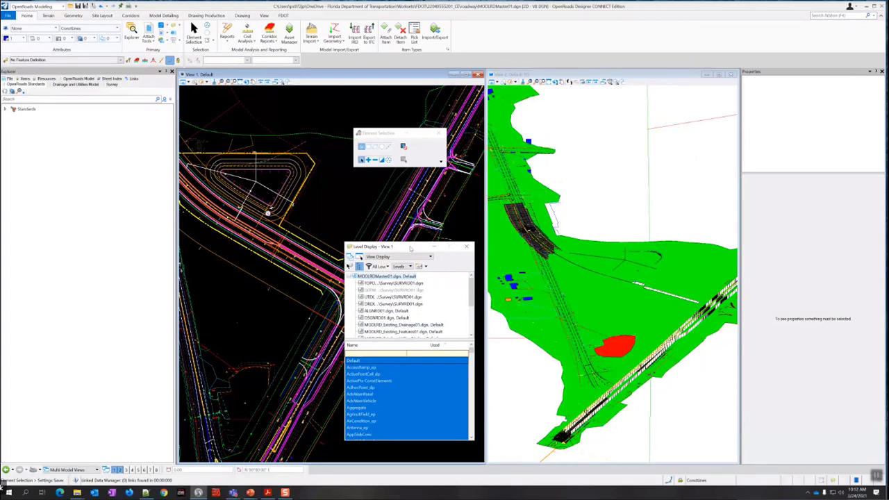
{"action": "left_click_drag", "start_coordinate": [410, 248], "coordinate": [436, 249]}
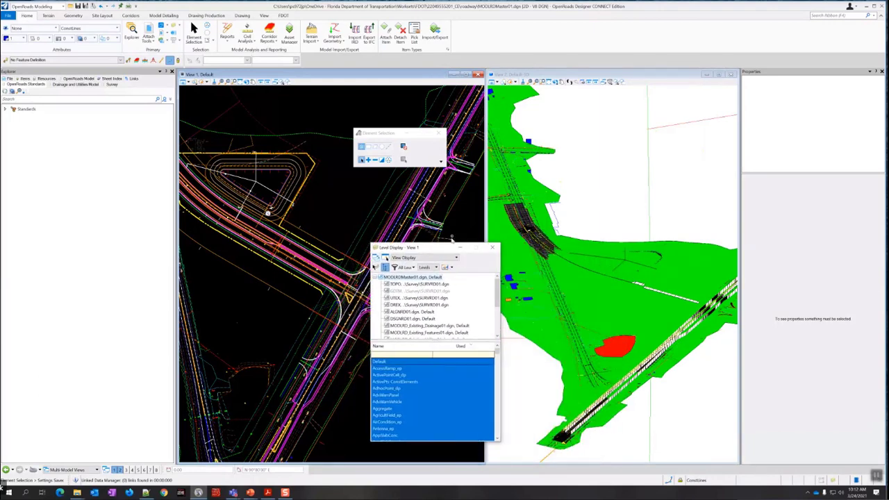
{"action": "left_click", "coordinate": [541, 75]}
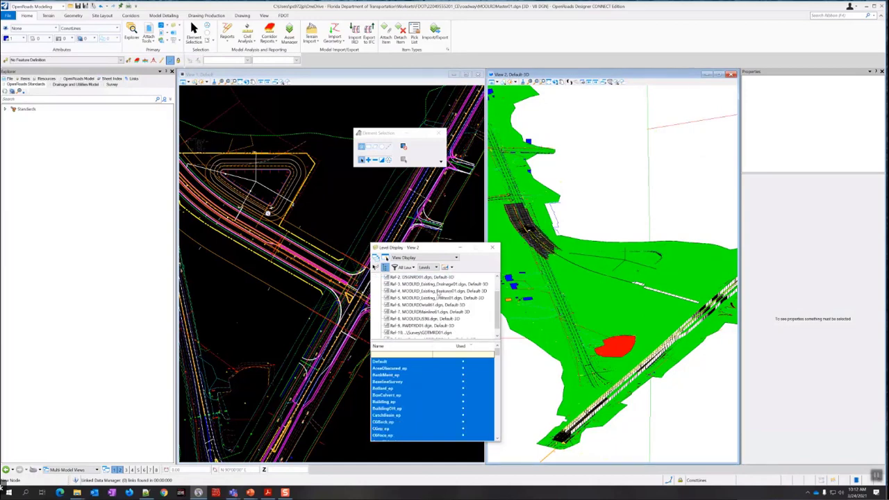
{"action": "scroll", "coordinate": [439, 294], "scroll_direction": "up", "scroll_amount": 1}
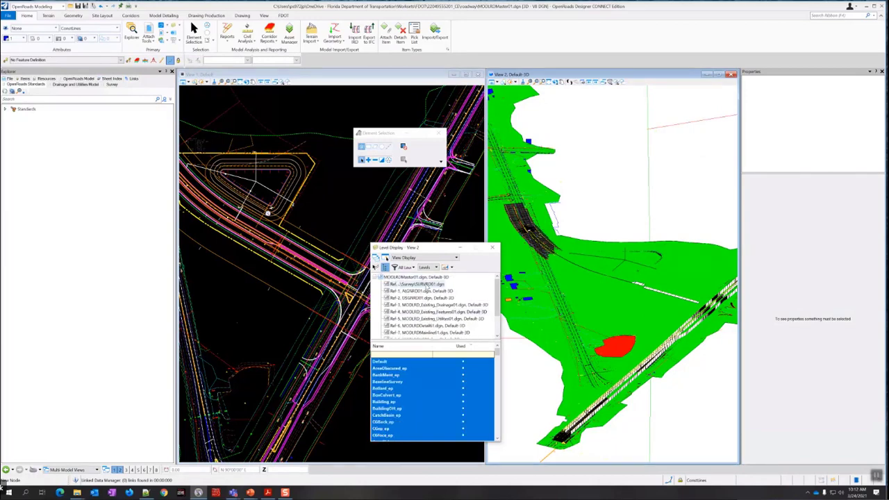
{"action": "right_click", "coordinate": [426, 286]}
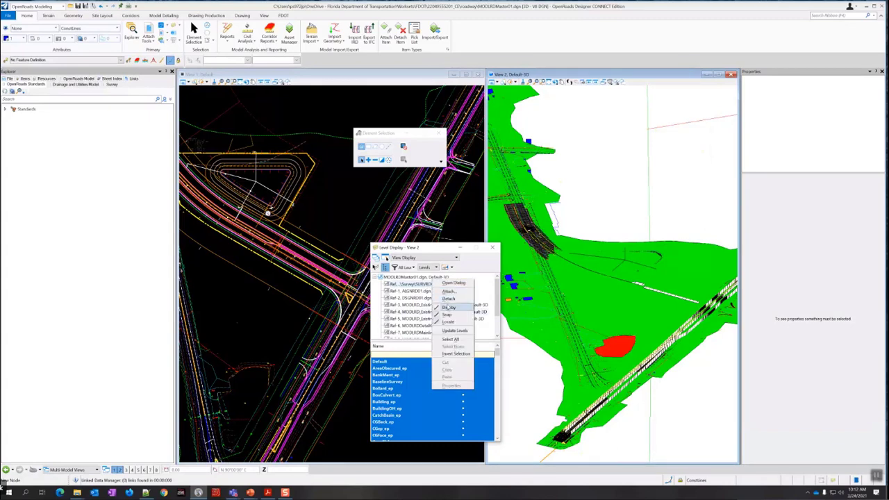
{"action": "left_click", "coordinate": [450, 307]}
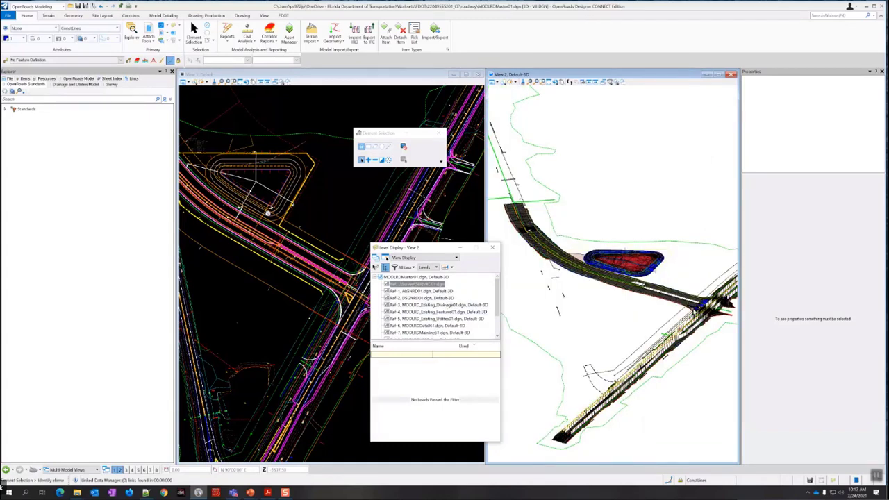
Turn off Constructions in the view attributes of the 3D view
{"action": "scroll", "coordinate": [693, 311], "scroll_direction": "up", "scroll_amount": 3}
{"action": "scroll", "coordinate": [698, 309], "scroll_direction": "up", "scroll_amount": 2}
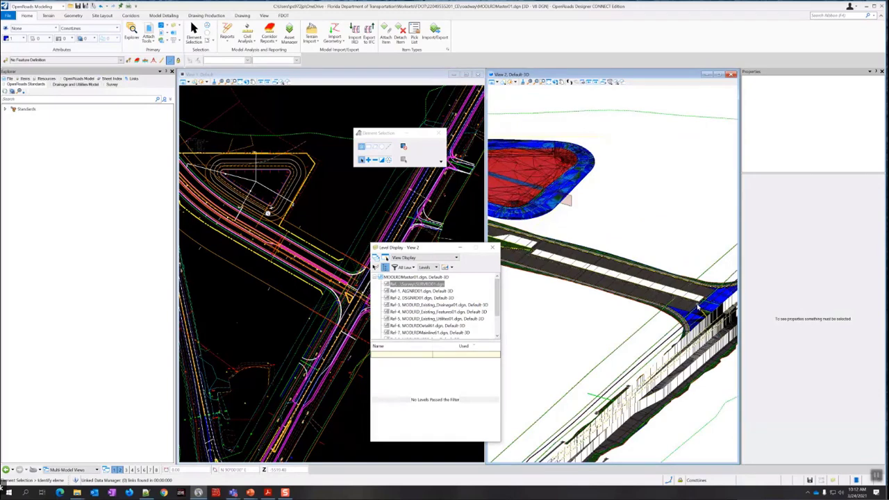
{"action": "scroll", "coordinate": [698, 308], "scroll_direction": "down", "scroll_amount": 5}
{"action": "scroll", "coordinate": [701, 306], "scroll_direction": "up", "scroll_amount": 2}
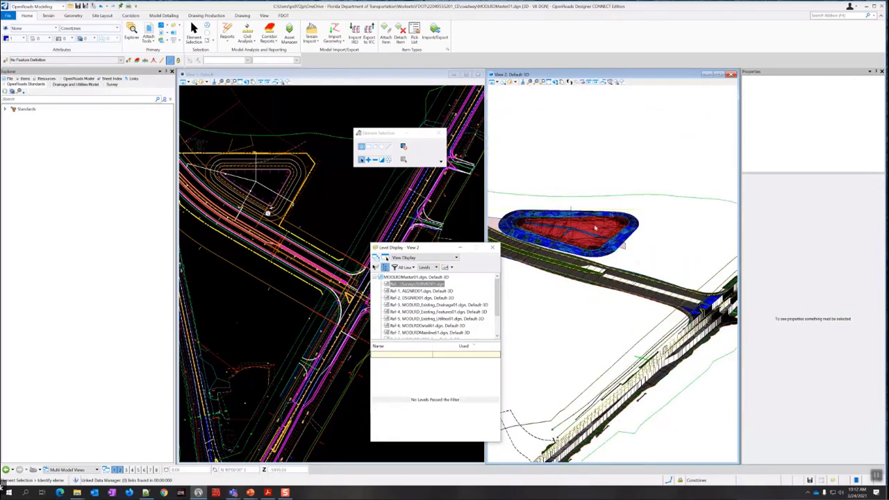
{"action": "left_click", "coordinate": [495, 82]}
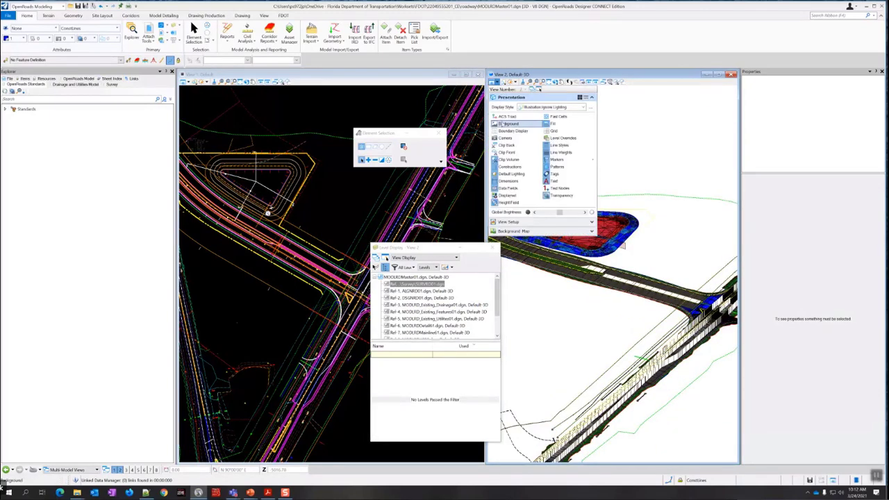
{"action": "left_click", "coordinate": [505, 167]}
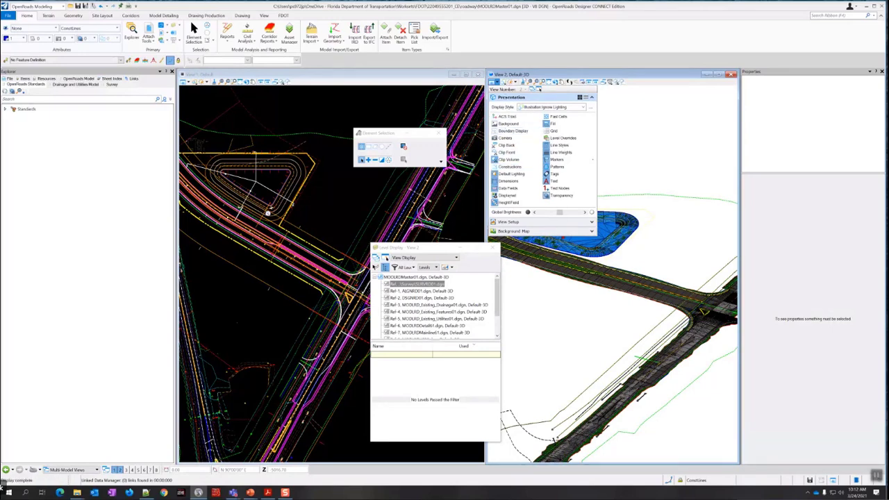
{"action": "left_click", "coordinate": [523, 75]}
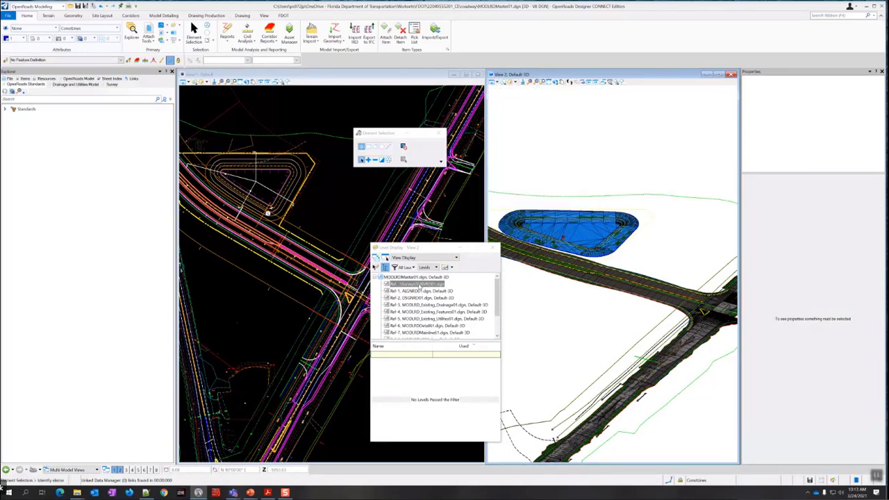
Examine the 3D roadway model and the existing utility and drainage pipes and structures around the curved roadway
{"action": "scroll", "coordinate": [590, 282], "scroll_direction": "down", "scroll_amount": 5}
{"action": "scroll", "coordinate": [570, 273], "scroll_direction": "up", "scroll_amount": 3}
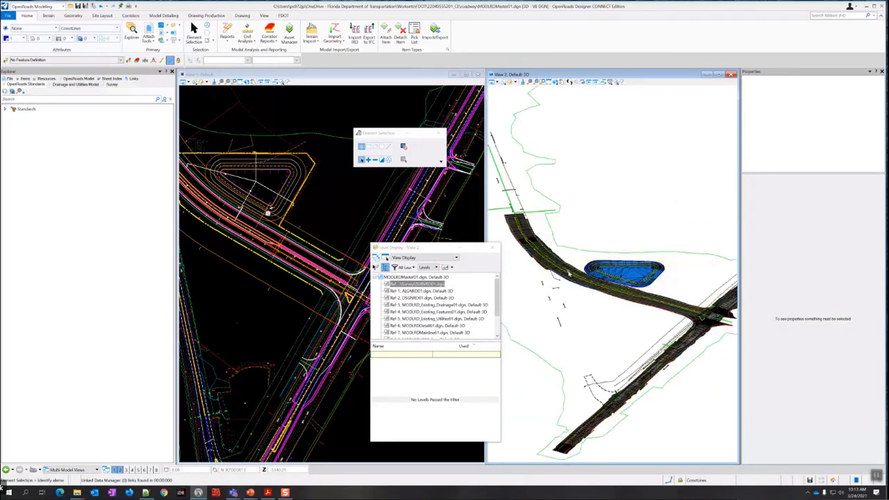
{"action": "scroll", "coordinate": [556, 288], "scroll_direction": "up", "scroll_amount": 2}
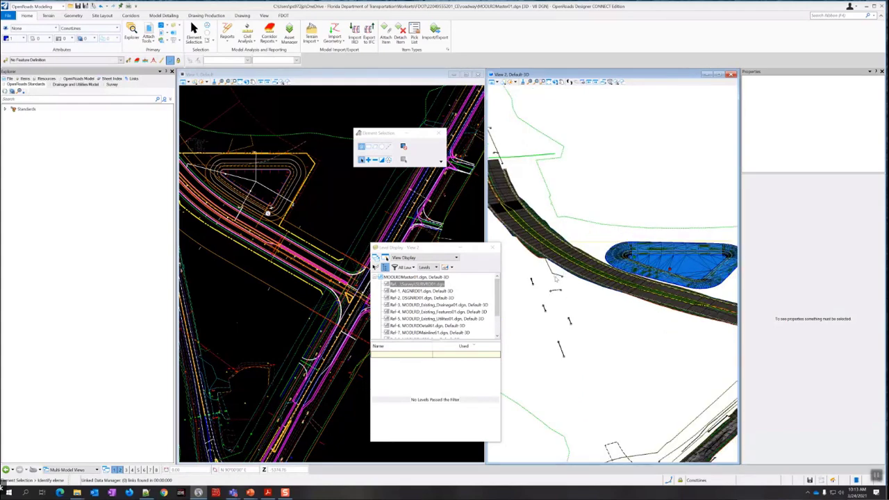
{"action": "scroll", "coordinate": [556, 278], "scroll_direction": "up", "scroll_amount": 2}
{"action": "scroll", "coordinate": [555, 277], "scroll_direction": "up", "scroll_amount": 3}
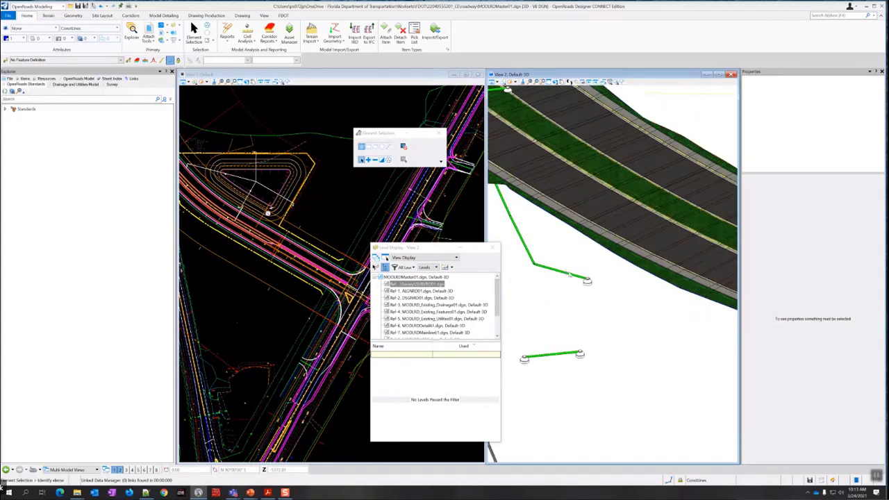
{"action": "scroll", "coordinate": [586, 283], "scroll_direction": "down", "scroll_amount": 2}
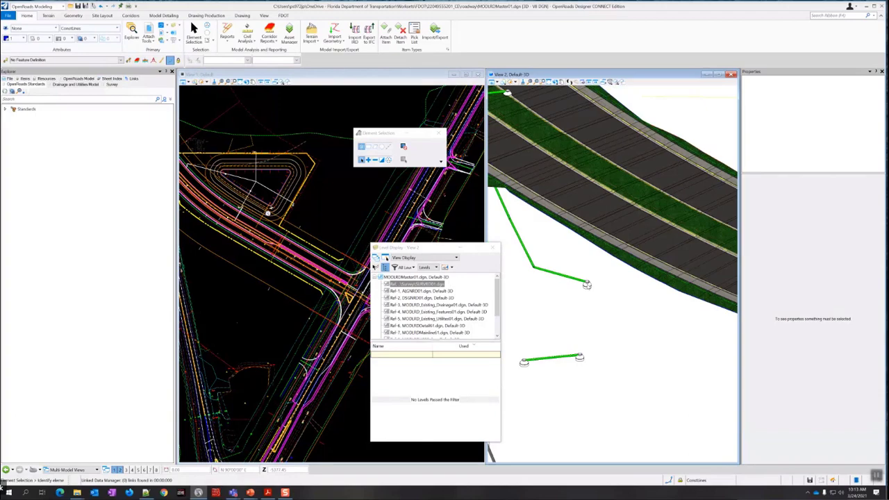
{"action": "scroll", "coordinate": [587, 283], "scroll_direction": "down", "scroll_amount": 2}
{"action": "scroll", "coordinate": [567, 253], "scroll_direction": "up", "scroll_amount": 5}
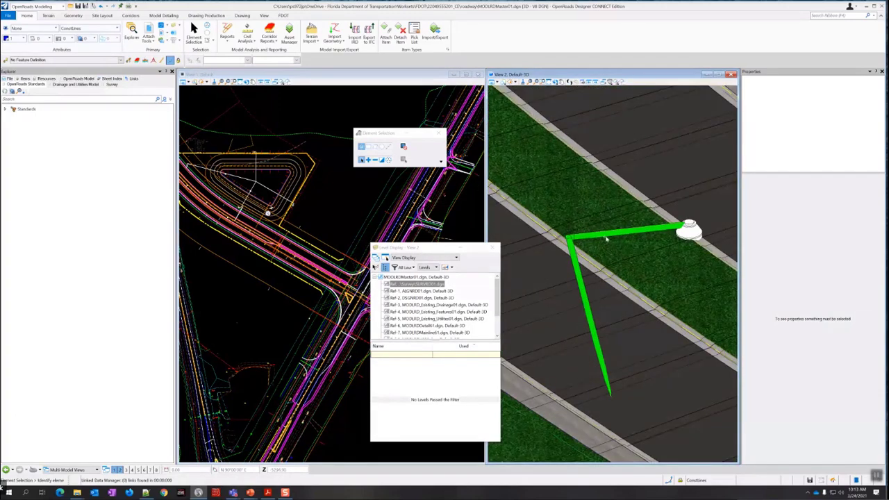
{"action": "scroll", "coordinate": [606, 239], "scroll_direction": "down", "scroll_amount": 4}
{"action": "scroll", "coordinate": [603, 240], "scroll_direction": "up", "scroll_amount": 5}
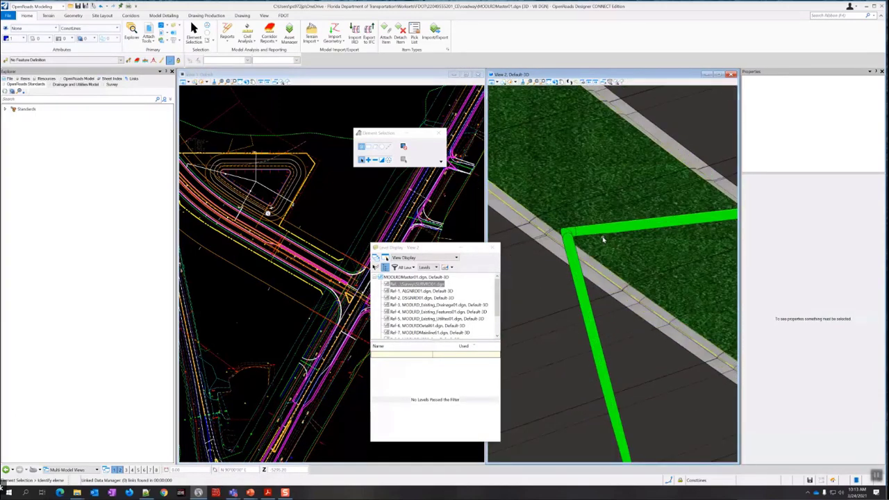
{"action": "scroll", "coordinate": [567, 234], "scroll_direction": "down", "scroll_amount": 3}
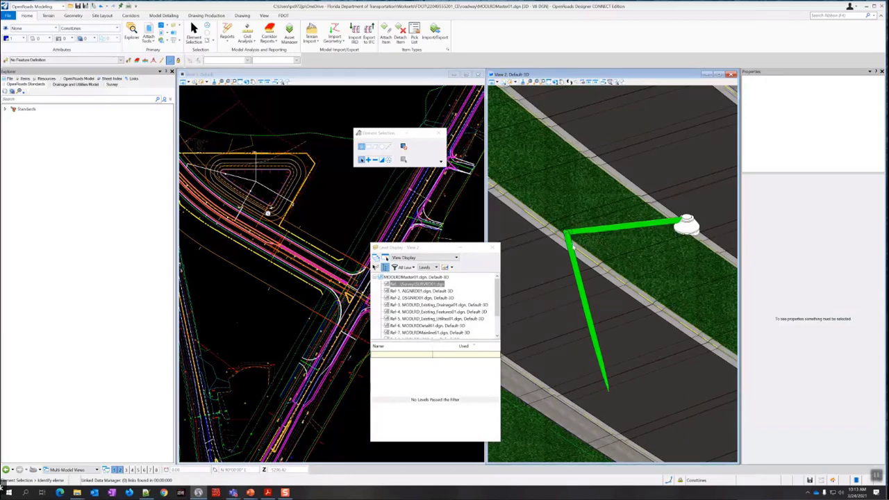
{"action": "scroll", "coordinate": [572, 247], "scroll_direction": "down", "scroll_amount": 4}
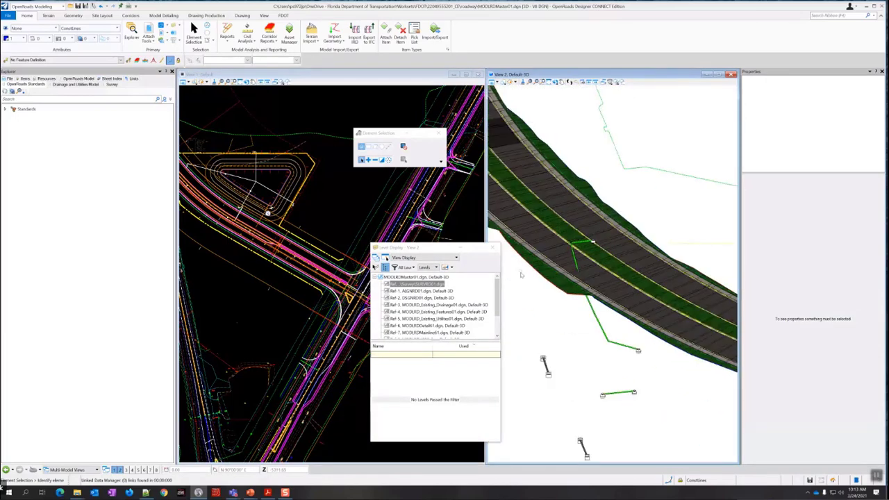
{"action": "middle_click_drag", "start_coordinate": [522, 274], "coordinate": [594, 350]}
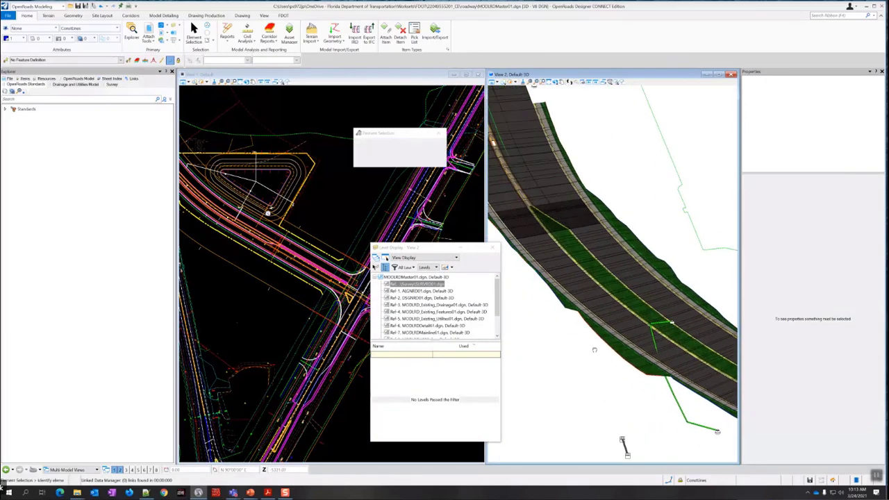
{"action": "scroll", "coordinate": [572, 312], "scroll_direction": "down", "scroll_amount": 4}
{"action": "scroll", "coordinate": [541, 238], "scroll_direction": "up", "scroll_amount": 4}
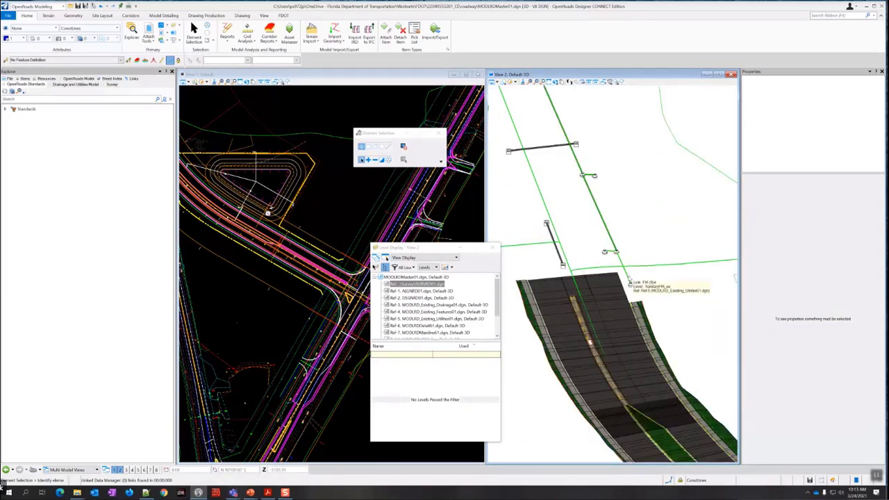
{"action": "scroll", "coordinate": [628, 281], "scroll_direction": "down", "scroll_amount": 3}
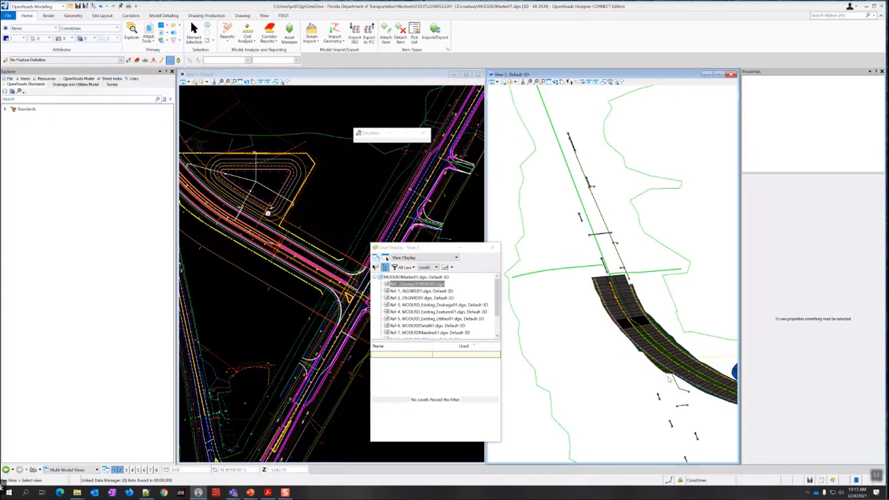
{"action": "scroll", "coordinate": [552, 318], "scroll_direction": "up", "scroll_amount": 3}
{"action": "scroll", "coordinate": [552, 317], "scroll_direction": "up", "scroll_amount": 2}
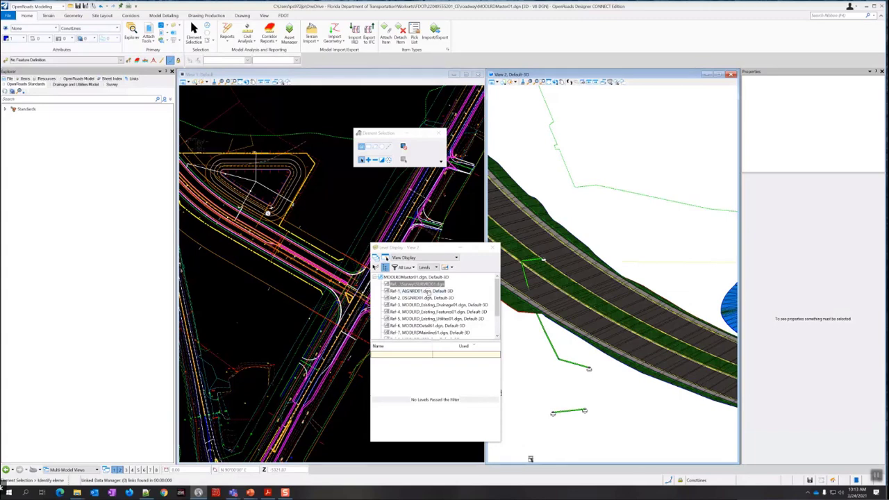
Turn the SURVRD01.dgn survey reference's display back on in the 3D view and select the MODLRDMaster01.dgn model in the level display
{"action": "right_click", "coordinate": [437, 285]}
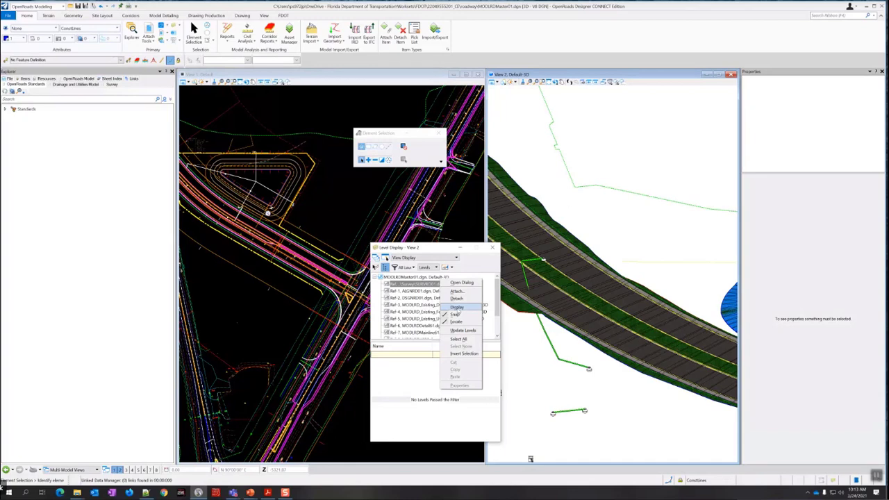
{"action": "left_click", "coordinate": [457, 308]}
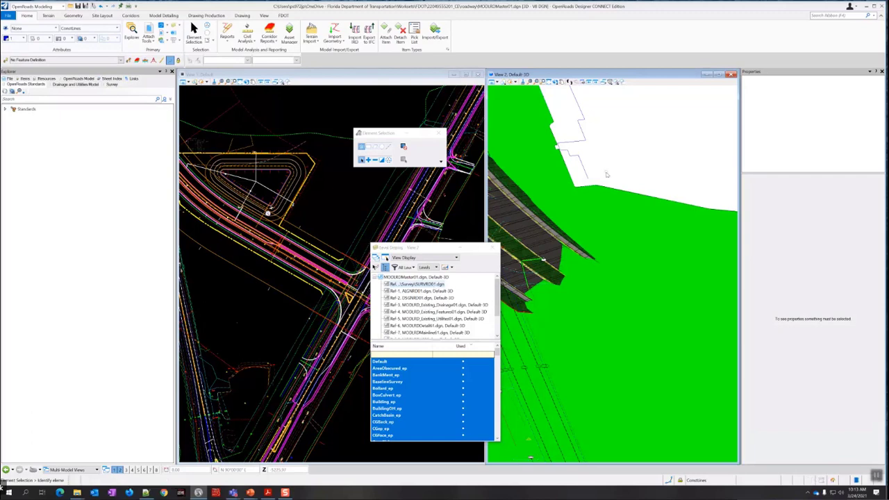
{"action": "scroll", "coordinate": [607, 175], "scroll_direction": "down", "scroll_amount": 5}
{"action": "middle_click_drag", "start_coordinate": [641, 167], "coordinate": [615, 203], "text": "shift"}
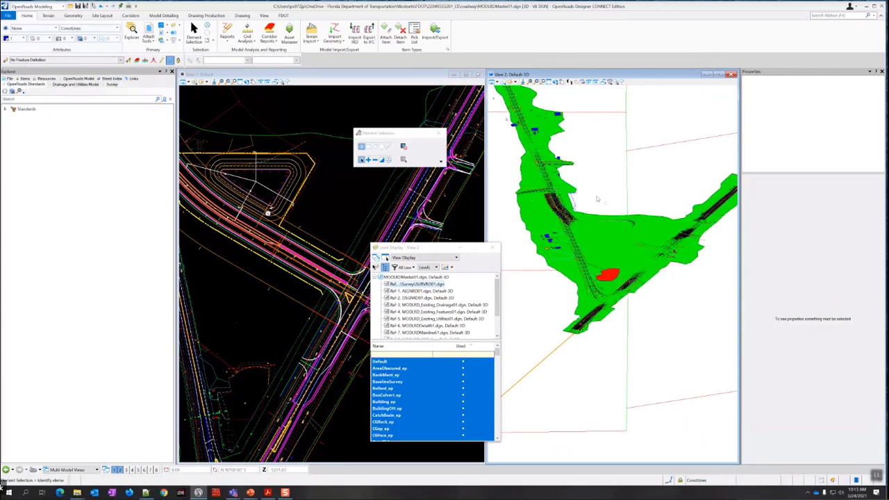
{"action": "left_click", "coordinate": [420, 277]}
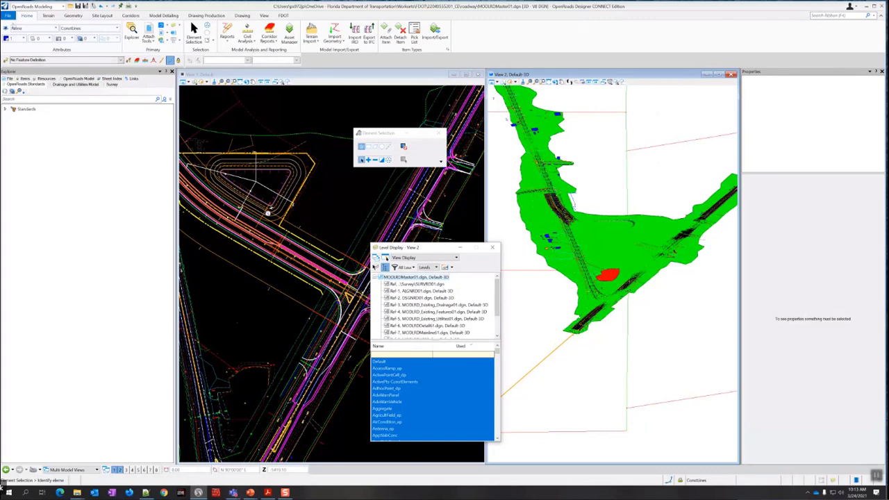
Start publishing MODLRDMaster01.dgn as an i-model with the option to create a single package
{"action": "left_click", "coordinate": [8, 15]}
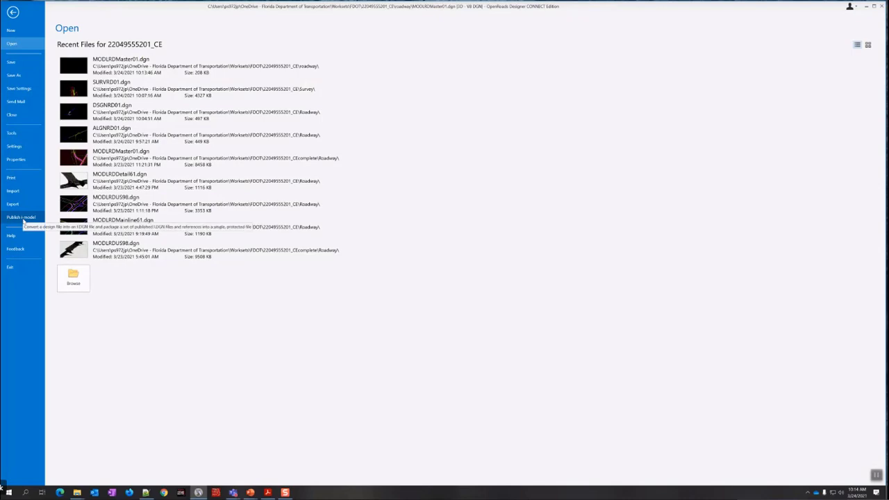
{"action": "left_click", "coordinate": [21, 218]}
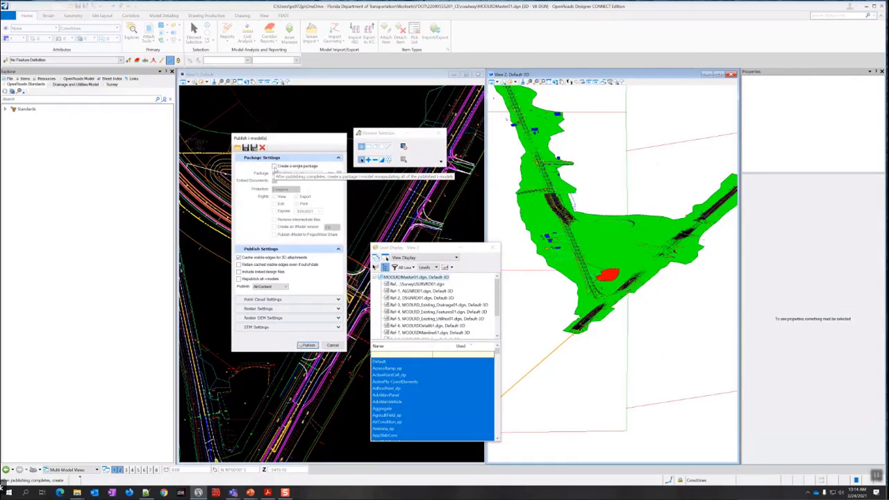
{"action": "left_click", "coordinate": [274, 167]}
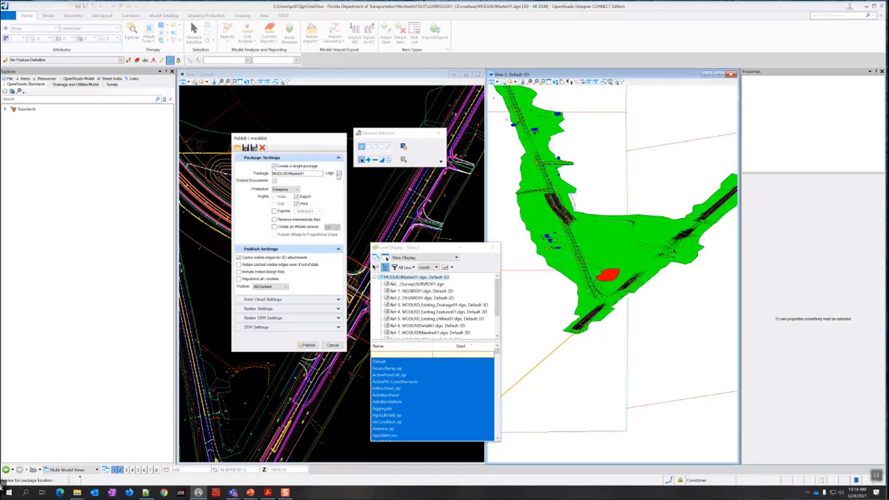
{"action": "left_click", "coordinate": [338, 174]}
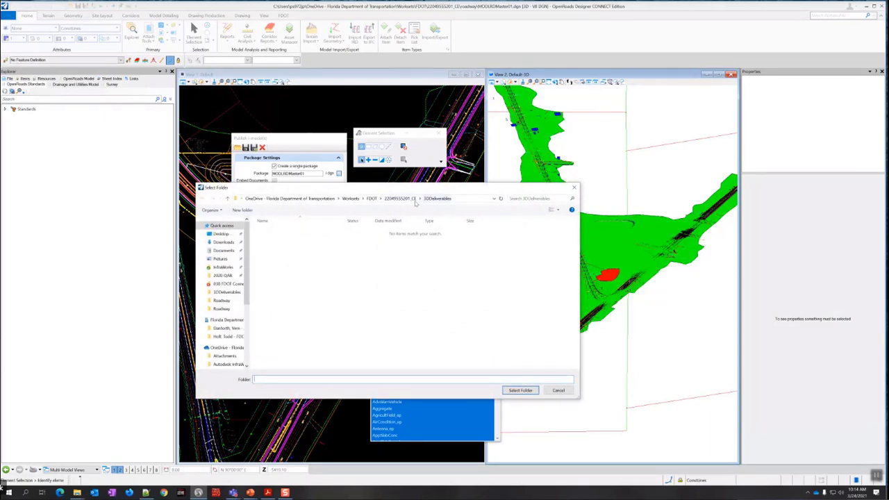
{"action": "left_click", "coordinate": [406, 199]}
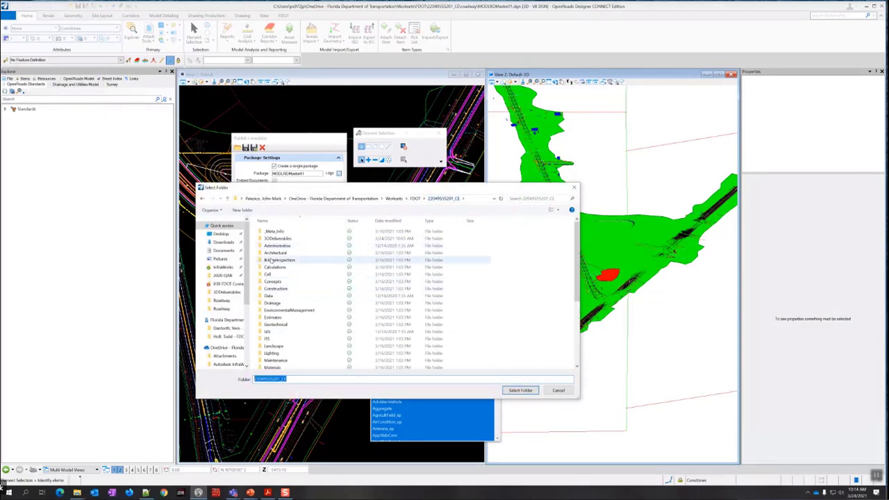
{"action": "left_click", "coordinate": [277, 239]}
{"action": "double_click", "coordinate": [277, 239]}
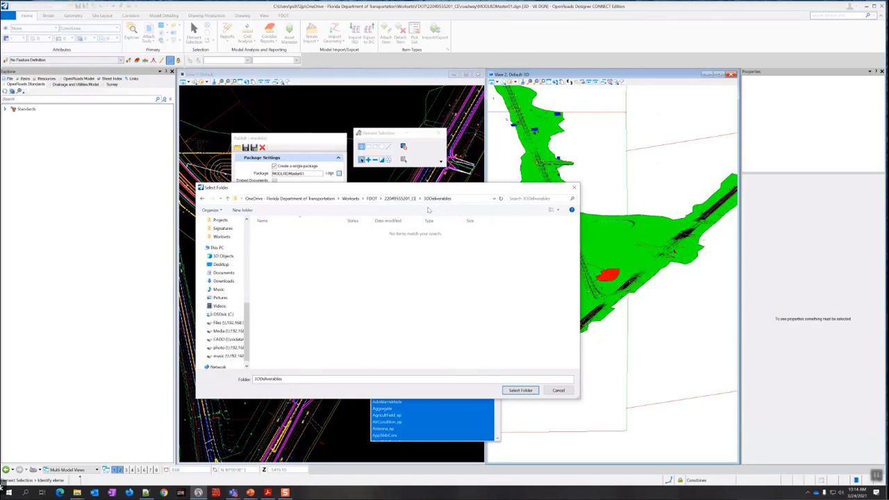
{"action": "left_click", "coordinate": [521, 391]}
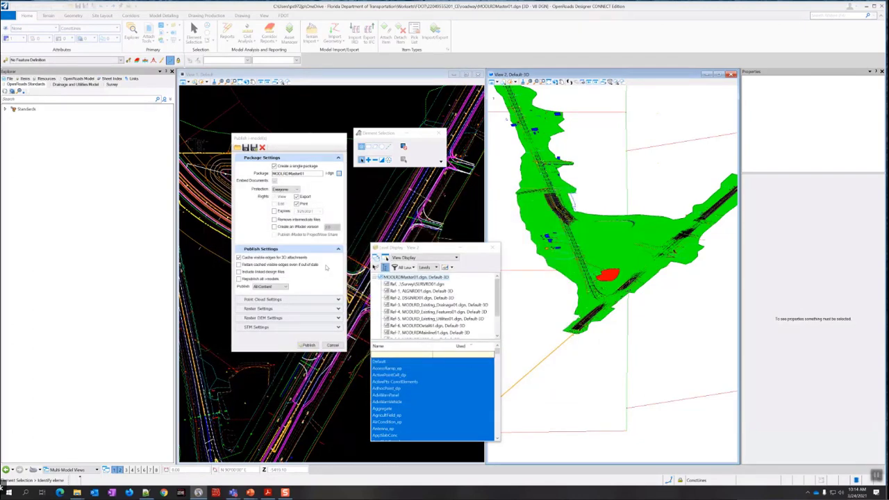
Name the i-model package AMG-MODLRD01 and publish it
{"action": "left_click_drag", "start_coordinate": [305, 174], "coordinate": [263, 171]}
{"action": "key", "text": "Caps_Lock"}
{"action": "type", "text": "AMG_MODLR"}
{"action": "key", "text": "Caps_Lock"}
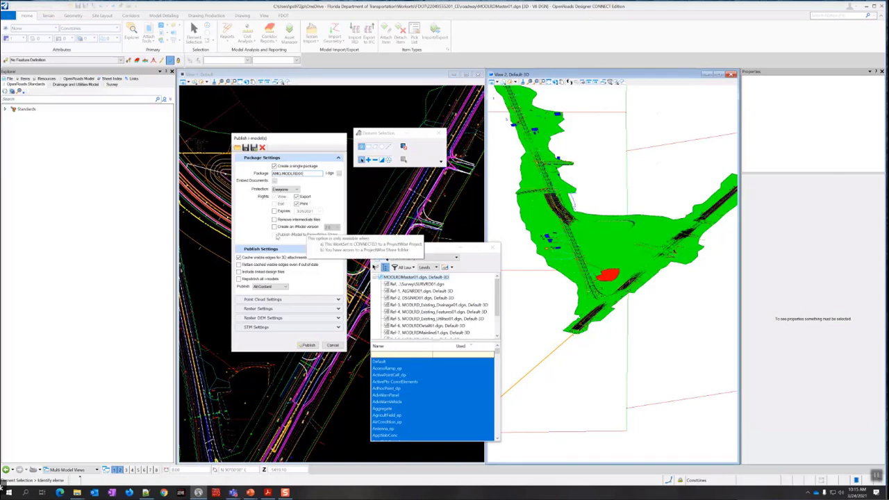
{"action": "left_click", "coordinate": [308, 345]}
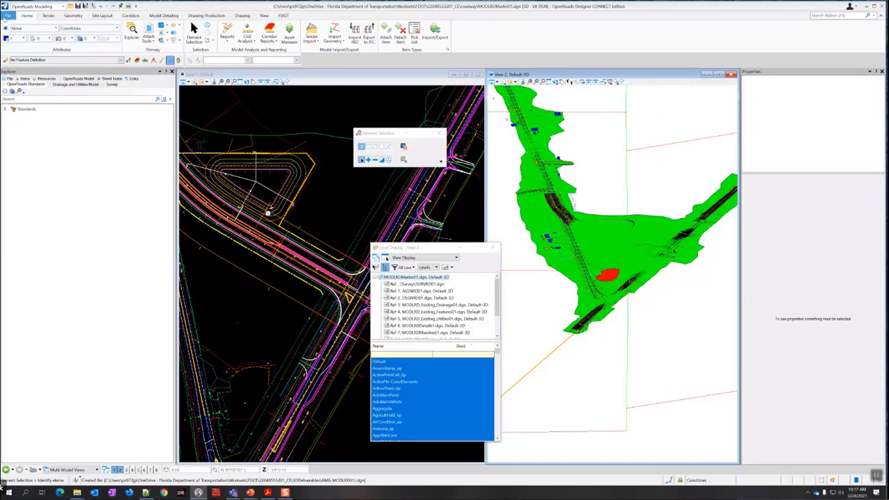
Open the published AMG-MODLRD01.i.dgn from the 3DDeliverables folder and move the level display clear of the 3D view
{"action": "left_click", "coordinate": [7, 16]}
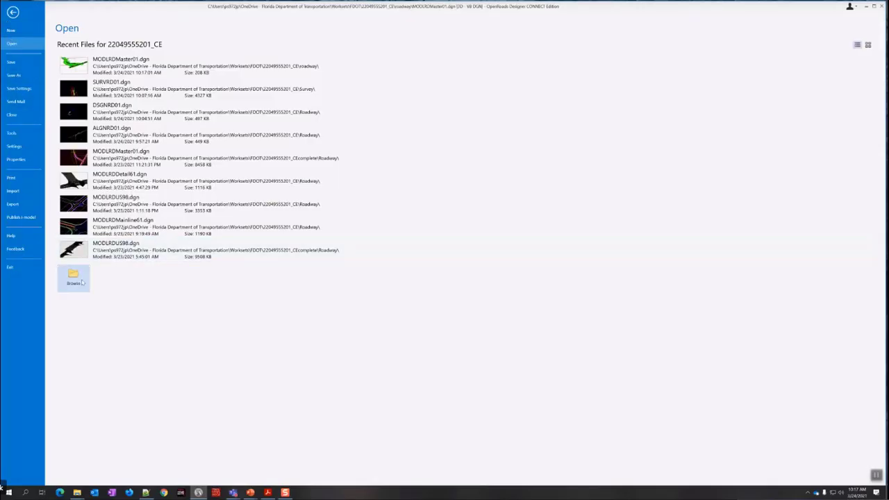
{"action": "left_click", "coordinate": [73, 278]}
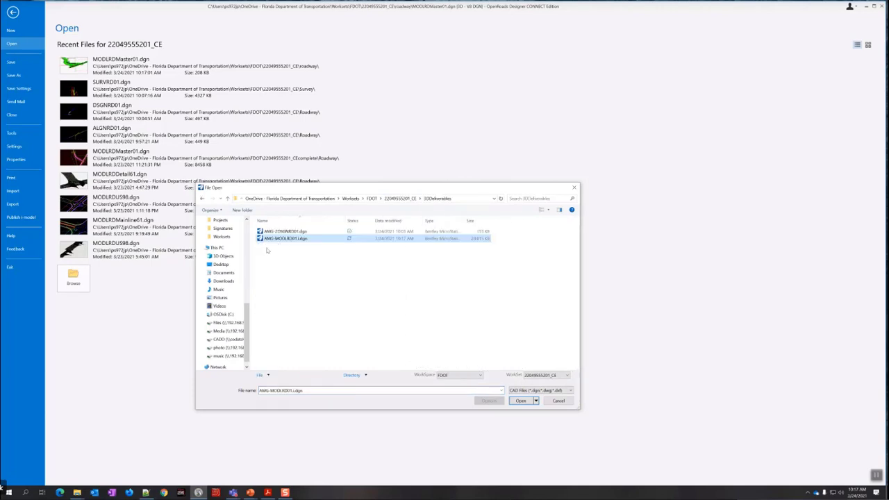
{"action": "left_click", "coordinate": [520, 402]}
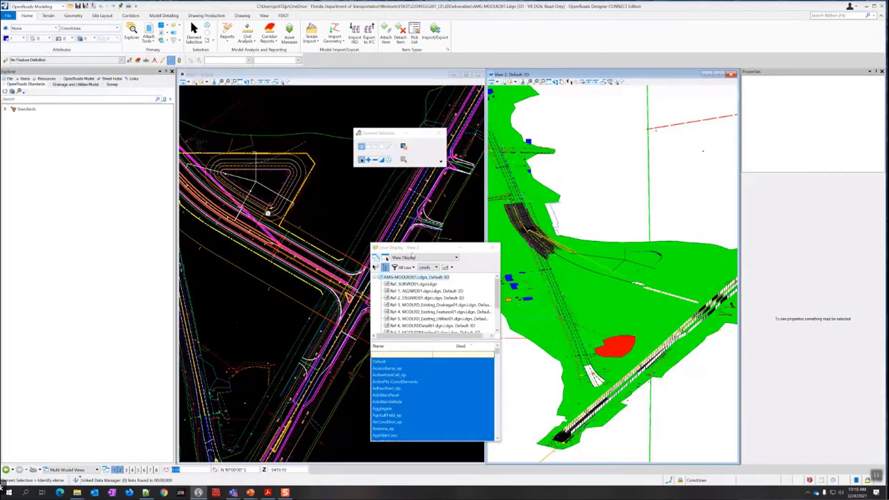
{"action": "left_click_drag", "start_coordinate": [422, 250], "coordinate": [421, 363]}
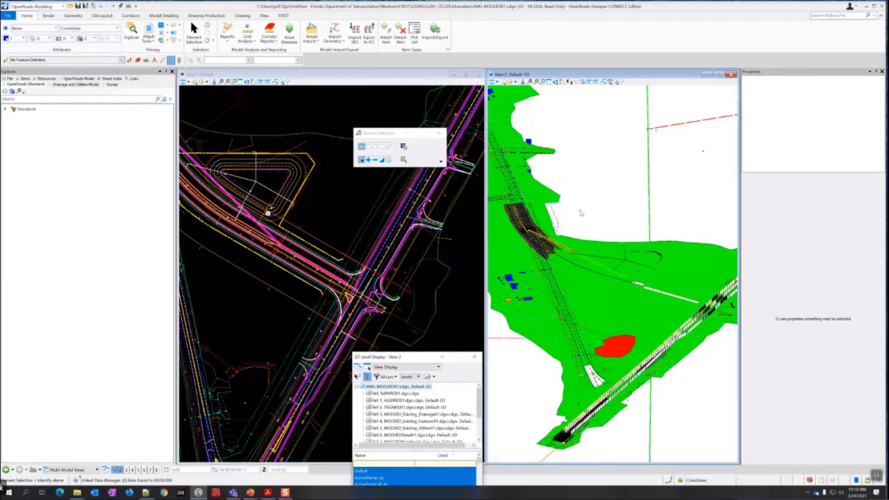
Examine the curved roadway, its median and the lines crossing the pavement in the 3D view of the published model
{"action": "scroll", "coordinate": [555, 243], "scroll_direction": "up", "scroll_amount": 3}
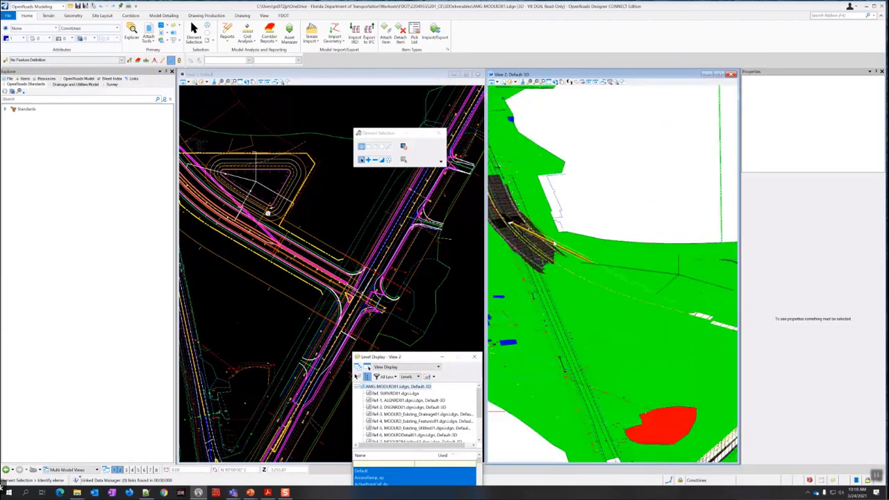
{"action": "scroll", "coordinate": [554, 243], "scroll_direction": "down", "scroll_amount": 3}
{"action": "scroll", "coordinate": [508, 225], "scroll_direction": "up", "scroll_amount": 5}
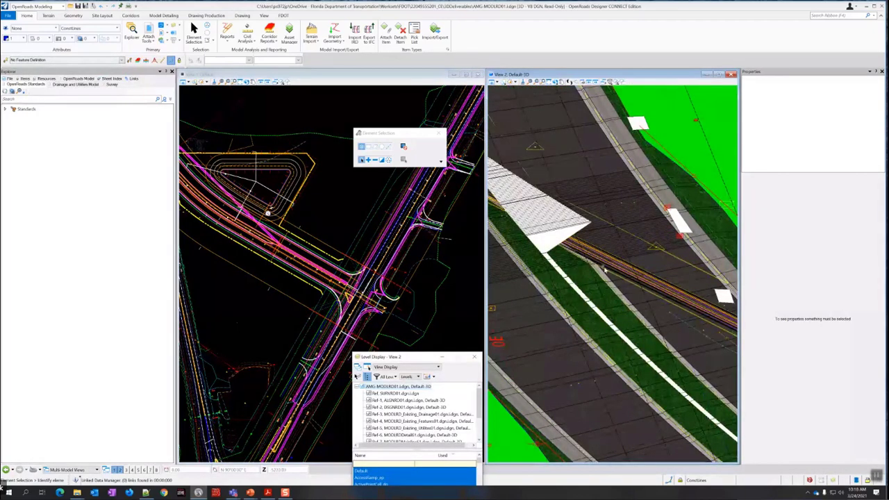
{"action": "mouse_move", "coordinate": [642, 282]}
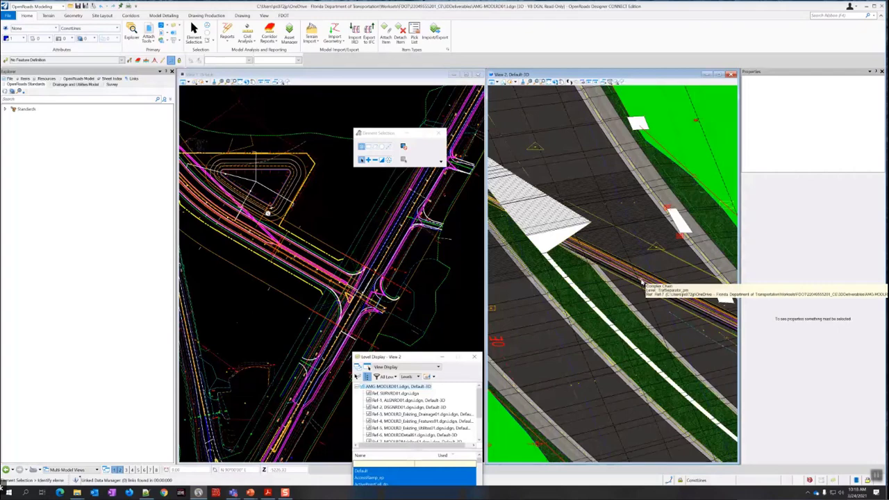
{"action": "scroll", "coordinate": [642, 282], "scroll_direction": "down", "scroll_amount": 3}
{"action": "scroll", "coordinate": [587, 253], "scroll_direction": "up", "scroll_amount": 4}
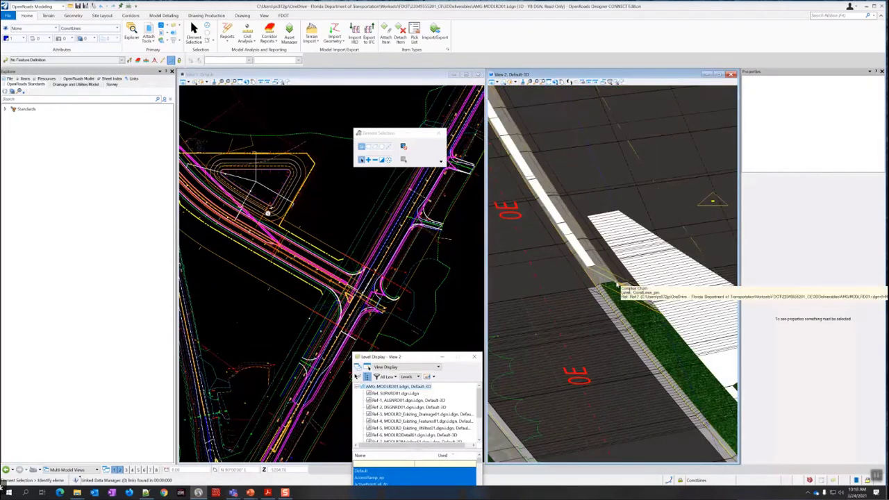
{"action": "scroll", "coordinate": [616, 285], "scroll_direction": "down", "scroll_amount": 2}
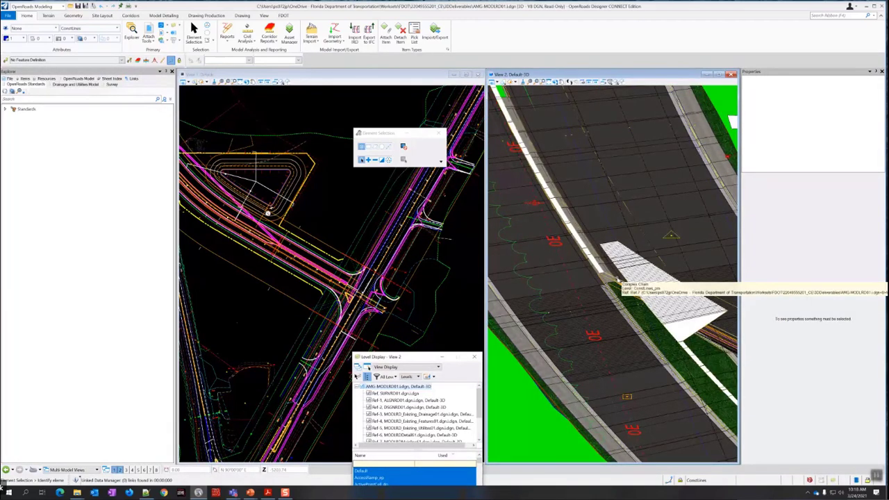
{"action": "scroll", "coordinate": [618, 282], "scroll_direction": "up", "scroll_amount": 3}
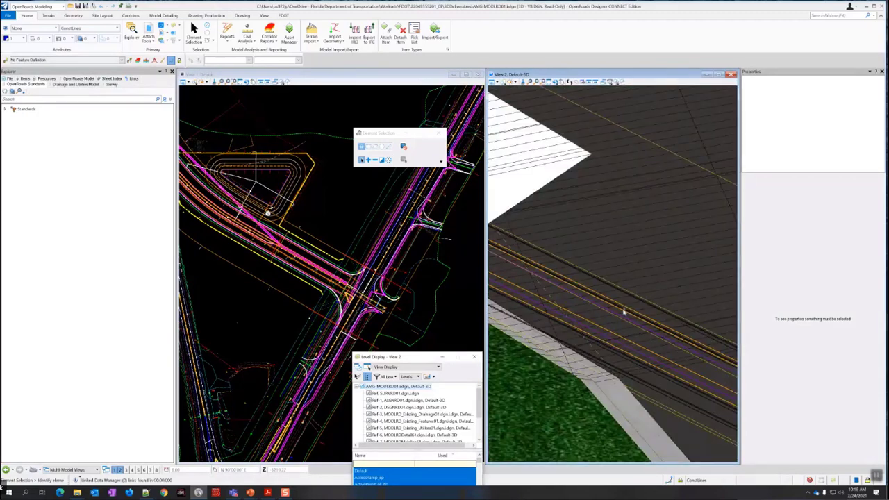
{"action": "mouse_move", "coordinate": [623, 312]}
{"action": "scroll", "coordinate": [623, 313], "scroll_direction": "down", "scroll_amount": 5}
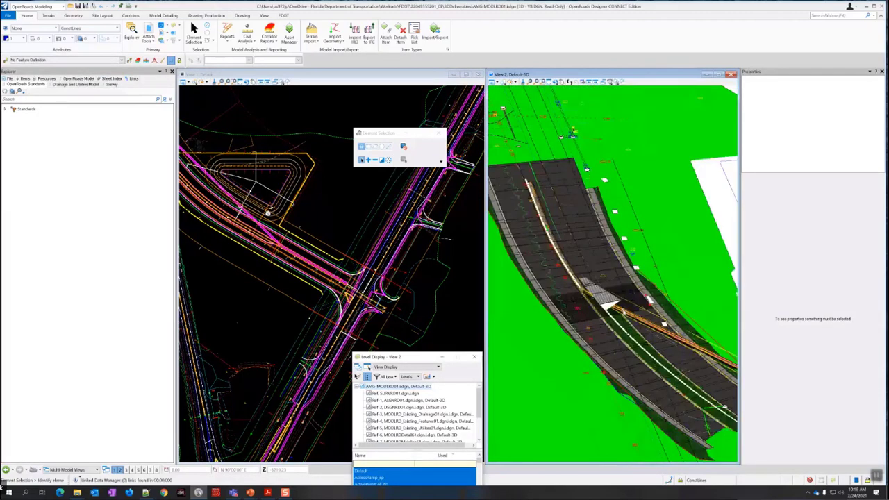
{"action": "scroll", "coordinate": [623, 312], "scroll_direction": "down", "scroll_amount": 4}
{"action": "middle_click_drag", "start_coordinate": [687, 324], "coordinate": [587, 289]}
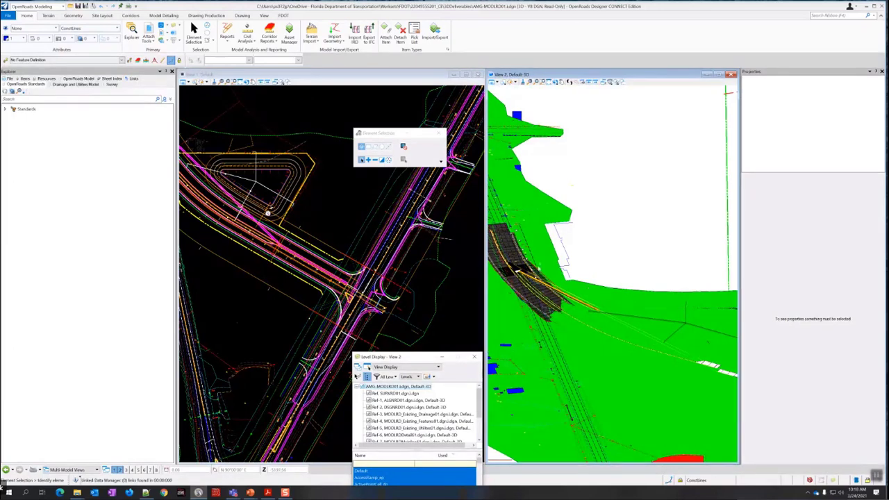
{"action": "scroll", "coordinate": [535, 270], "scroll_direction": "up", "scroll_amount": 5}
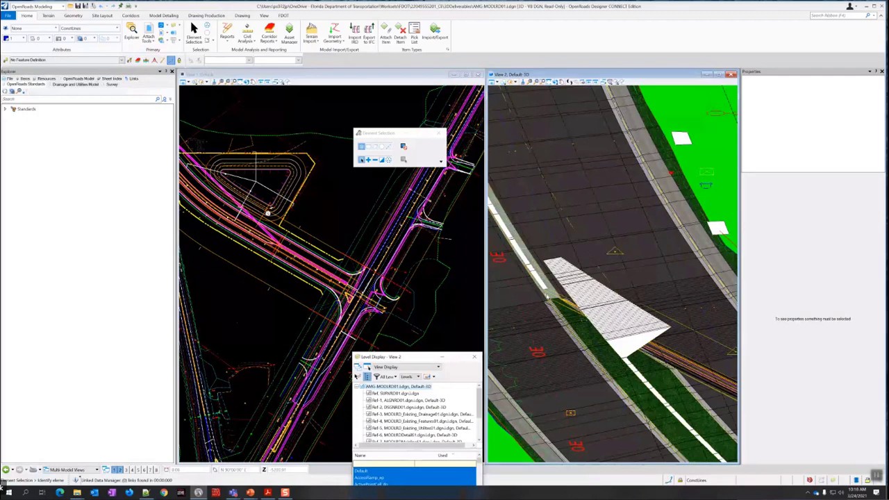
{"action": "scroll", "coordinate": [546, 297], "scroll_direction": "up", "scroll_amount": 3}
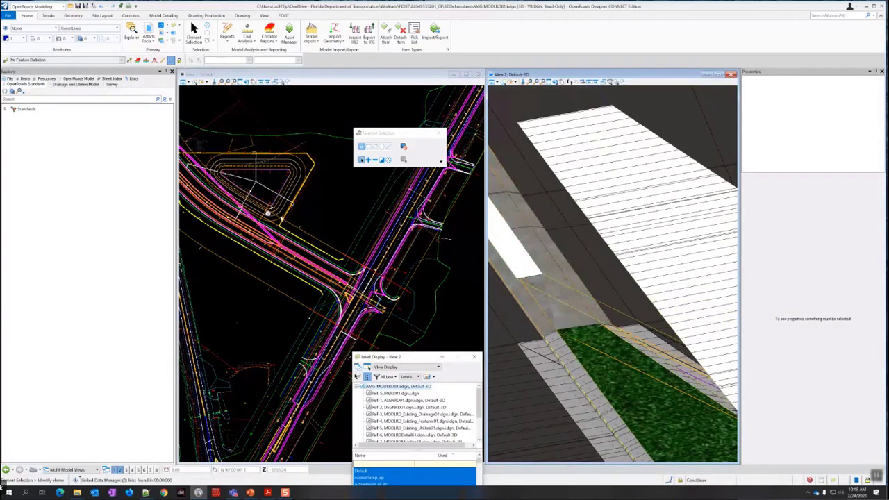
Inspect the diagonal lines cutting across the roadway curve in the plan view and compare them with the 3D model
{"action": "middle_click_drag", "start_coordinate": [290, 219], "coordinate": [371, 265]}
{"action": "middle_click_drag", "start_coordinate": [286, 187], "coordinate": [319, 227]}
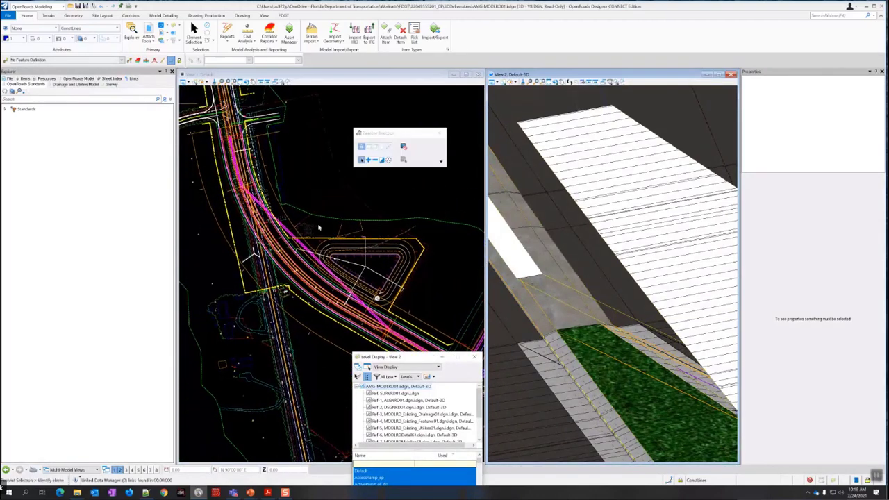
{"action": "scroll", "coordinate": [246, 194], "scroll_direction": "up", "scroll_amount": 2}
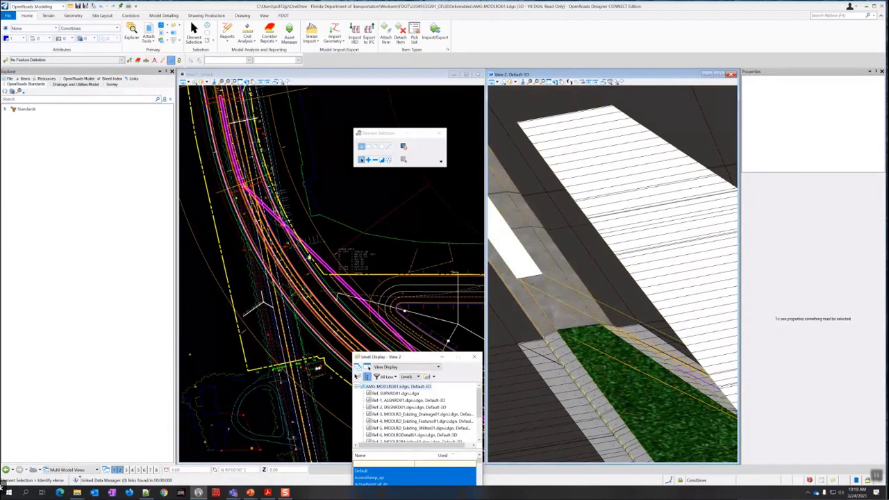
{"action": "left_click", "coordinate": [318, 253]}
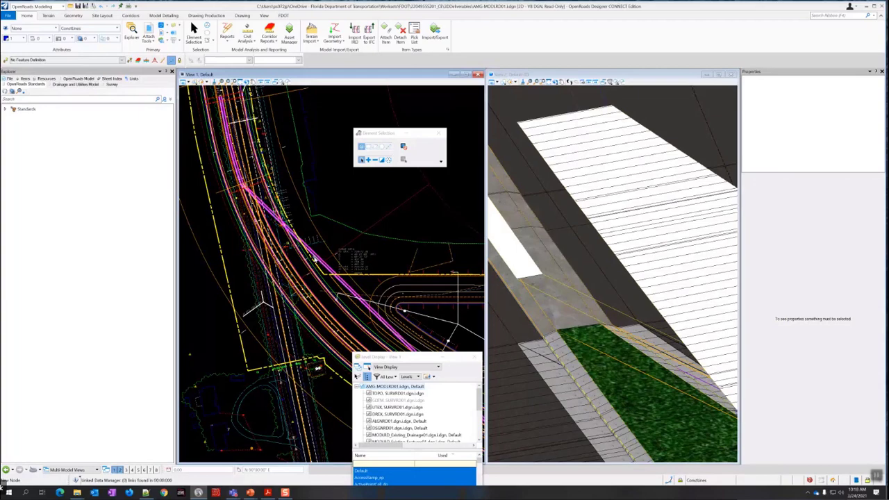
{"action": "mouse_move", "coordinate": [316, 259]}
{"action": "scroll", "coordinate": [316, 259], "scroll_direction": "down", "scroll_amount": 4}
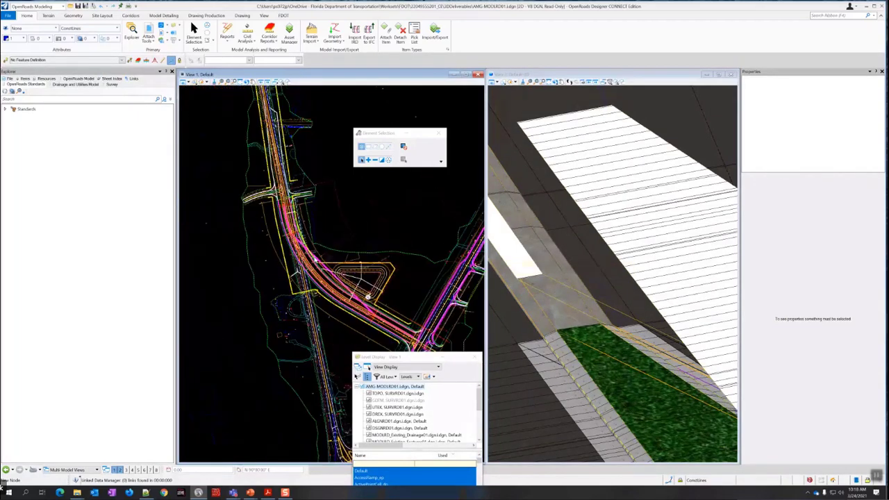
{"action": "scroll", "coordinate": [332, 241], "scroll_direction": "up", "scroll_amount": 6}
{"action": "scroll", "coordinate": [332, 241], "scroll_direction": "up", "scroll_amount": 4}
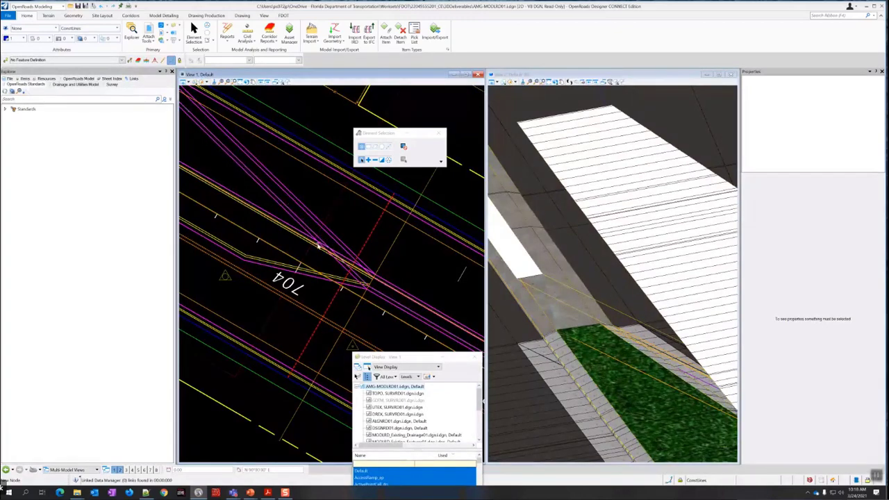
{"action": "mouse_move", "coordinate": [303, 230]}
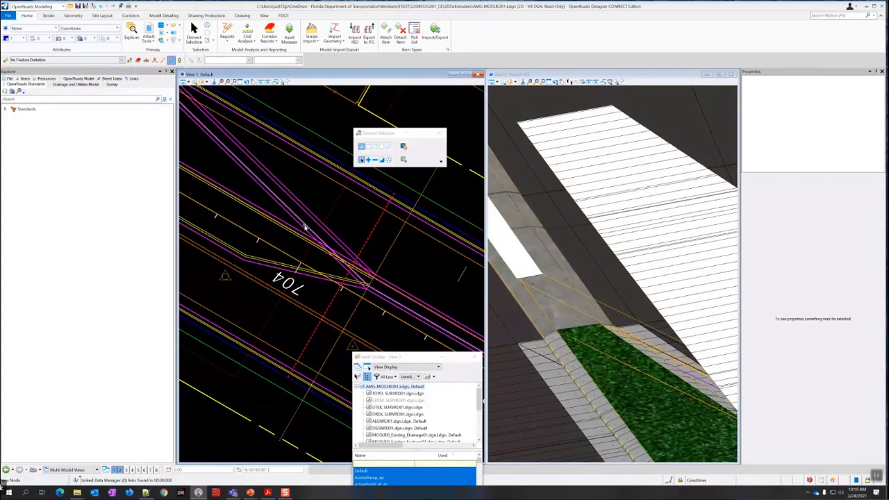
{"action": "scroll", "coordinate": [592, 276], "scroll_direction": "down", "scroll_amount": 5}
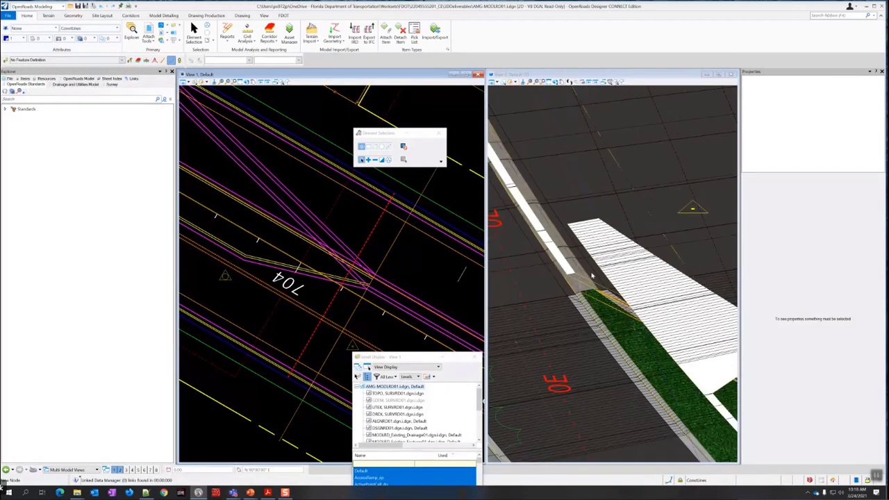
{"action": "scroll", "coordinate": [612, 283], "scroll_direction": "down", "scroll_amount": 5}
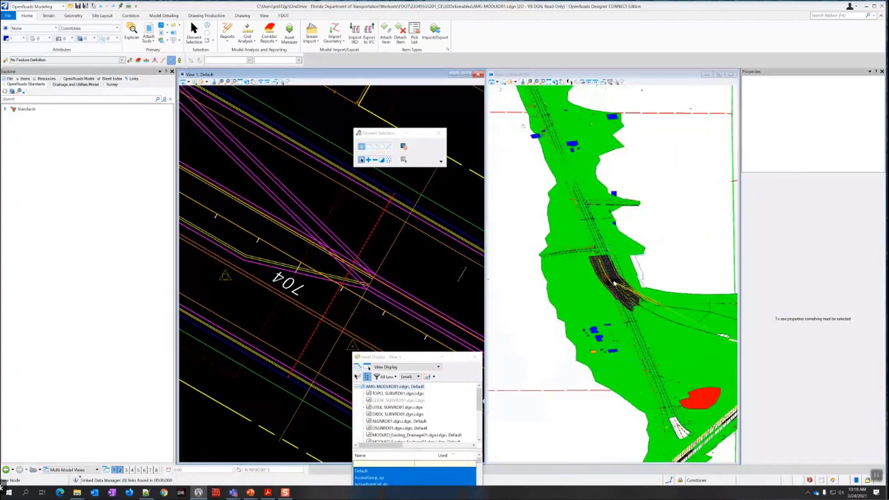
{"action": "scroll", "coordinate": [359, 234], "scroll_direction": "down", "scroll_amount": 5}
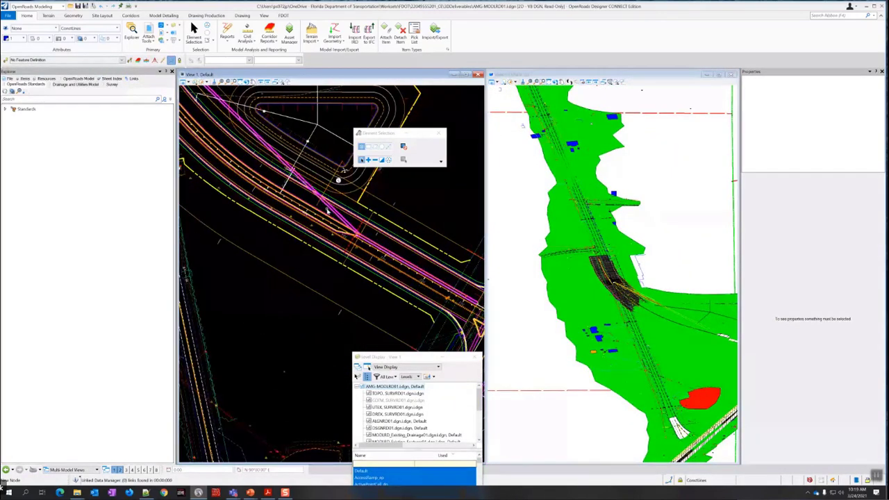
{"action": "middle_click_drag", "start_coordinate": [328, 210], "coordinate": [301, 243]}
{"action": "scroll", "coordinate": [349, 237], "scroll_direction": "down", "scroll_amount": 2}
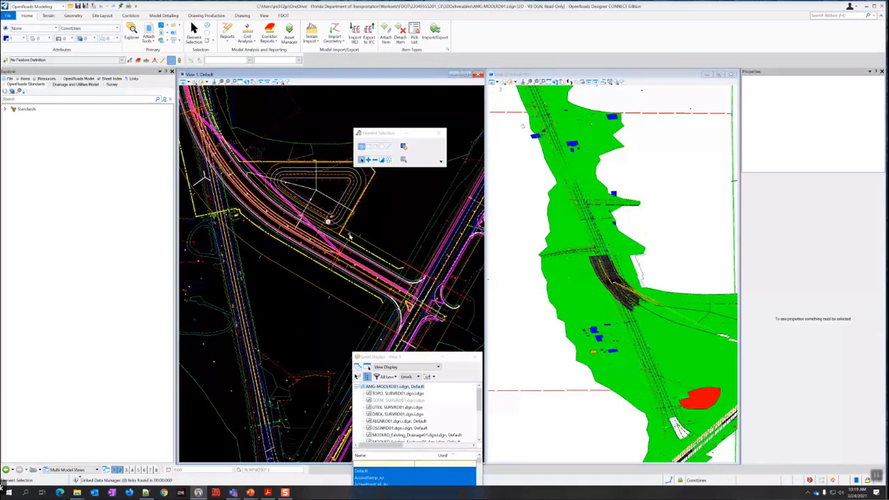
{"action": "middle_click_drag", "start_coordinate": [679, 291], "coordinate": [648, 284], "text": "shift"}
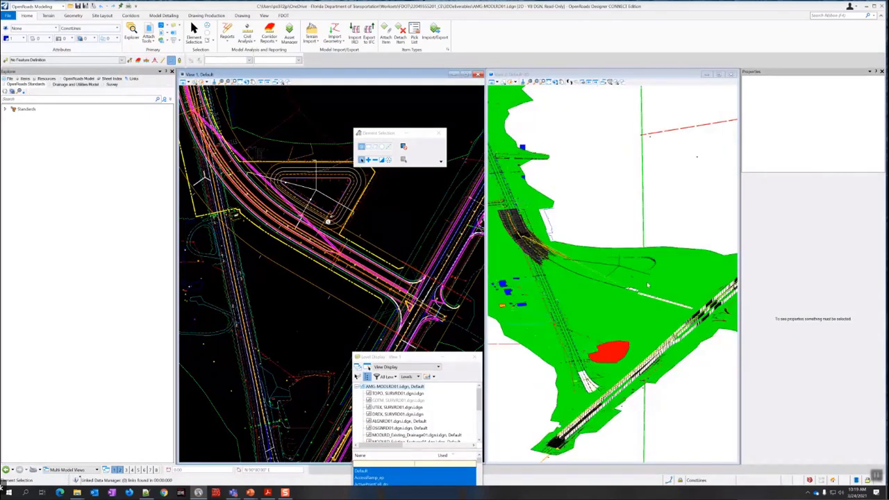
{"action": "scroll", "coordinate": [694, 307], "scroll_direction": "up", "scroll_amount": 5}
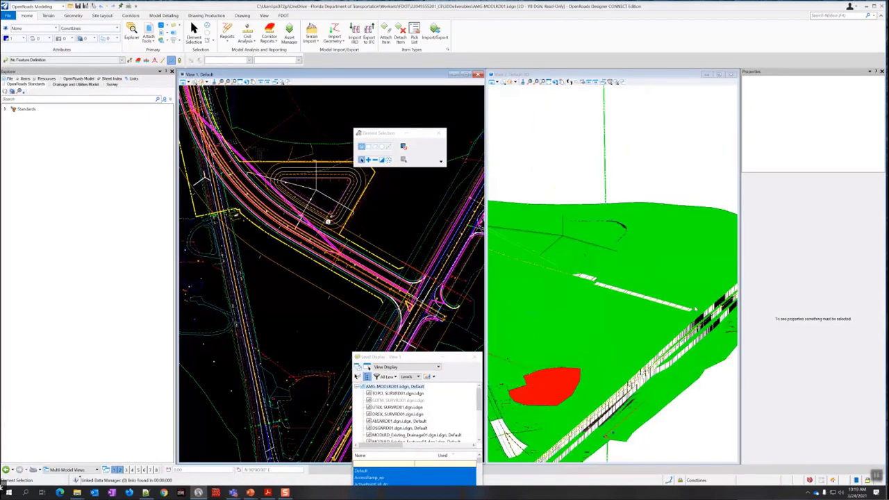
Reopen the master model MODLRDMaster01.dgn and move the level display clear of the plan view
{"action": "left_click_drag", "start_coordinate": [416, 361], "coordinate": [442, 261]}
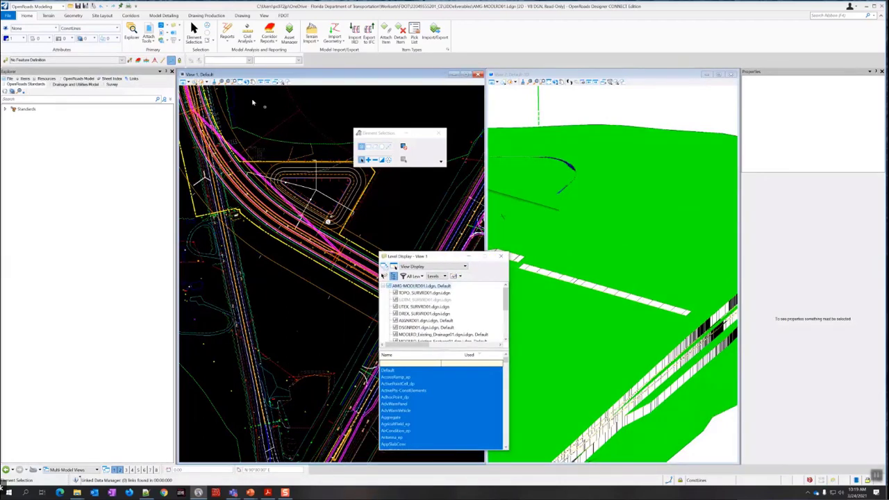
{"action": "left_click", "coordinate": [239, 74]}
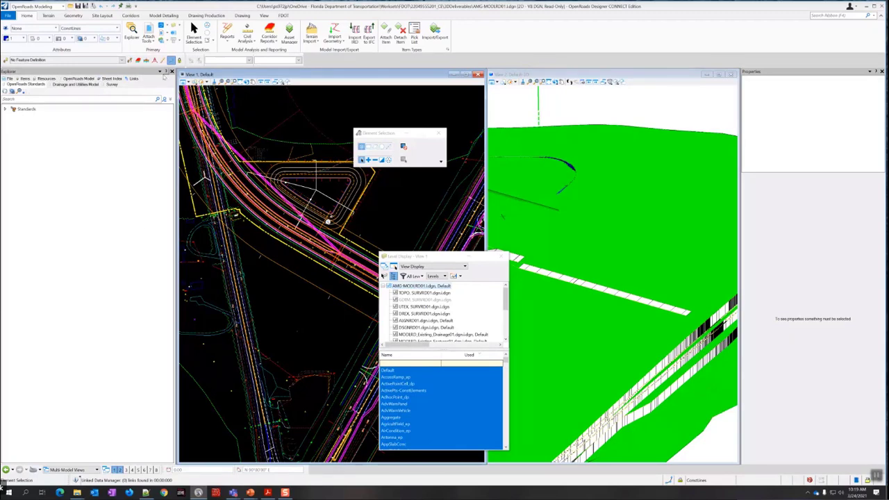
{"action": "left_click", "coordinate": [8, 16]}
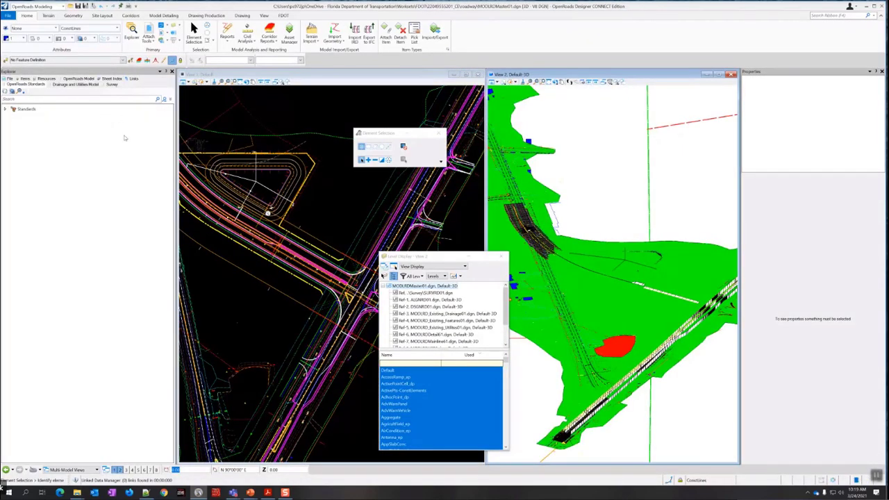
{"action": "left_click_drag", "start_coordinate": [409, 255], "coordinate": [528, 245]}
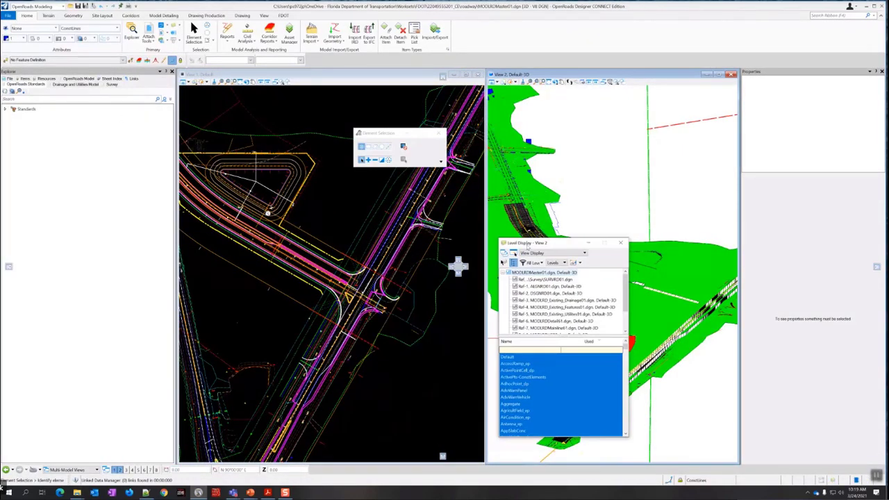
{"action": "left_click", "coordinate": [441, 302]}
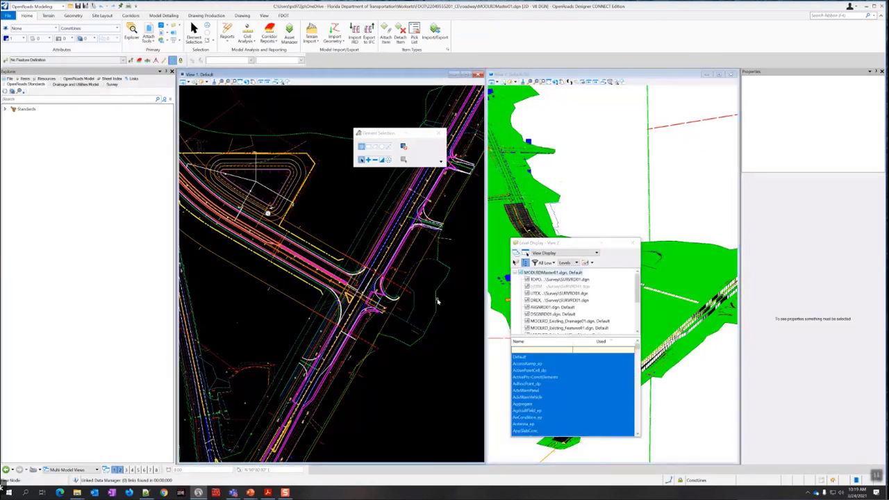
Select the Existing Ground terrain by its boundary in the plan view and start a LandXML export of it
{"action": "mouse_move", "coordinate": [436, 303]}
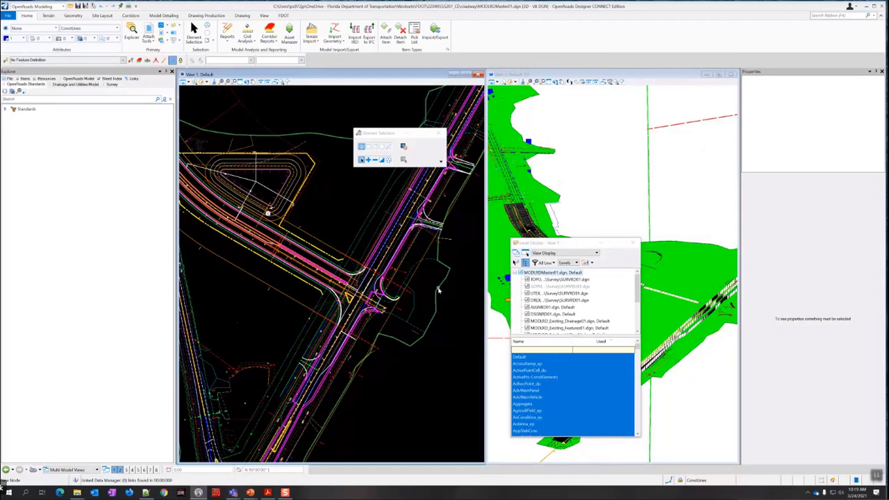
{"action": "mouse_move", "coordinate": [441, 284]}
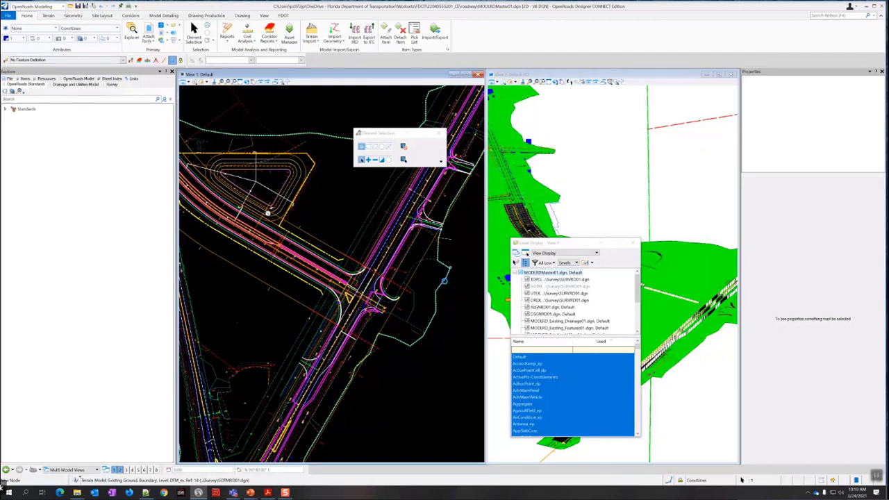
{"action": "left_click", "coordinate": [443, 281]}
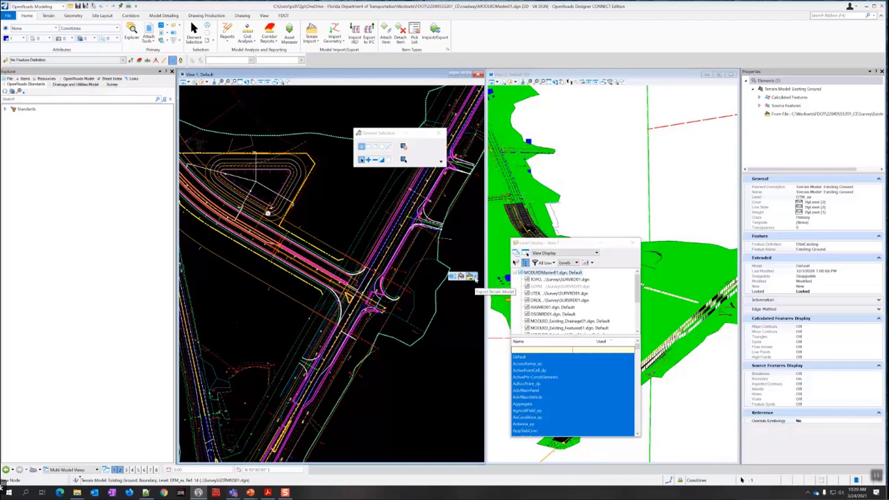
{"action": "left_click", "coordinate": [471, 276]}
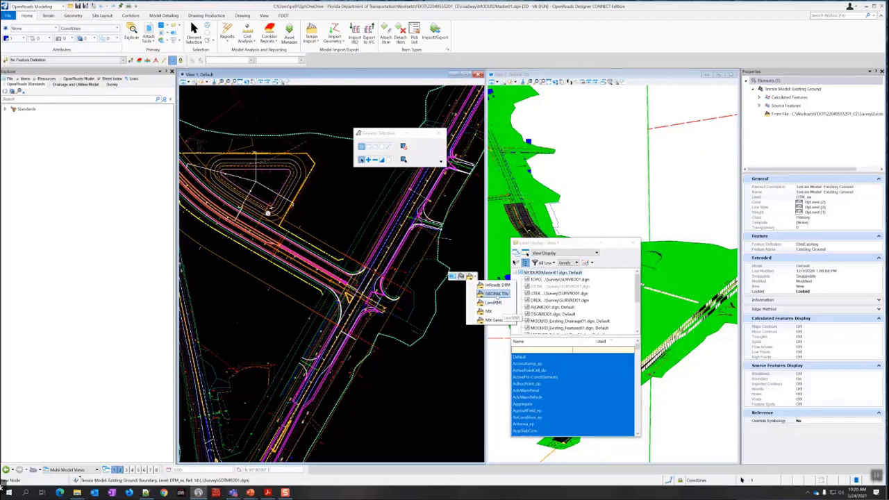
{"action": "left_click", "coordinate": [490, 303]}
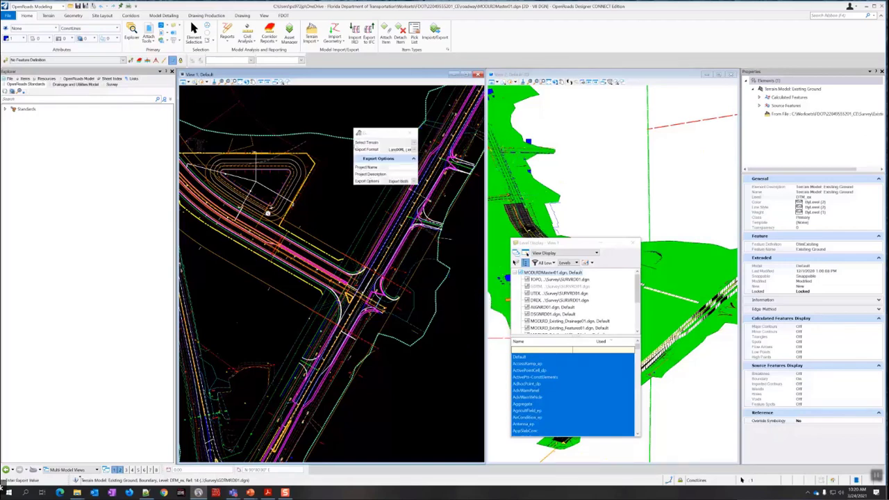
{"action": "left_click_drag", "start_coordinate": [366, 134], "coordinate": [322, 139]}
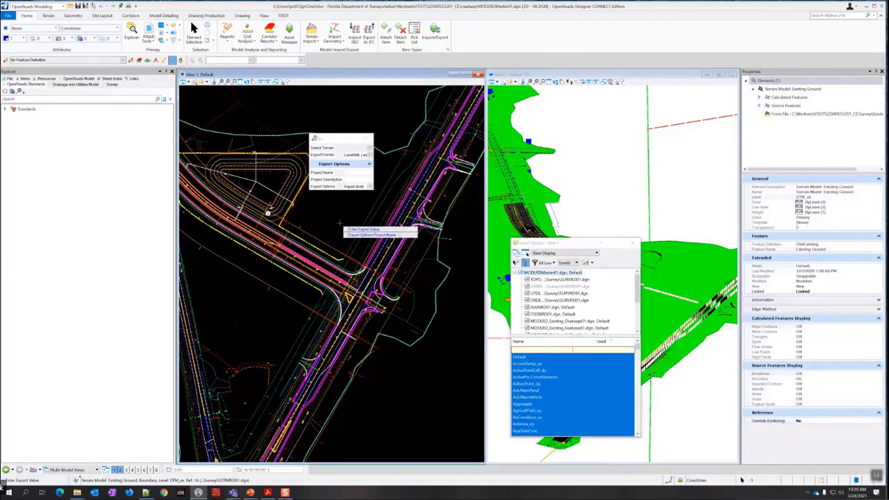
Set the export's project name to AMG-3SURFACEEX01 and its description to Existing Surface, and accept the LandXML format with Export Both
{"action": "left_click", "coordinate": [351, 172]}
{"action": "key", "text": "Caps_Lock"}
{"action": "type", "text": "AMG"}
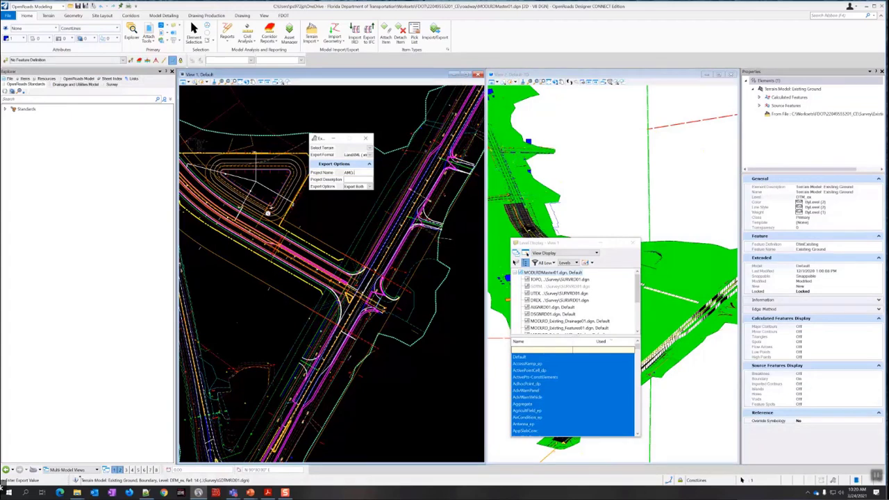
{"action": "type", "text": "-3SURFACEEX01"}
{"action": "key", "text": "Tab"}
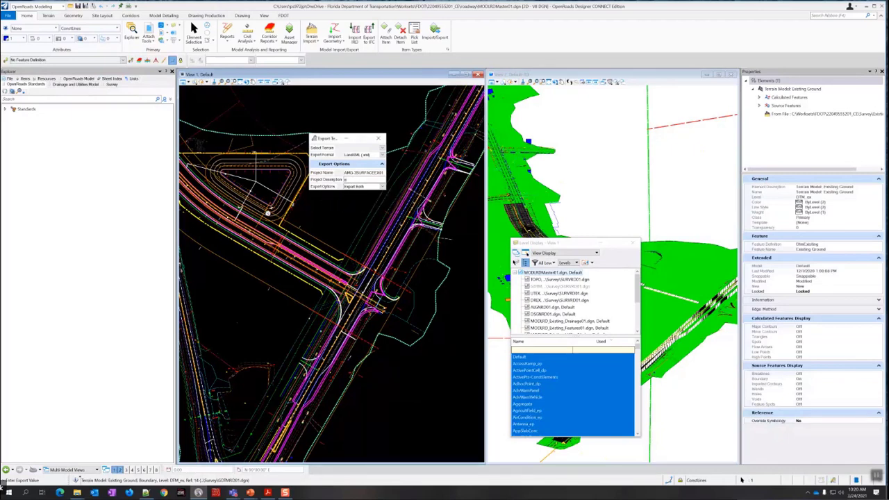
{"action": "key", "text": "Caps_Lock"}
{"action": "type", "text": "isting Surface"}
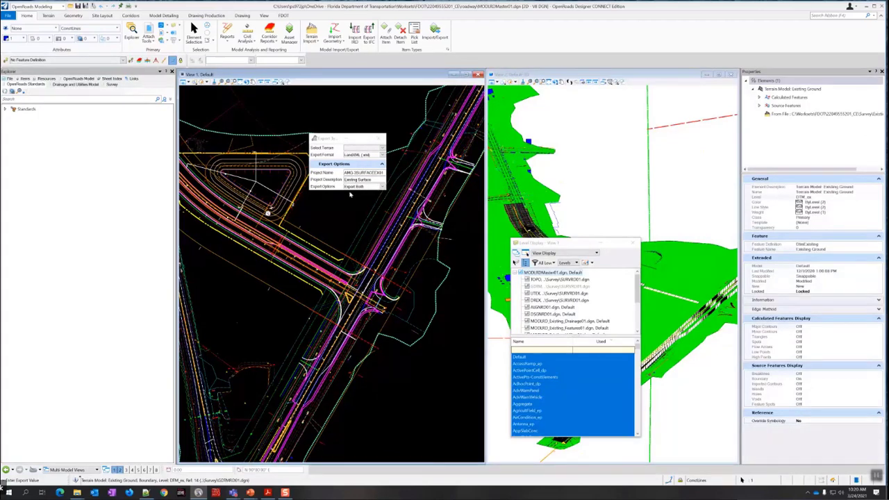
{"action": "left_click", "coordinate": [336, 223]}
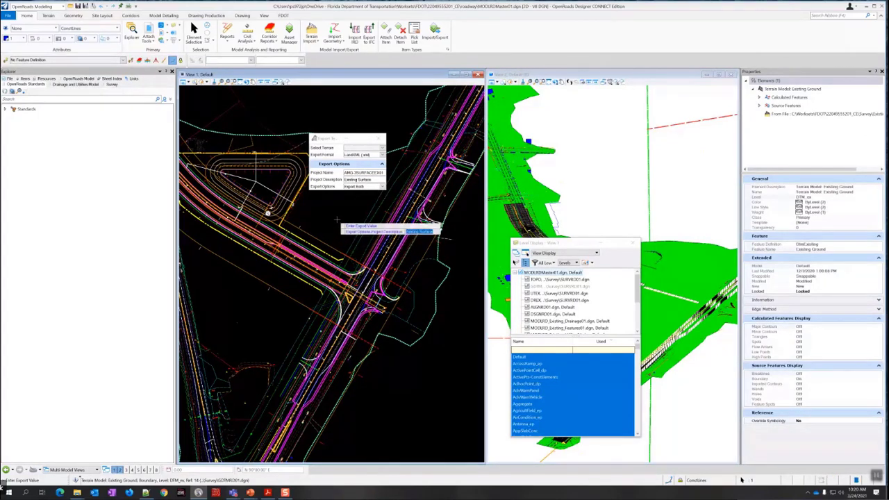
{"action": "left_click", "coordinate": [336, 221]}
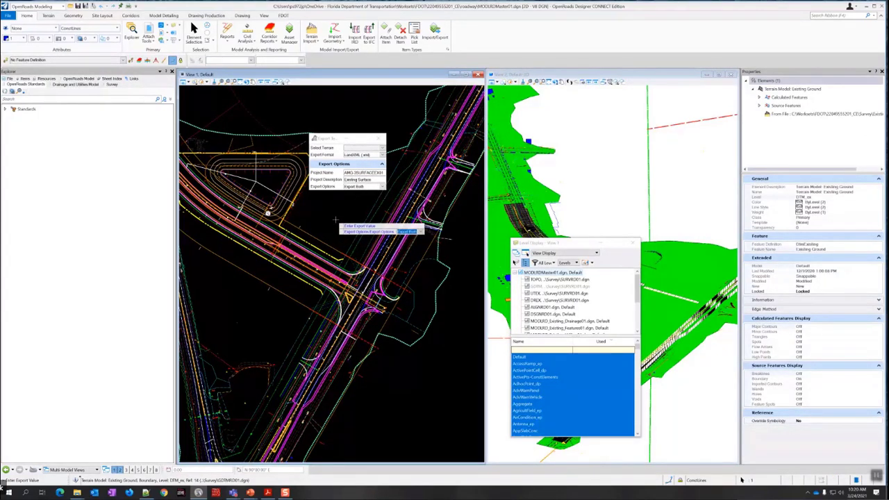
{"action": "left_click", "coordinate": [336, 221]}
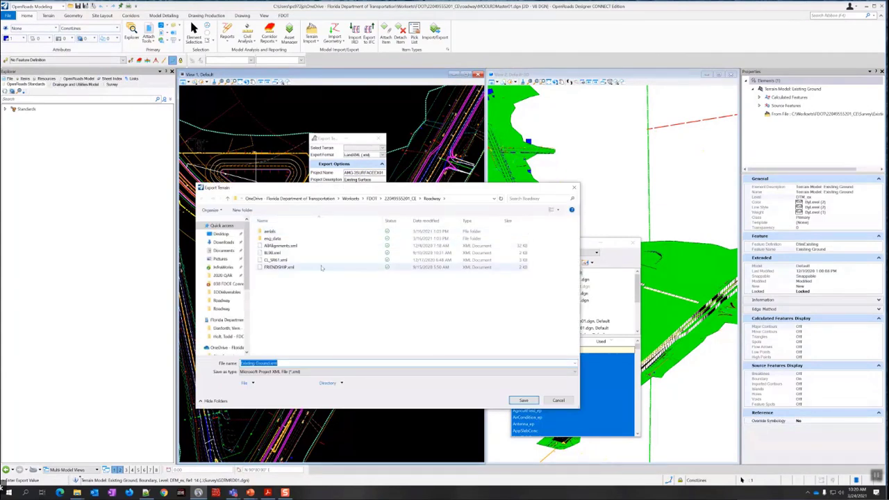
{"action": "left_click", "coordinate": [271, 363]}
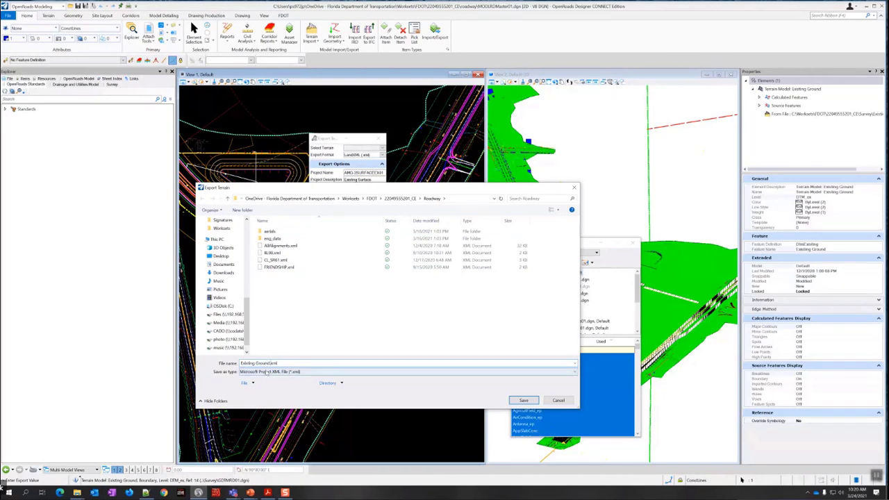
{"action": "left_click_drag", "start_coordinate": [270, 364], "coordinate": [238, 365]}
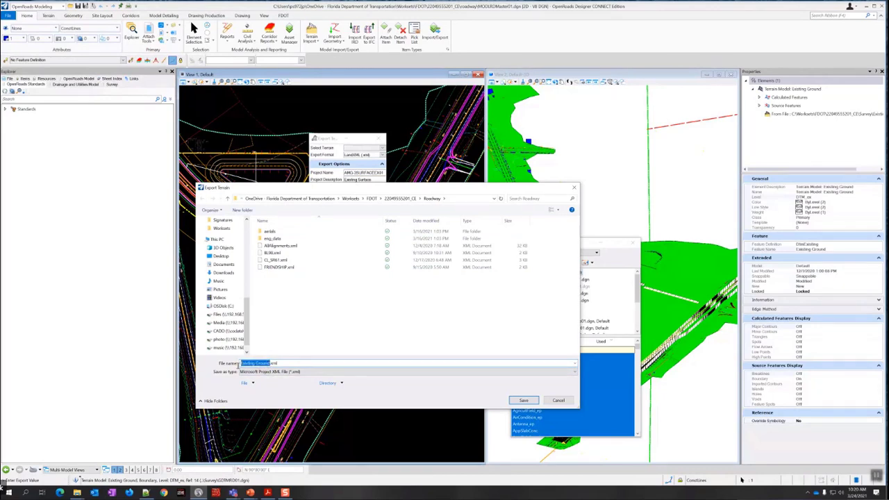
{"action": "left_click", "coordinate": [287, 372]}
{"action": "left_click", "coordinate": [277, 380]}
{"action": "left_click", "coordinate": [275, 363]}
{"action": "left_click_drag", "start_coordinate": [276, 363], "coordinate": [238, 363]}
{"action": "left_click", "coordinate": [261, 363]}
Save the exported terrain as AMG-3SURFACEEX01.xml in the project's 3DDeliverables folder
{"action": "left_click_drag", "start_coordinate": [366, 188], "coordinate": [360, 203]}
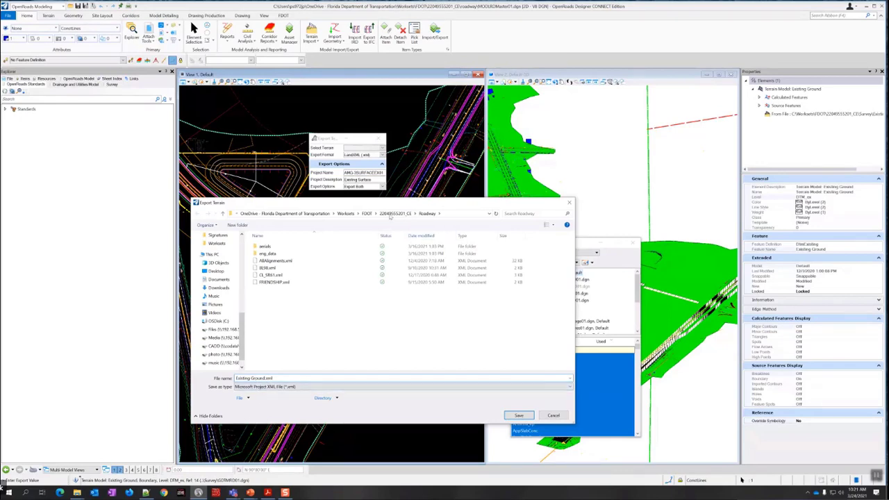
{"action": "left_click", "coordinate": [397, 215]}
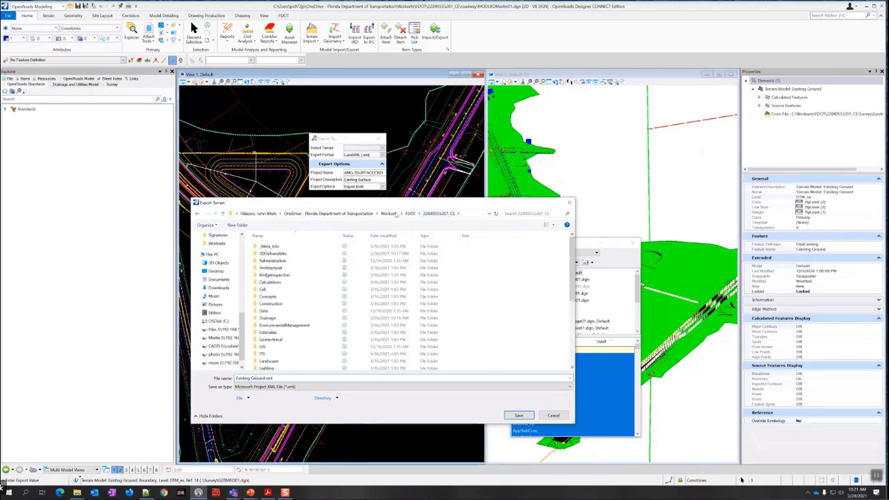
{"action": "double_click", "coordinate": [272, 254]}
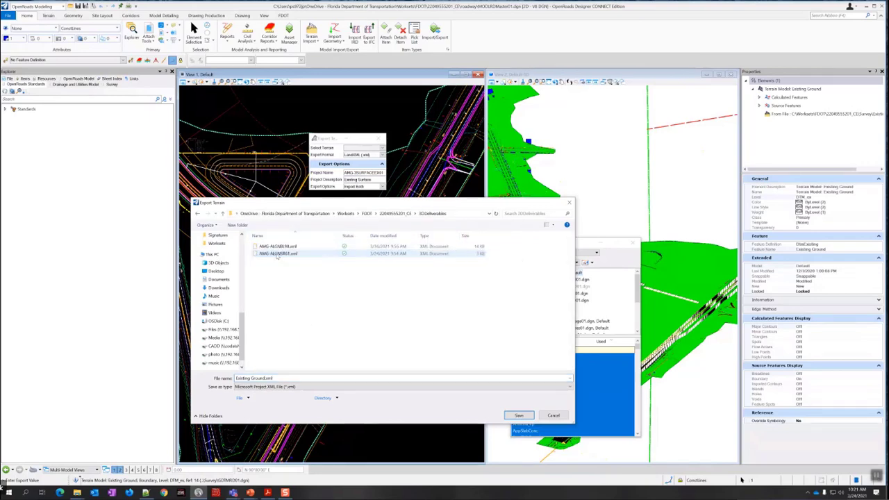
{"action": "left_click", "coordinate": [265, 377]}
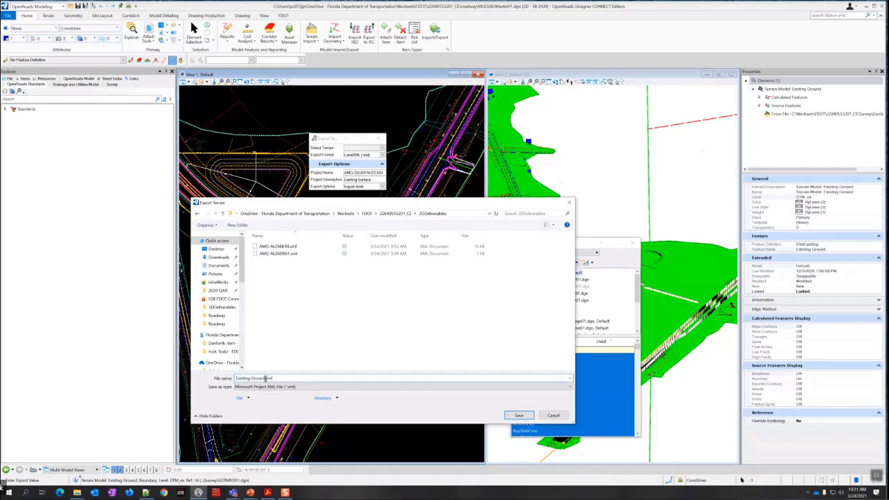
{"action": "left_click_drag", "start_coordinate": [265, 378], "coordinate": [223, 378]}
{"action": "key", "text": "Caps_Lock"}
{"action": "type", "text": "AG"}
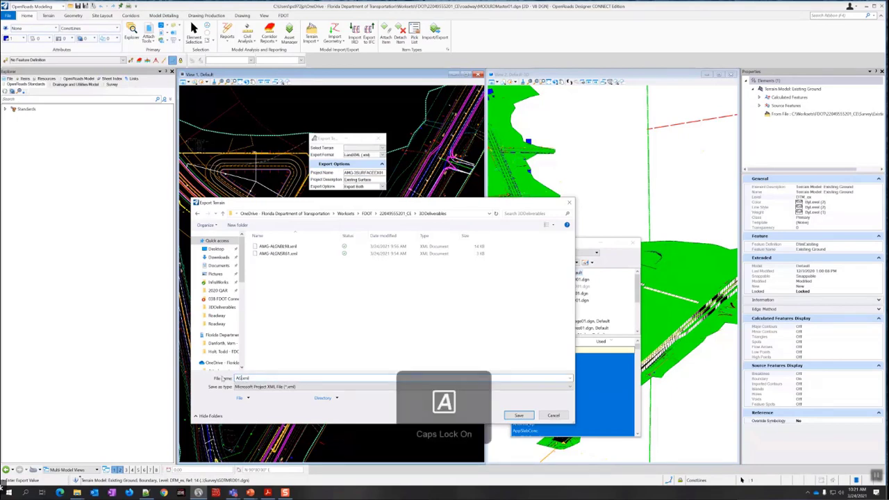
{"action": "type", "text": "MG-"}
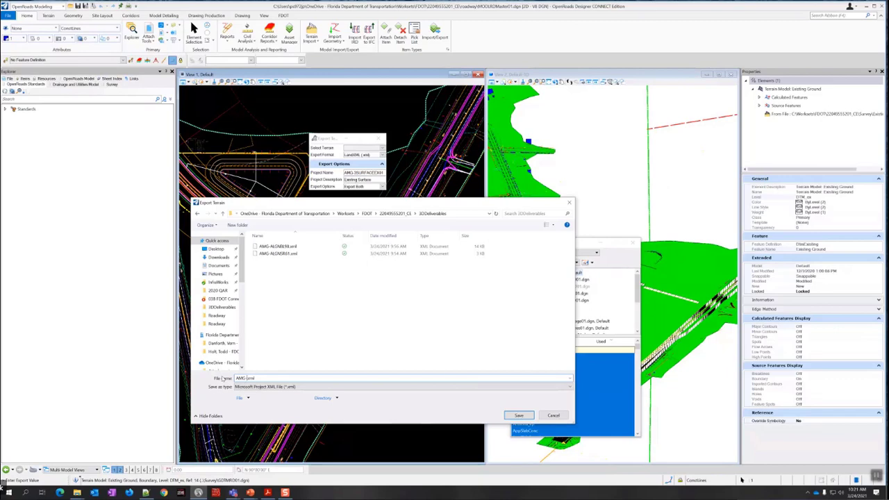
{"action": "type", "text": "3SURFACEEX01"}
{"action": "key", "text": "Caps_Lock"}
{"action": "left_click", "coordinate": [519, 415]}
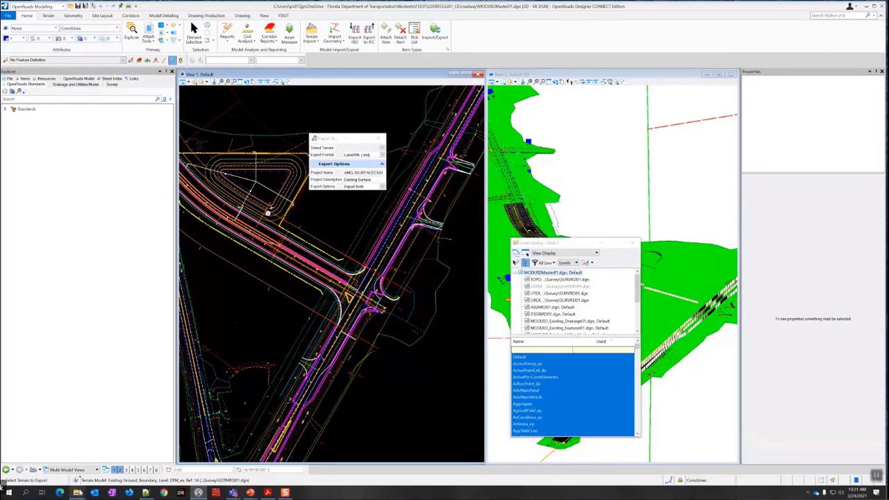
Open the exported AMG-3SURFACEEX01.xml from the 3DDeliverables folder in Notepad++
{"action": "mouse_move", "coordinate": [77, 492]}
{"action": "left_click", "coordinate": [181, 464]}
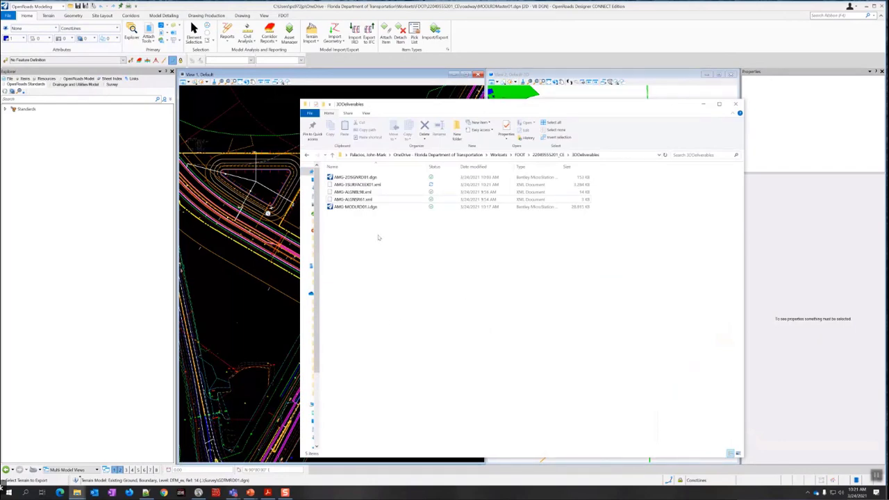
{"action": "left_click", "coordinate": [368, 184]}
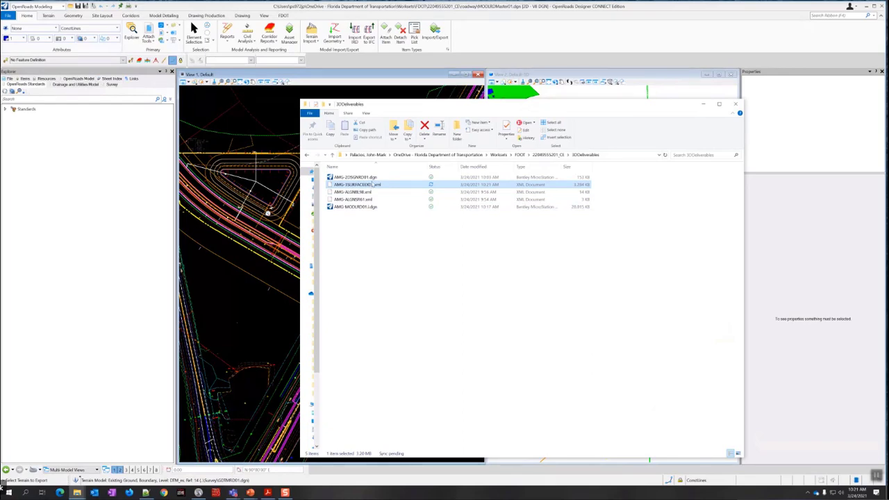
{"action": "right_click", "coordinate": [374, 185]}
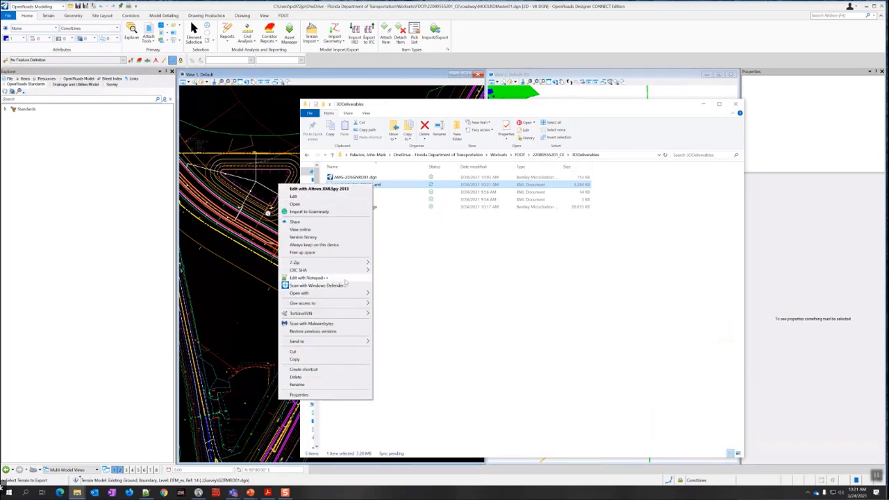
{"action": "left_click", "coordinate": [344, 278]}
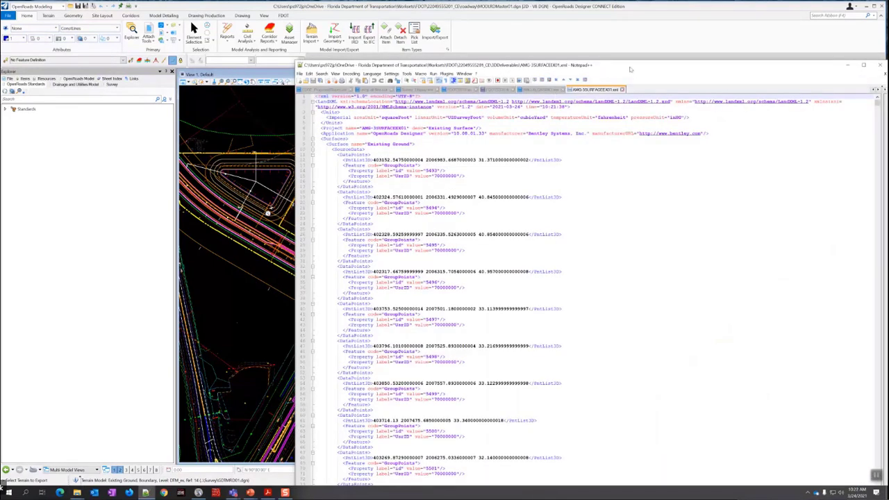
{"action": "left_click_drag", "start_coordinate": [630, 69], "coordinate": [611, 69]}
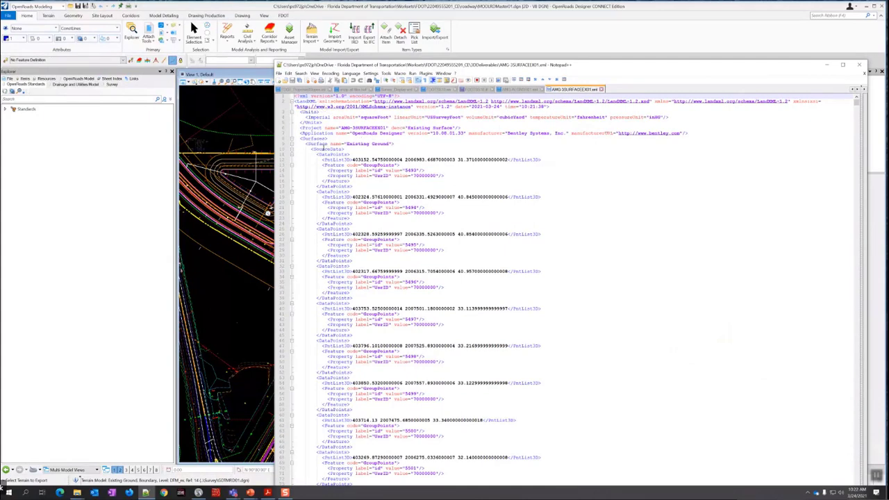
Inspect the Surfaces section of the exported XML, collapsing and expanding it to review its structure
{"action": "left_click", "coordinate": [332, 146]}
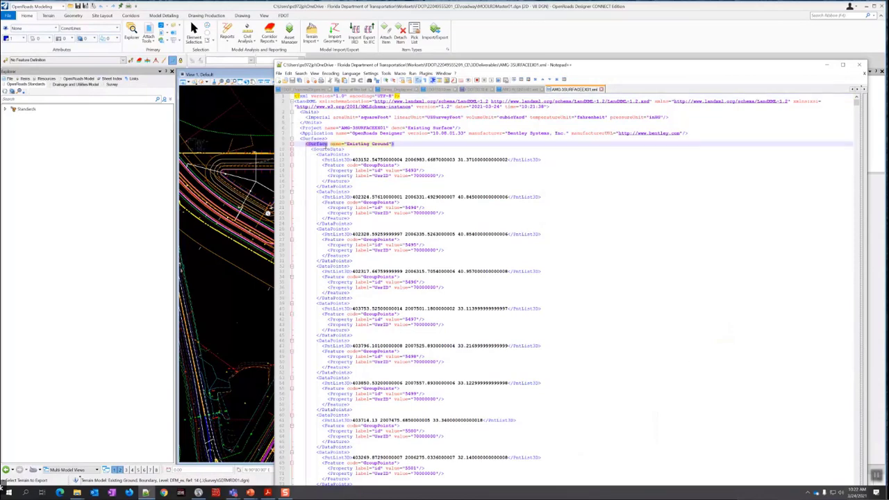
{"action": "left_click", "coordinate": [307, 139]}
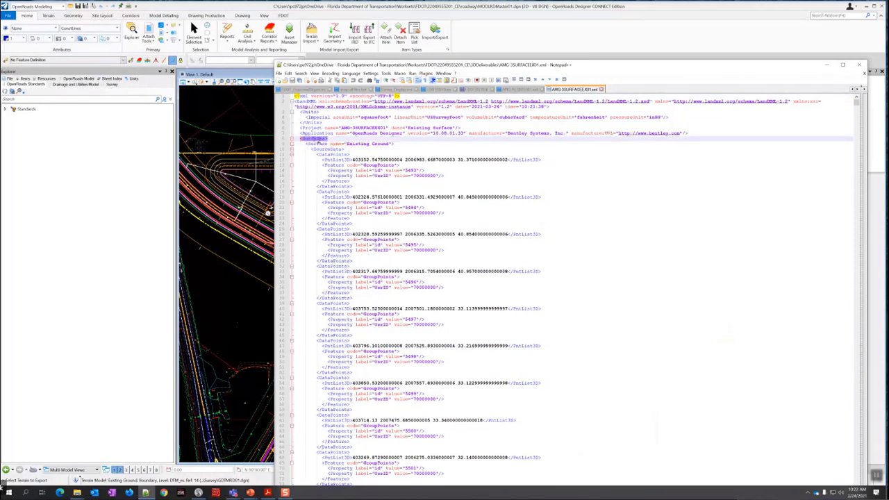
{"action": "left_click", "coordinate": [292, 139]}
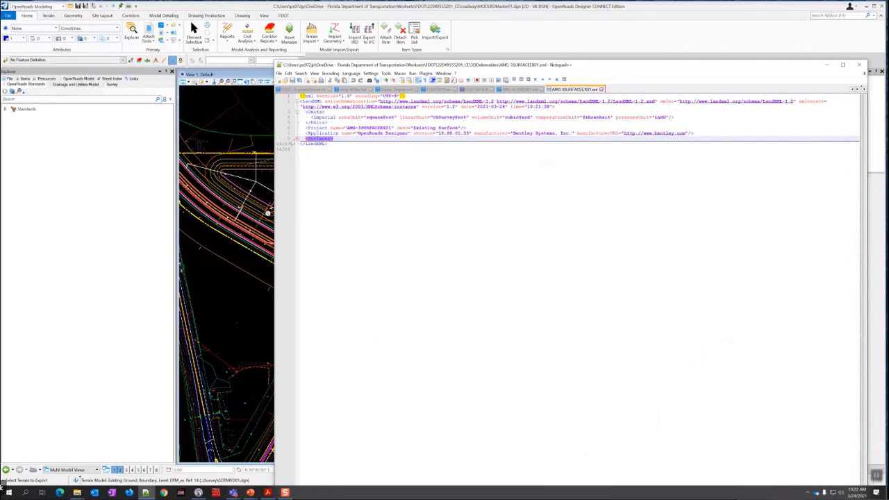
{"action": "left_click", "coordinate": [295, 139]}
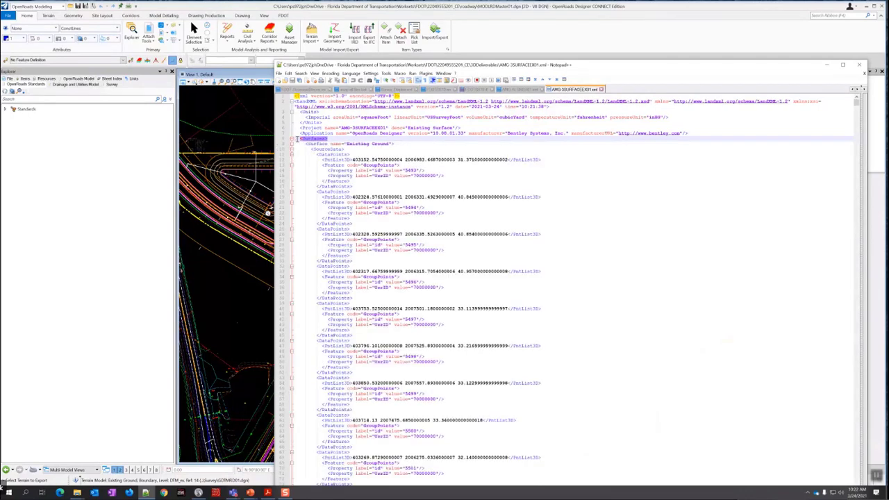
Collapse the Surfaces section of the exported XML and return to the master model in OpenRoads Designer
{"action": "left_click", "coordinate": [292, 139]}
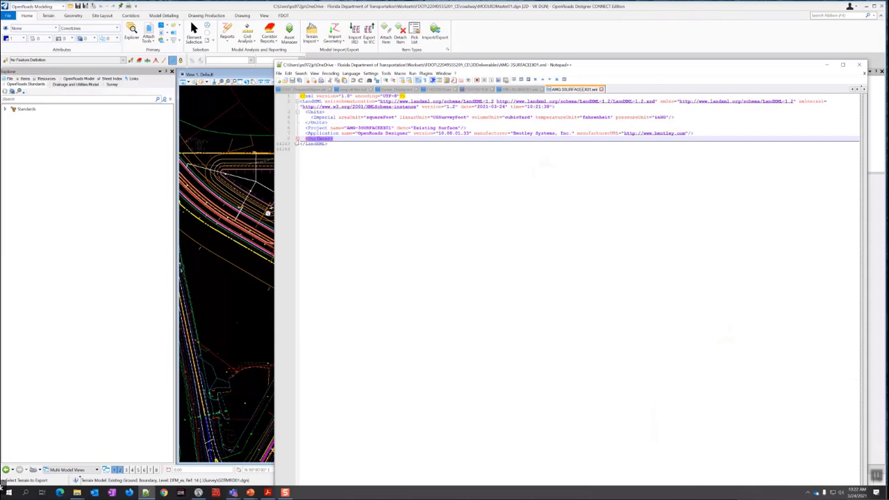
{"action": "left_click", "coordinate": [296, 139]}
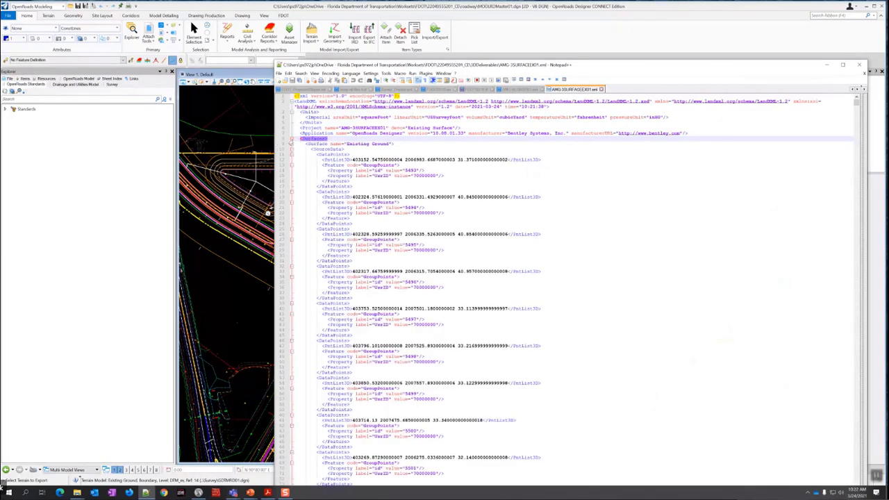
{"action": "left_click", "coordinate": [292, 138]}
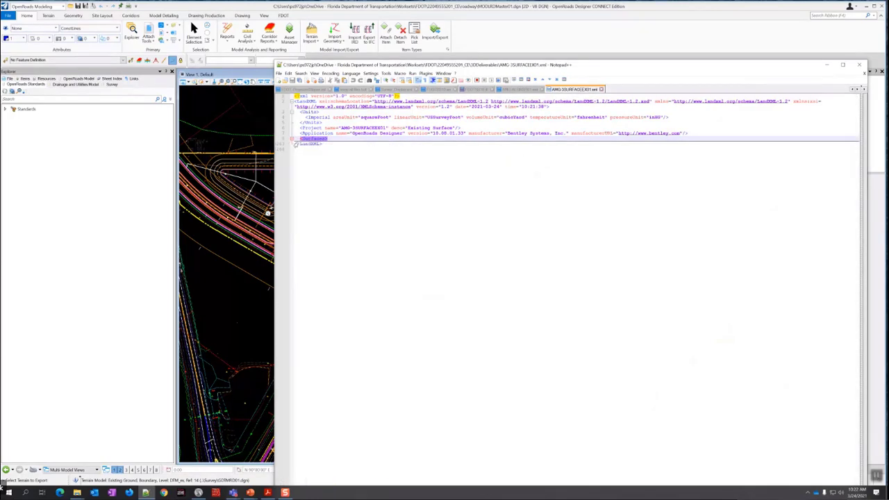
{"action": "left_click", "coordinate": [827, 64]}
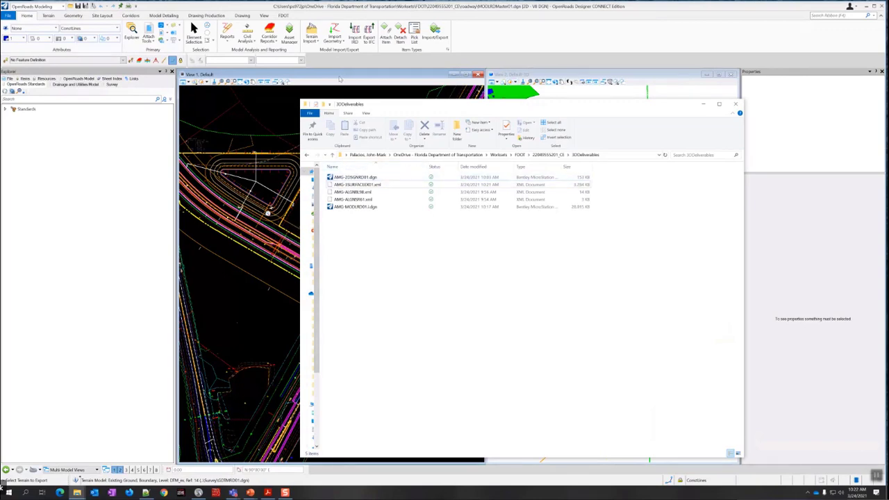
{"action": "left_click", "coordinate": [340, 76]}
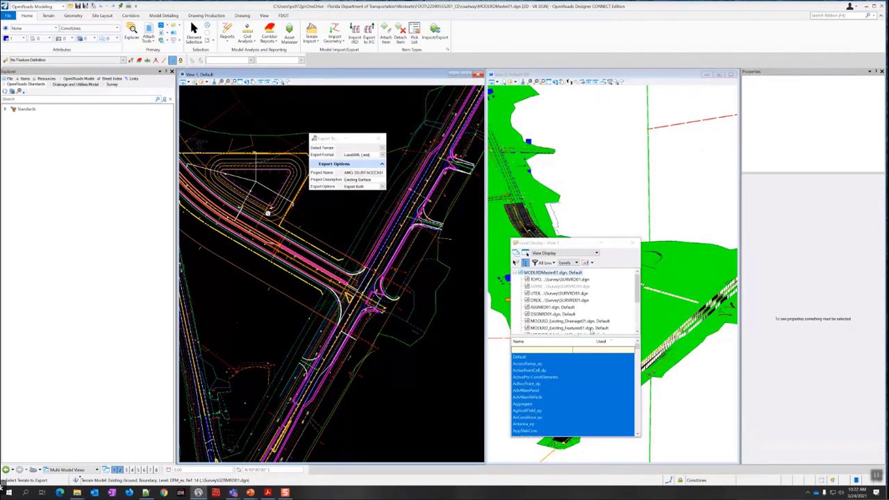
Turn off the display of the SURVRD01.dgn survey reference in View 2, the Default-3D model
{"action": "left_click_drag", "start_coordinate": [570, 245], "coordinate": [364, 253]}
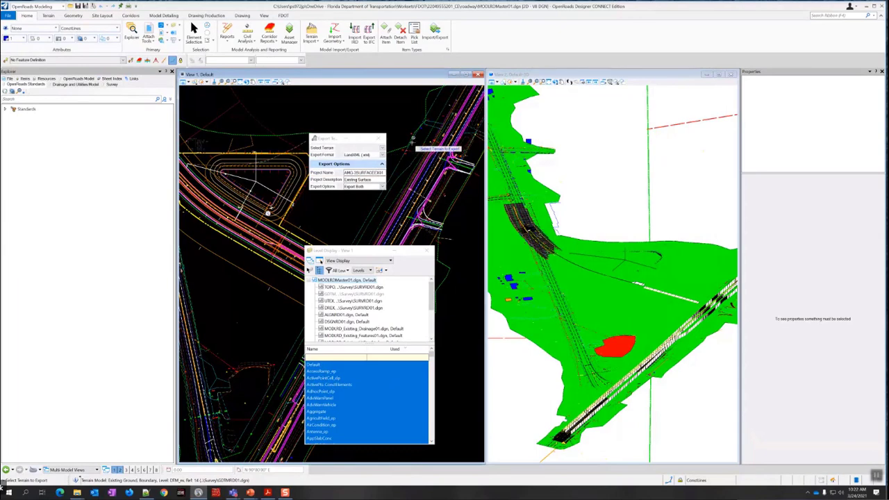
{"action": "left_click", "coordinate": [532, 75]}
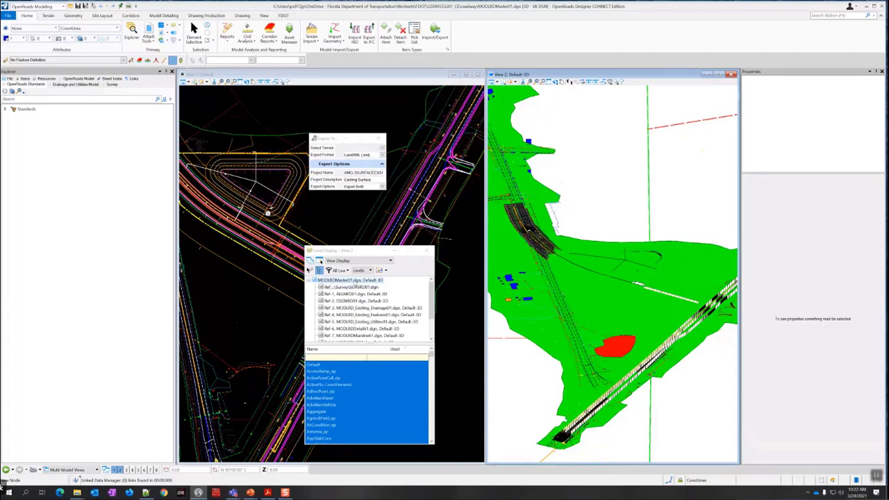
{"action": "left_click_drag", "start_coordinate": [371, 254], "coordinate": [361, 225]}
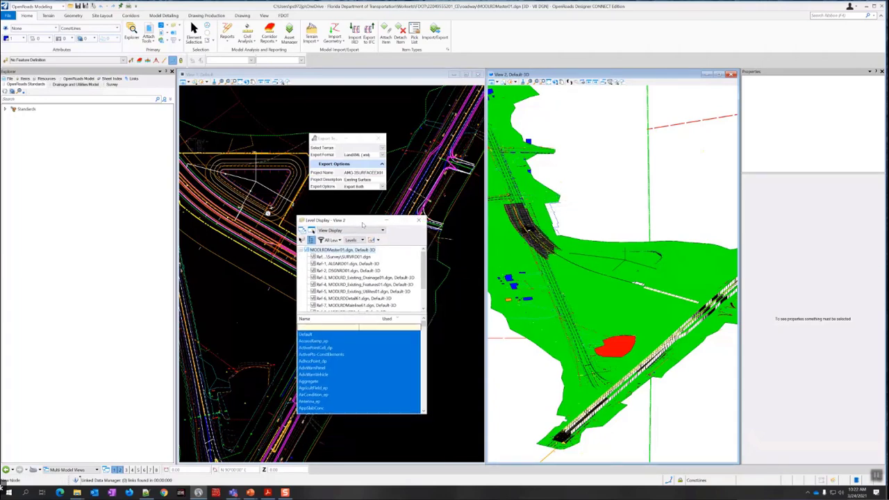
{"action": "right_click", "coordinate": [360, 257]}
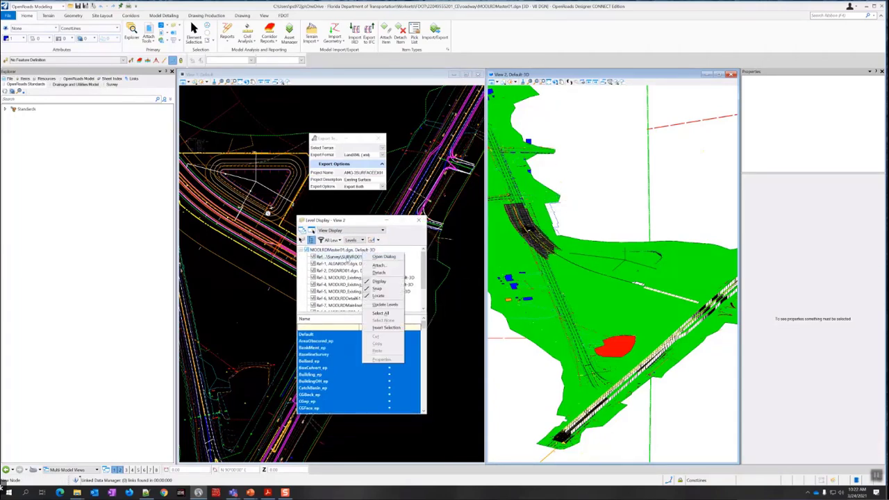
{"action": "left_click", "coordinate": [368, 281]}
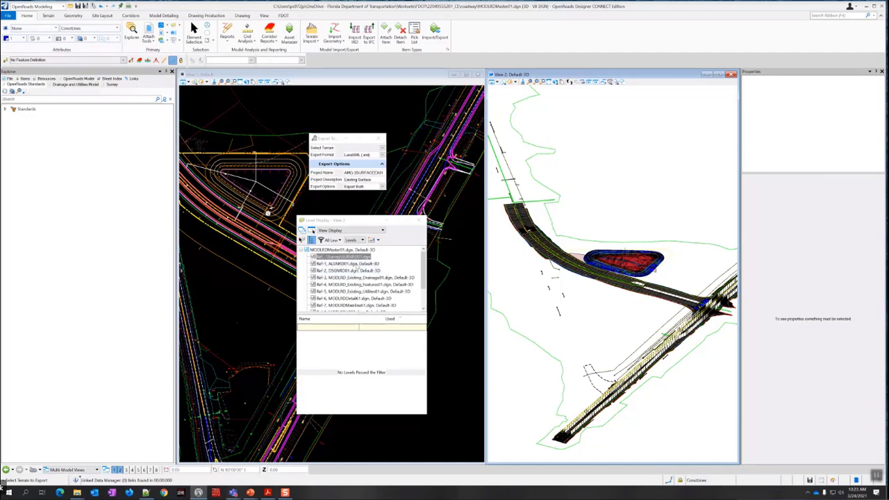
Turn off the display of the ALGNRD01.dgn alignment reference in View 2 and close Level Display
{"action": "right_click", "coordinate": [359, 266]}
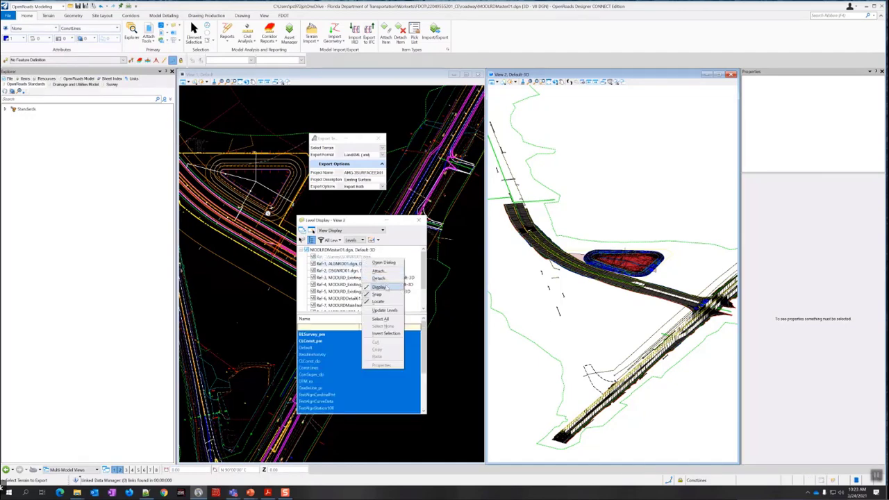
{"action": "left_click", "coordinate": [387, 289]}
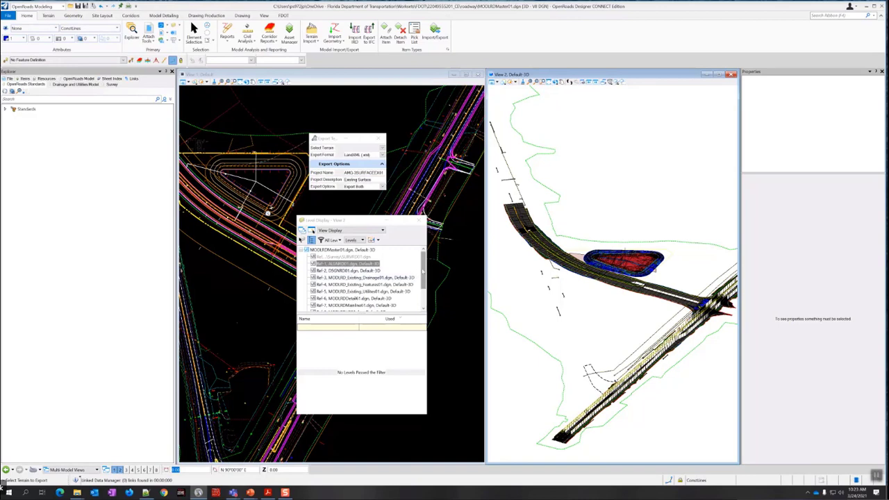
{"action": "left_click", "coordinate": [418, 220]}
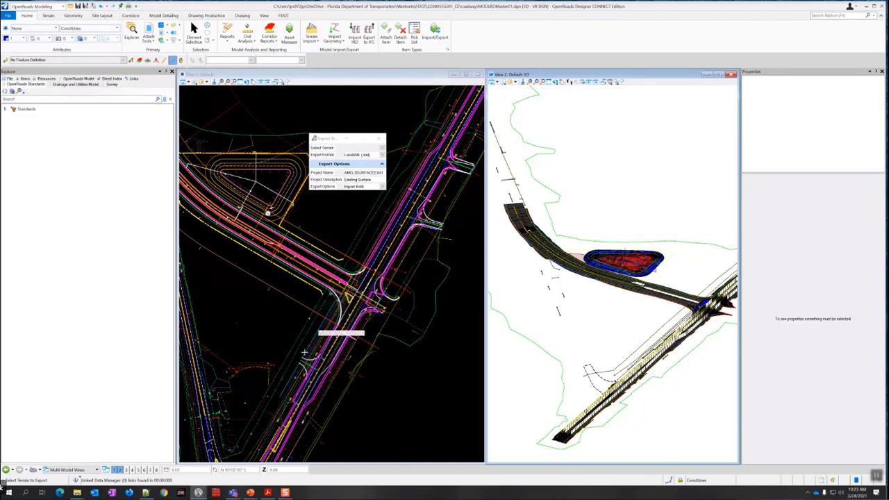
Reopen Level Display with its full reference list showing and turn off the DSGNRD01.dgn reference in View 2
{"action": "left_click", "coordinate": [174, 28]}
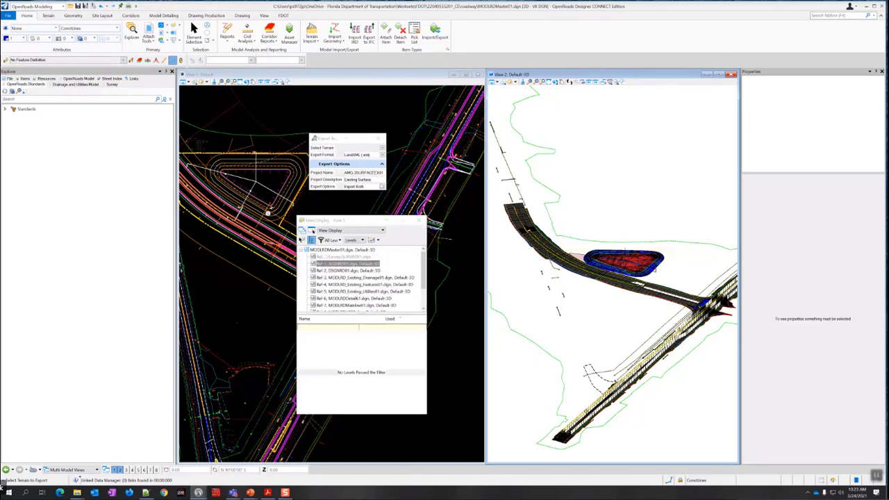
{"action": "left_click_drag", "start_coordinate": [379, 216], "coordinate": [372, 156]}
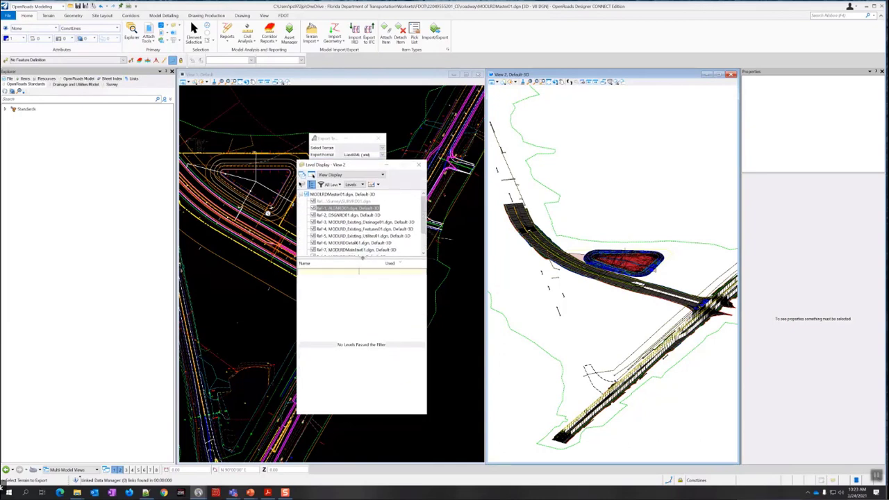
{"action": "left_click_drag", "start_coordinate": [368, 260], "coordinate": [368, 290]}
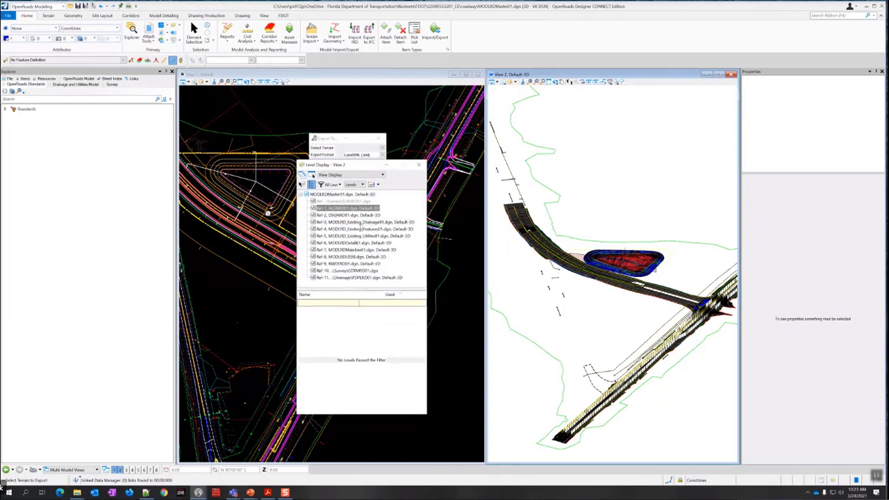
{"action": "left_click", "coordinate": [355, 215]}
{"action": "right_click", "coordinate": [356, 216]}
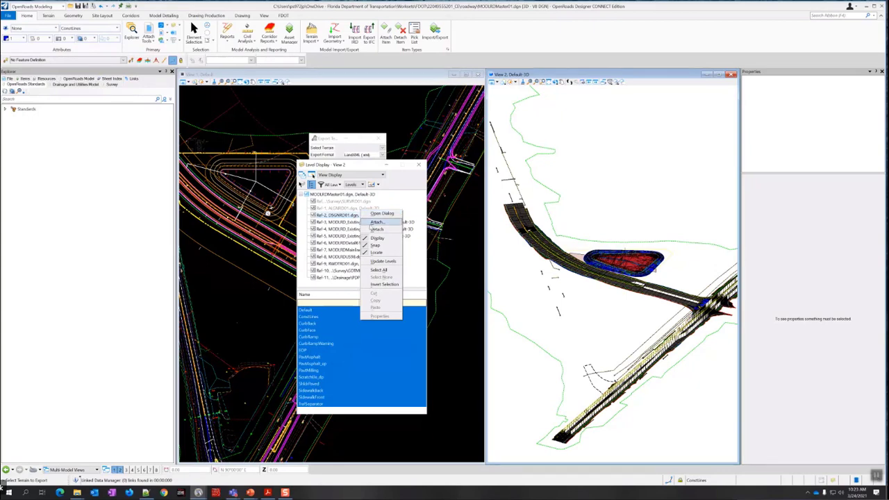
{"action": "left_click", "coordinate": [377, 238]}
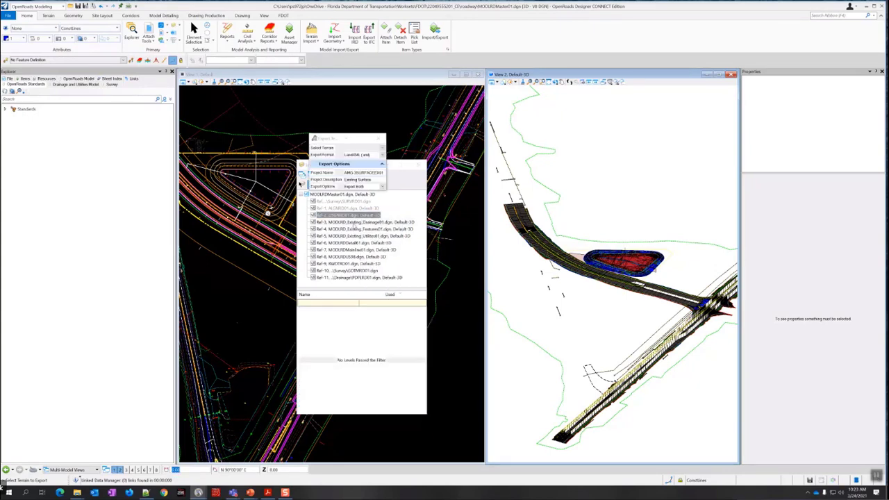
Compare the levels of the MODLRD_Existing_Drainage01.dgn and MODLRD_Existing_Features01.dgn references, and open the level display options for the existing features
{"action": "left_click", "coordinate": [354, 223]}
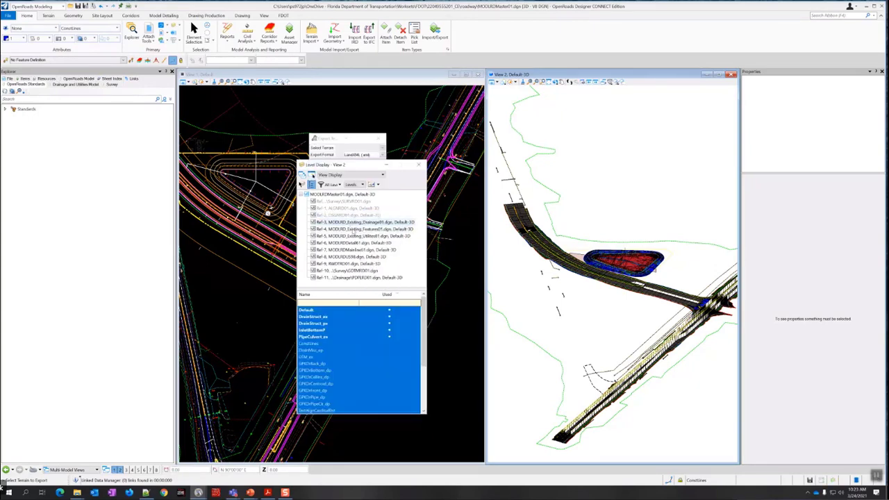
{"action": "left_click", "coordinate": [356, 230]}
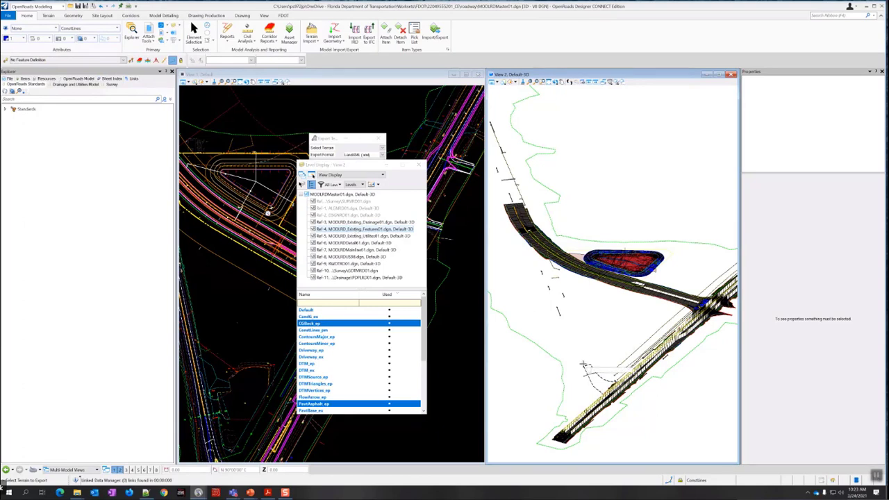
{"action": "left_click", "coordinate": [376, 224]}
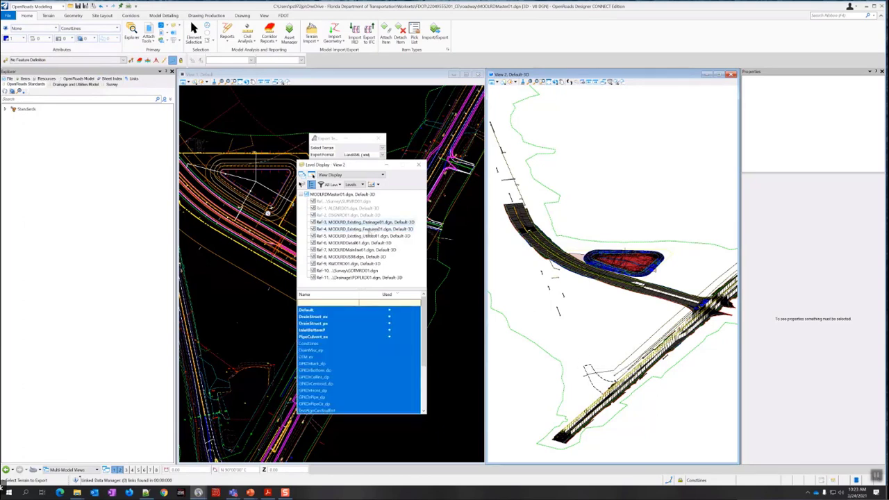
{"action": "left_click", "coordinate": [370, 230]}
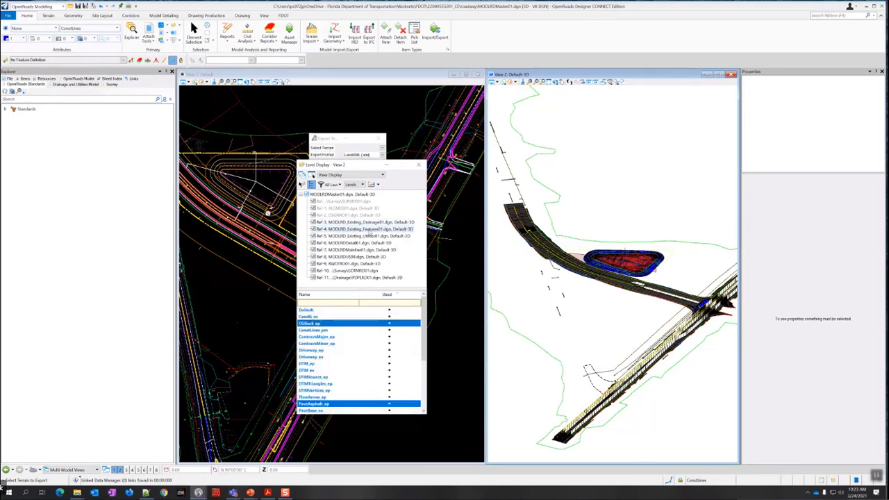
{"action": "right_click", "coordinate": [344, 357]}
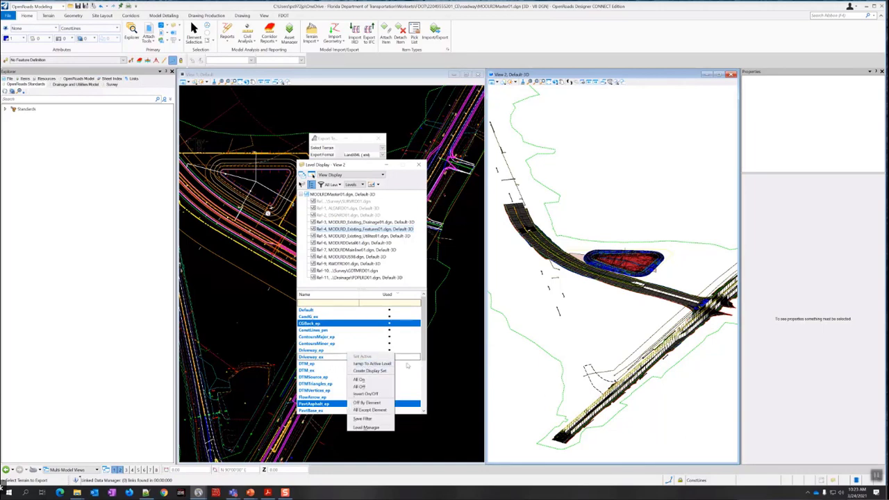
Turn off the display of the MODLRD_Existing_Features01.dgn and MODLRD_Existing_Drainage01.dgn references in View 2
{"action": "left_click", "coordinate": [424, 347]}
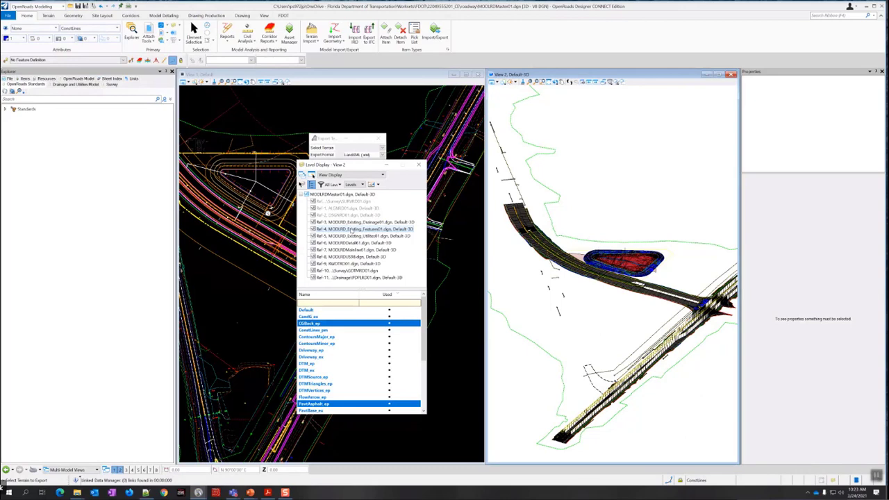
{"action": "right_click", "coordinate": [351, 229]}
{"action": "left_click", "coordinate": [375, 252]}
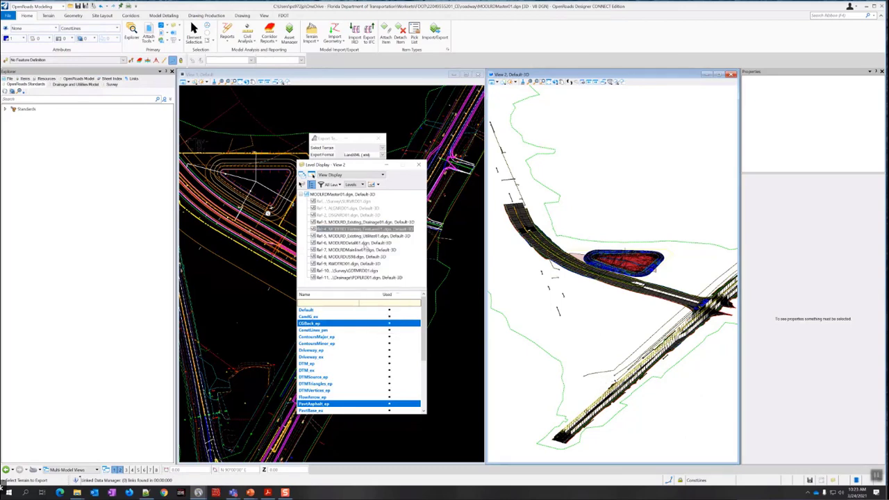
{"action": "right_click", "coordinate": [353, 223]}
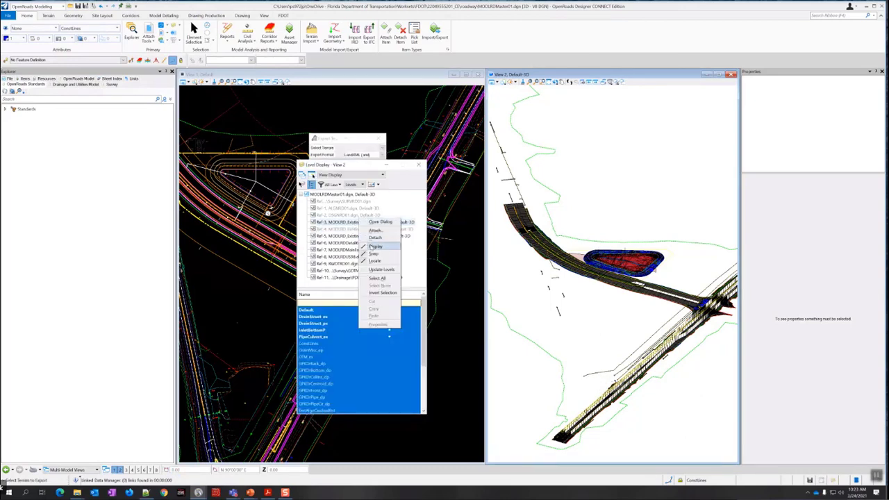
{"action": "left_click", "coordinate": [375, 246]}
Turn off the display of the existing utilities reference (Ref-5) in View 2
{"action": "left_click", "coordinate": [351, 237]}
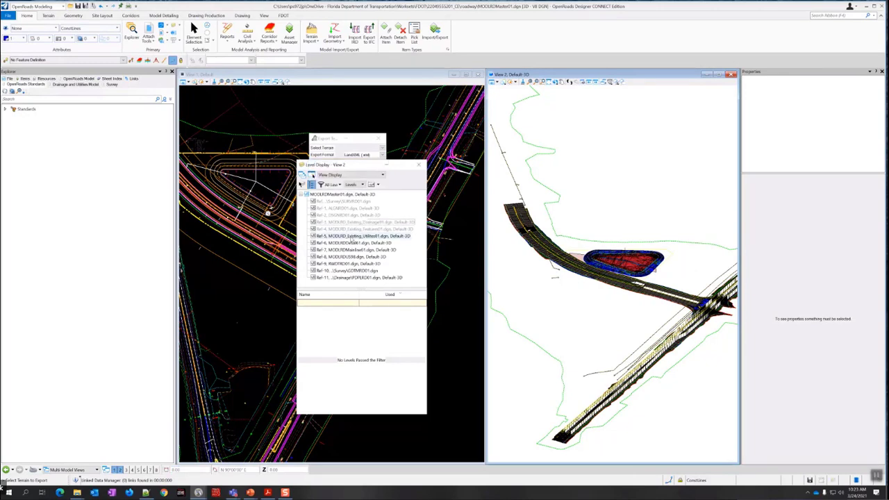
{"action": "left_click", "coordinate": [360, 223]}
{"action": "scroll", "coordinate": [543, 262], "scroll_direction": "up", "scroll_amount": 5}
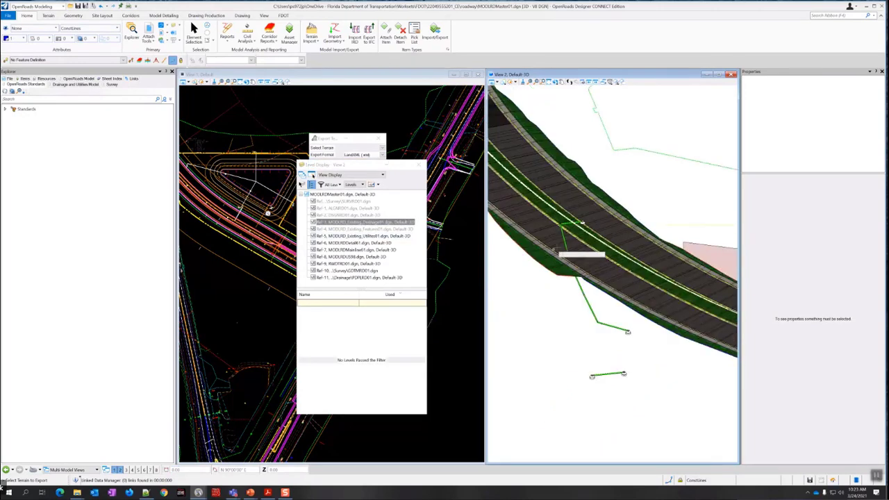
{"action": "left_click", "coordinate": [361, 237]}
{"action": "right_click", "coordinate": [361, 237]}
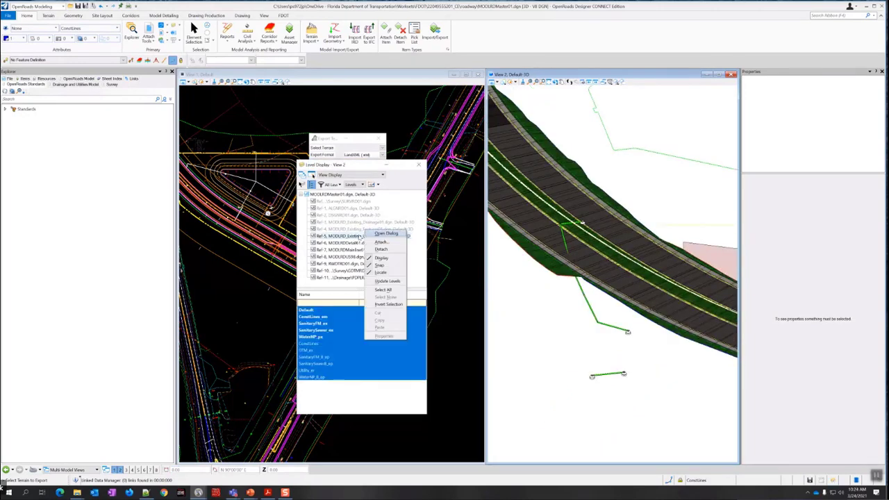
{"action": "left_click", "coordinate": [376, 252]}
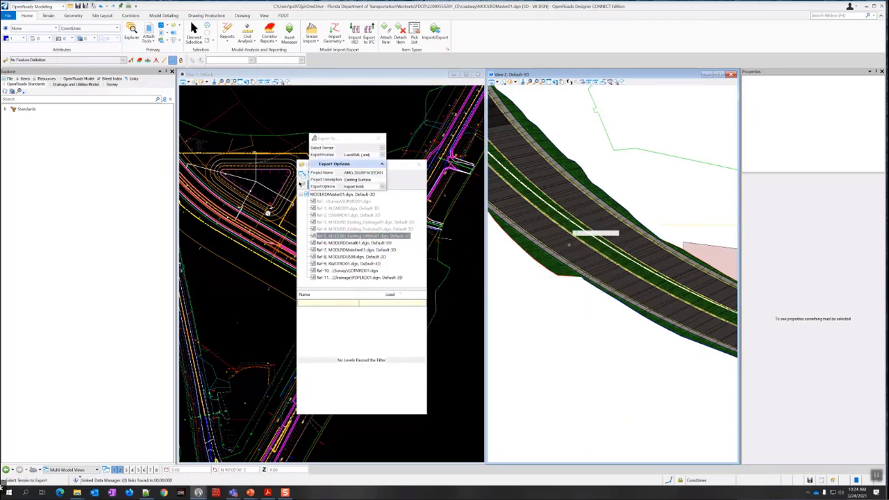
{"action": "scroll", "coordinate": [566, 261], "scroll_direction": "down", "scroll_amount": 5}
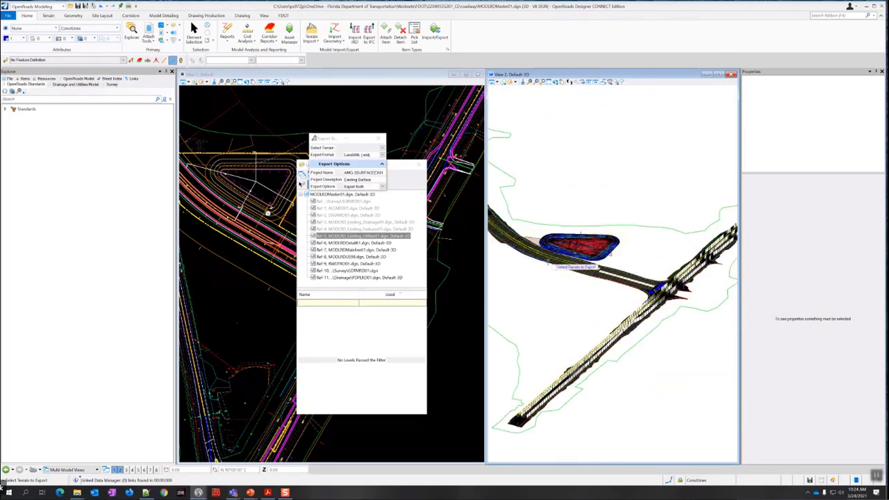
{"action": "middle_click_drag", "start_coordinate": [542, 280], "coordinate": [595, 289]}
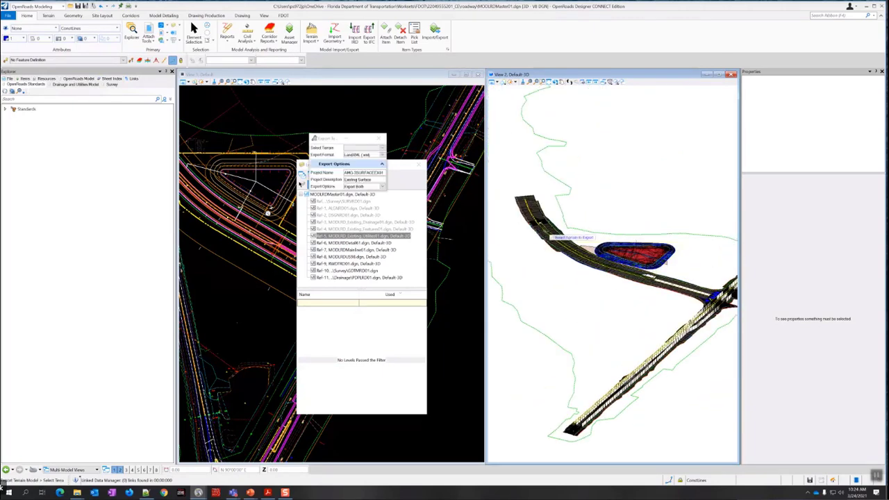
Turn off the display of the RWDTRD01.dgn (Ref-9) and GDTMRD01.dgn (Ref-10) references in View 2
{"action": "left_click", "coordinate": [362, 242]}
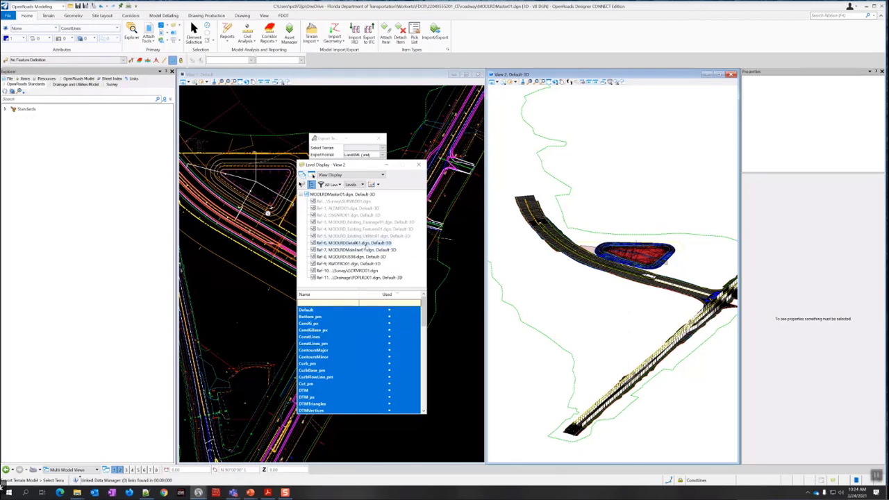
{"action": "left_click", "coordinate": [355, 264]}
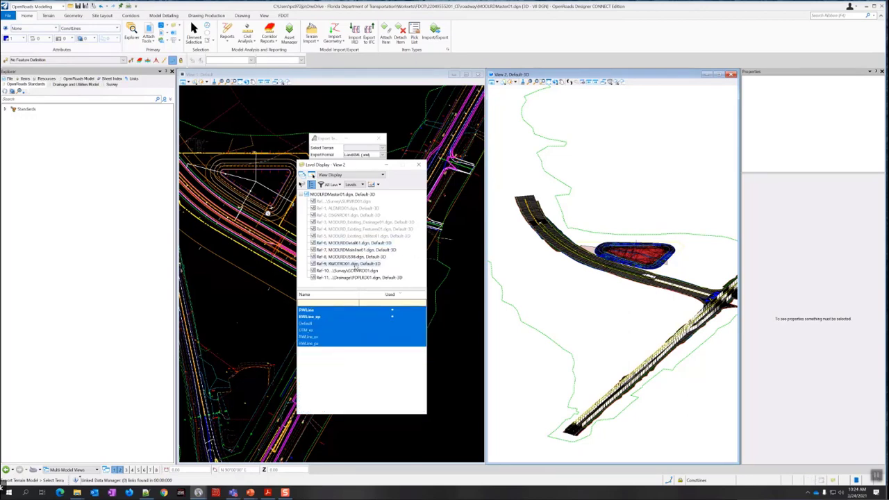
{"action": "right_click", "coordinate": [355, 266]}
{"action": "left_click", "coordinate": [370, 287]}
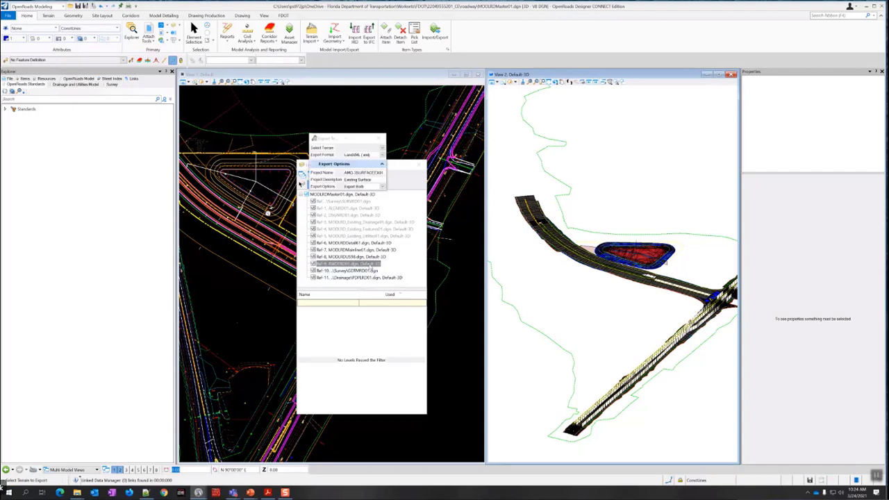
{"action": "left_click", "coordinate": [359, 271]}
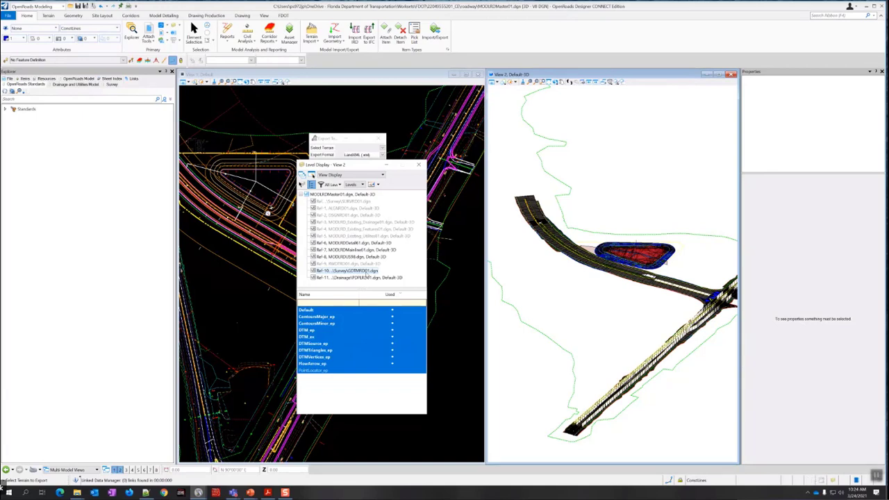
{"action": "right_click", "coordinate": [367, 274]}
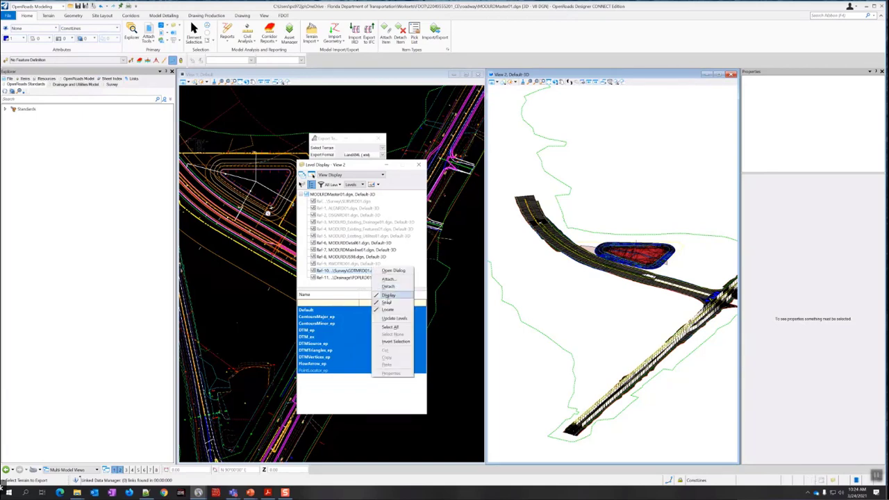
{"action": "left_click", "coordinate": [382, 293]}
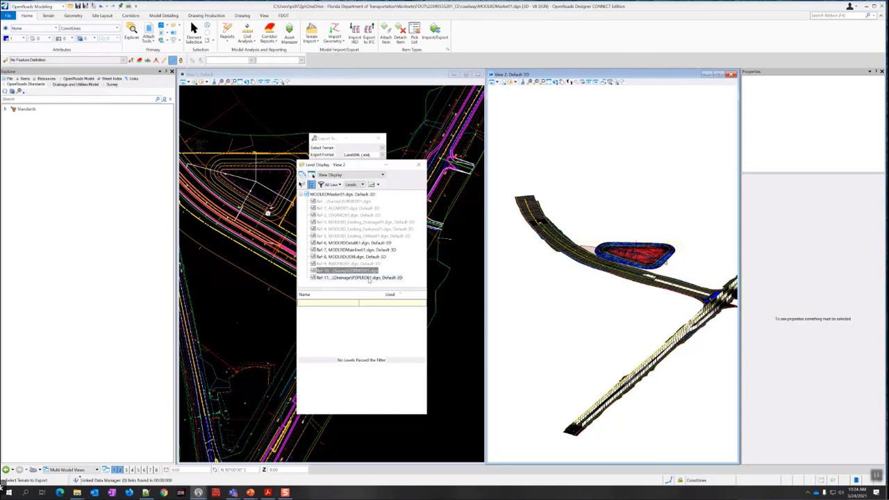
Select the drainage pond reference (Ref-11) in the level display and switch from terrain export to Element Selection
{"action": "left_click", "coordinate": [354, 277]}
{"action": "scroll", "coordinate": [663, 255], "scroll_direction": "up", "scroll_amount": 5}
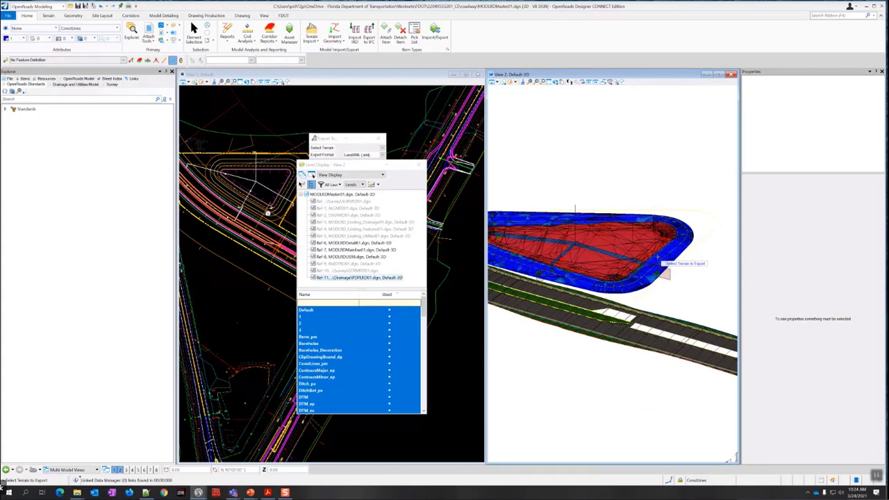
{"action": "scroll", "coordinate": [661, 268], "scroll_direction": "down", "scroll_amount": 2}
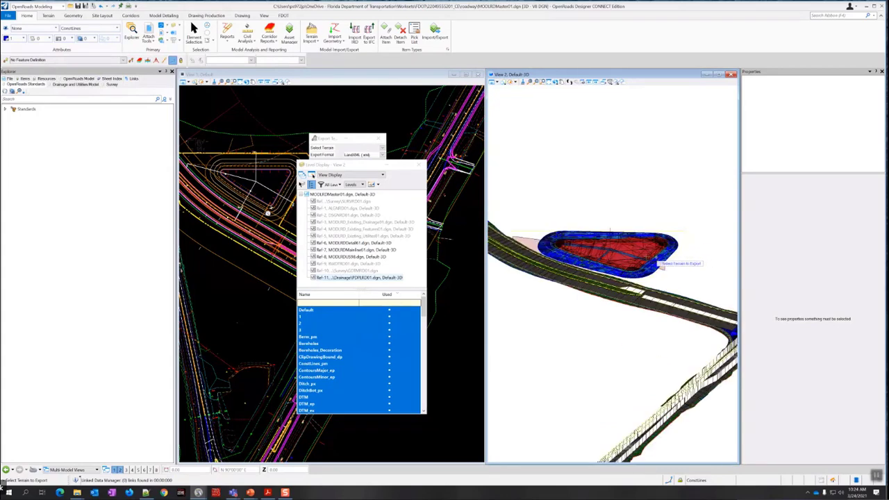
{"action": "left_click", "coordinate": [193, 32]}
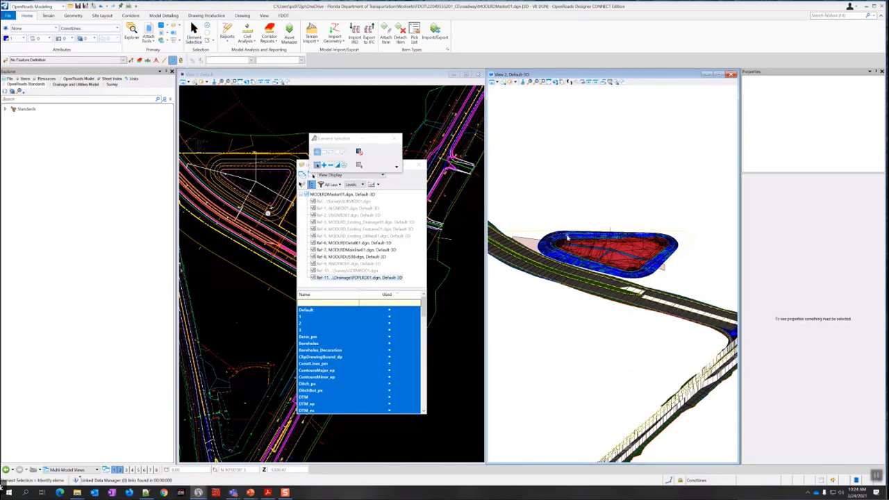
Examine the pond surface in the 3D view, including its slopes and the edge along the adjacent roadway
{"action": "scroll", "coordinate": [566, 237], "scroll_direction": "down", "scroll_amount": 4}
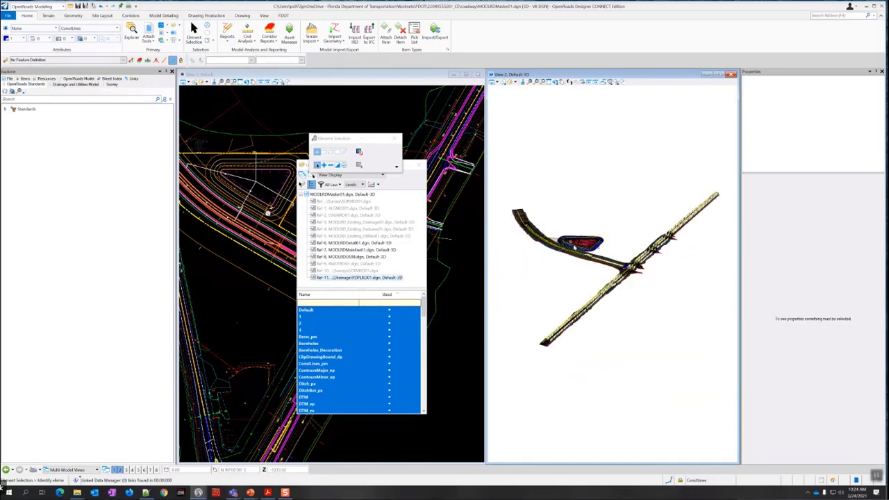
{"action": "scroll", "coordinate": [586, 248], "scroll_direction": "up", "scroll_amount": 4}
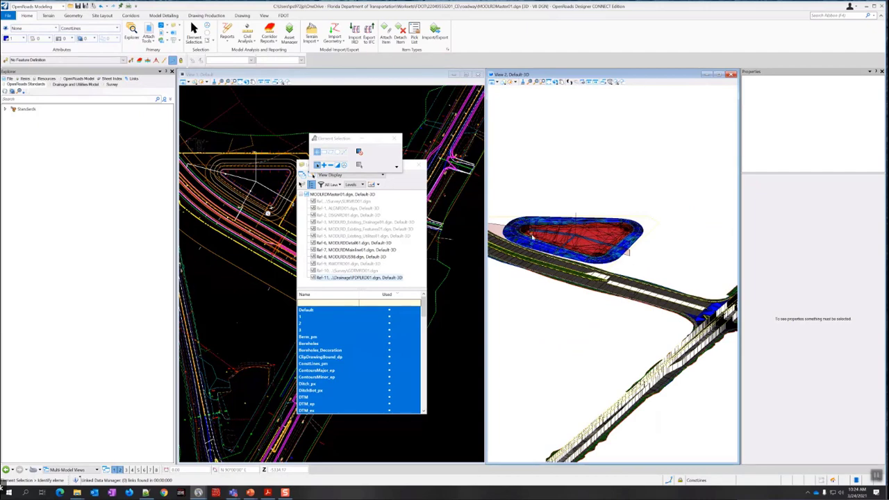
{"action": "scroll", "coordinate": [594, 259], "scroll_direction": "up", "scroll_amount": 3}
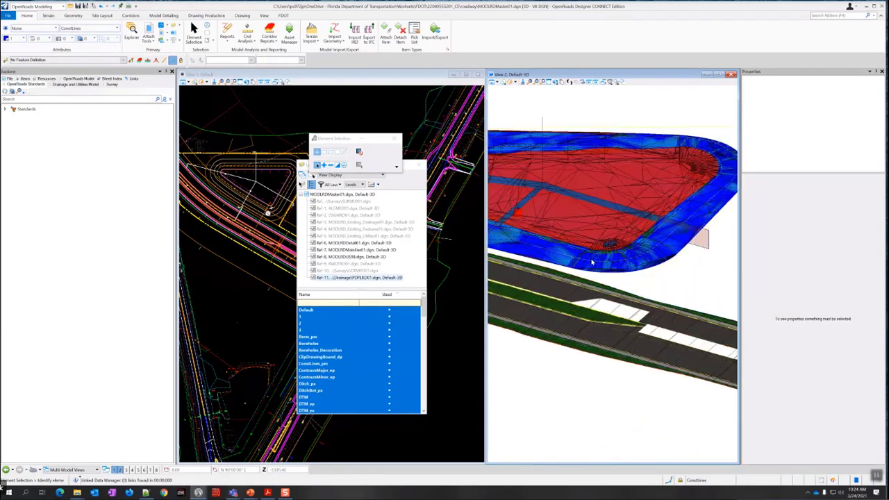
{"action": "scroll", "coordinate": [592, 260], "scroll_direction": "down", "scroll_amount": 3}
{"action": "middle_click_drag", "start_coordinate": [611, 266], "coordinate": [639, 285]}
{"action": "scroll", "coordinate": [539, 254], "scroll_direction": "up", "scroll_amount": 3}
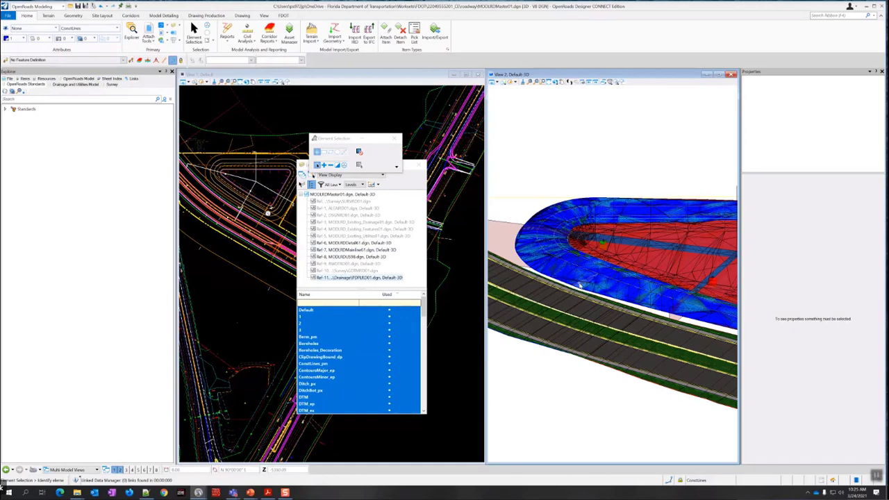
{"action": "scroll", "coordinate": [580, 286], "scroll_direction": "down", "scroll_amount": 5}
{"action": "scroll", "coordinate": [663, 308], "scroll_direction": "up", "scroll_amount": 2}
{"action": "middle_click_drag", "start_coordinate": [687, 291], "coordinate": [664, 318]}
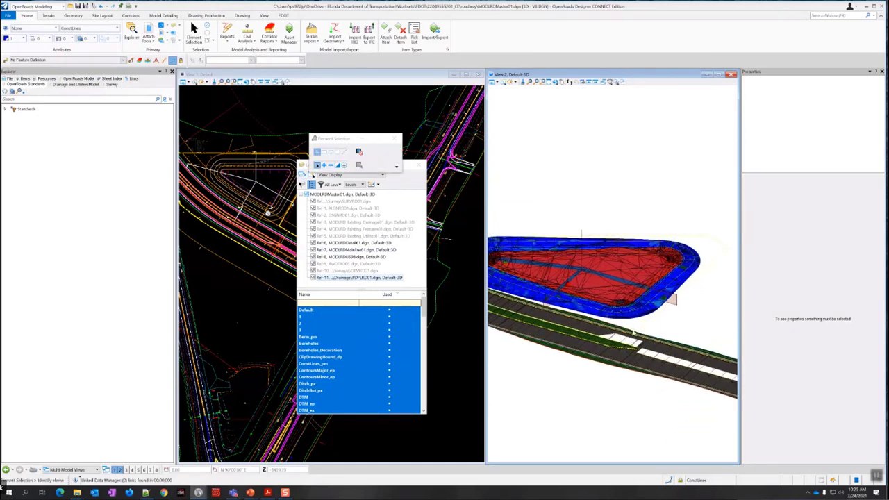
{"action": "scroll", "coordinate": [633, 333], "scroll_direction": "up", "scroll_amount": 5}
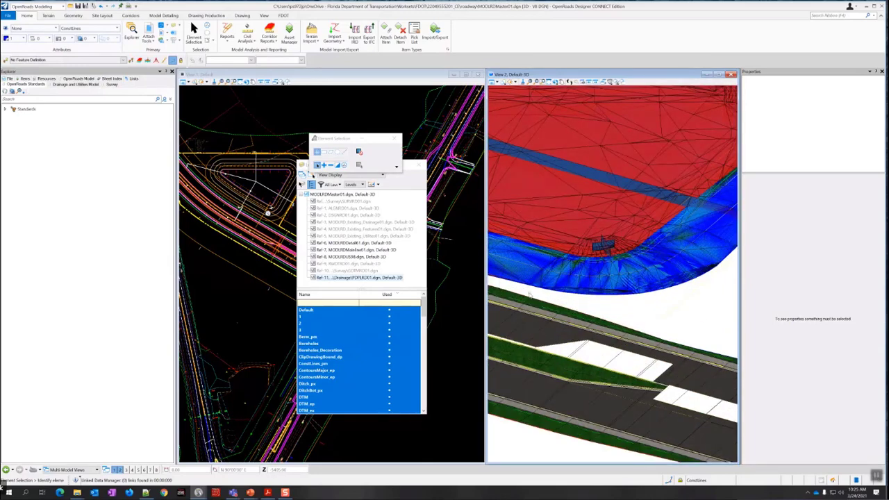
{"action": "middle_click_drag", "start_coordinate": [528, 295], "coordinate": [644, 307], "text": "shift"}
{"action": "scroll", "coordinate": [645, 307], "scroll_direction": "down", "scroll_amount": 3}
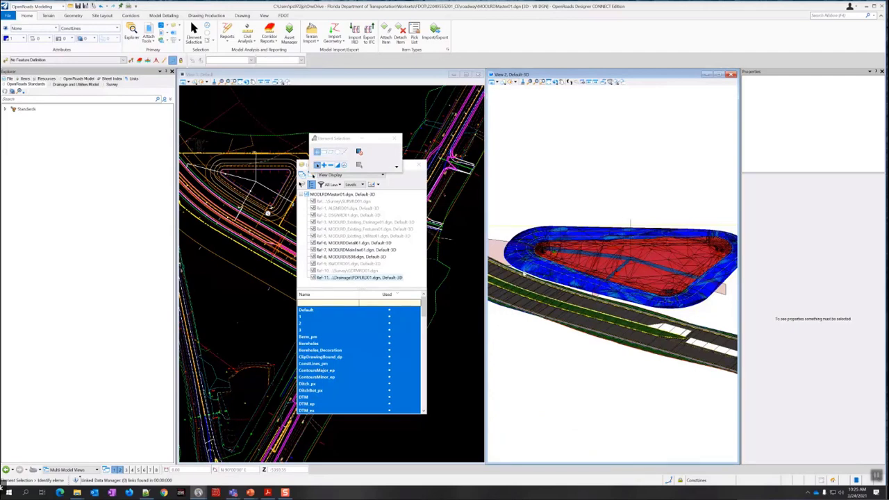
{"action": "scroll", "coordinate": [523, 273], "scroll_direction": "up", "scroll_amount": 3}
{"action": "scroll", "coordinate": [520, 270], "scroll_direction": "down", "scroll_amount": 3}
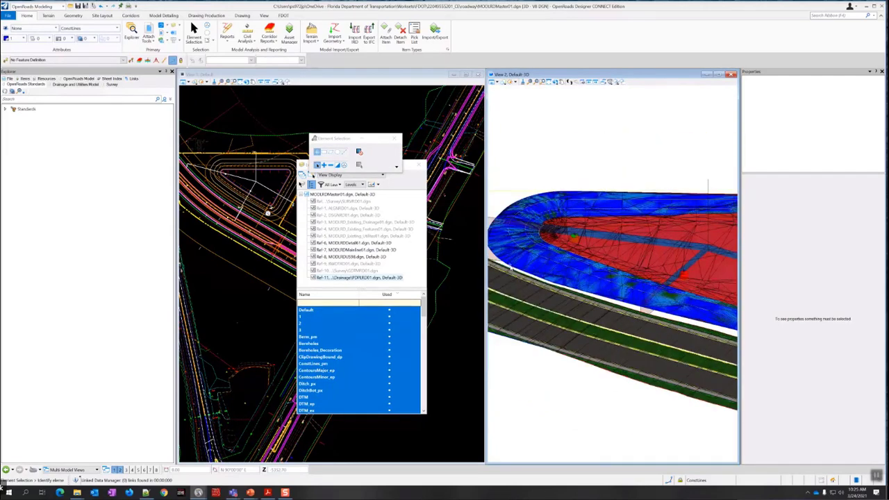
{"action": "middle_click_drag", "start_coordinate": [500, 219], "coordinate": [572, 212], "text": "shift"}
{"action": "scroll", "coordinate": [567, 233], "scroll_direction": "up", "scroll_amount": 3}
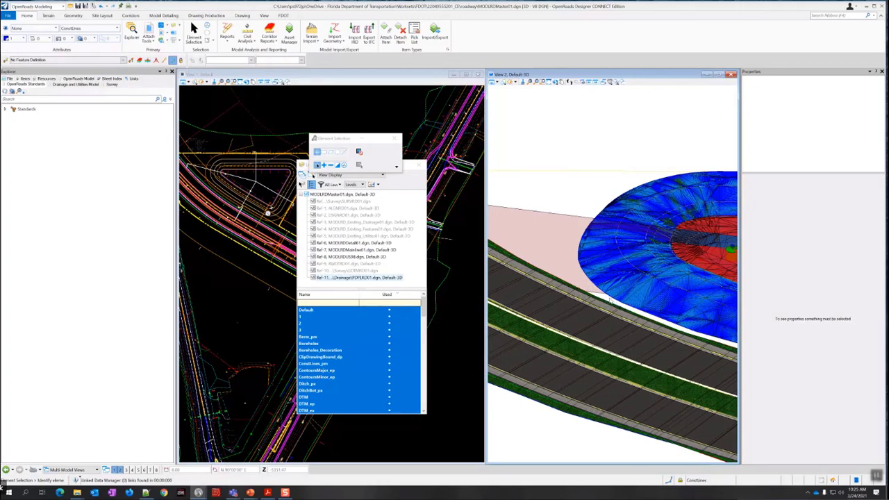
{"action": "middle_click_drag", "start_coordinate": [610, 301], "coordinate": [536, 248]}
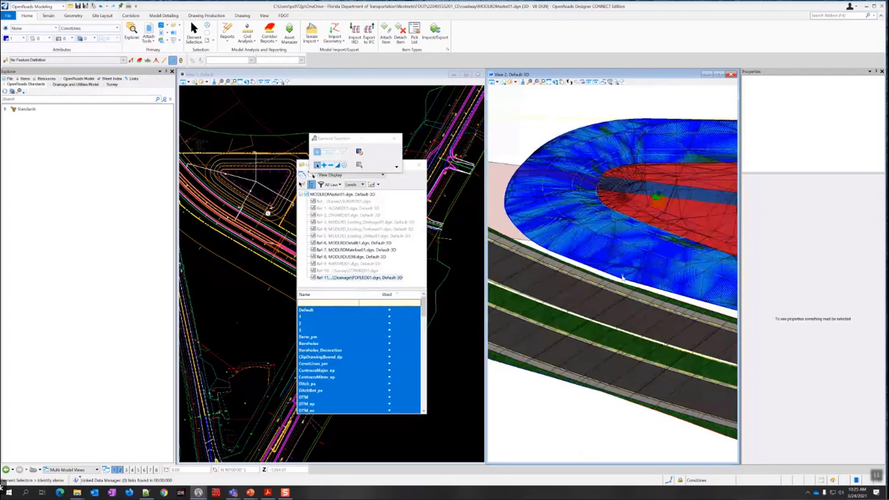
{"action": "scroll", "coordinate": [622, 278], "scroll_direction": "down", "scroll_amount": 3}
{"action": "middle_click_drag", "start_coordinate": [683, 341], "coordinate": [572, 349]}
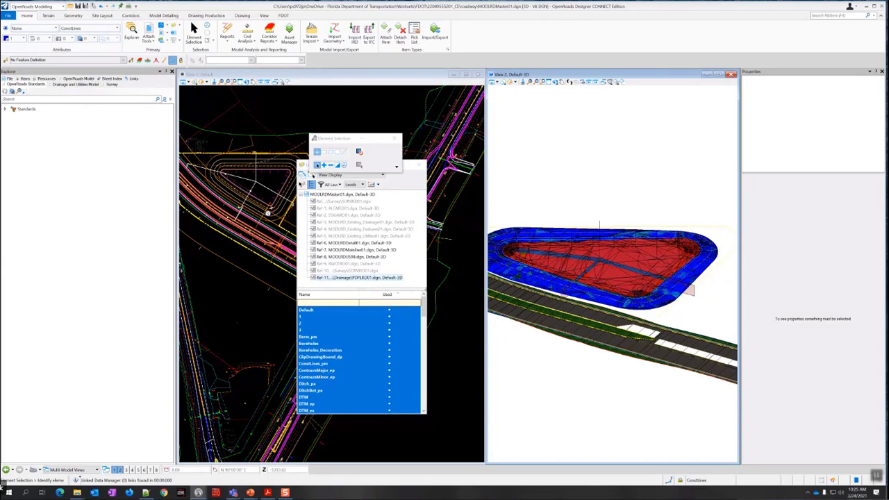
Turn off the display of the drainage pond reference (Ref-11) in View 2
{"action": "right_click", "coordinate": [357, 278]}
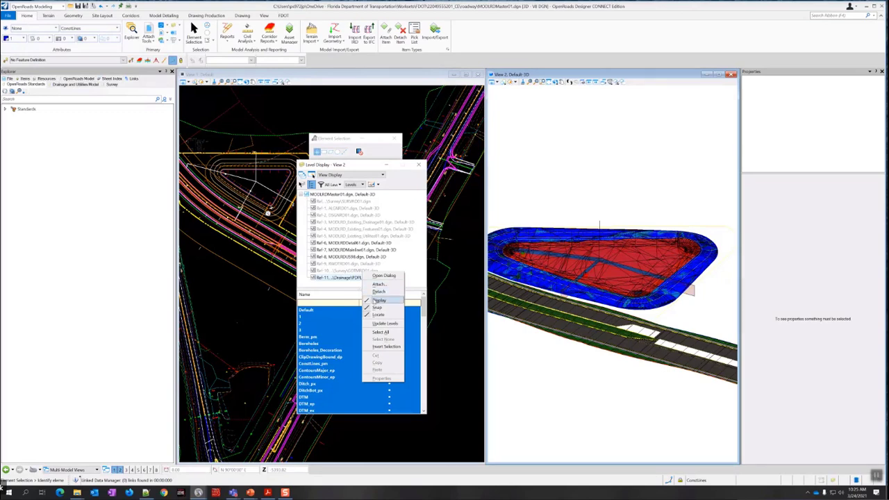
{"action": "left_click", "coordinate": [379, 300]}
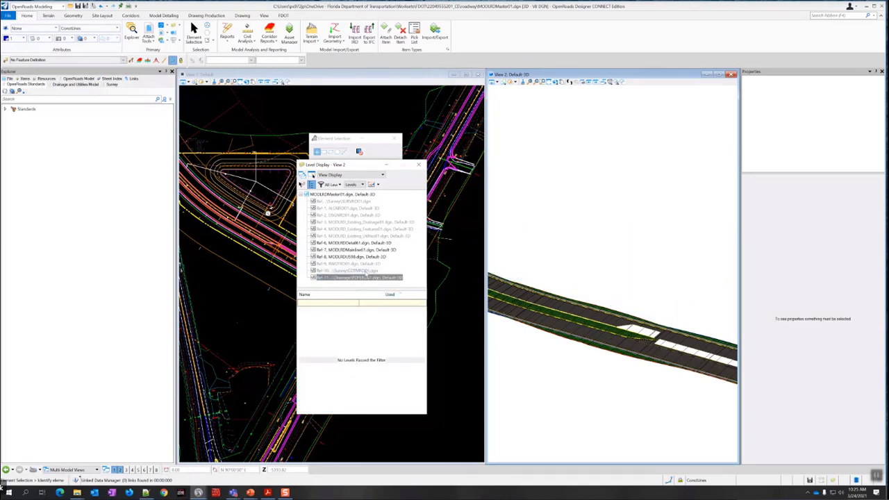
{"action": "left_click", "coordinate": [365, 271]}
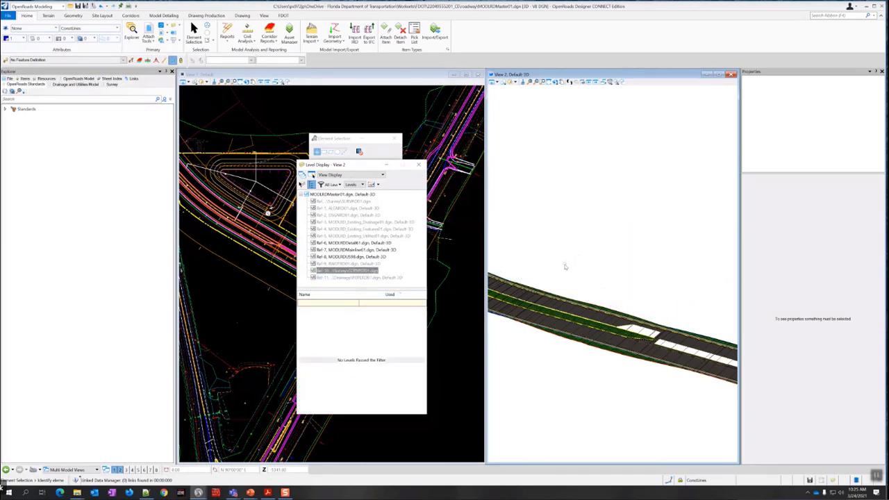
Inspect the displayed roadway corridors and their intersection in the 3D view
{"action": "scroll", "coordinate": [565, 266], "scroll_direction": "down", "scroll_amount": 3}
{"action": "scroll", "coordinate": [565, 267], "scroll_direction": "up", "scroll_amount": 3}
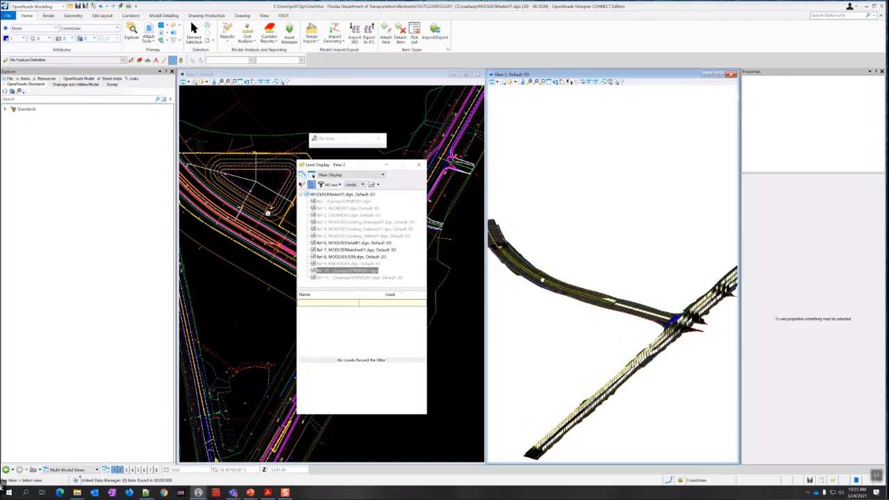
{"action": "middle_click_drag", "start_coordinate": [671, 357], "coordinate": [521, 299]}
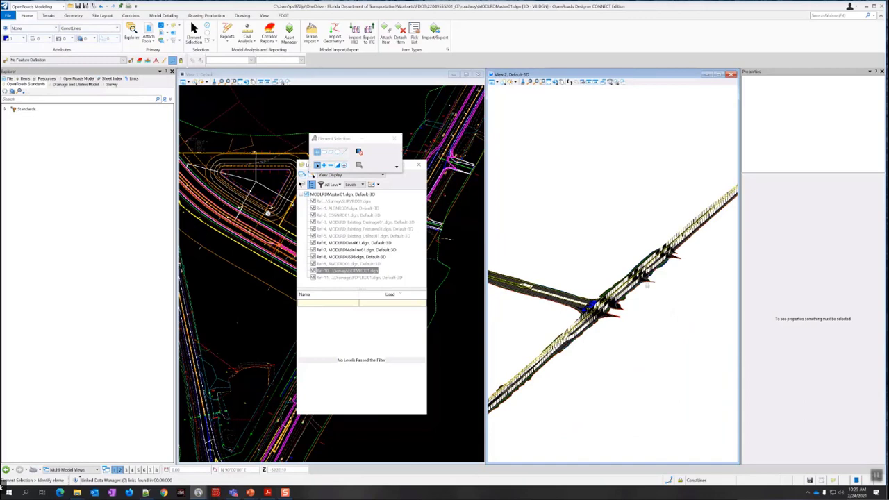
{"action": "scroll", "coordinate": [647, 285], "scroll_direction": "up", "scroll_amount": 5}
{"action": "scroll", "coordinate": [665, 283], "scroll_direction": "down", "scroll_amount": 5}
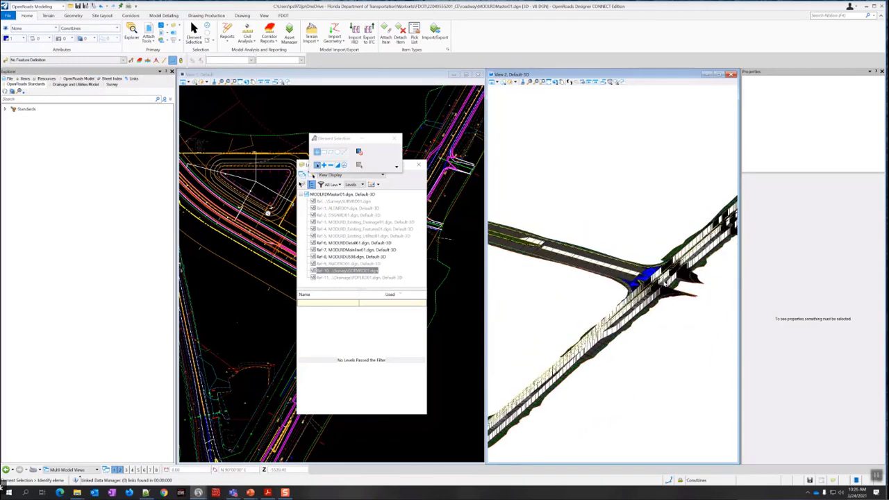
List the levels of the MODLRDDetail01 roadway reference (Ref-6) in the View 2 level display
{"action": "middle_click_drag", "start_coordinate": [696, 273], "coordinate": [633, 340]}
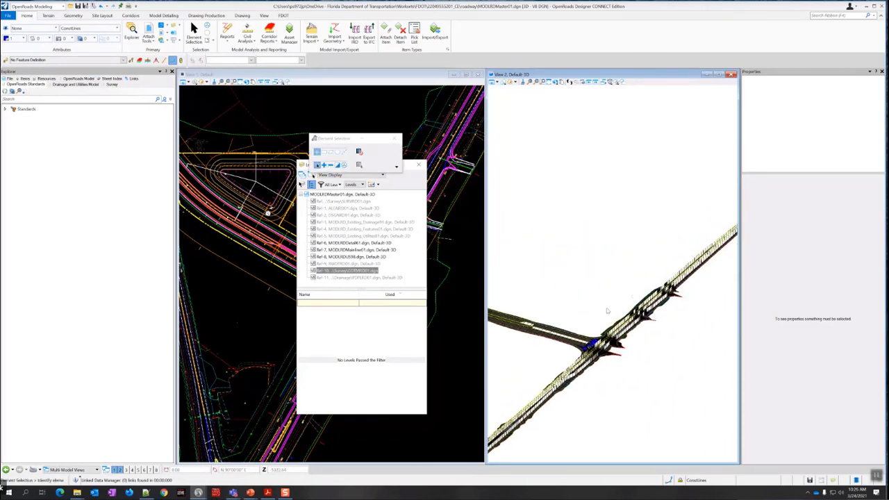
{"action": "scroll", "coordinate": [574, 351], "scroll_direction": "up", "scroll_amount": 4}
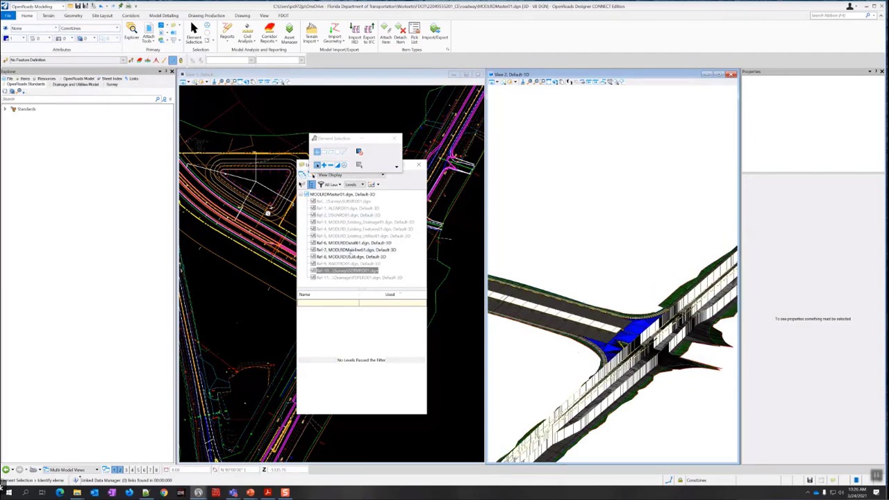
{"action": "left_click", "coordinate": [354, 250]}
{"action": "left_click", "coordinate": [364, 243]}
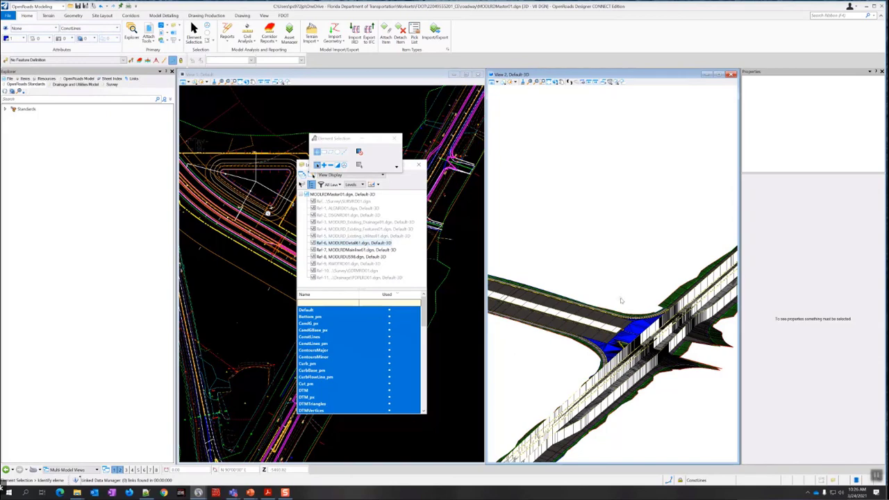
Turn off the display of construction elements in View 2, where they cover the proposed roadway median with white areas
{"action": "middle_click_drag", "start_coordinate": [621, 300], "coordinate": [633, 248]}
{"action": "scroll", "coordinate": [632, 248], "scroll_direction": "down", "scroll_amount": 6}
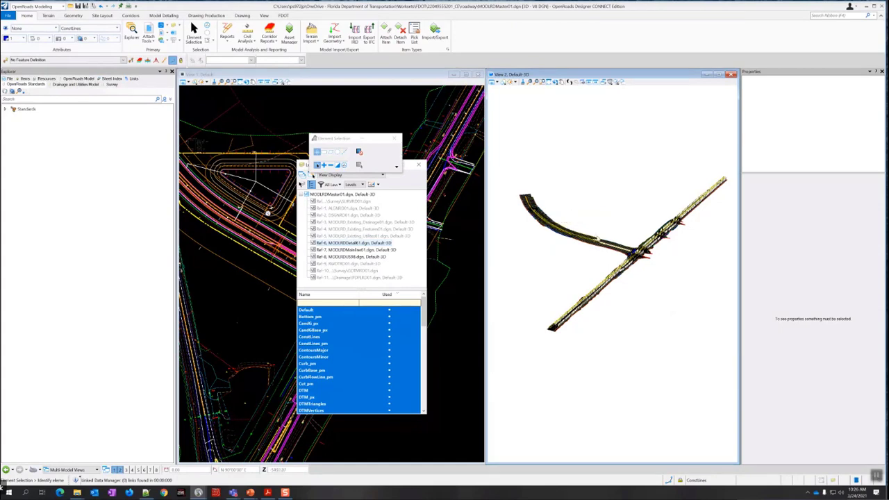
{"action": "scroll", "coordinate": [598, 239], "scroll_direction": "up", "scroll_amount": 4}
{"action": "scroll", "coordinate": [599, 238], "scroll_direction": "up", "scroll_amount": 2}
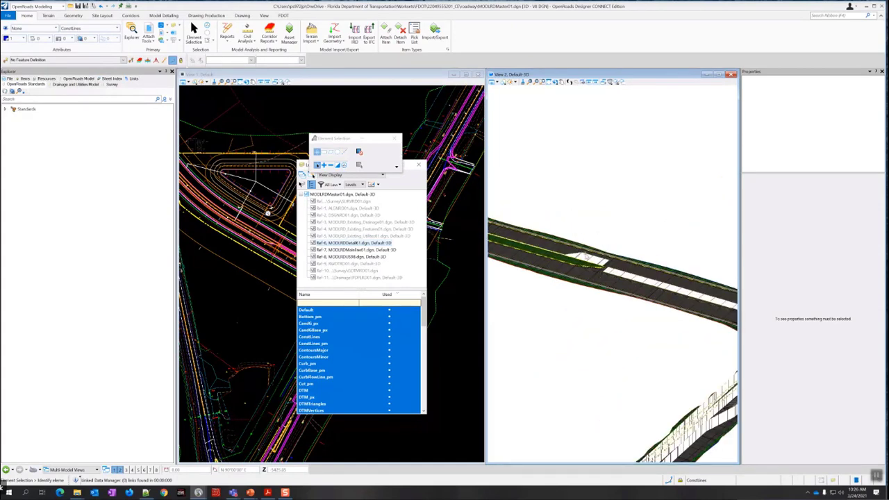
{"action": "scroll", "coordinate": [597, 261], "scroll_direction": "up", "scroll_amount": 2}
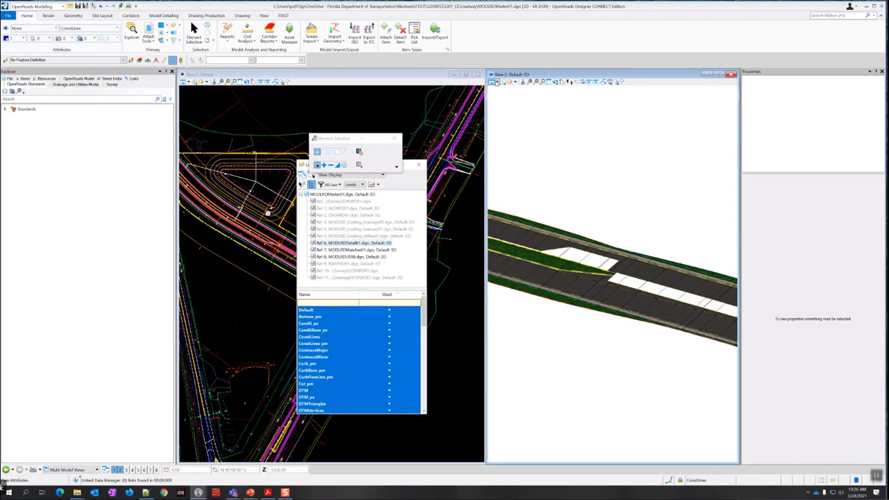
{"action": "left_click", "coordinate": [497, 82]}
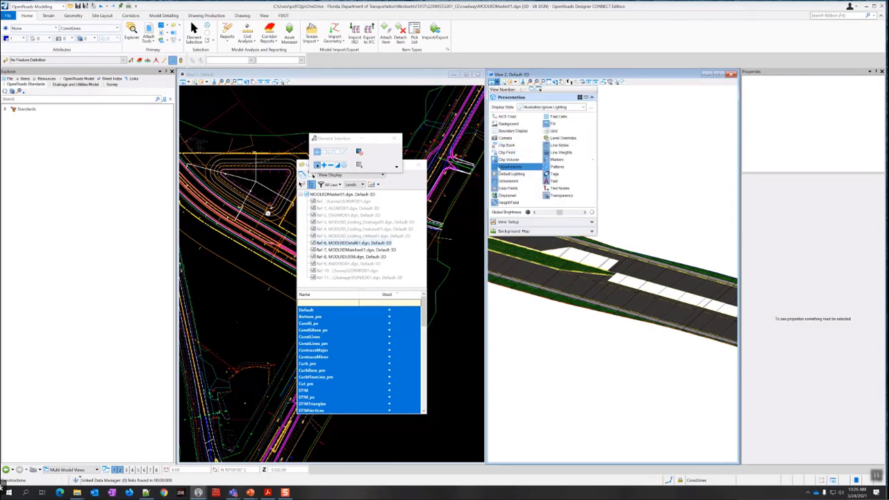
{"action": "left_click", "coordinate": [500, 167]}
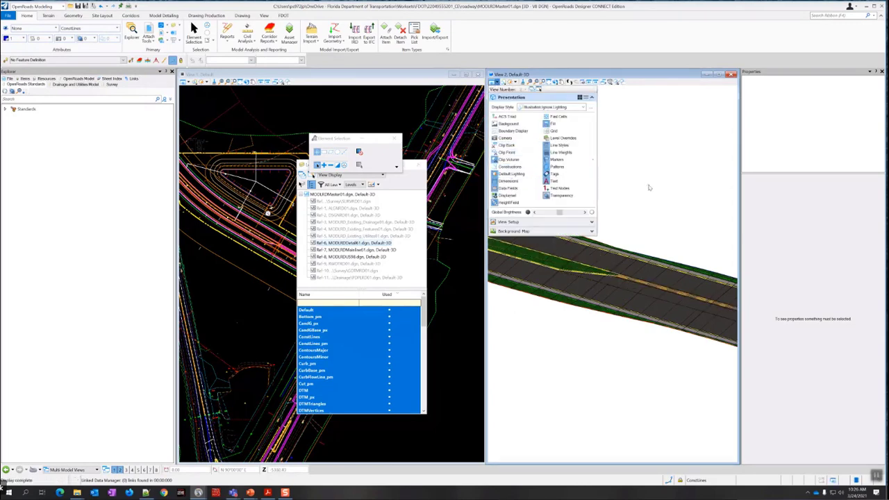
Inspect the intersection and the curved roadway corridor in the 3D view without construction elements, including the median and curbs
{"action": "scroll", "coordinate": [642, 194], "scroll_direction": "down", "scroll_amount": 4}
{"action": "scroll", "coordinate": [636, 196], "scroll_direction": "down", "scroll_amount": 2}
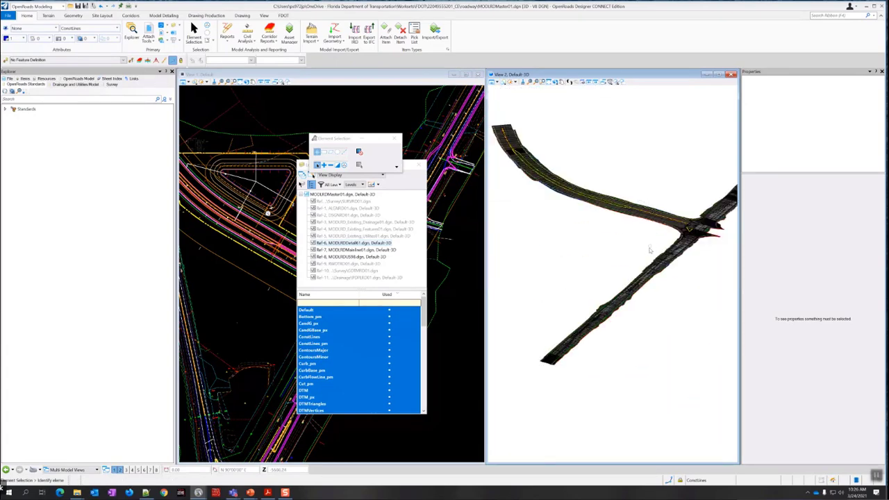
{"action": "scroll", "coordinate": [650, 244], "scroll_direction": "down", "scroll_amount": 2}
{"action": "scroll", "coordinate": [629, 236], "scroll_direction": "up", "scroll_amount": 2}
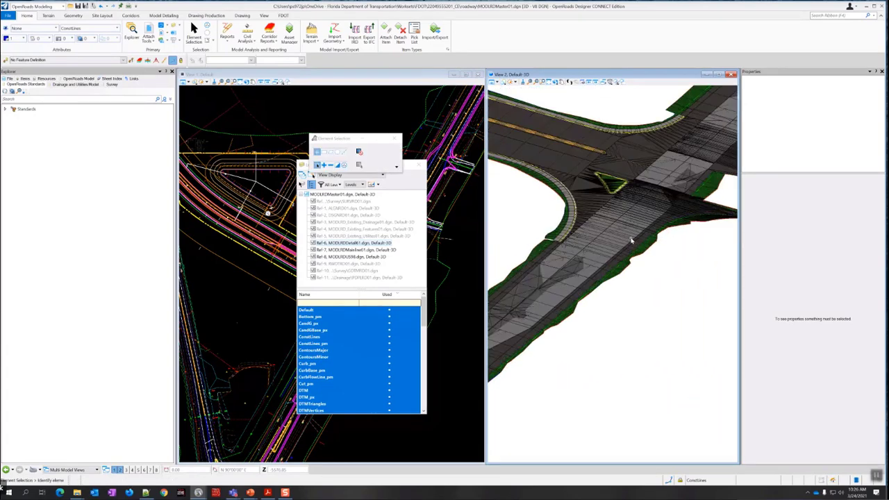
{"action": "scroll", "coordinate": [628, 236], "scroll_direction": "down", "scroll_amount": 1}
{"action": "middle_click_drag", "start_coordinate": [545, 220], "coordinate": [643, 290]}
{"action": "middle_click_drag", "start_coordinate": [533, 252], "coordinate": [659, 306]}
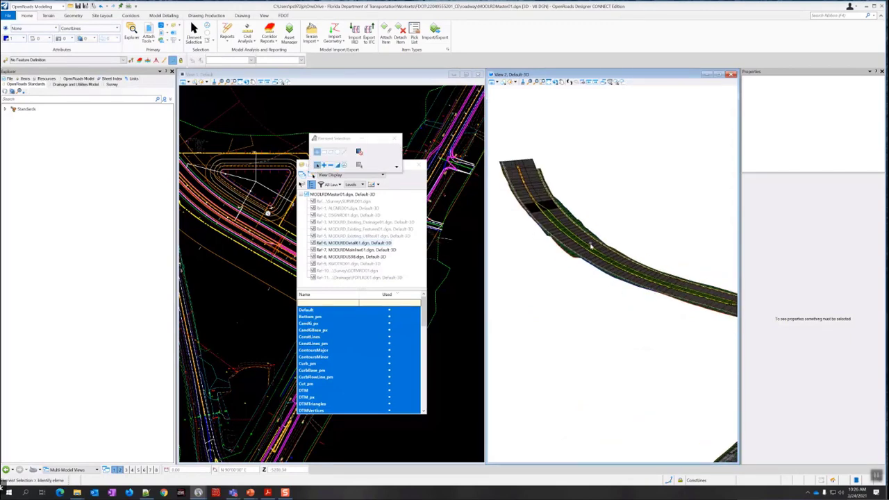
{"action": "scroll", "coordinate": [587, 255], "scroll_direction": "up", "scroll_amount": 3}
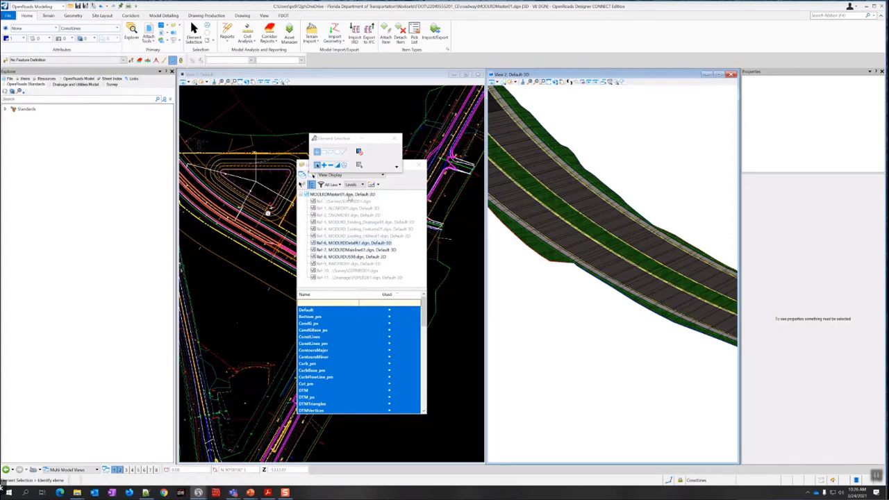
Select the three roadway references Ref-6 to Ref-8 in the level display and enlarge the dialog to show more of their levels
{"action": "left_click", "coordinate": [356, 243]}
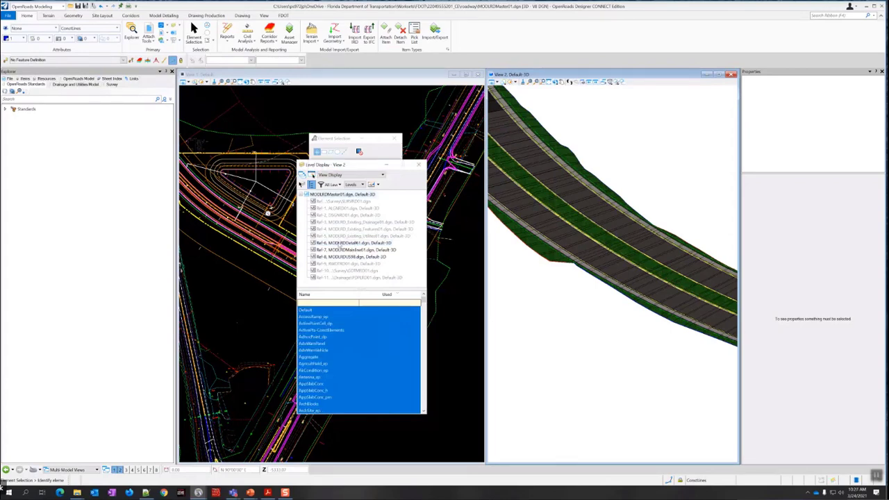
{"action": "left_click", "coordinate": [339, 243]}
{"action": "left_click", "coordinate": [346, 257], "text": "shift"}
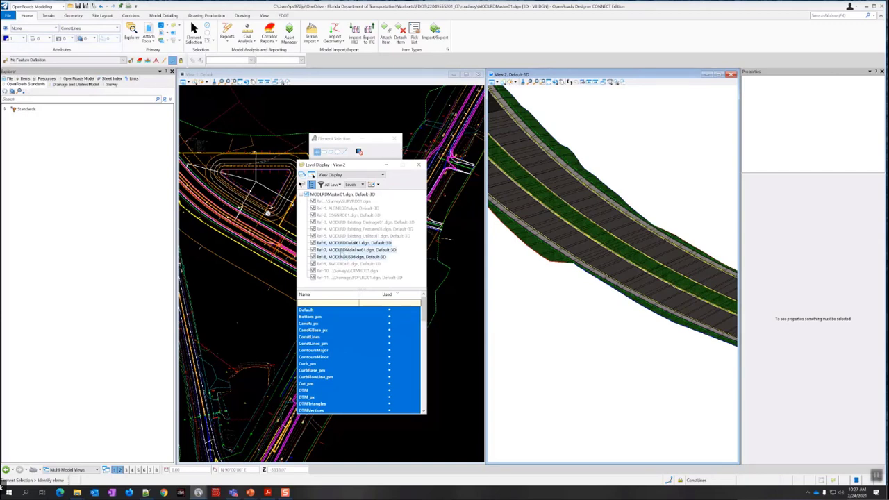
{"action": "scroll", "coordinate": [338, 320], "scroll_direction": "down", "scroll_amount": 2}
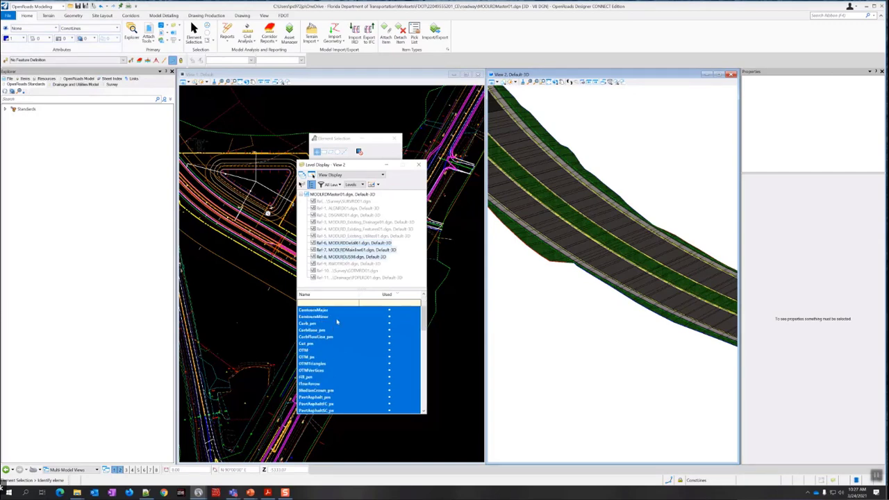
{"action": "scroll", "coordinate": [338, 321], "scroll_direction": "up", "scroll_amount": 2}
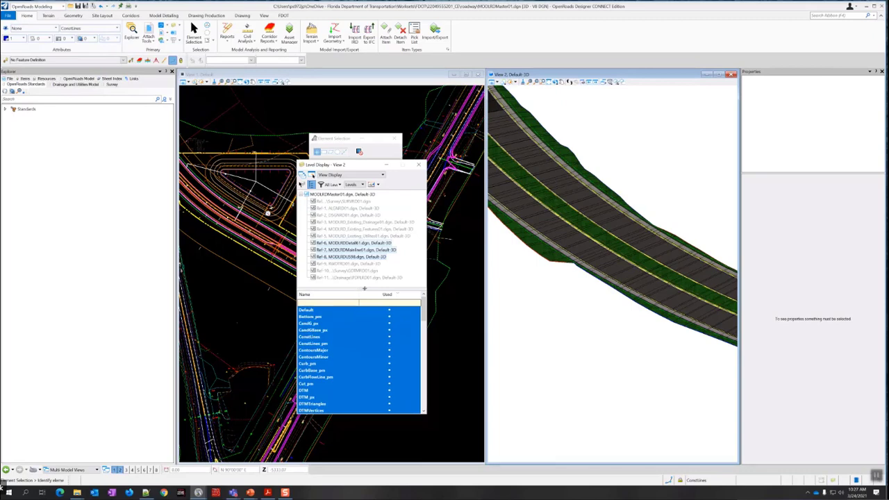
{"action": "left_click_drag", "start_coordinate": [366, 166], "coordinate": [373, 85]}
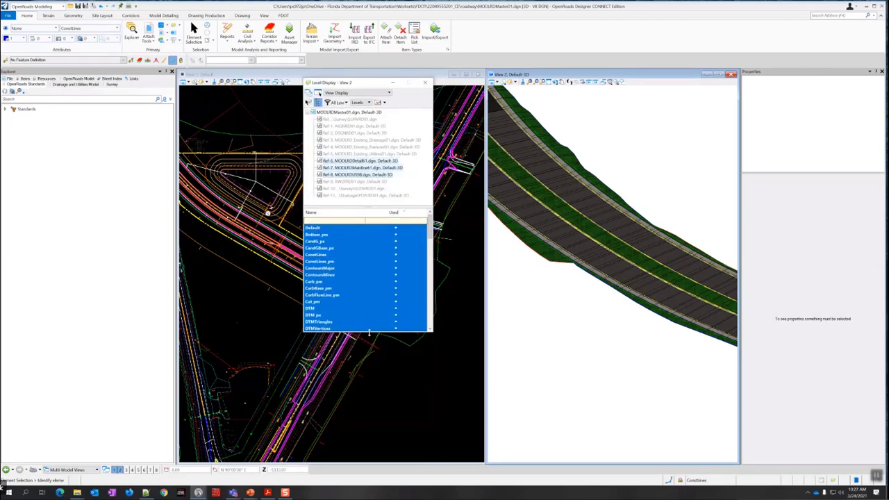
{"action": "left_click_drag", "start_coordinate": [368, 332], "coordinate": [382, 476]}
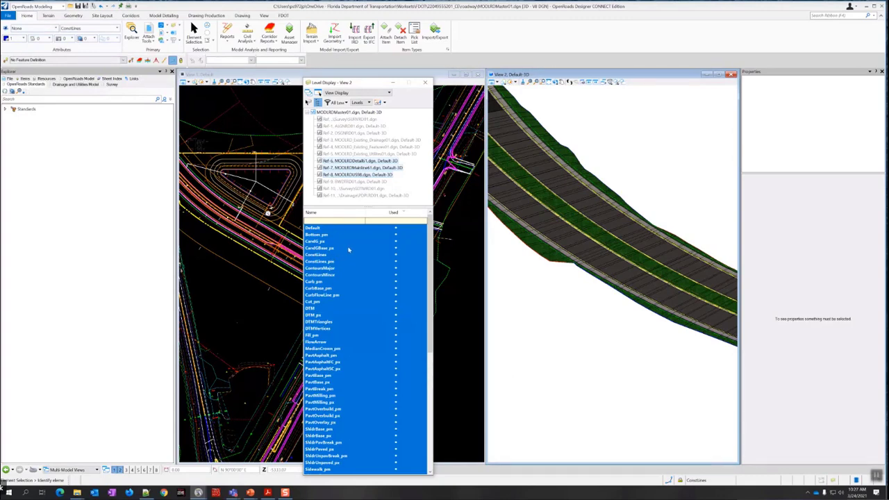
Browse the list of available level filters in the level display without applying one
{"action": "left_click", "coordinate": [366, 103]}
{"action": "left_click", "coordinate": [338, 103]}
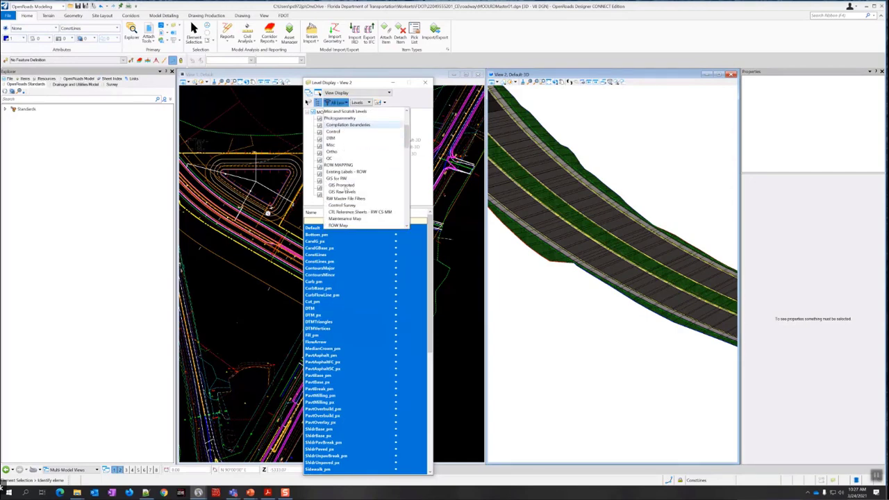
{"action": "scroll", "coordinate": [345, 188], "scroll_direction": "down", "scroll_amount": 6}
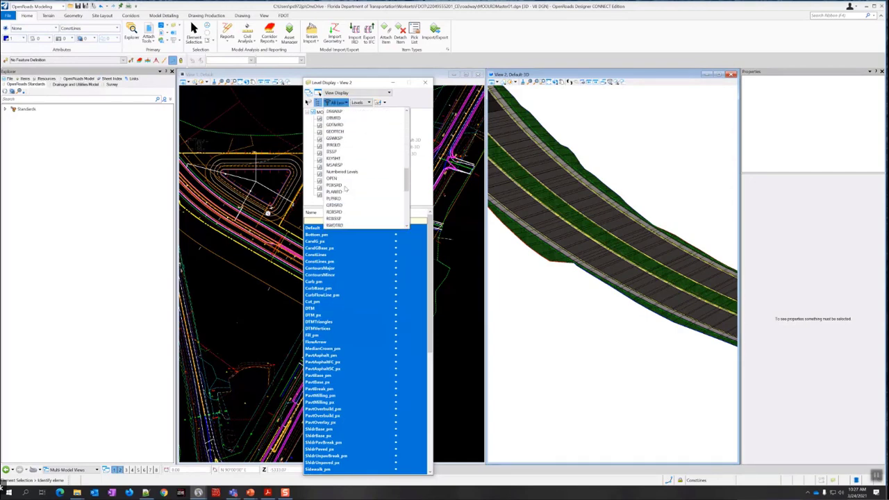
{"action": "scroll", "coordinate": [345, 189], "scroll_direction": "down", "scroll_amount": 3}
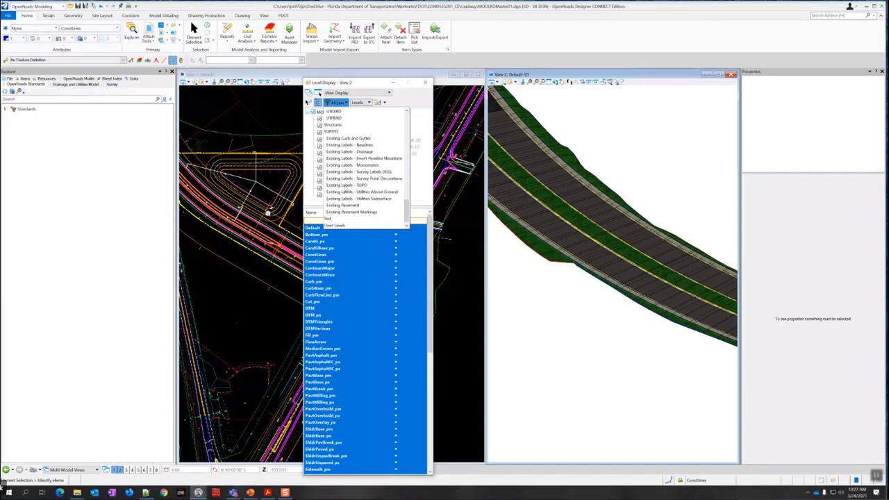
{"action": "scroll", "coordinate": [345, 188], "scroll_direction": "up", "scroll_amount": 3}
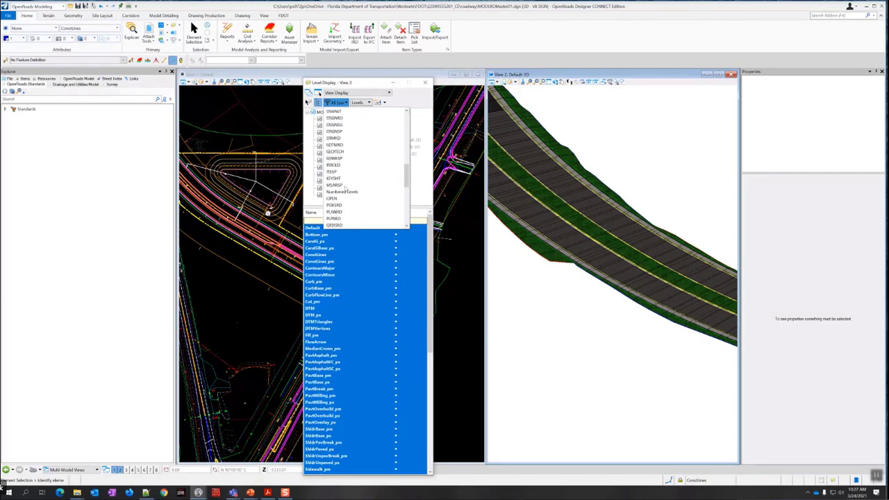
{"action": "scroll", "coordinate": [345, 188], "scroll_direction": "up", "scroll_amount": 8}
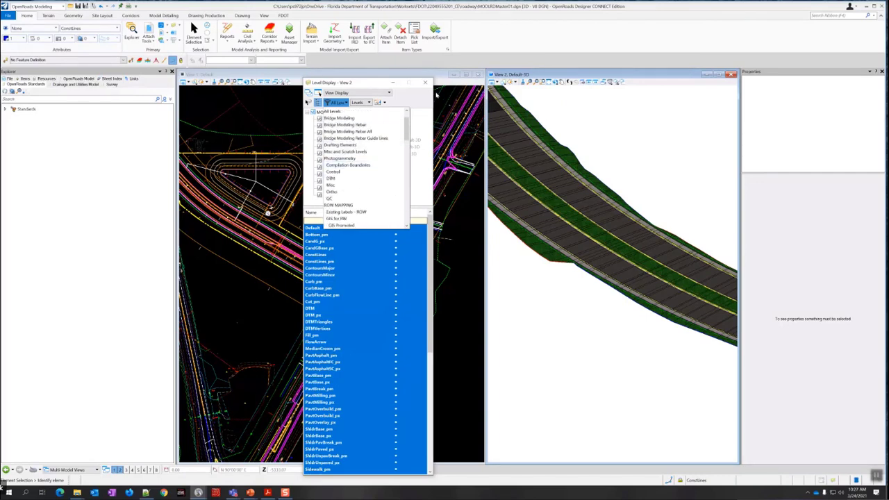
{"action": "left_click", "coordinate": [419, 95]}
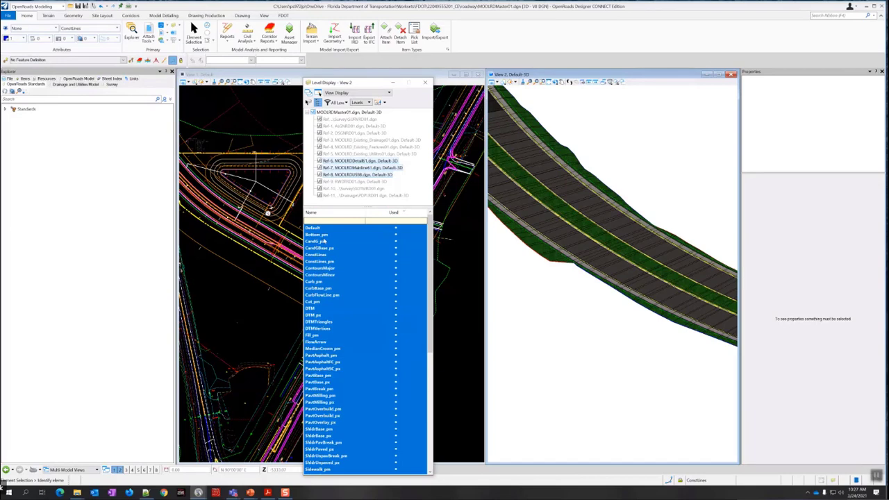
Turn off the levels CandG_px, CandGBase_px, DTM_px, PavtAsphaltFC_px and PavtAsphaltSC_px for the selected roadway references in View 2
{"action": "left_click", "coordinate": [317, 241]}
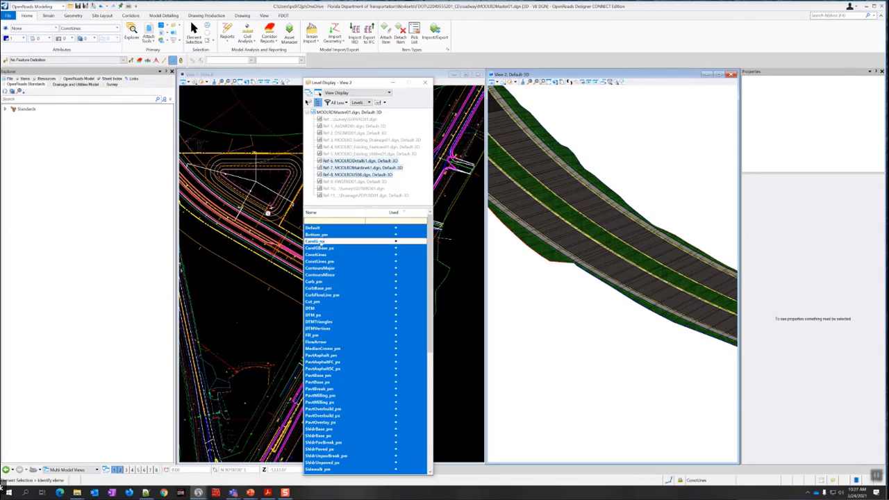
{"action": "left_click", "coordinate": [318, 248]}
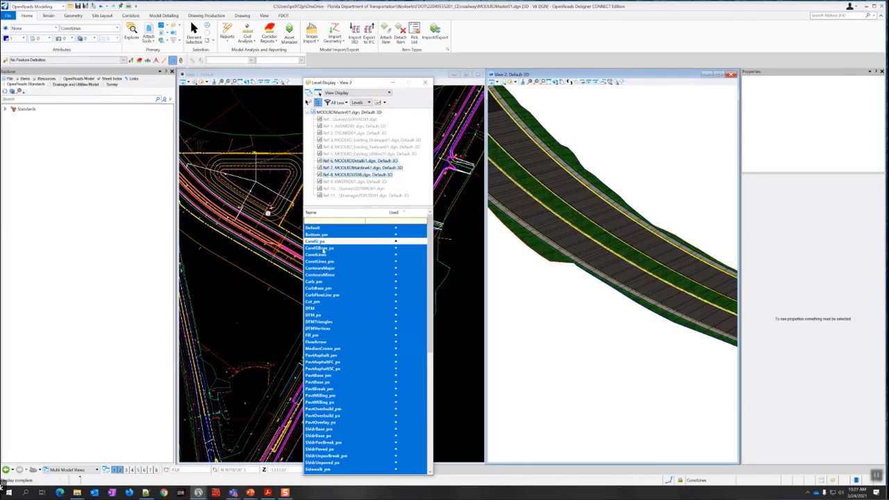
{"action": "left_click", "coordinate": [317, 315]}
{"action": "left_click", "coordinate": [331, 362]}
{"action": "left_click", "coordinate": [331, 369]}
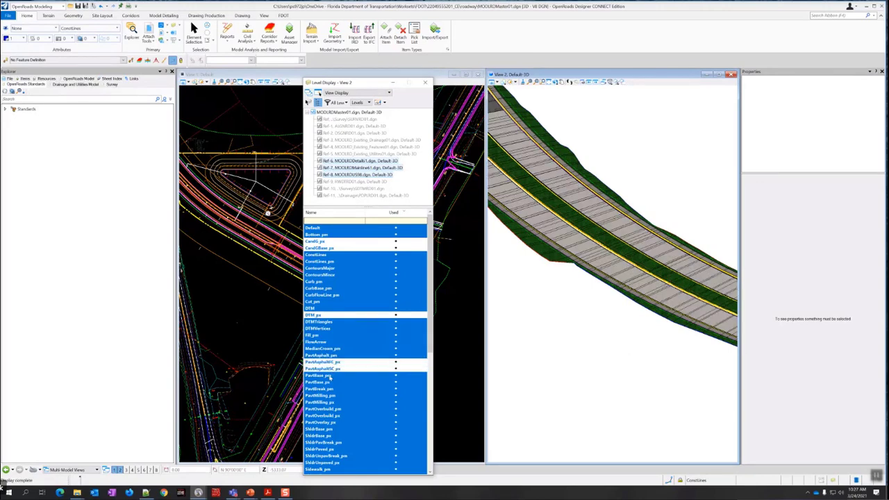
Turn off the pavement levels PavtBase_px, PavtMilling_px, PavtOverbuild_px and PavtOverlay_px in View 2
{"action": "left_click", "coordinate": [325, 382]}
{"action": "left_click", "coordinate": [328, 402]}
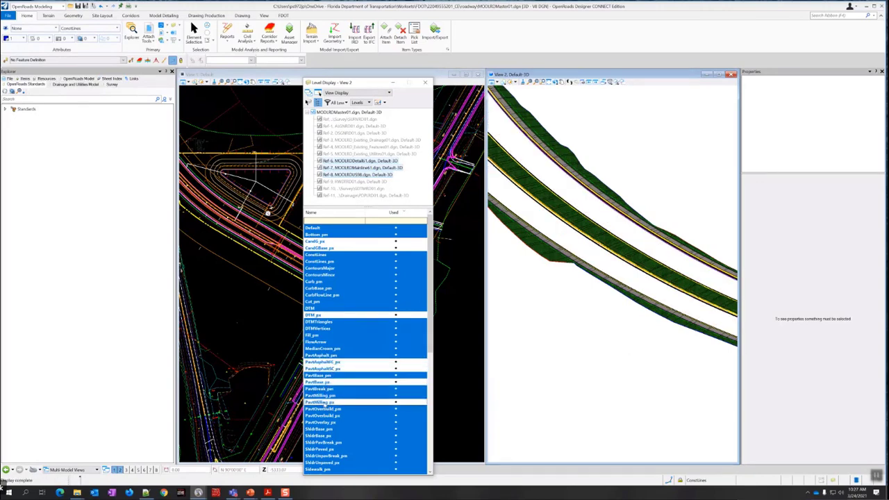
{"action": "left_click", "coordinate": [335, 415]}
{"action": "left_click", "coordinate": [333, 421]}
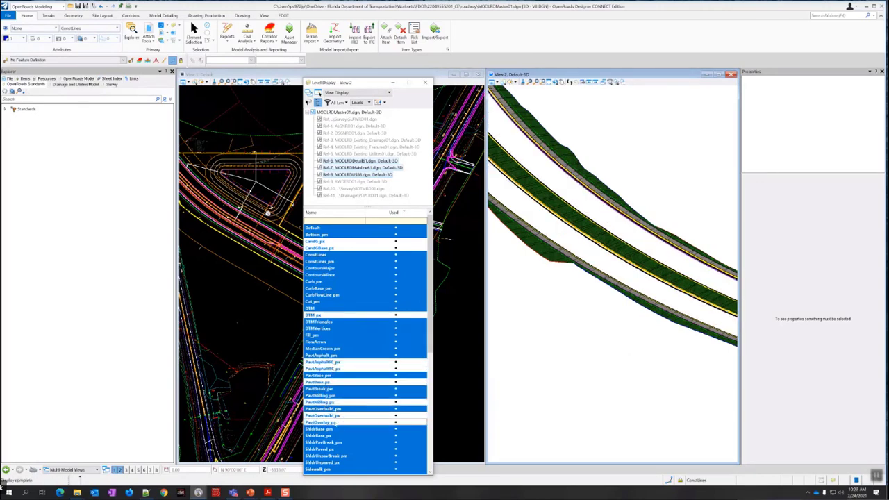
Turn off the shoulder levels ShldrBase_px, ShldrPaved_px and ShldrUnpaved_px, plus the level Sidewalk_pm, in View 2
{"action": "left_click", "coordinate": [332, 435]}
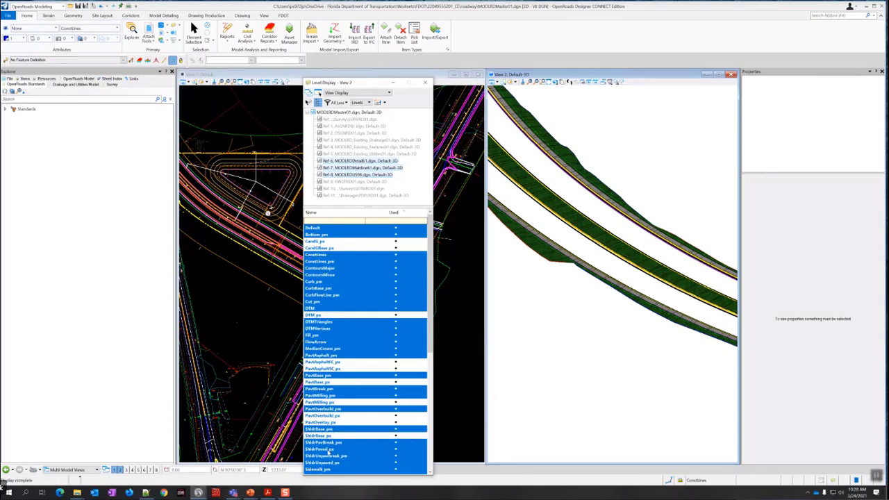
{"action": "left_click", "coordinate": [328, 450]}
{"action": "scroll", "coordinate": [349, 405], "scroll_direction": "down", "scroll_amount": 3}
{"action": "left_click", "coordinate": [337, 409]}
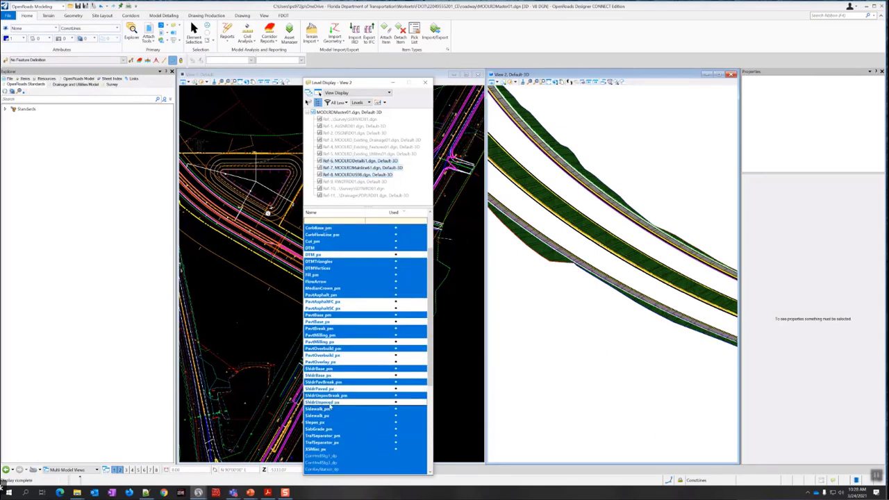
{"action": "left_click", "coordinate": [334, 402]}
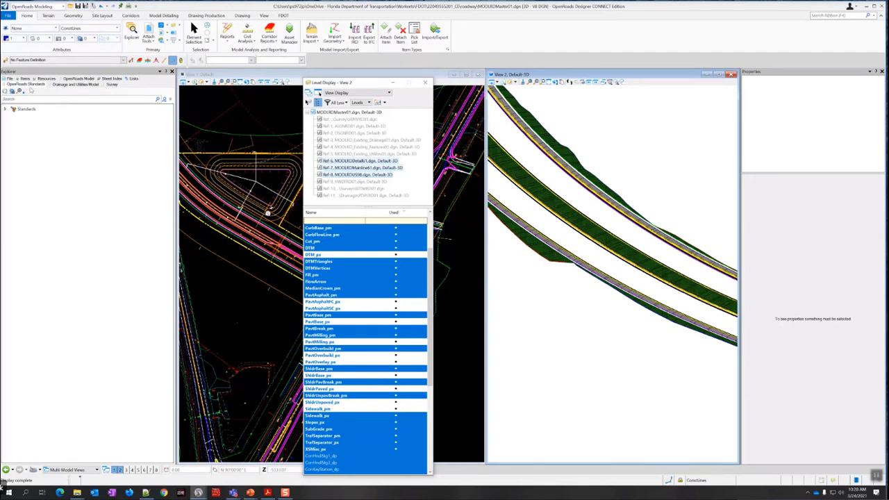
Expand the OpenRoads Standards of MODLRDMaster01.dgn down to its list of feature definition categories
{"action": "left_click", "coordinate": [5, 109]}
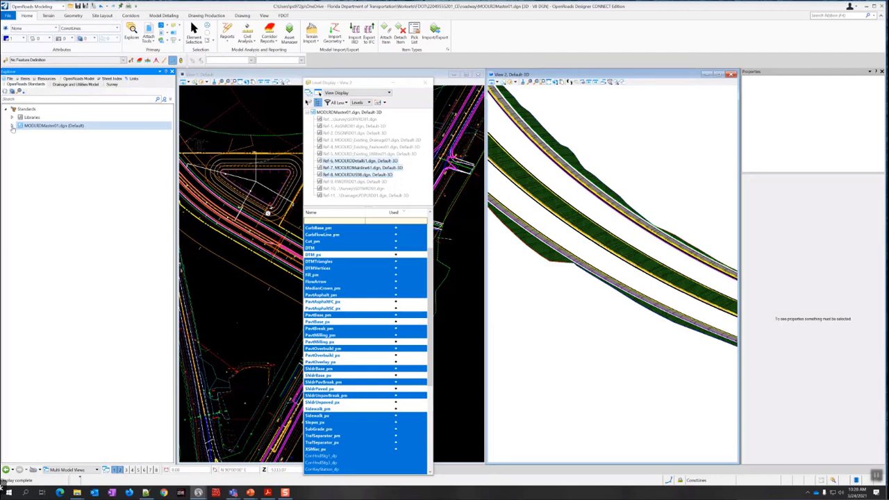
{"action": "left_click", "coordinate": [12, 126]}
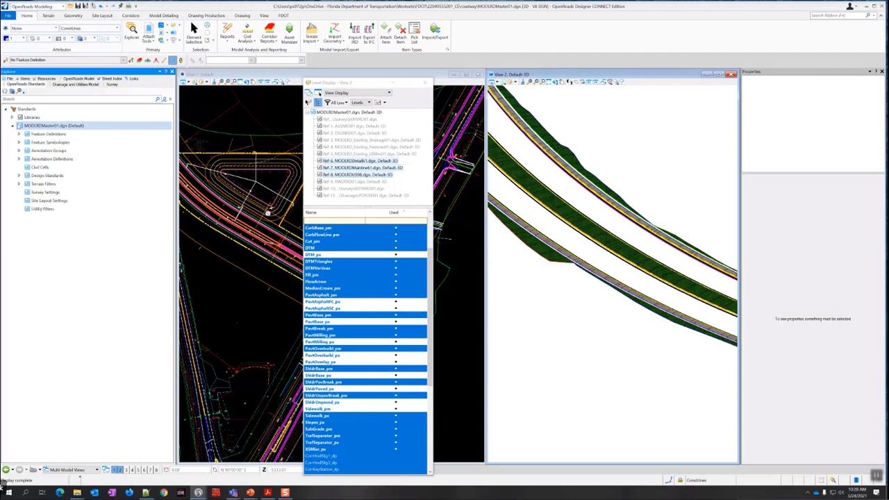
{"action": "left_click", "coordinate": [19, 133]}
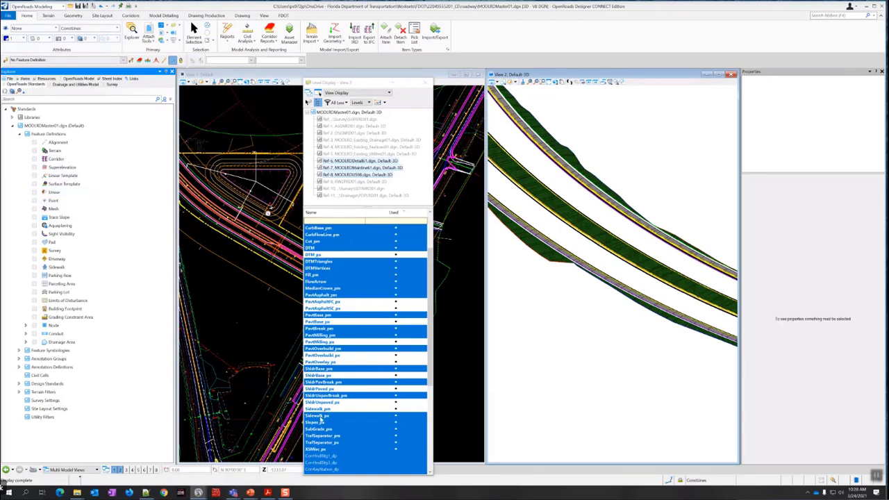
Turn off the levels Sidewalk_px, Slopes_px, TrafSeparator_px and XSMisc_px for the selected roadway references in View 2
{"action": "left_click", "coordinate": [320, 415]}
{"action": "left_click", "coordinate": [317, 422]}
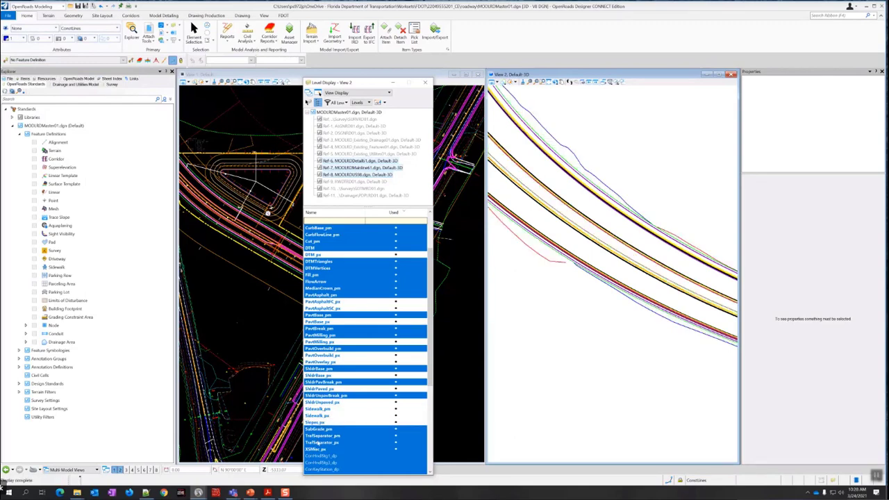
{"action": "left_click", "coordinate": [316, 443]}
{"action": "left_click", "coordinate": [317, 448]}
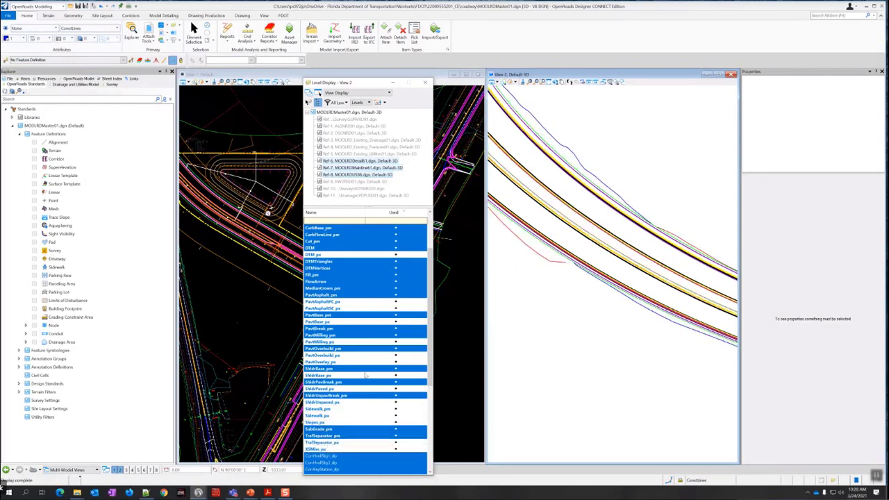
Turn the Sidewalk_pm level back on in View 2
{"action": "scroll", "coordinate": [368, 375], "scroll_direction": "down", "scroll_amount": 3}
{"action": "scroll", "coordinate": [375, 373], "scroll_direction": "up", "scroll_amount": 6}
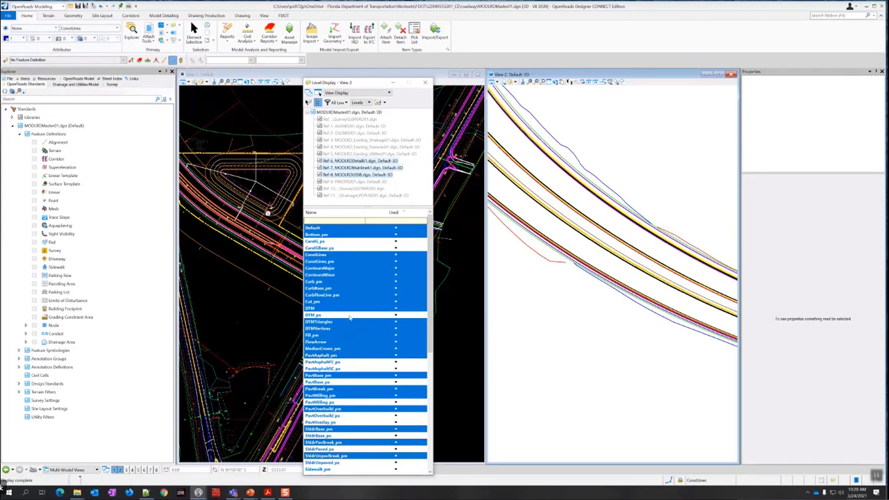
{"action": "scroll", "coordinate": [334, 434], "scroll_direction": "down", "scroll_amount": 2}
{"action": "left_click", "coordinate": [325, 430]}
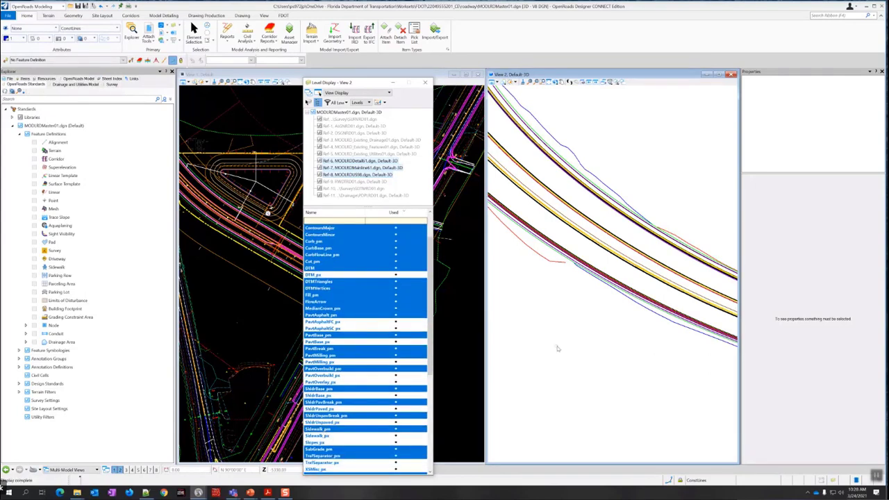
Toggle the Sidewalk_pm level off and on again to check its linework near the intersection in View 2
{"action": "scroll", "coordinate": [558, 349], "scroll_direction": "down", "scroll_amount": 3}
{"action": "scroll", "coordinate": [630, 368], "scroll_direction": "up", "scroll_amount": 2}
{"action": "scroll", "coordinate": [641, 362], "scroll_direction": "up", "scroll_amount": 1}
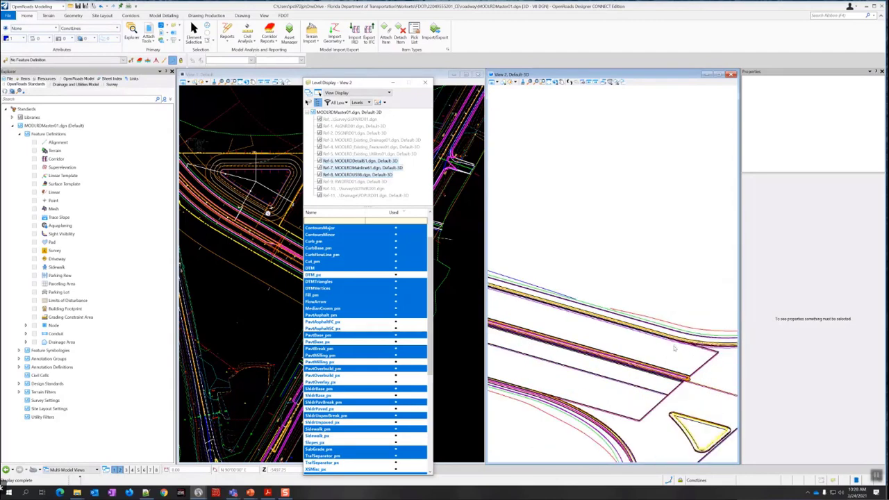
{"action": "left_click", "coordinate": [333, 429]}
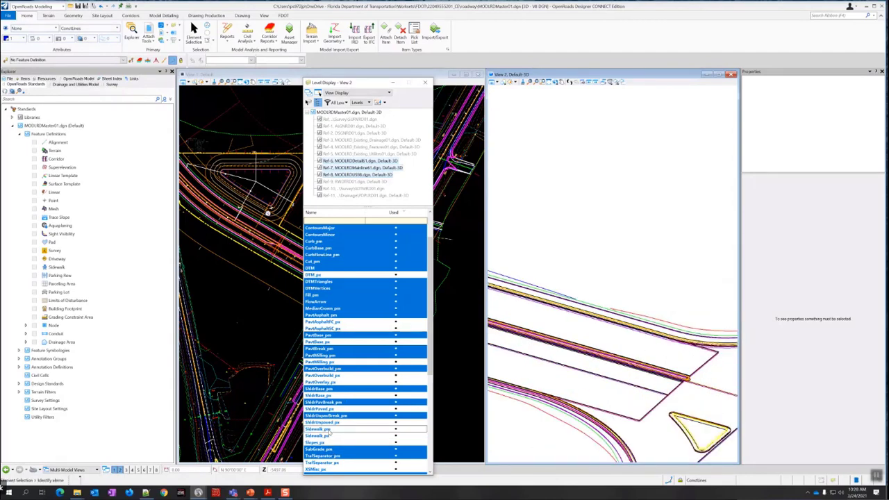
{"action": "left_click", "coordinate": [334, 430]}
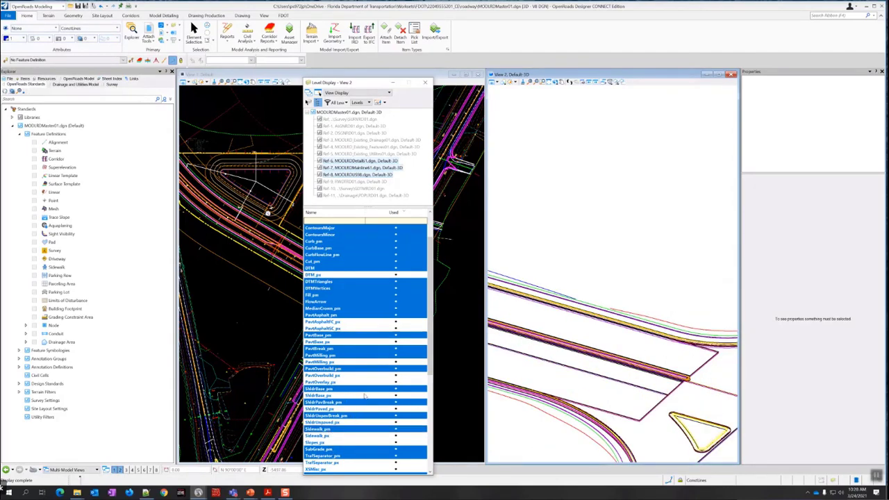
Identify the levels of the stacked lines at the pavement corner near the median, and turn off the Default level in View 2
{"action": "scroll", "coordinate": [539, 430], "scroll_direction": "up", "scroll_amount": 1}
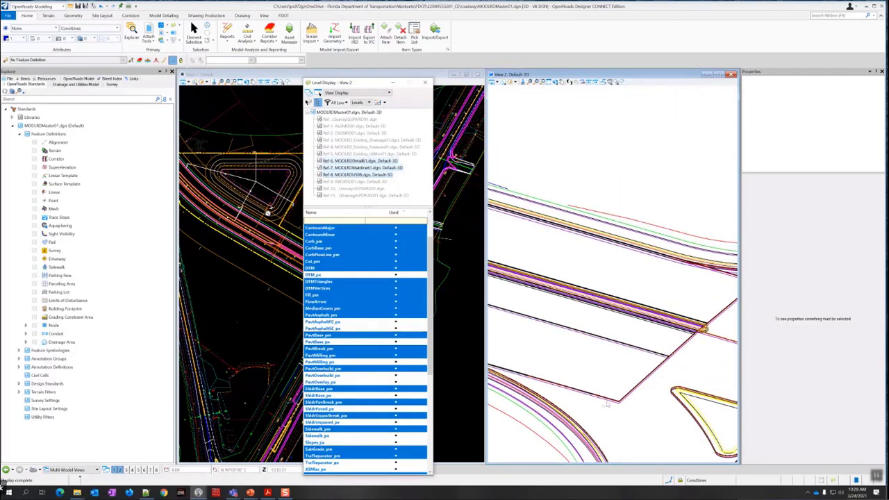
{"action": "scroll", "coordinate": [618, 406], "scroll_direction": "up", "scroll_amount": 2}
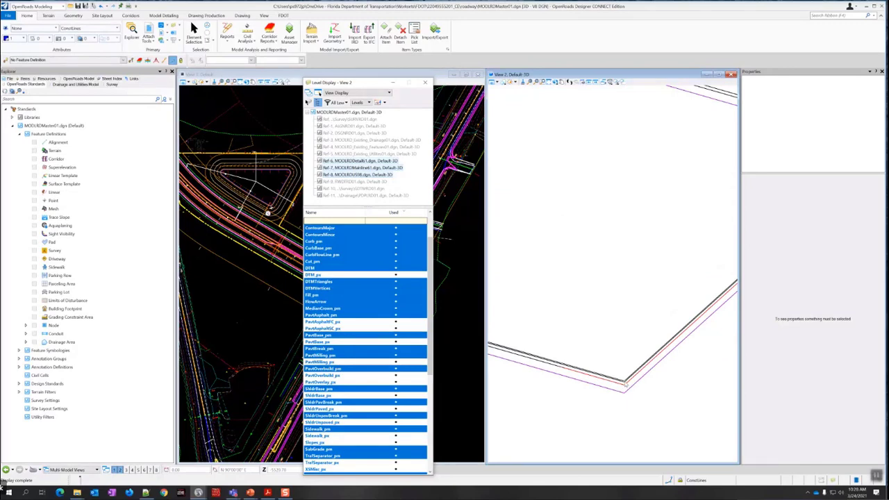
{"action": "scroll", "coordinate": [625, 381], "scroll_direction": "up", "scroll_amount": 1}
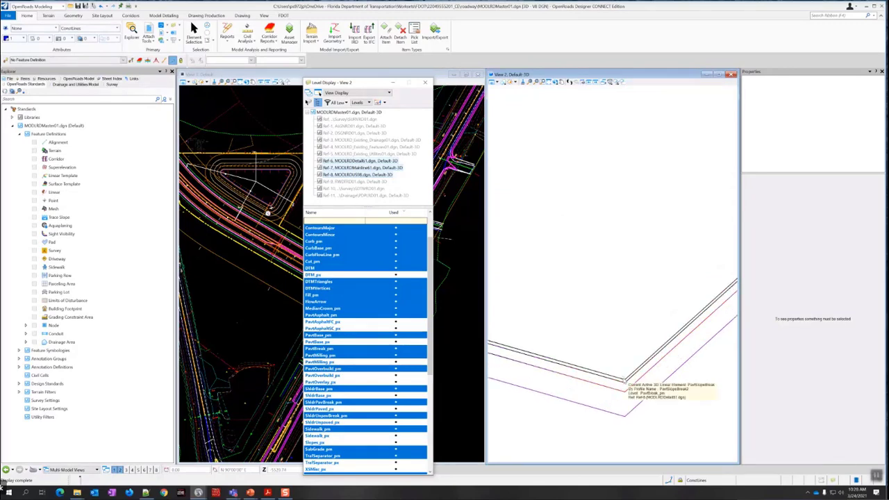
{"action": "mouse_move", "coordinate": [625, 385]}
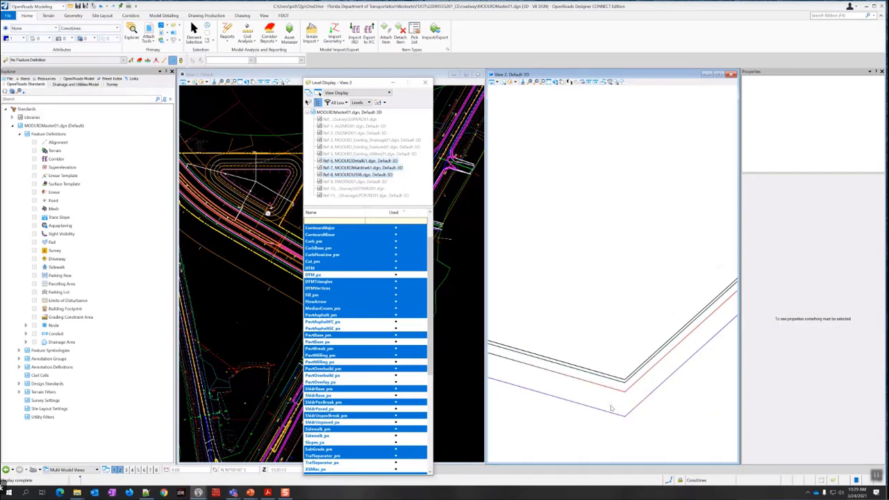
{"action": "mouse_move", "coordinate": [611, 414]}
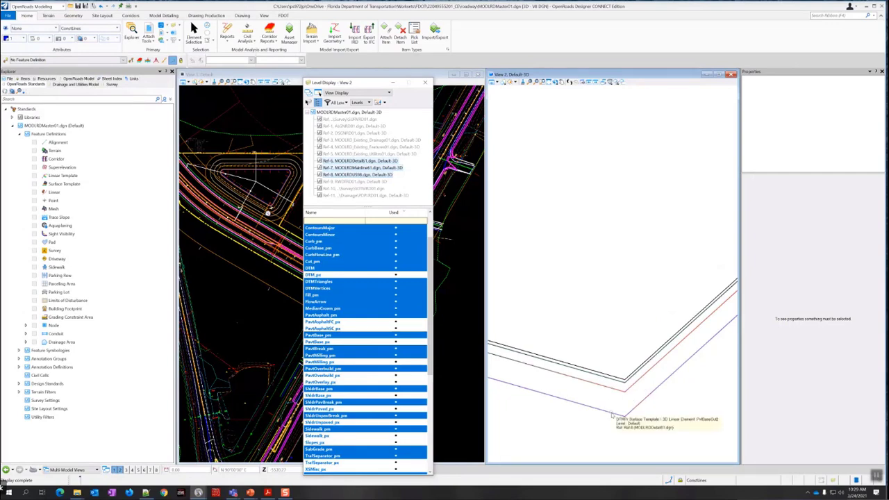
{"action": "scroll", "coordinate": [391, 334], "scroll_direction": "up", "scroll_amount": 2}
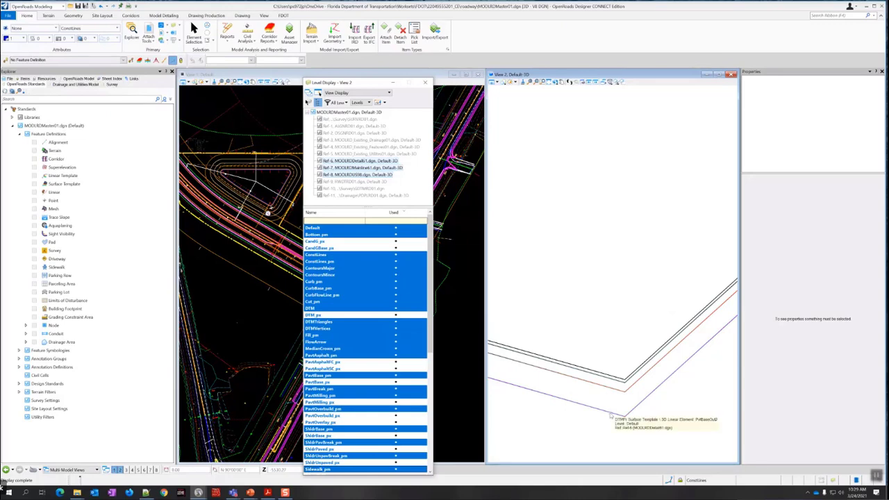
{"action": "scroll", "coordinate": [611, 415], "scroll_direction": "down", "scroll_amount": 5}
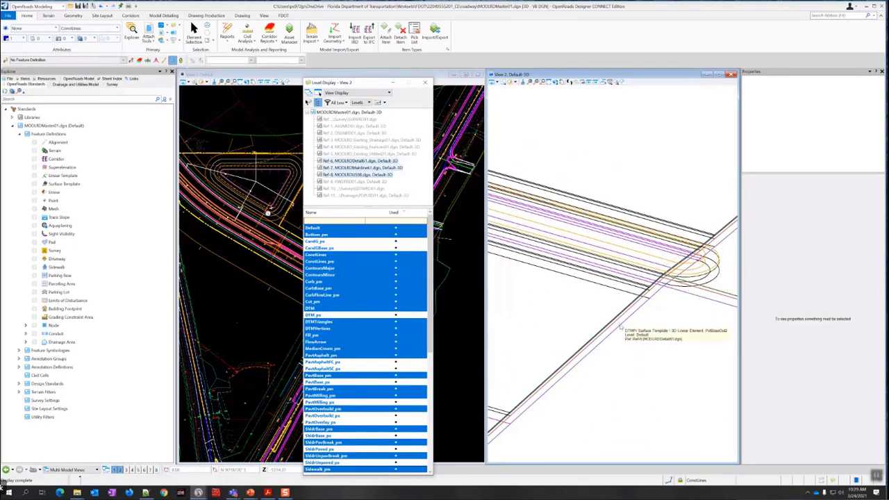
{"action": "scroll", "coordinate": [621, 326], "scroll_direction": "up", "scroll_amount": 5}
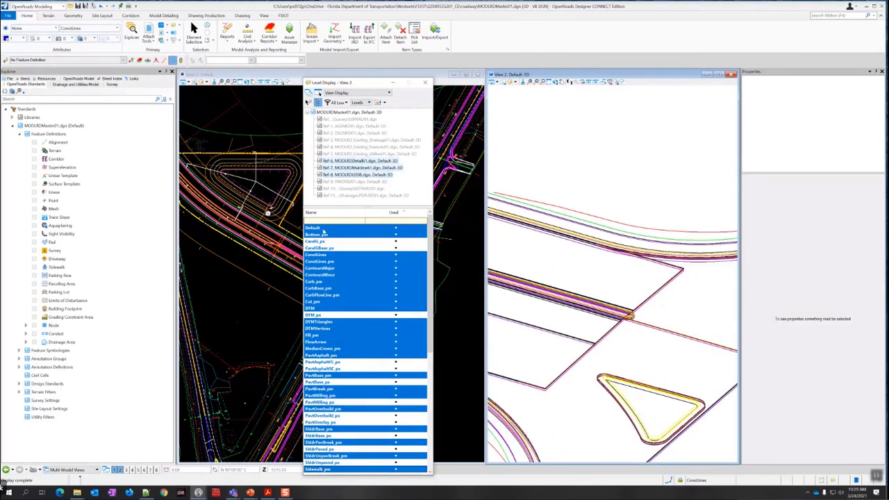
{"action": "left_click", "coordinate": [322, 228]}
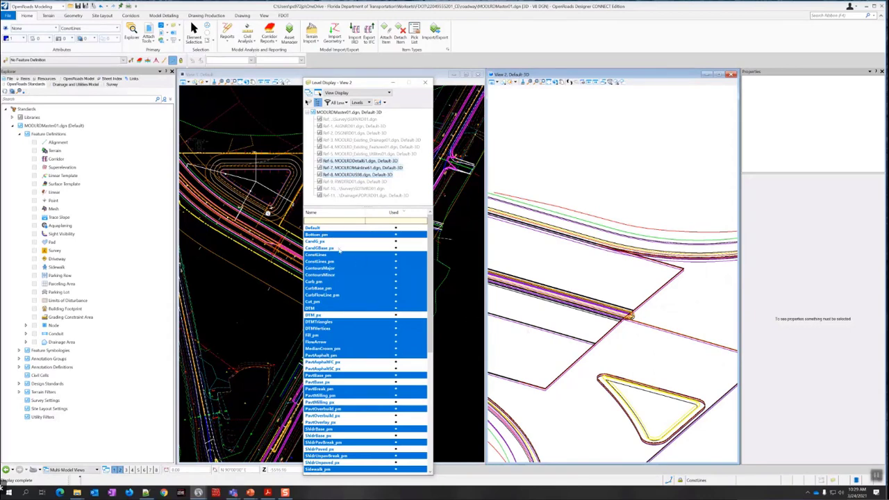
Toggle the Bottom_pm level off and on to compare which lines at the pavement corner belong to it
{"action": "left_click", "coordinate": [320, 234]}
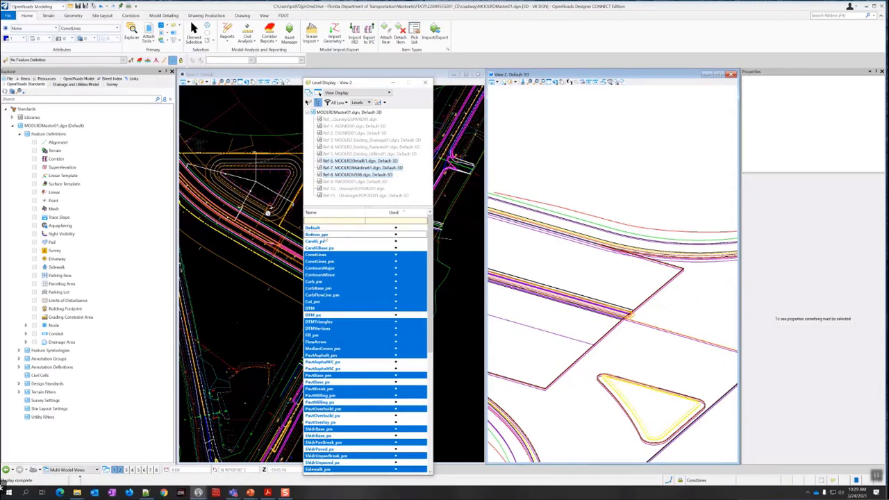
{"action": "left_click", "coordinate": [324, 236]}
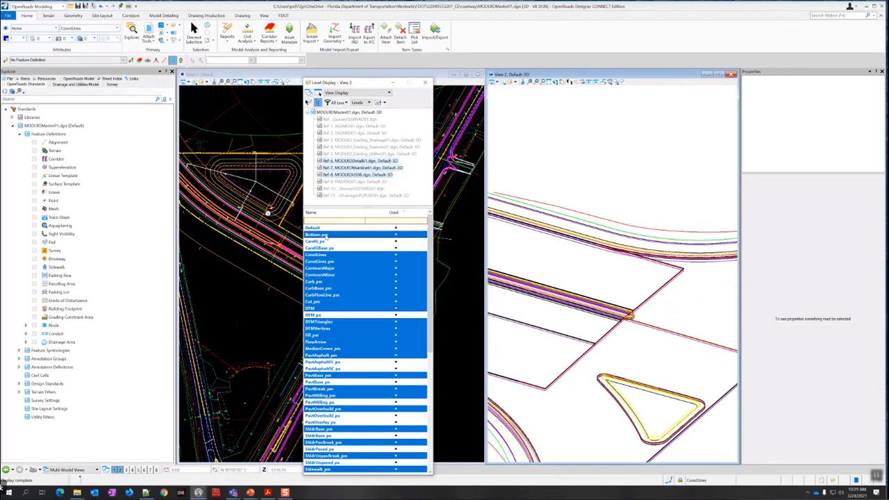
{"action": "left_click", "coordinate": [324, 236]}
{"action": "scroll", "coordinate": [575, 341], "scroll_direction": "up", "scroll_amount": 3}
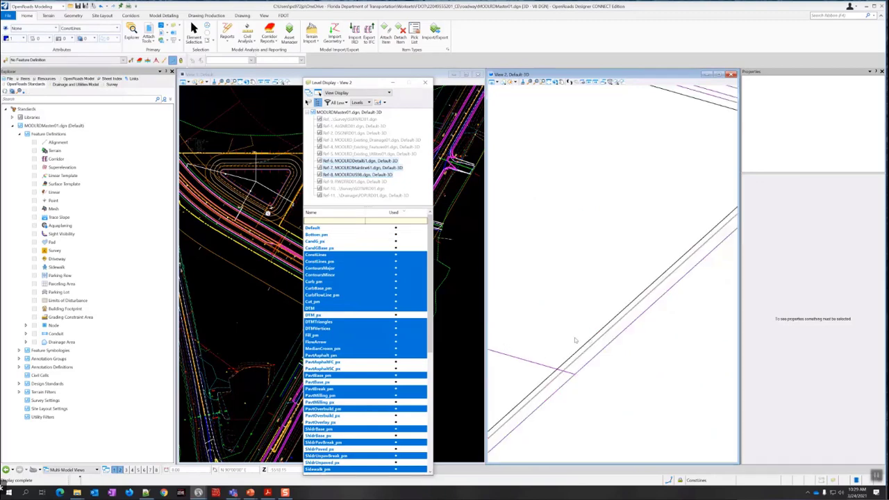
{"action": "left_click", "coordinate": [318, 236]}
{"action": "left_click", "coordinate": [318, 236]}
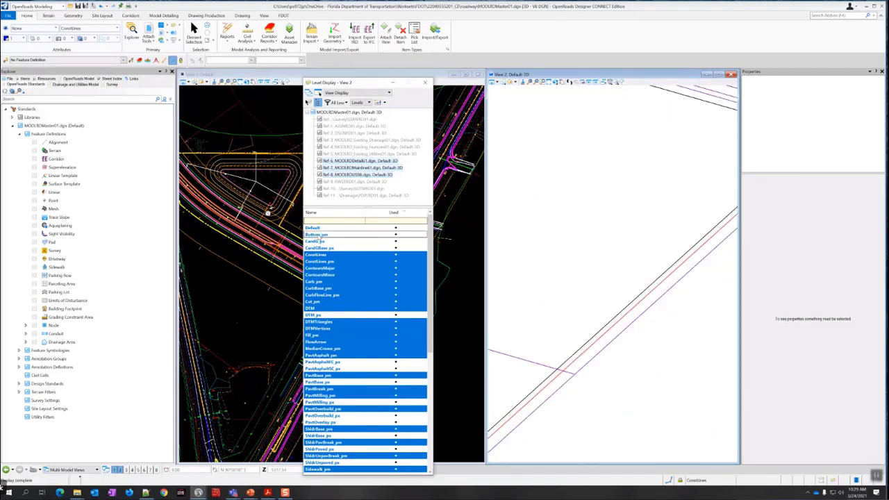
{"action": "left_click", "coordinate": [318, 236]}
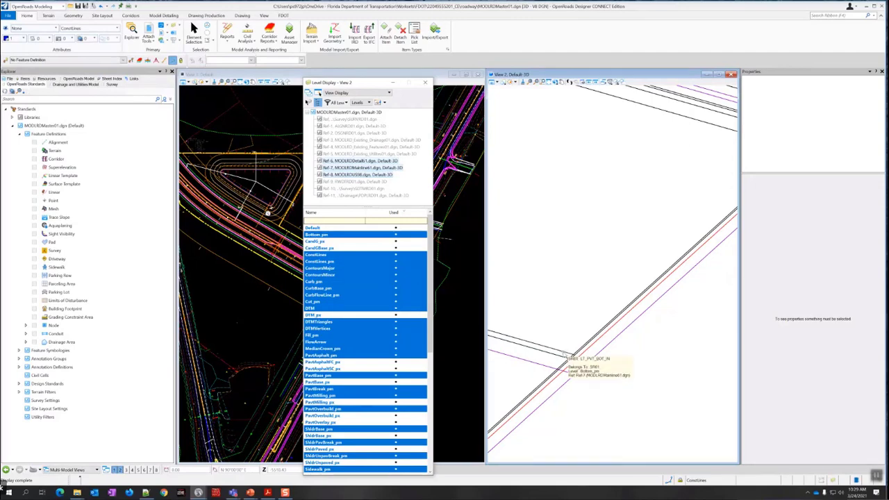
Examine the remaining stacked linework along the roadway, at the intersection and at the turn-lane taper in View 2
{"action": "scroll", "coordinate": [567, 355], "scroll_direction": "down", "scroll_amount": 2}
{"action": "scroll", "coordinate": [568, 355], "scroll_direction": "up", "scroll_amount": 3}
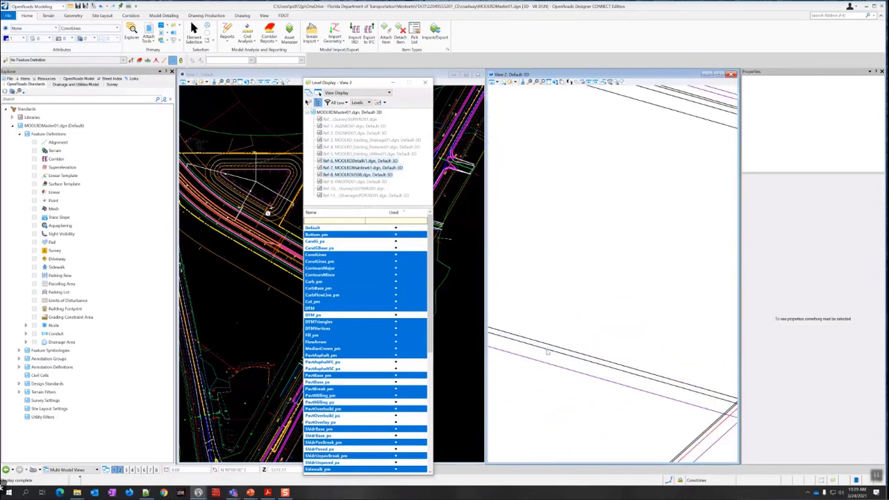
{"action": "scroll", "coordinate": [576, 352], "scroll_direction": "down", "scroll_amount": 2}
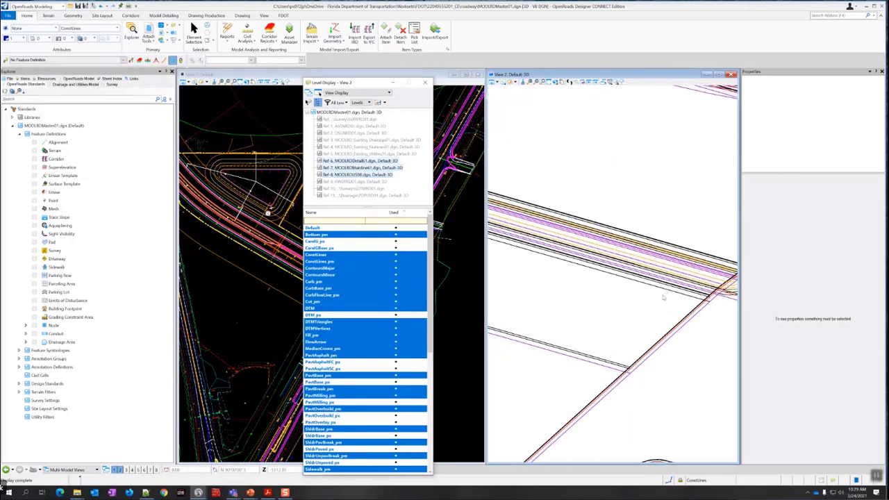
{"action": "scroll", "coordinate": [575, 362], "scroll_direction": "down", "scroll_amount": 4}
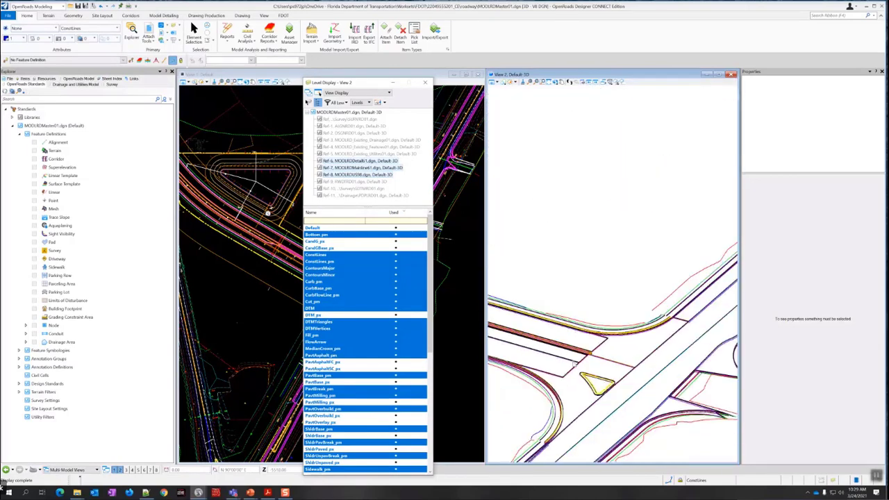
{"action": "middle_click_drag", "start_coordinate": [528, 357], "coordinate": [651, 373]}
{"action": "scroll", "coordinate": [632, 375], "scroll_direction": "down", "scroll_amount": 3}
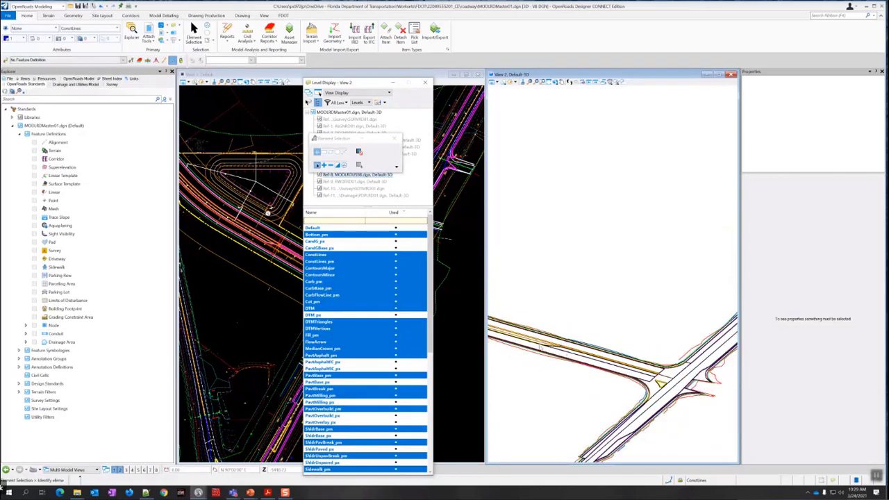
{"action": "scroll", "coordinate": [540, 346], "scroll_direction": "up", "scroll_amount": 3}
{"action": "scroll", "coordinate": [576, 351], "scroll_direction": "up", "scroll_amount": 2}
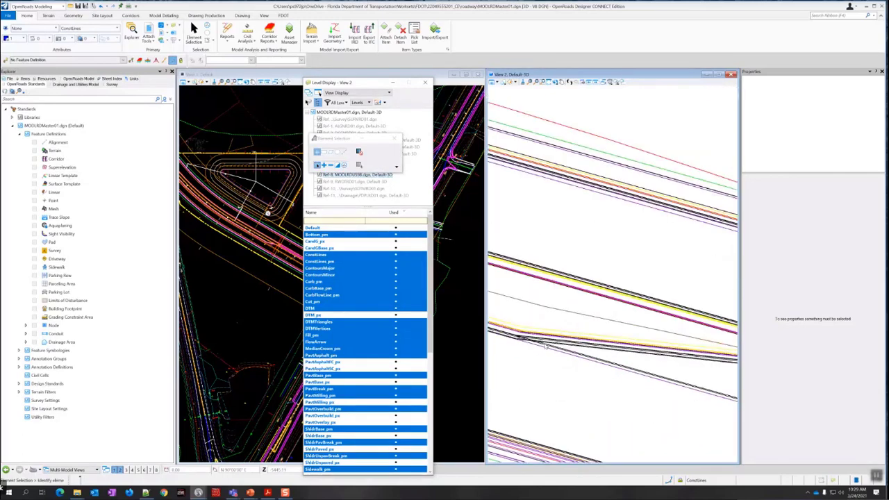
{"action": "scroll", "coordinate": [549, 342], "scroll_direction": "up", "scroll_amount": 2}
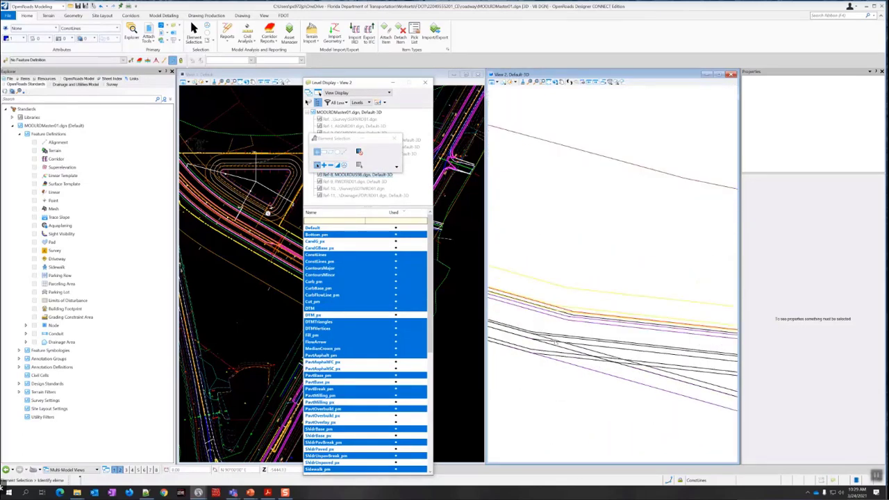
{"action": "mouse_move", "coordinate": [555, 342]}
{"action": "scroll", "coordinate": [535, 337], "scroll_direction": "up", "scroll_amount": 2}
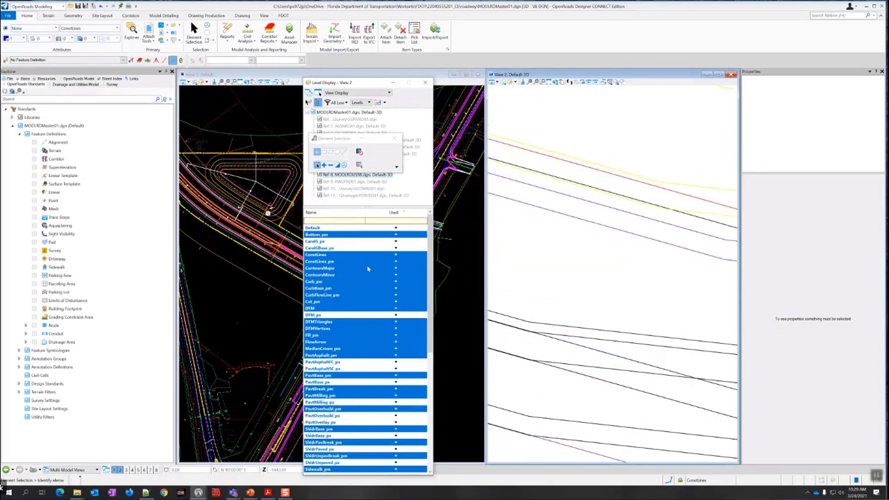
Turn off the levels Bottom_pm and SubGrade_pm for the selected roadway references in View 2
{"action": "left_click", "coordinate": [316, 236]}
{"action": "scroll", "coordinate": [571, 362], "scroll_direction": "down", "scroll_amount": 3}
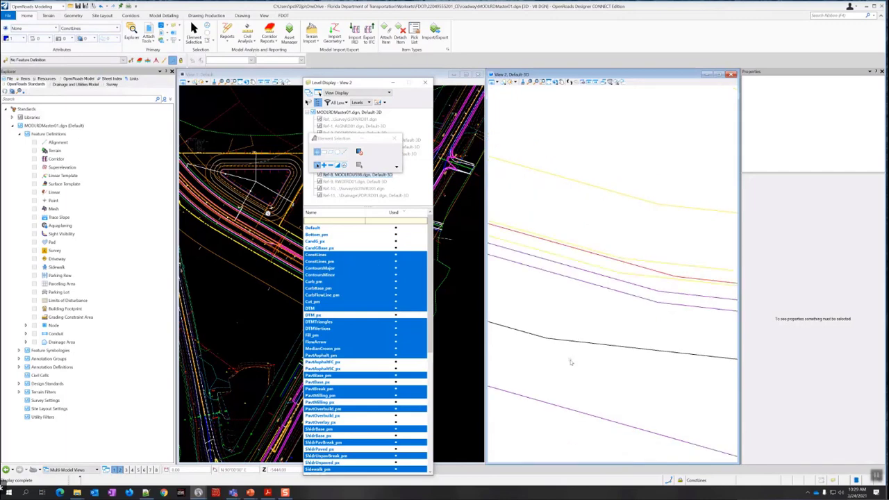
{"action": "scroll", "coordinate": [571, 361], "scroll_direction": "down", "scroll_amount": 3}
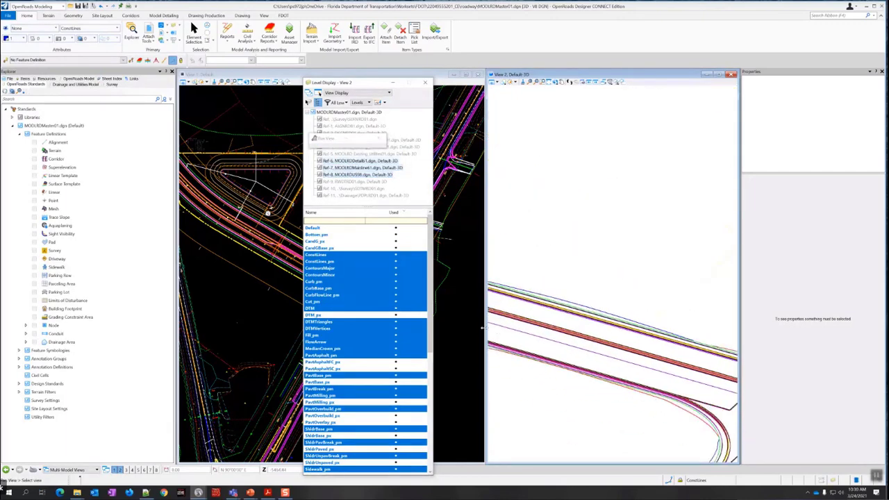
{"action": "scroll", "coordinate": [601, 359], "scroll_direction": "down", "scroll_amount": 2}
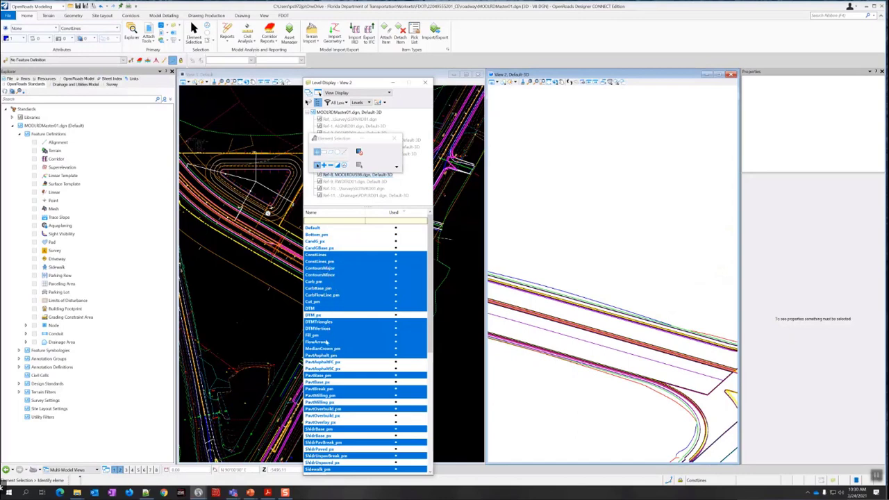
{"action": "scroll", "coordinate": [326, 342], "scroll_direction": "down", "scroll_amount": 4}
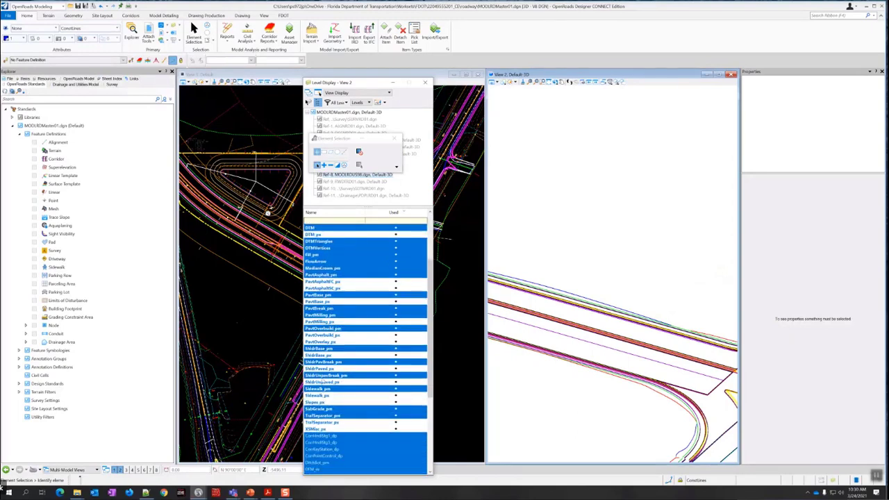
{"action": "left_click", "coordinate": [323, 410]}
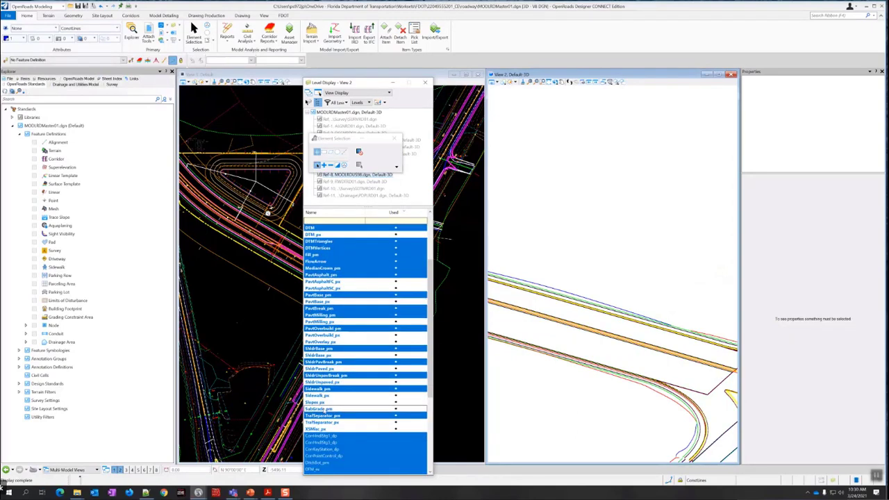
Turn off the PavtBase_pm level for the selected references after comparing the two lines at the pavement corner in View 2
{"action": "scroll", "coordinate": [505, 362], "scroll_direction": "down", "scroll_amount": 2}
{"action": "scroll", "coordinate": [564, 346], "scroll_direction": "up", "scroll_amount": 4}
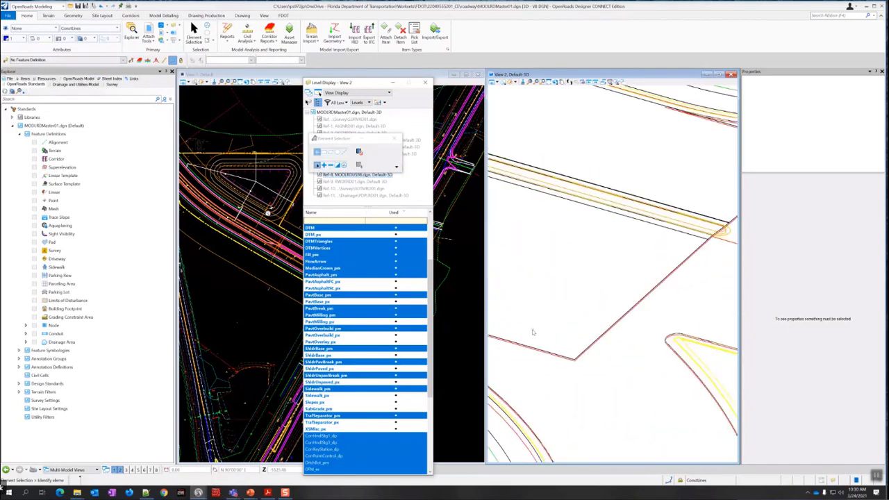
{"action": "mouse_move", "coordinate": [566, 353]}
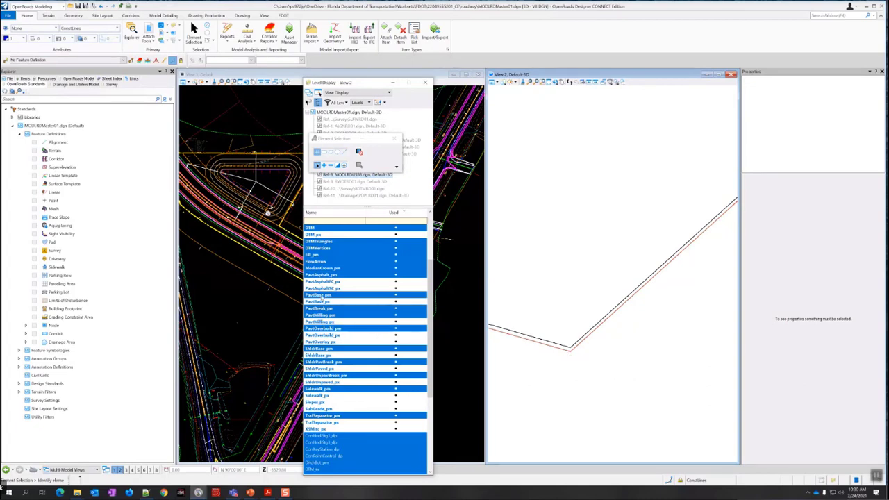
{"action": "left_click", "coordinate": [322, 296]}
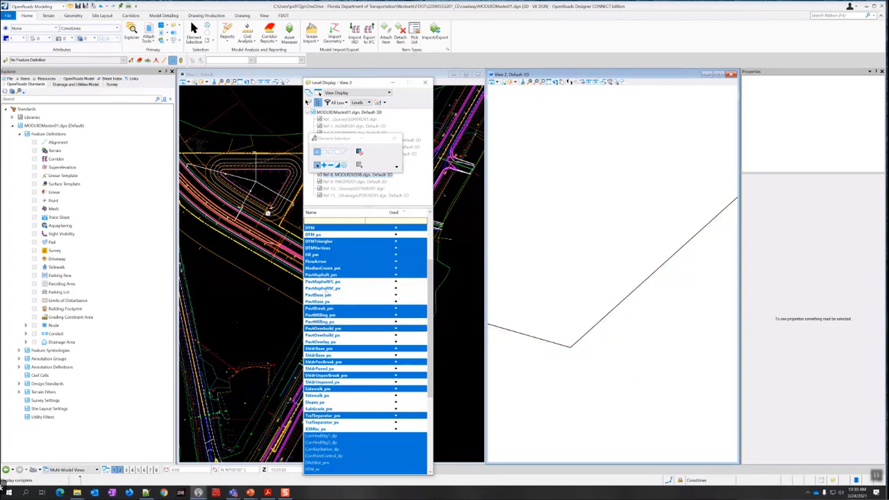
Turn off the levels ConstLines, ConstLines_pm, ContoursMajor and ContoursMinor for the selected roadway references in View 2
{"action": "scroll", "coordinate": [322, 296], "scroll_direction": "up", "scroll_amount": 4}
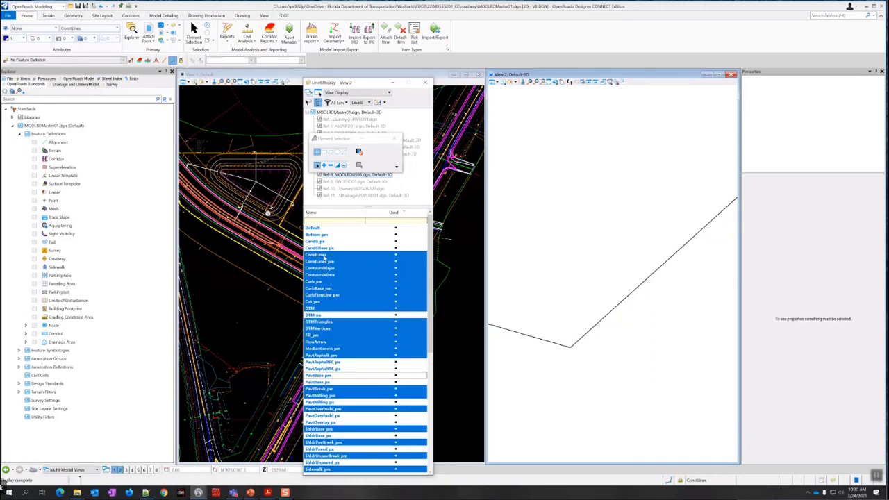
{"action": "left_click", "coordinate": [492, 82]}
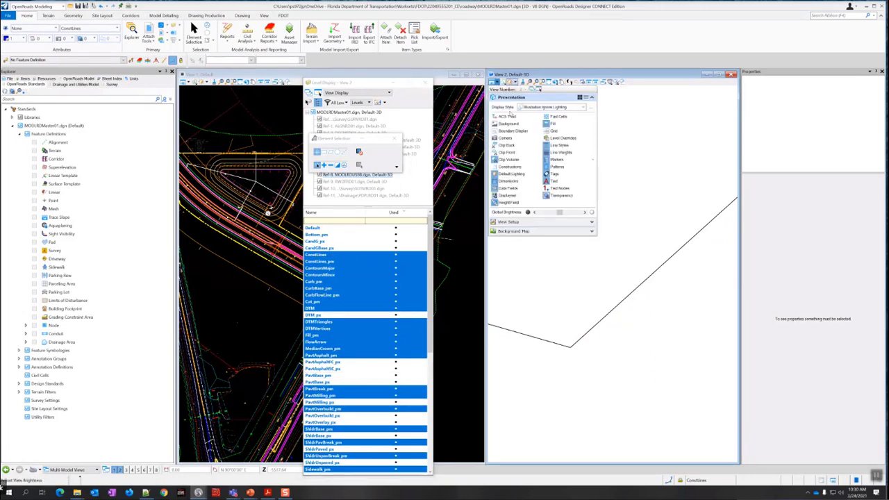
{"action": "left_click", "coordinate": [320, 255]}
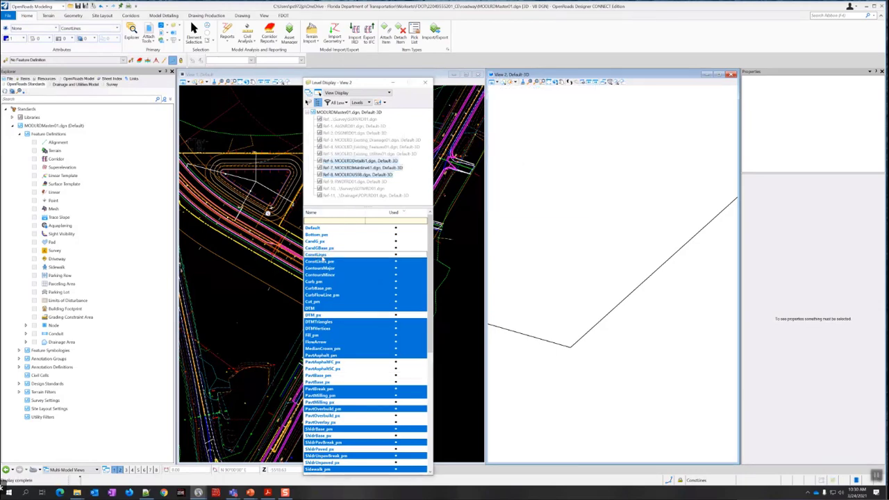
{"action": "left_click", "coordinate": [321, 261]}
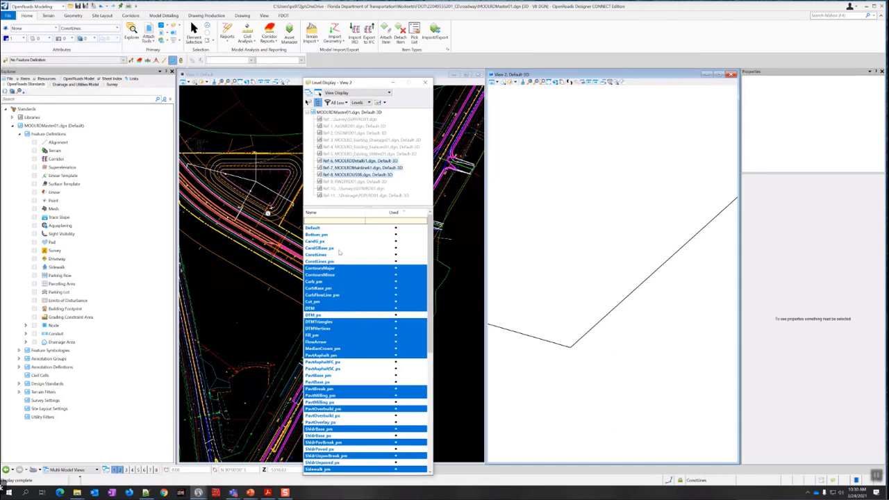
{"action": "left_click", "coordinate": [332, 268]}
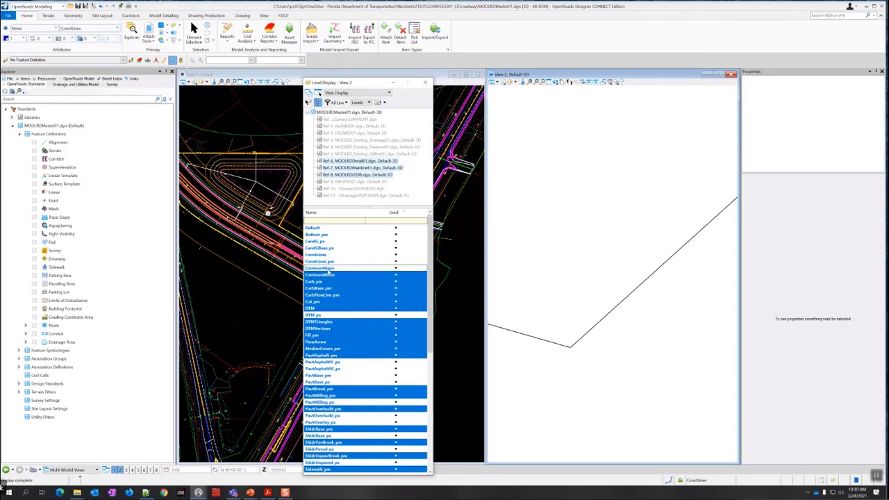
{"action": "left_click", "coordinate": [324, 276]}
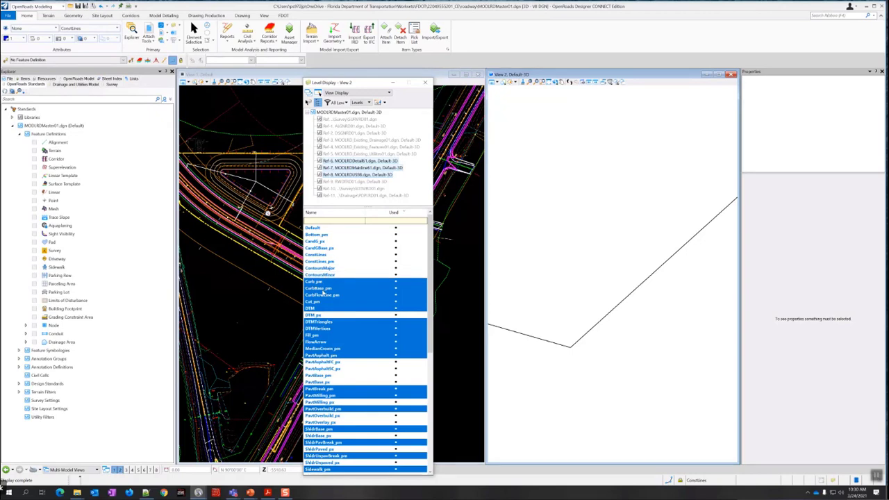
Turn off the terrain levels DTM, DTMTriangles and DTMVertices for the selected roadway references in View 2
{"action": "left_click", "coordinate": [312, 309]}
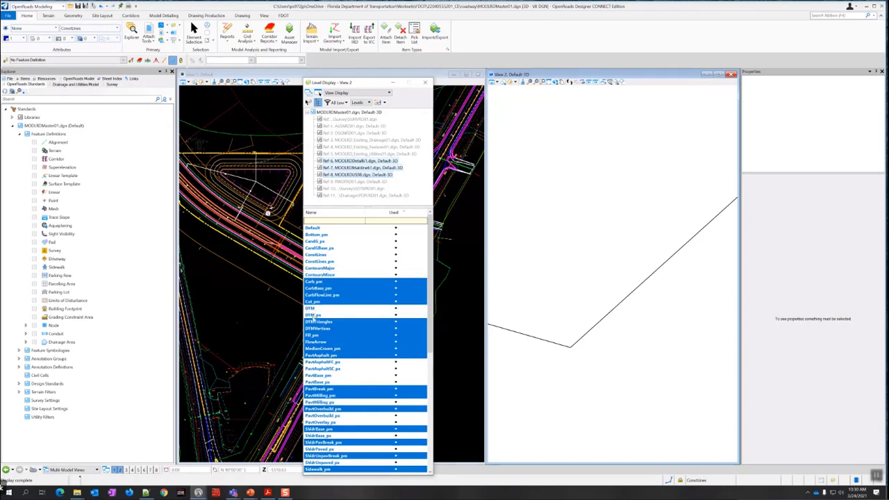
{"action": "left_click", "coordinate": [314, 323]}
{"action": "left_click", "coordinate": [313, 329]}
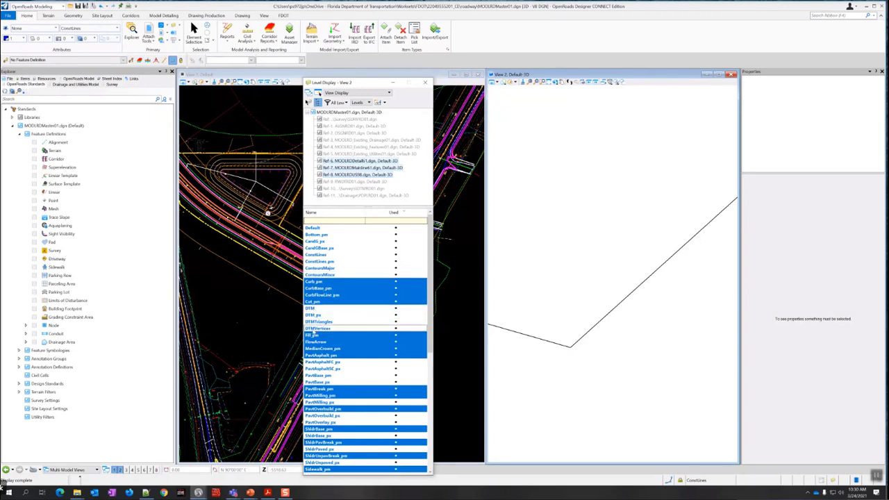
{"action": "scroll", "coordinate": [563, 318], "scroll_direction": "down", "scroll_amount": 5}
{"action": "scroll", "coordinate": [563, 318], "scroll_direction": "down", "scroll_amount": 3}
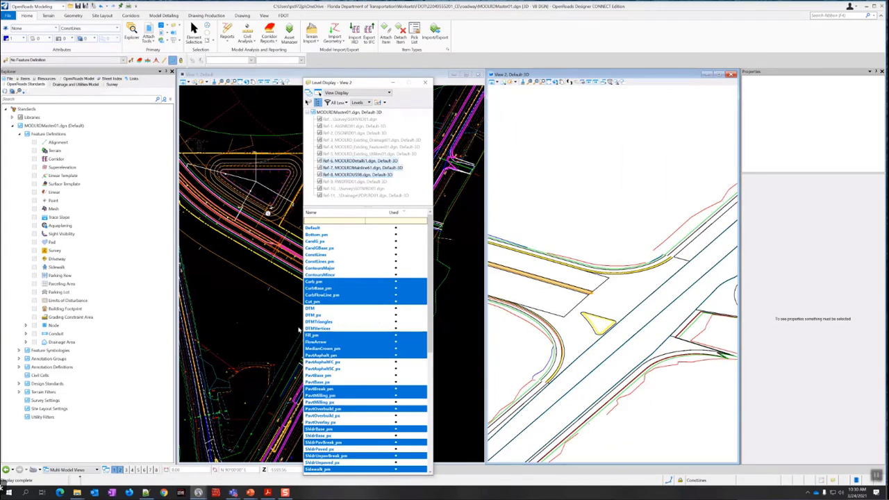
Turn off the levels FlowArrow, CurbBase_pm and ShldrBase_pm for the selected roadway references in View 2
{"action": "left_click", "coordinate": [318, 343]}
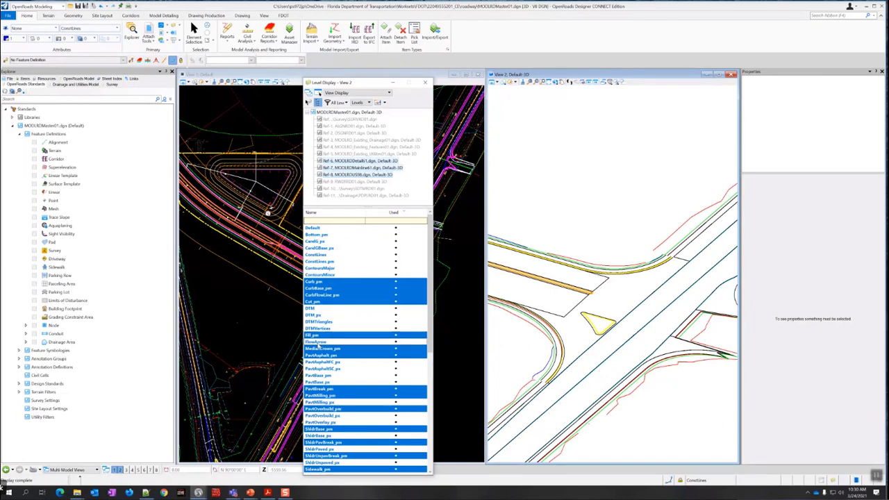
{"action": "left_click", "coordinate": [318, 343]}
{"action": "left_click", "coordinate": [320, 289]}
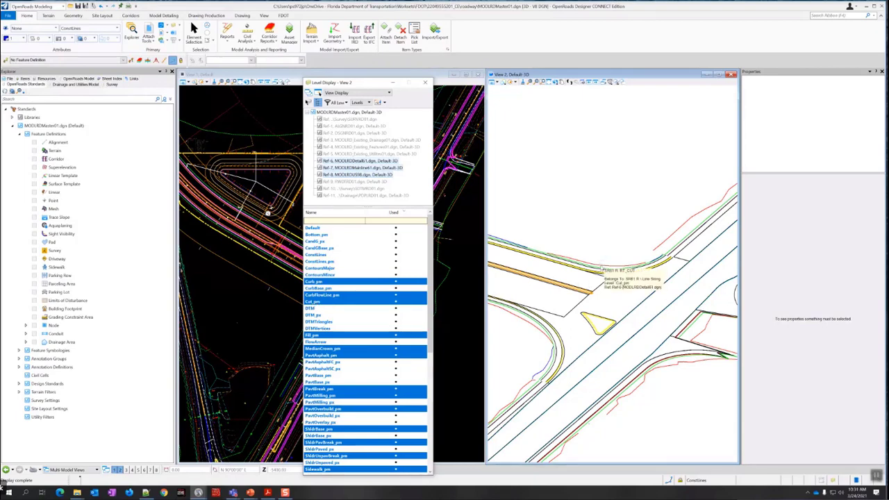
{"action": "left_click", "coordinate": [323, 301]}
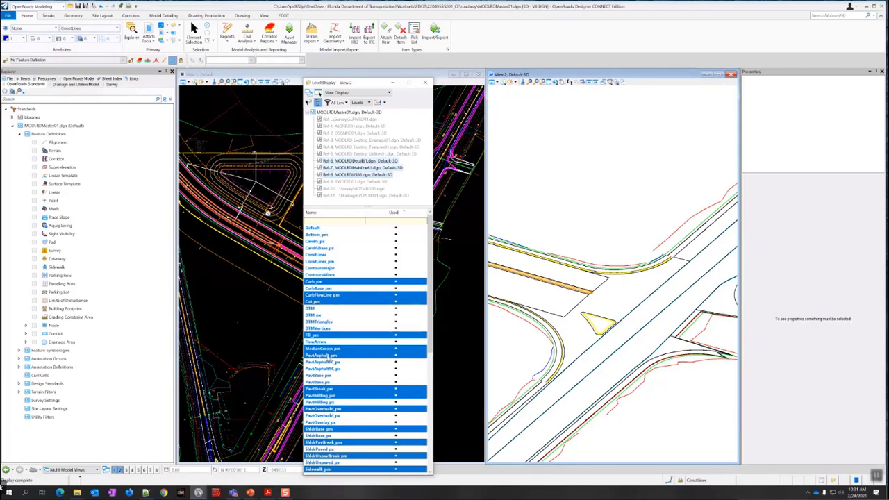
{"action": "scroll", "coordinate": [327, 356], "scroll_direction": "down", "scroll_amount": 3}
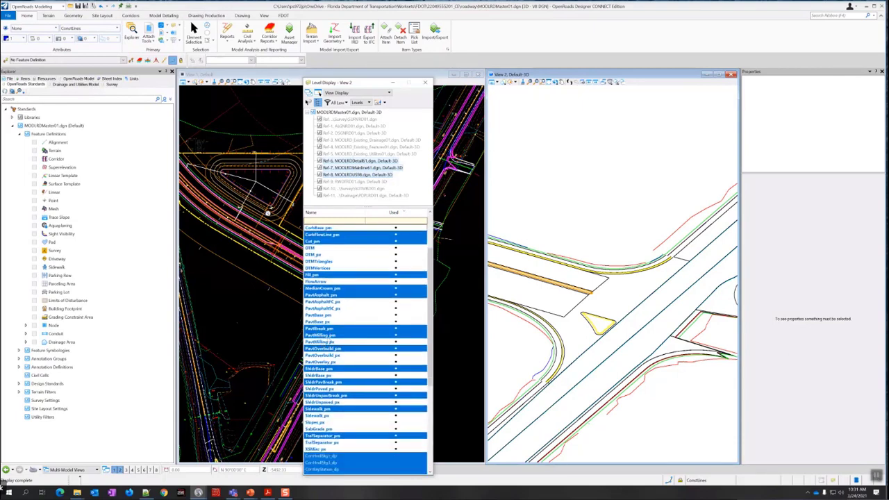
{"action": "left_click", "coordinate": [319, 368]}
{"action": "scroll", "coordinate": [341, 367], "scroll_direction": "down", "scroll_amount": 3}
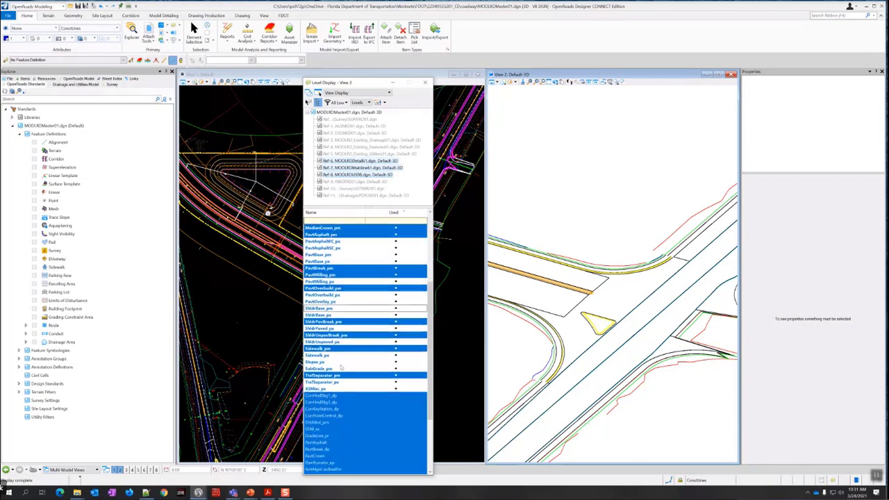
Inspect the median traffic separator's nose in View 2 from the top and from the isometric orientation
{"action": "scroll", "coordinate": [324, 323], "scroll_direction": "up", "scroll_amount": 1}
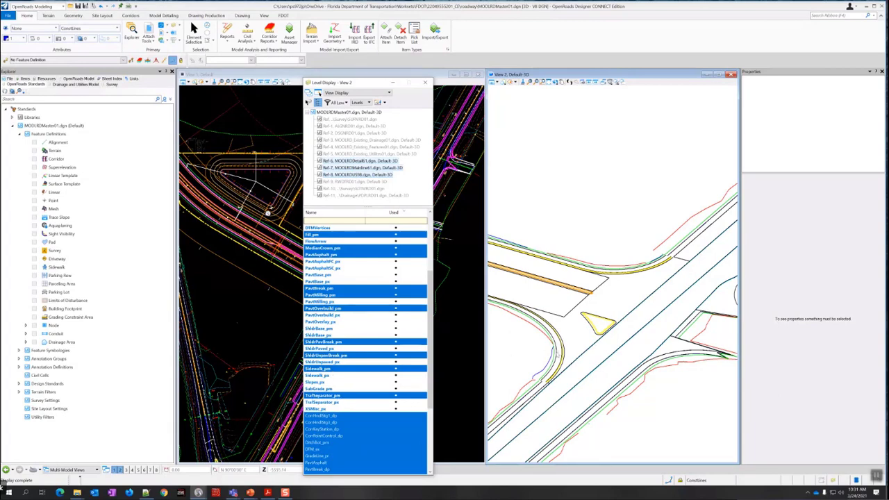
{"action": "scroll", "coordinate": [559, 323], "scroll_direction": "up", "scroll_amount": 3}
{"action": "scroll", "coordinate": [567, 304], "scroll_direction": "down", "scroll_amount": 3}
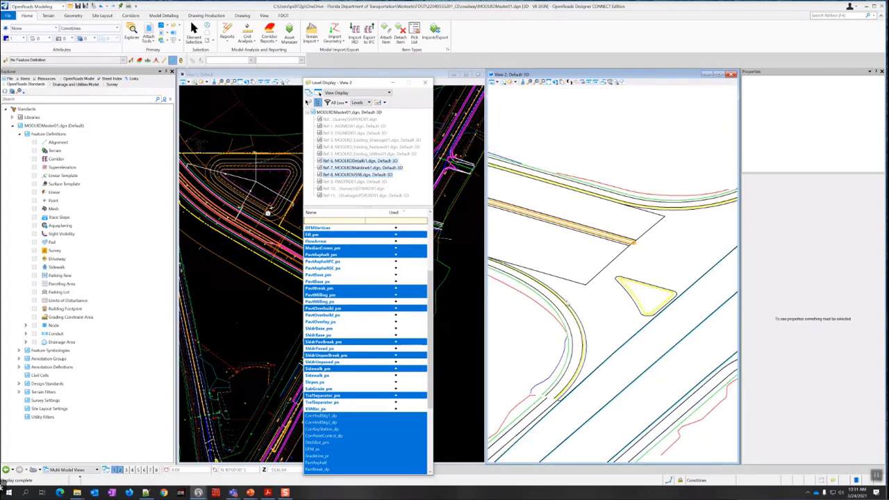
{"action": "scroll", "coordinate": [633, 245], "scroll_direction": "up", "scroll_amount": 3}
{"action": "scroll", "coordinate": [630, 247], "scroll_direction": "up", "scroll_amount": 2}
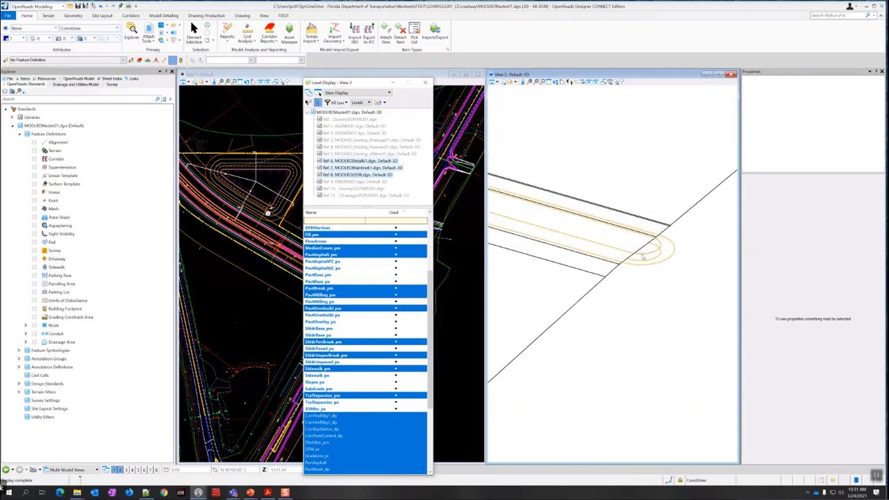
{"action": "mouse_move", "coordinate": [642, 257]}
{"action": "left_click", "coordinate": [555, 82]}
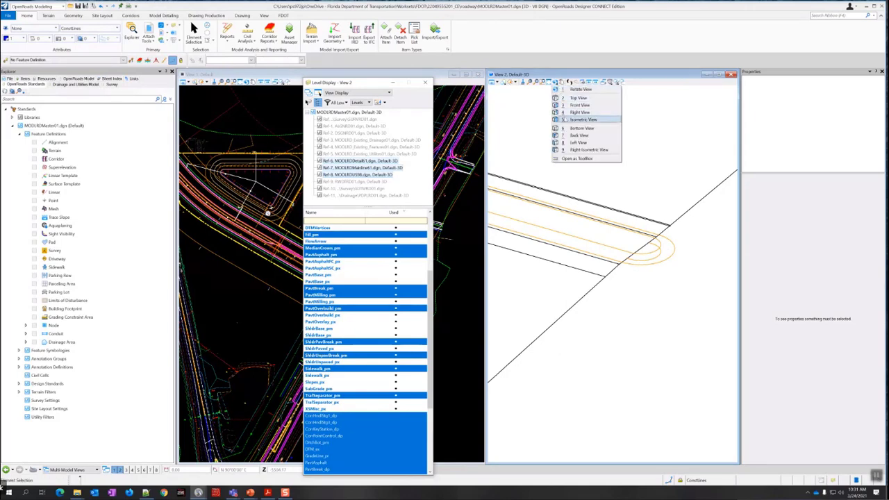
{"action": "left_click", "coordinate": [570, 97]}
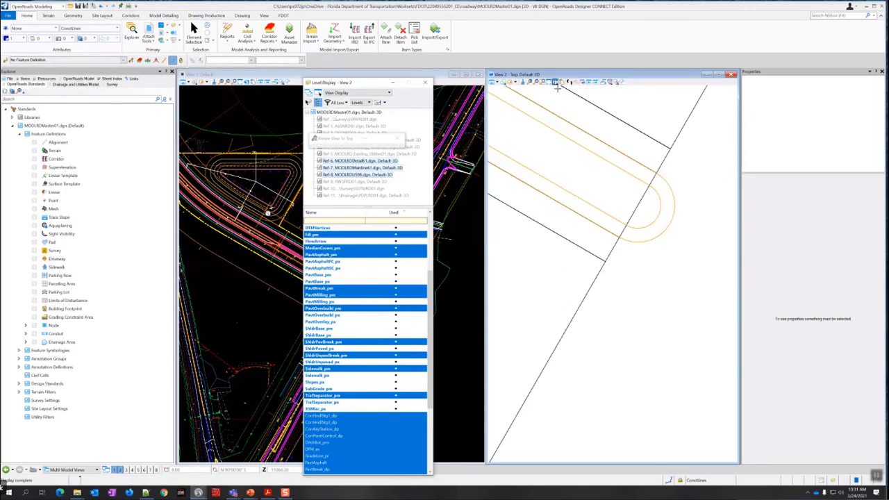
{"action": "left_click", "coordinate": [556, 83]}
{"action": "left_click", "coordinate": [569, 119]}
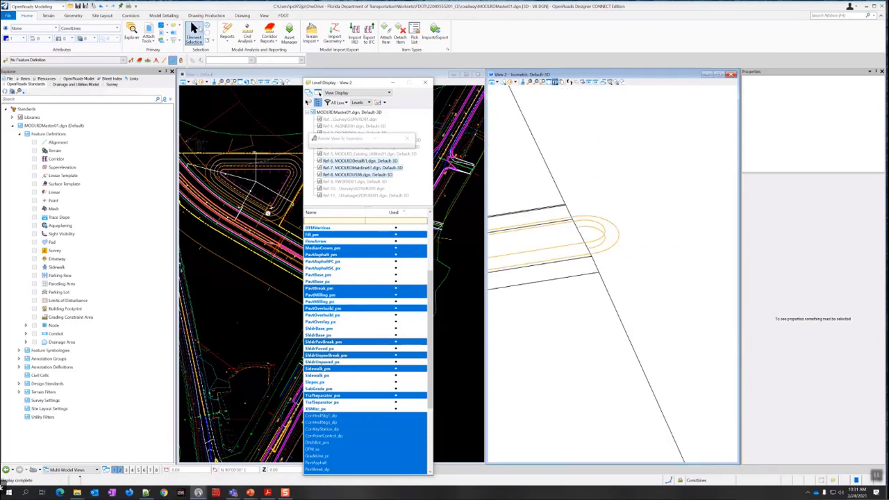
Identify the levels of the lines where the pavement edge crosses the traffic separator nose in the isometric view
{"action": "left_click", "coordinate": [194, 33]}
{"action": "scroll", "coordinate": [589, 247], "scroll_direction": "up", "scroll_amount": 3}
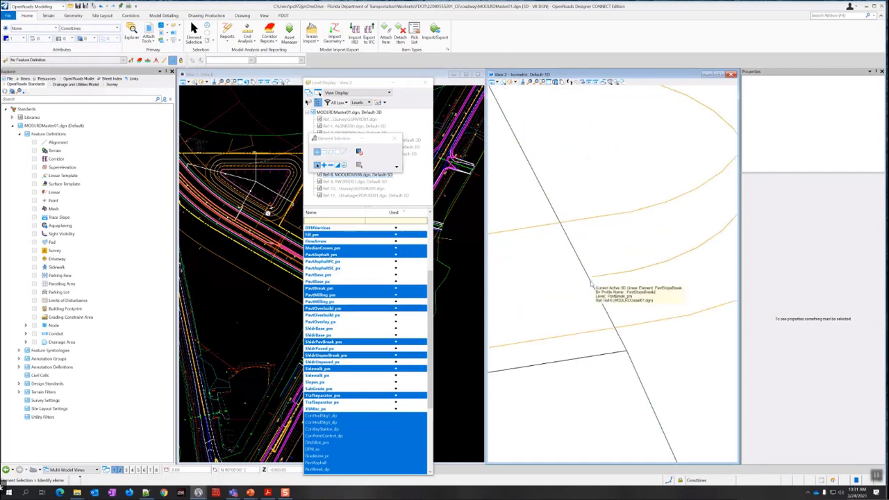
{"action": "scroll", "coordinate": [591, 284], "scroll_direction": "down", "scroll_amount": 2}
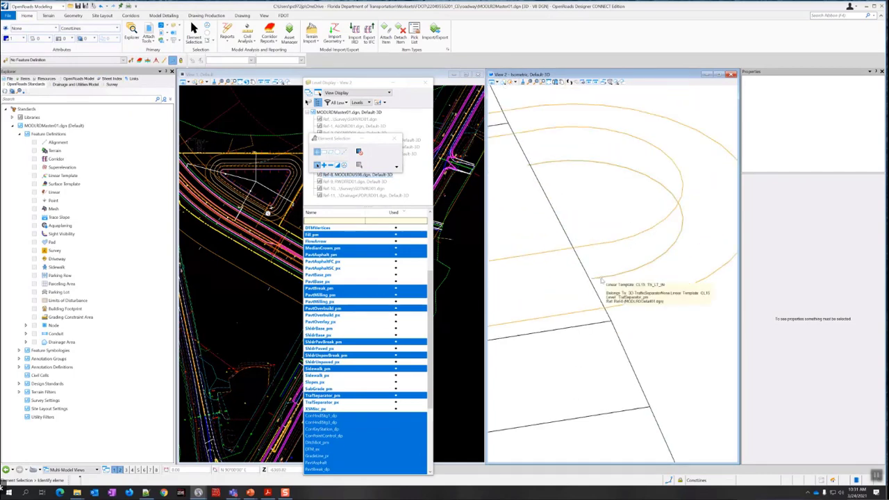
{"action": "scroll", "coordinate": [601, 279], "scroll_direction": "down", "scroll_amount": 1}
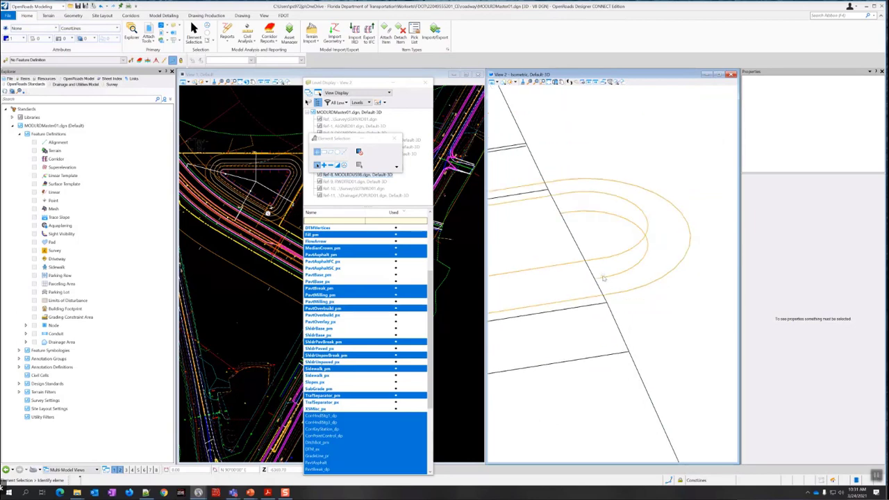
{"action": "mouse_move", "coordinate": [602, 280]}
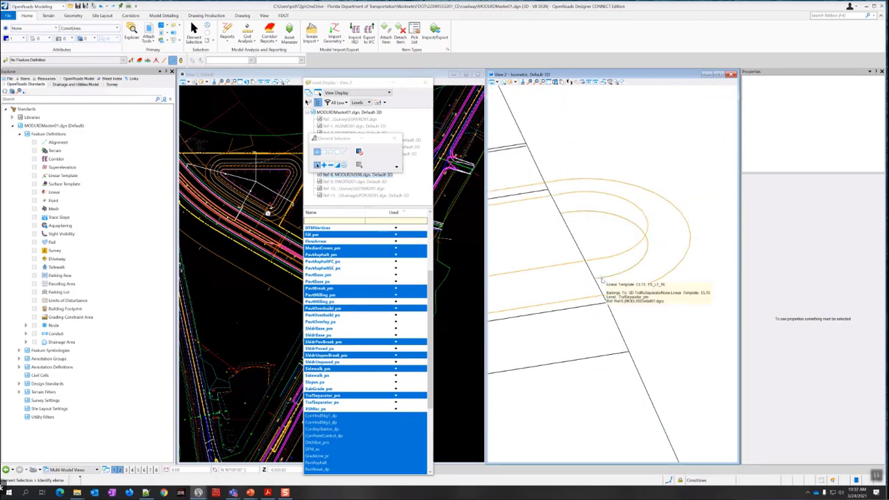
Examine the remaining linework at the intersection and along the median traffic separator in the isometric view
{"action": "scroll", "coordinate": [602, 280], "scroll_direction": "up", "scroll_amount": 4}
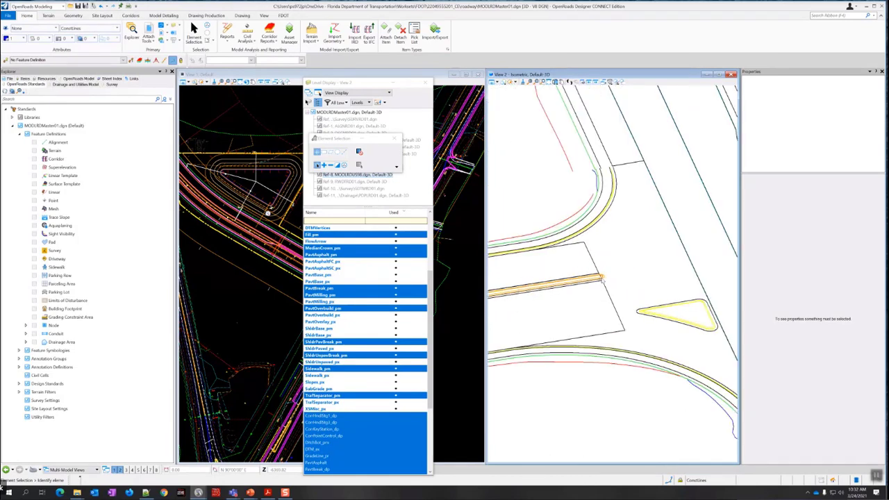
{"action": "scroll", "coordinate": [590, 330], "scroll_direction": "down", "scroll_amount": 3}
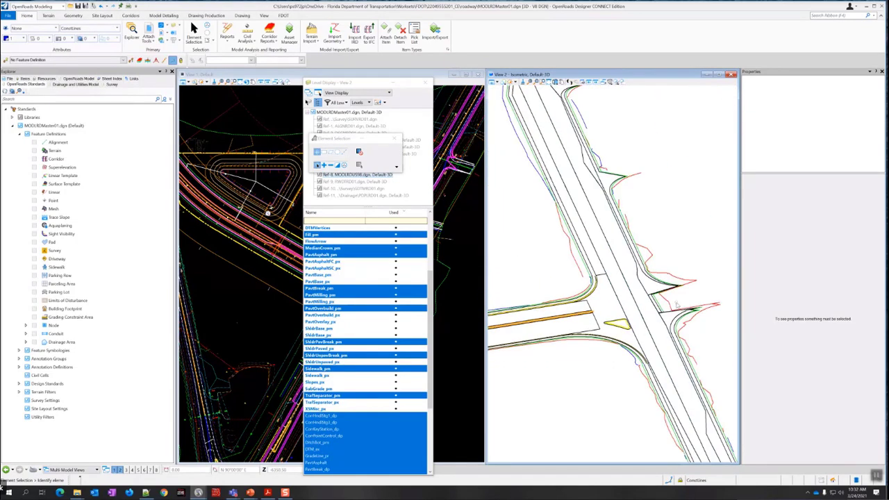
{"action": "scroll", "coordinate": [672, 301], "scroll_direction": "up", "scroll_amount": 3}
{"action": "scroll", "coordinate": [666, 297], "scroll_direction": "down", "scroll_amount": 3}
{"action": "scroll", "coordinate": [631, 300], "scroll_direction": "up", "scroll_amount": 3}
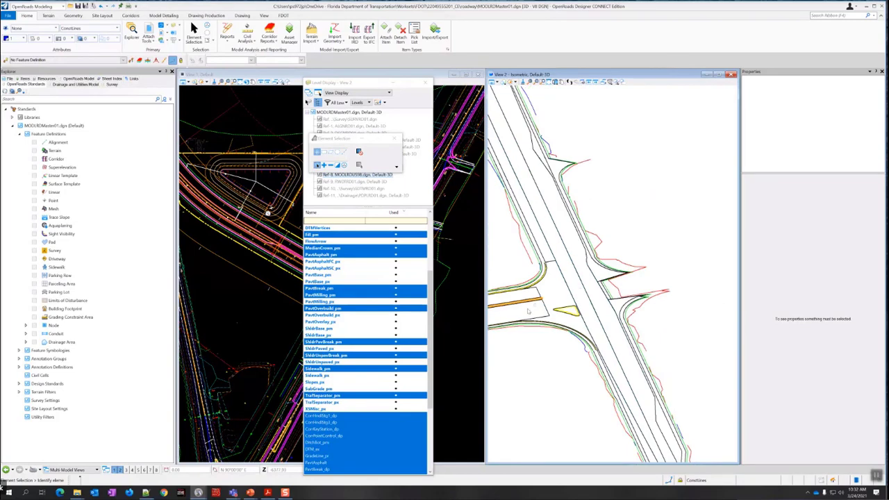
{"action": "scroll", "coordinate": [631, 299], "scroll_direction": "down", "scroll_amount": 3}
{"action": "scroll", "coordinate": [520, 317], "scroll_direction": "up", "scroll_amount": 4}
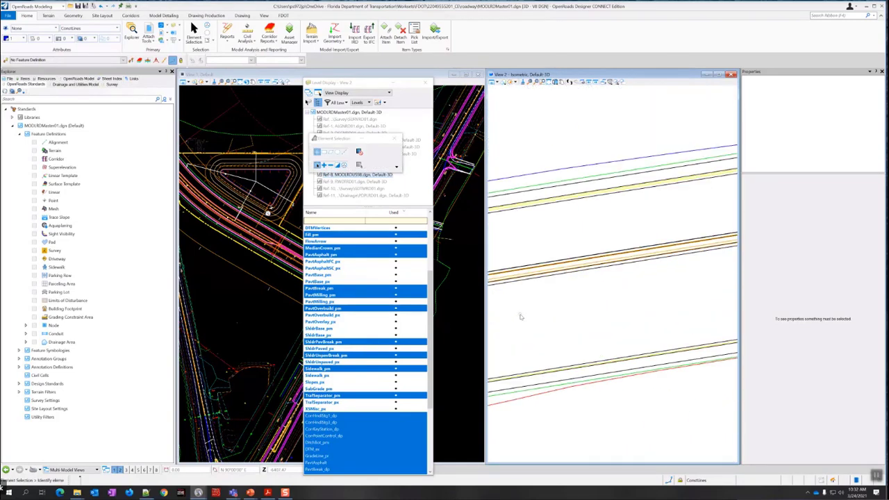
{"action": "scroll", "coordinate": [521, 325], "scroll_direction": "up", "scroll_amount": 3}
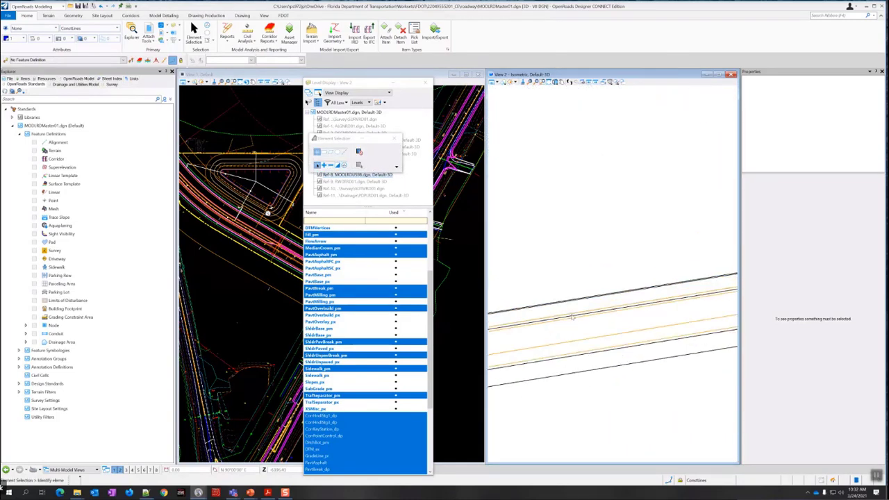
Rotate View 2 to the top orientation and zoom in on the closely spaced lines along the traffic separator's edge
{"action": "left_click", "coordinate": [555, 82]}
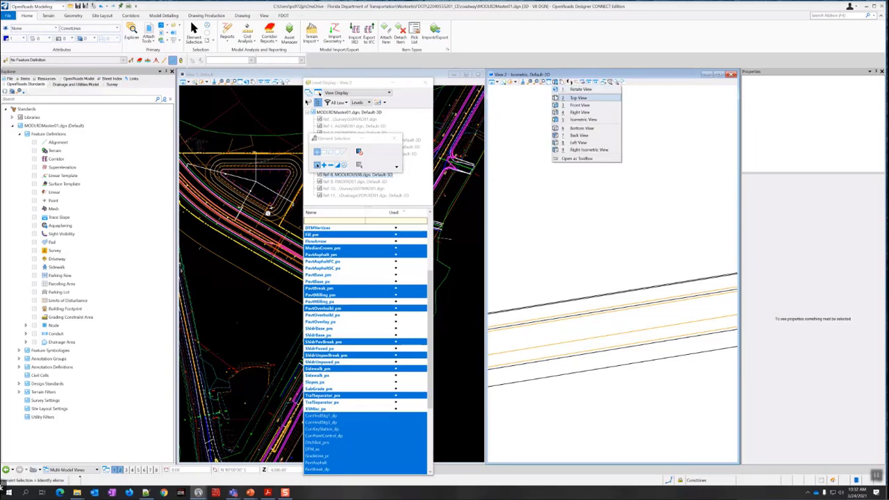
{"action": "left_click", "coordinate": [576, 98]}
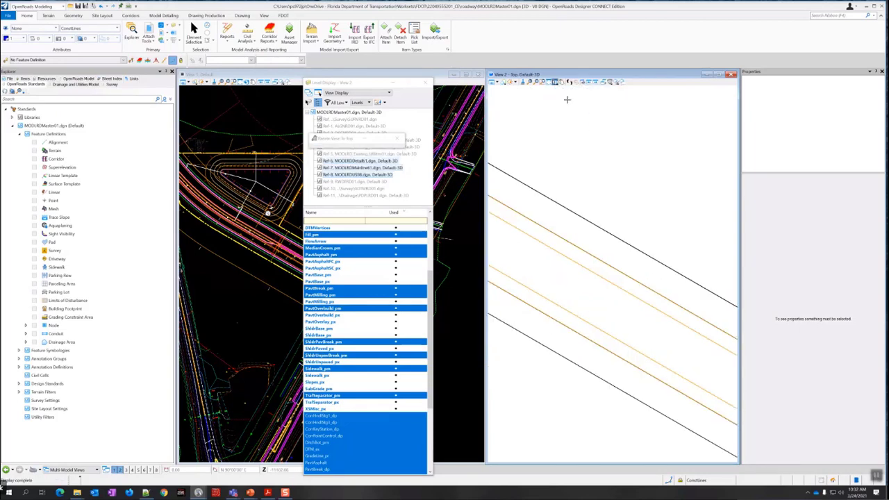
{"action": "scroll", "coordinate": [549, 231], "scroll_direction": "up", "scroll_amount": 6}
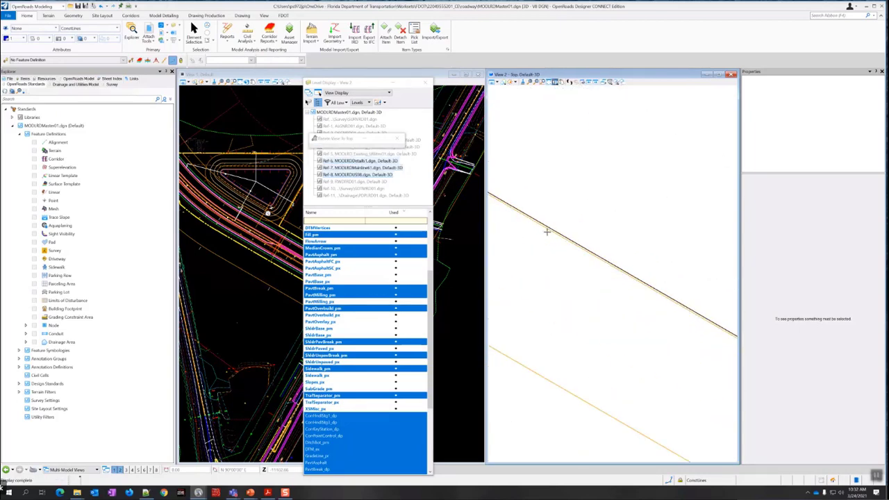
Identify the level of the line along the traffic separator's edge and set View 2 to the isometric orientation
{"action": "left_click", "coordinate": [196, 36]}
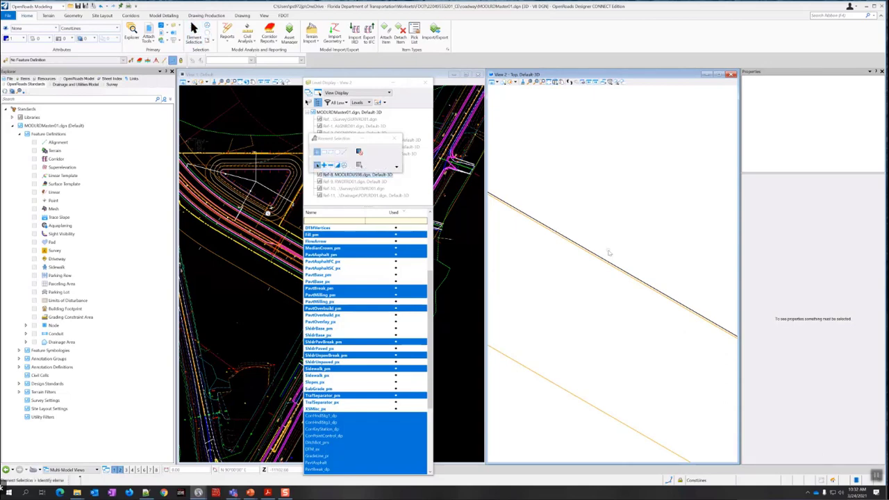
{"action": "mouse_move", "coordinate": [589, 253]}
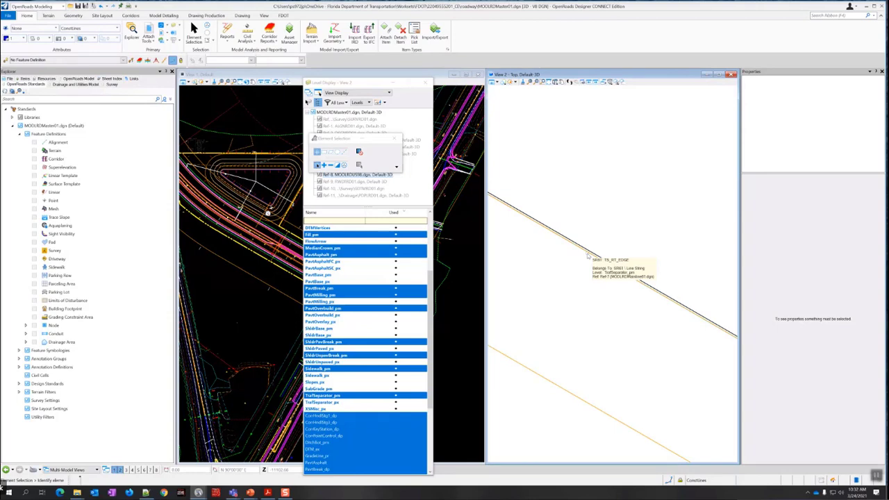
{"action": "left_click", "coordinate": [570, 82]}
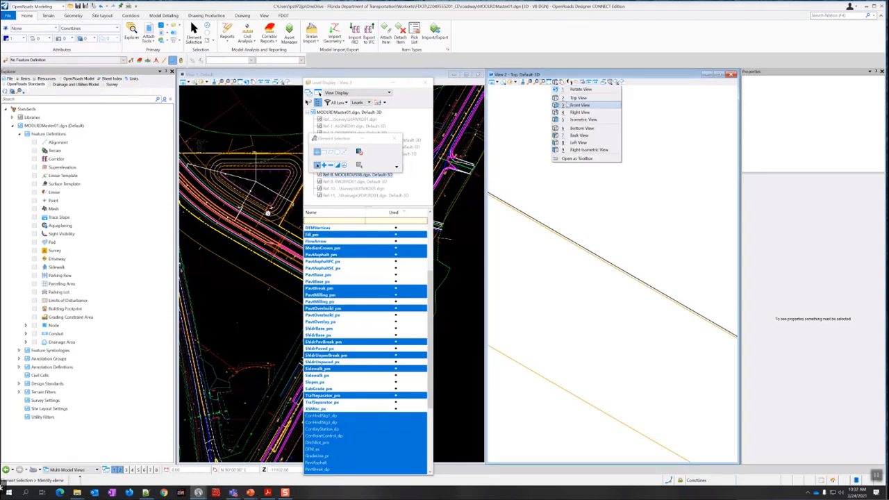
{"action": "left_click", "coordinate": [582, 119]}
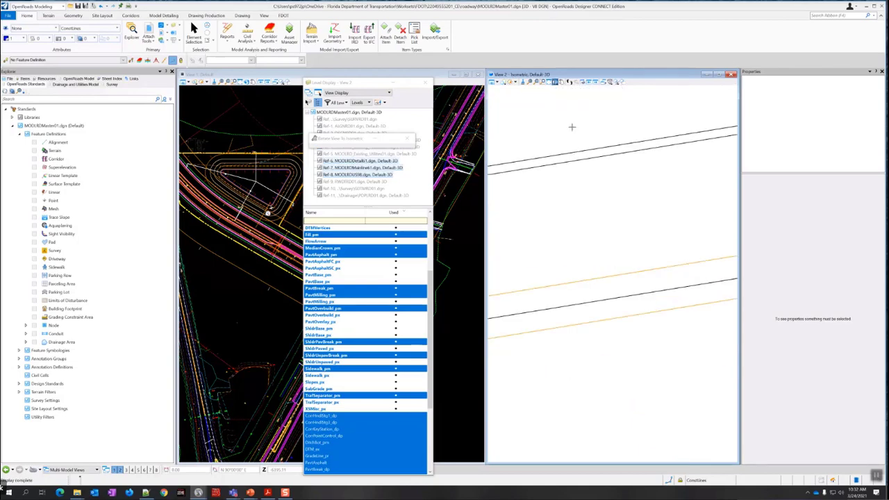
Rotate View 2 dynamically to examine the traffic separator's closely spaced lines from different angles
{"action": "left_click", "coordinate": [568, 82]}
{"action": "left_click", "coordinate": [580, 88]}
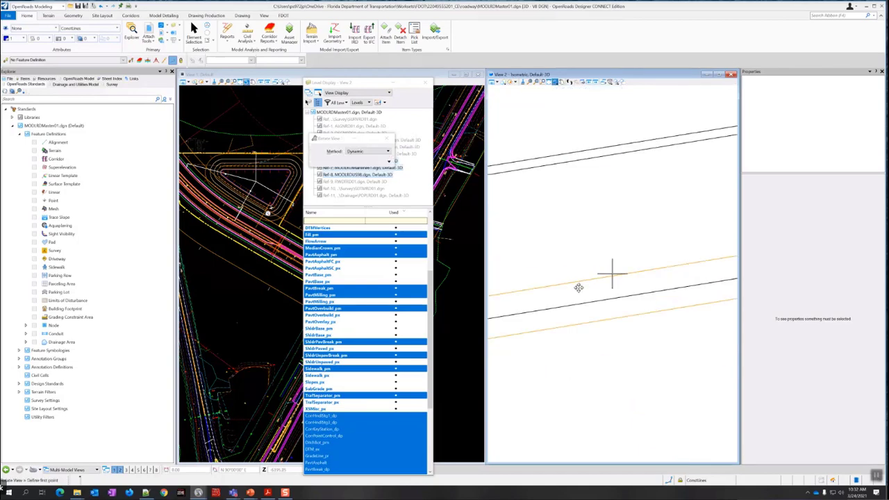
{"action": "left_click", "coordinate": [612, 274]}
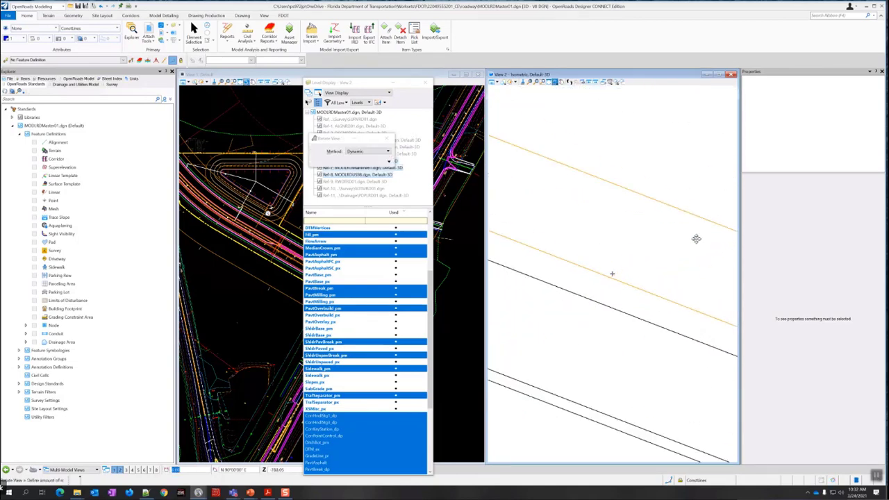
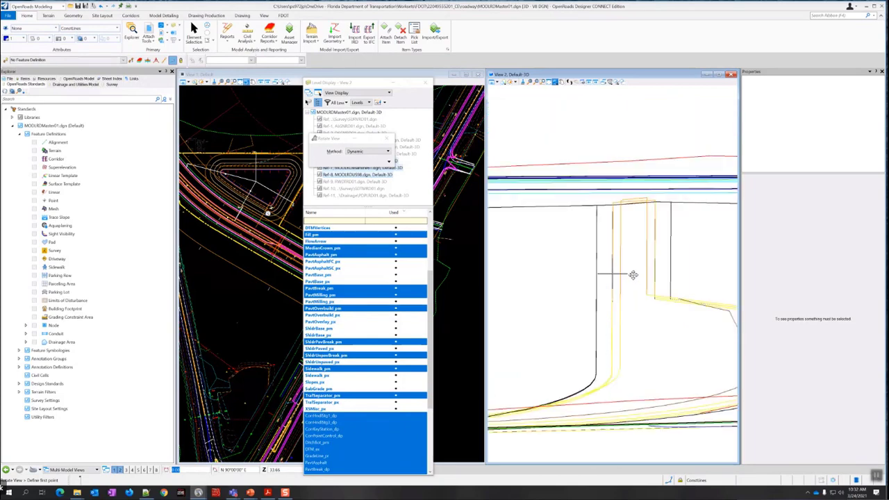
{"action": "left_click", "coordinate": [632, 274]}
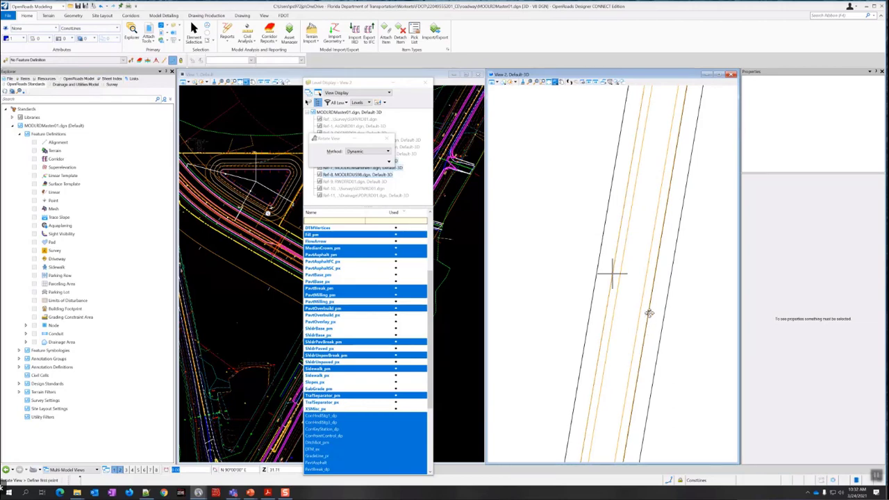
{"action": "left_click", "coordinate": [649, 312]}
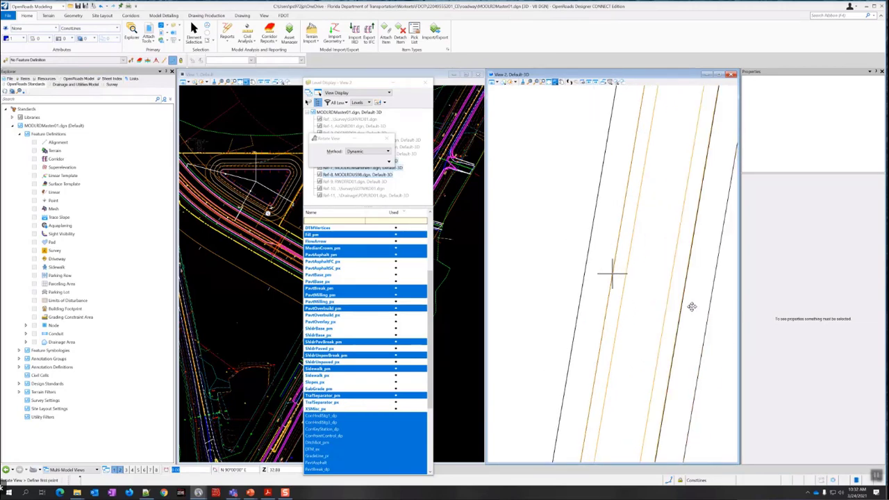
Restore View 2 to the isometric orientation and inspect the linework along the median to the traffic separator's nose
{"action": "left_click", "coordinate": [555, 82]}
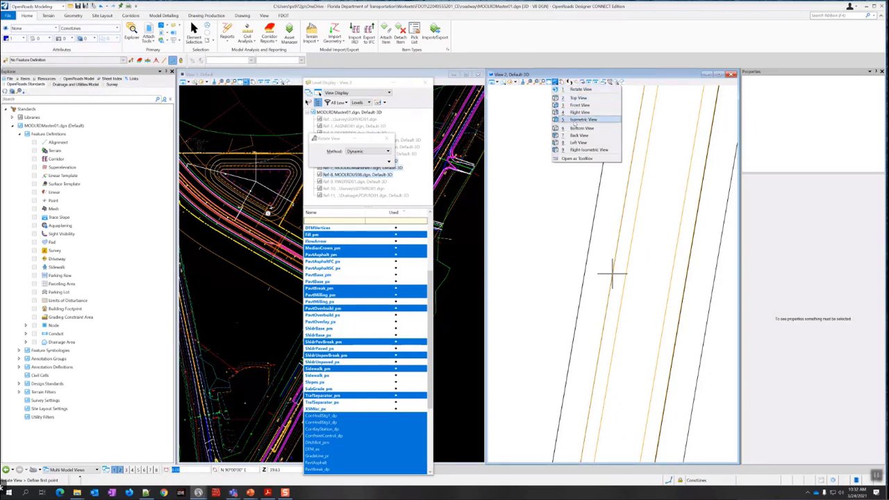
{"action": "left_click", "coordinate": [576, 121]}
{"action": "scroll", "coordinate": [613, 291], "scroll_direction": "down", "scroll_amount": 5}
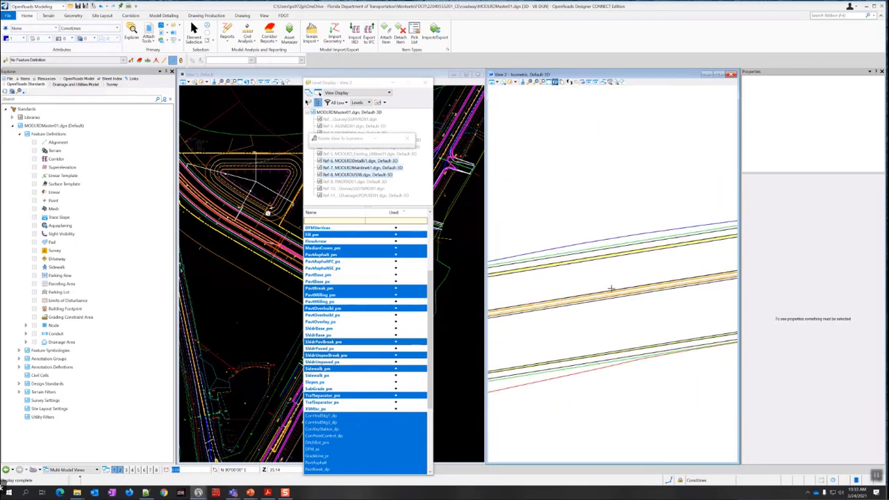
{"action": "scroll", "coordinate": [514, 285], "scroll_direction": "up", "scroll_amount": 5}
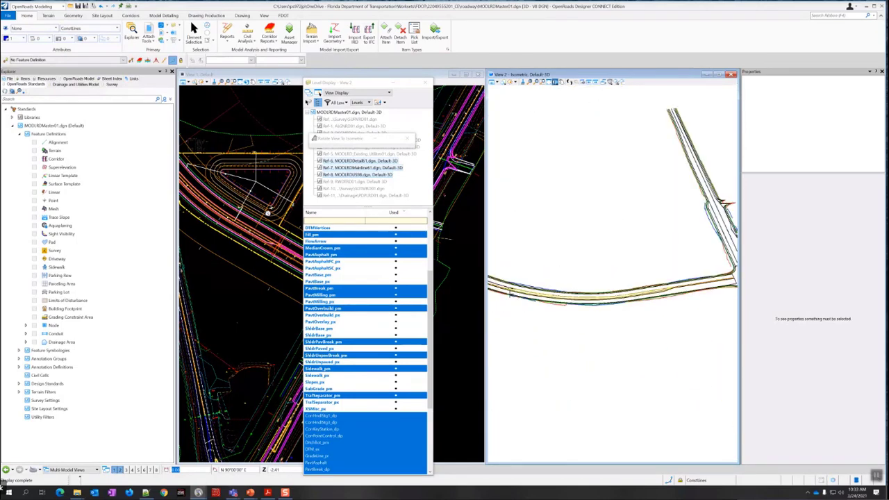
{"action": "scroll", "coordinate": [514, 276], "scroll_direction": "down", "scroll_amount": 3}
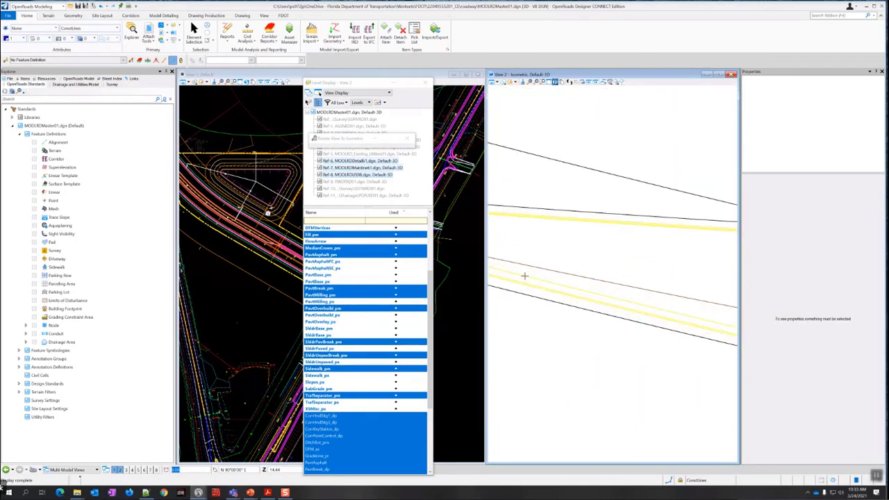
{"action": "middle_click_drag", "start_coordinate": [519, 295], "coordinate": [646, 320]}
{"action": "scroll", "coordinate": [587, 305], "scroll_direction": "down", "scroll_amount": 3}
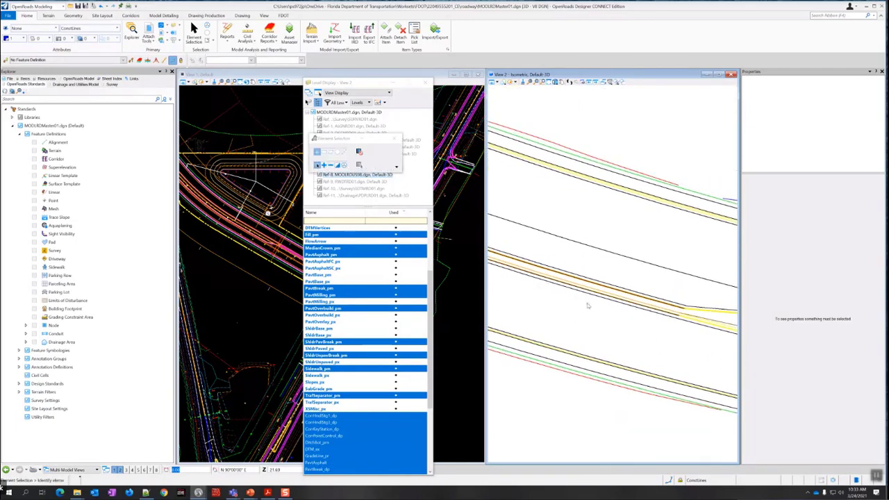
{"action": "scroll", "coordinate": [548, 285], "scroll_direction": "up", "scroll_amount": 3}
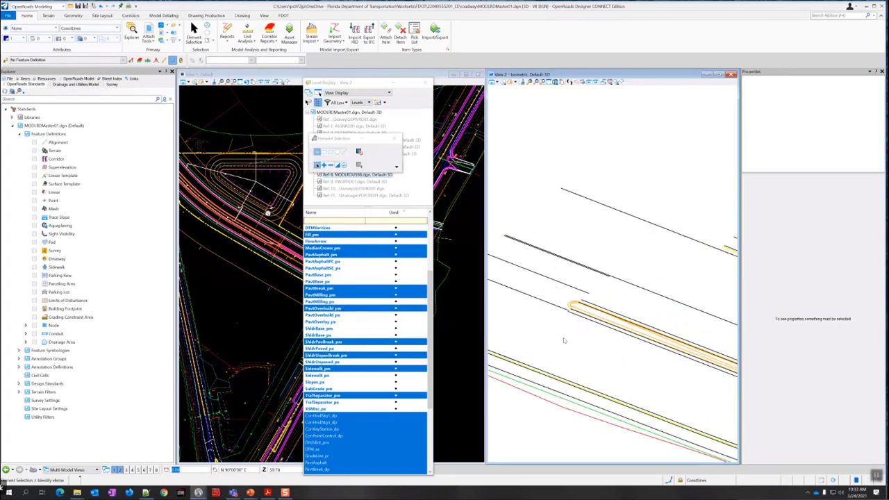
{"action": "scroll", "coordinate": [566, 308], "scroll_direction": "up", "scroll_amount": 2}
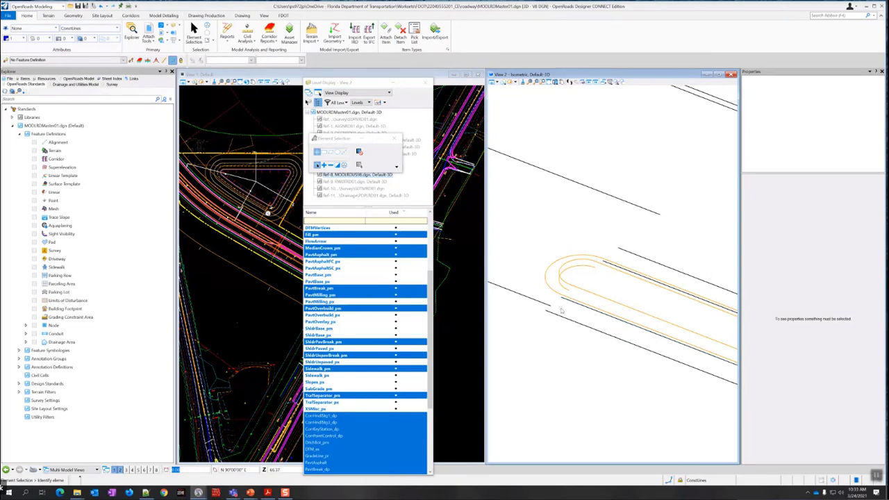
{"action": "scroll", "coordinate": [564, 308], "scroll_direction": "down", "scroll_amount": 3}
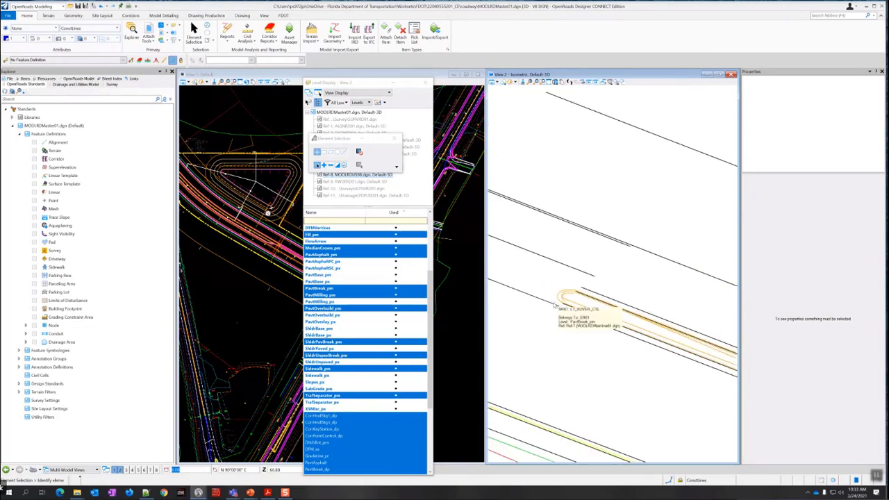
Review the remaining roadway linework along the curve in View 2, ending with the full project extent
{"action": "scroll", "coordinate": [556, 303], "scroll_direction": "down", "scroll_amount": 2}
{"action": "middle_click_drag", "start_coordinate": [685, 358], "coordinate": [555, 302]}
{"action": "middle_click_drag", "start_coordinate": [660, 333], "coordinate": [536, 285]}
{"action": "middle_click_drag", "start_coordinate": [695, 308], "coordinate": [548, 307]}
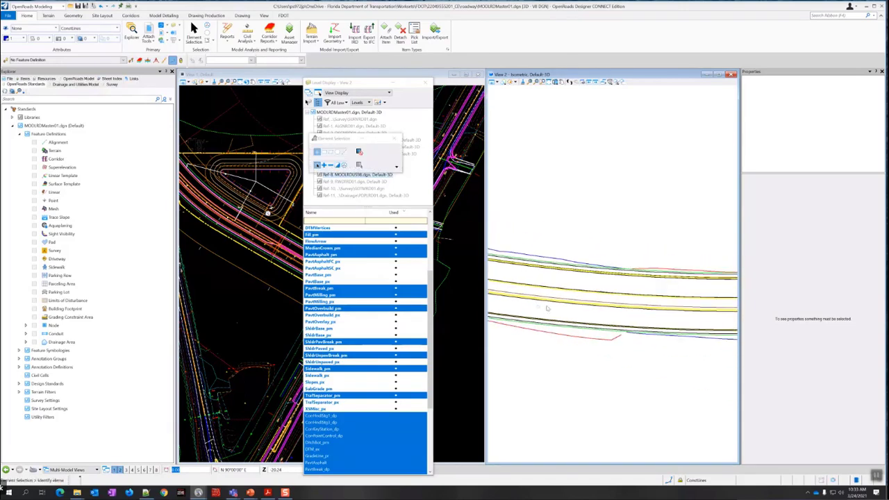
{"action": "middle_click_drag", "start_coordinate": [687, 323], "coordinate": [562, 337]}
{"action": "middle_click_drag", "start_coordinate": [661, 336], "coordinate": [601, 338]}
{"action": "scroll", "coordinate": [601, 338], "scroll_direction": "down", "scroll_amount": 4}
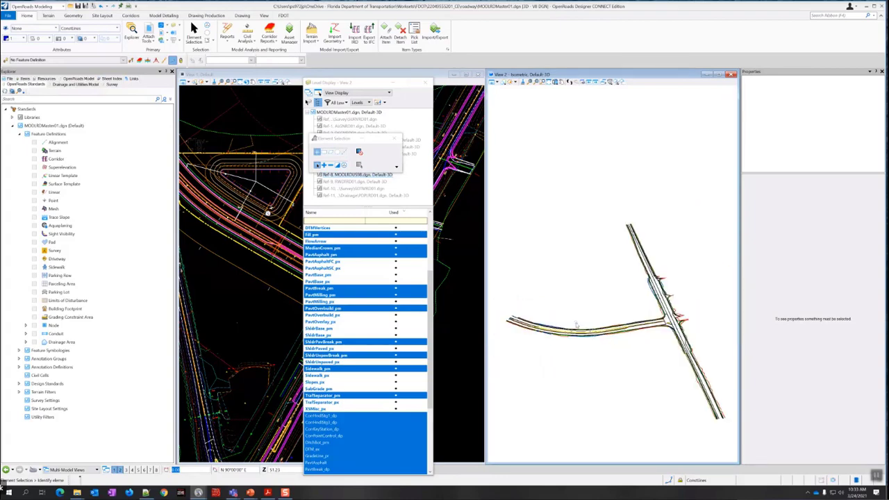
Place a Block fence in Overlap mode around all of the roadway linework in View 2
{"action": "scroll", "coordinate": [548, 314], "scroll_direction": "down", "scroll_amount": 2}
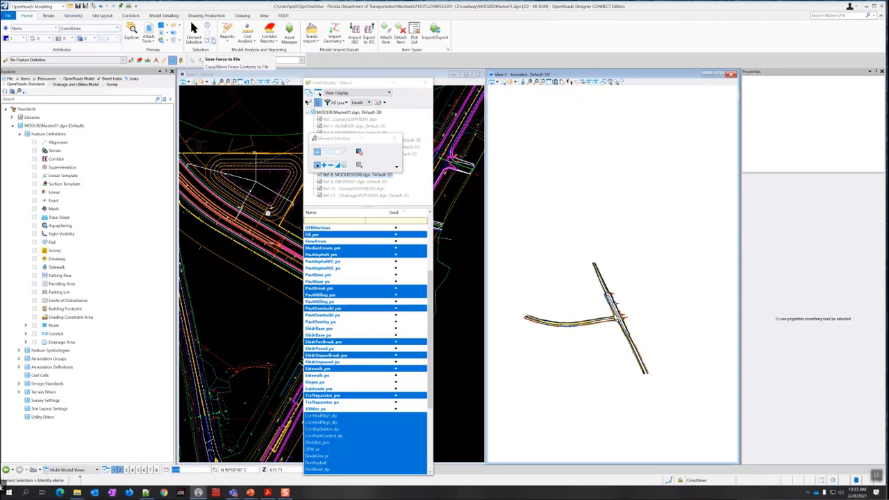
{"action": "left_click", "coordinate": [212, 40]}
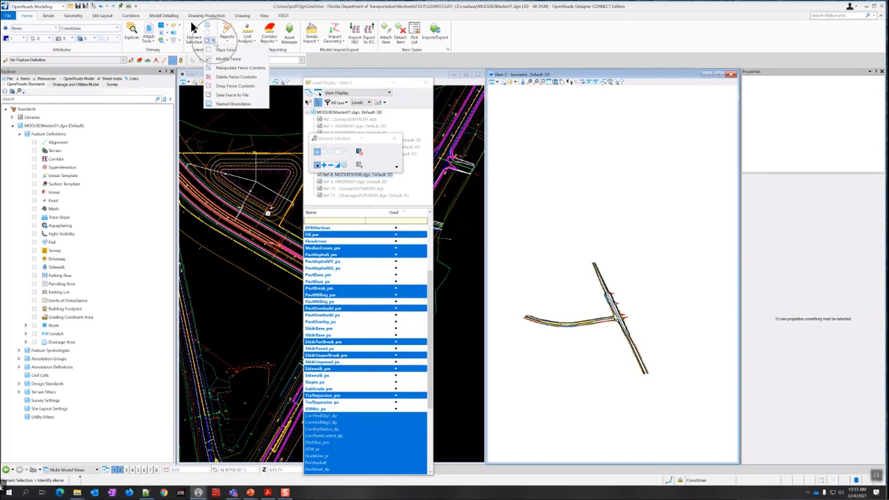
{"action": "left_click", "coordinate": [229, 50]}
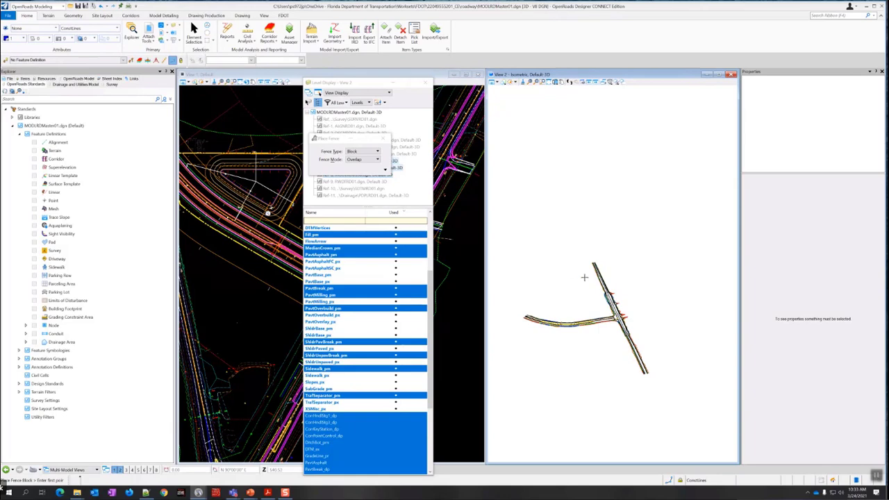
{"action": "left_click", "coordinate": [503, 242]}
{"action": "left_click", "coordinate": [674, 393]}
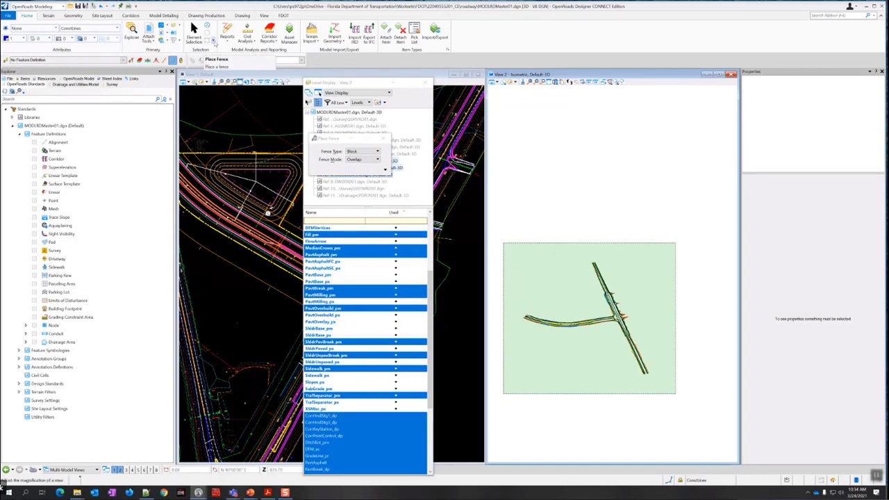
Copy the fence contents to a new file named AMG-3DSGNRD01.dgn in the 3DDeliverables folder, switching to the generated file
{"action": "left_click", "coordinate": [214, 41]}
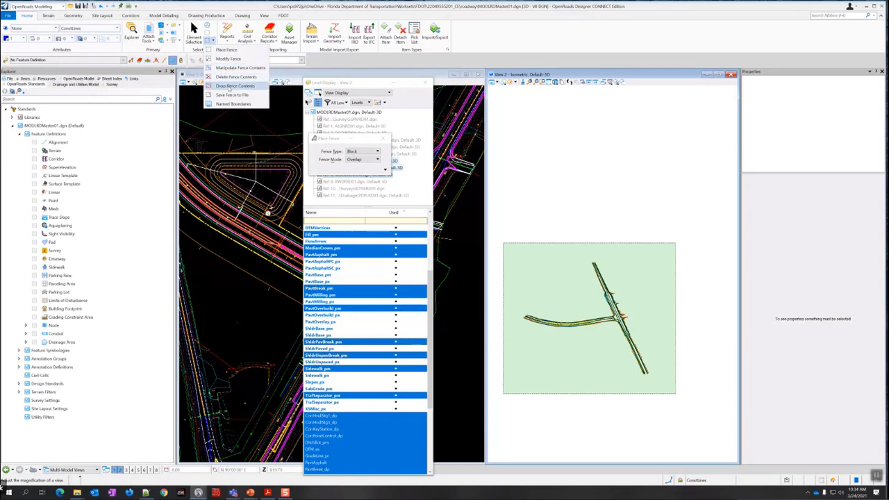
{"action": "left_click", "coordinate": [231, 94]}
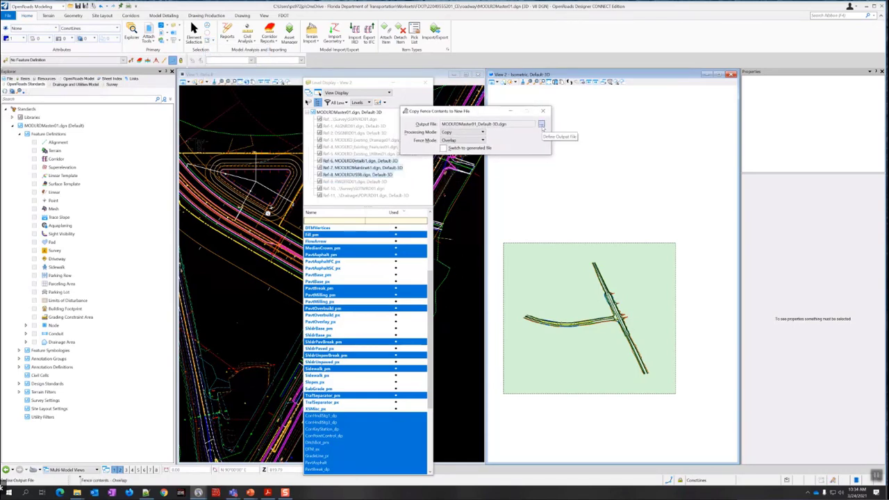
{"action": "left_click", "coordinate": [541, 124]}
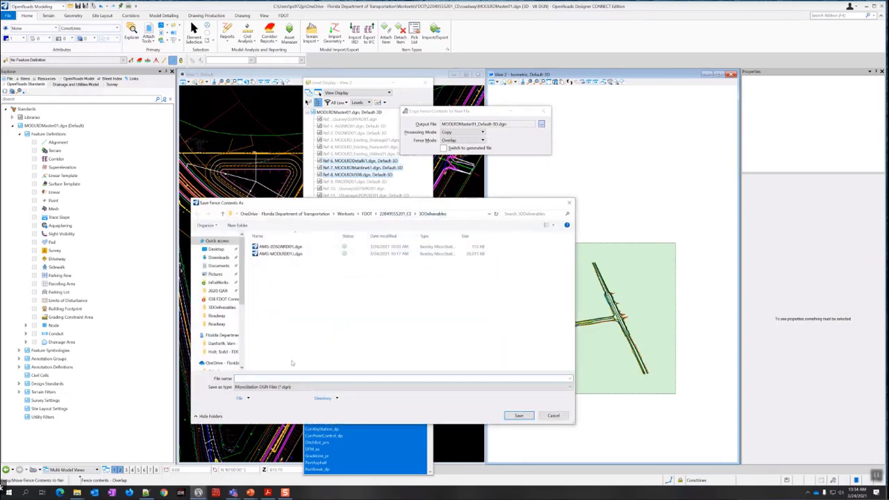
{"action": "key", "text": "Caps_Lock"}
{"action": "type", "text": "A"}
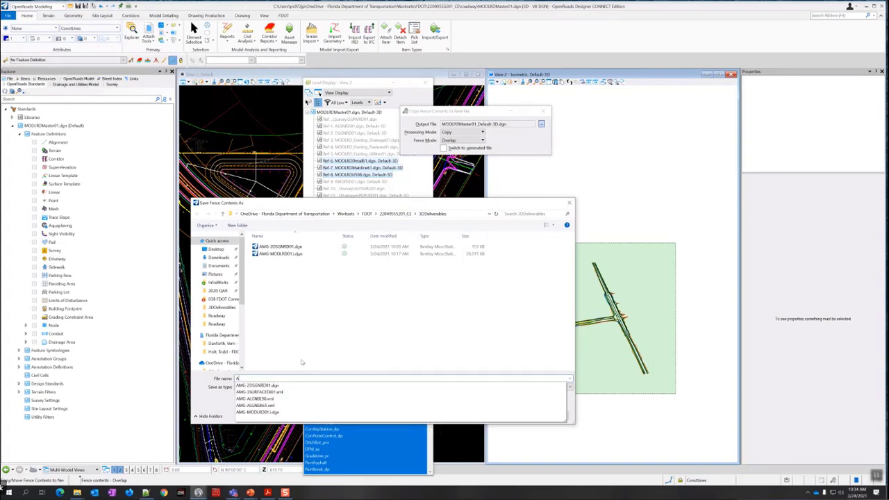
{"action": "type", "text": "MG-105"}
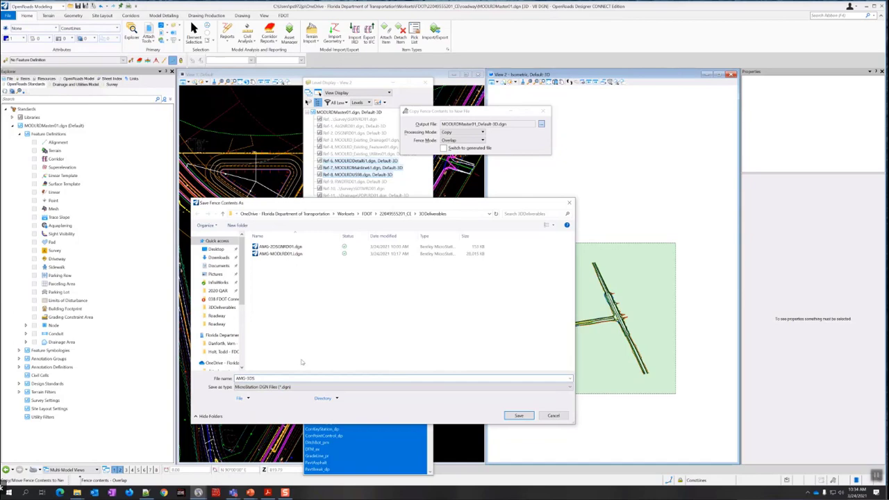
{"action": "type", "text": "GN"}
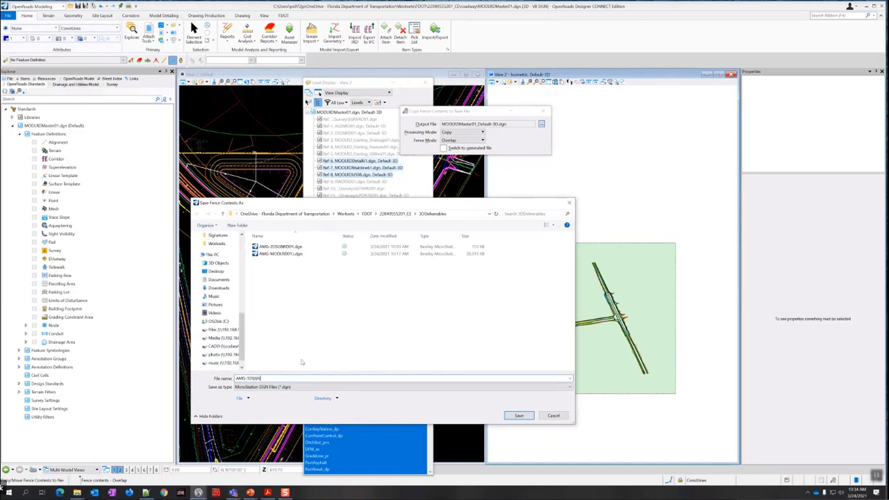
{"action": "type", "text": "RD01"}
{"action": "left_click", "coordinate": [518, 416]}
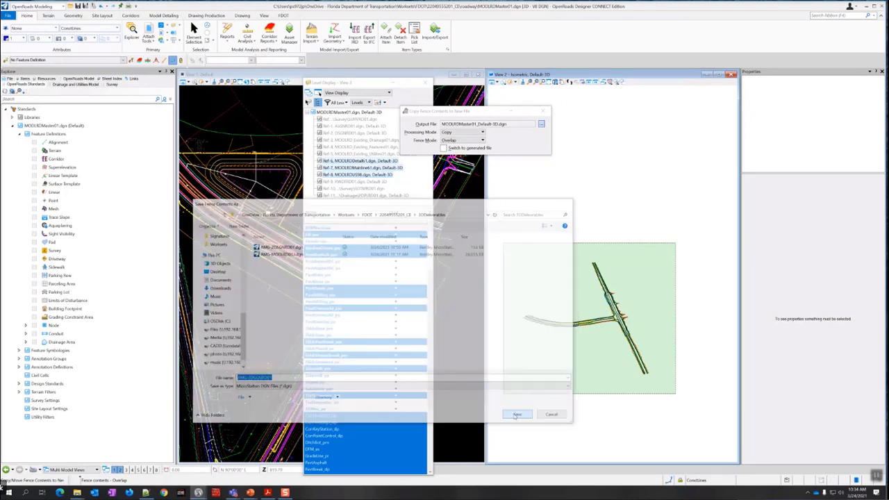
{"action": "left_click", "coordinate": [444, 148]}
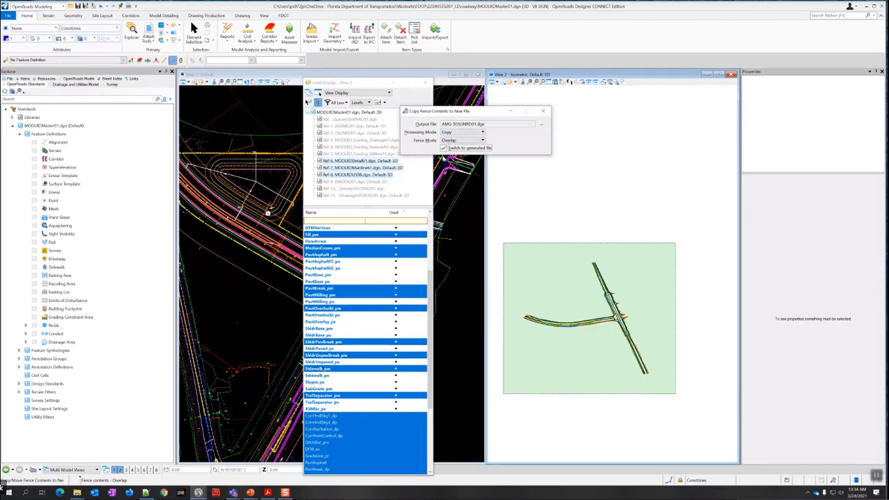
{"action": "left_click", "coordinate": [547, 208]}
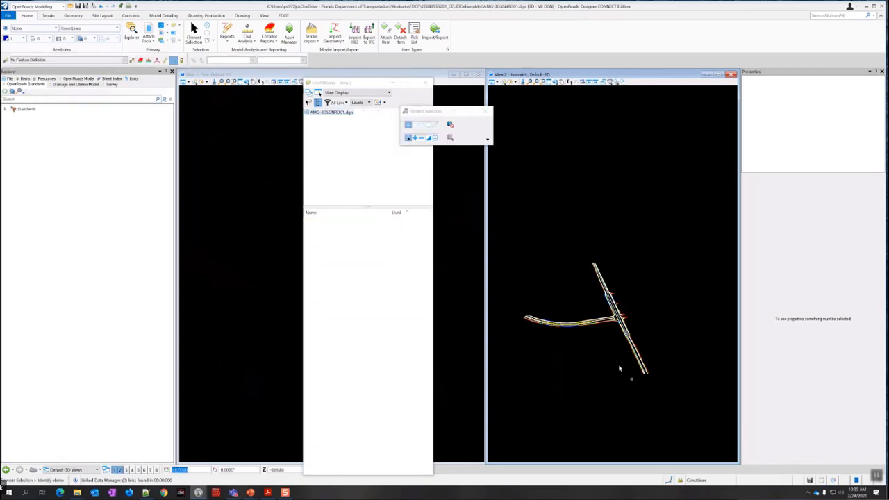
Inspect the copied linework at the intersection in View 2 of the exported design file
{"action": "scroll", "coordinate": [614, 327], "scroll_direction": "up", "scroll_amount": 2}
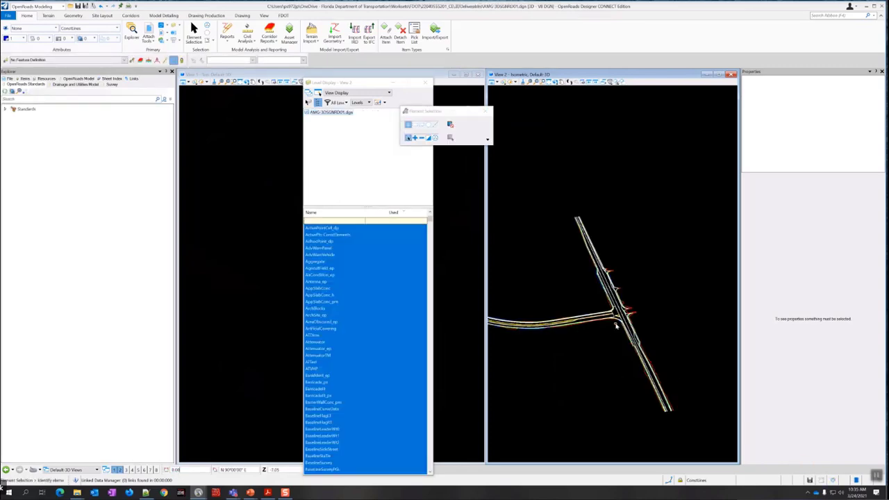
{"action": "scroll", "coordinate": [614, 326], "scroll_direction": "up", "scroll_amount": 5}
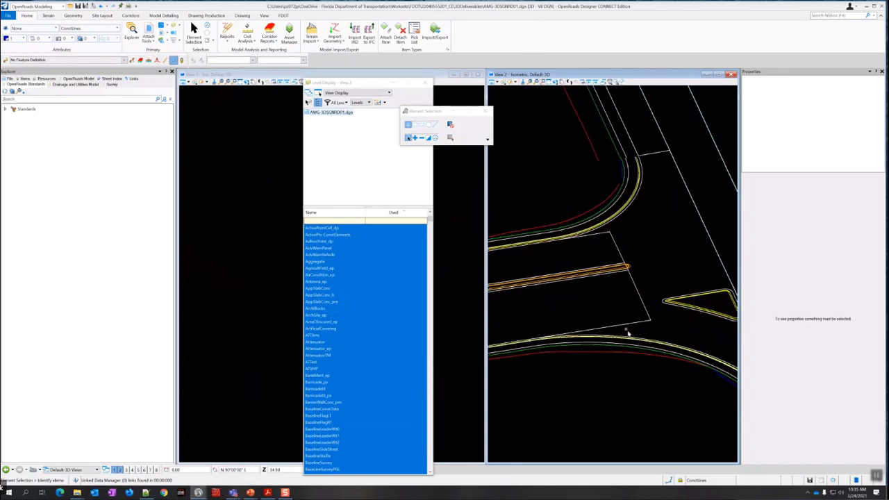
{"action": "scroll", "coordinate": [627, 334], "scroll_direction": "down", "scroll_amount": 3}
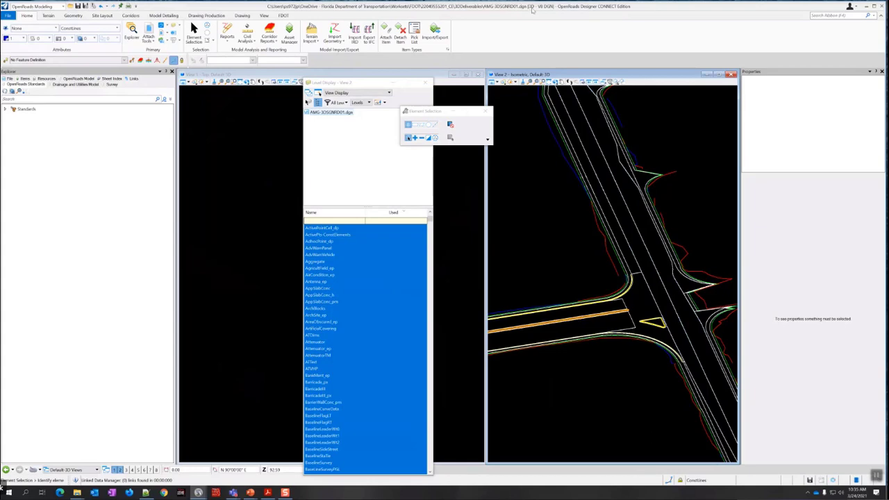
Activate View 1 and close the Level Display dialog to clear the view of the exported design file
{"action": "left_click", "coordinate": [264, 76]}
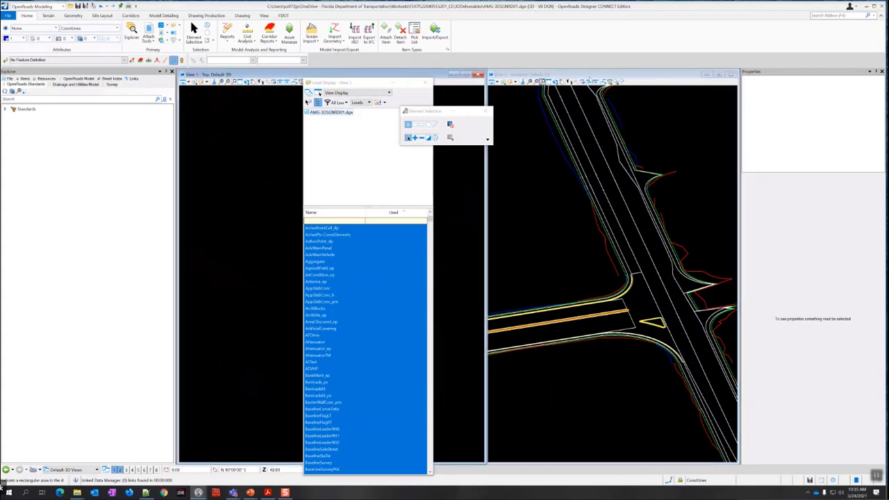
{"action": "left_click_drag", "start_coordinate": [389, 83], "coordinate": [525, 214]}
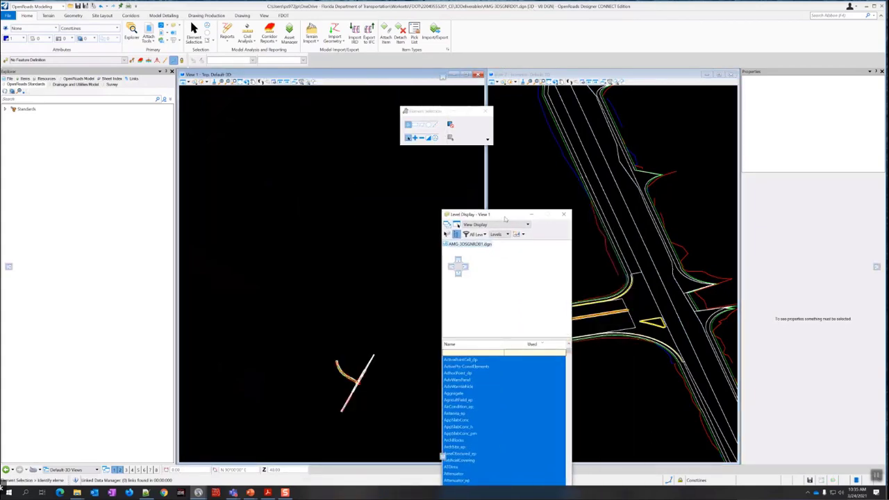
{"action": "left_click", "coordinate": [84, 470]}
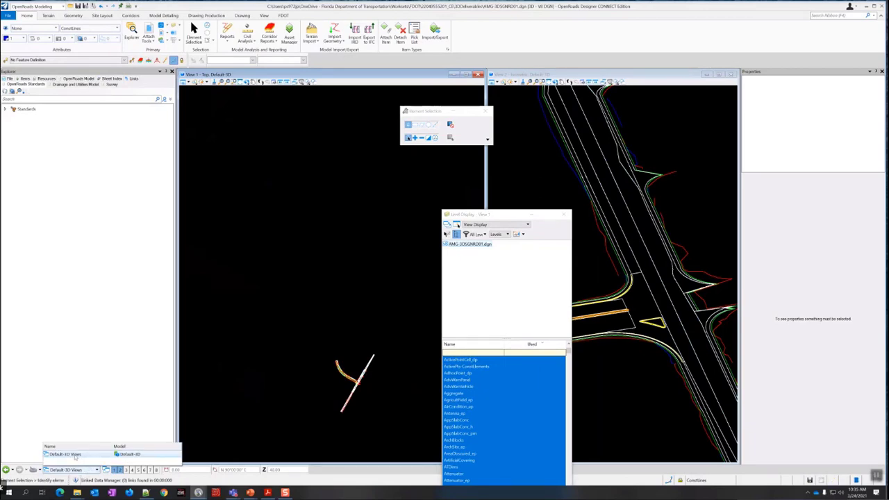
{"action": "left_click", "coordinate": [89, 471]}
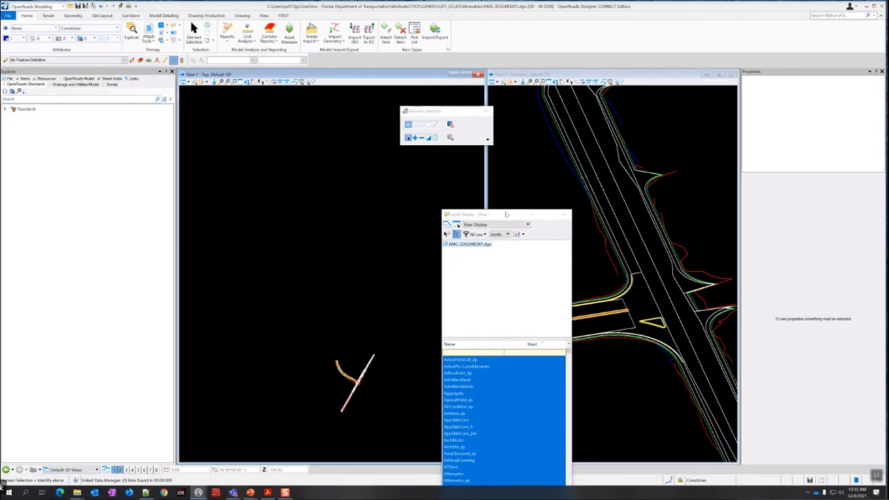
{"action": "left_click_drag", "start_coordinate": [507, 215], "coordinate": [95, 204]}
{"action": "left_click", "coordinate": [162, 199]}
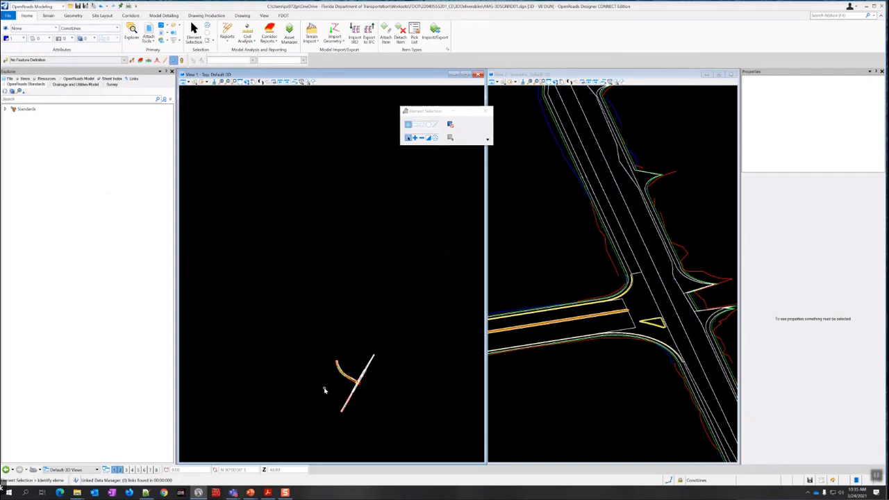
Save the design file as an Autodesk DWG named AMG-3DSGNRD01.dwg in the 3DDeliverables folder
{"action": "left_click", "coordinate": [6, 17]}
{"action": "left_click", "coordinate": [20, 76]}
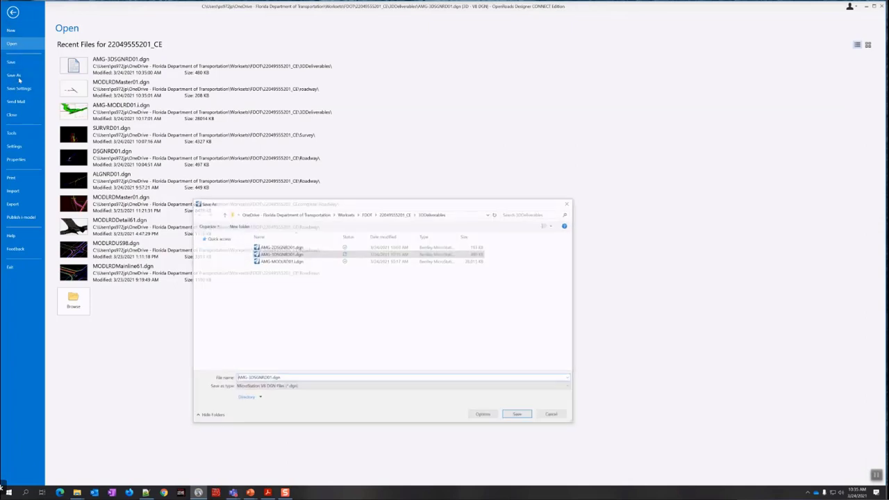
{"action": "left_click", "coordinate": [272, 387]}
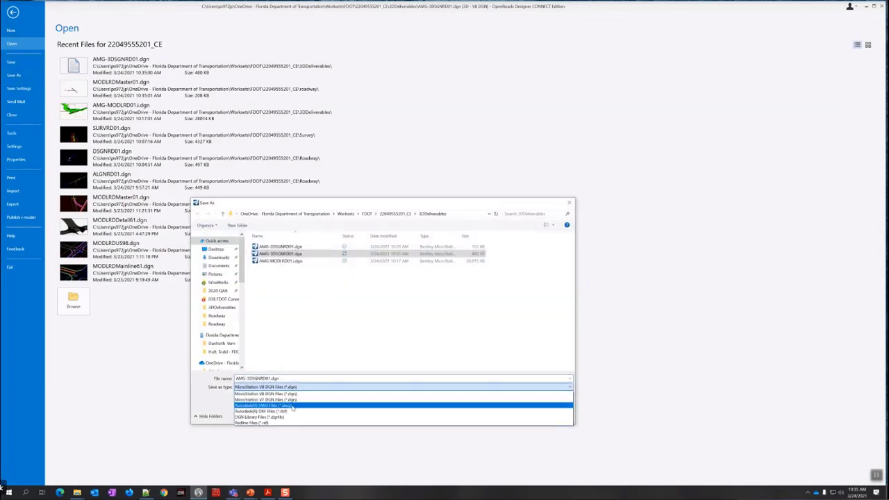
{"action": "left_click", "coordinate": [293, 405]}
{"action": "left_click", "coordinate": [241, 379]}
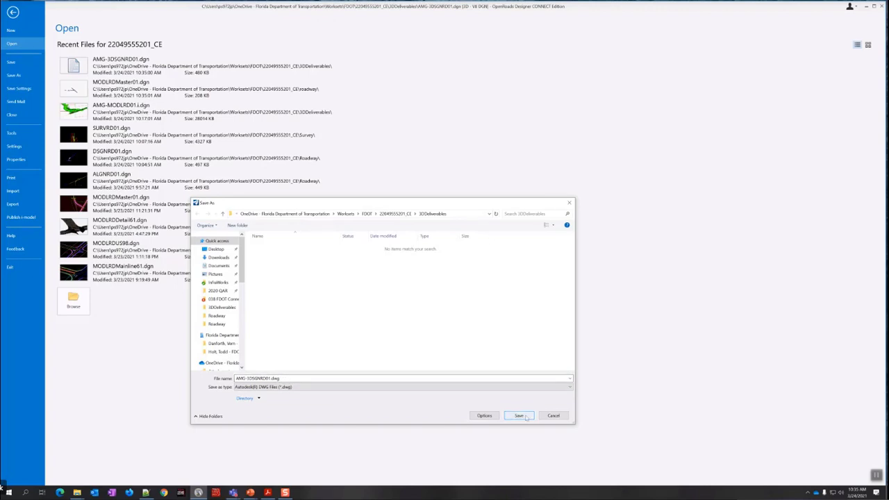
{"action": "left_click", "coordinate": [525, 416]}
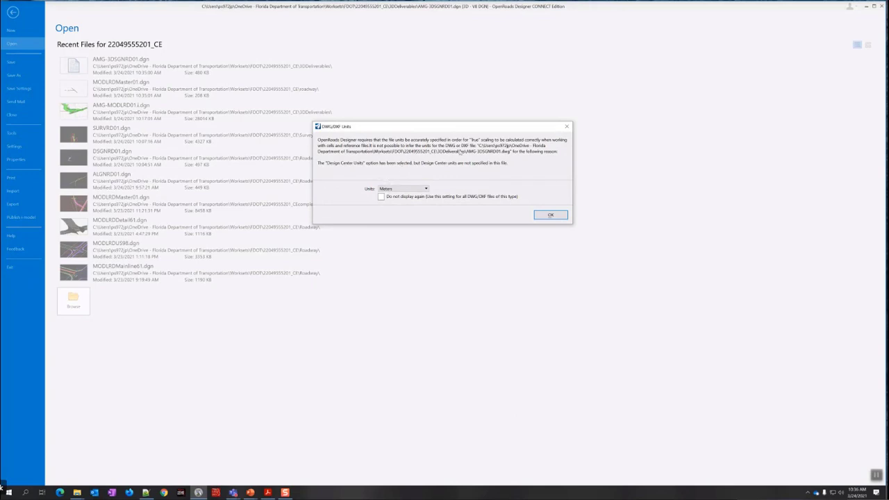
Set the units of the new DWG file to Survey Feet and accept the DWG/DXF units settings
{"action": "left_click", "coordinate": [426, 189]}
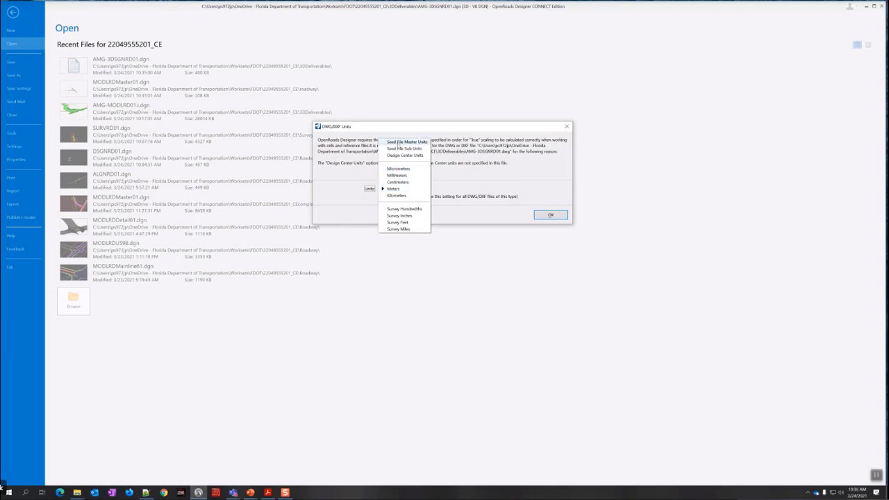
{"action": "left_click", "coordinate": [411, 222]}
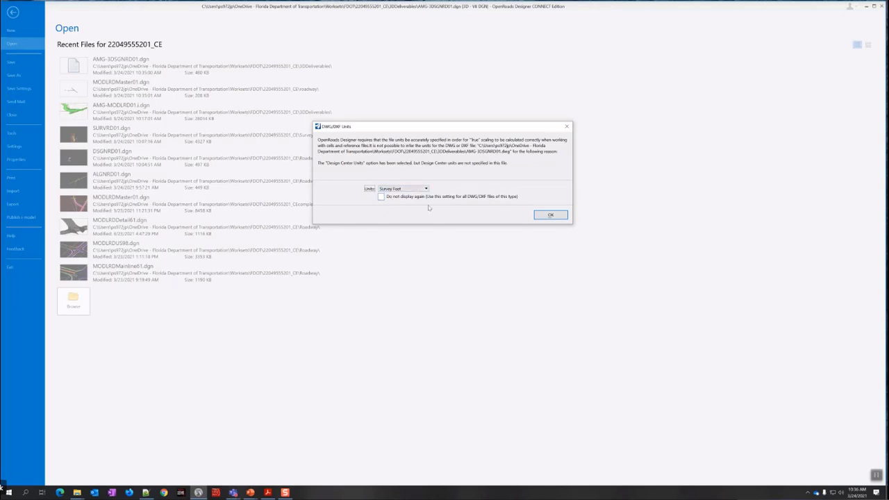
{"action": "left_click", "coordinate": [550, 216]}
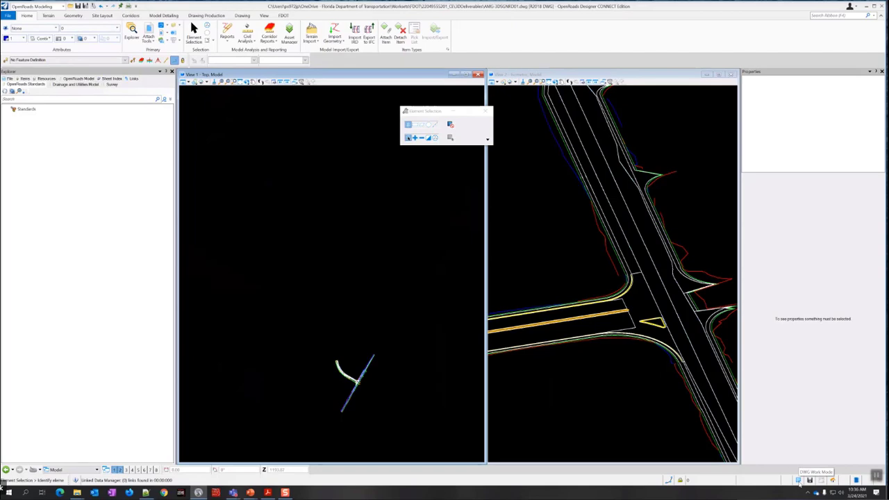
Delete the stray TrafSeparator_pm arc and the tiny line string inside the median nose at the intersection in View 2
{"action": "scroll", "coordinate": [637, 344], "scroll_direction": "down", "scroll_amount": 5}
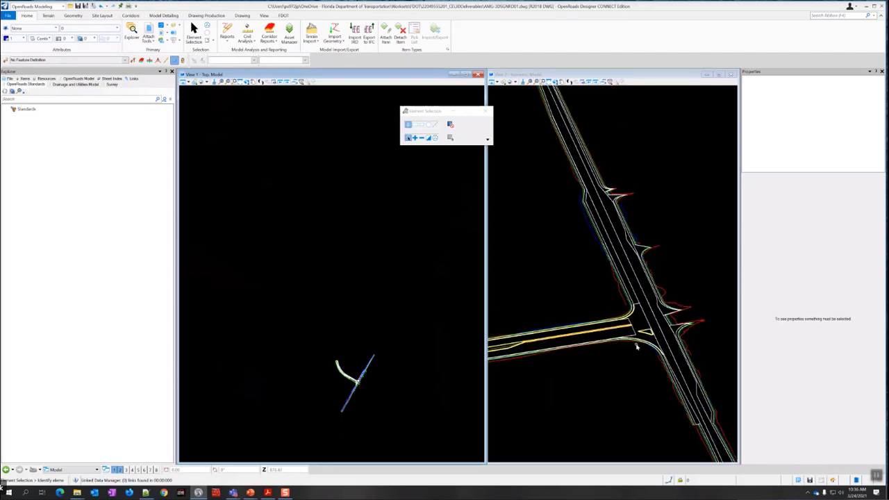
{"action": "scroll", "coordinate": [637, 345], "scroll_direction": "up", "scroll_amount": 5}
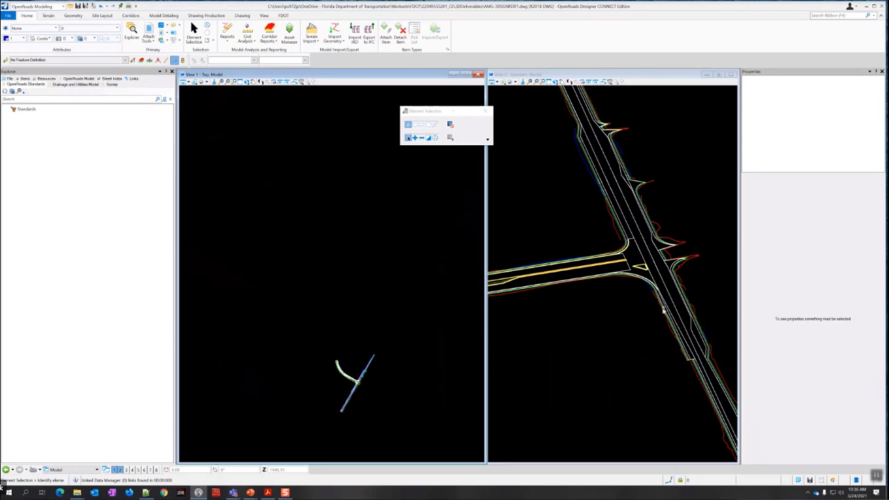
{"action": "middle_click_drag", "start_coordinate": [639, 357], "coordinate": [630, 303]}
{"action": "scroll", "coordinate": [627, 335], "scroll_direction": "up", "scroll_amount": 2}
{"action": "scroll", "coordinate": [617, 307], "scroll_direction": "up", "scroll_amount": 5}
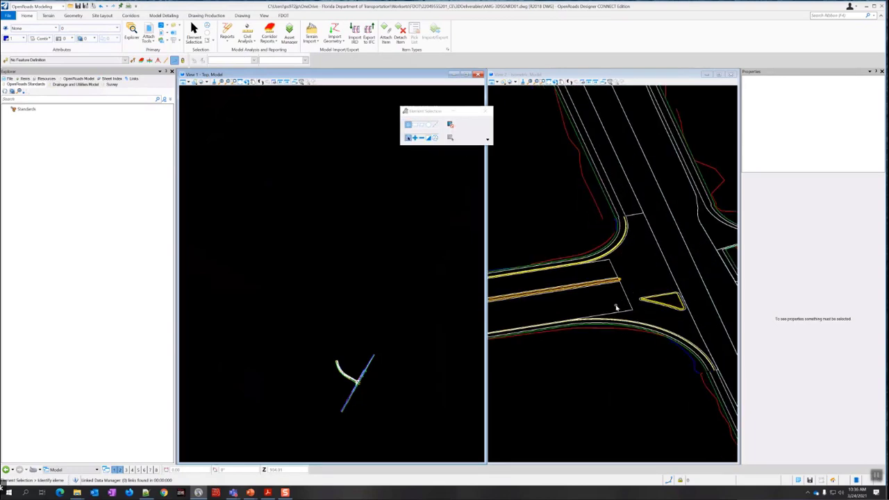
{"action": "scroll", "coordinate": [620, 261], "scroll_direction": "up", "scroll_amount": 4}
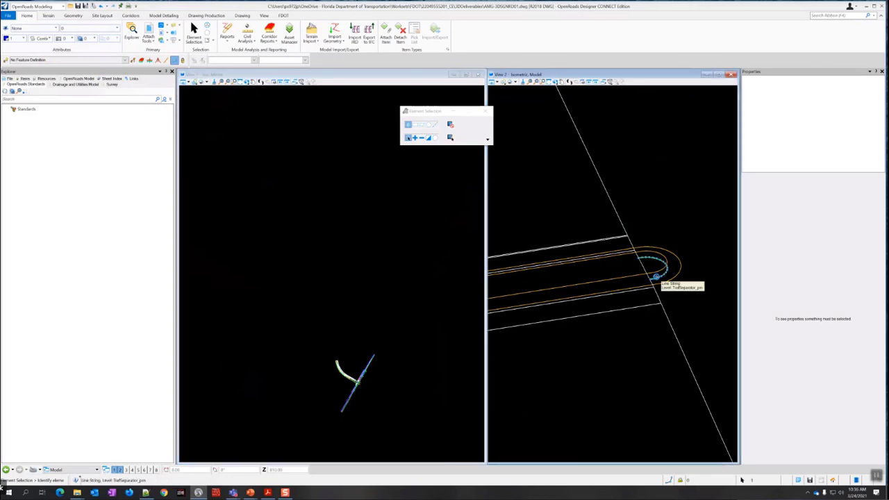
{"action": "left_click", "coordinate": [665, 278]}
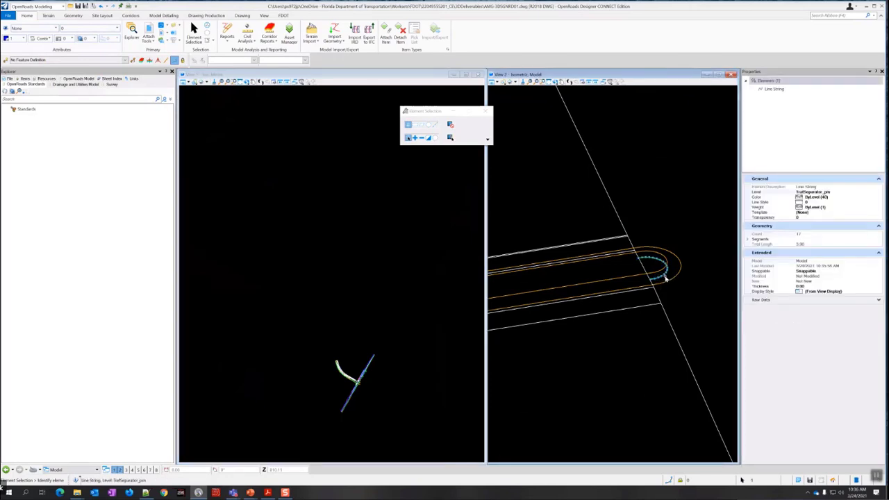
{"action": "key", "text": "Escape"}
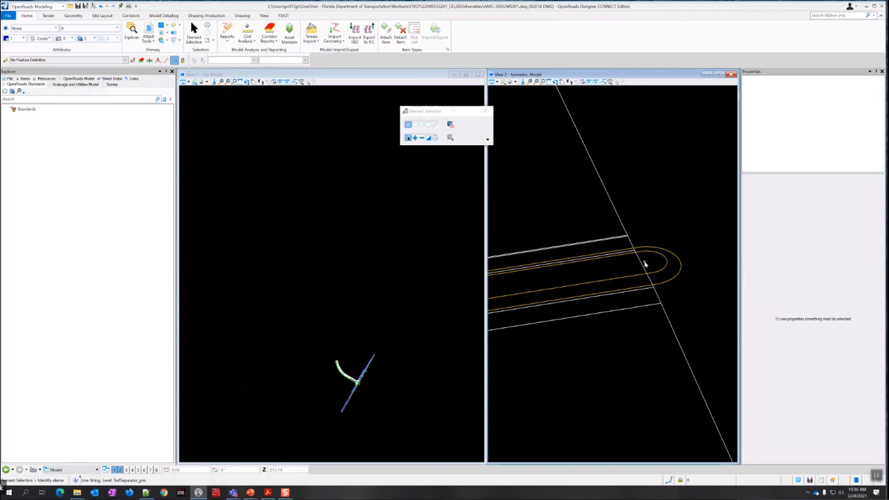
{"action": "scroll", "coordinate": [645, 264], "scroll_direction": "up", "scroll_amount": 3}
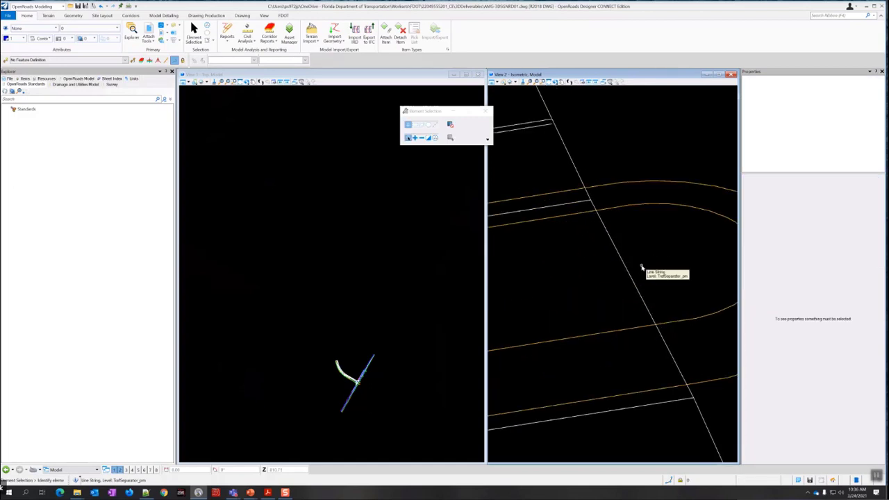
{"action": "left_click", "coordinate": [642, 268]}
{"action": "key", "text": "Escape"}
Delete the stray TrafSeparator_pm arc inside the median nose at the side road's far end, and undo the deletion
{"action": "scroll", "coordinate": [653, 266], "scroll_direction": "down", "scroll_amount": 5}
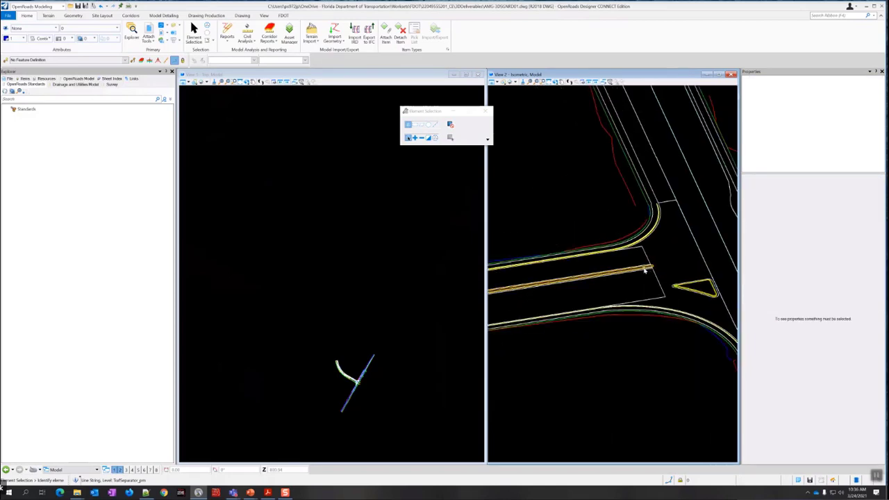
{"action": "scroll", "coordinate": [645, 270], "scroll_direction": "down", "scroll_amount": 3}
{"action": "middle_click_drag", "start_coordinate": [507, 292], "coordinate": [705, 306]}
{"action": "scroll", "coordinate": [567, 284], "scroll_direction": "up", "scroll_amount": 5}
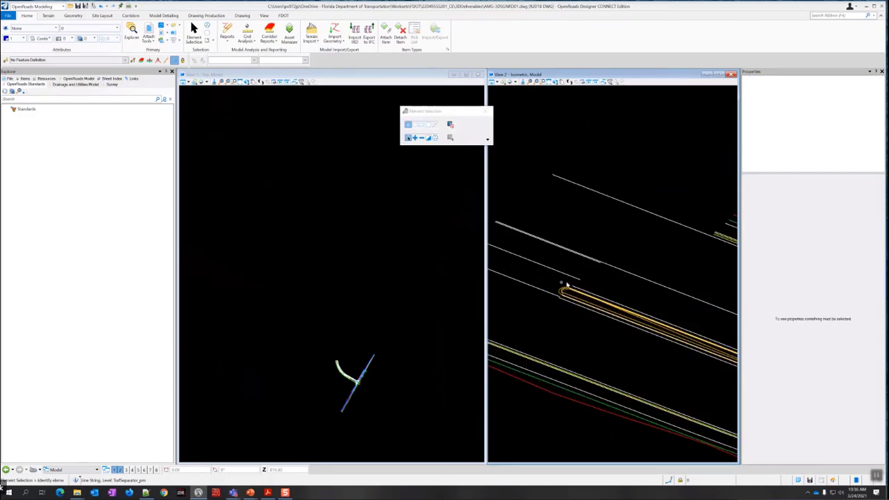
{"action": "scroll", "coordinate": [600, 291], "scroll_direction": "up", "scroll_amount": 5}
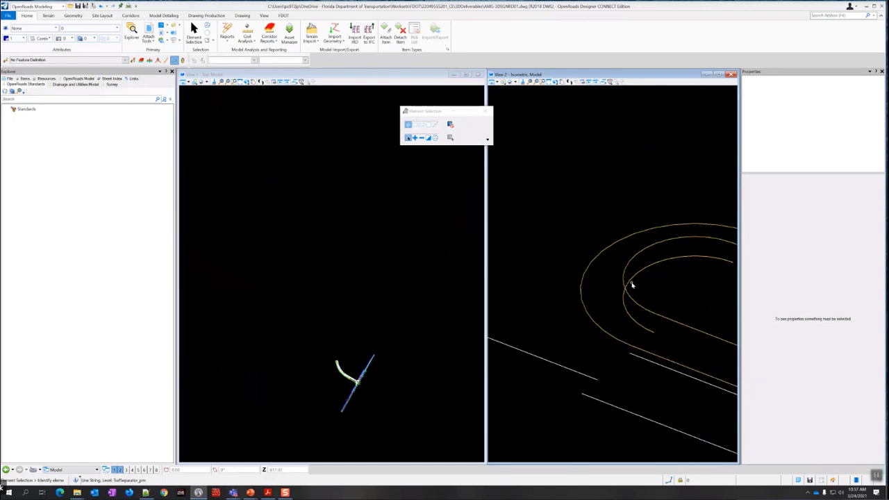
{"action": "left_click", "coordinate": [630, 279]}
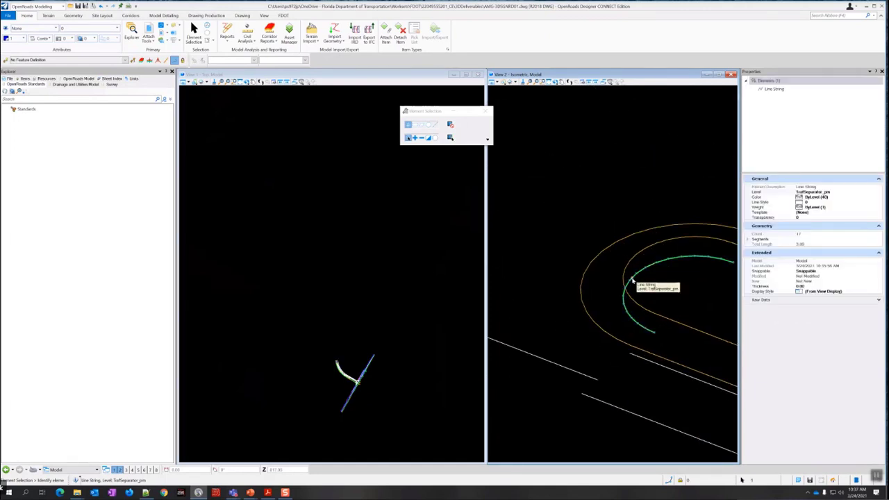
{"action": "key", "text": "Delete"}
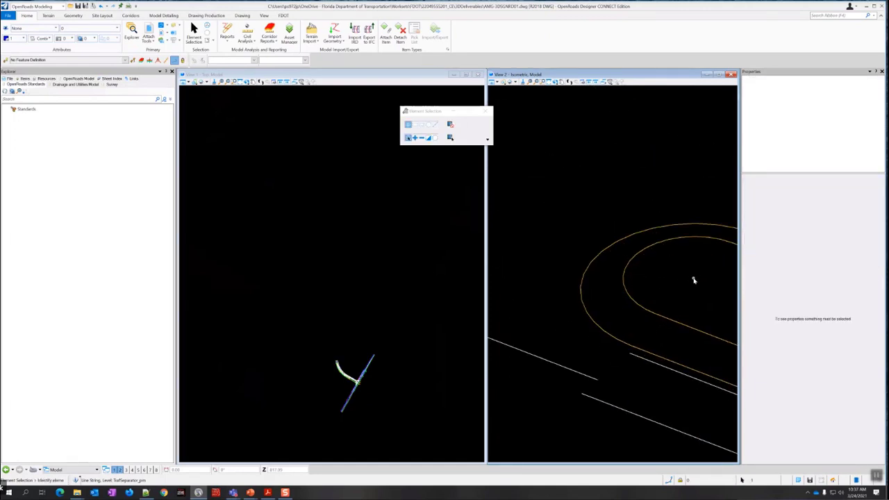
{"action": "left_click", "coordinate": [693, 280]}
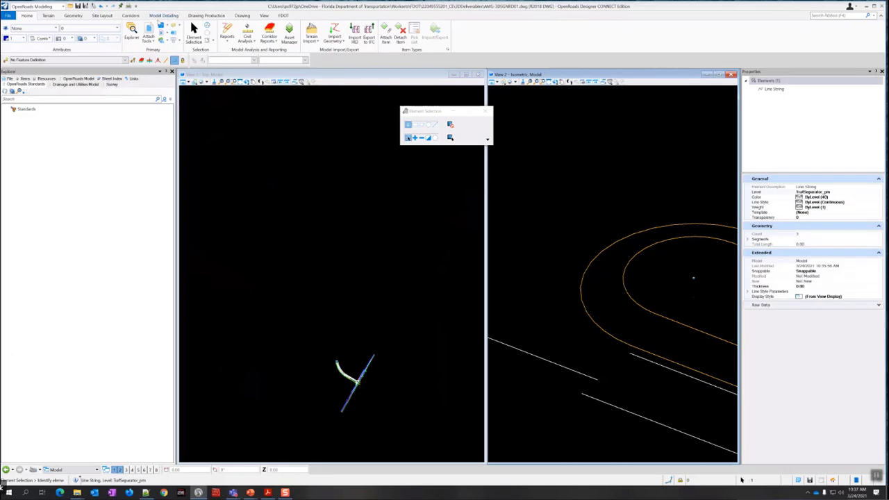
{"action": "left_click", "coordinate": [101, 6]}
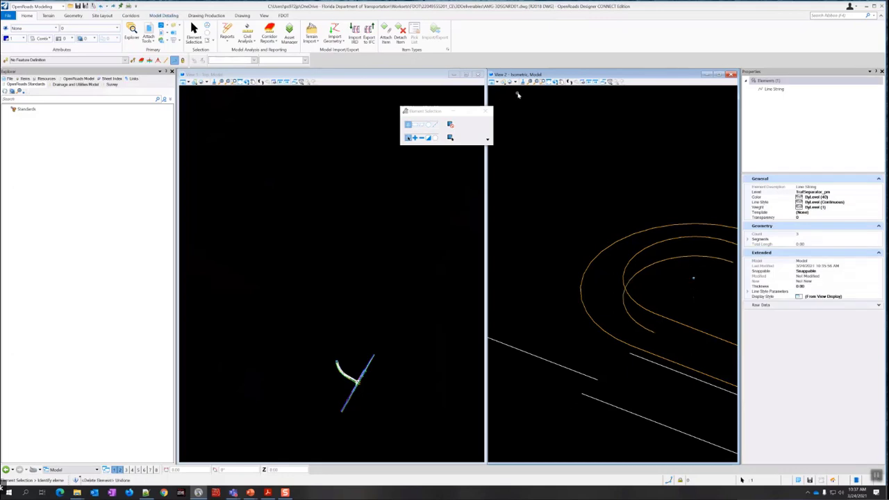
Compare the far median nose linework in View 2 from the Top view and the Isometric view
{"action": "left_click", "coordinate": [557, 81]}
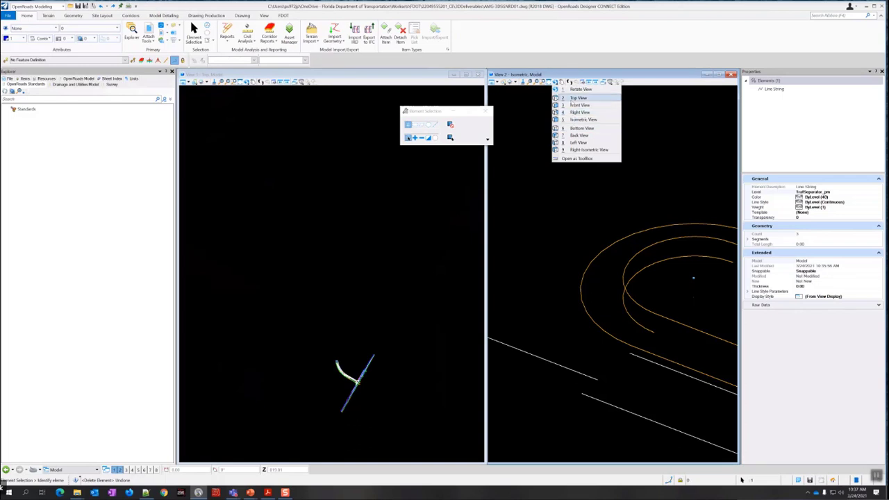
{"action": "left_click", "coordinate": [572, 99]}
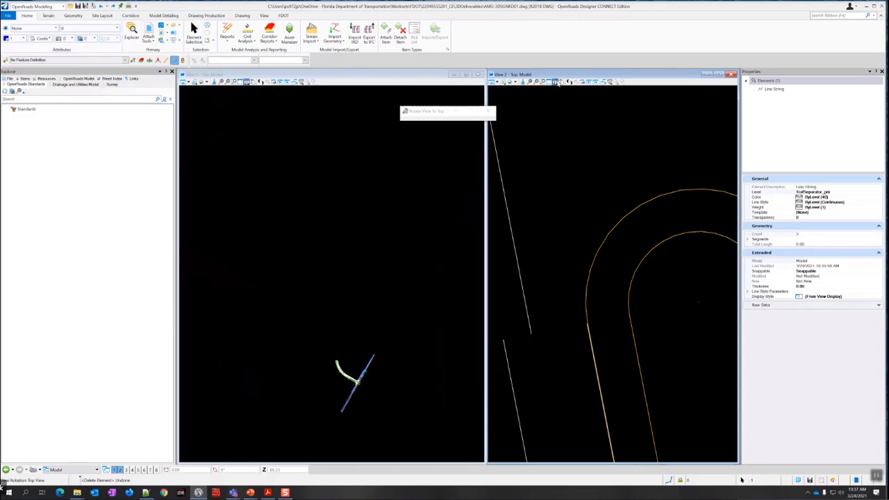
{"action": "left_click", "coordinate": [556, 81]}
{"action": "left_click", "coordinate": [584, 120]}
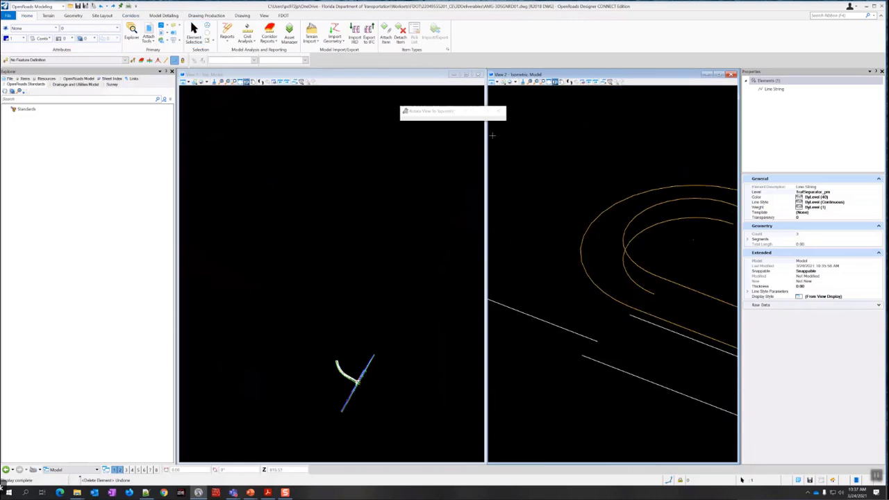
Delete the stray TrafSeparator_pm arc and the tiny line strings inside the far median nose
{"action": "left_click", "coordinate": [194, 33]}
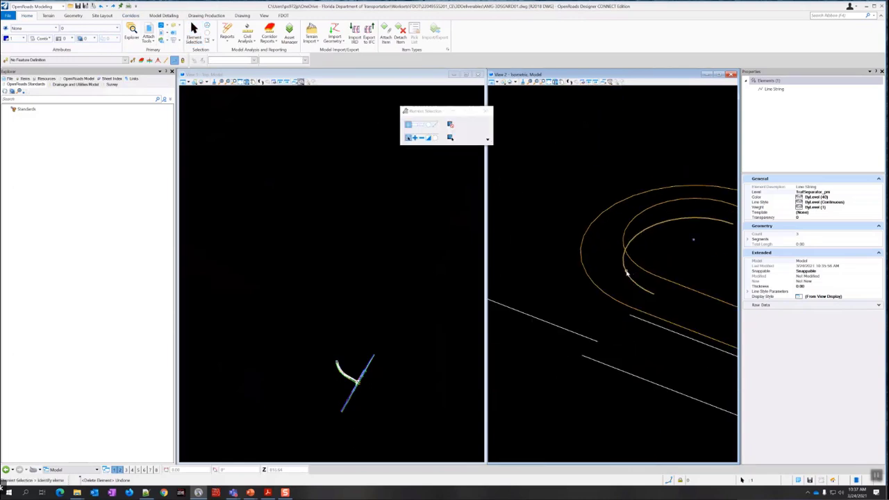
{"action": "key", "text": "Delete"}
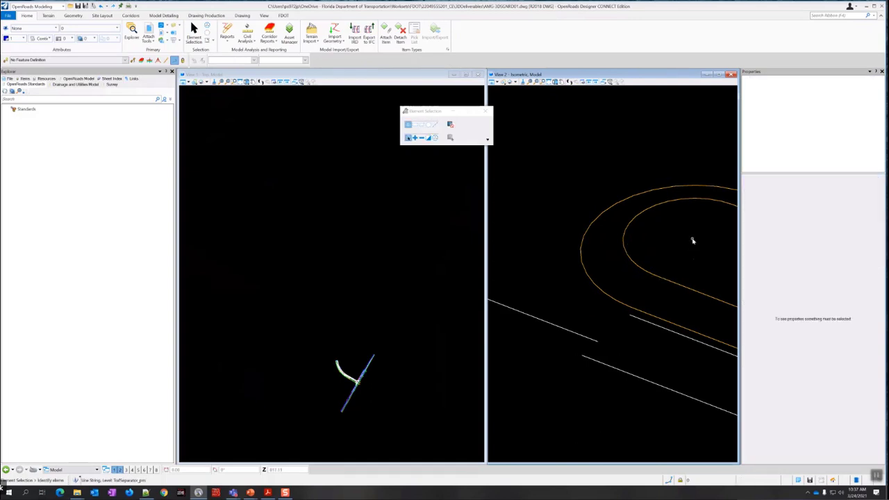
{"action": "left_click", "coordinate": [693, 241]}
{"action": "key", "text": "Delete"}
{"action": "left_click", "coordinate": [694, 260]}
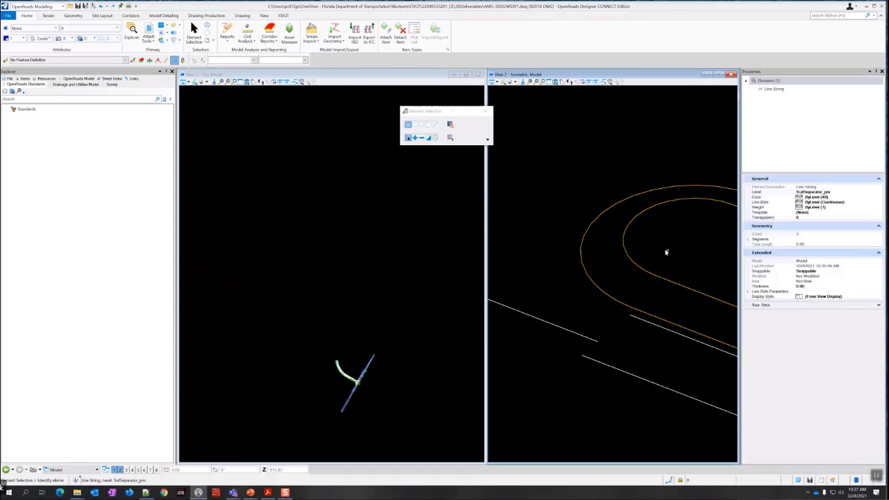
{"action": "key", "text": "Delete"}
Inspect the median and edge linework along the curved side road in View 2 for further stray elements
{"action": "scroll", "coordinate": [661, 250], "scroll_direction": "down", "scroll_amount": 5}
{"action": "scroll", "coordinate": [661, 250], "scroll_direction": "down", "scroll_amount": 4}
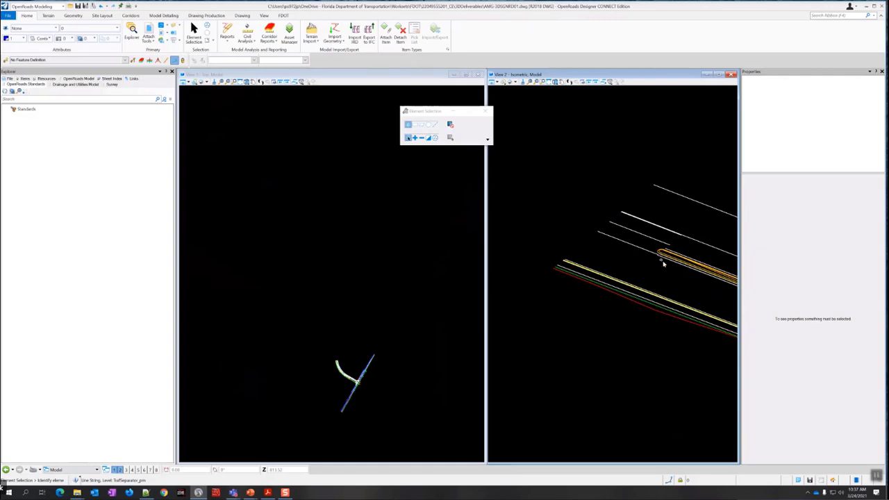
{"action": "middle_click_drag", "start_coordinate": [661, 252], "coordinate": [590, 238]}
{"action": "scroll", "coordinate": [590, 238], "scroll_direction": "up", "scroll_amount": 4}
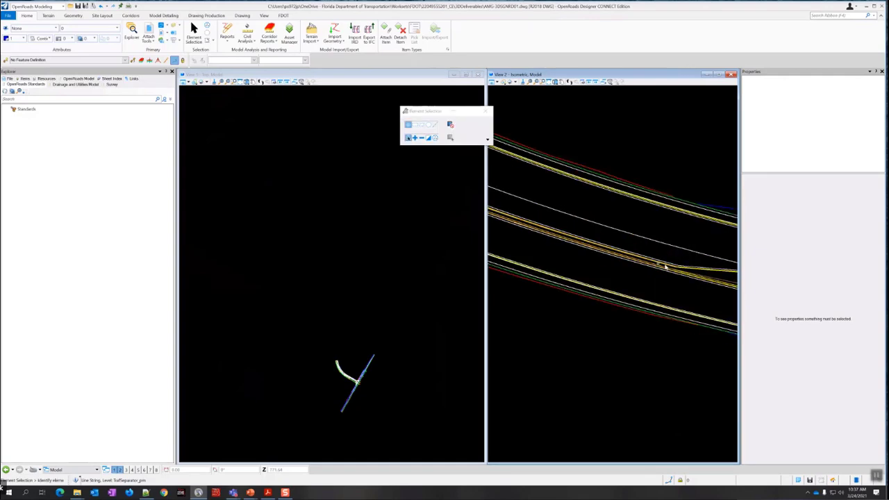
{"action": "scroll", "coordinate": [686, 276], "scroll_direction": "up", "scroll_amount": 3}
{"action": "middle_click_drag", "start_coordinate": [710, 294], "coordinate": [666, 341]}
{"action": "scroll", "coordinate": [596, 301], "scroll_direction": "down", "scroll_amount": 2}
{"action": "left_click_drag", "start_coordinate": [665, 341], "coordinate": [544, 302]}
{"action": "scroll", "coordinate": [544, 302], "scroll_direction": "down", "scroll_amount": 3}
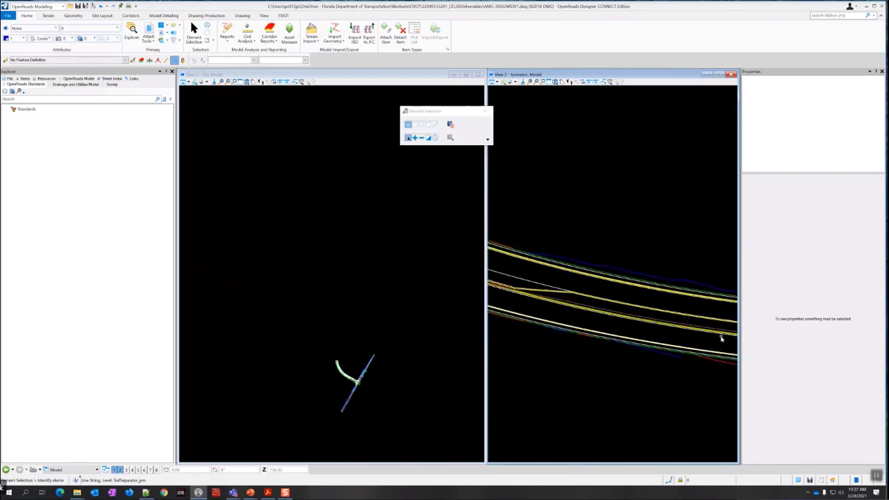
Follow the side road's remaining median and edge linework in View 2 as far as the main road intersection
{"action": "middle_click_drag", "start_coordinate": [721, 336], "coordinate": [600, 328]}
{"action": "middle_click_drag", "start_coordinate": [681, 334], "coordinate": [587, 326]}
{"action": "scroll", "coordinate": [653, 327], "scroll_direction": "up", "scroll_amount": 3}
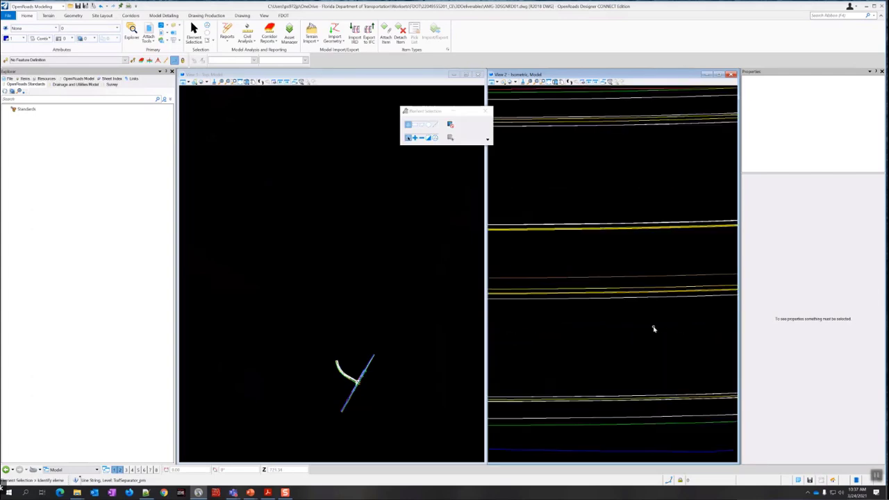
{"action": "scroll", "coordinate": [662, 326], "scroll_direction": "down", "scroll_amount": 3}
{"action": "middle_click_drag", "start_coordinate": [688, 327], "coordinate": [561, 360]}
{"action": "middle_click_drag", "start_coordinate": [677, 352], "coordinate": [532, 383]}
{"action": "middle_click_drag", "start_coordinate": [700, 354], "coordinate": [502, 346]}
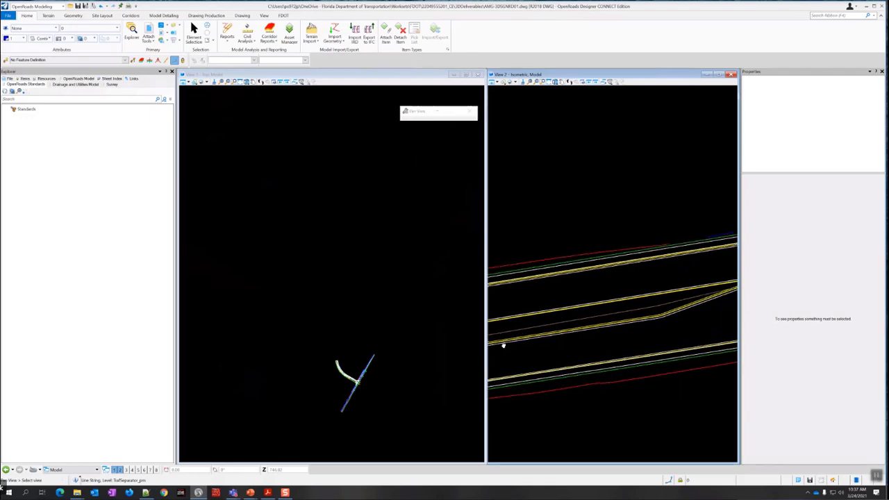
{"action": "middle_click_drag", "start_coordinate": [699, 316], "coordinate": [528, 367]}
{"action": "scroll", "coordinate": [608, 364], "scroll_direction": "down", "scroll_amount": 3}
{"action": "scroll", "coordinate": [689, 348], "scroll_direction": "up", "scroll_amount": 1}
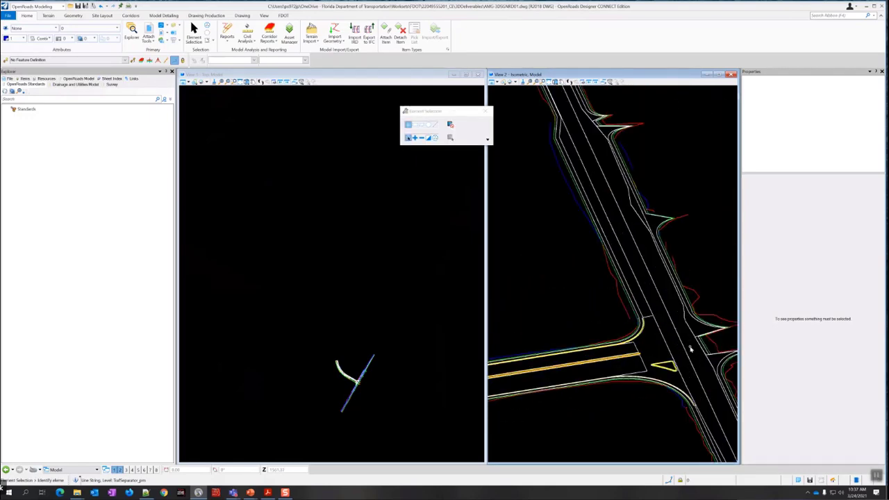
Examine the median nose at the intersection and identify the pavement line string crossing it
{"action": "scroll", "coordinate": [663, 346], "scroll_direction": "up", "scroll_amount": 2}
{"action": "scroll", "coordinate": [633, 347], "scroll_direction": "up", "scroll_amount": 4}
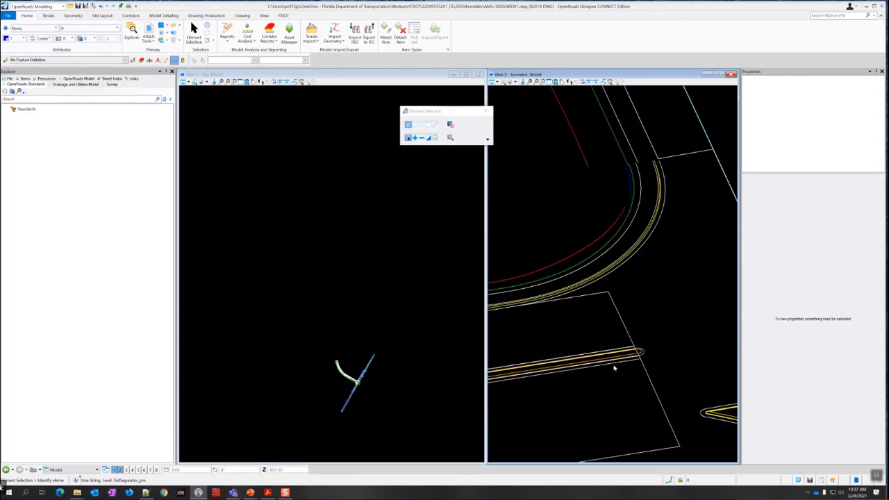
{"action": "scroll", "coordinate": [657, 346], "scroll_direction": "up", "scroll_amount": 3}
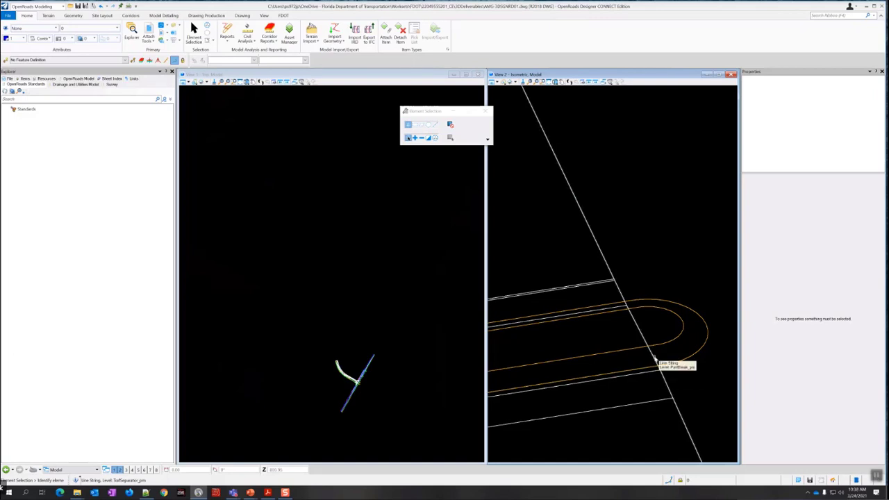
{"action": "left_click", "coordinate": [654, 359]}
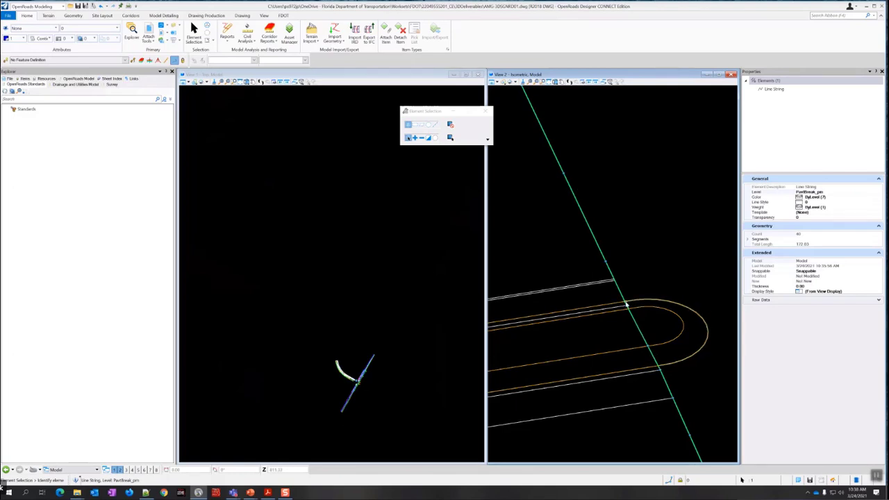
{"action": "left_click", "coordinate": [629, 327]}
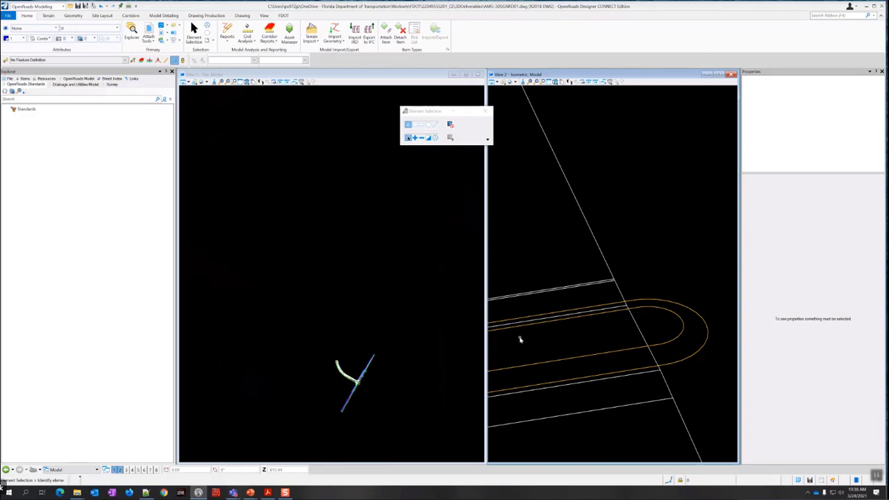
Save the cleaned DWG with Survey Feet units and save it back as MicroStation V8 file AMG-3DSGNRD01.dgn, replacing the existing one
{"action": "left_click", "coordinate": [79, 7]}
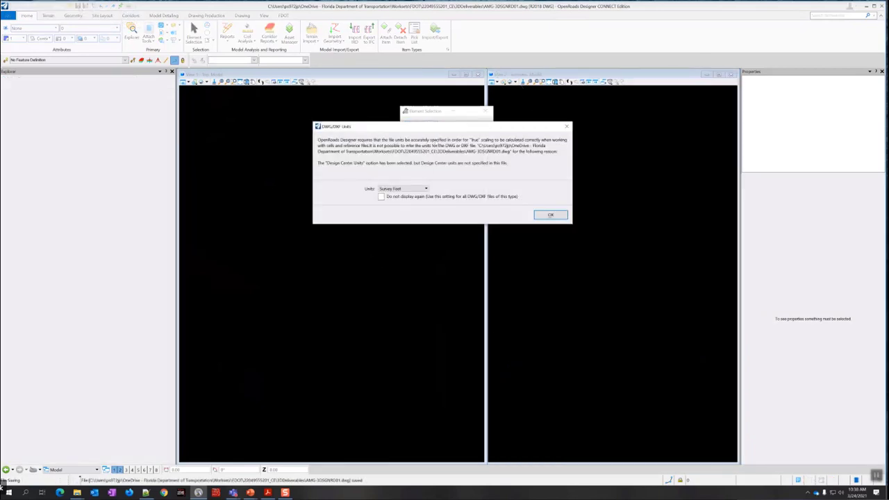
{"action": "left_click", "coordinate": [550, 216]}
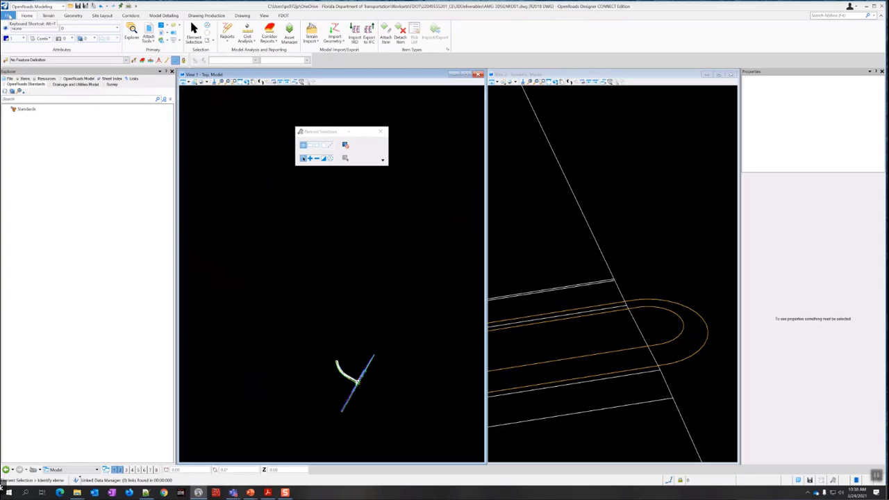
{"action": "left_click", "coordinate": [9, 14]}
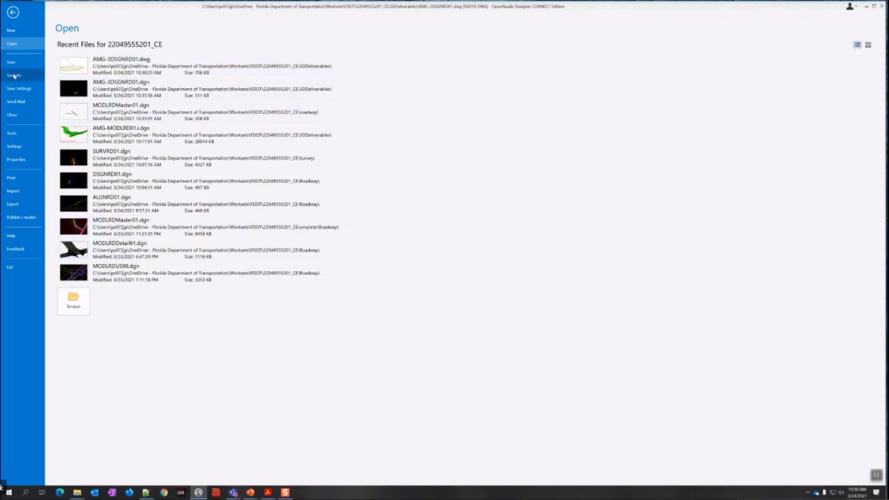
{"action": "left_click", "coordinate": [14, 76]}
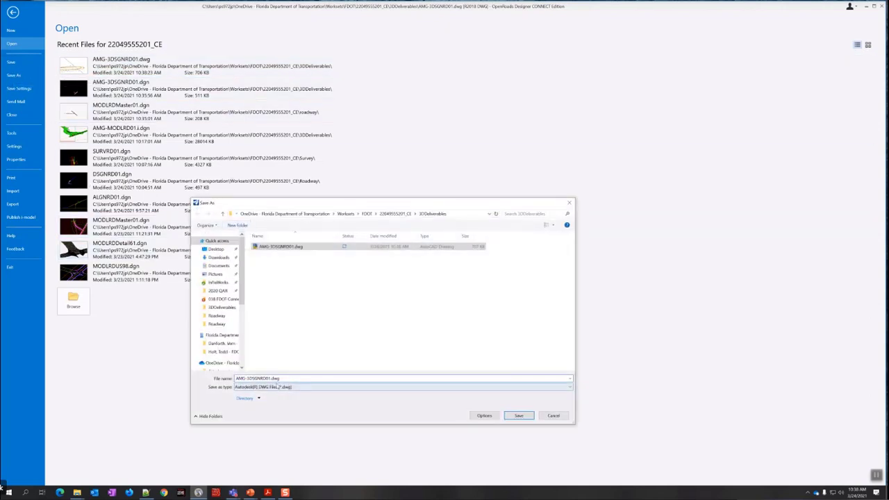
{"action": "left_click", "coordinate": [277, 386]}
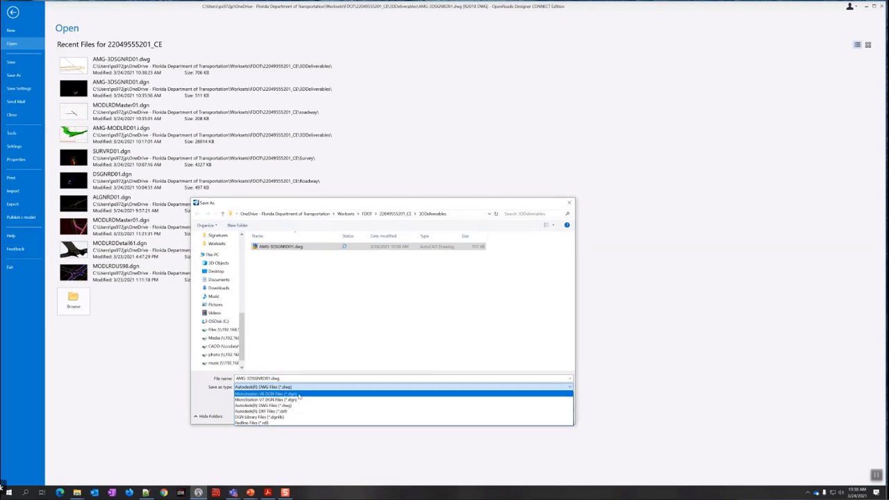
{"action": "left_click", "coordinate": [299, 394]}
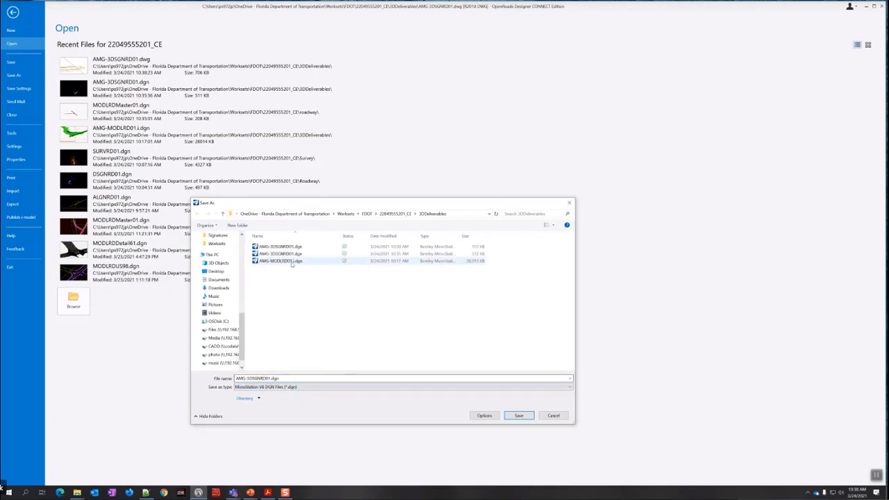
{"action": "left_click", "coordinate": [257, 379]}
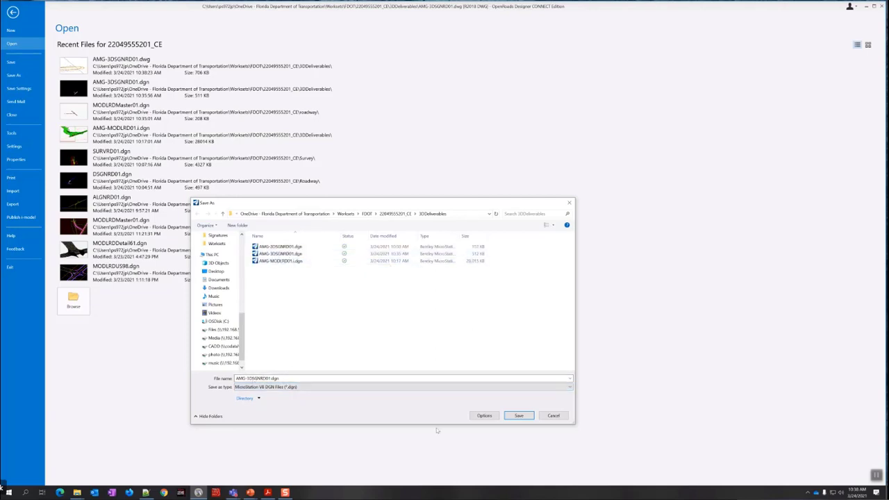
{"action": "left_click", "coordinate": [519, 415]}
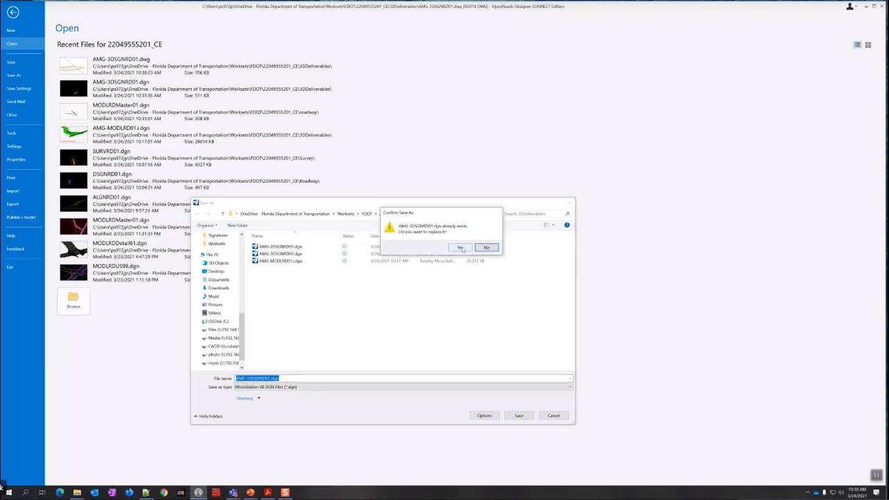
{"action": "left_click", "coordinate": [460, 248]}
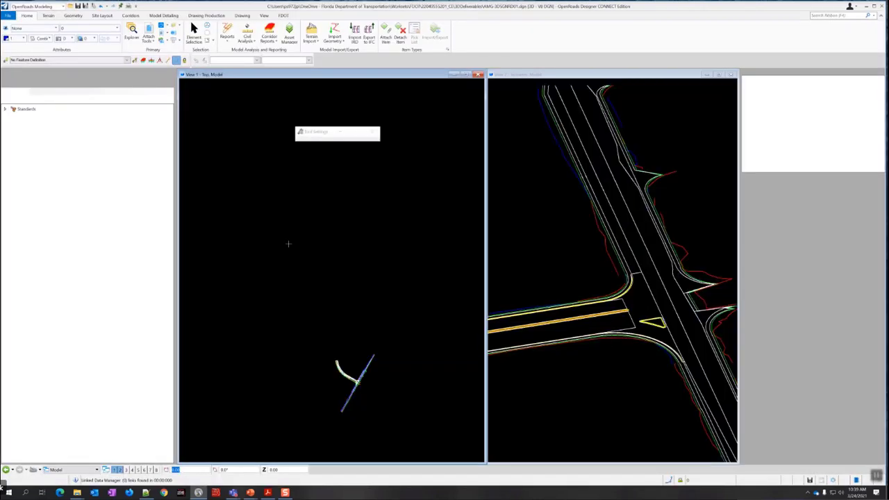
Leave only View 1 open at full size, framed on the roadway linework, and save the settings
{"action": "scroll", "coordinate": [651, 324], "scroll_direction": "up", "scroll_amount": 2}
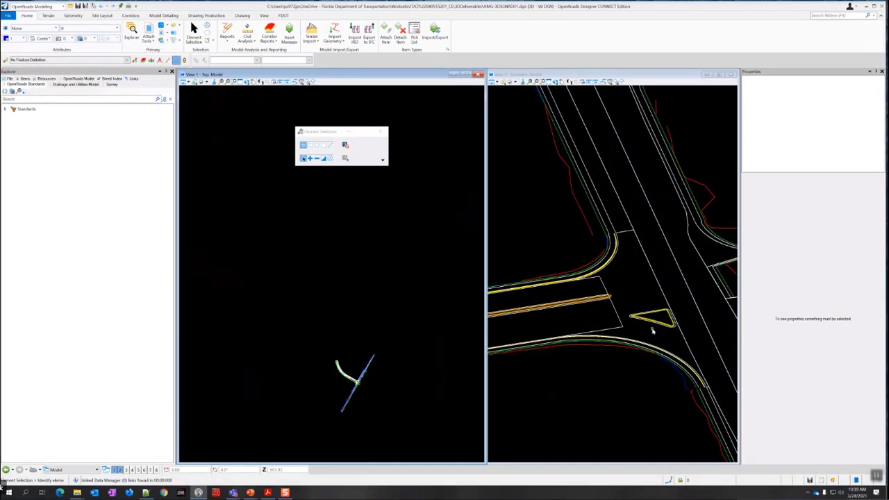
{"action": "scroll", "coordinate": [649, 320], "scroll_direction": "up", "scroll_amount": 2}
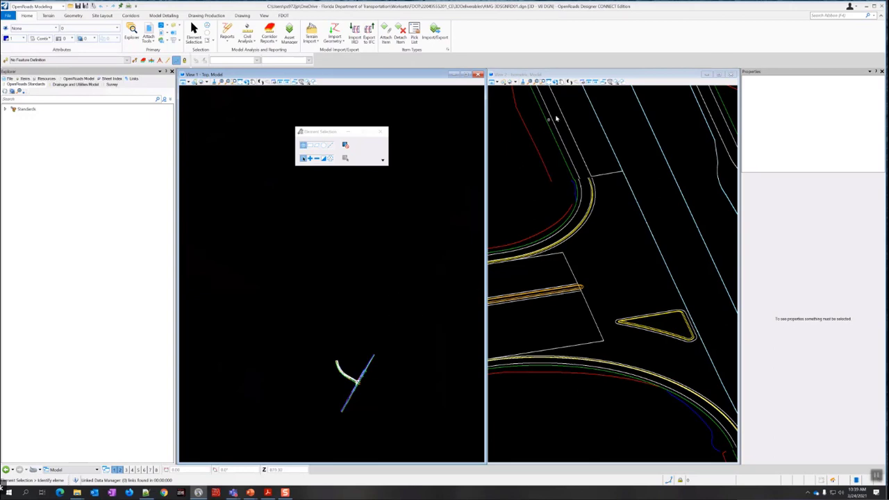
{"action": "left_click", "coordinate": [731, 75]}
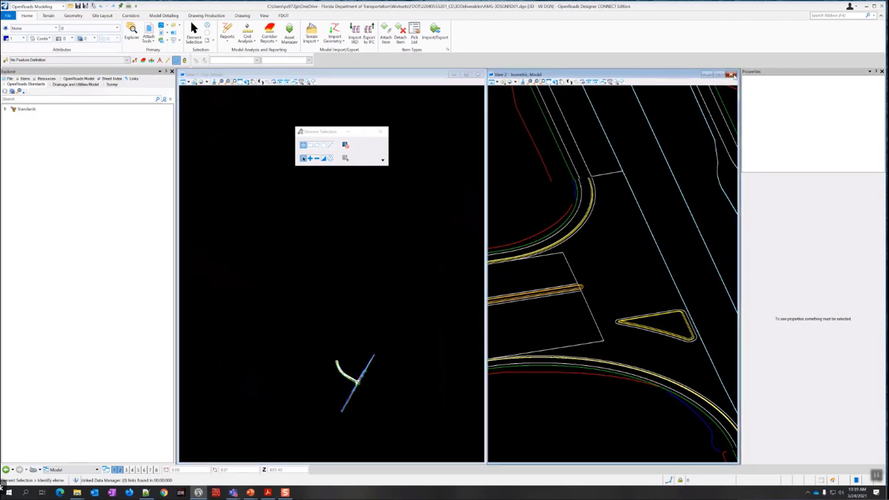
{"action": "left_click", "coordinate": [468, 75]}
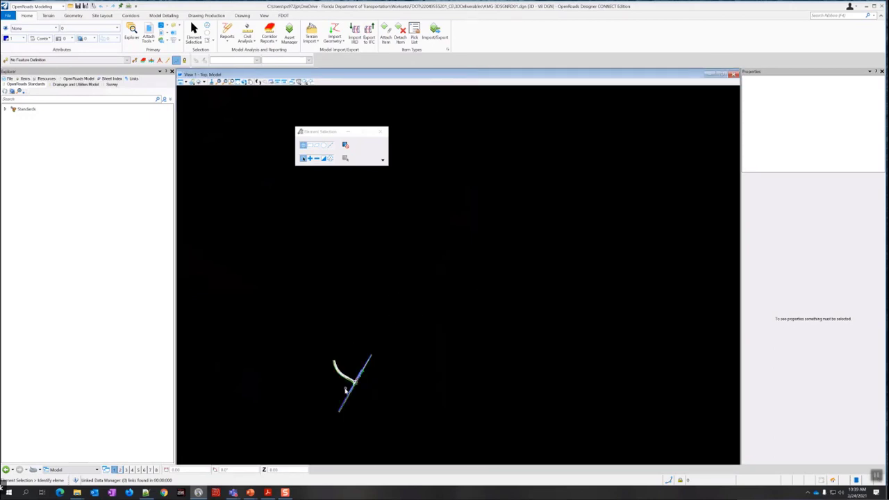
{"action": "scroll", "coordinate": [340, 391], "scroll_direction": "up", "scroll_amount": 5}
{"action": "middle_click_drag", "start_coordinate": [341, 386], "coordinate": [366, 339]}
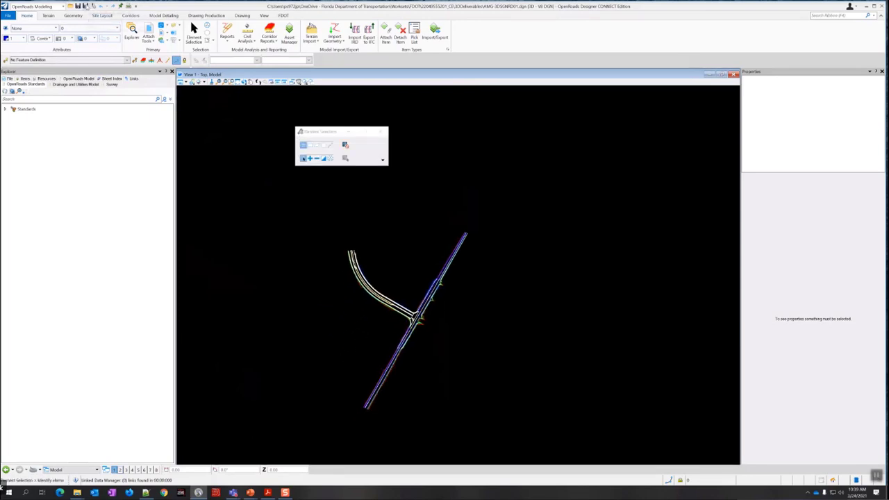
{"action": "left_click", "coordinate": [85, 6]}
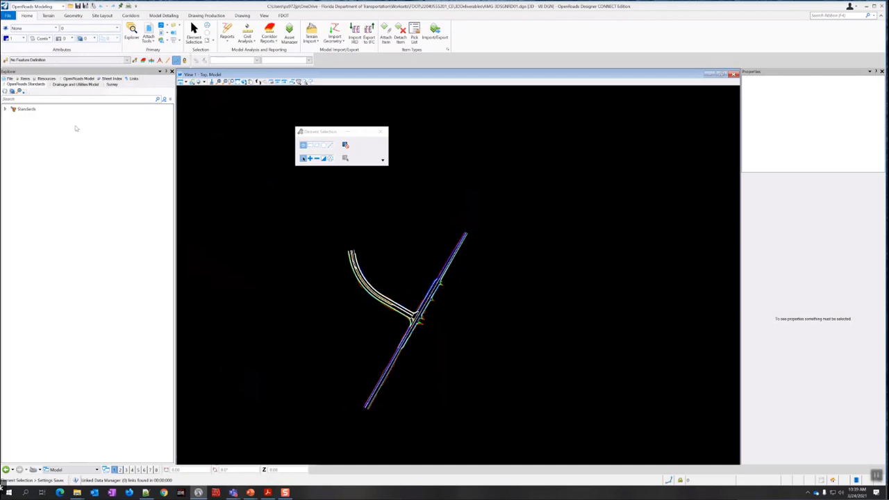
Select all the roadway linework in View 1 with a block selection
{"action": "left_click", "coordinate": [311, 145]}
{"action": "left_click_drag", "start_coordinate": [290, 166], "coordinate": [505, 441]}
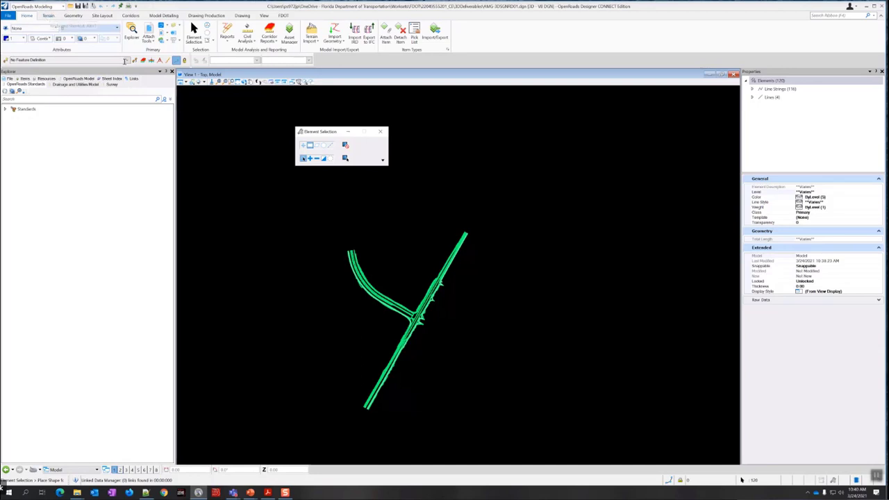
{"action": "left_click", "coordinate": [302, 145]}
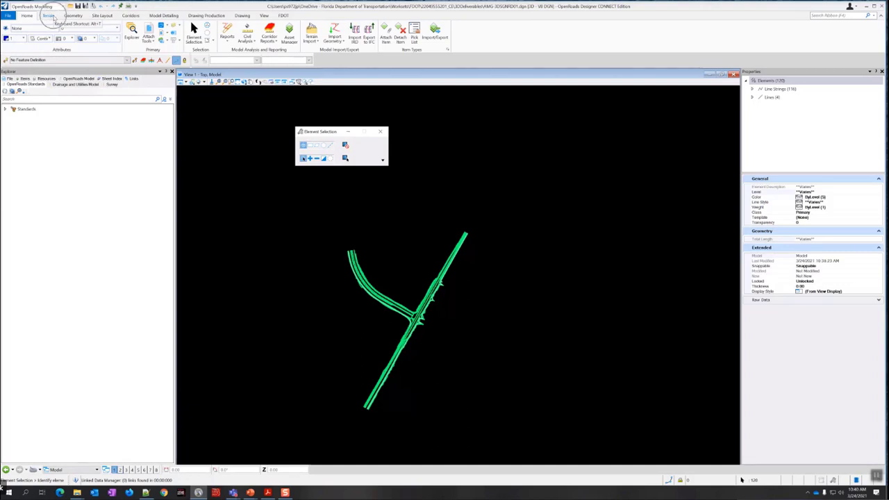
Create a terrain from the selected elements with feature definition DtmProposed, feature type Break Line and edge method None
{"action": "left_click", "coordinate": [50, 16]}
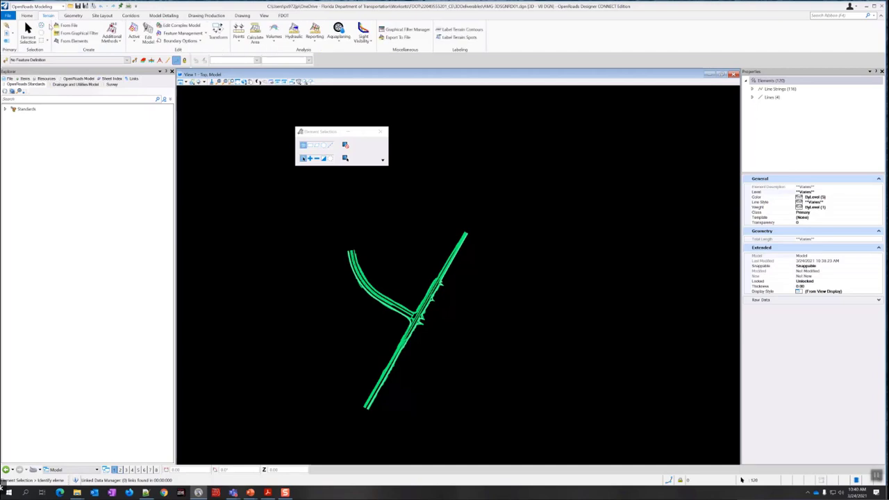
{"action": "left_click", "coordinate": [74, 41]}
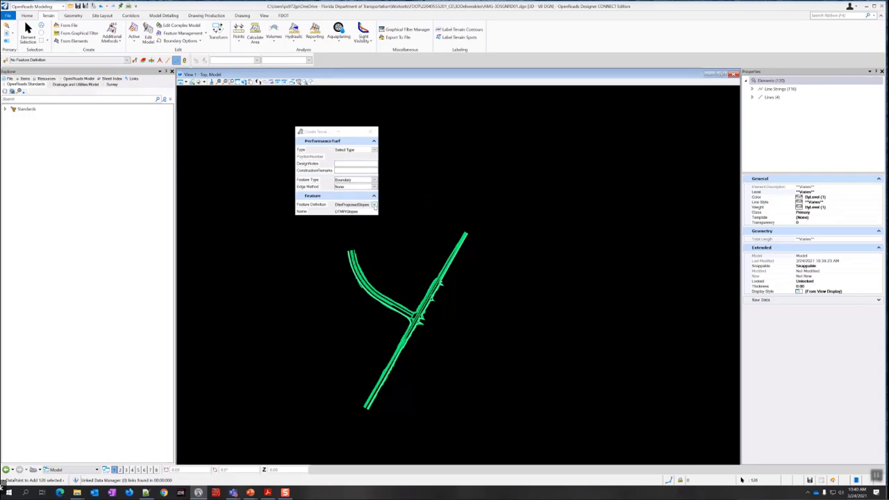
{"action": "left_click", "coordinate": [374, 207]}
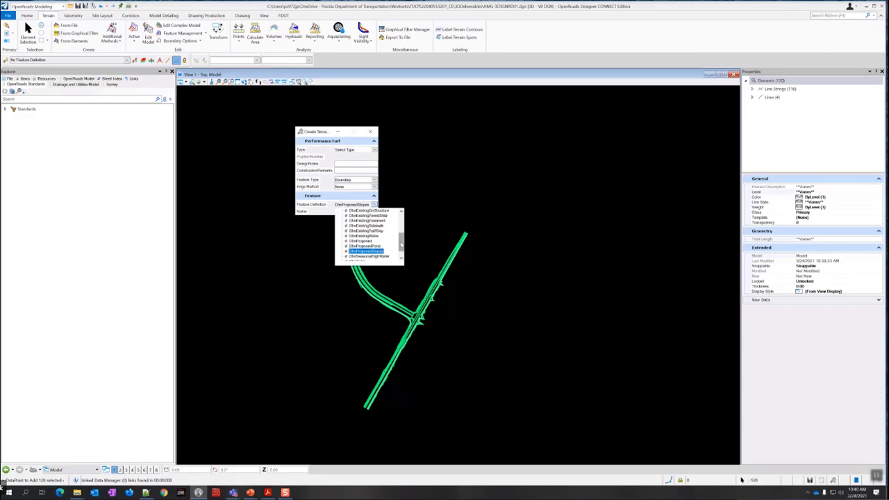
{"action": "left_click_drag", "start_coordinate": [401, 245], "coordinate": [400, 251]}
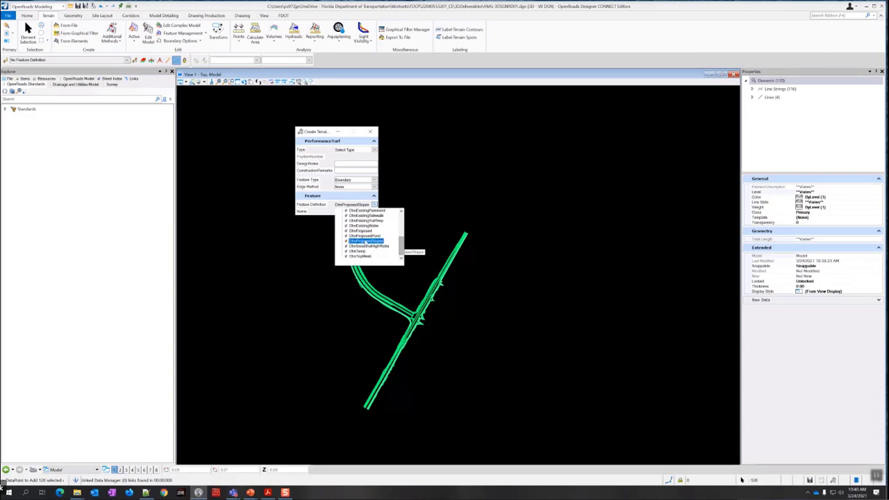
{"action": "left_click", "coordinate": [363, 231]}
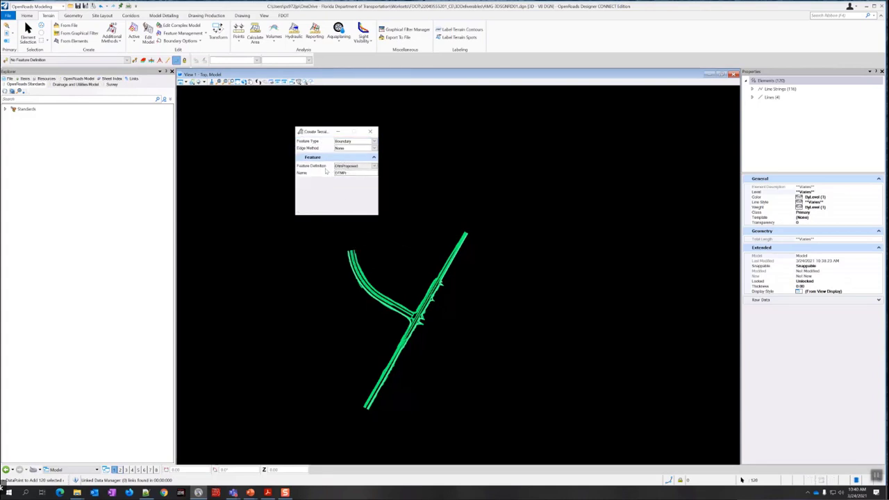
{"action": "left_click", "coordinate": [374, 141]}
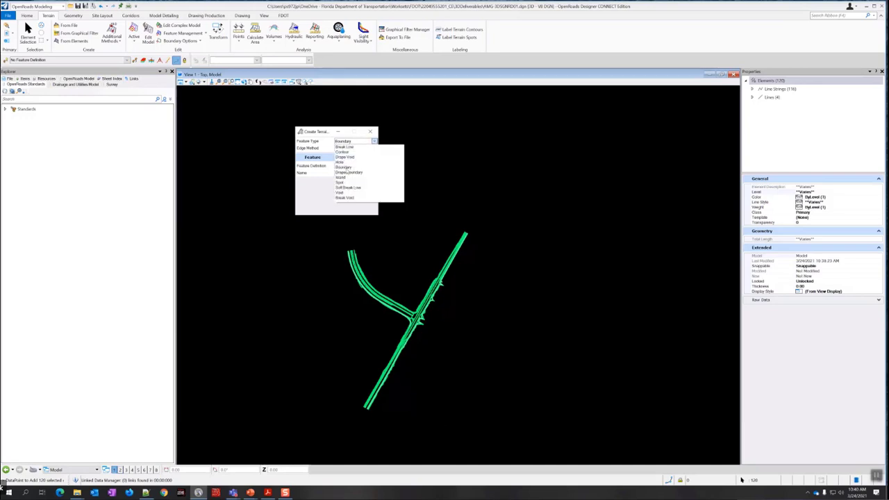
{"action": "left_click", "coordinate": [344, 147]}
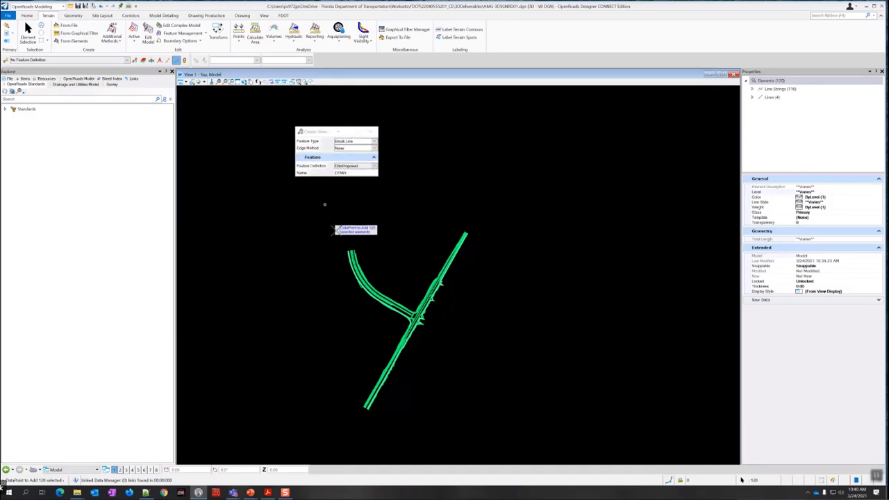
{"action": "scroll", "coordinate": [423, 320], "scroll_direction": "up", "scroll_amount": 4}
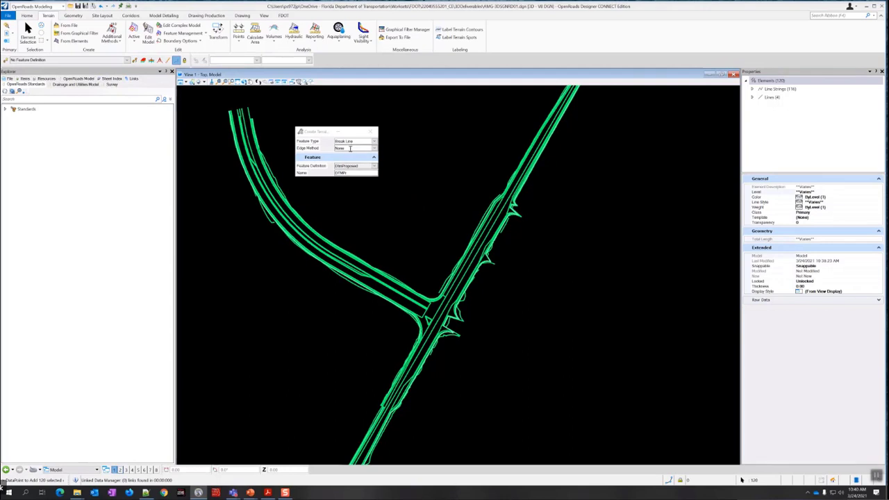
{"action": "left_click", "coordinate": [392, 226]}
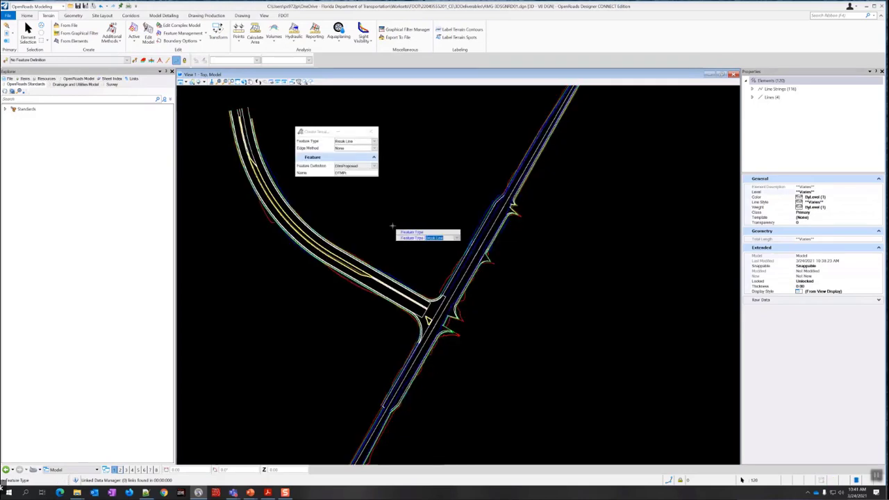
{"action": "left_click", "coordinate": [380, 219]}
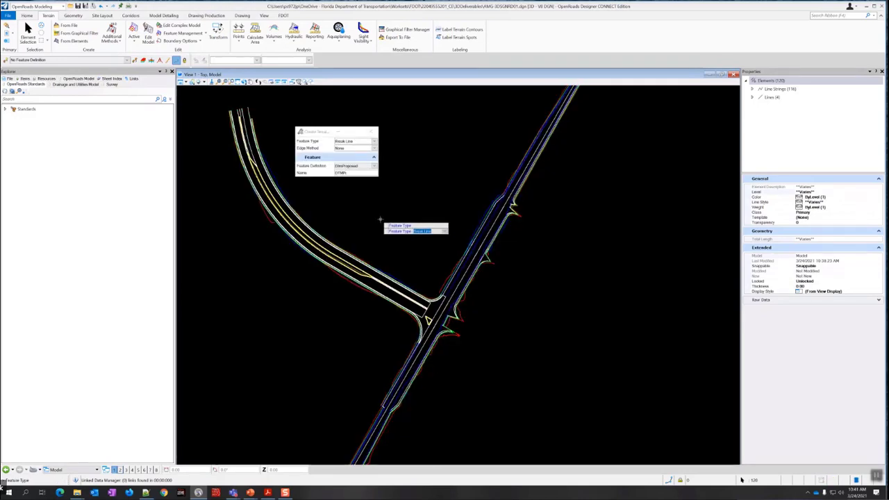
{"action": "left_click", "coordinate": [380, 219]}
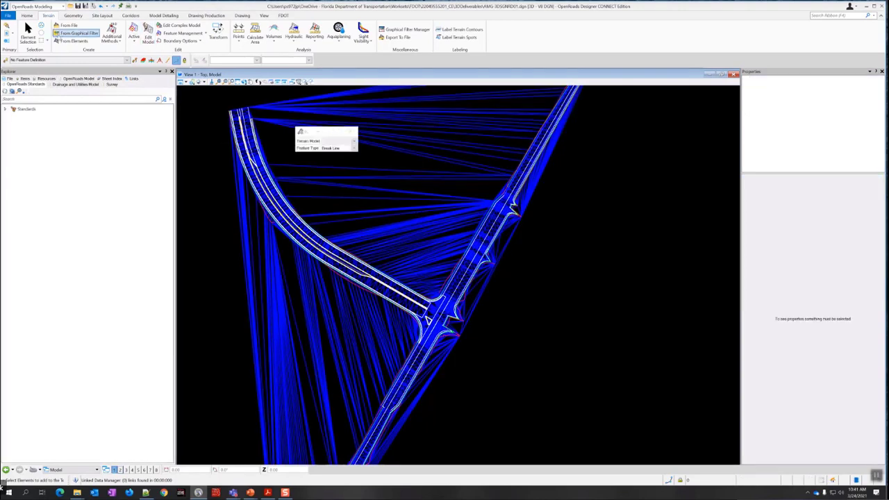
Examine the terrain triangles that span the areas outside the roadway edges around the curved road and the intersection
{"action": "left_click", "coordinate": [28, 33]}
{"action": "scroll", "coordinate": [353, 222], "scroll_direction": "down", "scroll_amount": 3}
{"action": "scroll", "coordinate": [346, 234], "scroll_direction": "up", "scroll_amount": 2}
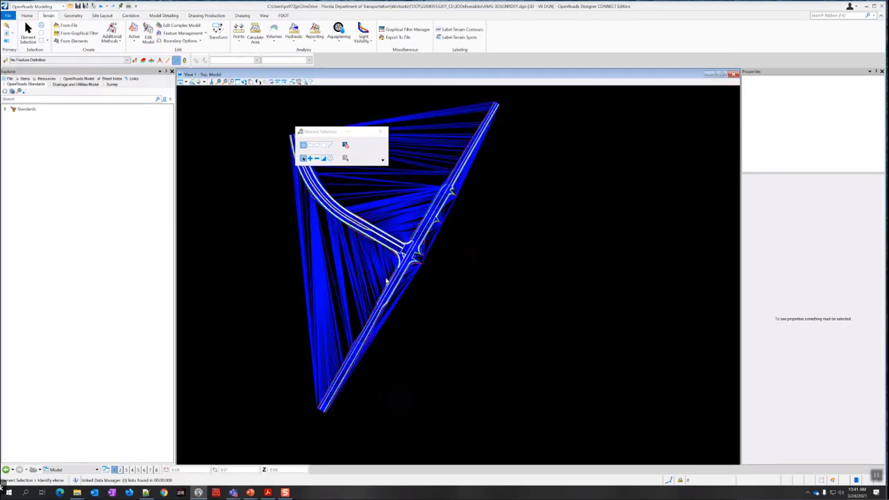
{"action": "scroll", "coordinate": [369, 241], "scroll_direction": "up", "scroll_amount": 3}
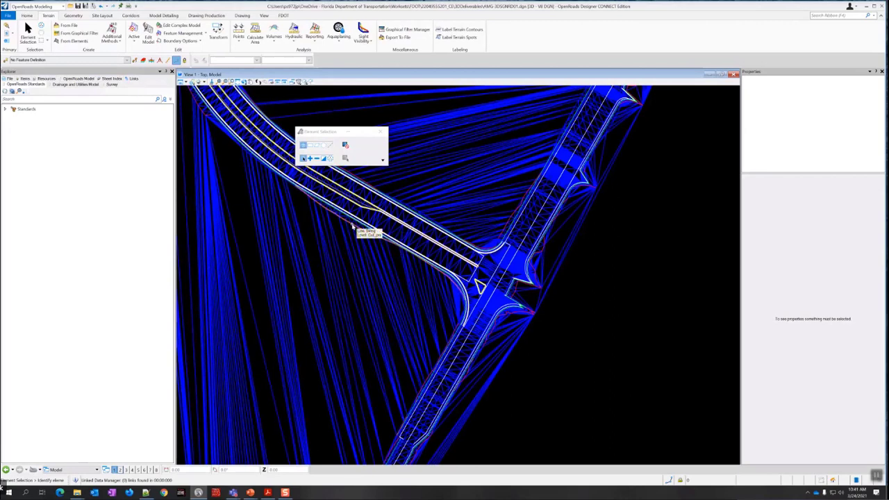
{"action": "mouse_move", "coordinate": [348, 226]}
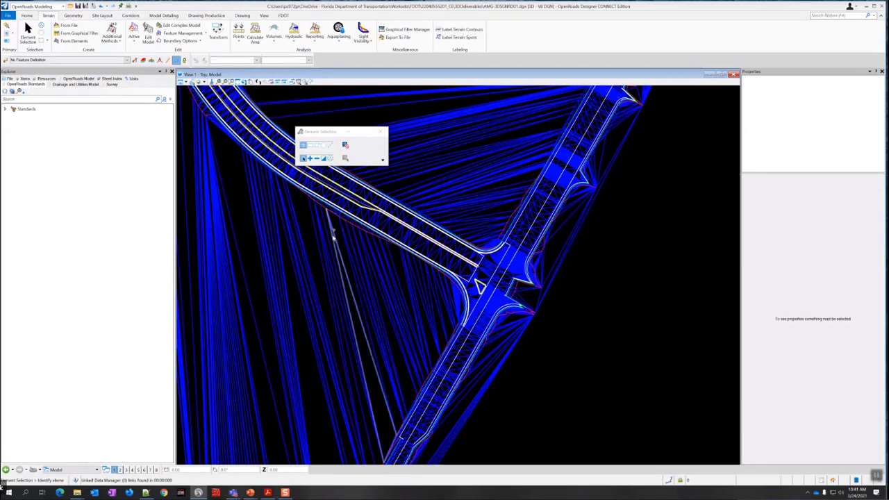
{"action": "mouse_move", "coordinate": [333, 243]}
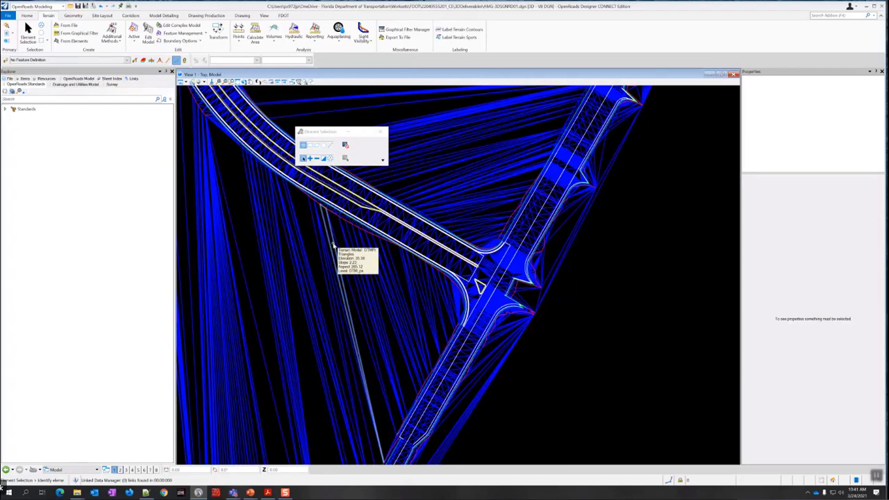
{"action": "scroll", "coordinate": [442, 280], "scroll_direction": "up", "scroll_amount": 2}
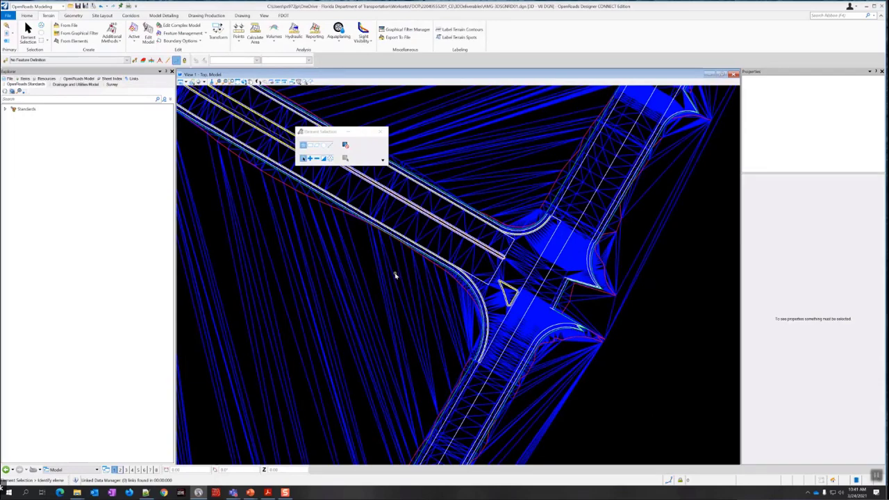
{"action": "scroll", "coordinate": [393, 276], "scroll_direction": "down", "scroll_amount": 2}
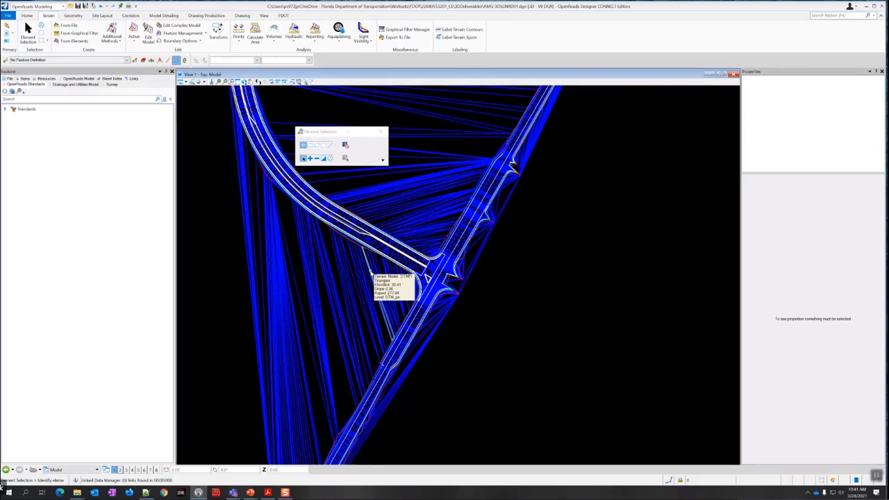
Show the level display for View 1 and switch the proposed terrain's DTM level off and on again to check the linework beneath
{"action": "left_click", "coordinate": [27, 15]}
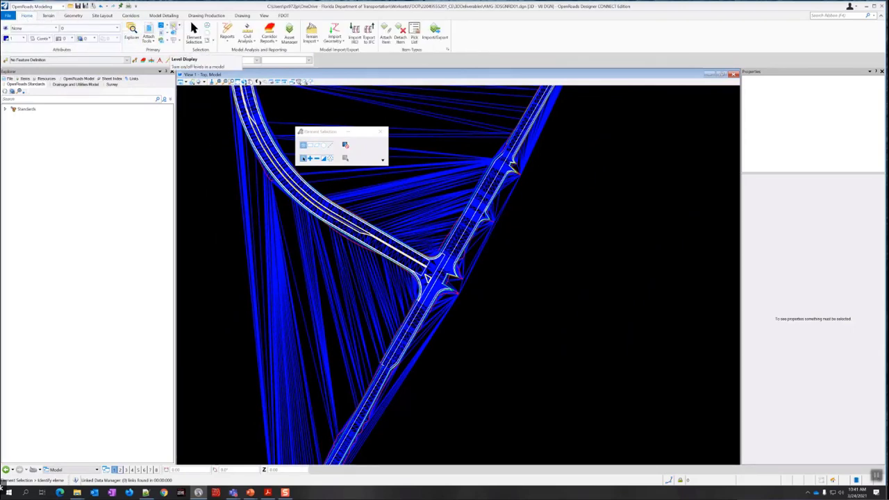
{"action": "left_click", "coordinate": [173, 25]}
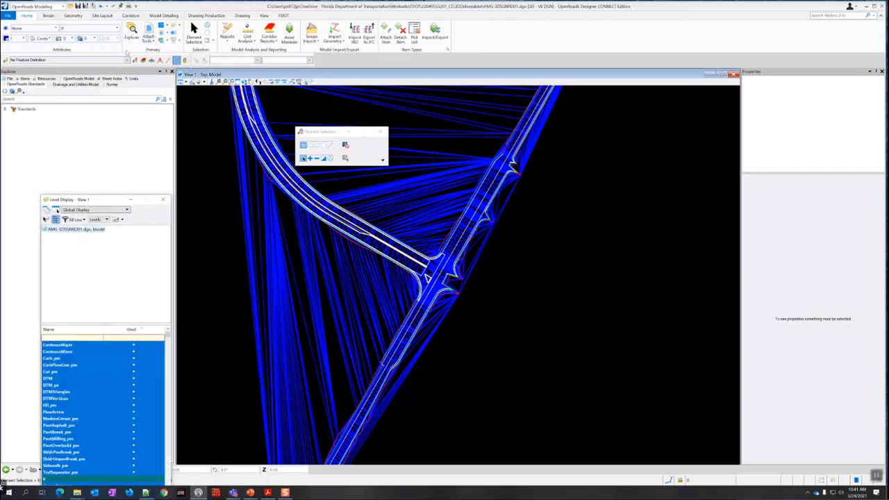
{"action": "left_click", "coordinate": [53, 385]}
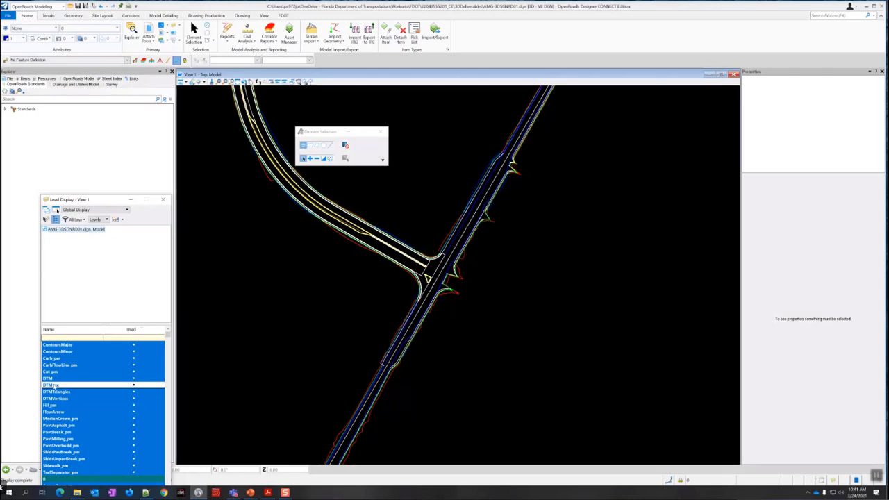
{"action": "left_click", "coordinate": [52, 385]}
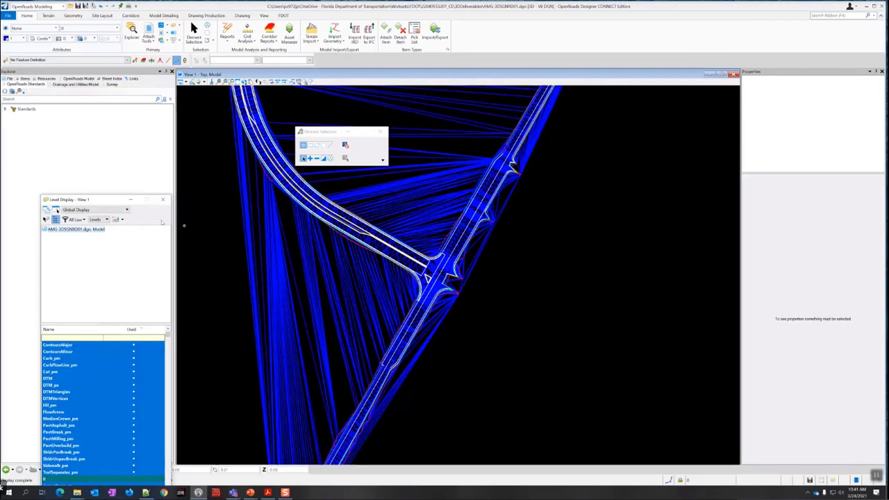
{"action": "left_click_drag", "start_coordinate": [108, 202], "coordinate": [84, 152]}
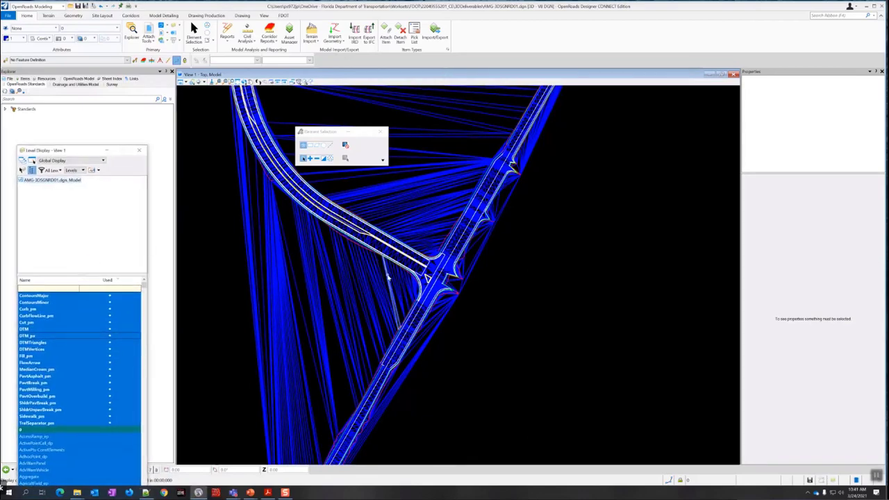
Select all elements on the Cut_pm level using the red cut line beside the curved road as reference
{"action": "scroll", "coordinate": [368, 255], "scroll_direction": "up", "scroll_amount": 3}
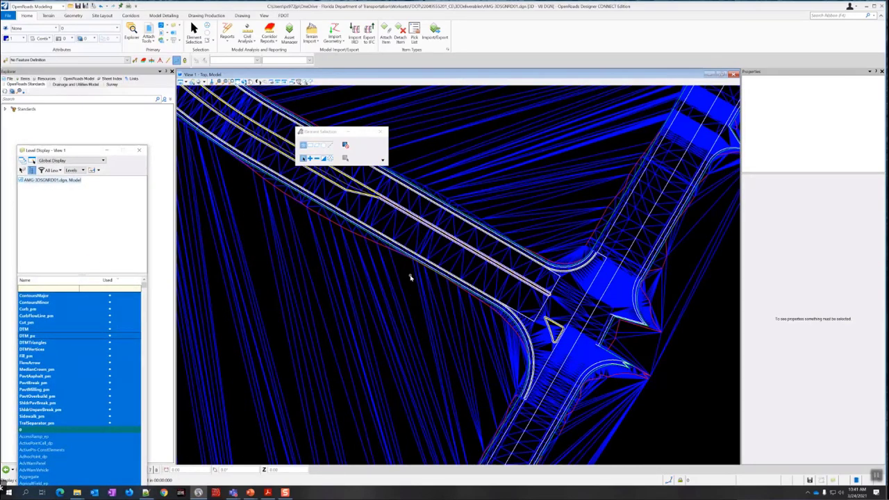
{"action": "right_click", "coordinate": [410, 278]}
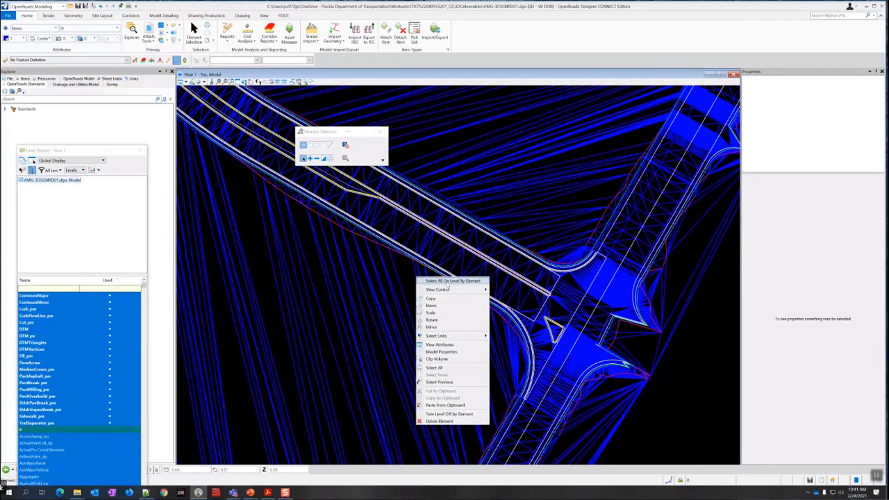
{"action": "left_click", "coordinate": [454, 281]}
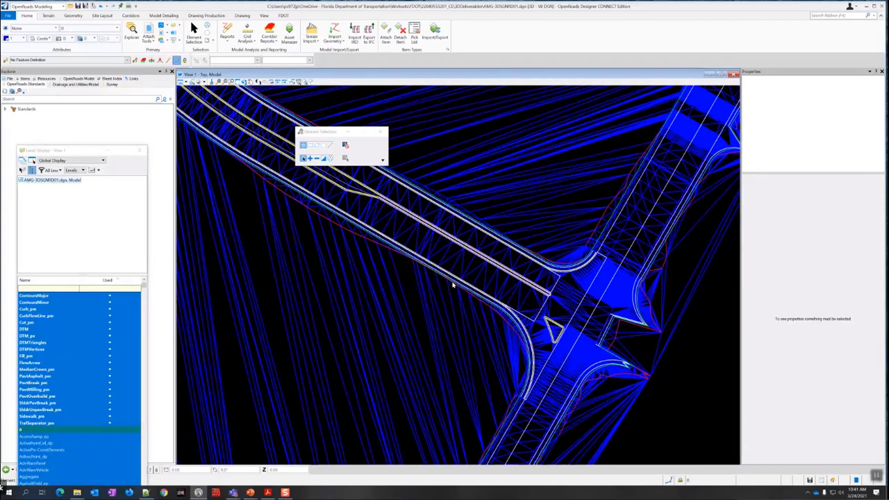
{"action": "left_click", "coordinate": [371, 242]}
{"action": "scroll", "coordinate": [470, 314], "scroll_direction": "down", "scroll_amount": 5}
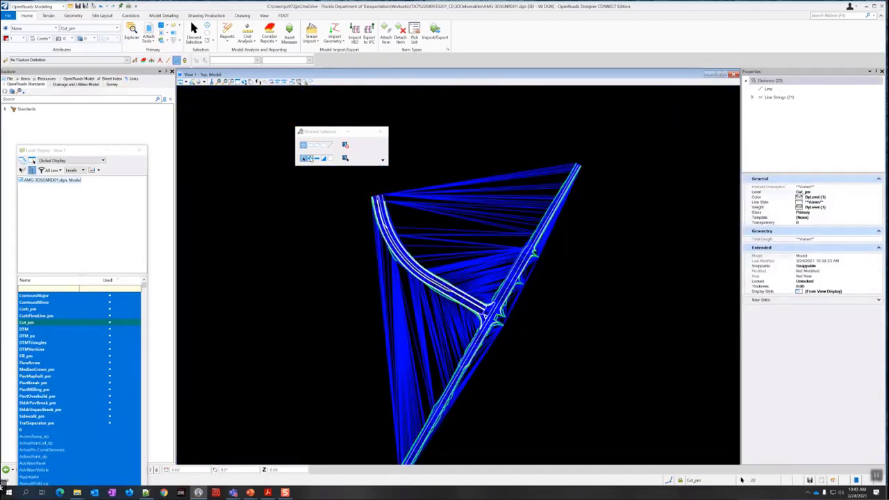
Hide the proposed terrain's DTM level and select all elements on the Fill_pm level using a fill line along the curved road as reference
{"action": "left_click", "coordinate": [312, 158]}
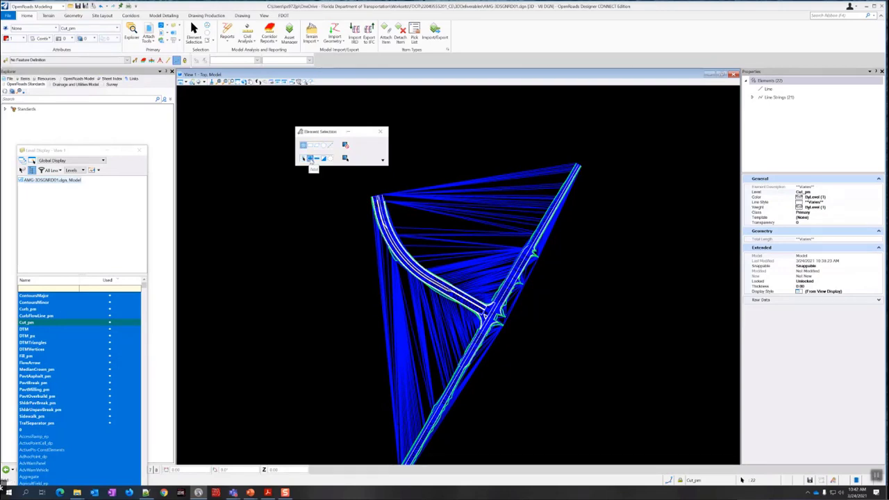
{"action": "scroll", "coordinate": [402, 255], "scroll_direction": "up", "scroll_amount": 5}
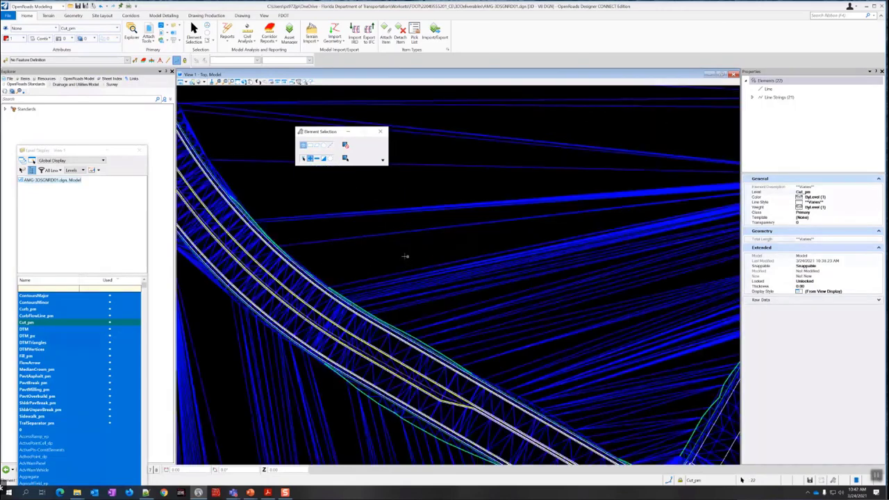
{"action": "right_click", "coordinate": [392, 260]}
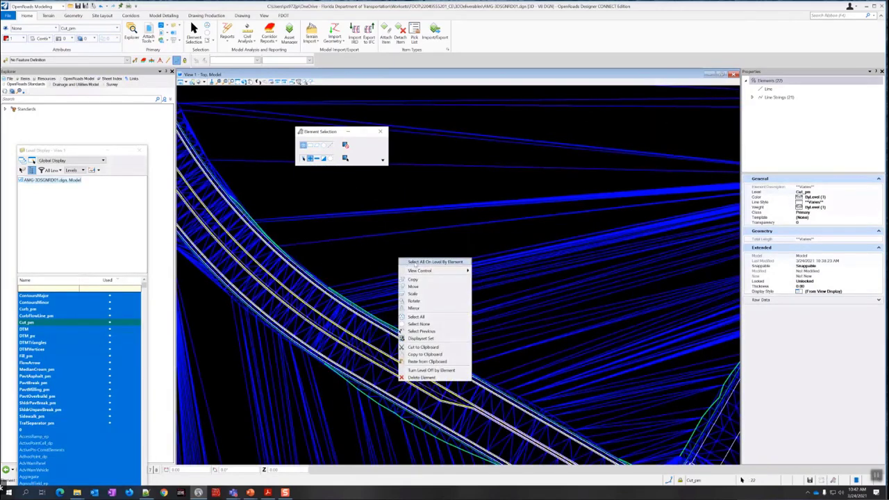
{"action": "left_click", "coordinate": [418, 262]}
{"action": "scroll", "coordinate": [306, 267], "scroll_direction": "up", "scroll_amount": 2}
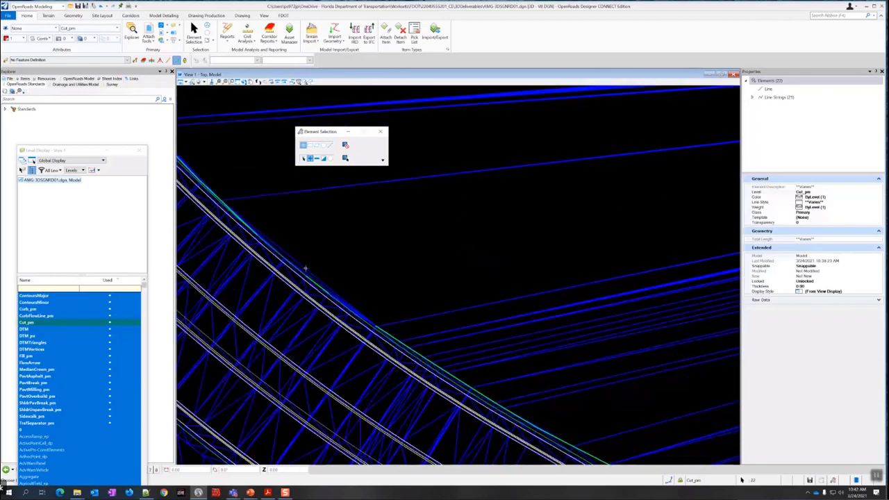
{"action": "scroll", "coordinate": [303, 267], "scroll_direction": "up", "scroll_amount": 2}
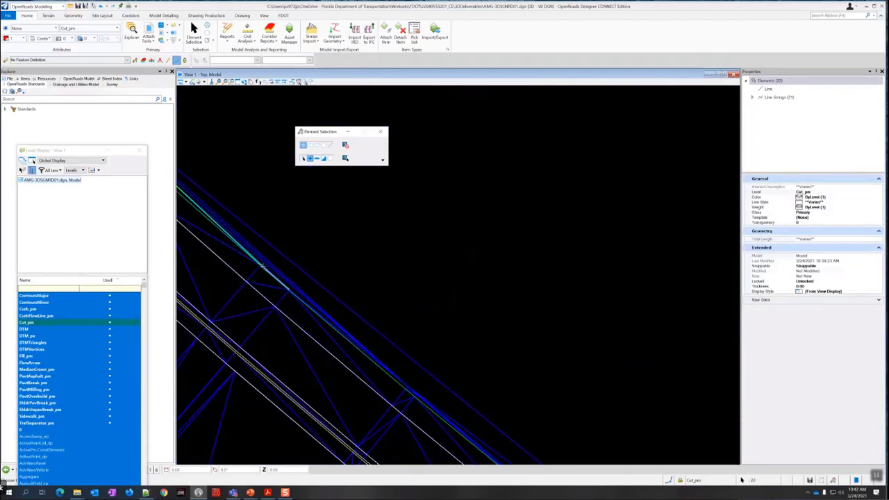
{"action": "left_click", "coordinate": [29, 336]}
{"action": "scroll", "coordinate": [260, 285], "scroll_direction": "up", "scroll_amount": 1}
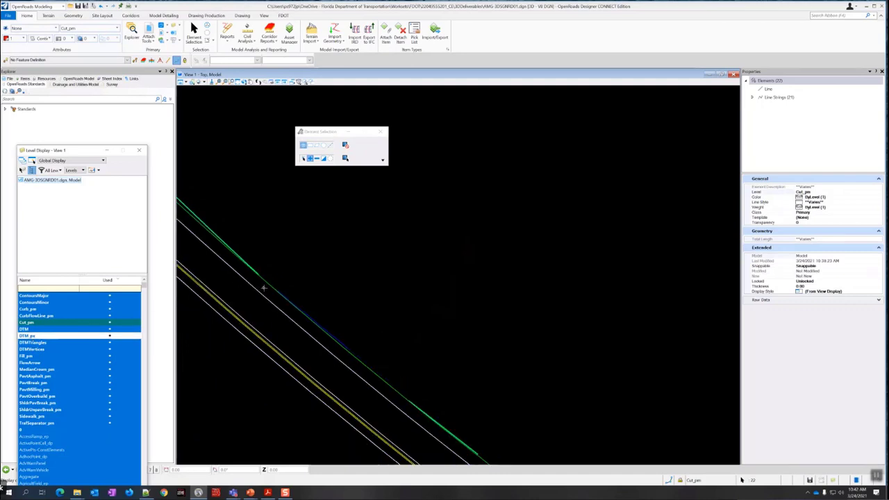
{"action": "scroll", "coordinate": [334, 330], "scroll_direction": "up", "scroll_amount": 2}
{"action": "scroll", "coordinate": [326, 335], "scroll_direction": "down", "scroll_amount": 1}
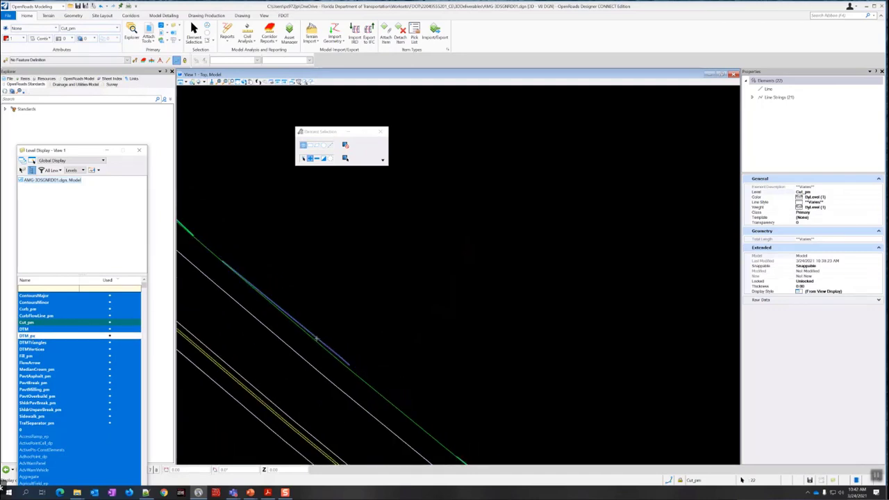
{"action": "left_click", "coordinate": [316, 339]}
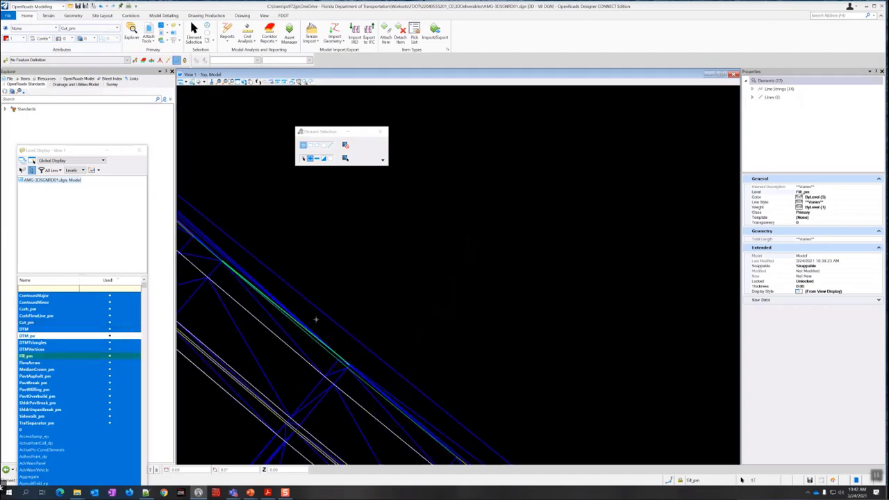
{"action": "scroll", "coordinate": [316, 320], "scroll_direction": "down", "scroll_amount": 5}
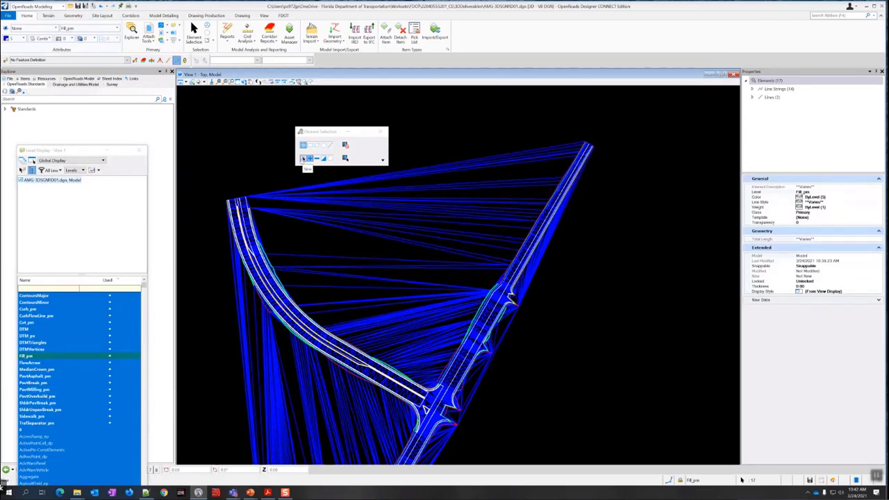
Change the terrain feature type of the selected fill lines to Boundary
{"action": "left_click_drag", "start_coordinate": [65, 151], "coordinate": [627, 104]}
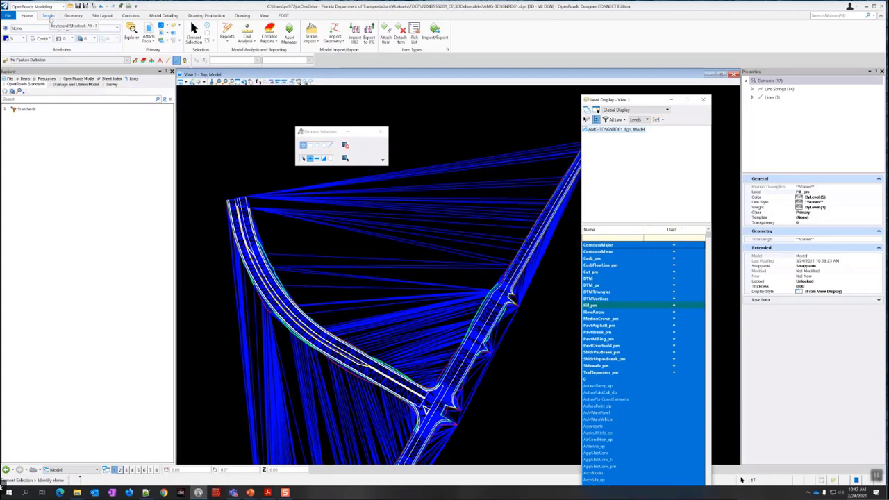
{"action": "left_click", "coordinate": [49, 16]}
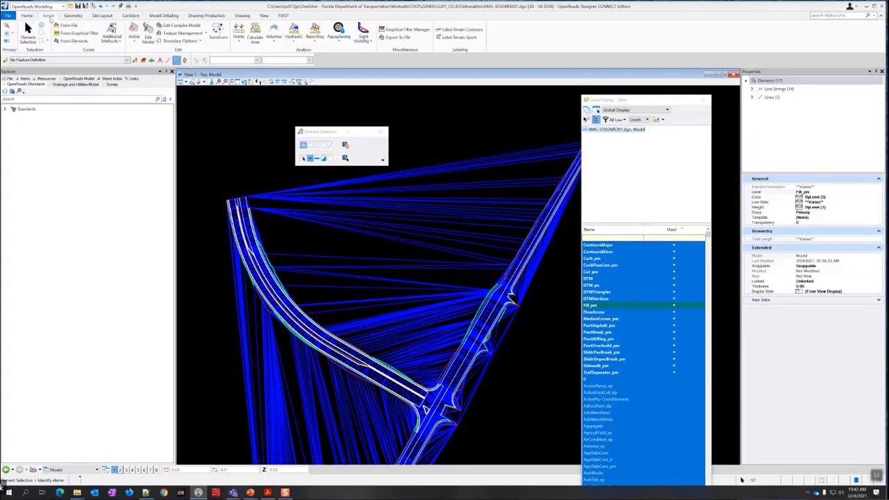
{"action": "left_click", "coordinate": [205, 34]}
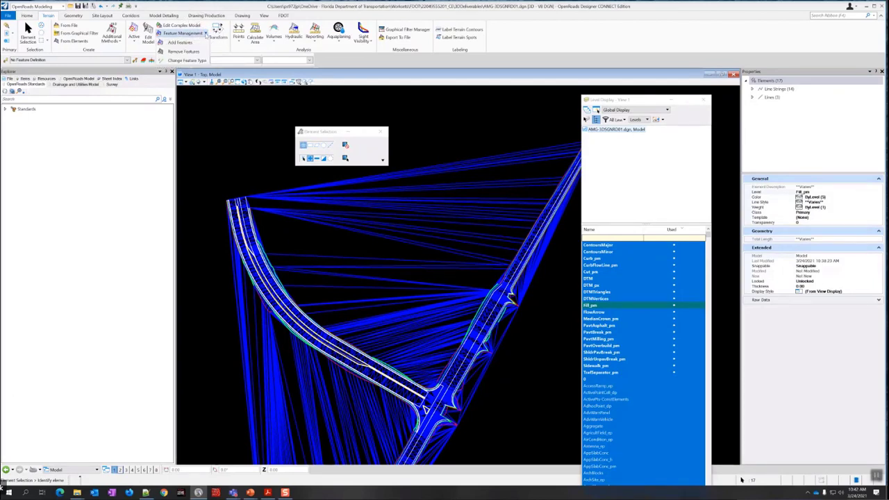
{"action": "left_click", "coordinate": [204, 60]}
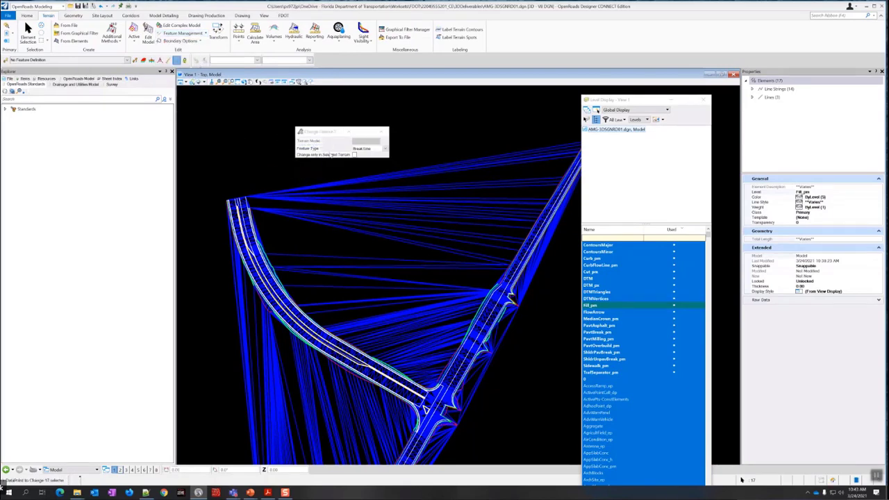
{"action": "left_click", "coordinate": [385, 149]}
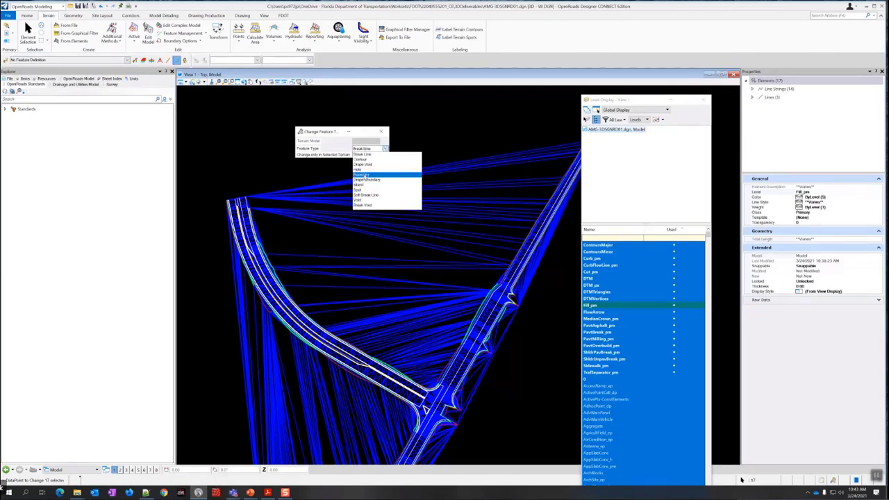
{"action": "left_click", "coordinate": [362, 174]}
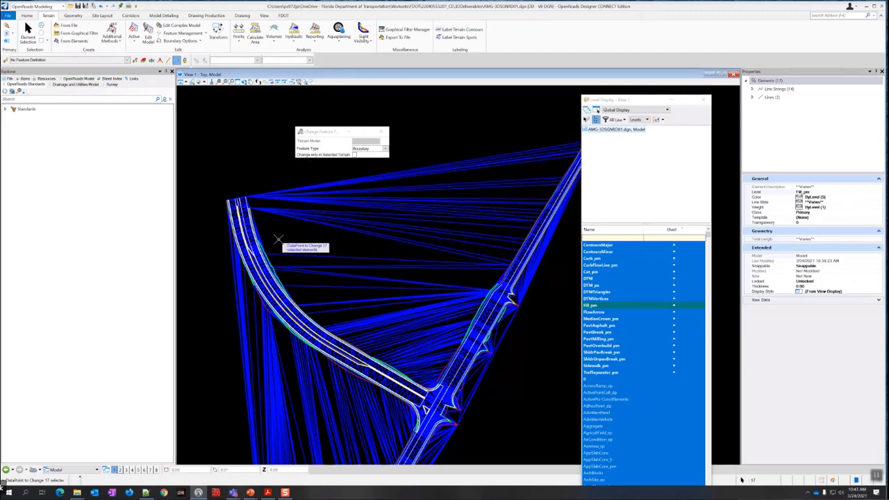
{"action": "key", "text": "Down"}
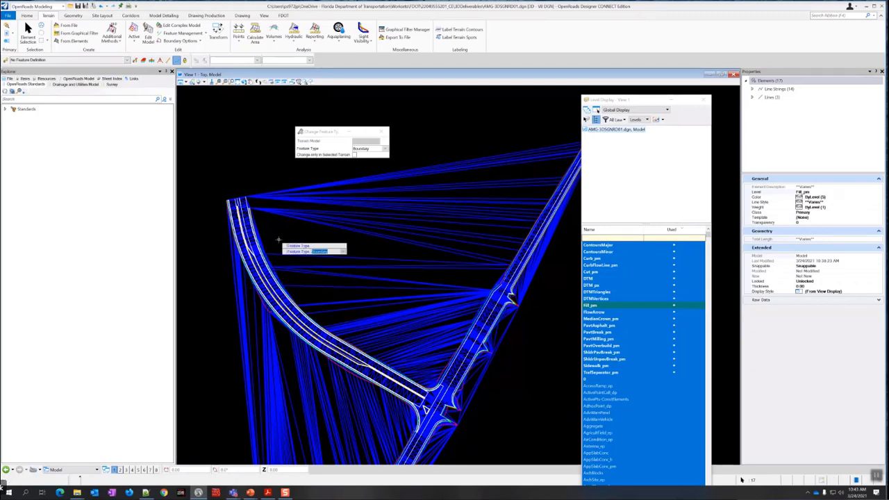
{"action": "left_click", "coordinate": [278, 240]}
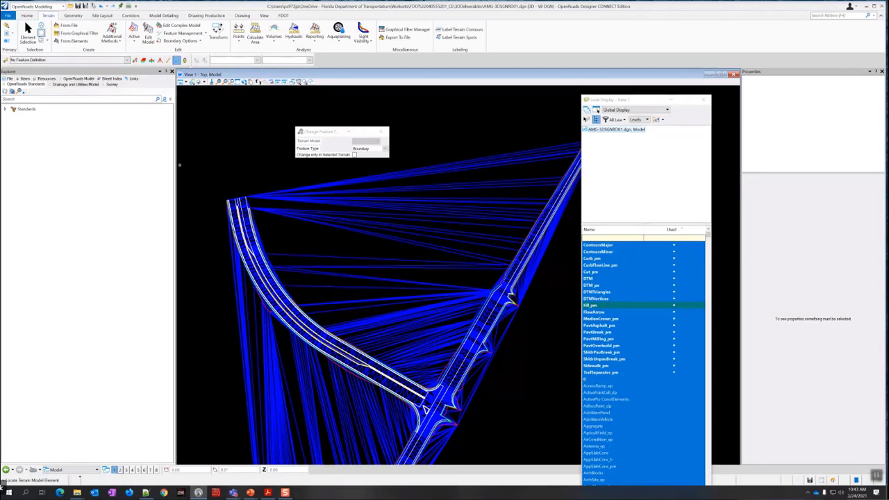
Select all elements on the Cut_pm level using the cut line on the curved road's outer edge as reference
{"action": "left_click", "coordinate": [40, 32]}
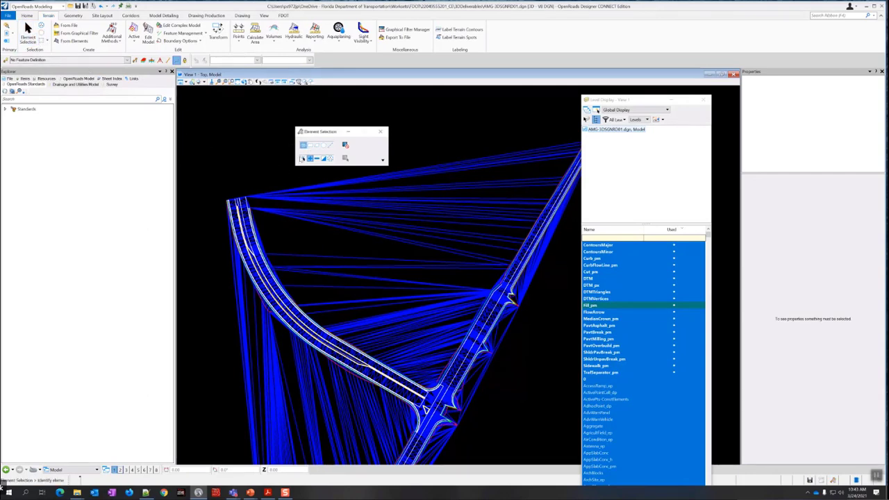
{"action": "right_click", "coordinate": [300, 238]}
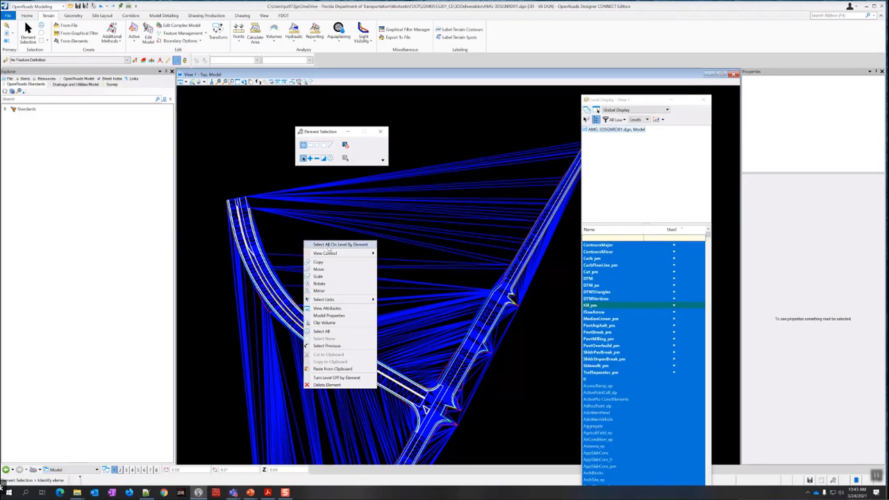
{"action": "left_click", "coordinate": [326, 245]}
{"action": "scroll", "coordinate": [262, 306], "scroll_direction": "up", "scroll_amount": 2}
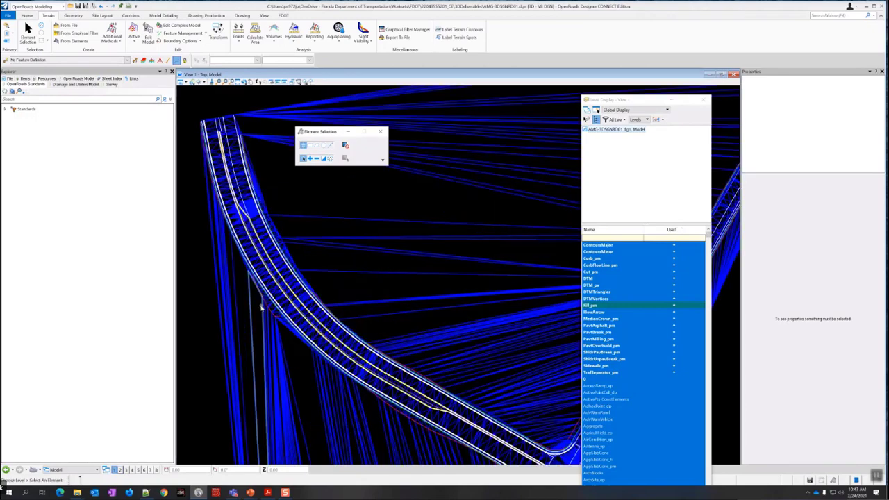
{"action": "scroll", "coordinate": [262, 306], "scroll_direction": "up", "scroll_amount": 2}
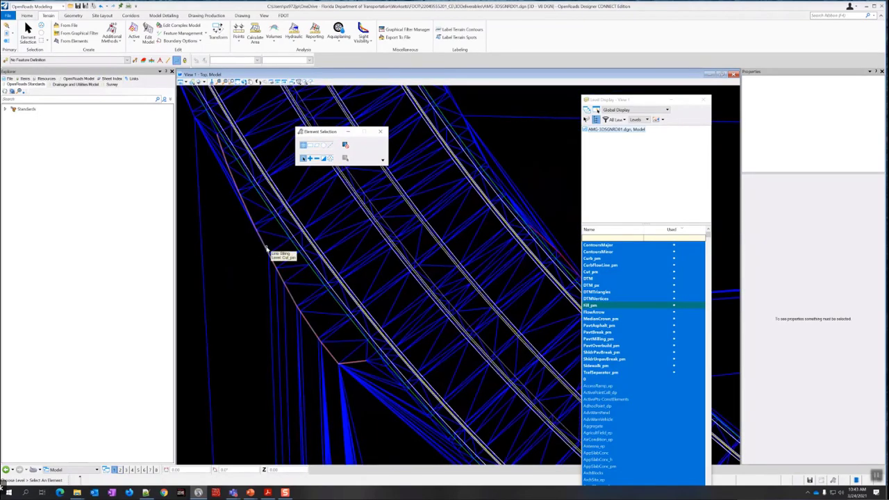
{"action": "left_click", "coordinate": [267, 250]}
{"action": "scroll", "coordinate": [251, 247], "scroll_direction": "down", "scroll_amount": 3}
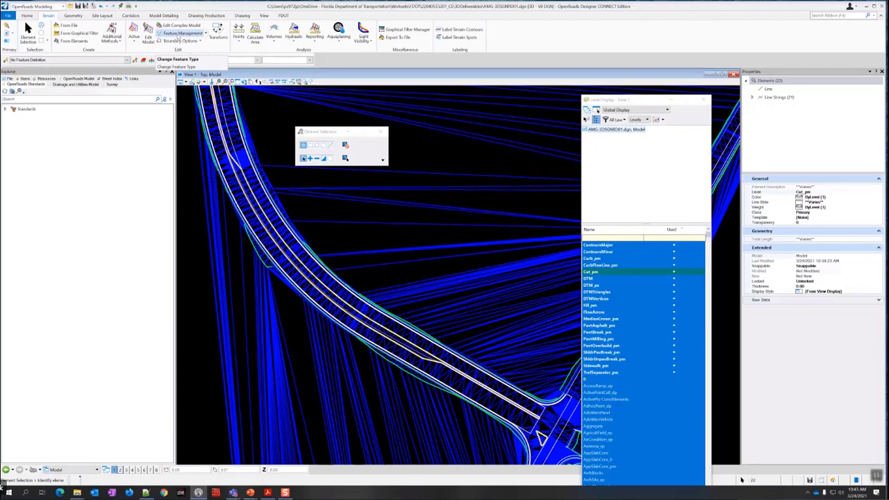
Change the terrain feature type of the selected cut lines to Boundary
{"action": "left_click", "coordinate": [178, 35]}
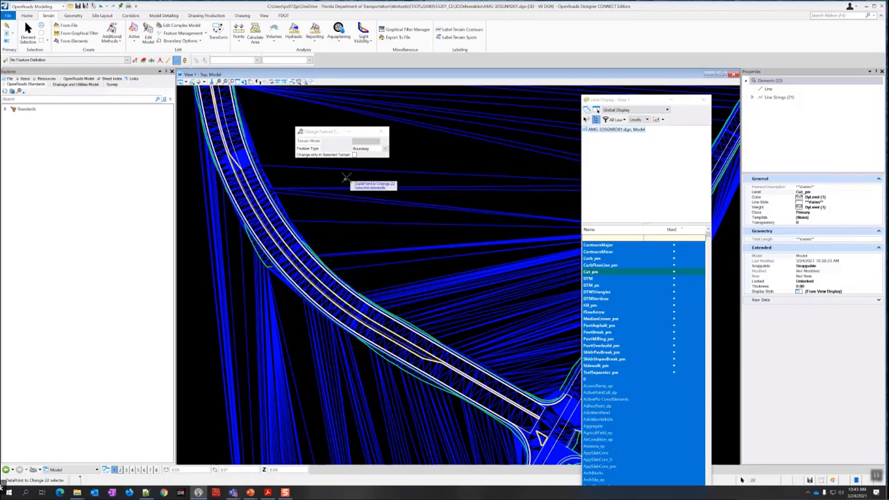
{"action": "left_click", "coordinate": [327, 207]}
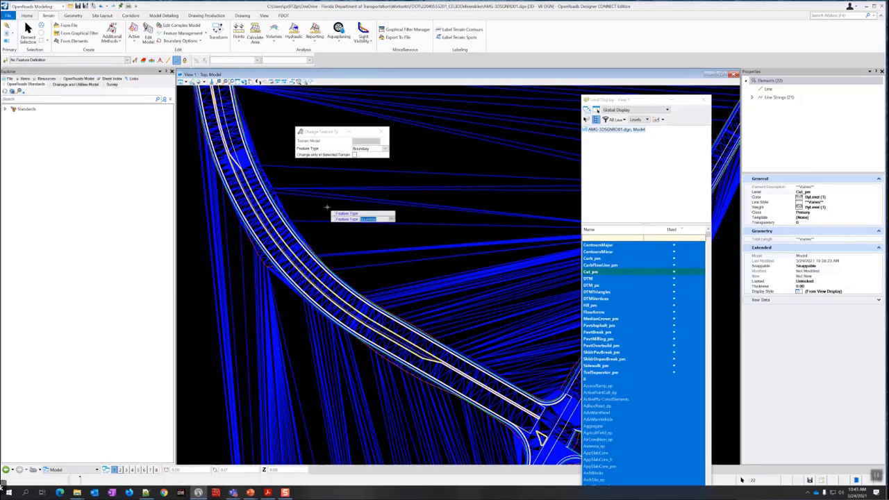
{"action": "left_click", "coordinate": [327, 207]}
{"action": "scroll", "coordinate": [319, 204], "scroll_direction": "down", "scroll_amount": 3}
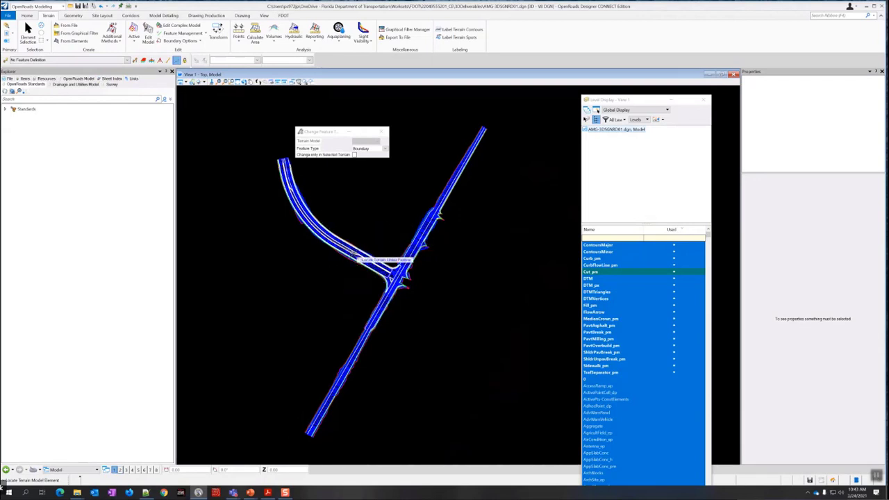
{"action": "left_click", "coordinate": [28, 32]}
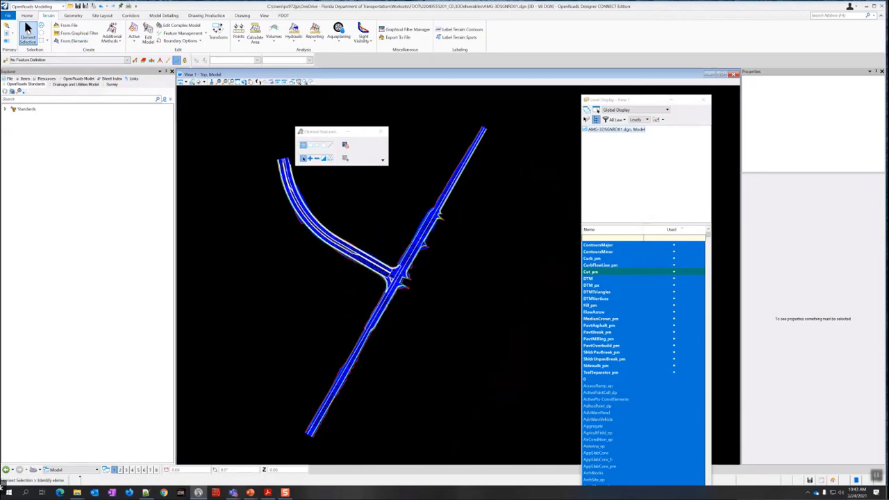
Examine how the proposed terrain follows the cut and fill lines along the straight road and around the intersection
{"action": "scroll", "coordinate": [348, 268], "scroll_direction": "up", "scroll_amount": 2}
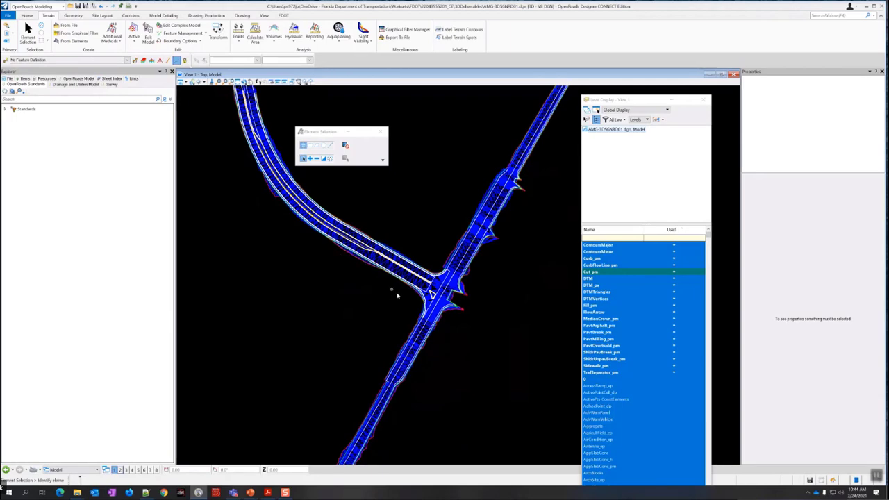
{"action": "middle_click_drag", "start_coordinate": [405, 309], "coordinate": [362, 252]}
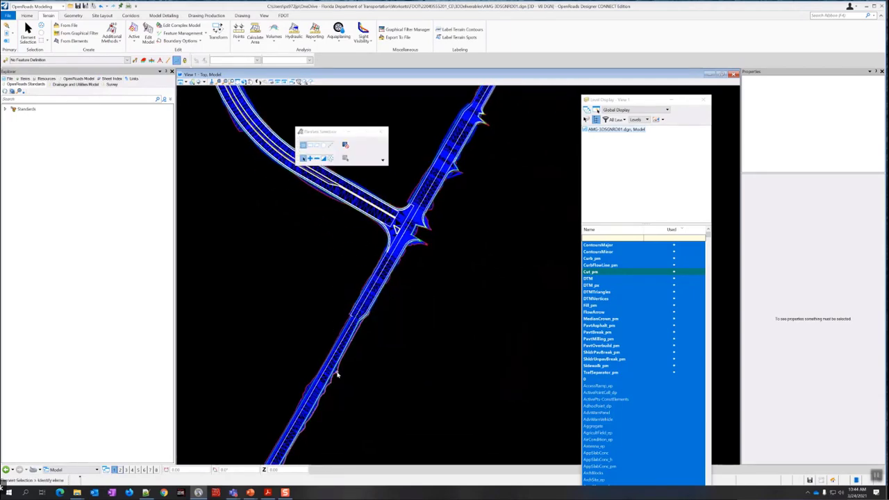
{"action": "scroll", "coordinate": [336, 379], "scroll_direction": "down", "scroll_amount": 1}
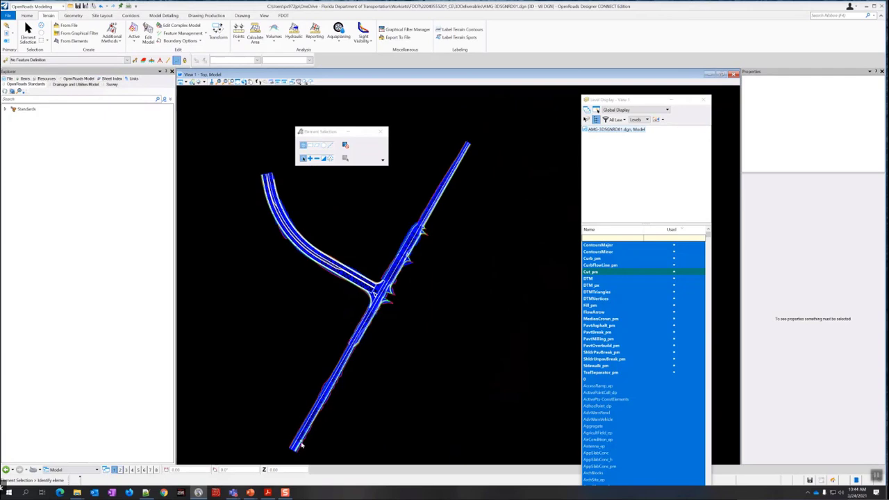
{"action": "scroll", "coordinate": [303, 419], "scroll_direction": "up", "scroll_amount": 2}
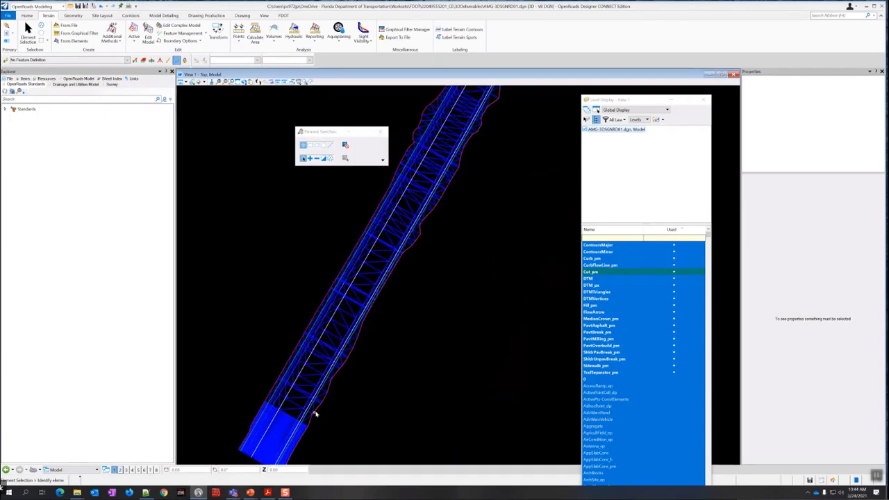
{"action": "middle_click_drag", "start_coordinate": [452, 244], "coordinate": [350, 380]}
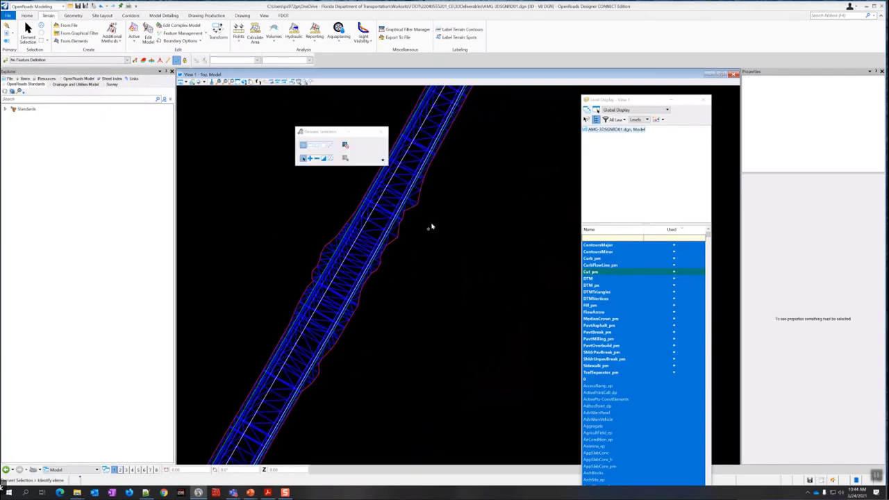
{"action": "middle_click_drag", "start_coordinate": [430, 227], "coordinate": [334, 408]}
{"action": "middle_click_drag", "start_coordinate": [413, 250], "coordinate": [373, 391]}
{"action": "middle_click_drag", "start_coordinate": [435, 301], "coordinate": [418, 326]}
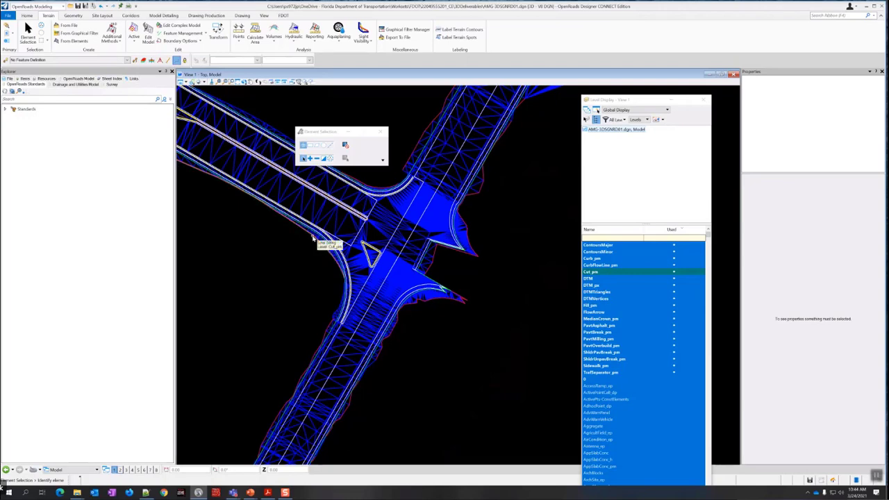
{"action": "scroll", "coordinate": [291, 216], "scroll_direction": "up", "scroll_amount": 4}
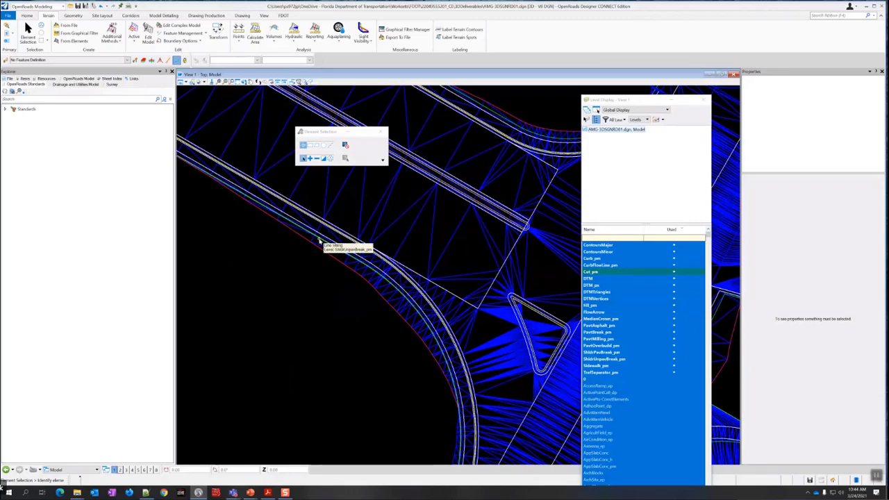
{"action": "scroll", "coordinate": [323, 279], "scroll_direction": "down", "scroll_amount": 2}
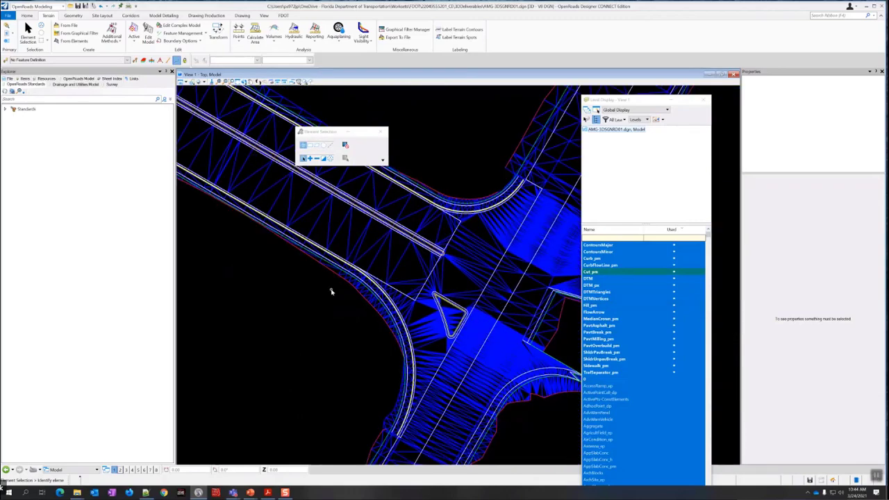
{"action": "scroll", "coordinate": [386, 331], "scroll_direction": "down", "scroll_amount": 5}
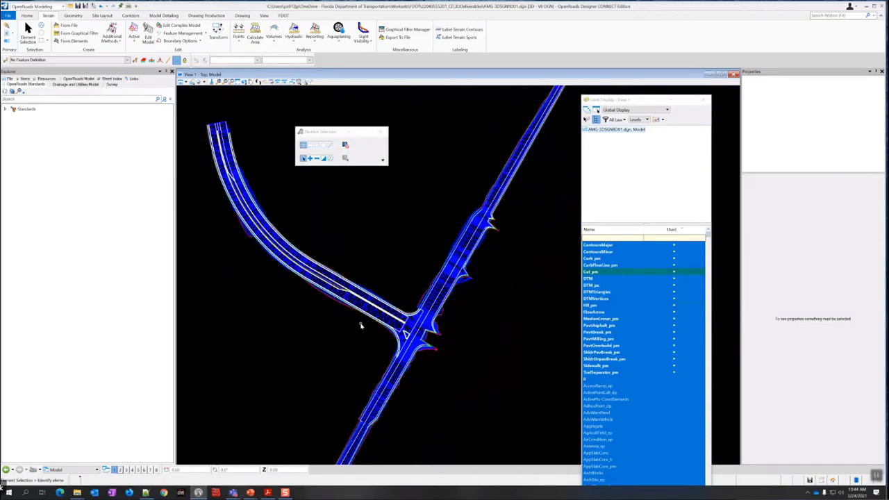
Check the terrain triangles against the boundary lines along the curved road and at its far end
{"action": "scroll", "coordinate": [232, 207], "scroll_direction": "up", "scroll_amount": 4}
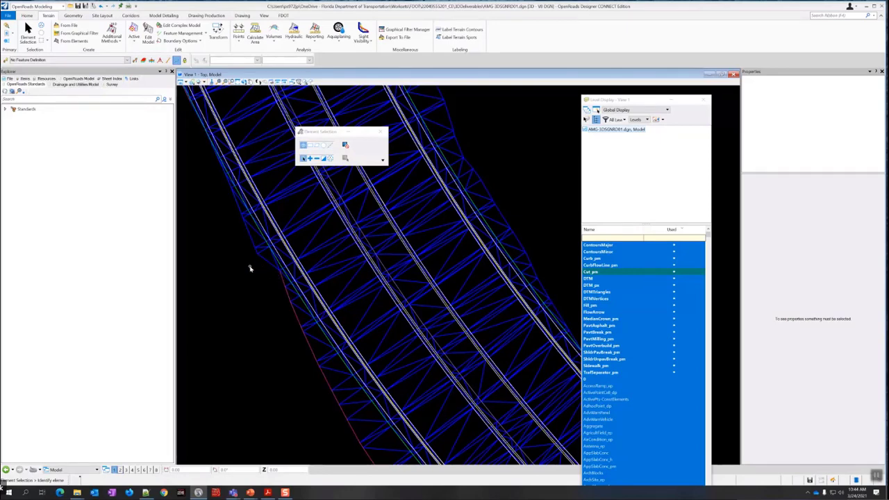
{"action": "scroll", "coordinate": [244, 271], "scroll_direction": "down", "scroll_amount": 5}
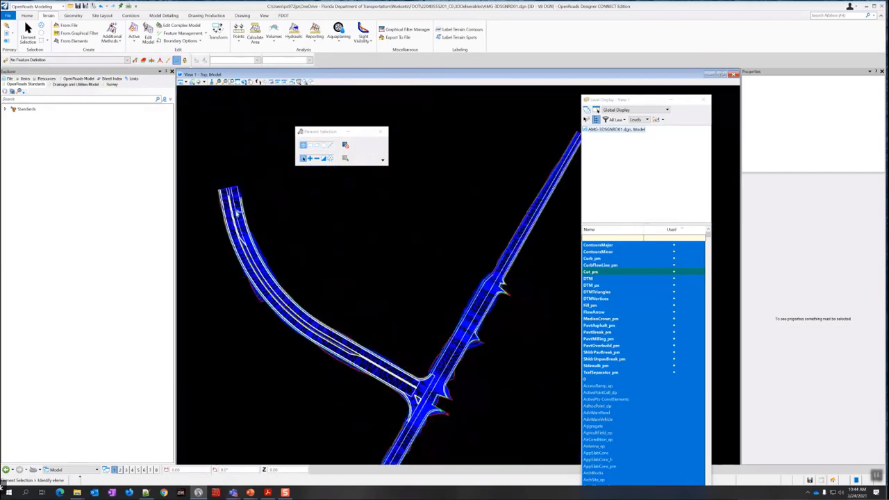
{"action": "scroll", "coordinate": [232, 201], "scroll_direction": "up", "scroll_amount": 3}
{"action": "scroll", "coordinate": [229, 195], "scroll_direction": "up", "scroll_amount": 1}
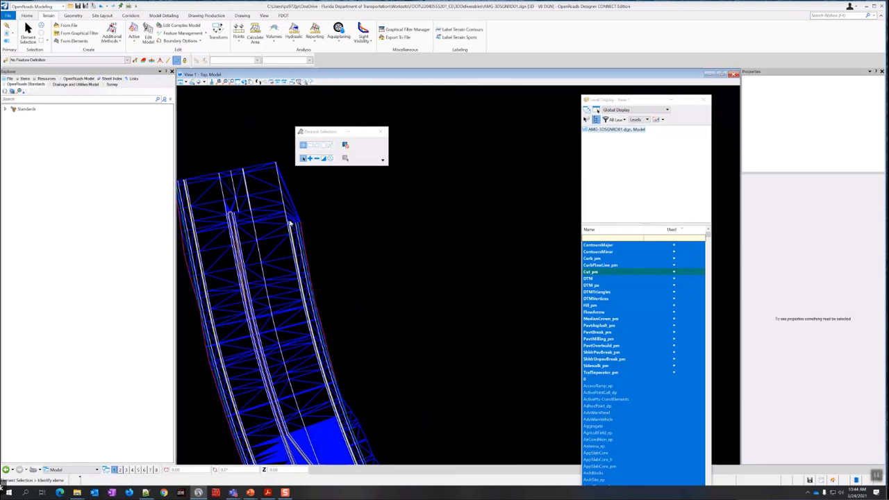
{"action": "scroll", "coordinate": [316, 236], "scroll_direction": "down", "scroll_amount": 3}
{"action": "scroll", "coordinate": [320, 268], "scroll_direction": "up", "scroll_amount": 3}
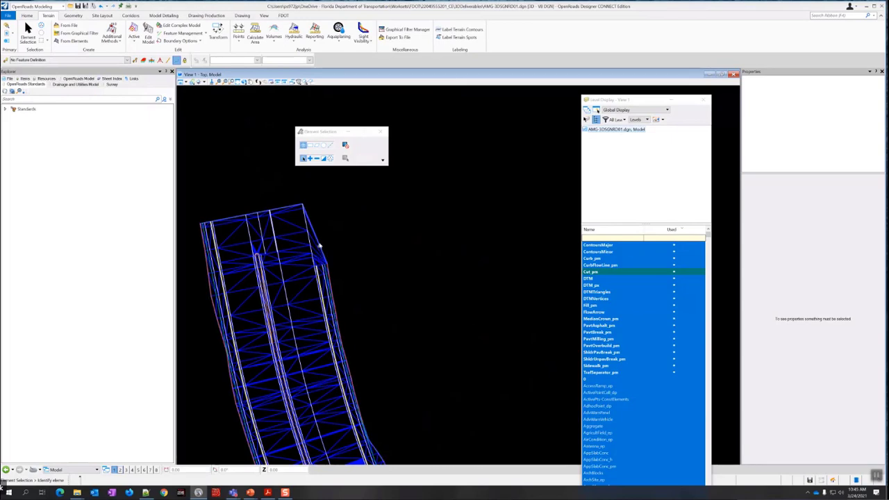
{"action": "scroll", "coordinate": [357, 297], "scroll_direction": "down", "scroll_amount": 4}
Inspect the terrain edges at the side-street connections, the intersection corner and the open end of the curved road
{"action": "scroll", "coordinate": [440, 327], "scroll_direction": "up", "scroll_amount": 3}
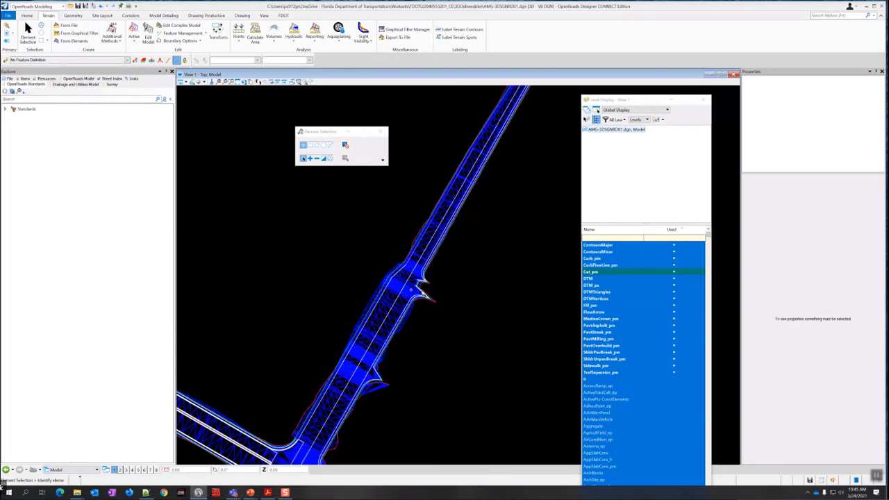
{"action": "scroll", "coordinate": [423, 290], "scroll_direction": "up", "scroll_amount": 2}
{"action": "scroll", "coordinate": [409, 278], "scroll_direction": "down", "scroll_amount": 5}
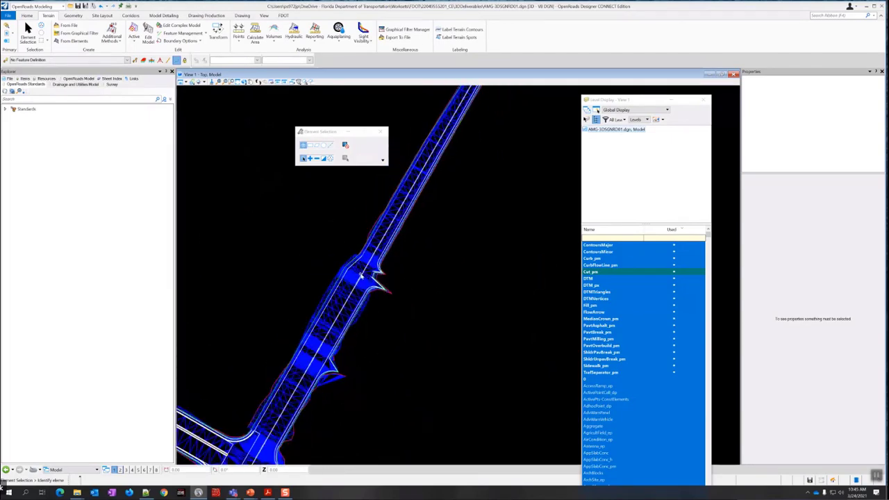
{"action": "scroll", "coordinate": [387, 361], "scroll_direction": "up", "scroll_amount": 5}
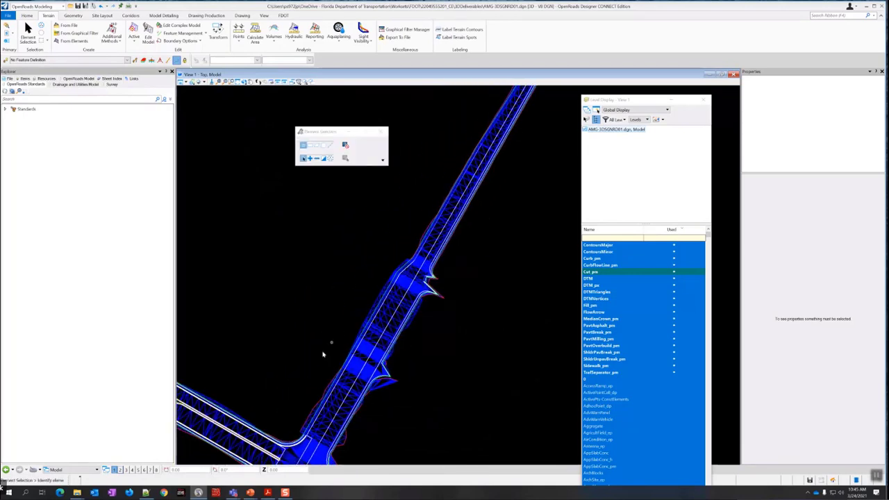
{"action": "scroll", "coordinate": [351, 338], "scroll_direction": "up", "scroll_amount": 3}
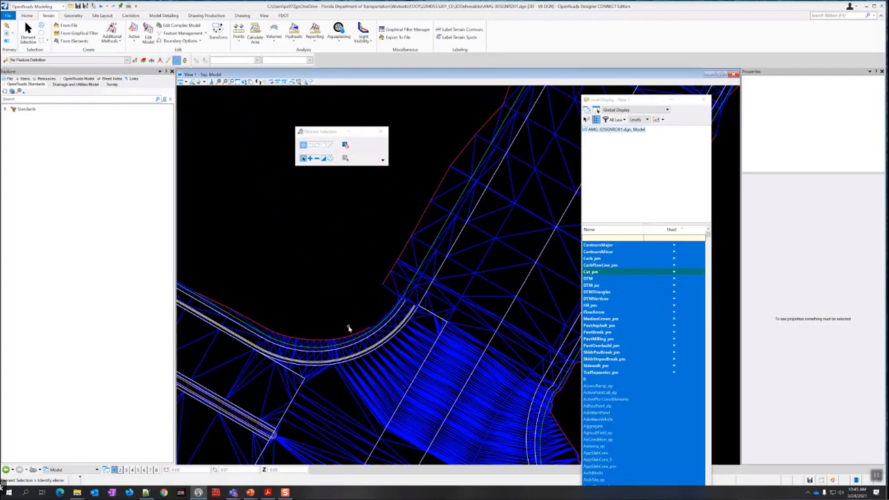
{"action": "scroll", "coordinate": [341, 329], "scroll_direction": "down", "scroll_amount": 5}
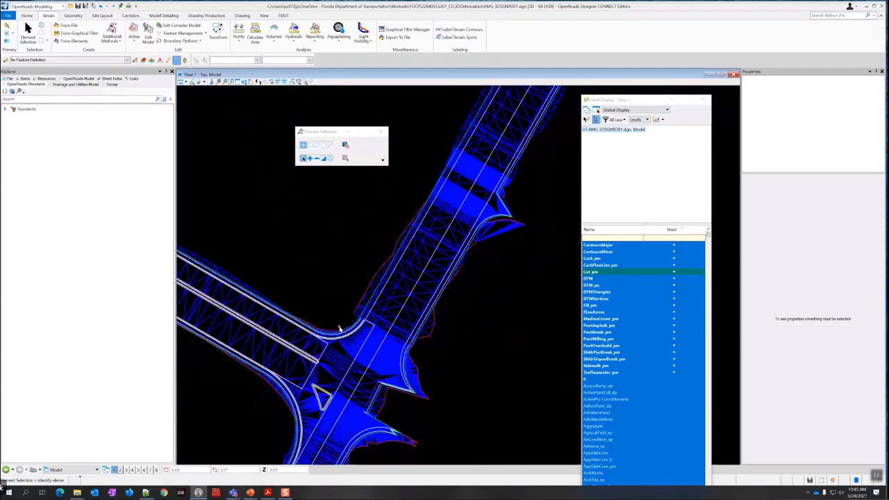
{"action": "middle_click_drag", "start_coordinate": [272, 258], "coordinate": [429, 326]}
{"action": "scroll", "coordinate": [428, 326], "scroll_direction": "down", "scroll_amount": 3}
{"action": "scroll", "coordinate": [356, 245], "scroll_direction": "up", "scroll_amount": 4}
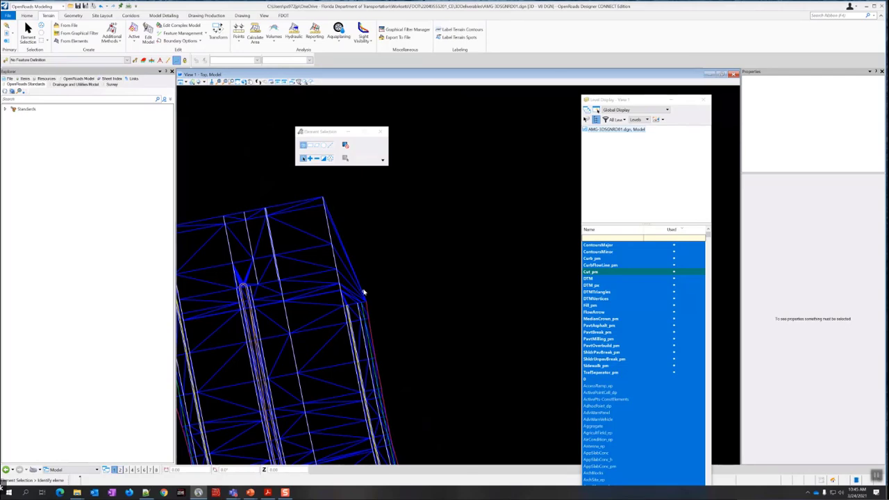
Remove the rules from the proposed terrain model and select the terrain again at its edge near the curved road's end
{"action": "mouse_move", "coordinate": [341, 264]}
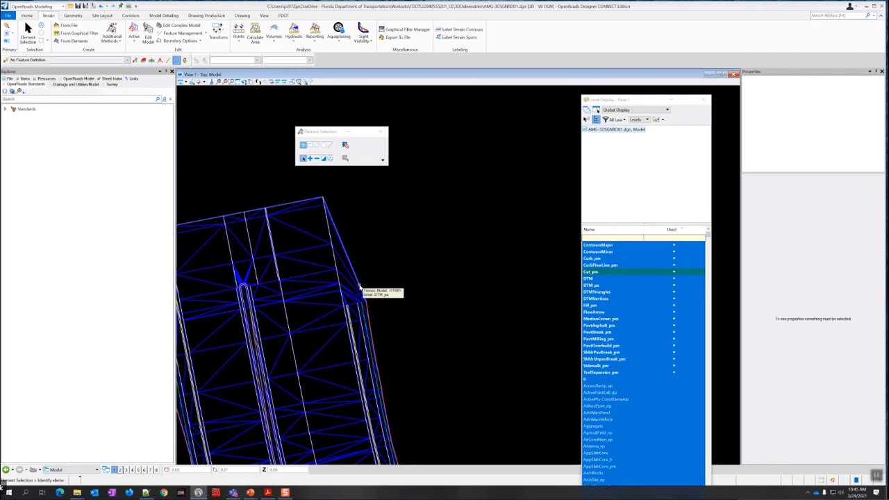
{"action": "mouse_move", "coordinate": [359, 287]}
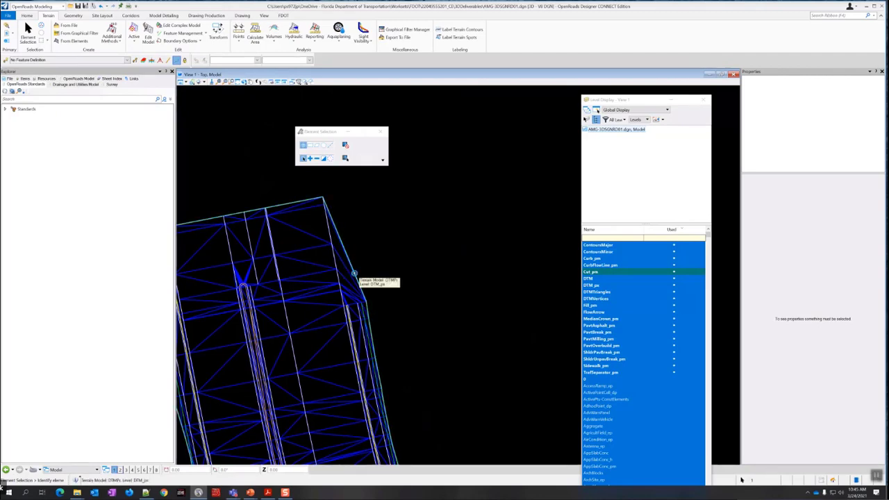
{"action": "left_click", "coordinate": [356, 275]}
{"action": "mouse_move", "coordinate": [355, 274]}
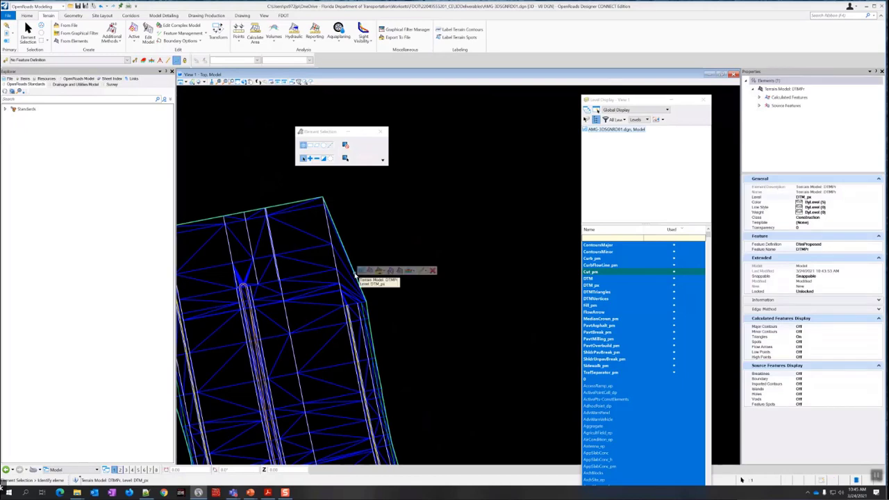
{"action": "left_click", "coordinate": [426, 272]}
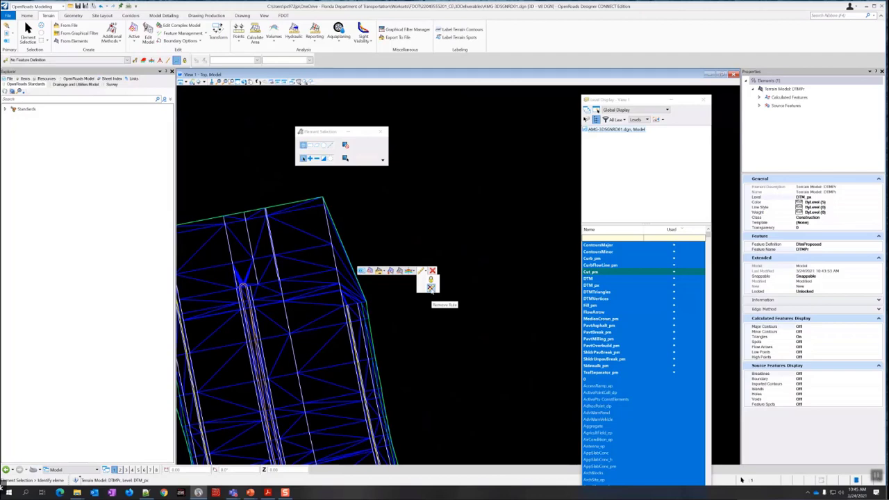
{"action": "left_click", "coordinate": [431, 288]}
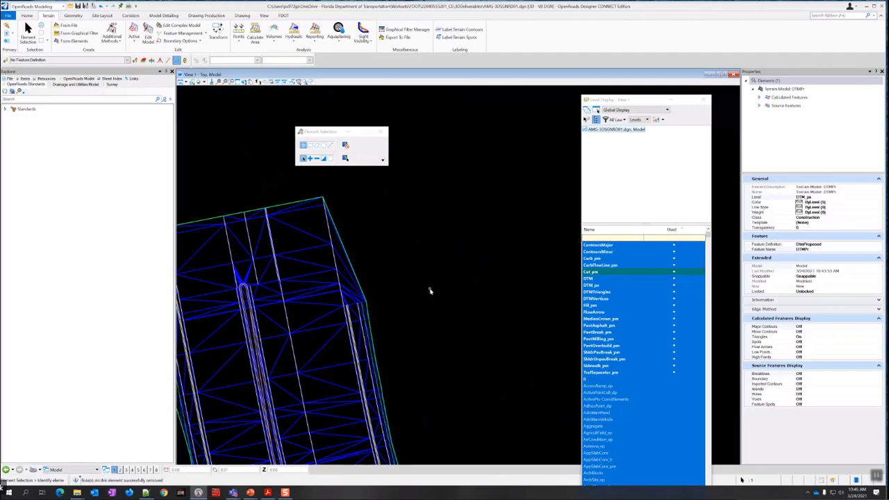
{"action": "left_click", "coordinate": [365, 272]}
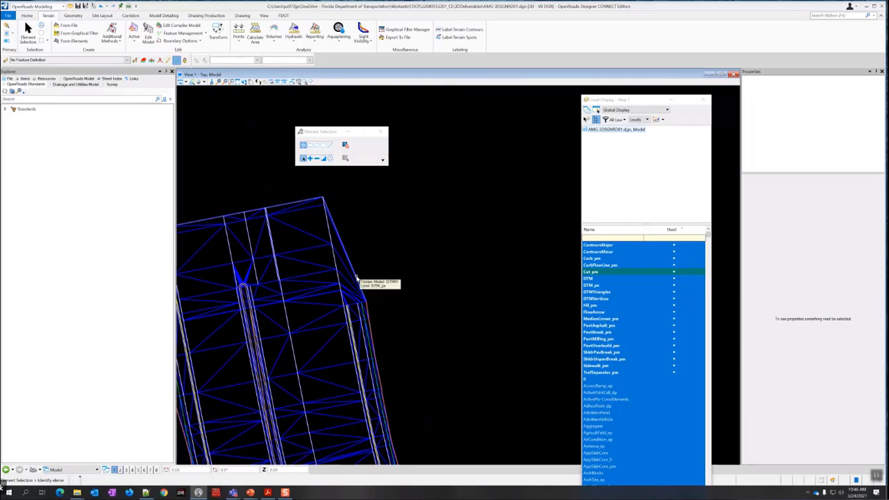
{"action": "left_click", "coordinate": [357, 278]}
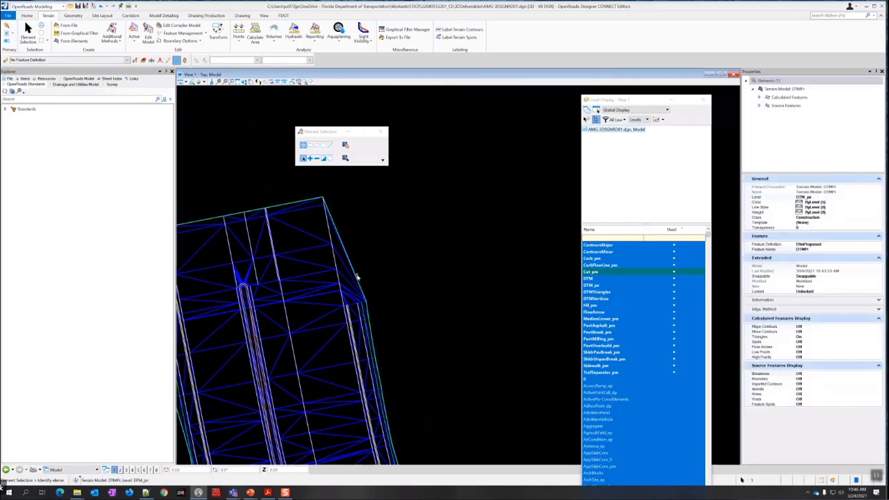
Check the source features of the selected terrain and clear the terrain selection
{"action": "mouse_move", "coordinate": [357, 278]}
{"action": "left_click", "coordinate": [759, 105]}
{"action": "left_click", "coordinate": [759, 105]}
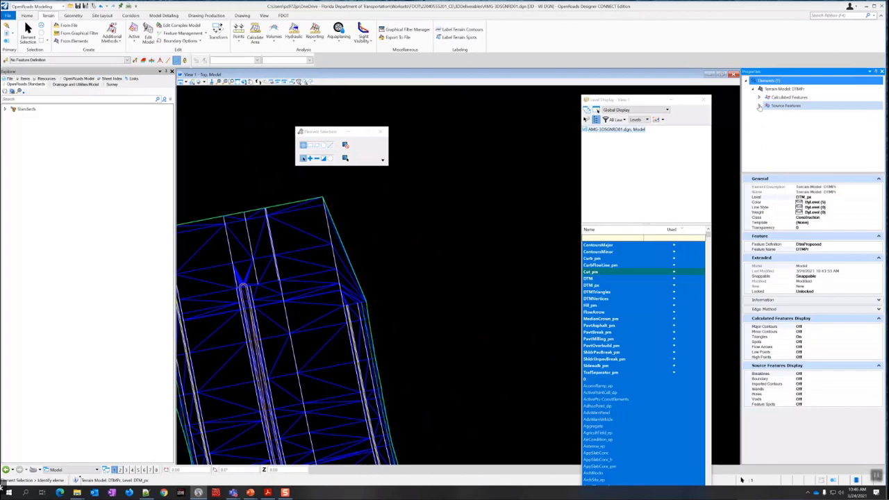
{"action": "left_click", "coordinate": [367, 252]}
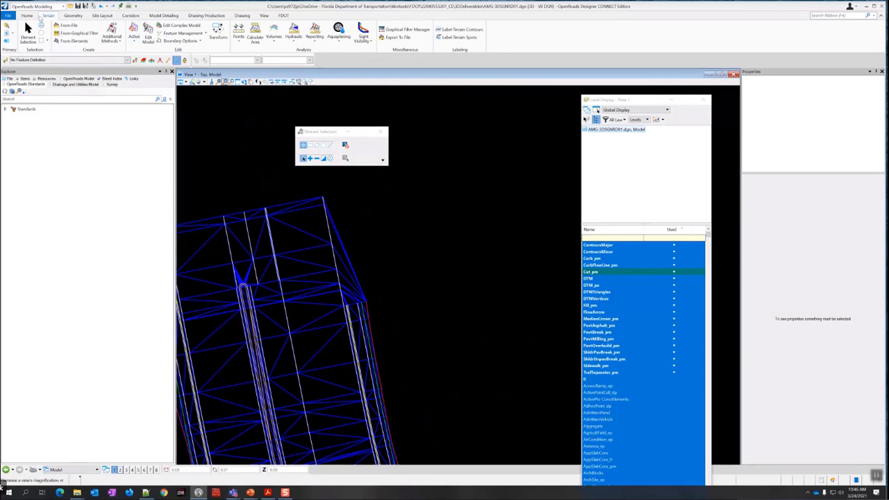
Delete by line the terrain triangles bridging the notch between the pavement edge and the curb at the curved road's end
{"action": "left_click", "coordinate": [148, 34]}
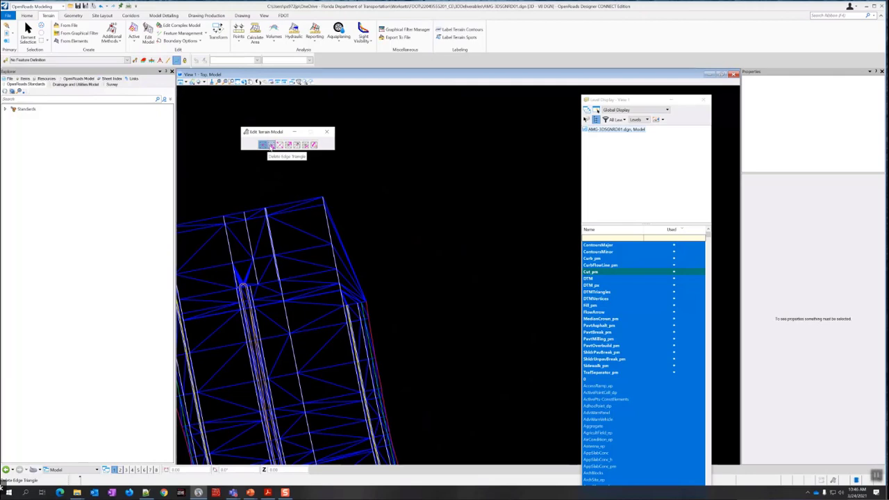
{"action": "left_click", "coordinate": [271, 145]}
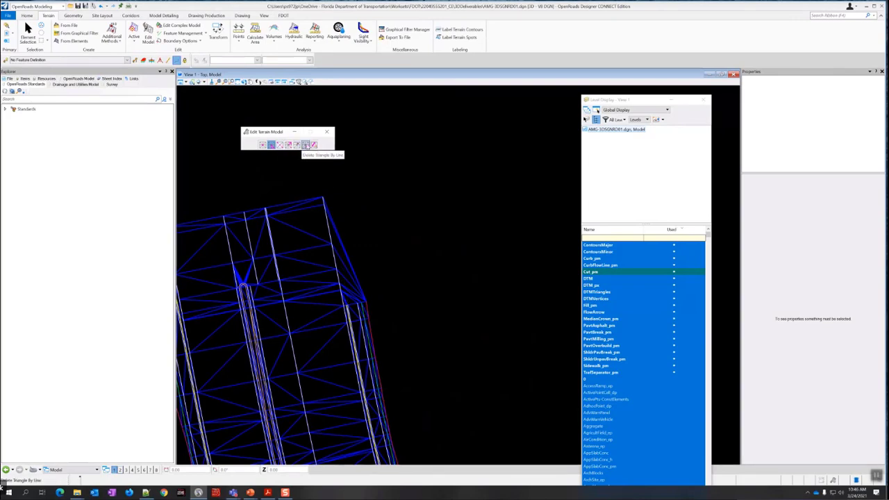
{"action": "left_click", "coordinate": [305, 144]}
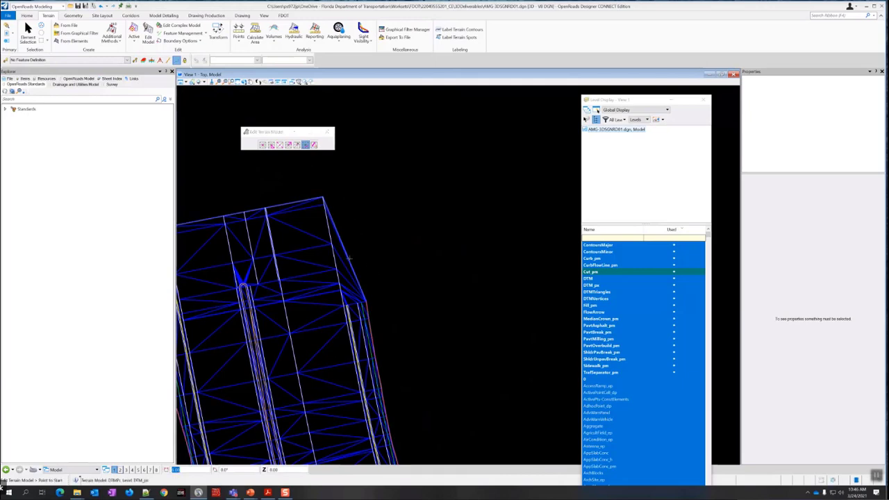
{"action": "left_click", "coordinate": [321, 189]}
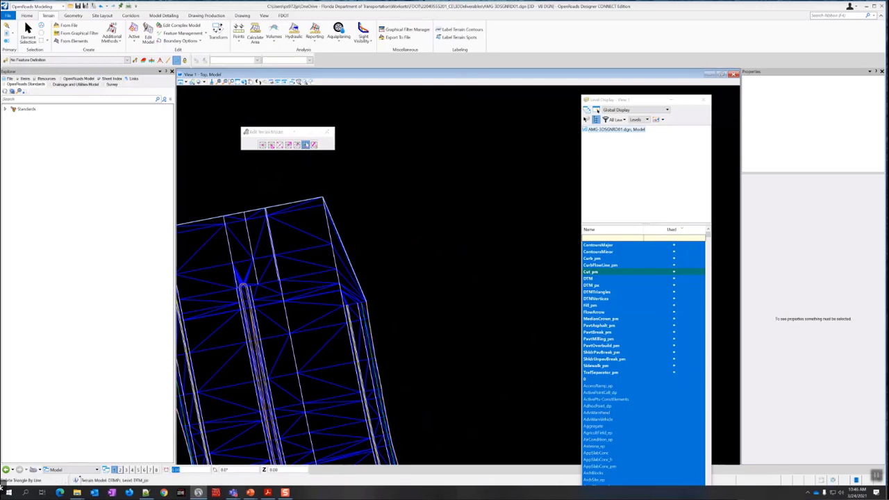
{"action": "left_click", "coordinate": [321, 184]}
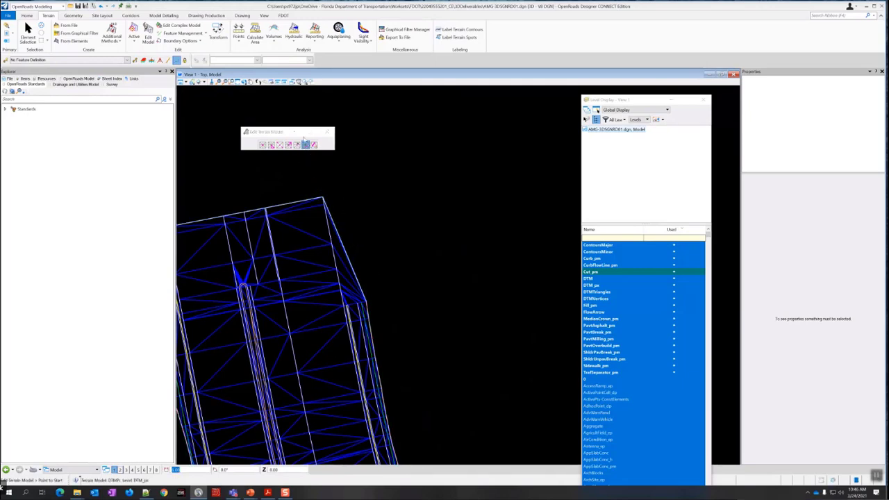
{"action": "left_click", "coordinate": [369, 236]}
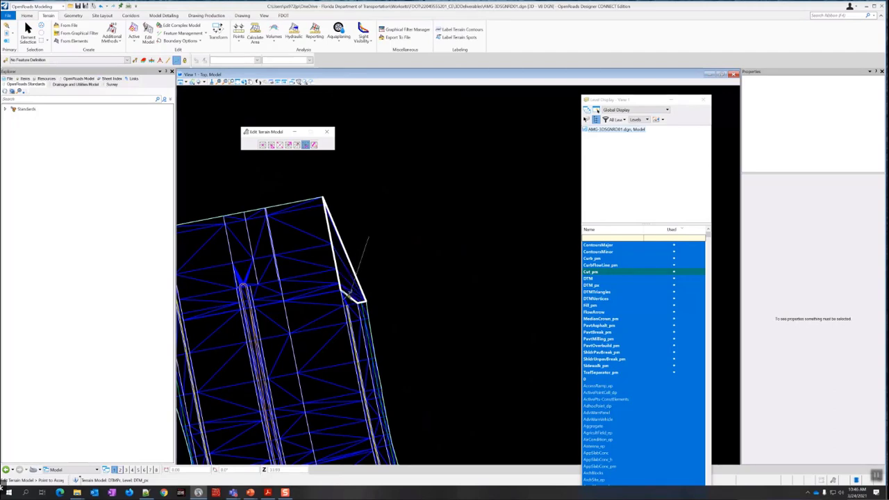
{"action": "scroll", "coordinate": [349, 290], "scroll_direction": "up", "scroll_amount": 3}
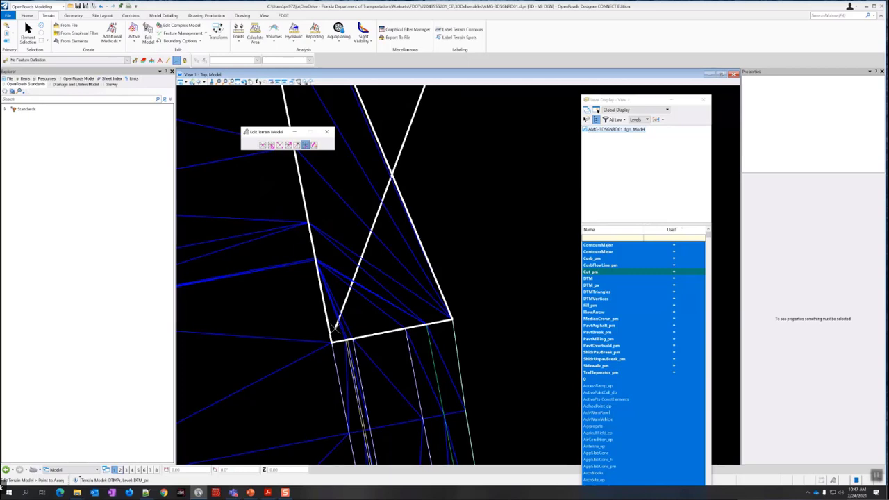
{"action": "left_click", "coordinate": [334, 327]}
{"action": "scroll", "coordinate": [365, 287], "scroll_direction": "down", "scroll_amount": 3}
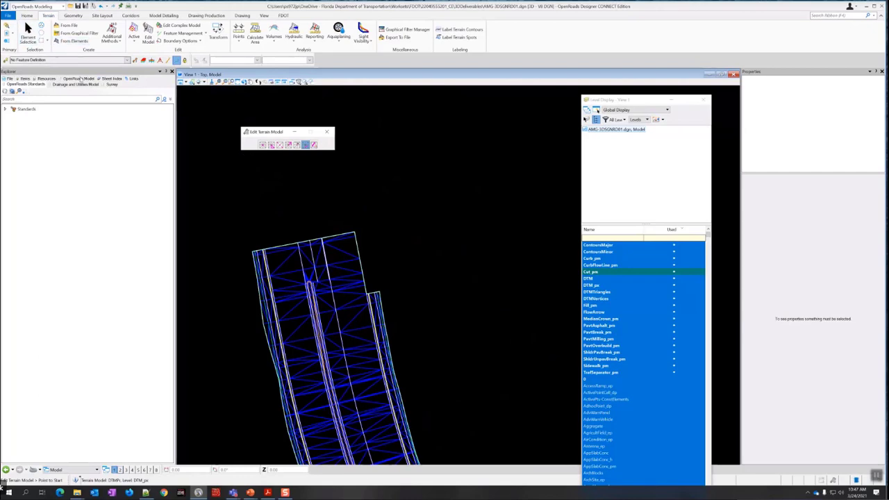
Inspect the terrain triangles around the intersection's curb return, the triangular traffic island and the side-street opening
{"action": "left_click", "coordinate": [27, 34]}
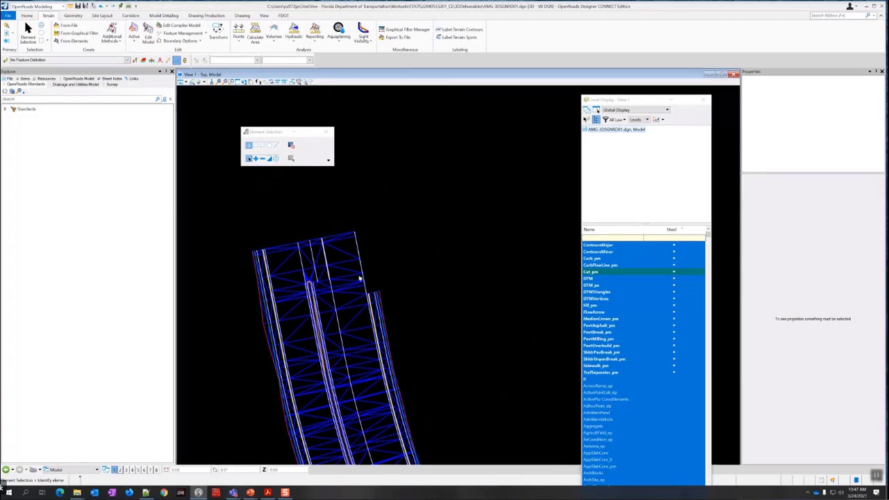
{"action": "scroll", "coordinate": [351, 266], "scroll_direction": "down", "scroll_amount": 5}
{"action": "scroll", "coordinate": [413, 313], "scroll_direction": "up", "scroll_amount": 5}
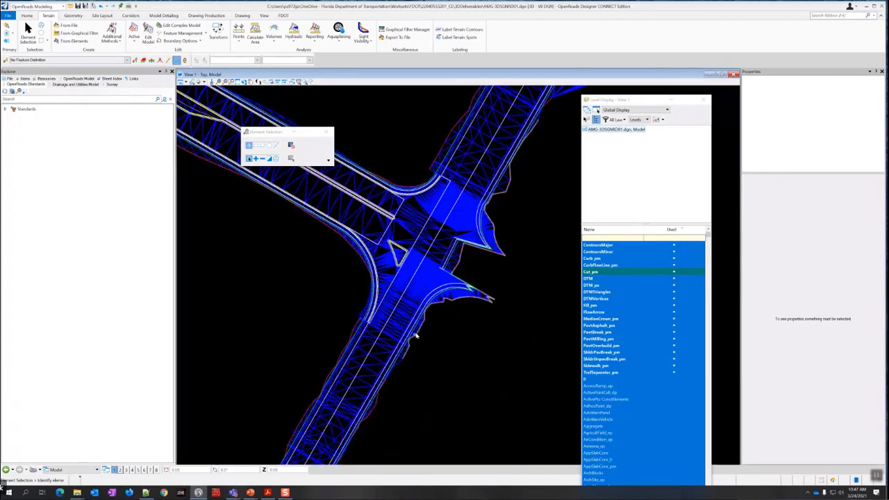
{"action": "scroll", "coordinate": [368, 294], "scroll_direction": "up", "scroll_amount": 3}
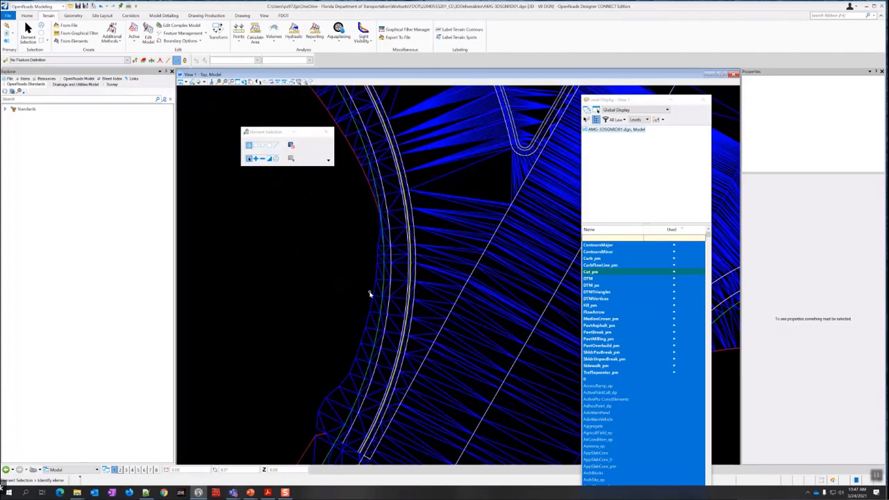
{"action": "scroll", "coordinate": [369, 294], "scroll_direction": "down", "scroll_amount": 2}
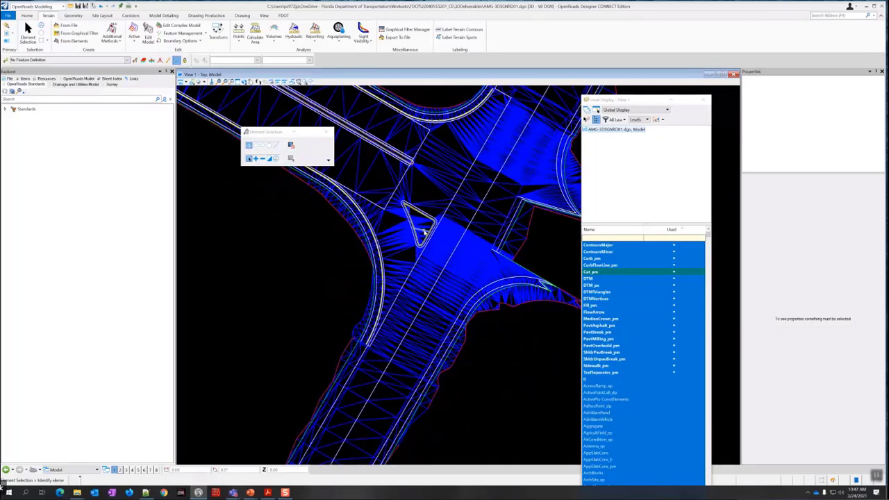
{"action": "scroll", "coordinate": [412, 228], "scroll_direction": "up", "scroll_amount": 3}
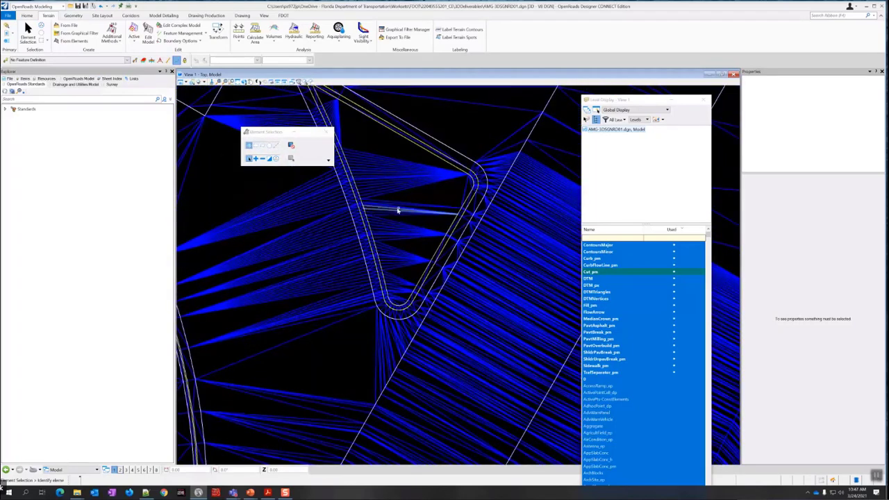
{"action": "scroll", "coordinate": [396, 215], "scroll_direction": "down", "scroll_amount": 4}
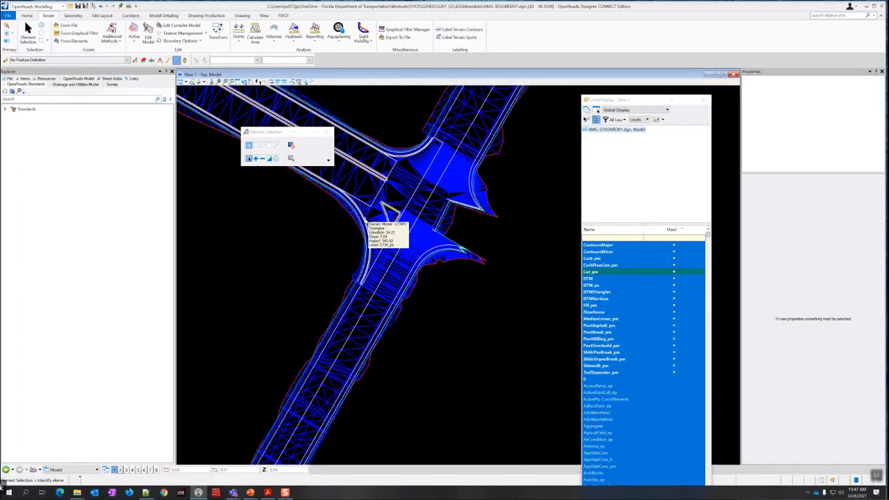
{"action": "mouse_move", "coordinate": [365, 214]}
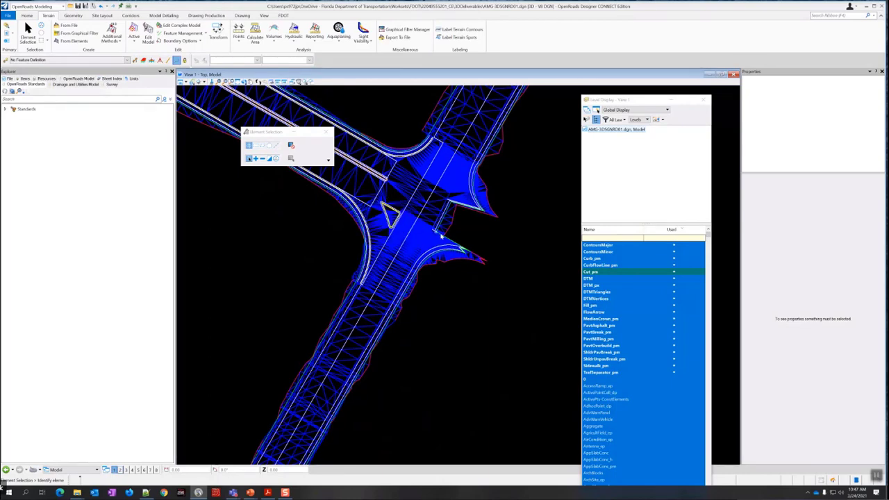
{"action": "middle_click_drag", "start_coordinate": [472, 228], "coordinate": [456, 228]}
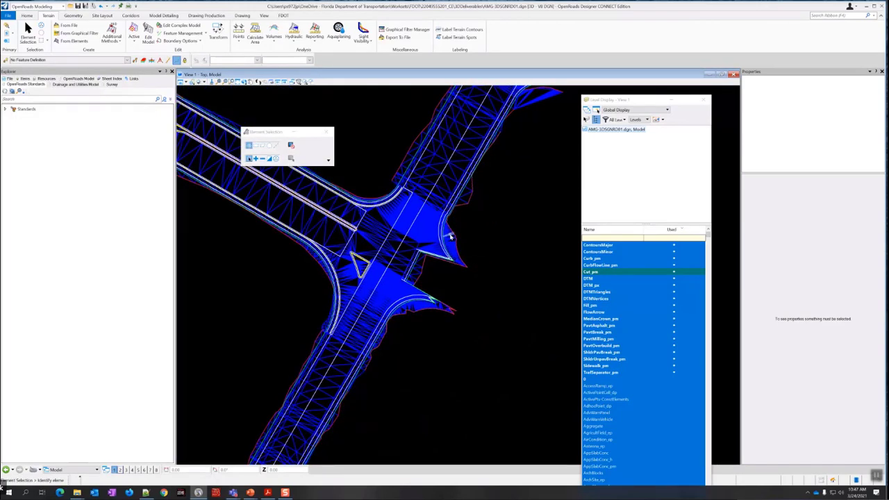
Check the terrain and the Cut_pm boundary line at the intersection, and the terrain at the curved road's trimmed end
{"action": "left_click", "coordinate": [447, 233]}
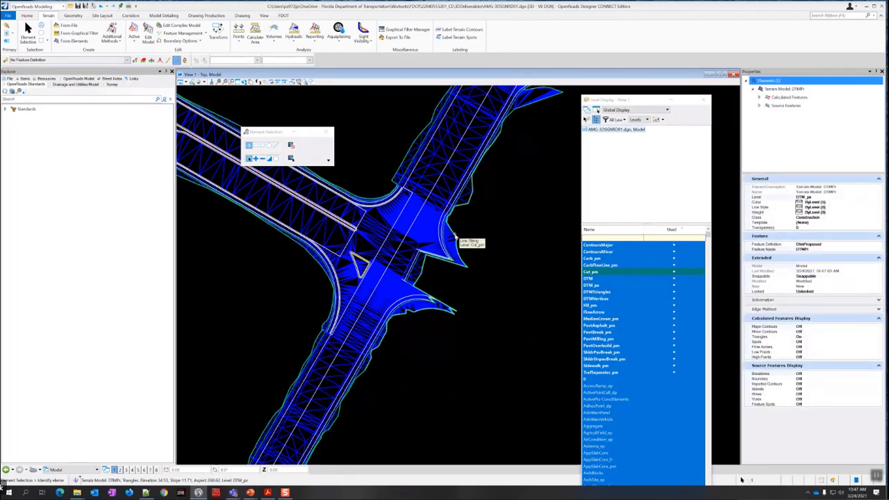
{"action": "left_click", "coordinate": [458, 237]}
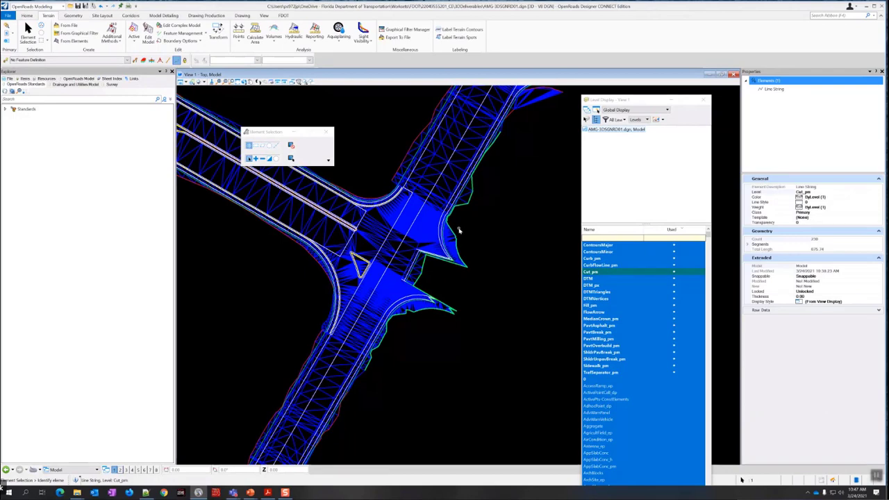
{"action": "scroll", "coordinate": [387, 167], "scroll_direction": "up", "scroll_amount": 5}
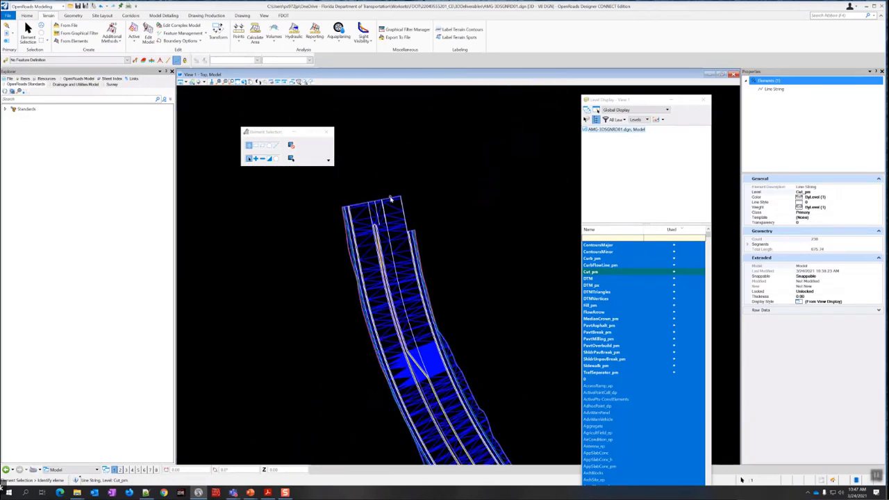
{"action": "left_click", "coordinate": [392, 199]}
{"action": "mouse_move", "coordinate": [392, 200]}
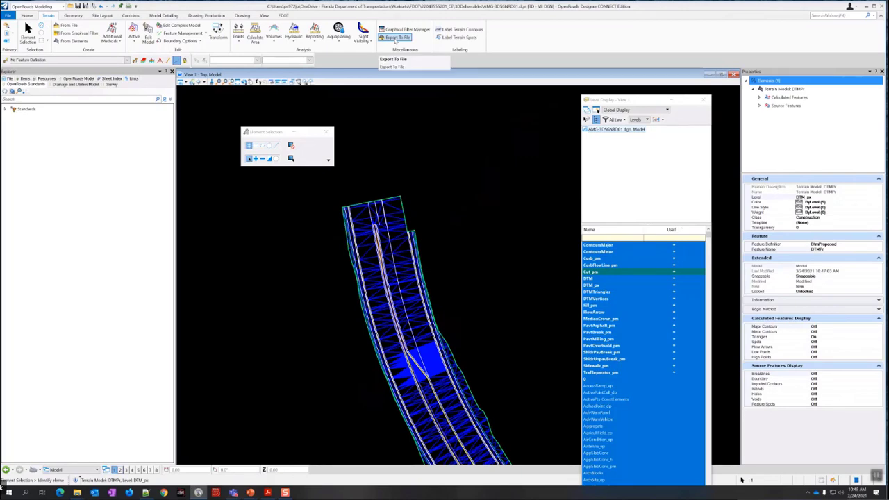
{"action": "left_click", "coordinate": [395, 185]}
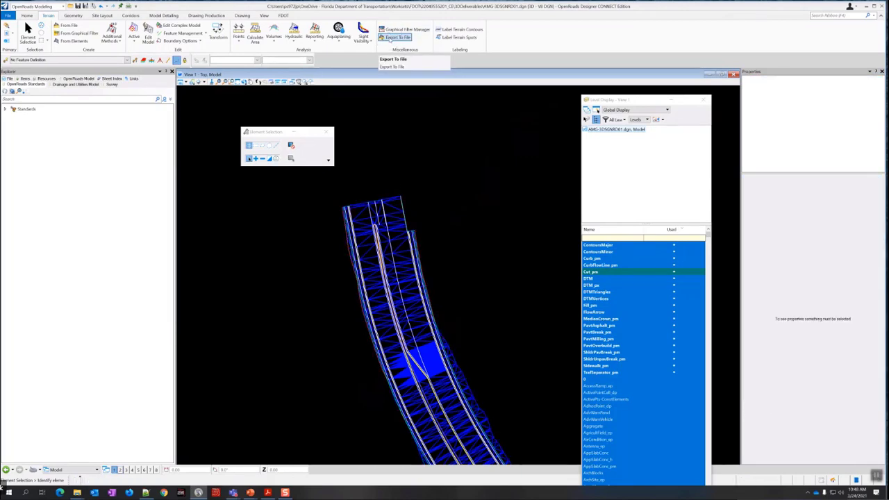
Start a LandXML export of the proposed terrain with AMG-3SURFACEPR01 as project name and description
{"action": "left_click", "coordinate": [394, 37]}
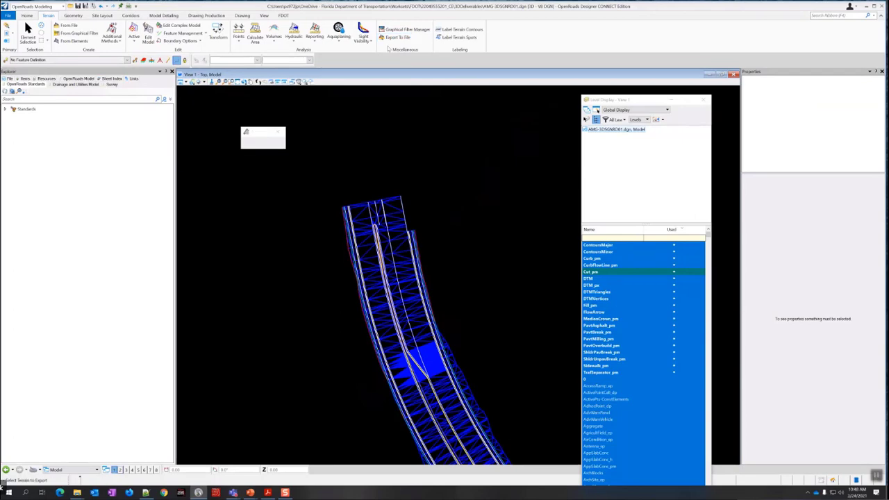
{"action": "left_click", "coordinate": [386, 199]}
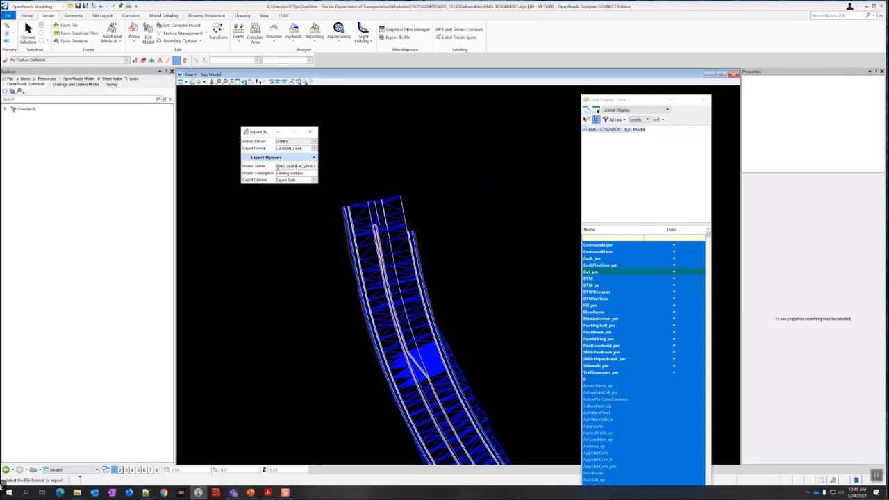
{"action": "left_click_drag", "start_coordinate": [276, 167], "coordinate": [285, 168]}
{"action": "type", "text": "AMG-3SURFACEW01"}
{"action": "key", "text": "Tab"}
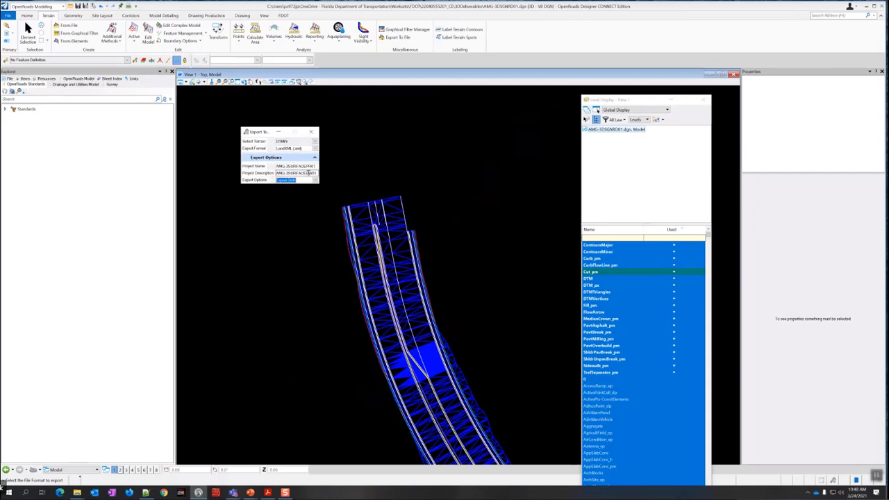
{"action": "left_click", "coordinate": [310, 171]}
{"action": "type", "text": "P"}
{"action": "left_click", "coordinate": [287, 166]}
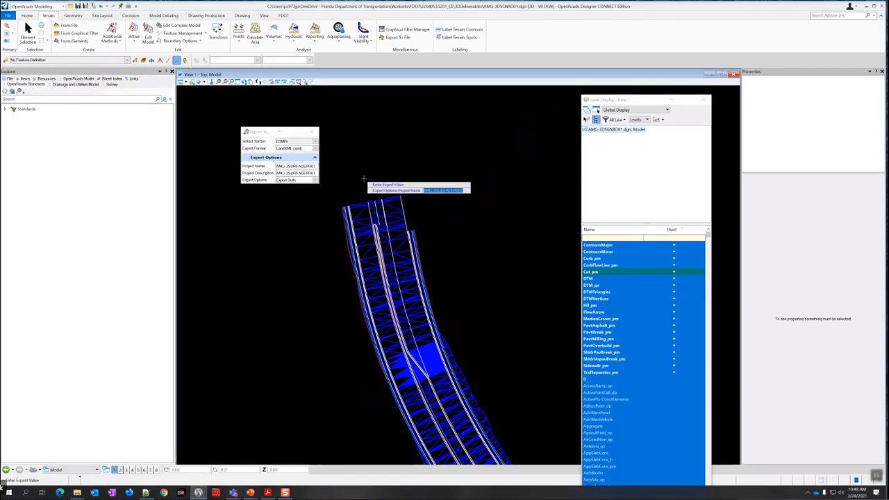
{"action": "left_click", "coordinate": [364, 179]}
{"action": "left_click", "coordinate": [351, 183]}
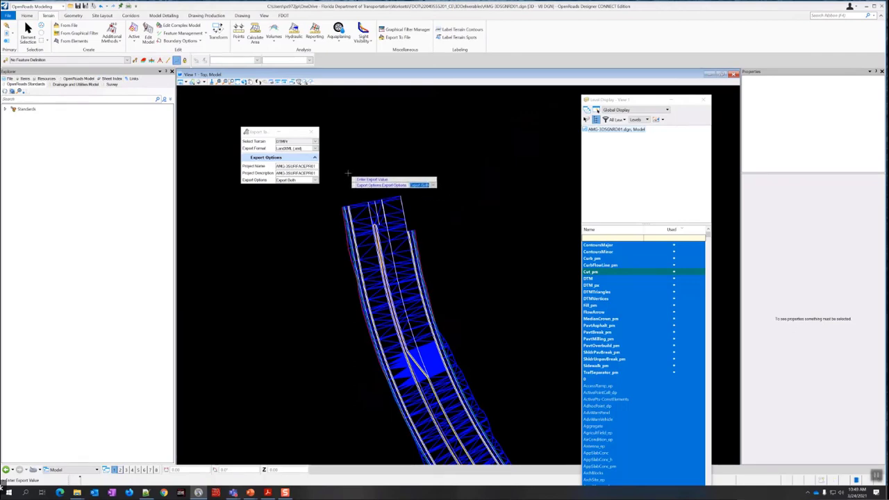
{"action": "left_click", "coordinate": [341, 188]}
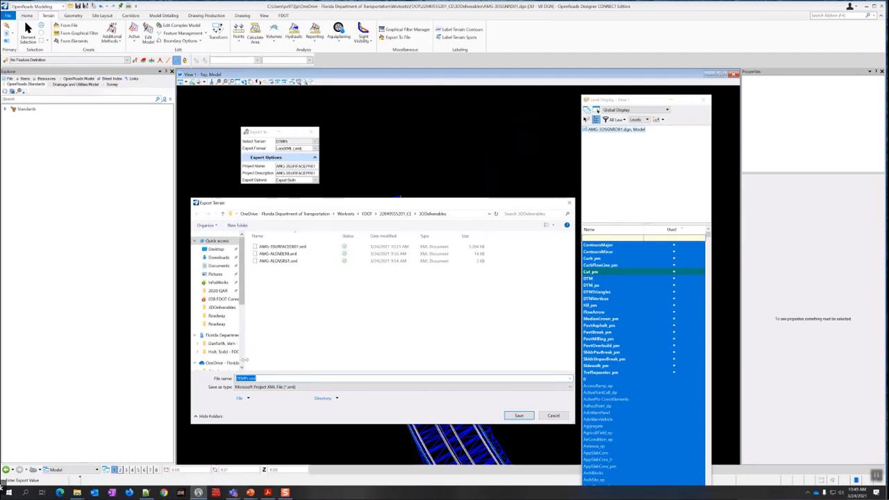
{"action": "left_click", "coordinate": [552, 415]}
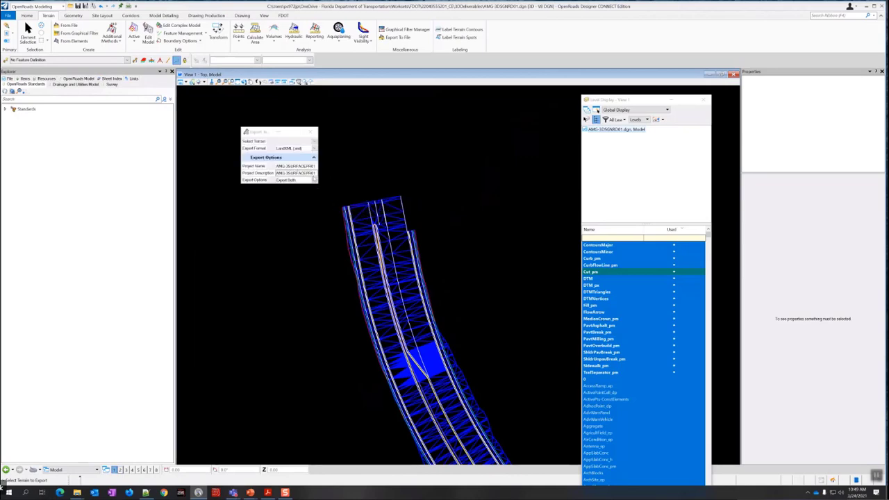
Select the proposed terrain for the LandXML export and set the project description to Proposed Surface
{"action": "left_click", "coordinate": [354, 204]}
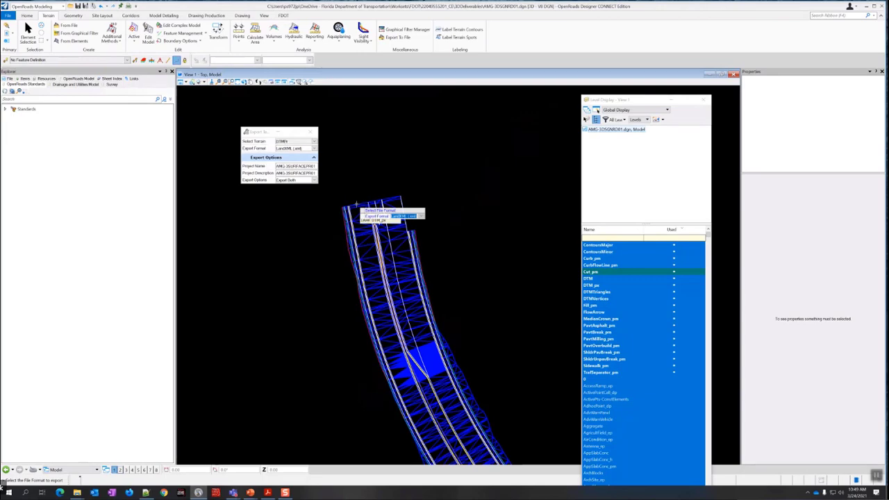
{"action": "double_click", "coordinate": [301, 173]}
{"action": "double_click", "coordinate": [301, 173]}
{"action": "left_click", "coordinate": [280, 173]}
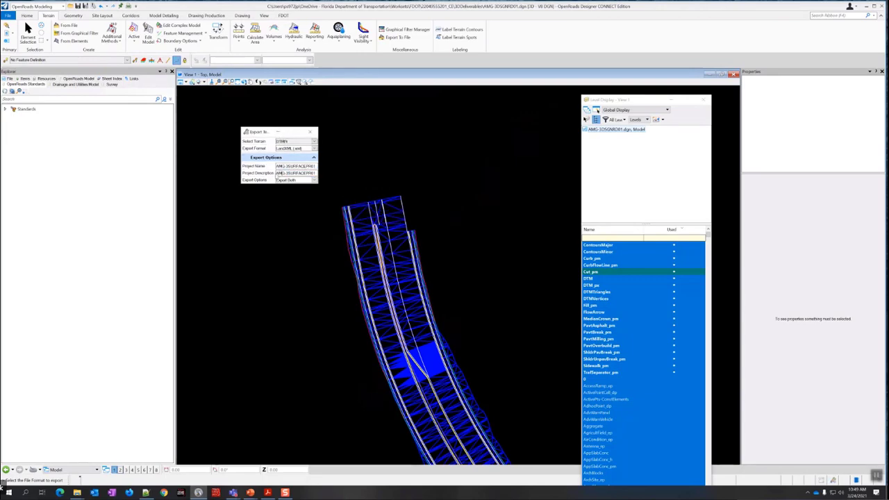
{"action": "key", "text": "Caps_Lock"}
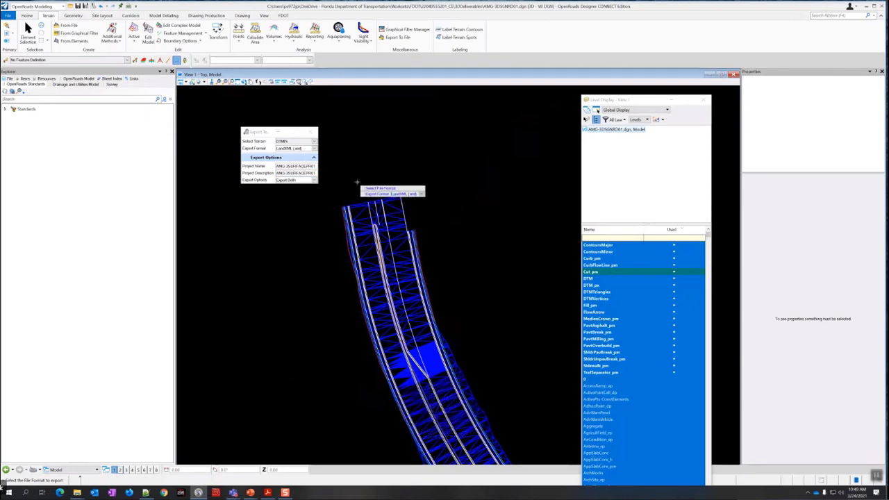
{"action": "double_click", "coordinate": [292, 173]}
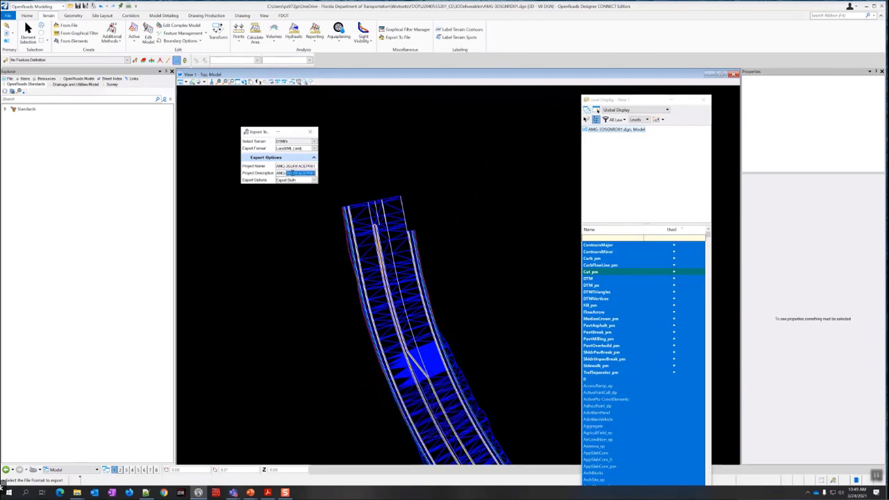
{"action": "key", "text": "BackSpace"}
{"action": "key", "text": "BackSpace"}
{"action": "key", "text": "BackSpace"}
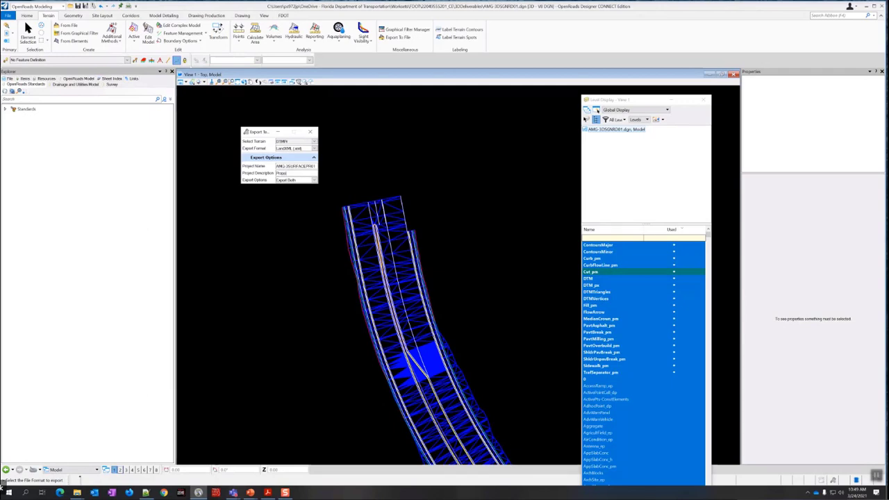
{"action": "type", "text": "Proposed Surface"}
Export the terrain with the remaining options accepted, saving it in the 3DDeliverables folder as AMG-3SURFACEPR01.xml
{"action": "left_click_drag", "start_coordinate": [316, 166], "coordinate": [270, 166]}
{"action": "key", "text": "ctrl+c"}
{"action": "left_click", "coordinate": [347, 184]}
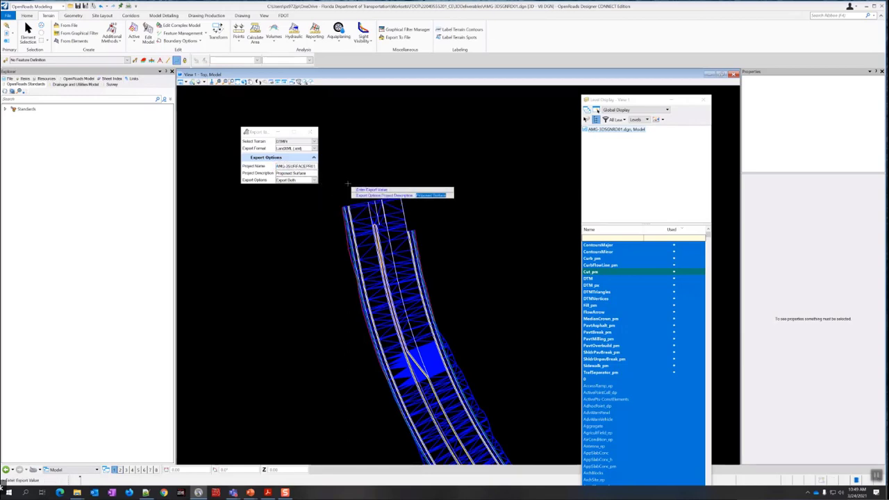
{"action": "left_click", "coordinate": [349, 186]}
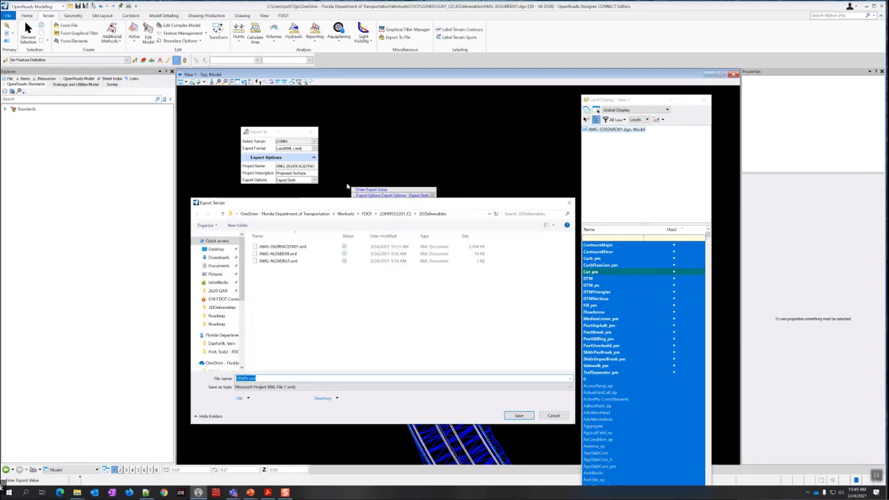
{"action": "double_click", "coordinate": [245, 378]}
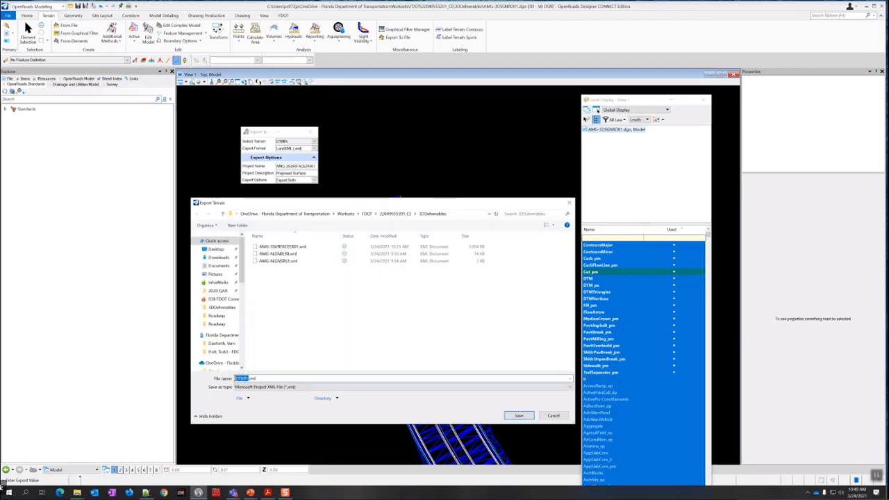
{"action": "key", "text": "ctrl+v"}
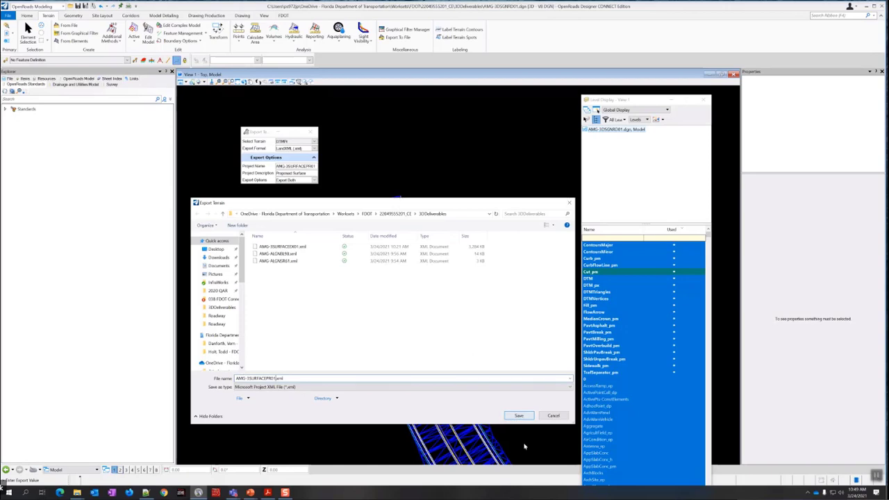
{"action": "left_click", "coordinate": [524, 417]}
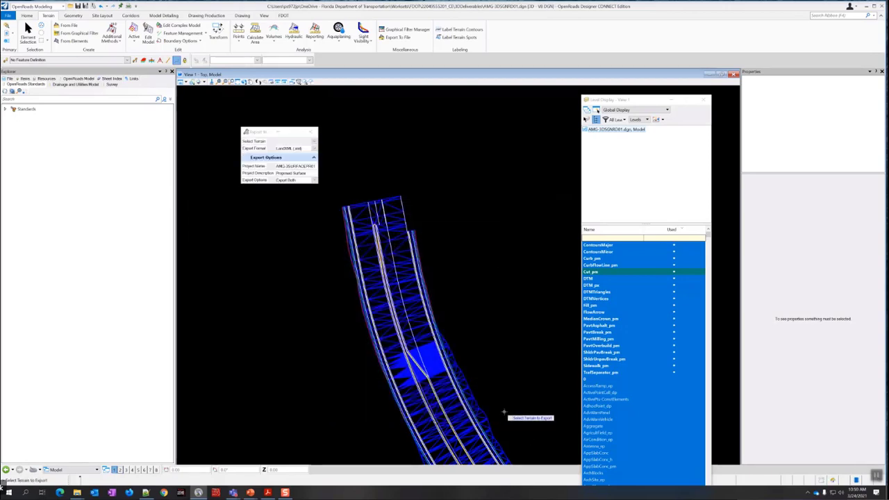
{"action": "left_click", "coordinate": [28, 31]}
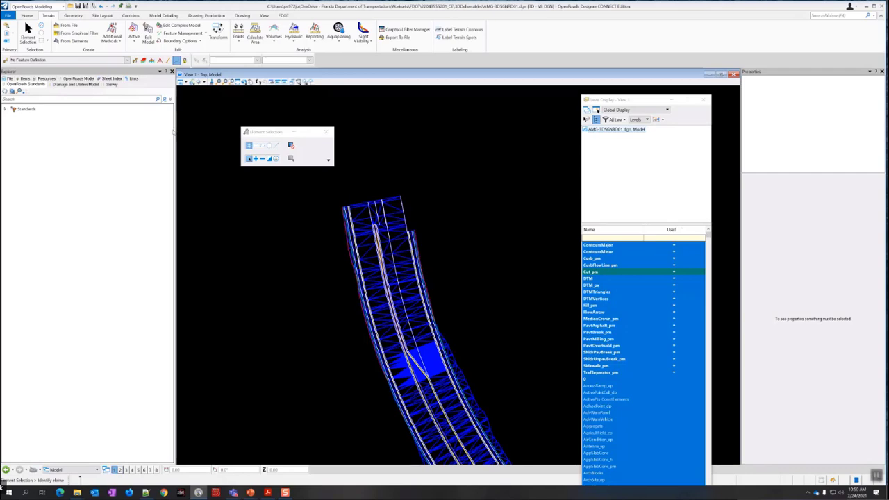
Open the roadway master model MODLRDMaster01.dgn from the recent files
{"action": "scroll", "coordinate": [360, 248], "scroll_direction": "up", "scroll_amount": 2}
{"action": "scroll", "coordinate": [360, 248], "scroll_direction": "up", "scroll_amount": 2}
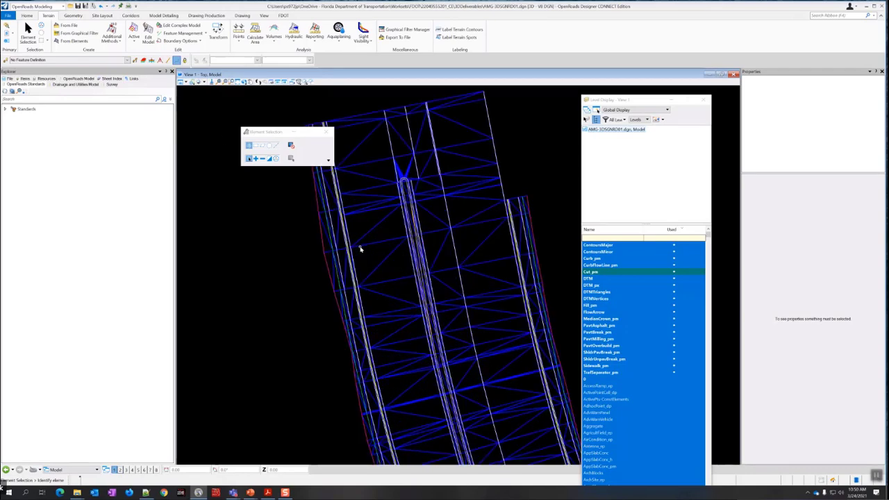
{"action": "scroll", "coordinate": [348, 244], "scroll_direction": "up", "scroll_amount": 2}
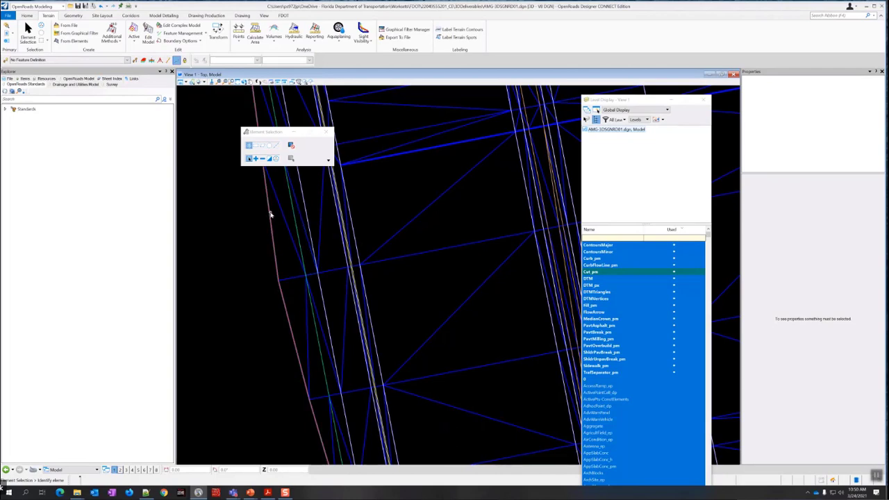
{"action": "left_click", "coordinate": [74, 16]}
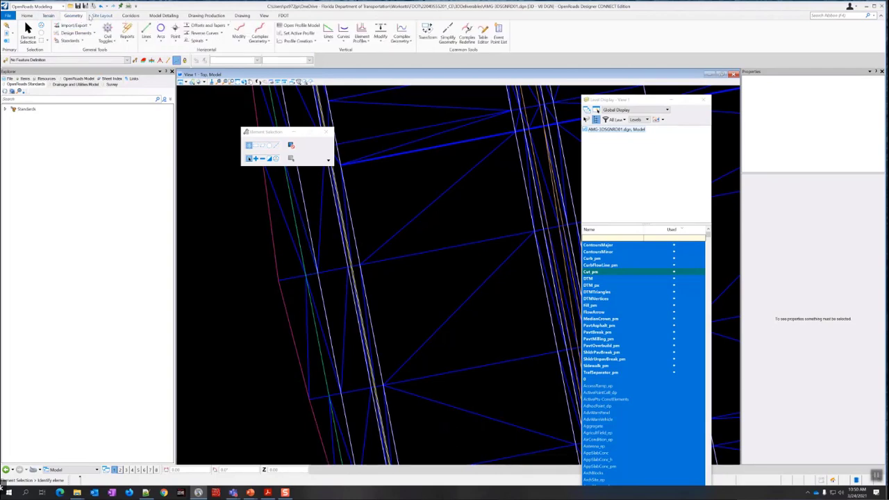
{"action": "left_click", "coordinate": [131, 16]}
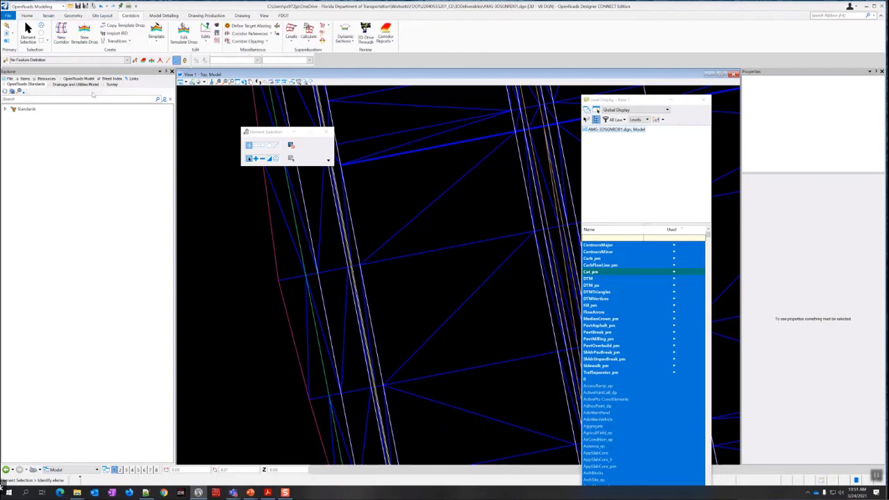
{"action": "left_click", "coordinate": [8, 16]}
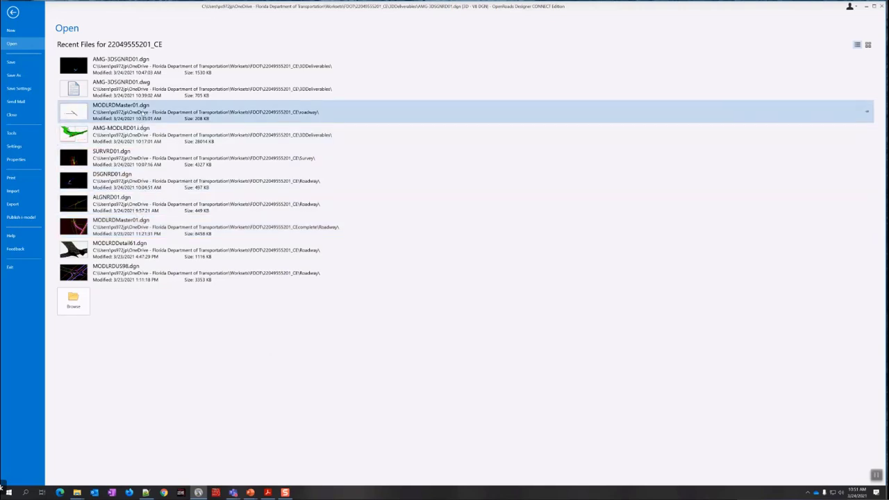
{"action": "left_click", "coordinate": [144, 114]}
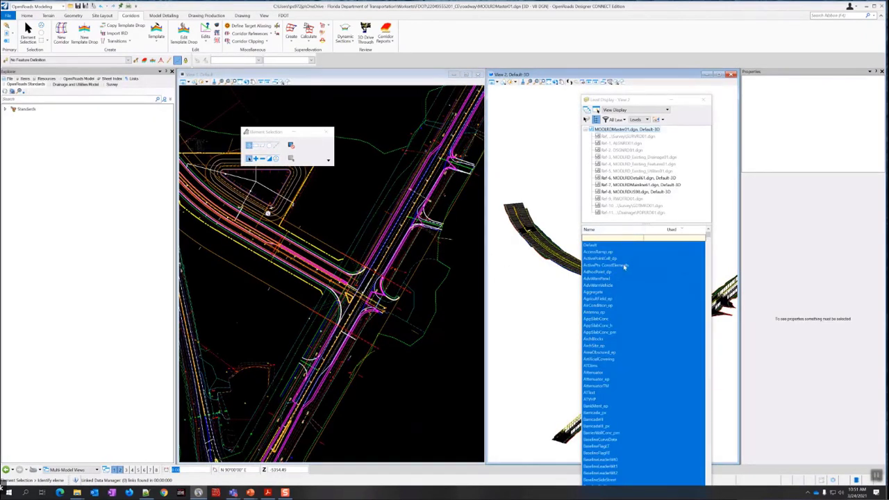
Turn off the display of constructions in the Default-3D view of the master model
{"action": "middle_click_drag", "start_coordinate": [459, 251], "coordinate": [432, 244]}
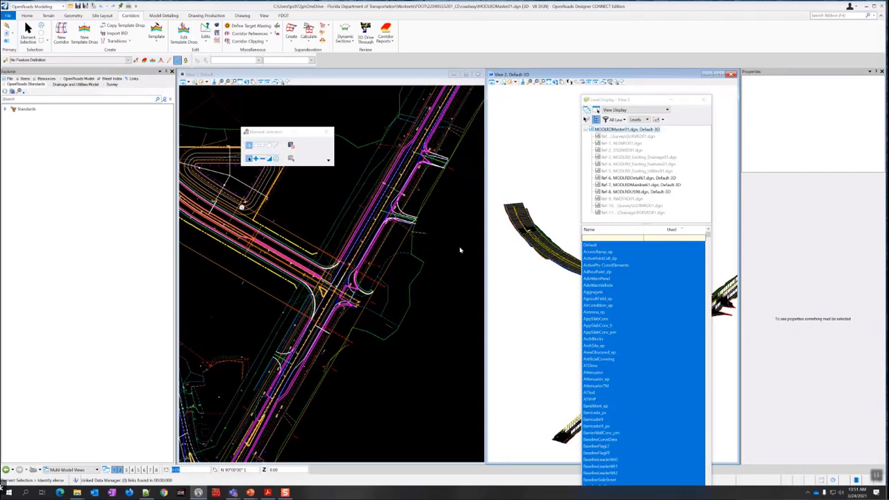
{"action": "middle_click_drag", "start_coordinate": [557, 288], "coordinate": [520, 283]}
{"action": "middle_click_drag", "start_coordinate": [551, 308], "coordinate": [550, 308]}
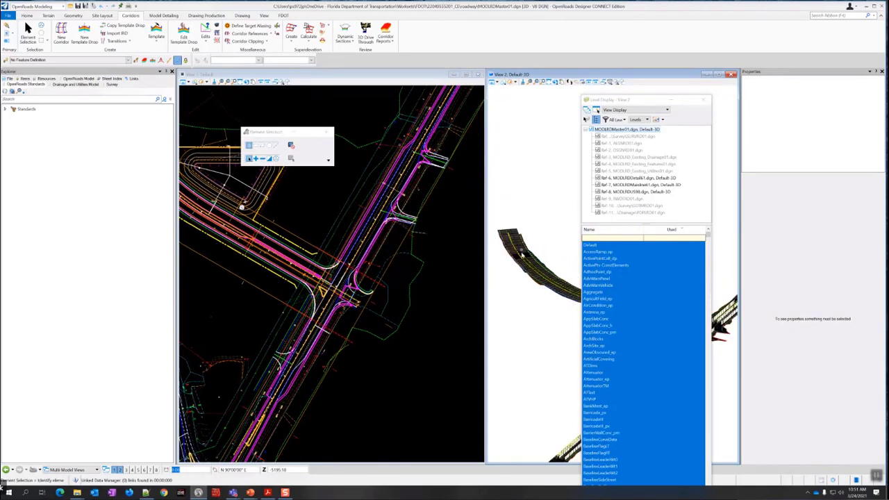
{"action": "scroll", "coordinate": [532, 247], "scroll_direction": "up", "scroll_amount": 5}
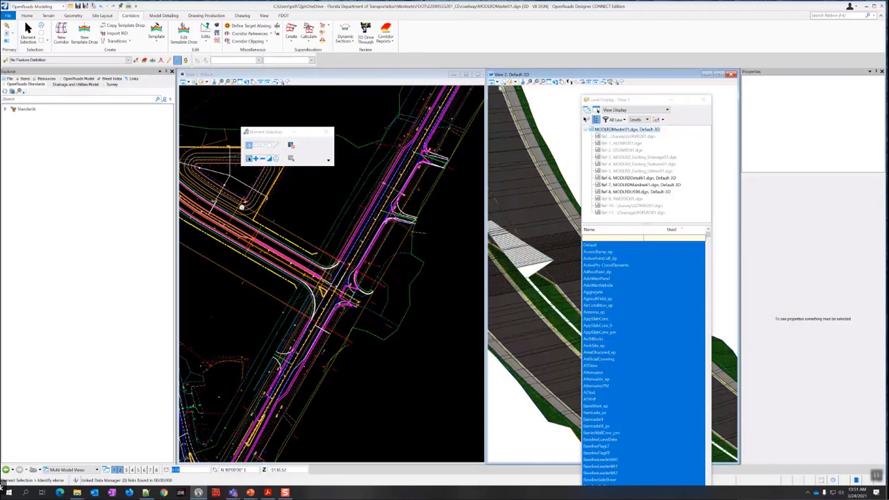
{"action": "left_click", "coordinate": [495, 82]}
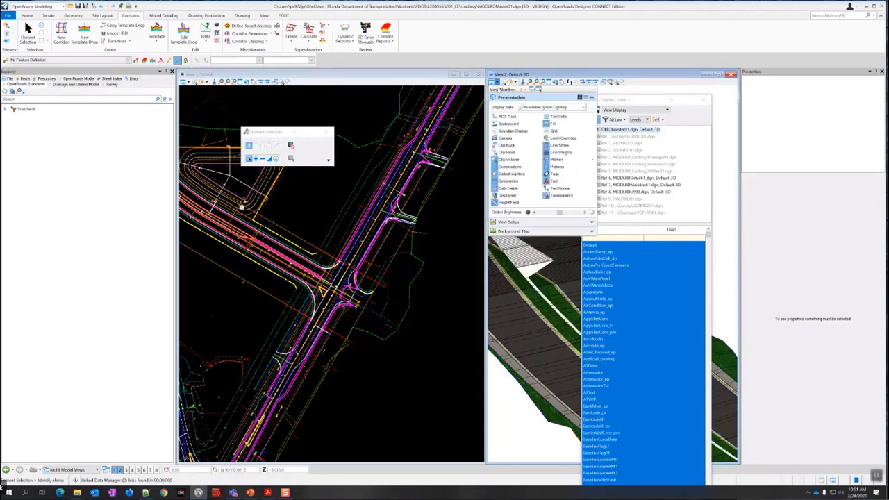
{"action": "left_click", "coordinate": [515, 167]}
{"action": "left_click", "coordinate": [513, 396]}
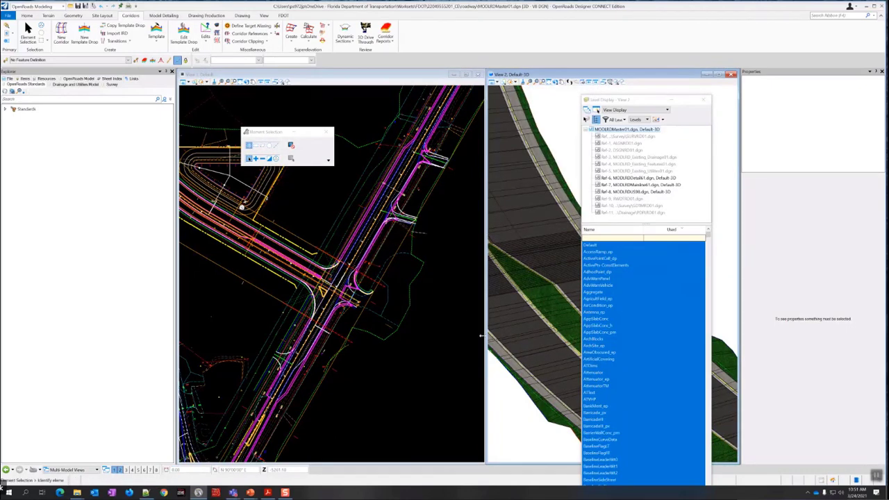
{"action": "scroll", "coordinate": [430, 288], "scroll_direction": "down", "scroll_amount": 5}
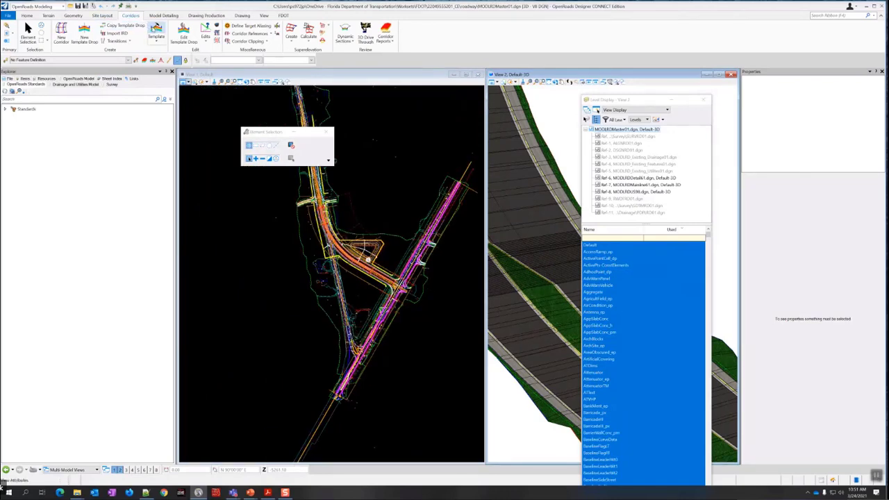
Open the corridor template editor and load the SR61 inside TS template from the Corridor Templates folder
{"action": "left_click", "coordinate": [156, 31]}
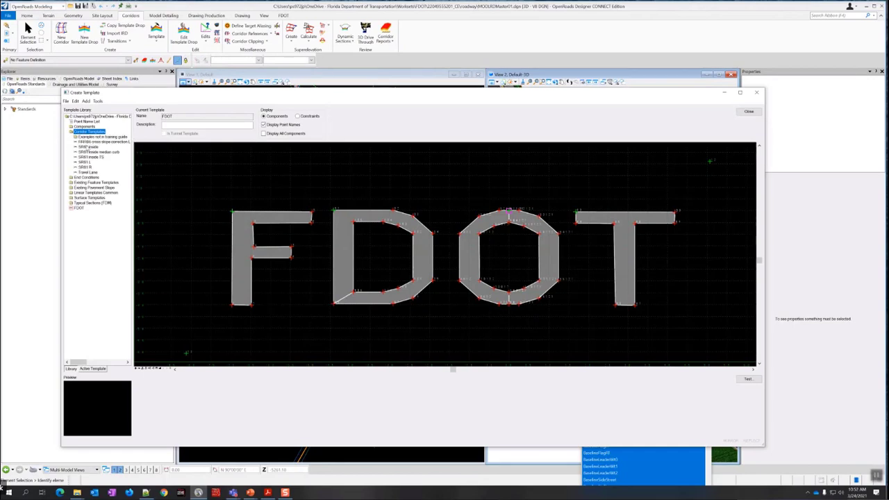
{"action": "left_click", "coordinate": [91, 158]}
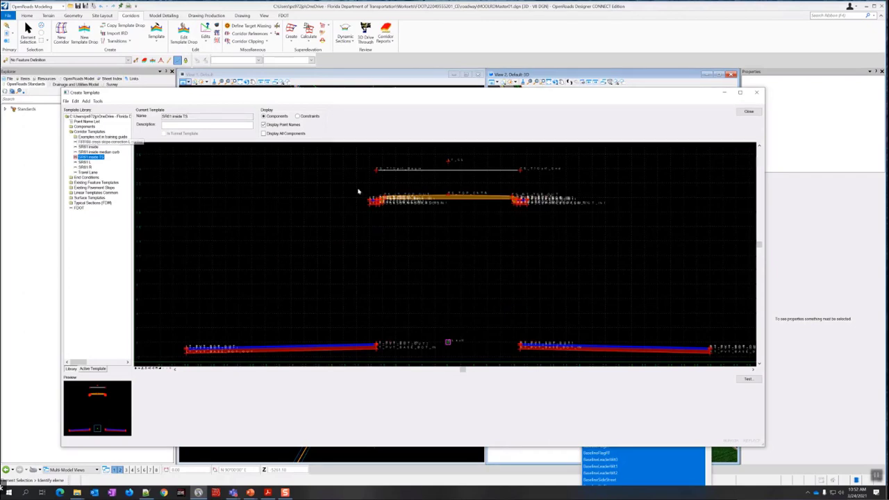
{"action": "scroll", "coordinate": [380, 201], "scroll_direction": "up", "scroll_amount": 3}
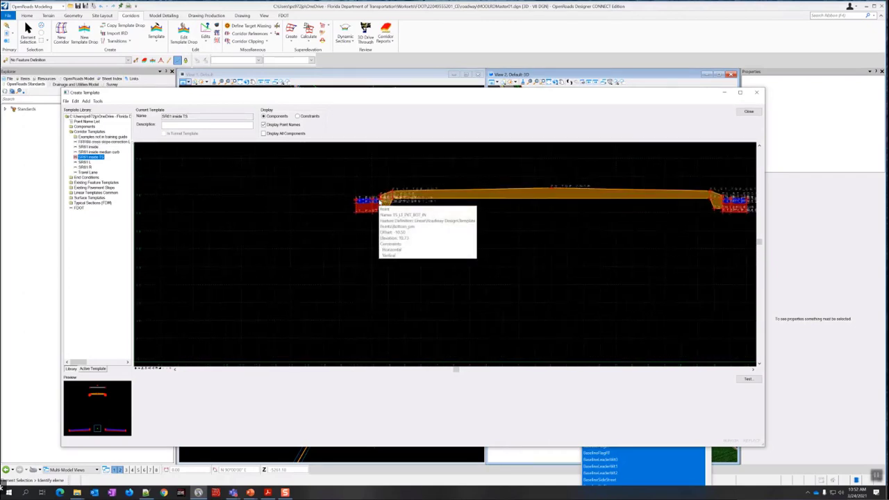
Highlight the points of the SUBGRADE alternate surface in the active template and turn off the display of point names
{"action": "left_click", "coordinate": [84, 370]}
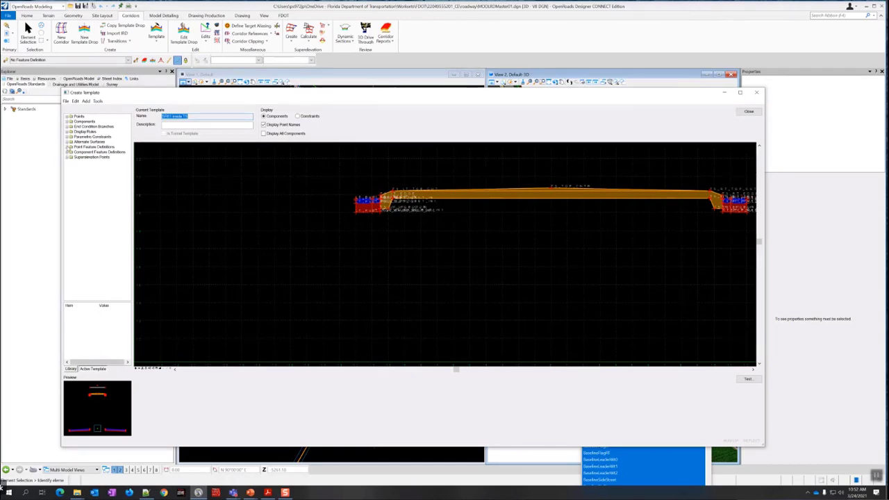
{"action": "left_click", "coordinate": [68, 143]}
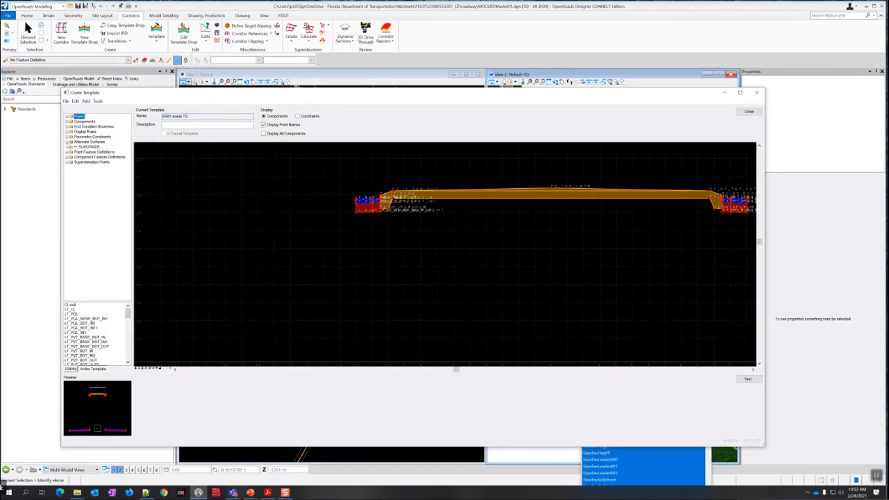
{"action": "left_click", "coordinate": [89, 147]}
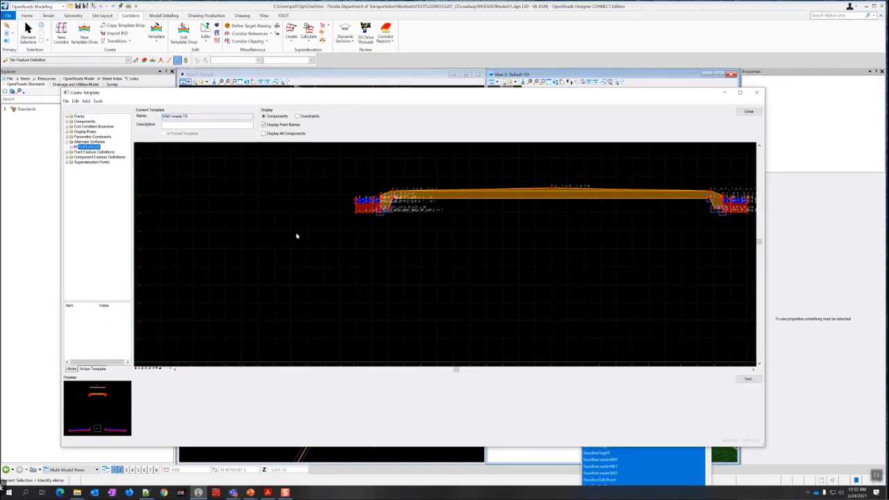
{"action": "scroll", "coordinate": [297, 236], "scroll_direction": "down", "scroll_amount": 3}
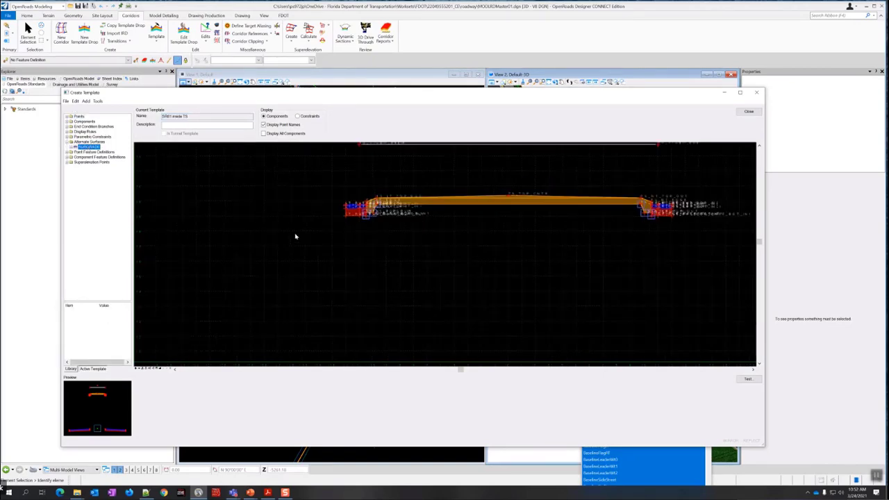
{"action": "left_click", "coordinate": [263, 124]}
Examine which points along the bottom of the pavement section belong to the SUBGRADE surface
{"action": "scroll", "coordinate": [186, 335], "scroll_direction": "up", "scroll_amount": 4}
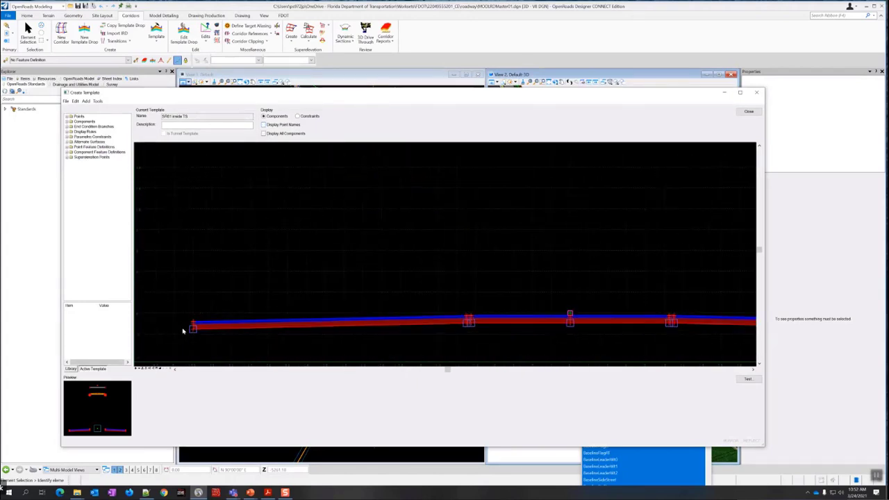
{"action": "scroll", "coordinate": [196, 334], "scroll_direction": "down", "scroll_amount": 3}
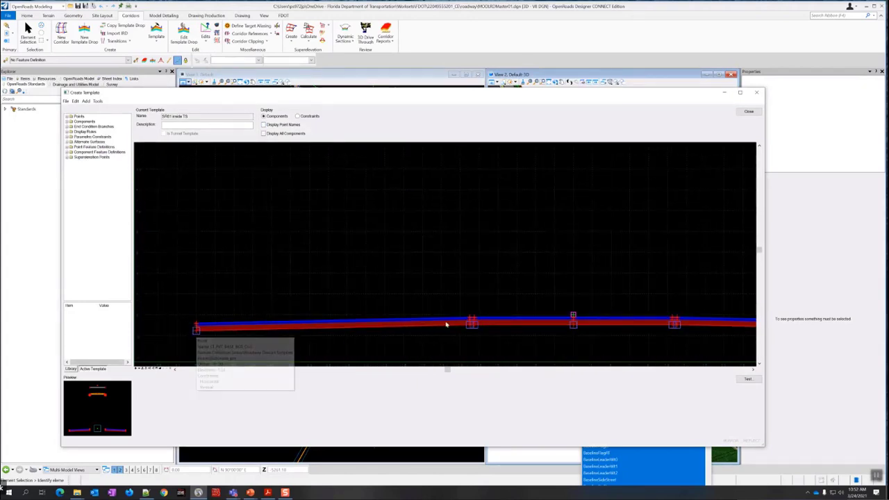
{"action": "scroll", "coordinate": [473, 325], "scroll_direction": "up", "scroll_amount": 3}
{"action": "scroll", "coordinate": [474, 327], "scroll_direction": "down", "scroll_amount": 4}
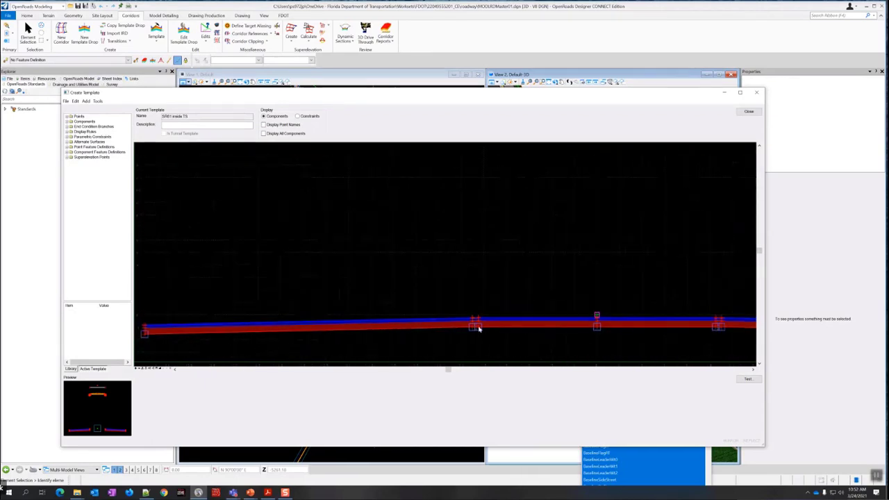
{"action": "scroll", "coordinate": [617, 338], "scroll_direction": "down", "scroll_amount": 2}
{"action": "scroll", "coordinate": [722, 336], "scroll_direction": "up", "scroll_amount": 2}
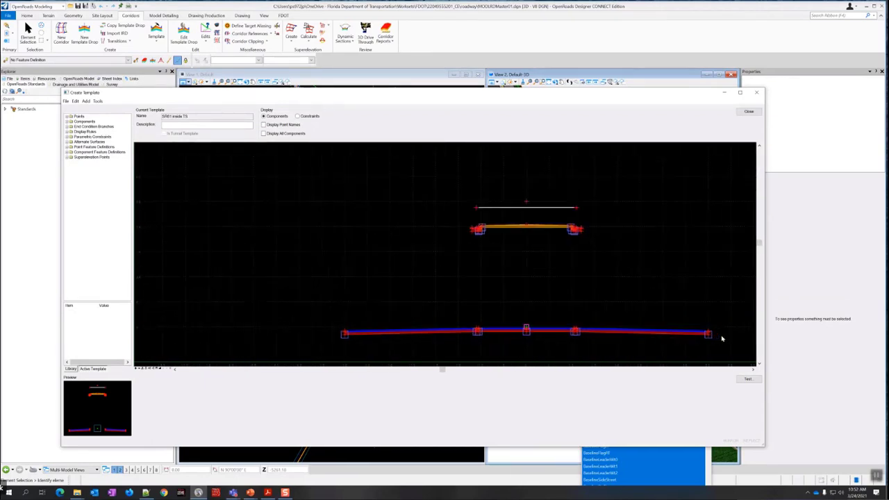
Inspect the subgrade points at the traffic separator's left edge, including the details of TS_LT_BOT_OUT
{"action": "scroll", "coordinate": [426, 208], "scroll_direction": "up", "scroll_amount": 5}
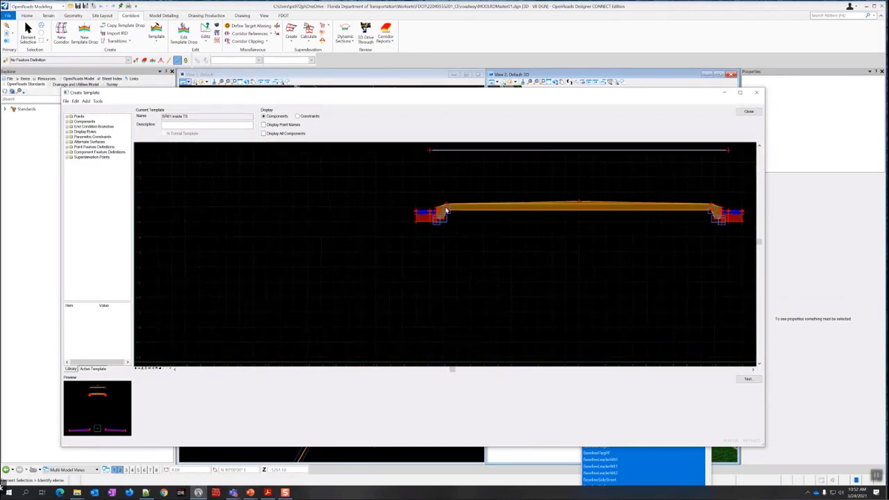
{"action": "scroll", "coordinate": [419, 239], "scroll_direction": "up", "scroll_amount": 2}
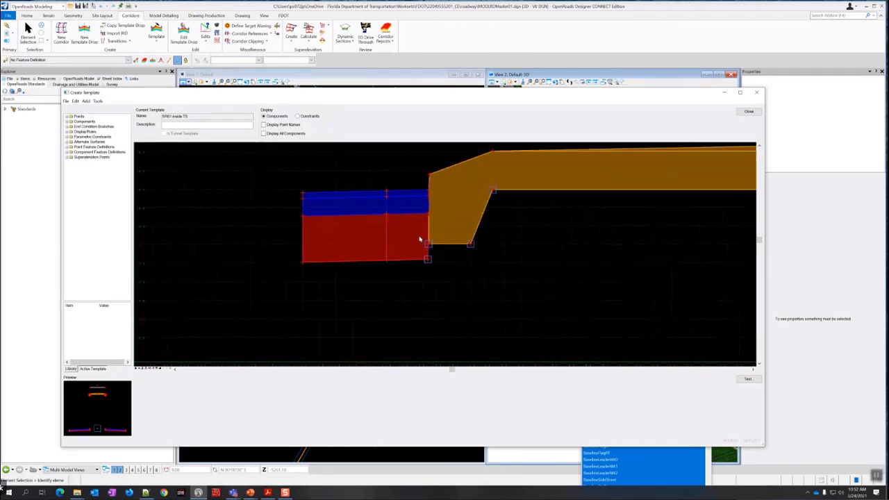
{"action": "scroll", "coordinate": [431, 246], "scroll_direction": "up", "scroll_amount": 4}
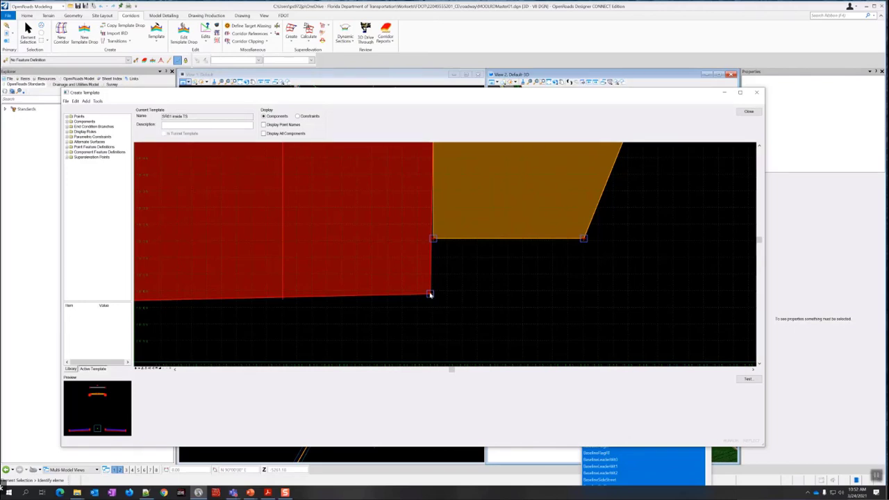
{"action": "mouse_move", "coordinate": [433, 241]}
{"action": "mouse_move", "coordinate": [431, 295]}
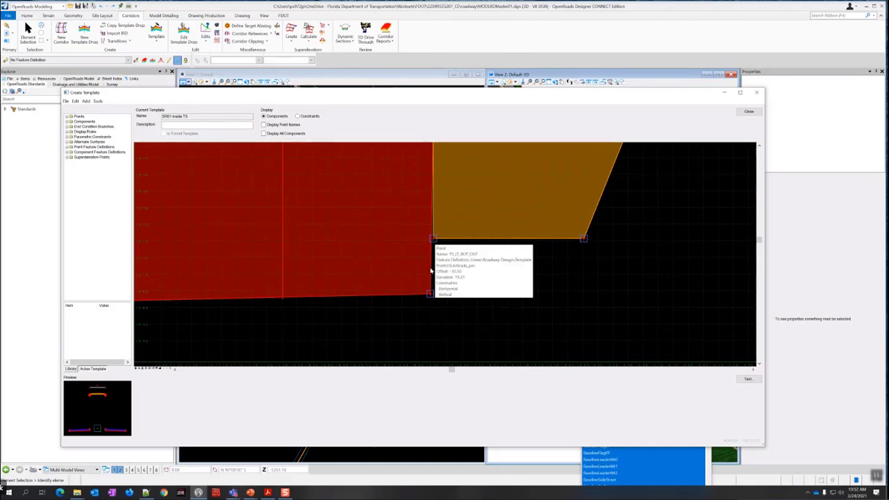
{"action": "scroll", "coordinate": [431, 292], "scroll_direction": "down", "scroll_amount": 1}
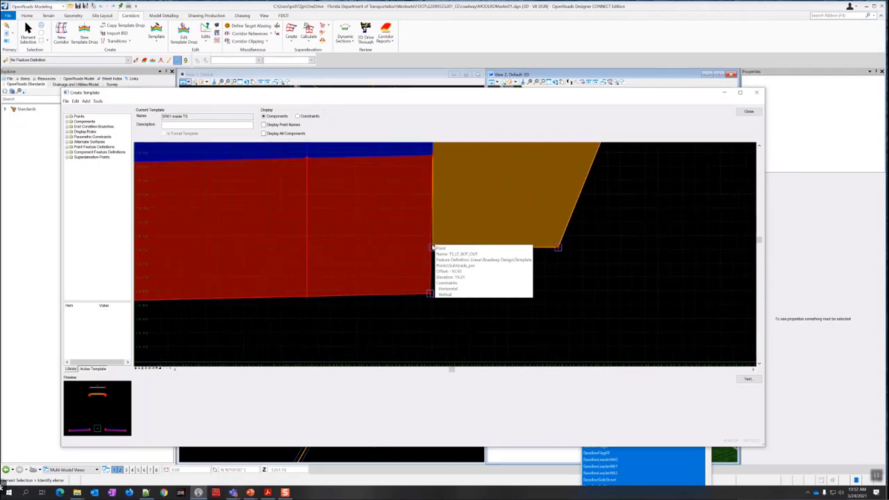
{"action": "scroll", "coordinate": [431, 247], "scroll_direction": "down", "scroll_amount": 2}
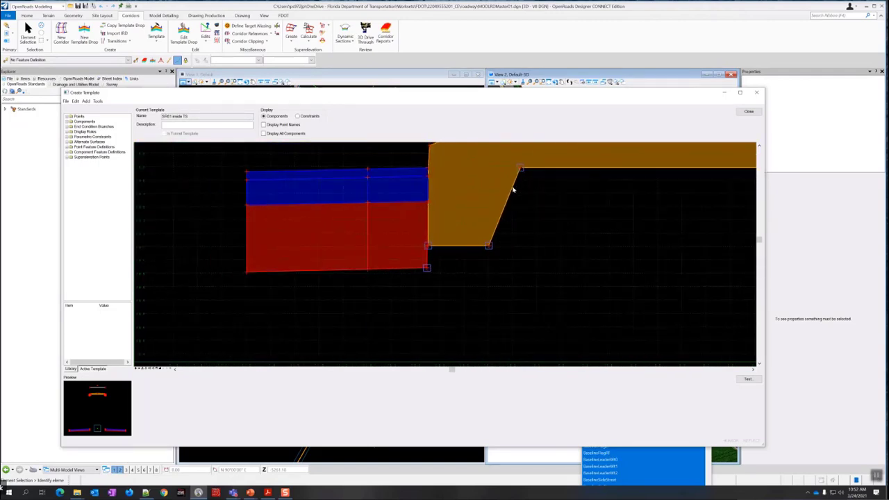
Inspect the subgrade points at the traffic separator's right edge and over the whole template section
{"action": "scroll", "coordinate": [514, 190], "scroll_direction": "down", "scroll_amount": 4}
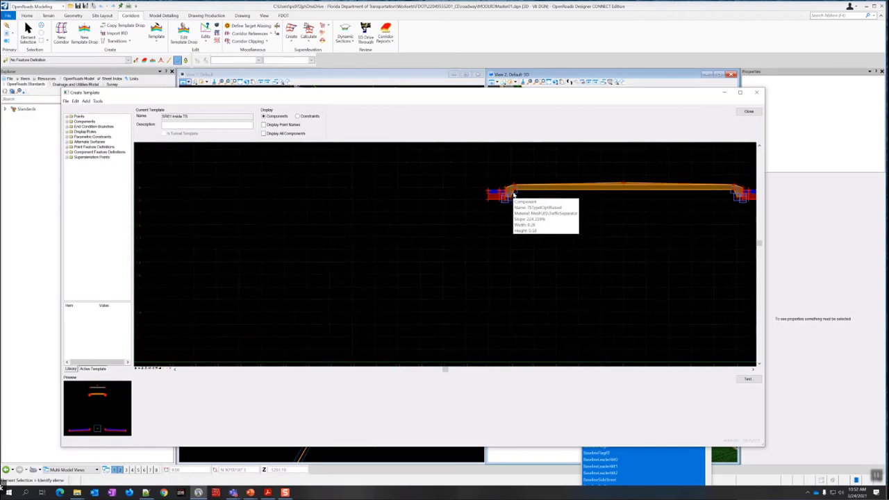
{"action": "scroll", "coordinate": [514, 194], "scroll_direction": "down", "scroll_amount": 1}
{"action": "scroll", "coordinate": [653, 196], "scroll_direction": "up", "scroll_amount": 6}
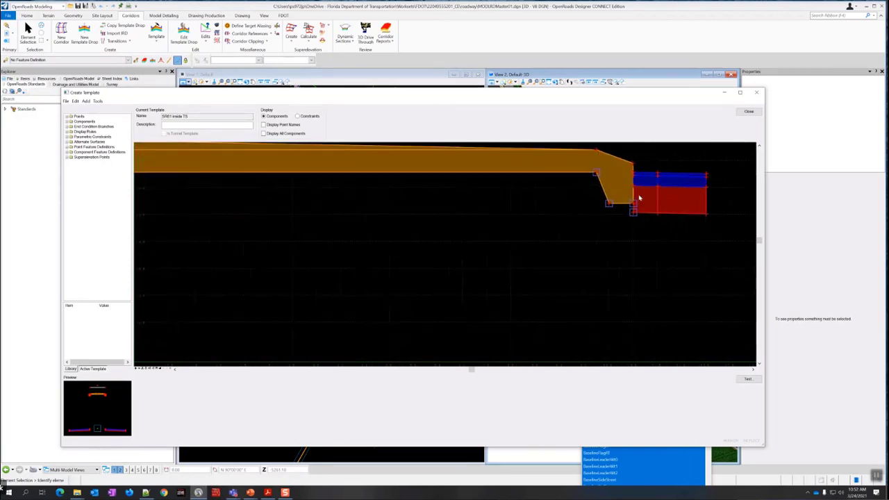
{"action": "scroll", "coordinate": [630, 227], "scroll_direction": "down", "scroll_amount": 7}
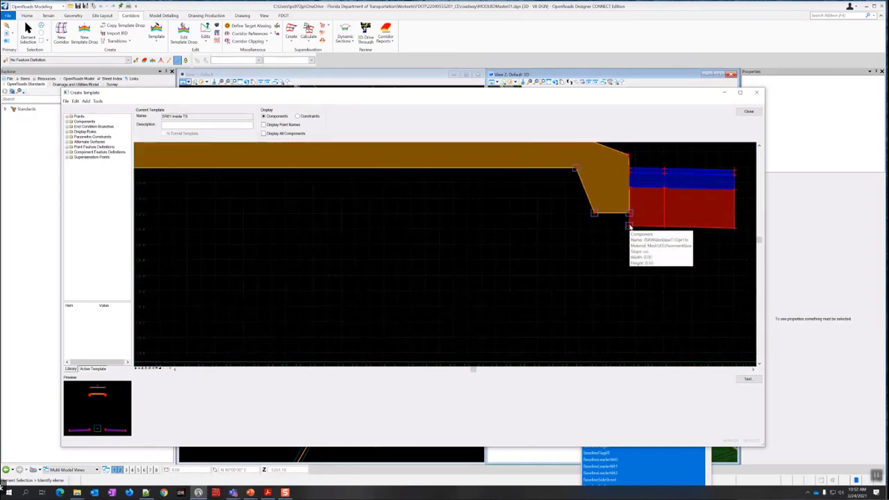
{"action": "scroll", "coordinate": [630, 228], "scroll_direction": "down", "scroll_amount": 3}
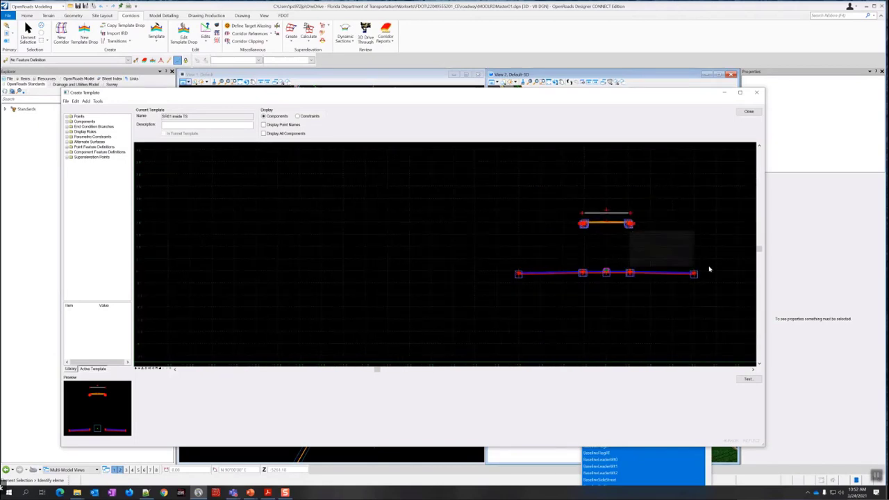
Widen the template's content tree and highlight all points that use the SubGrade_pm point feature definition
{"action": "left_click", "coordinate": [71, 137]}
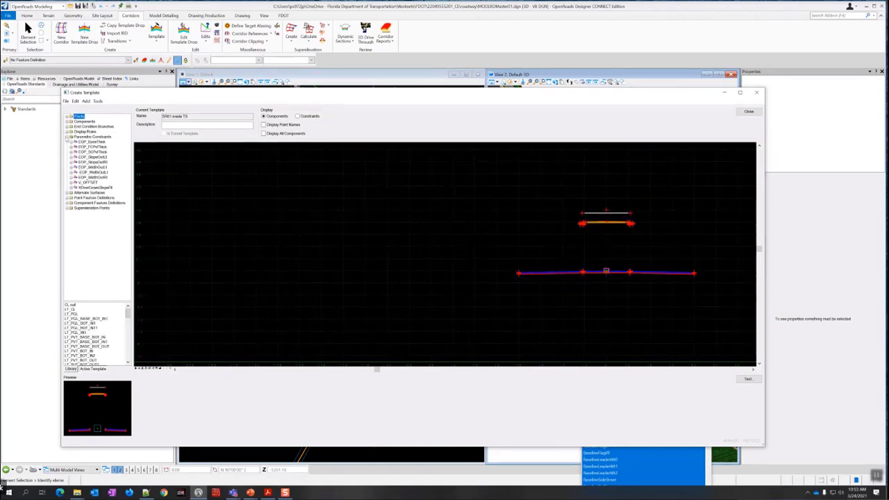
{"action": "left_click", "coordinate": [70, 137]}
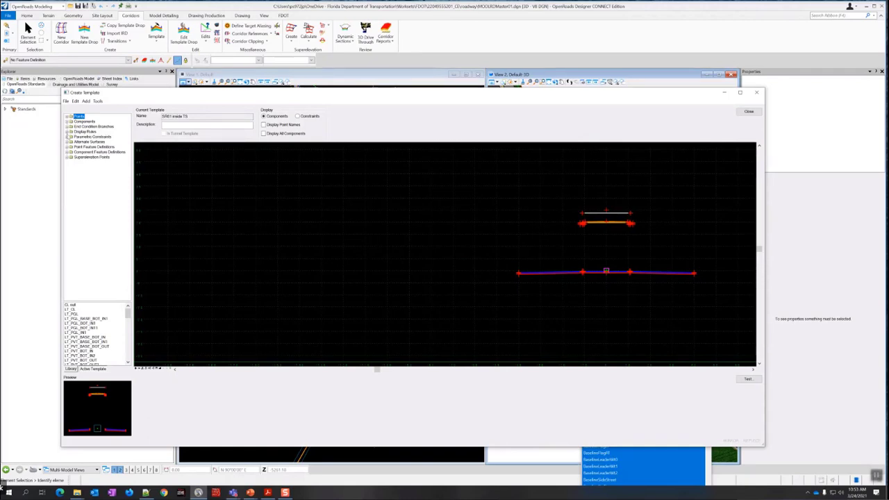
{"action": "left_click", "coordinate": [69, 146]}
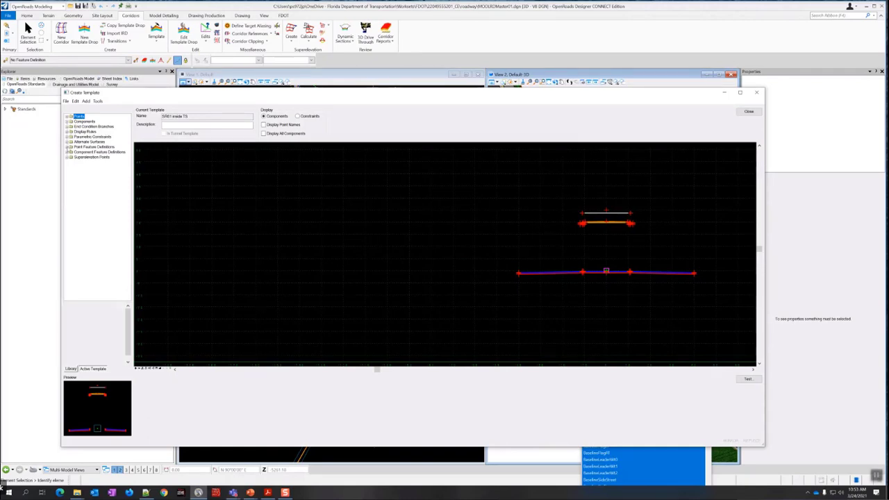
{"action": "left_click_drag", "start_coordinate": [134, 175], "coordinate": [203, 184]}
{"action": "left_click", "coordinate": [129, 168]}
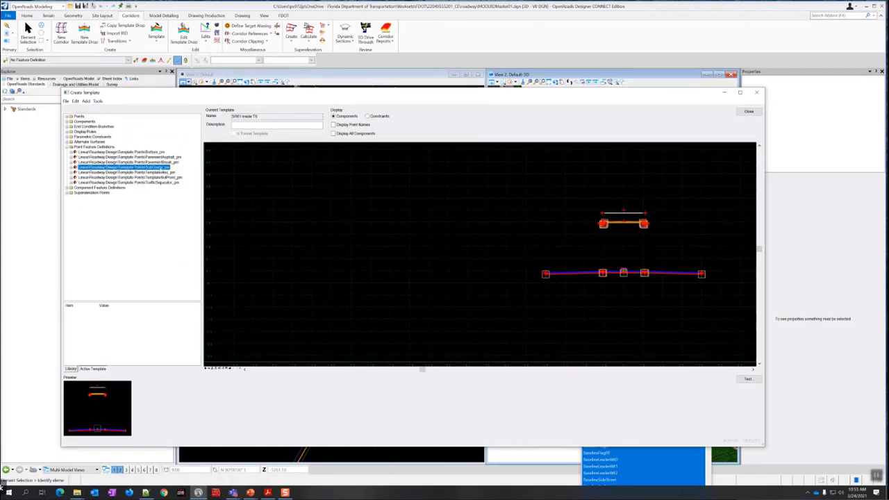
Examine the points with the SubGrade_pm feature definition along the pavement bottom and at both edges of the traffic separator
{"action": "scroll", "coordinate": [574, 284], "scroll_direction": "up", "scroll_amount": 4}
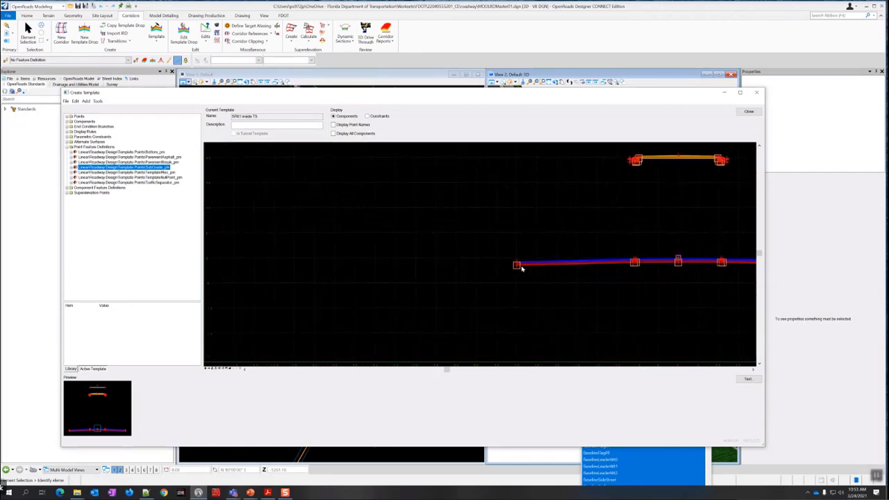
{"action": "scroll", "coordinate": [502, 303], "scroll_direction": "down", "scroll_amount": 2}
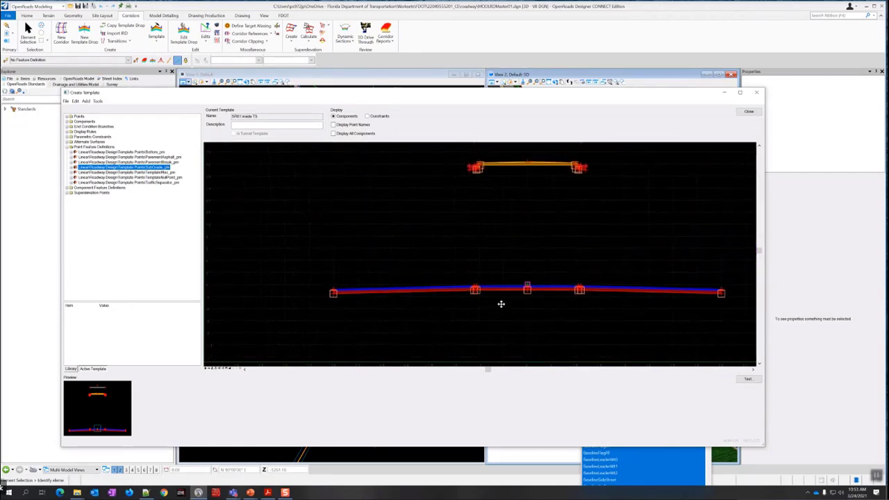
{"action": "scroll", "coordinate": [478, 169], "scroll_direction": "up", "scroll_amount": 2}
{"action": "scroll", "coordinate": [478, 168], "scroll_direction": "up", "scroll_amount": 4}
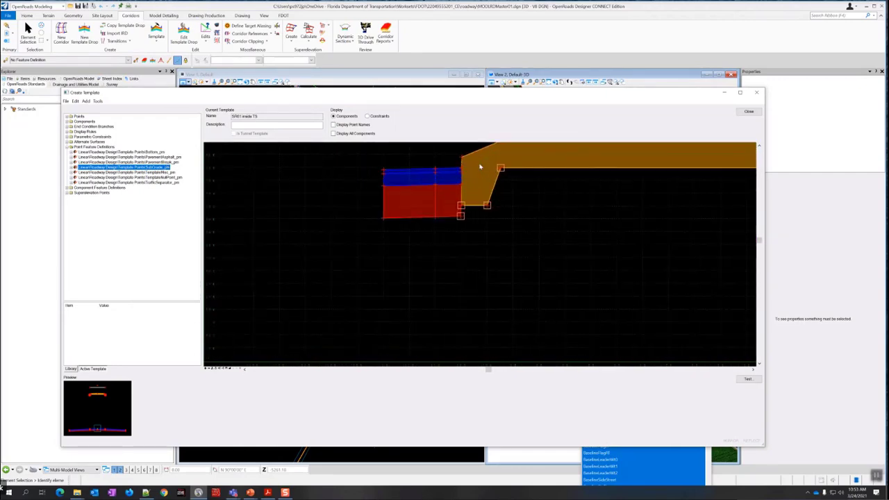
{"action": "scroll", "coordinate": [454, 181], "scroll_direction": "up", "scroll_amount": 2}
{"action": "scroll", "coordinate": [472, 232], "scroll_direction": "up", "scroll_amount": 1}
{"action": "middle_click_drag", "start_coordinate": [565, 192], "coordinate": [473, 258]}
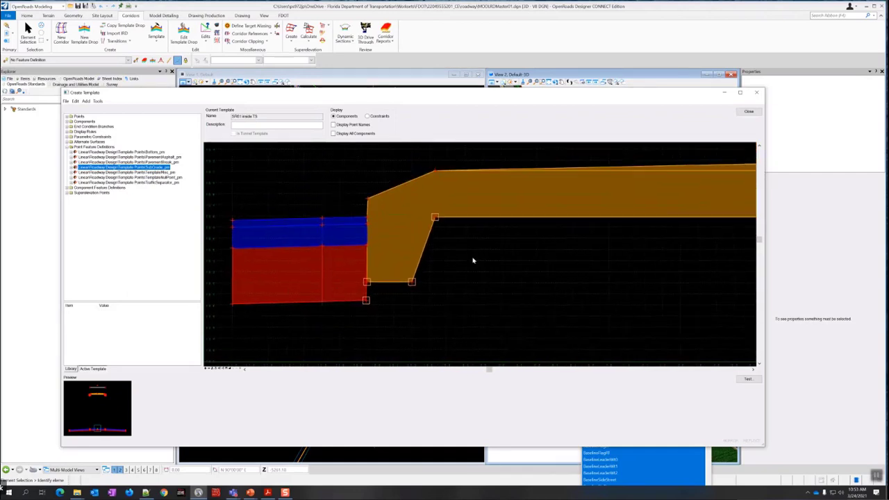
{"action": "scroll", "coordinate": [464, 258], "scroll_direction": "down", "scroll_amount": 5}
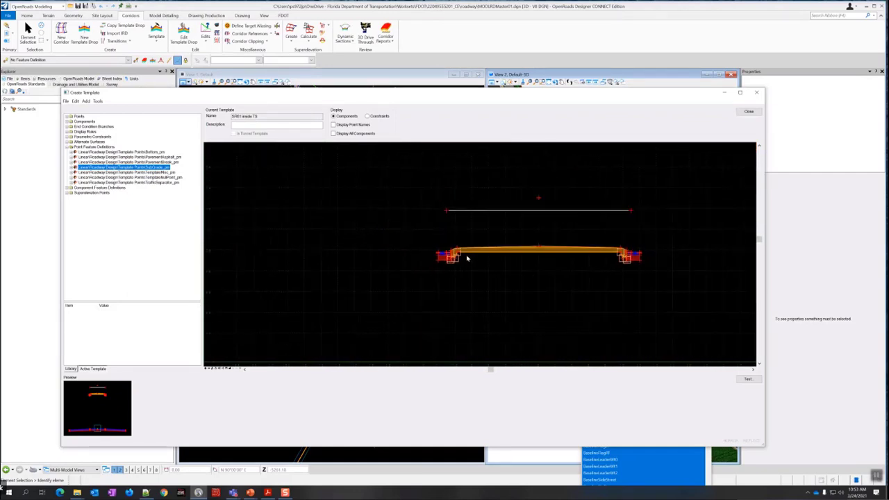
{"action": "scroll", "coordinate": [633, 262], "scroll_direction": "up", "scroll_amount": 1}
{"action": "scroll", "coordinate": [633, 261], "scroll_direction": "up", "scroll_amount": 4}
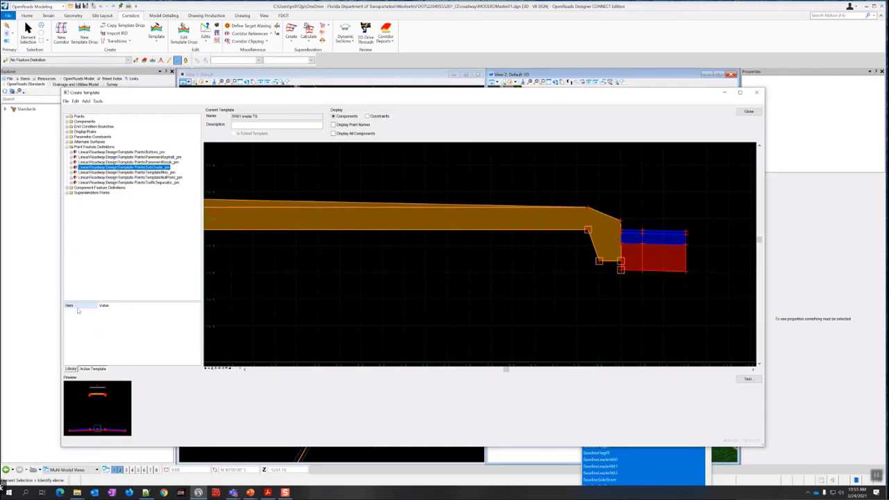
Load the SR61 L template from the library and list the points of the active template
{"action": "left_click", "coordinate": [70, 369]}
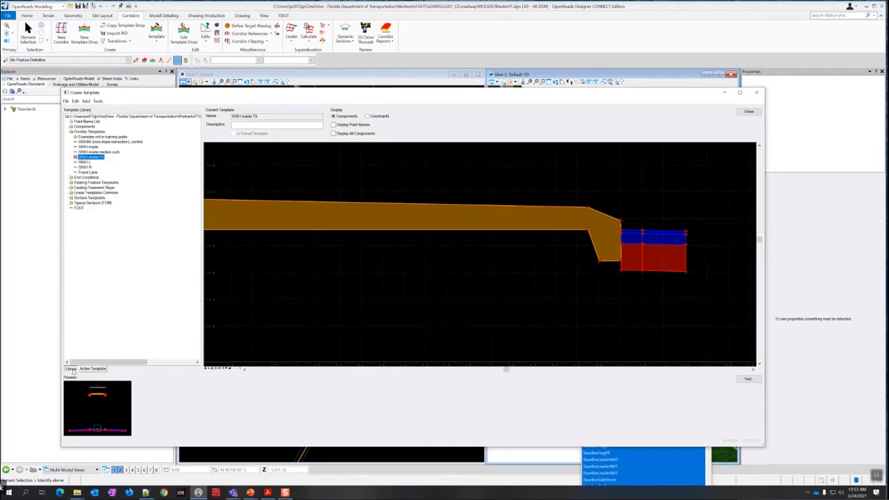
{"action": "double_click", "coordinate": [84, 162]}
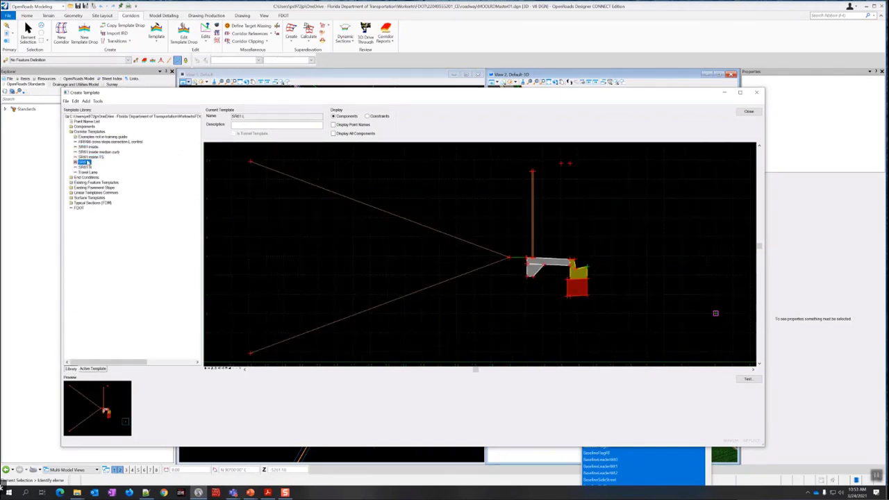
{"action": "left_click", "coordinate": [93, 369]}
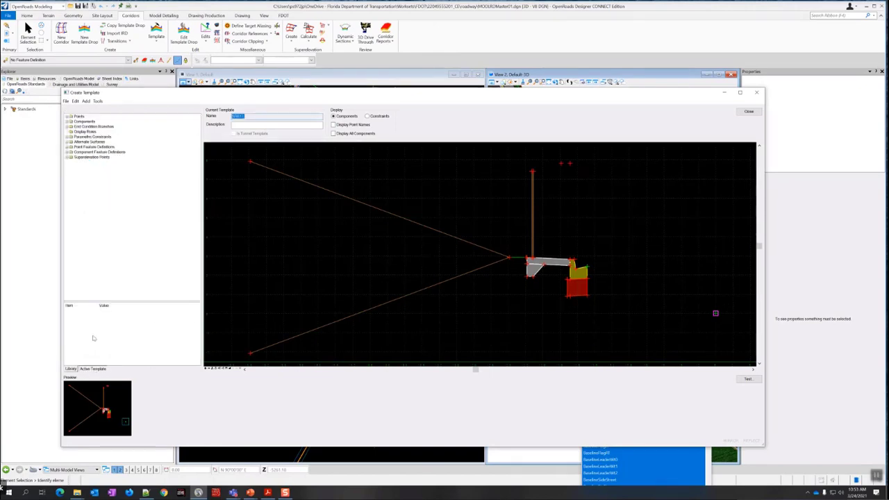
{"action": "left_click", "coordinate": [78, 116]}
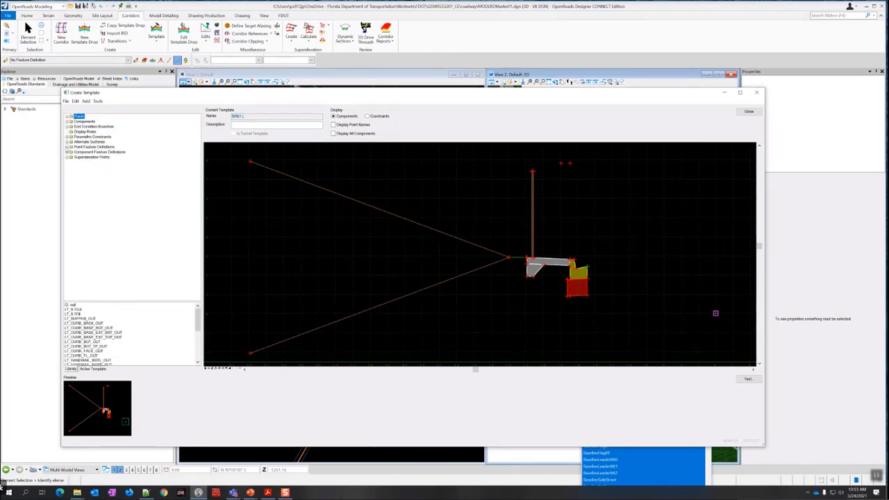
Highlight all points of the SR61 L template that use the SubGrade_pm point feature definition
{"action": "left_click", "coordinate": [69, 147]}
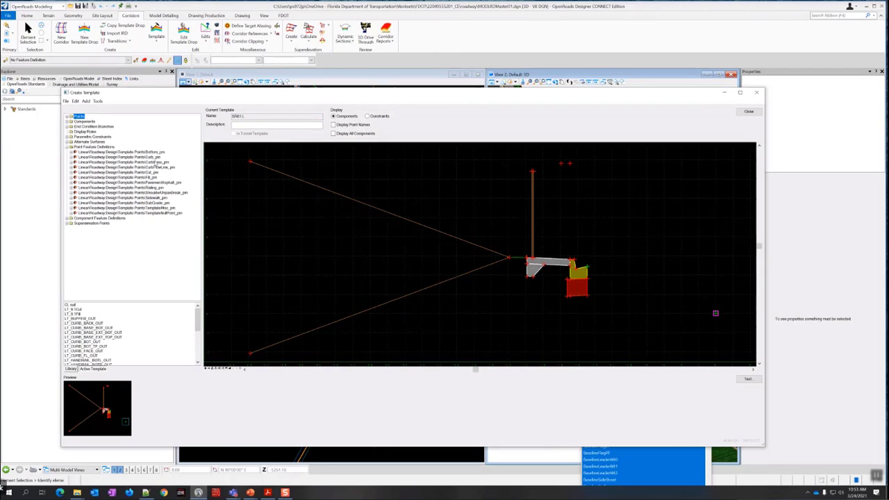
{"action": "left_click", "coordinate": [121, 202]}
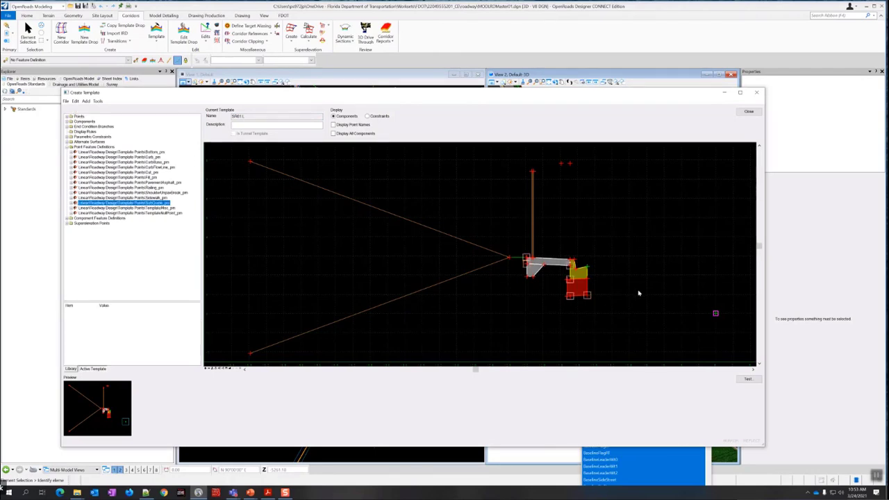
{"action": "scroll", "coordinate": [585, 293], "scroll_direction": "up", "scroll_amount": 1}
{"action": "scroll", "coordinate": [587, 295], "scroll_direction": "up", "scroll_amount": 1}
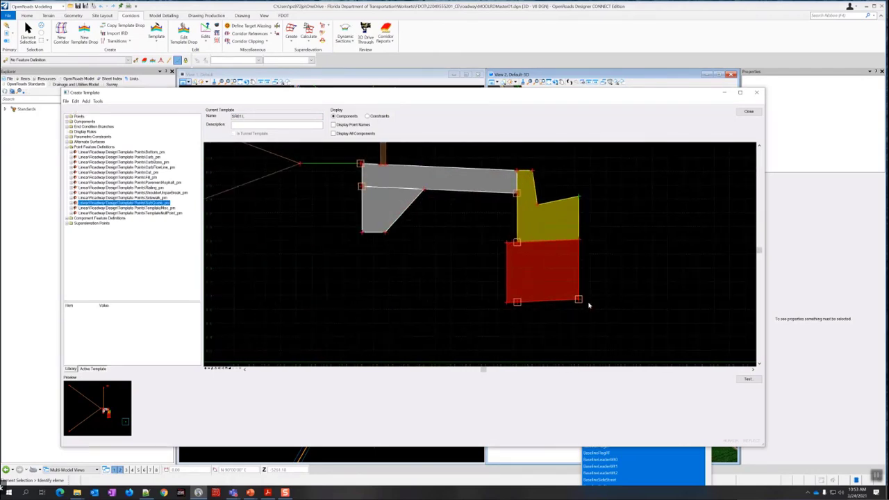
Inspect the details of the SubGrade_pm point at the lower roadway-side corner of the red curb base
{"action": "scroll", "coordinate": [589, 305], "scroll_direction": "up", "scroll_amount": 1}
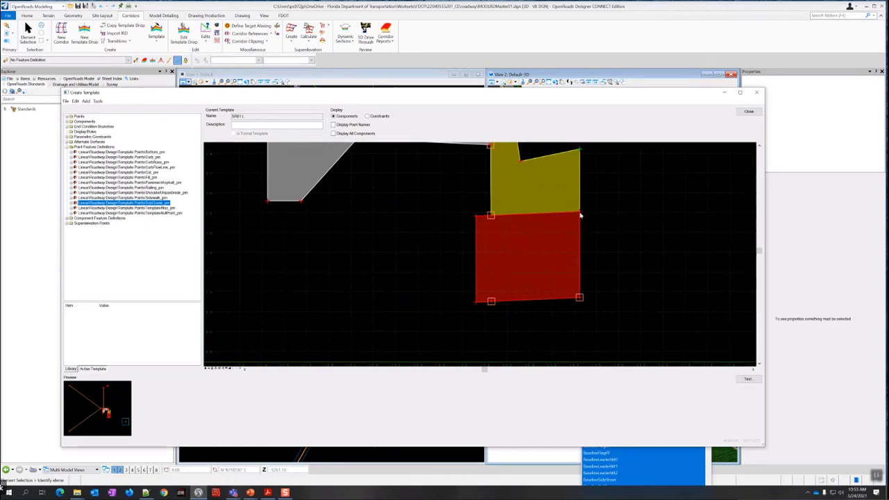
{"action": "scroll", "coordinate": [581, 216], "scroll_direction": "up", "scroll_amount": 2}
{"action": "scroll", "coordinate": [580, 216], "scroll_direction": "down", "scroll_amount": 3}
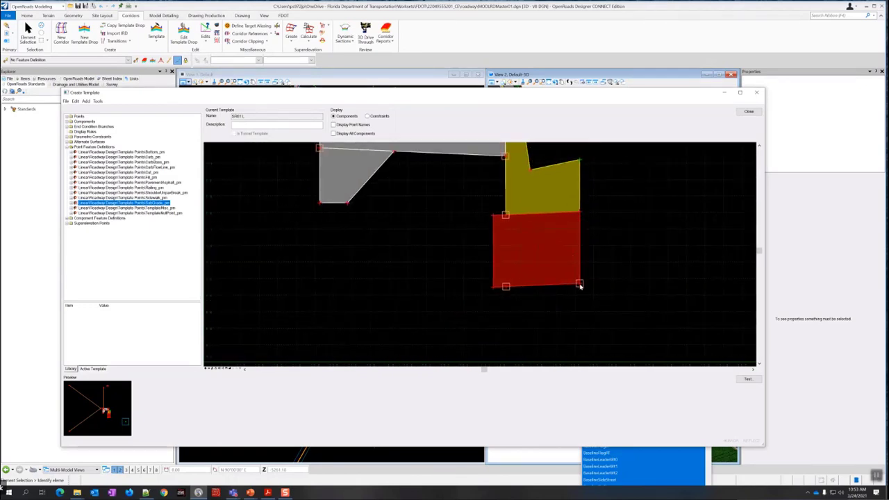
{"action": "mouse_move", "coordinate": [579, 285]}
{"action": "scroll", "coordinate": [579, 285], "scroll_direction": "up", "scroll_amount": 3}
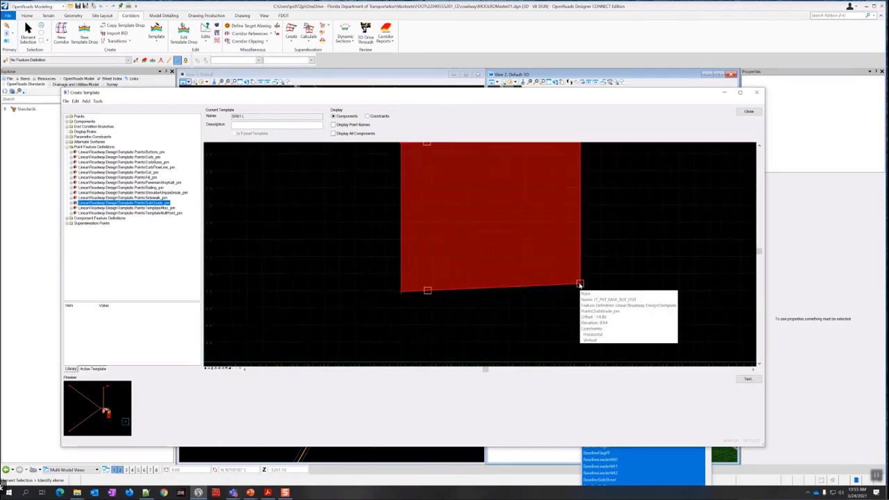
{"action": "scroll", "coordinate": [581, 285], "scroll_direction": "down", "scroll_amount": 3}
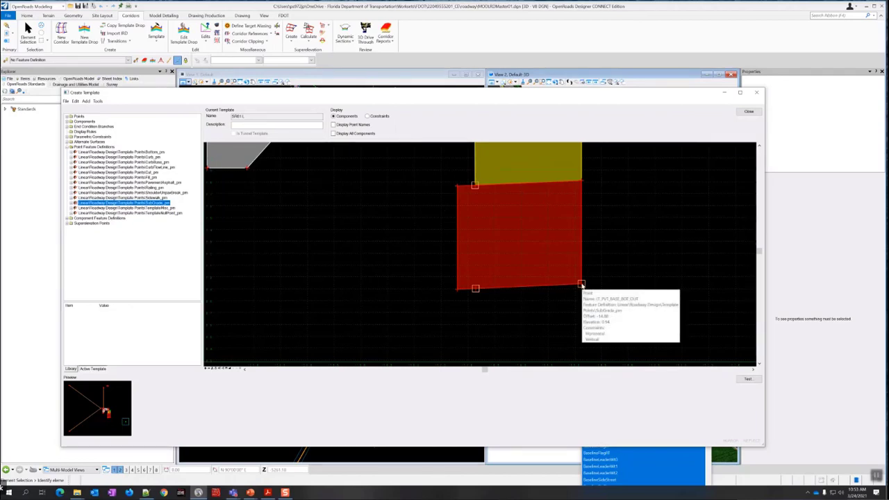
{"action": "middle_click_drag", "start_coordinate": [609, 236], "coordinate": [577, 308]}
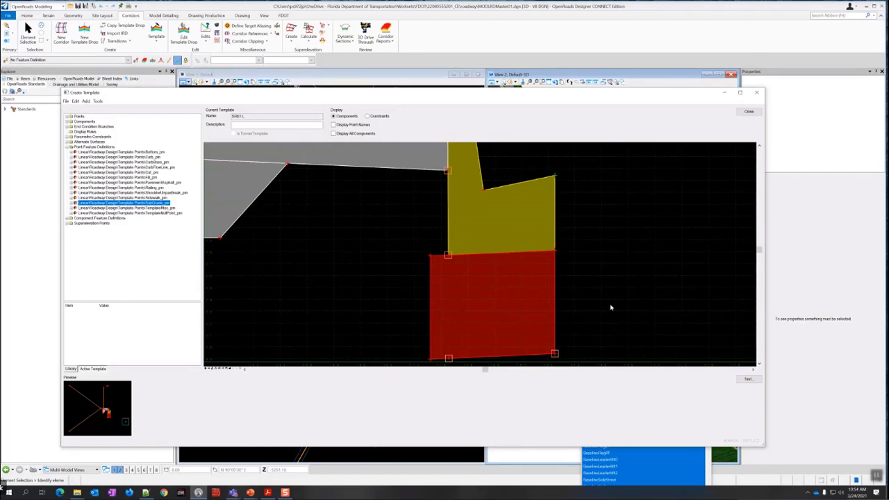
{"action": "mouse_move", "coordinate": [554, 355]}
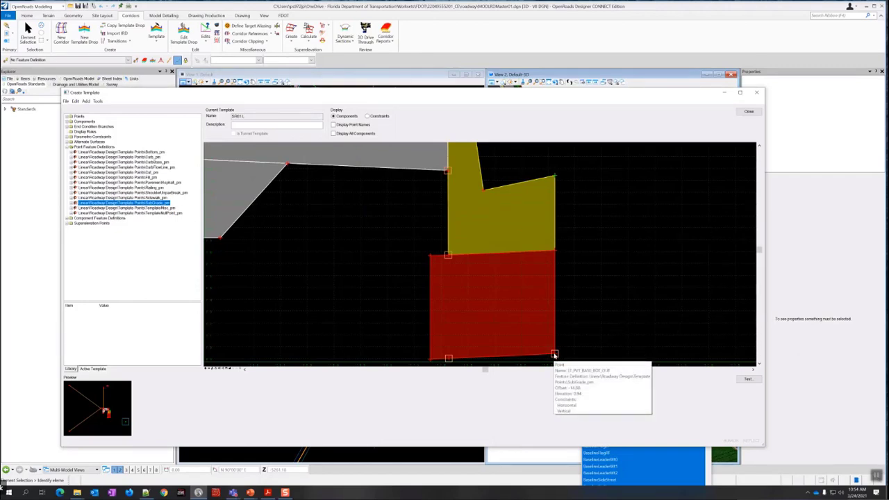
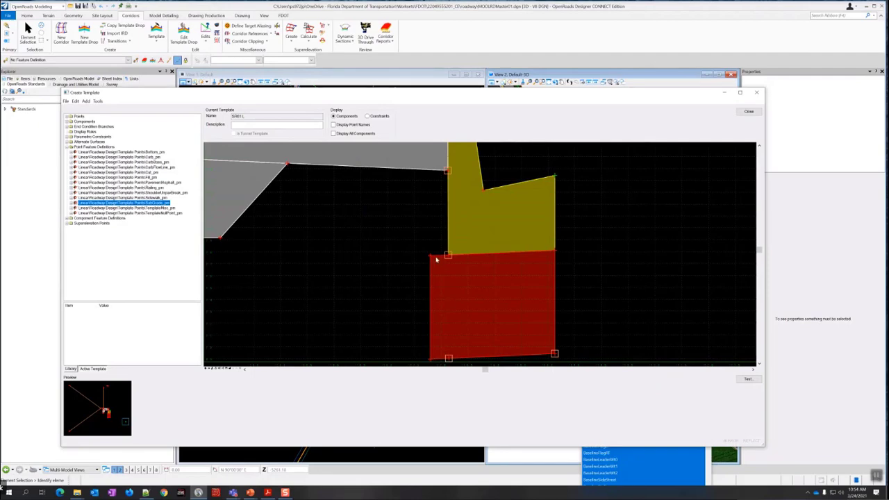
Check the point feature definitions at the curb base's outer extension corners and compare with the subgrade points along the curb back
{"action": "middle_click_drag", "start_coordinate": [387, 271], "coordinate": [420, 261]}
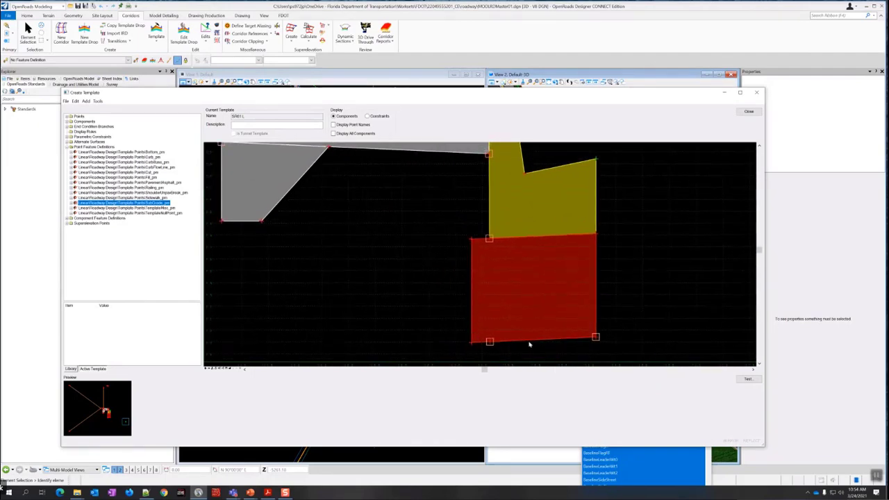
{"action": "mouse_move", "coordinate": [472, 344]}
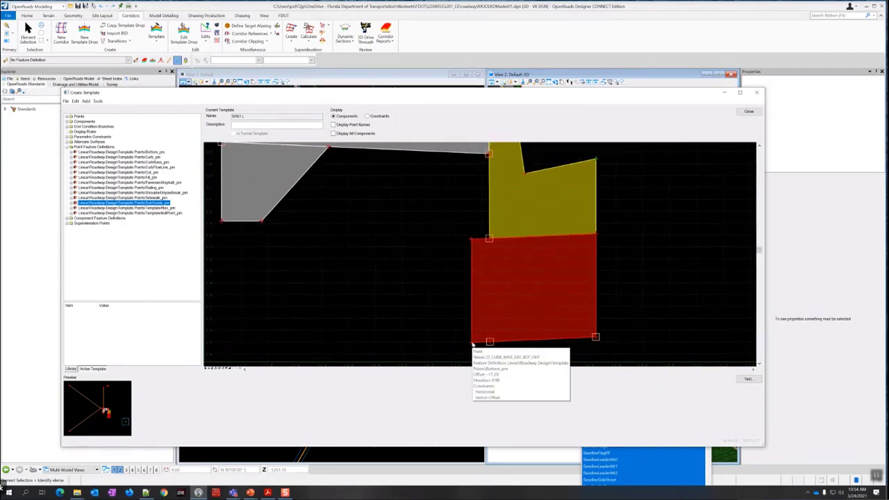
{"action": "mouse_move", "coordinate": [474, 240]}
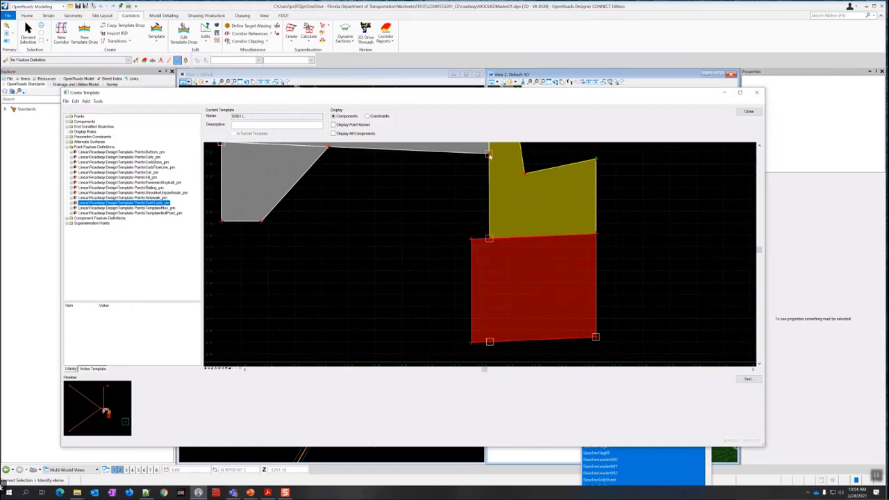
{"action": "scroll", "coordinate": [459, 255], "scroll_direction": "up", "scroll_amount": 2}
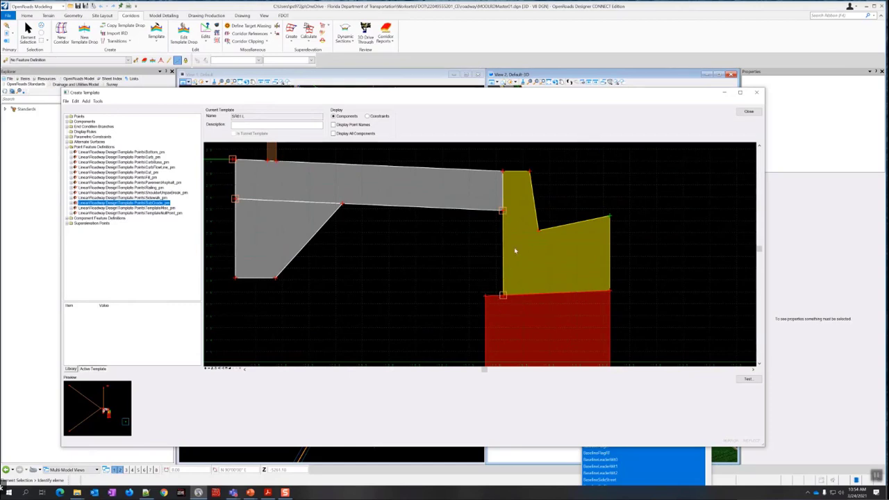
Review the alternate surface and constraints of the LT_CURB_BASE_BOT_OUT point at the bottom of the curb base
{"action": "middle_click_drag", "start_coordinate": [461, 274], "coordinate": [464, 228]}
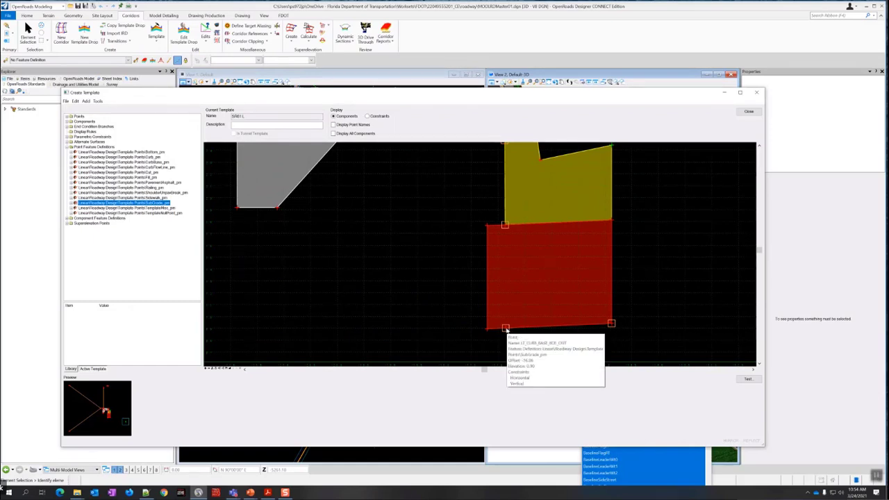
{"action": "double_click", "coordinate": [506, 328]}
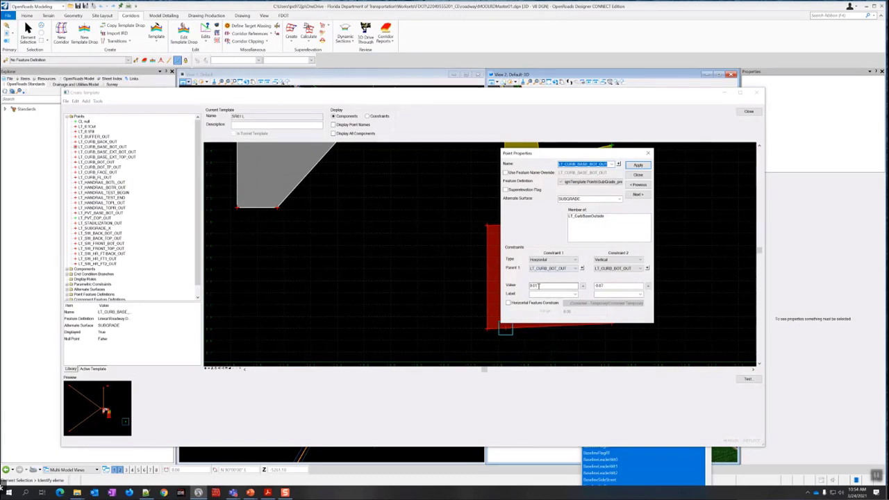
{"action": "left_click_drag", "start_coordinate": [542, 152], "coordinate": [360, 182]}
{"action": "scroll", "coordinate": [506, 193], "scroll_direction": "down", "scroll_amount": 2}
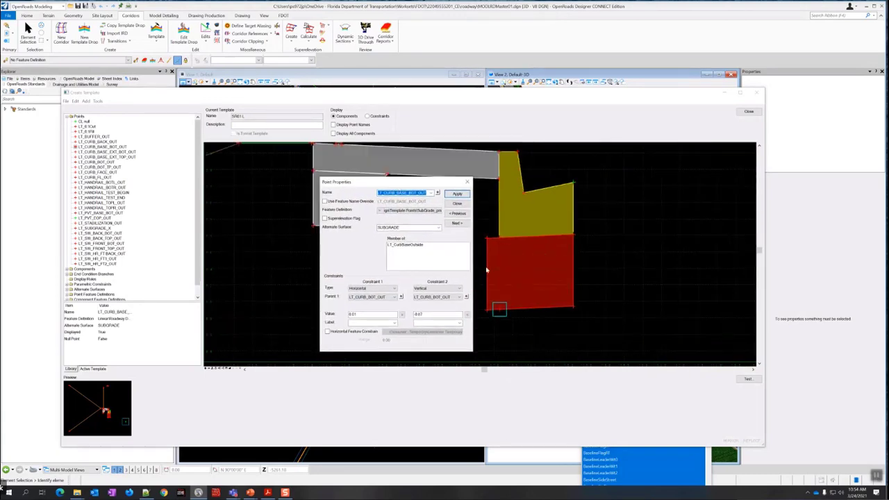
{"action": "scroll", "coordinate": [506, 193], "scroll_direction": "up", "scroll_amount": 1}
{"action": "scroll", "coordinate": [497, 257], "scroll_direction": "up", "scroll_amount": 2}
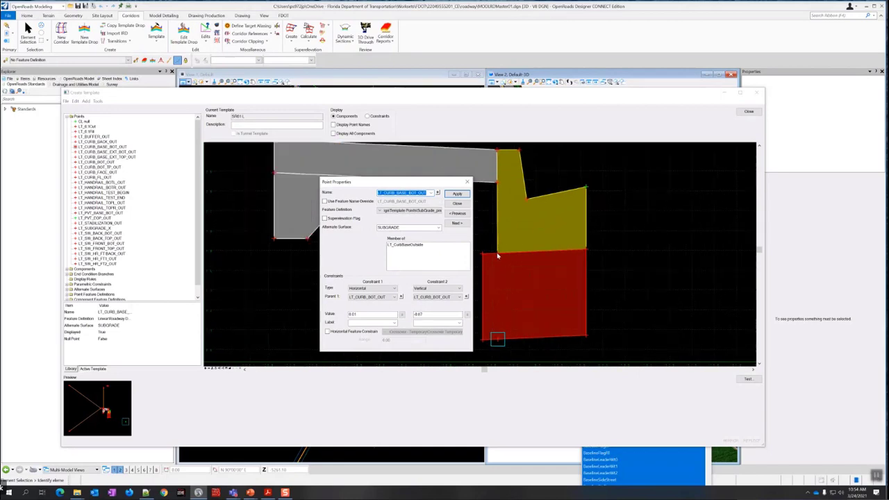
{"action": "scroll", "coordinate": [498, 256], "scroll_direction": "up", "scroll_amount": 1}
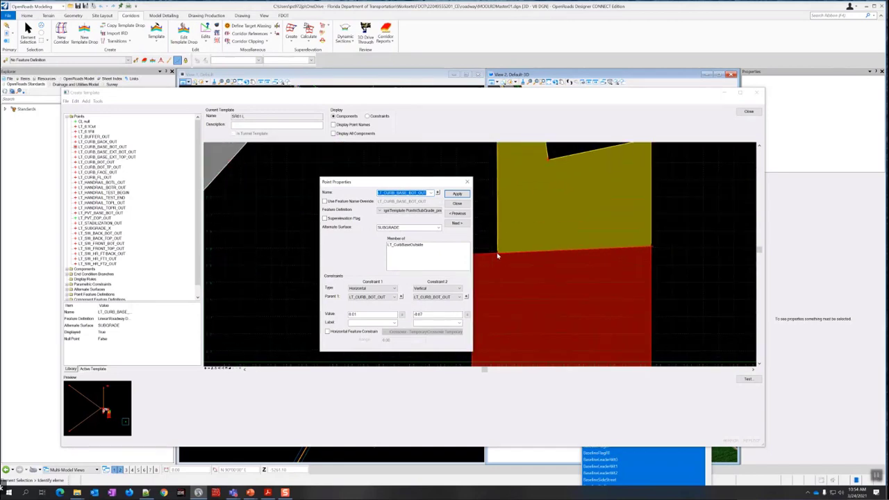
{"action": "left_click", "coordinate": [455, 203]}
{"action": "scroll", "coordinate": [446, 218], "scroll_direction": "down", "scroll_amount": 2}
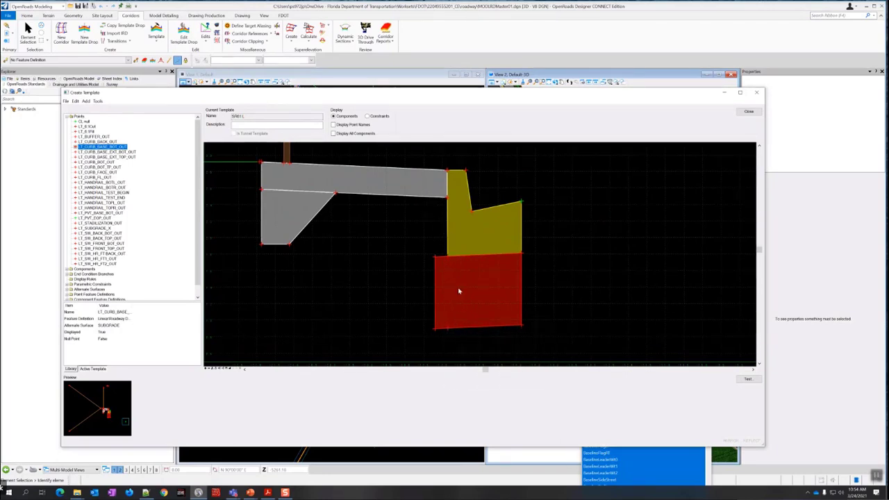
Review the point properties of LT_CURB_BOT_OUT, where the curb's back meets the curb base
{"action": "mouse_move", "coordinate": [448, 257]}
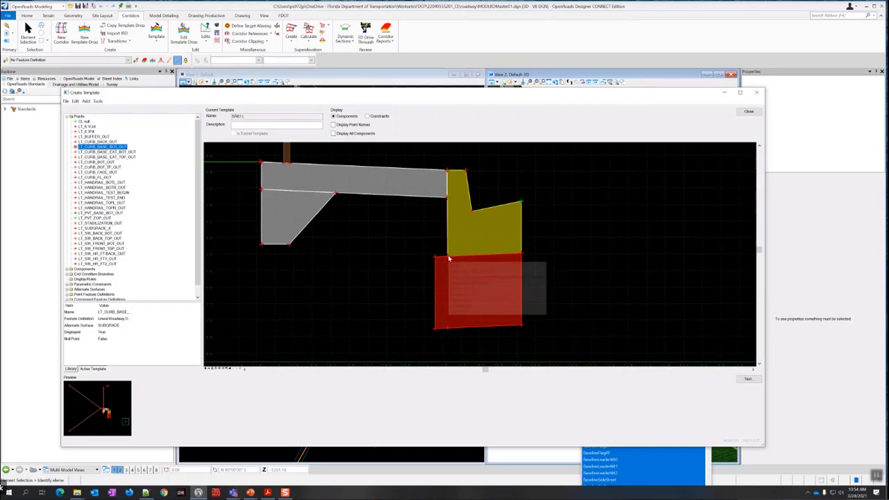
{"action": "double_click", "coordinate": [448, 257]}
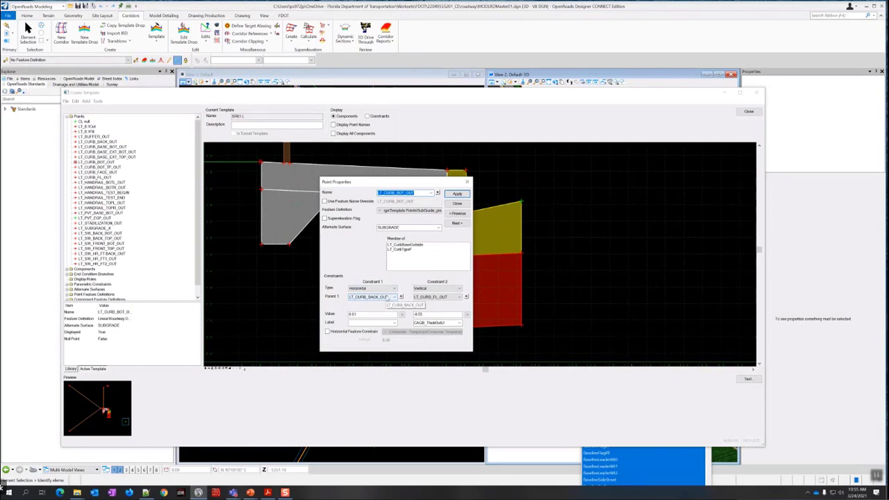
{"action": "left_click", "coordinate": [455, 193]}
{"action": "left_click", "coordinate": [457, 202]}
Inspect the point at the sidewalk's bottom front corner where it meets the back of the curb
{"action": "scroll", "coordinate": [441, 262], "scroll_direction": "up", "scroll_amount": 8}
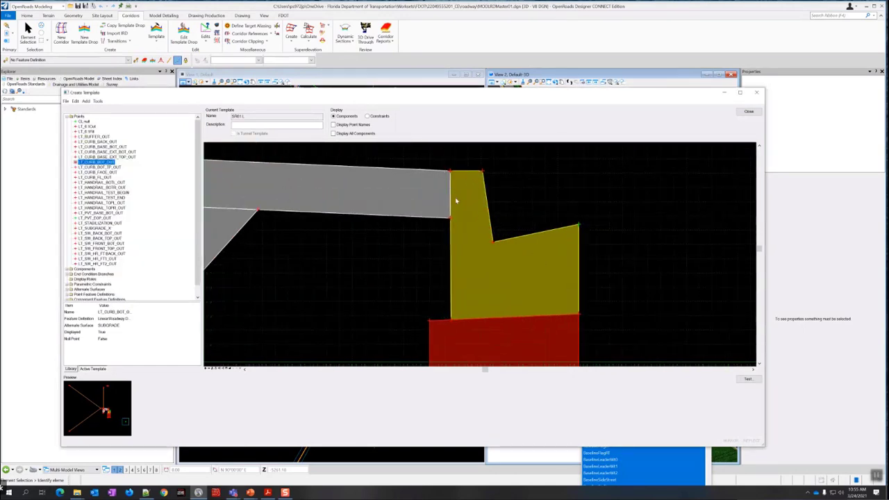
{"action": "scroll", "coordinate": [441, 262], "scroll_direction": "down", "scroll_amount": 5}
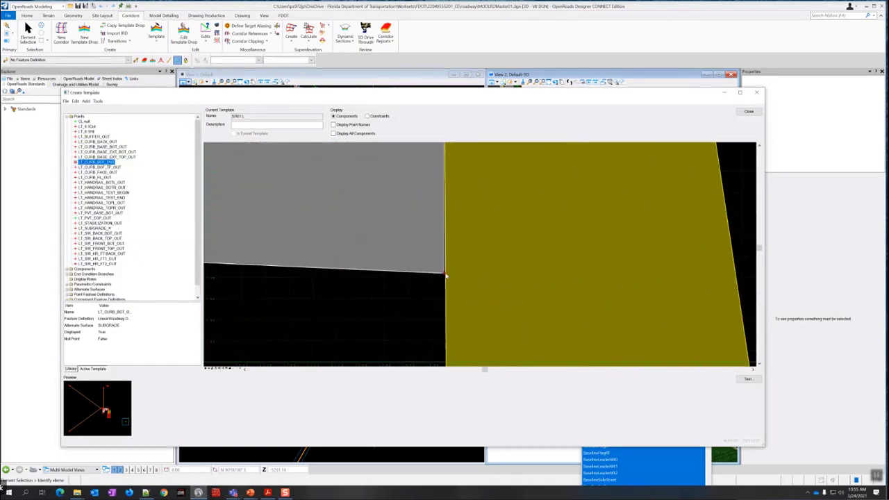
{"action": "scroll", "coordinate": [443, 277], "scroll_direction": "down", "scroll_amount": 2}
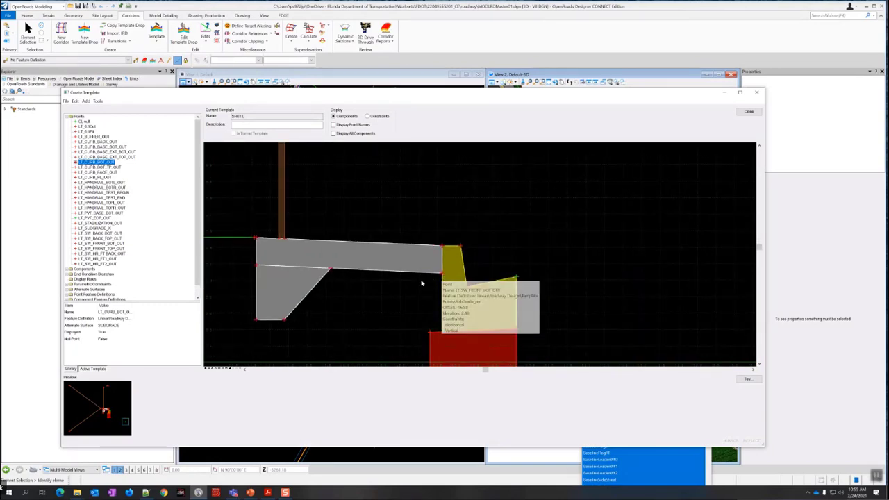
{"action": "middle_click_drag", "start_coordinate": [397, 310], "coordinate": [436, 259]}
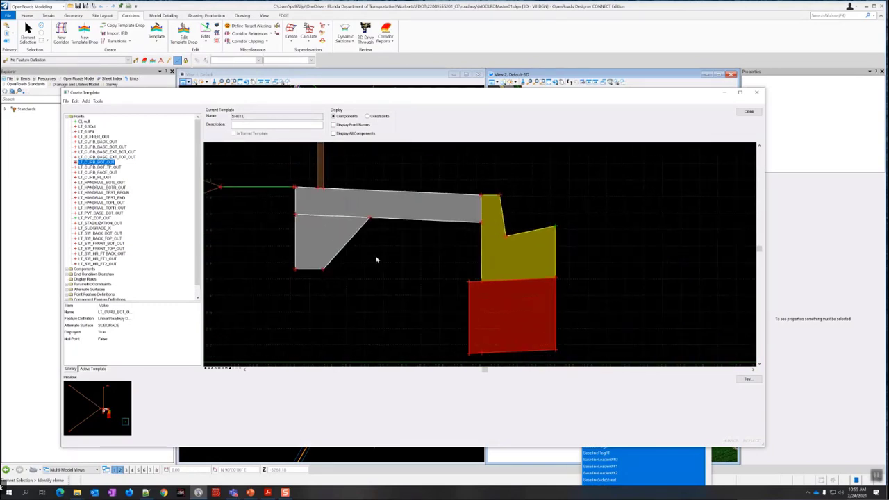
Highlight the SubGrade_pm points again from the template's list of point feature definitions
{"action": "scroll", "coordinate": [115, 257], "scroll_direction": "down", "scroll_amount": 2}
{"action": "left_click", "coordinate": [71, 284]}
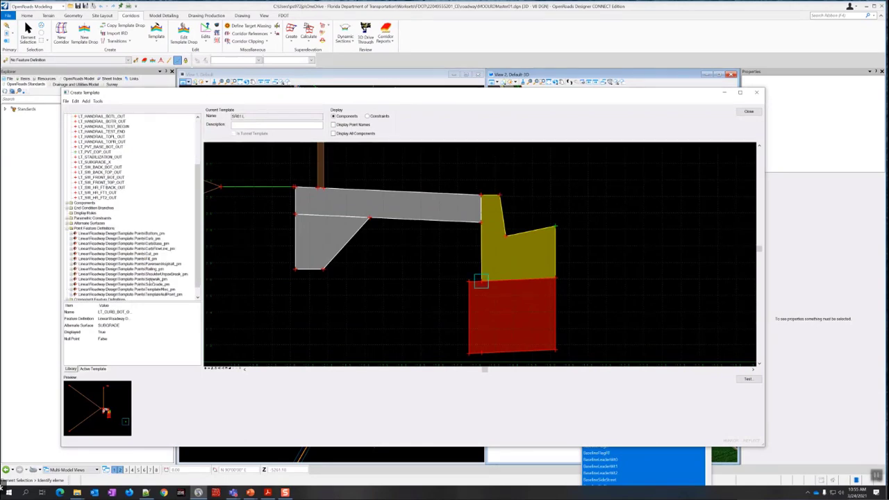
{"action": "left_click", "coordinate": [151, 284]}
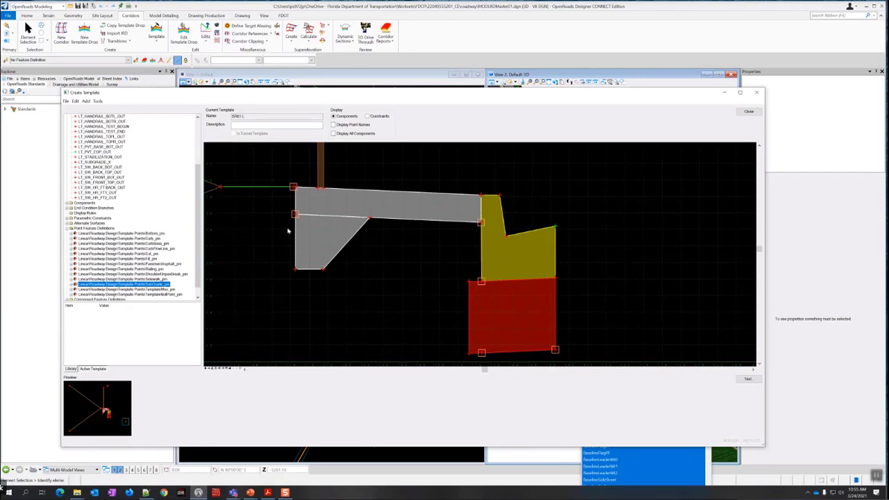
Check the feature definitions of the handrail footing's two sloped-face points beneath the sidewalk
{"action": "middle_click_drag", "start_coordinate": [367, 245], "coordinate": [449, 323]}
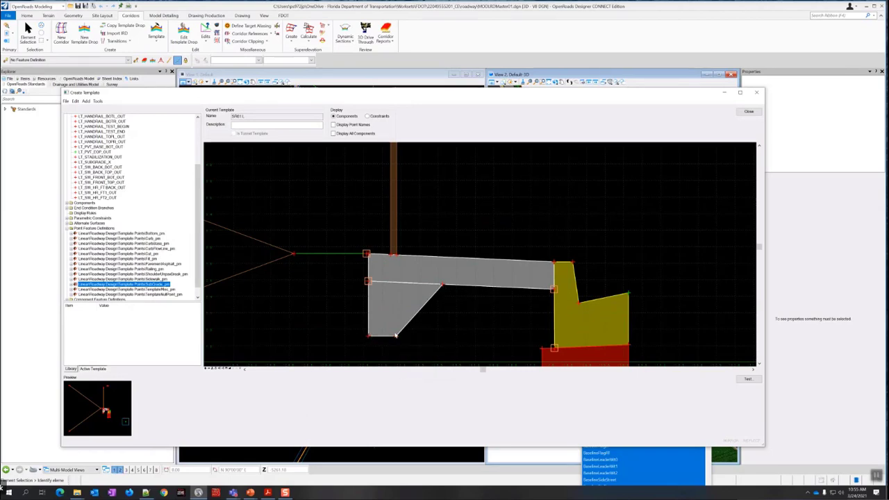
{"action": "mouse_move", "coordinate": [443, 286]}
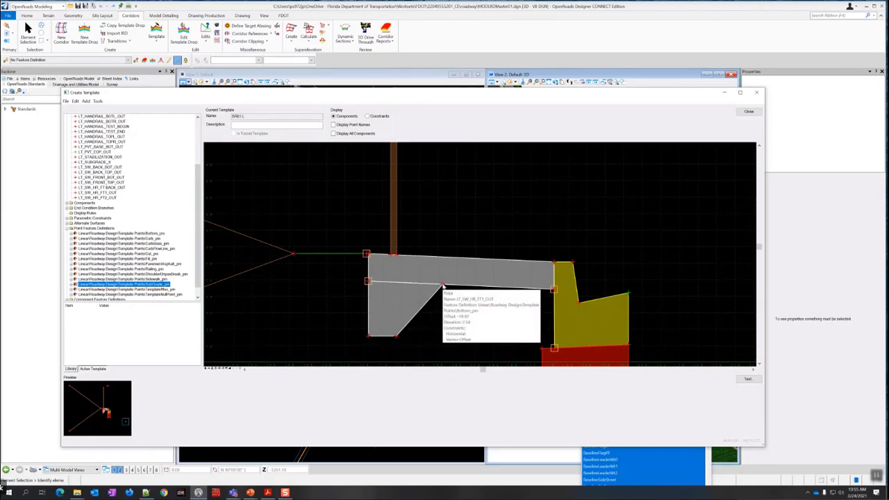
{"action": "mouse_move", "coordinate": [396, 338]}
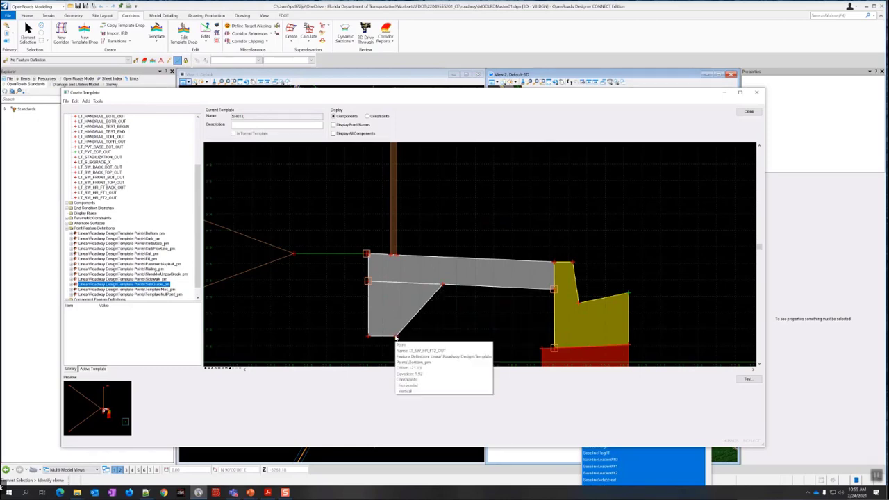
{"action": "middle_click_drag", "start_coordinate": [323, 292], "coordinate": [381, 303]}
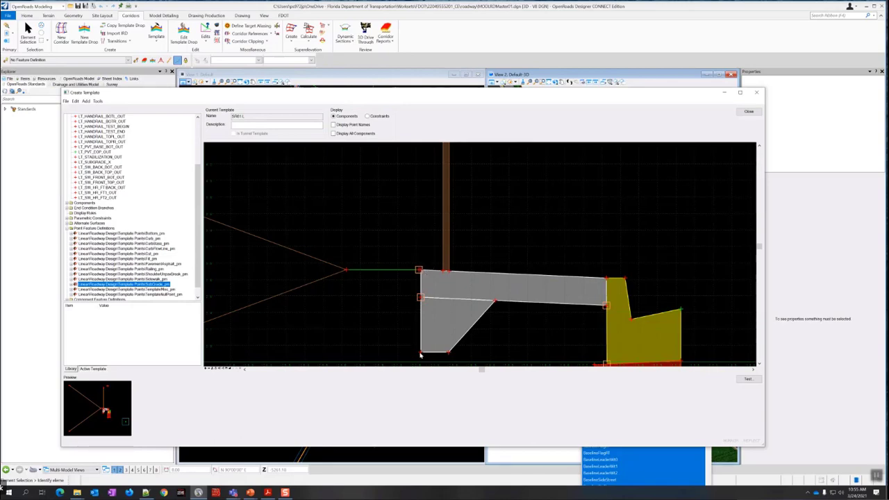
Review the alternate surface and constraints of the LT_SUBGRADE_X point beside the sidewalk's top back corner
{"action": "scroll", "coordinate": [421, 355], "scroll_direction": "up", "scroll_amount": 1}
{"action": "scroll", "coordinate": [417, 236], "scroll_direction": "up", "scroll_amount": 4}
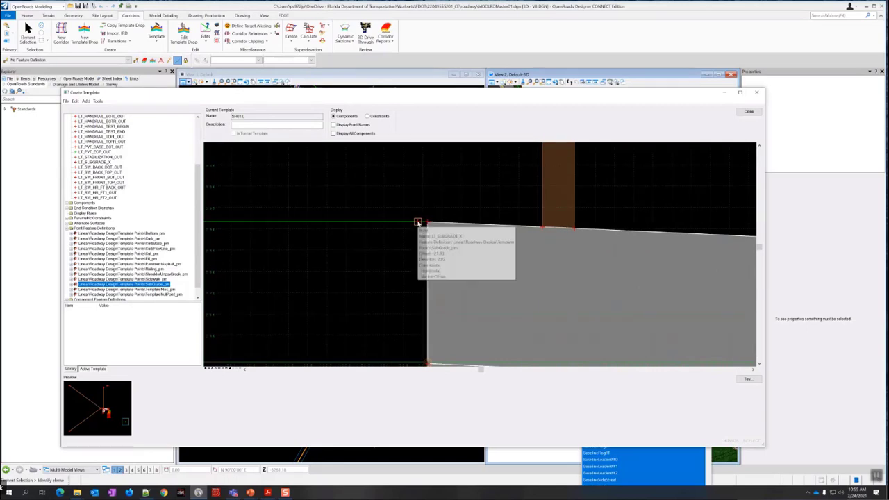
{"action": "double_click", "coordinate": [418, 222]}
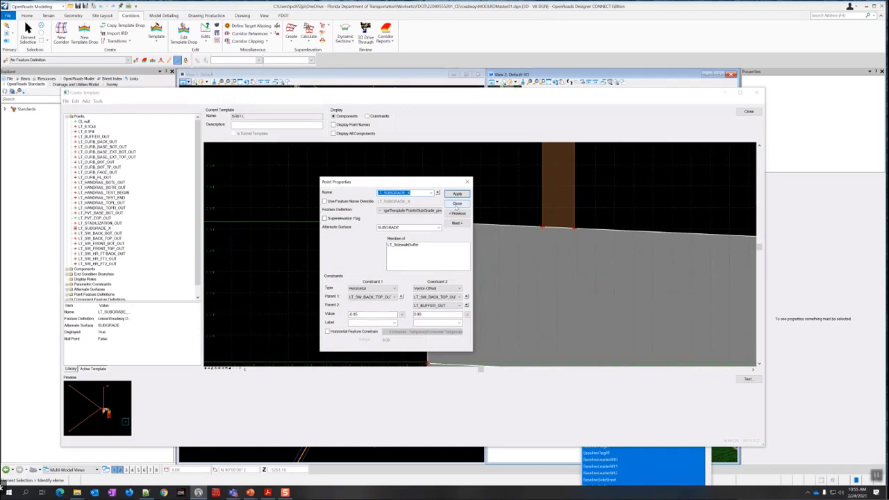
{"action": "left_click", "coordinate": [457, 207]}
{"action": "scroll", "coordinate": [405, 273], "scroll_direction": "down", "scroll_amount": 3}
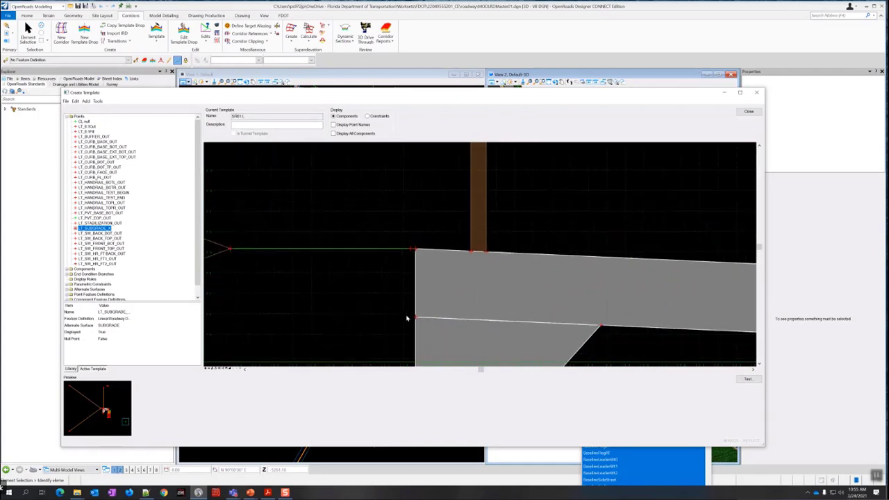
Check the feature definition of the sidewalk's bottom back corner point and review the sidewalk buffer component beside it
{"action": "mouse_move", "coordinate": [416, 319]}
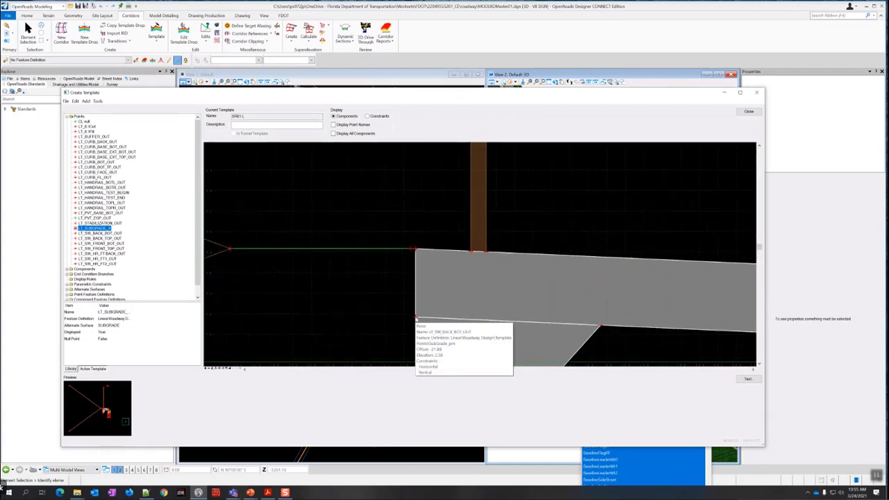
{"action": "scroll", "coordinate": [411, 251], "scroll_direction": "down", "scroll_amount": 3}
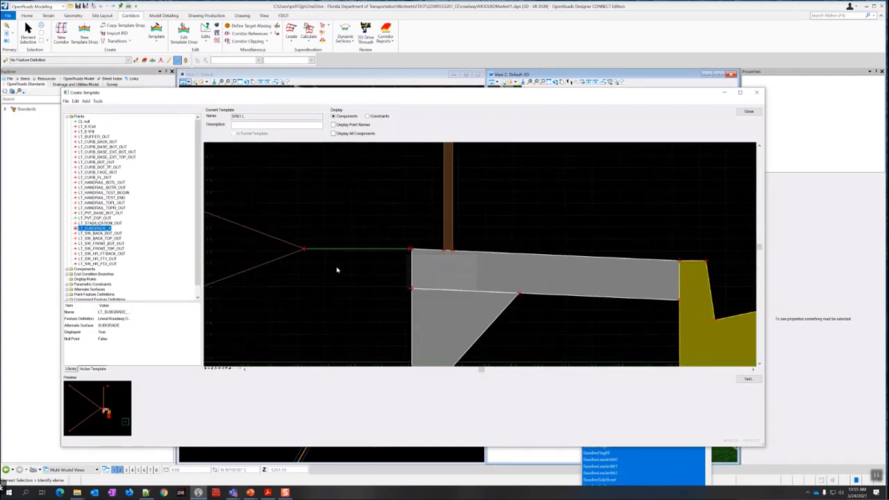
{"action": "scroll", "coordinate": [427, 278], "scroll_direction": "down", "scroll_amount": 2}
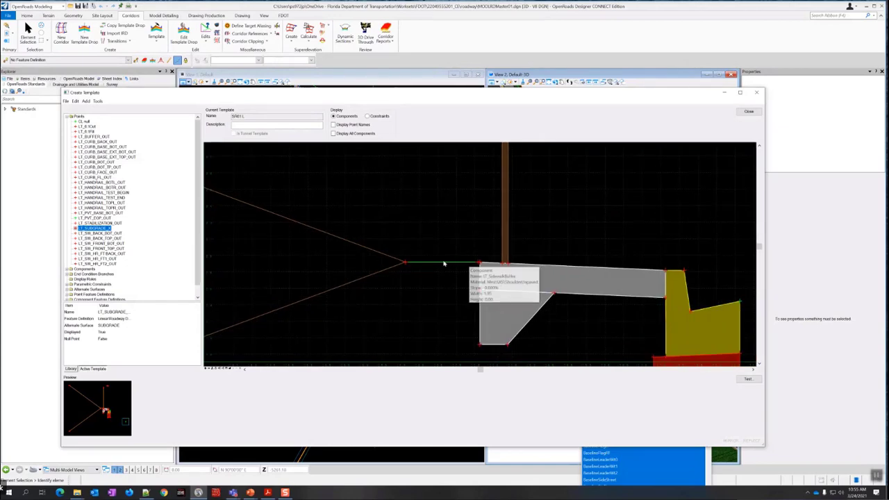
{"action": "scroll", "coordinate": [400, 265], "scroll_direction": "down", "scroll_amount": 1}
{"action": "scroll", "coordinate": [417, 267], "scroll_direction": "down", "scroll_amount": 4}
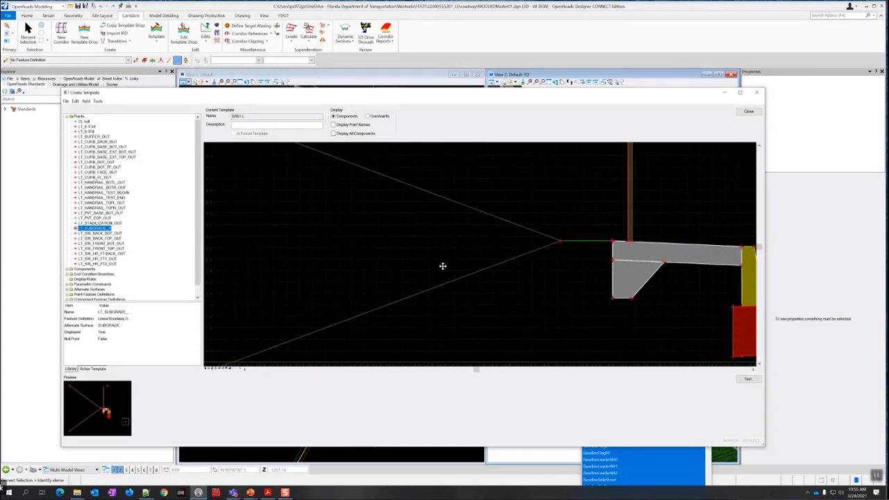
{"action": "scroll", "coordinate": [448, 267], "scroll_direction": "down", "scroll_amount": 1}
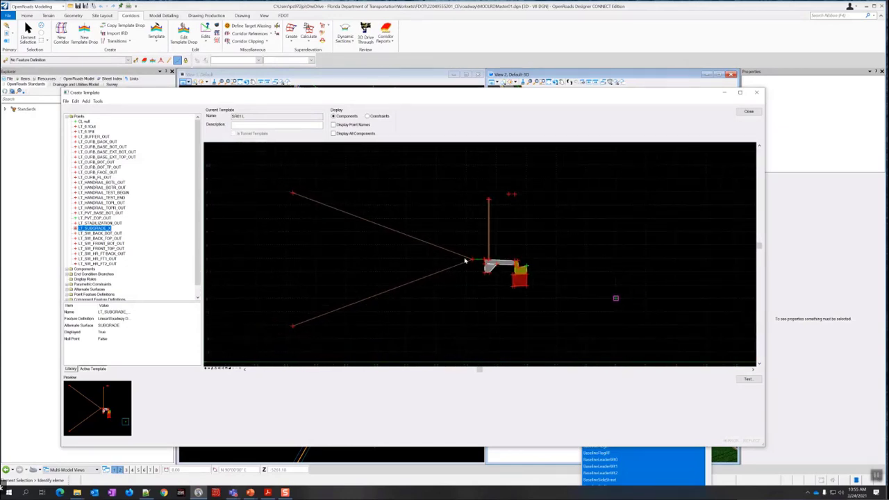
Examine the sidewalk and curb section and the outer end point of the lower end condition slope
{"action": "scroll", "coordinate": [482, 261], "scroll_direction": "up", "scroll_amount": 3}
{"action": "mouse_move", "coordinate": [492, 263]}
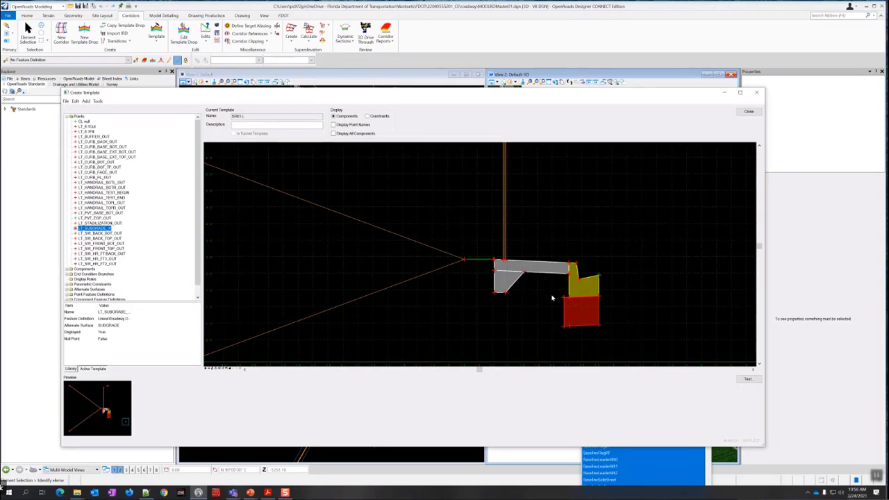
{"action": "scroll", "coordinate": [562, 336], "scroll_direction": "down", "scroll_amount": 2}
{"action": "middle_click_drag", "start_coordinate": [502, 341], "coordinate": [491, 277]}
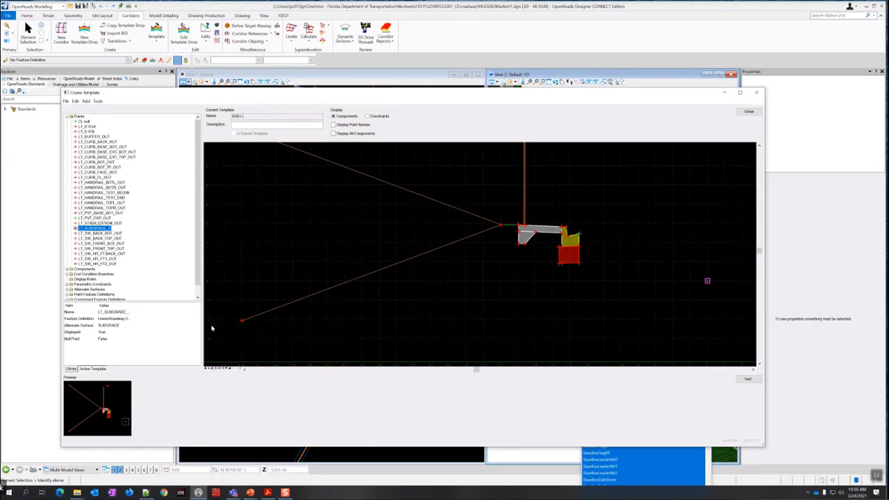
{"action": "mouse_move", "coordinate": [242, 322]}
{"action": "scroll", "coordinate": [520, 221], "scroll_direction": "up", "scroll_amount": 3}
{"action": "scroll", "coordinate": [268, 324], "scroll_direction": "down", "scroll_amount": 2}
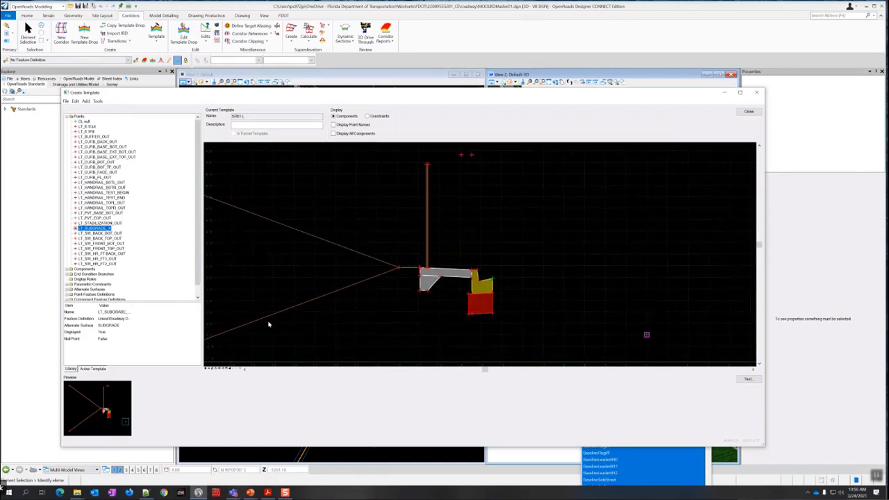
{"action": "scroll", "coordinate": [269, 324], "scroll_direction": "down", "scroll_amount": 2}
{"action": "middle_click_drag", "start_coordinate": [254, 327], "coordinate": [353, 308]}
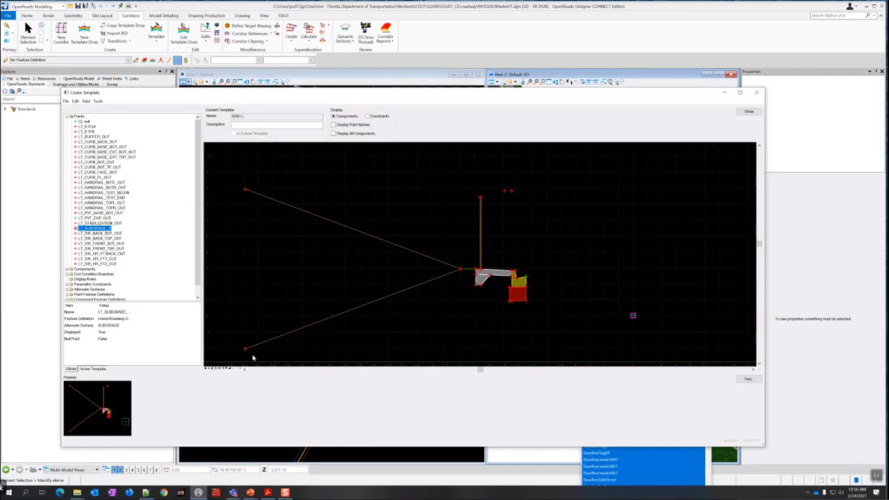
{"action": "mouse_move", "coordinate": [245, 350]}
Compare the feature definitions of the buffer's outer point and the LT_SUBGRADE_X point near the sidewalk's top back corner
{"action": "scroll", "coordinate": [105, 251], "scroll_direction": "down", "scroll_amount": 1}
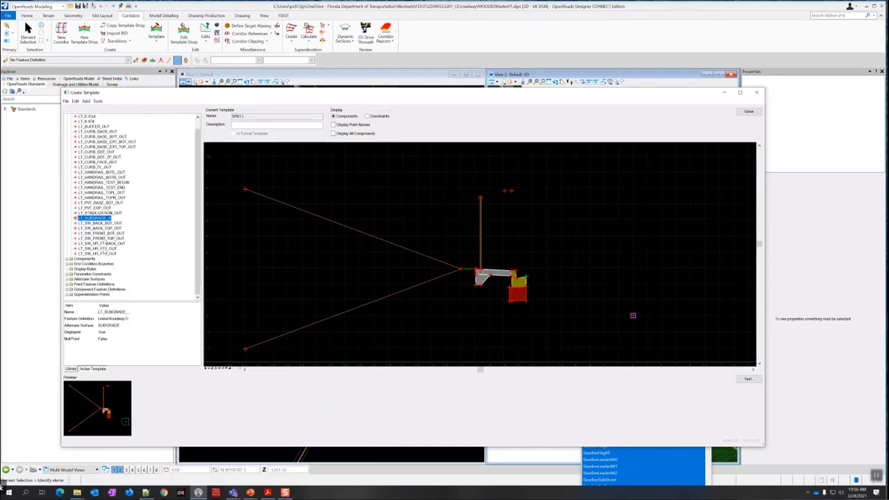
{"action": "left_click", "coordinate": [87, 285]}
{"action": "scroll", "coordinate": [464, 268], "scroll_direction": "up", "scroll_amount": 4}
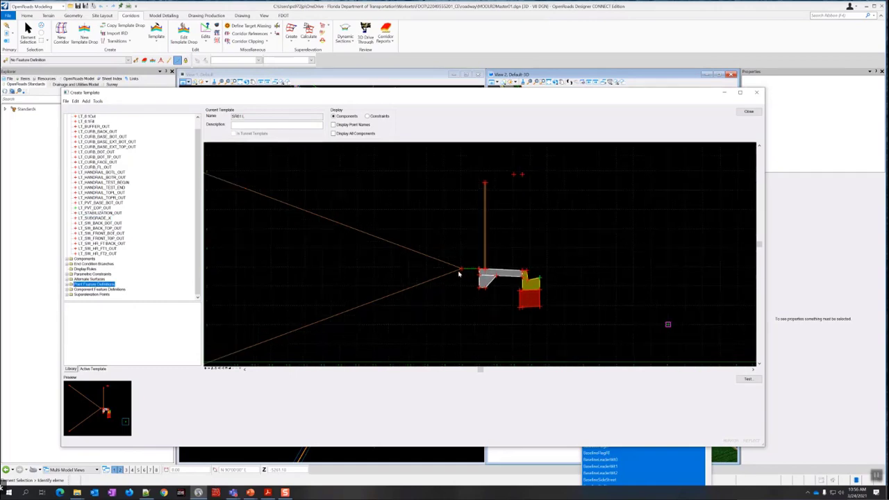
{"action": "mouse_move", "coordinate": [466, 268]}
{"action": "scroll", "coordinate": [465, 268], "scroll_direction": "up", "scroll_amount": 2}
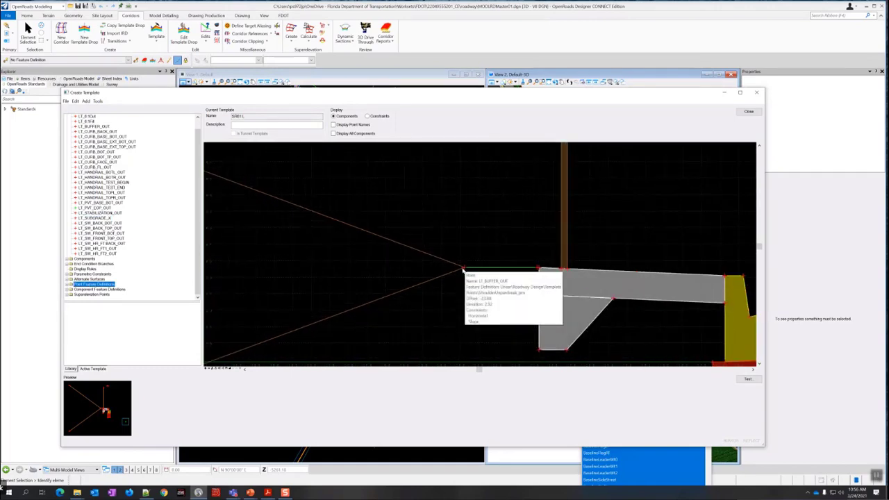
{"action": "scroll", "coordinate": [463, 270], "scroll_direction": "down", "scroll_amount": 3}
{"action": "scroll", "coordinate": [463, 270], "scroll_direction": "up", "scroll_amount": 5}
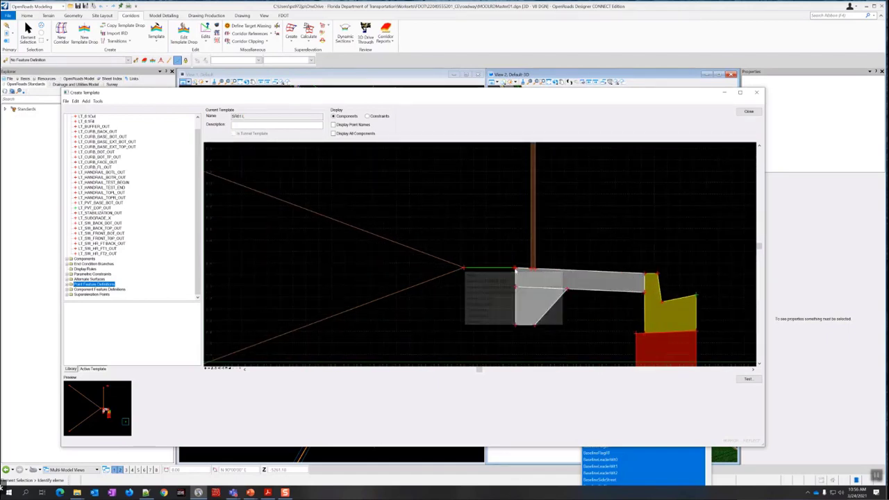
{"action": "scroll", "coordinate": [514, 269], "scroll_direction": "up", "scroll_amount": 4}
{"action": "mouse_move", "coordinate": [515, 275]}
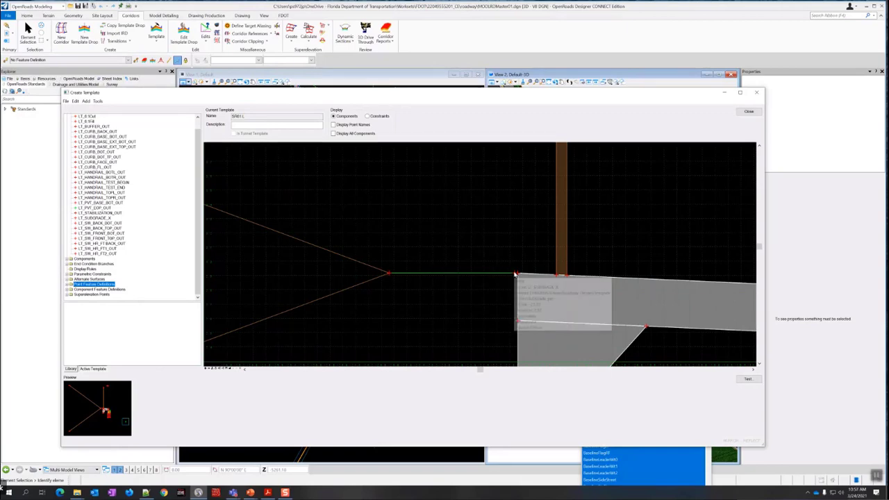
{"action": "scroll", "coordinate": [453, 274], "scroll_direction": "down", "scroll_amount": 3}
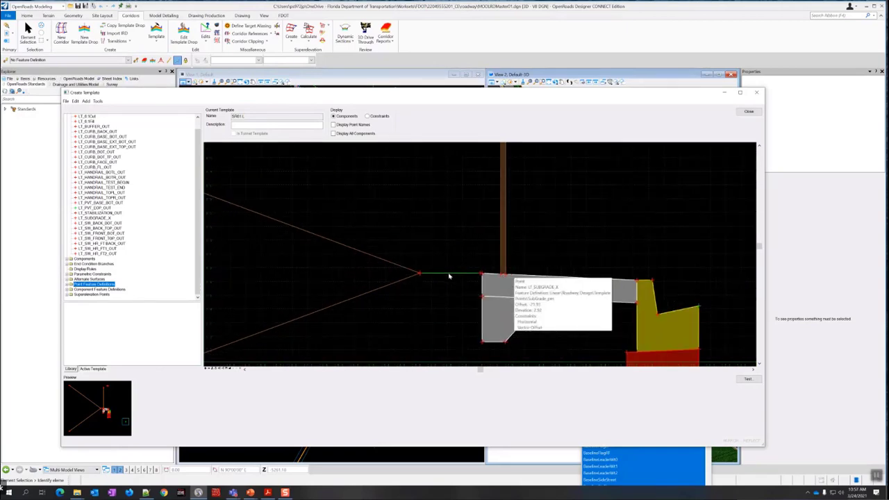
Close the template editor and show the curved roadway and its intersection in the 2D plan view
{"action": "left_click", "coordinate": [756, 112]}
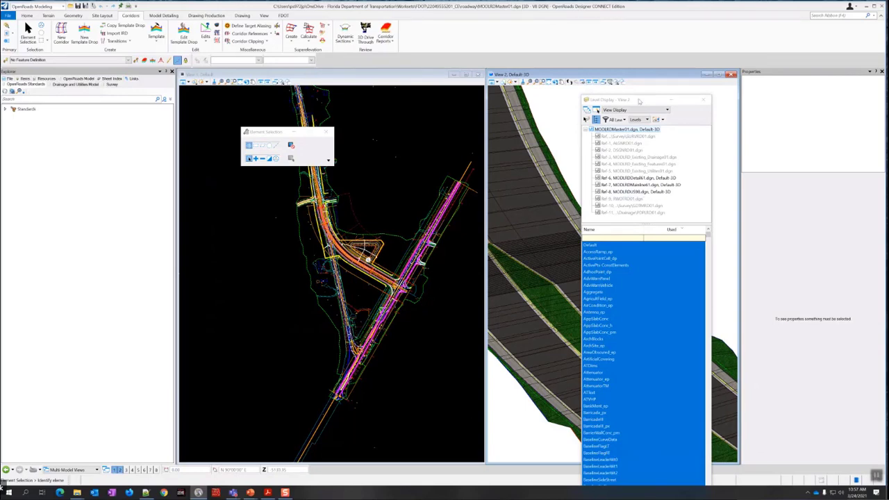
{"action": "left_click_drag", "start_coordinate": [639, 101], "coordinate": [662, 86]}
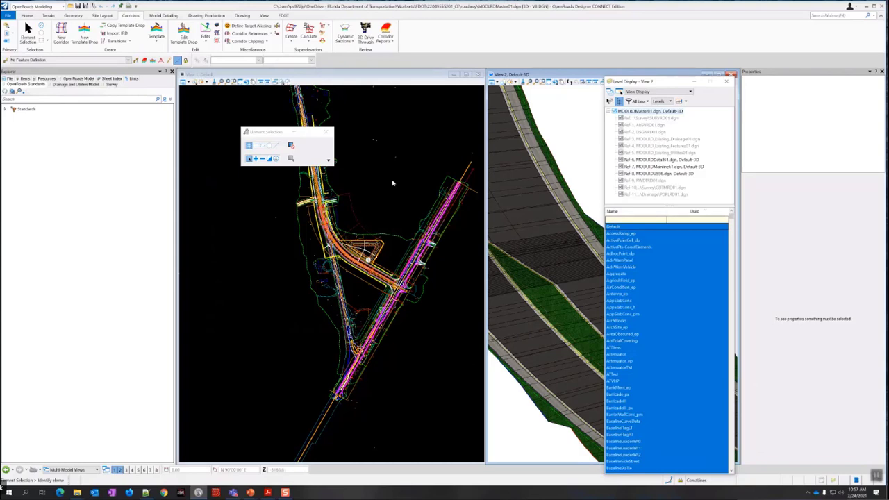
{"action": "left_click", "coordinate": [368, 261]}
{"action": "scroll", "coordinate": [368, 261], "scroll_direction": "up", "scroll_amount": 2}
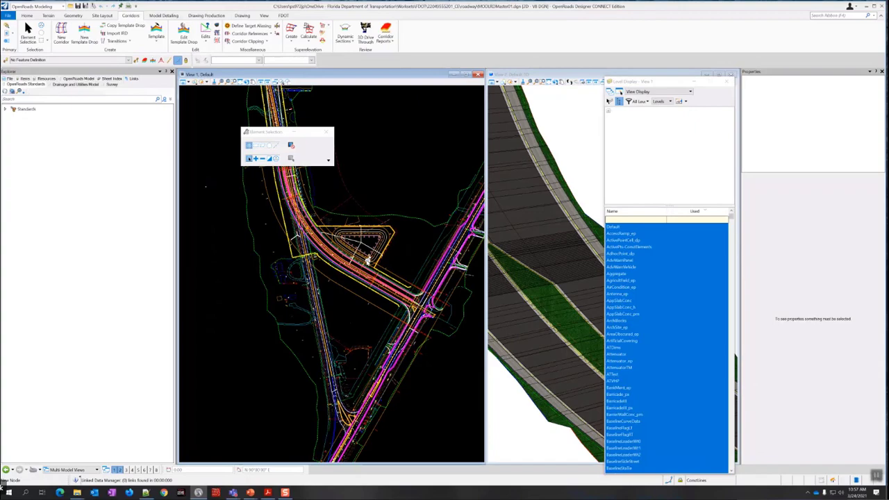
{"action": "scroll", "coordinate": [370, 254], "scroll_direction": "up", "scroll_amount": 3}
{"action": "scroll", "coordinate": [363, 283], "scroll_direction": "down", "scroll_amount": 2}
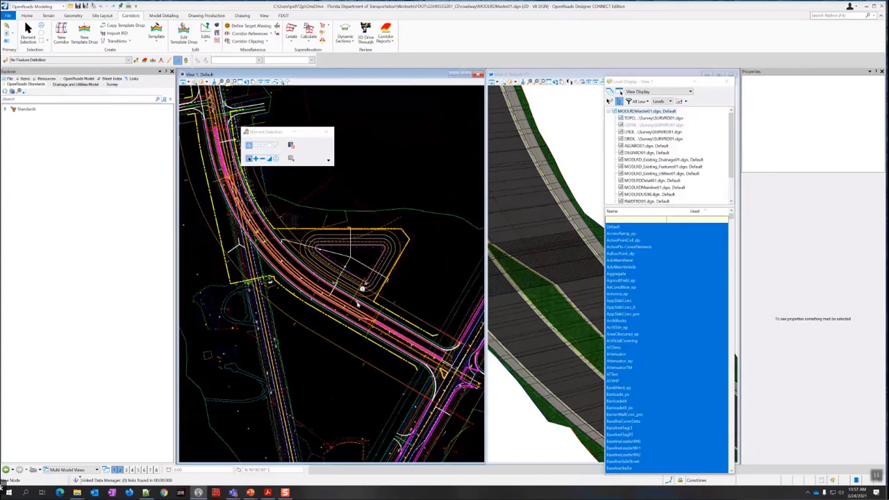
{"action": "middle_click_drag", "start_coordinate": [408, 301], "coordinate": [372, 257]}
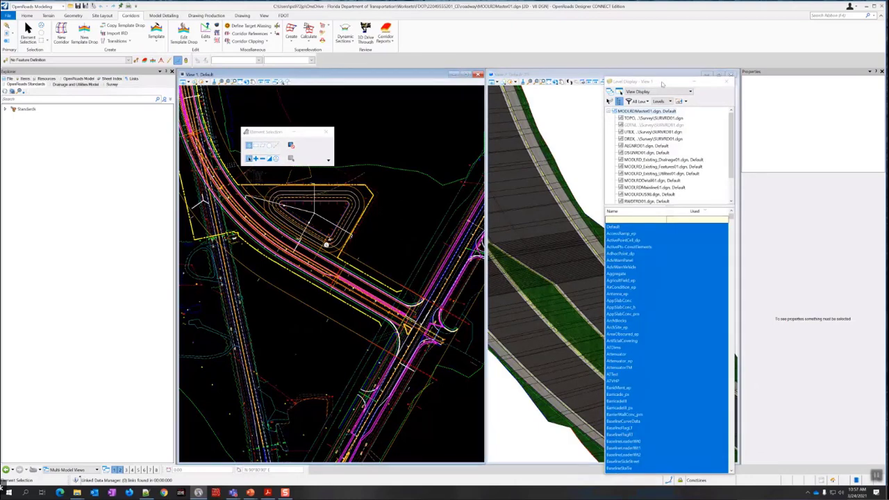
Select the MODLRDDetail61, MODLRDMainline61 and MODLRDUS98 references together for level display control in the 3D view
{"action": "left_click_drag", "start_coordinate": [660, 82], "coordinate": [333, 84]}
{"action": "scroll", "coordinate": [568, 271], "scroll_direction": "down", "scroll_amount": 5}
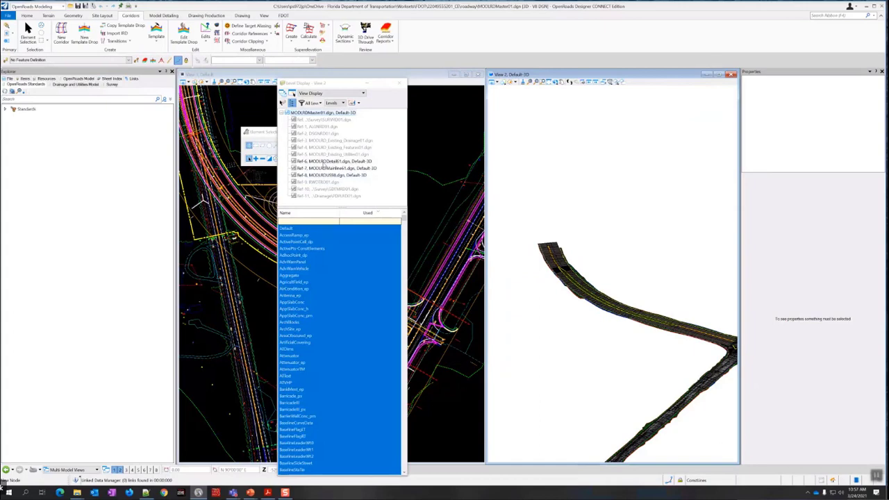
{"action": "left_click", "coordinate": [324, 168]}
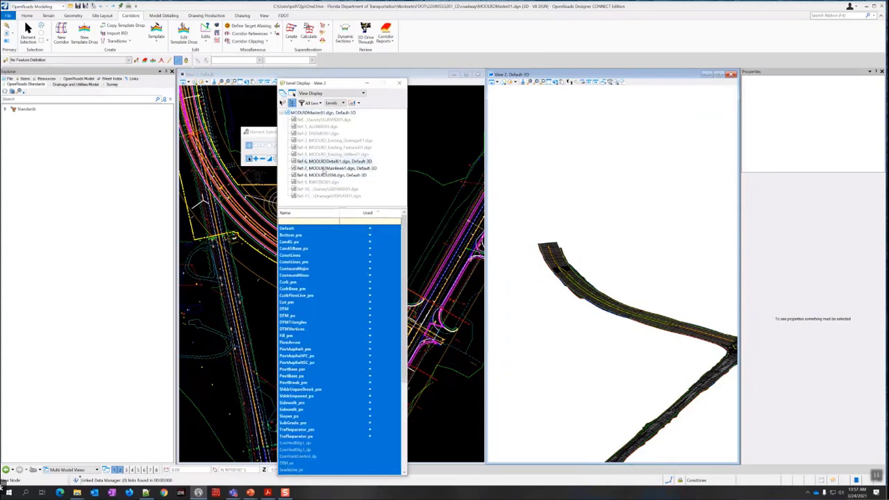
{"action": "left_click", "coordinate": [322, 176], "text": "ctrl"}
{"action": "left_click", "coordinate": [328, 162], "text": "ctrl"}
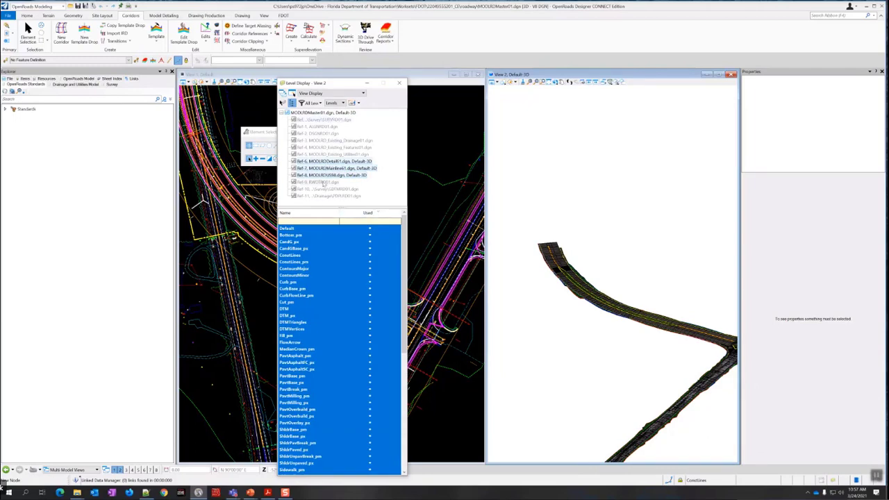
{"action": "scroll", "coordinate": [613, 338], "scroll_direction": "down", "scroll_amount": 1}
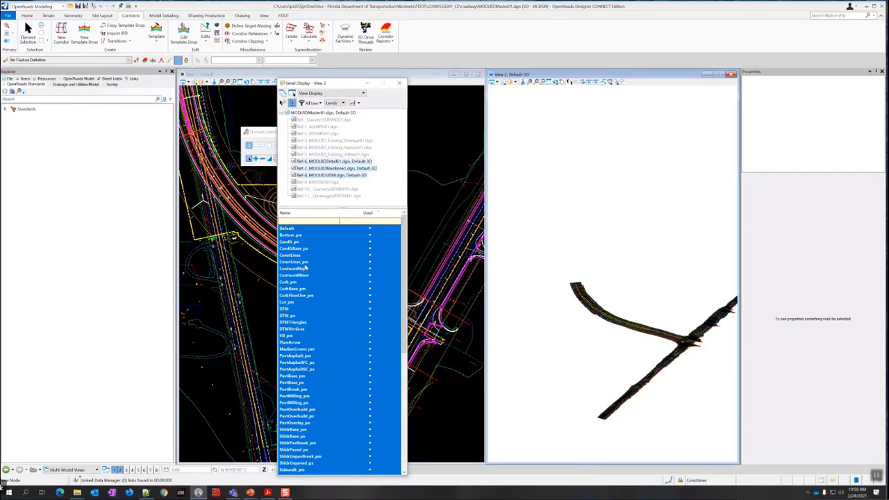
Turn off the Default, CandG_px, CandGBase_px and DTM_px levels for the selected references in the 3D view
{"action": "left_click", "coordinate": [285, 229]}
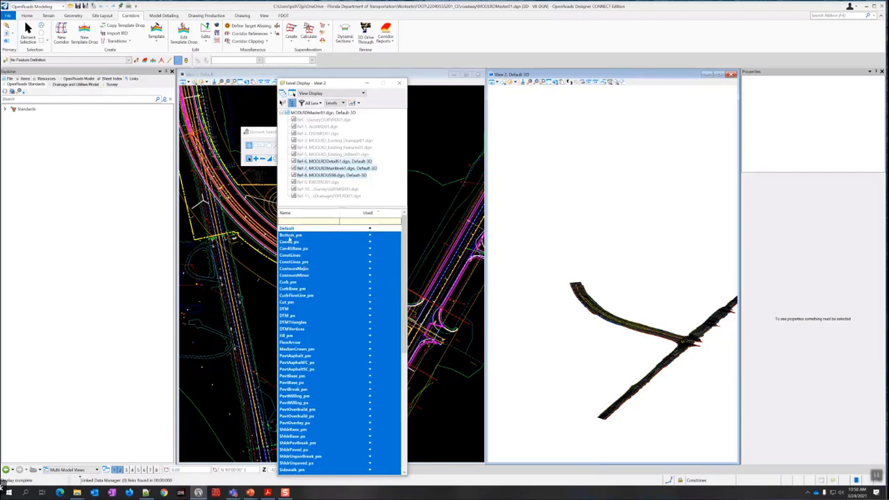
{"action": "left_click", "coordinate": [289, 241]}
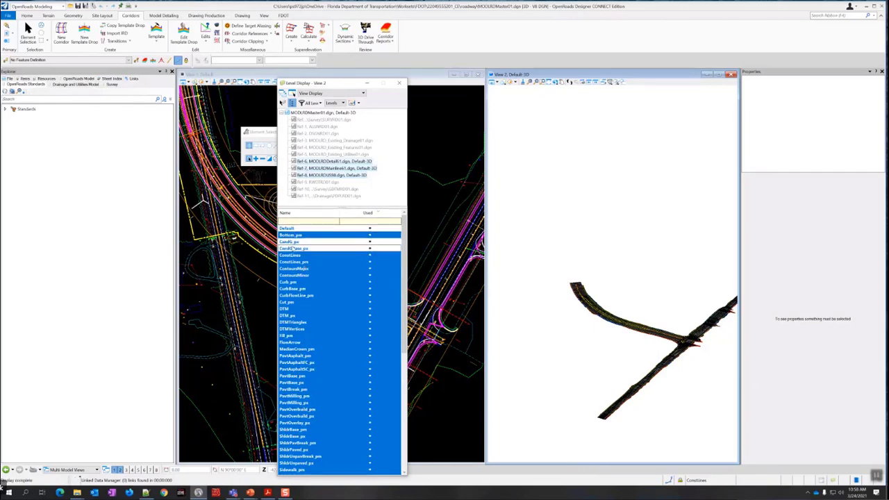
{"action": "left_click", "coordinate": [289, 316]}
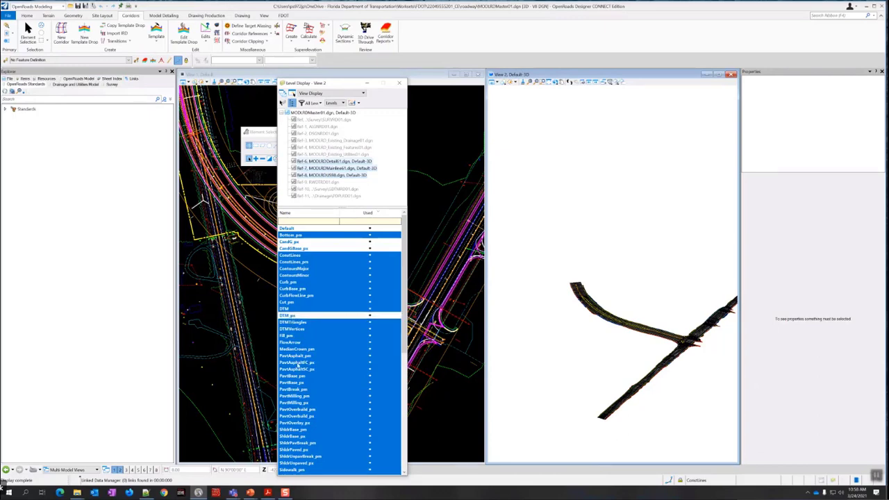
Turn off the PavtAsphaltFC_px, PavtAsphaltSC_px, PavtBase_px, PavtMilling_px, PavtOverbuild_px and PavtOverlay_px levels in the 3D view
{"action": "left_click", "coordinate": [297, 362]}
{"action": "left_click", "coordinate": [297, 369]}
{"action": "left_click", "coordinate": [295, 382]}
{"action": "left_click", "coordinate": [296, 402]}
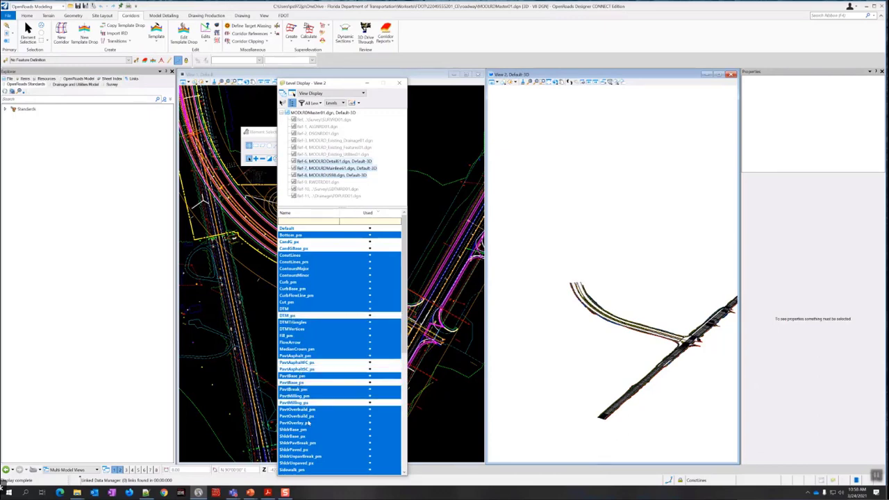
{"action": "left_click", "coordinate": [305, 415]}
{"action": "left_click", "coordinate": [308, 422]}
Turn off the ShldrBase_px, ShldrPaved_px, ShldrUnpaved_px, Sidewalk_px, Slopes_px, TrafSeparator_px and XSMisc_px levels in the 3D view
{"action": "left_click", "coordinate": [312, 435]}
{"action": "scroll", "coordinate": [317, 429], "scroll_direction": "down", "scroll_amount": 1}
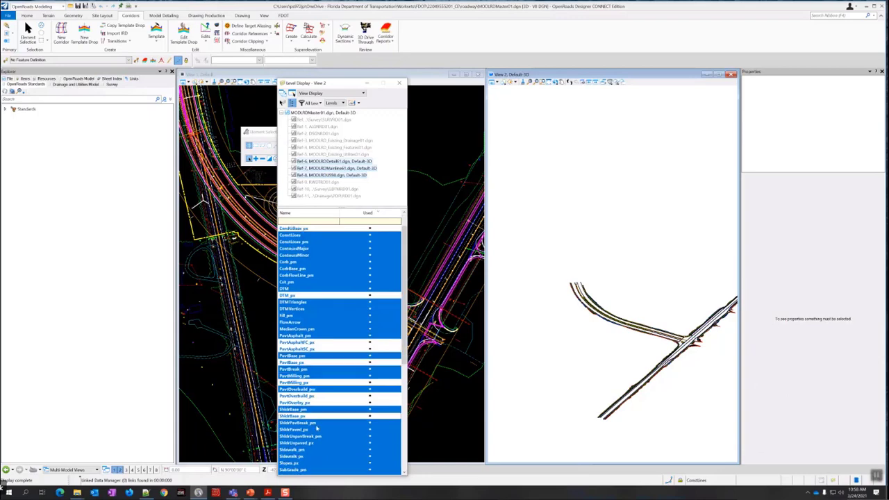
{"action": "scroll", "coordinate": [317, 428], "scroll_direction": "down", "scroll_amount": 2}
{"action": "left_click", "coordinate": [305, 389]}
{"action": "left_click", "coordinate": [302, 402]}
{"action": "left_click", "coordinate": [299, 416]}
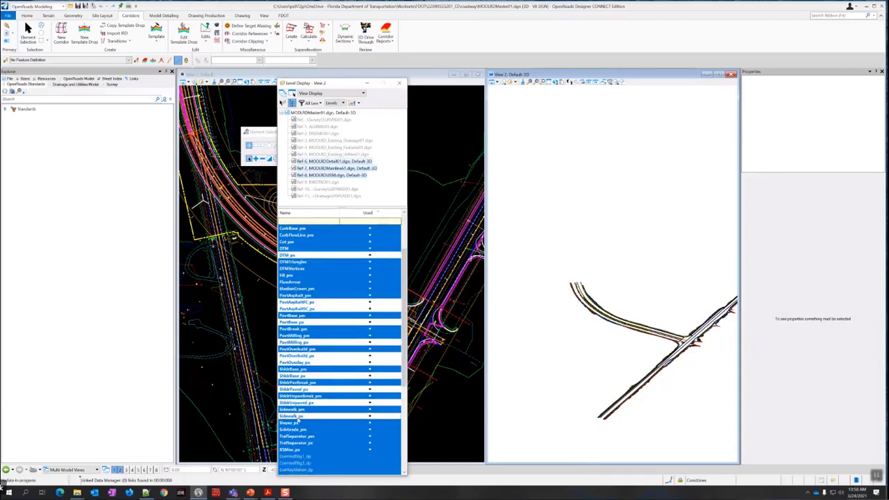
{"action": "left_click", "coordinate": [302, 423]}
{"action": "left_click", "coordinate": [298, 443]}
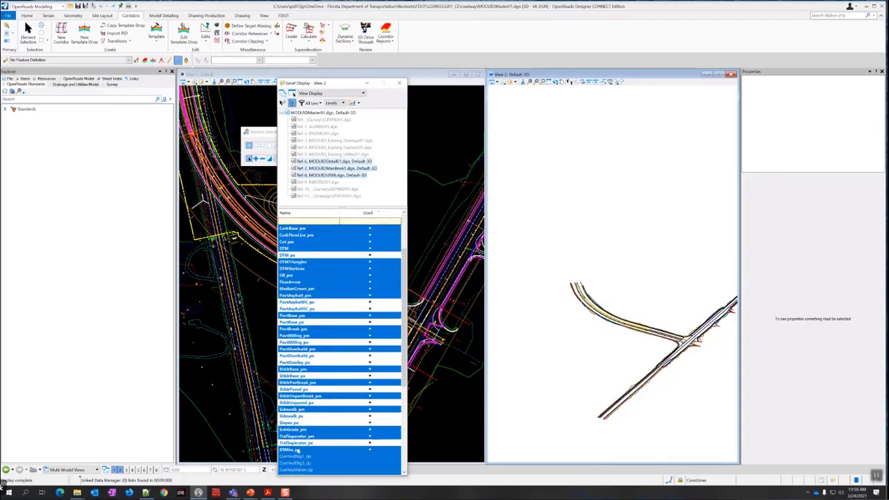
{"action": "left_click", "coordinate": [298, 450]}
Turn off the TrafSeparator_pm, Sidewalk_pm, ShldrPavBreak_pm and ShldrBase_pm levels of the selected references in the 3D view
{"action": "scroll", "coordinate": [297, 450], "scroll_direction": "down", "scroll_amount": 1}
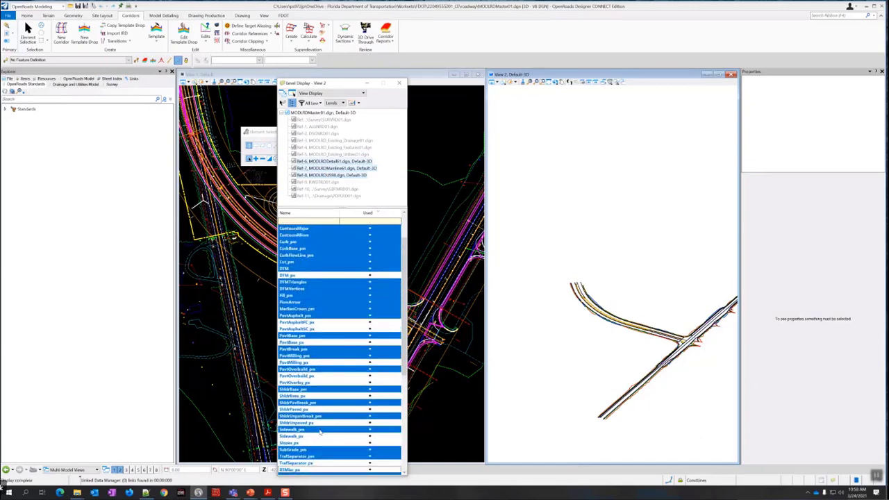
{"action": "left_click", "coordinate": [300, 416]}
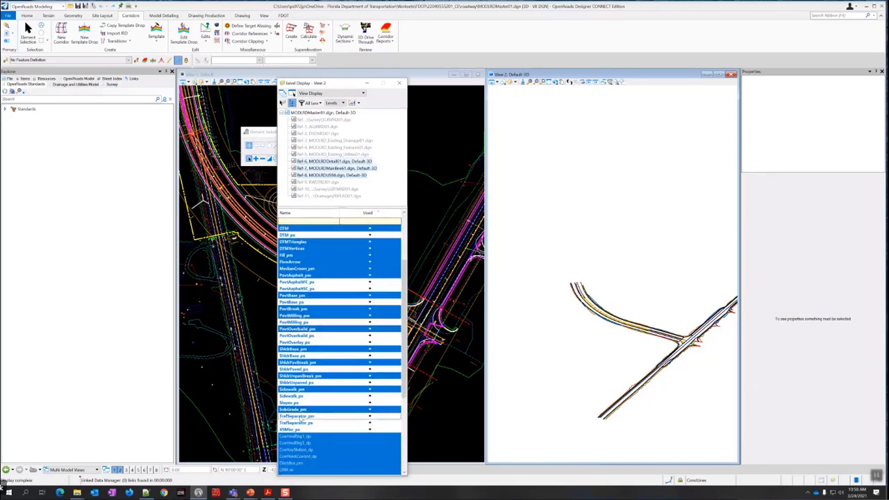
{"action": "left_click", "coordinate": [301, 389]}
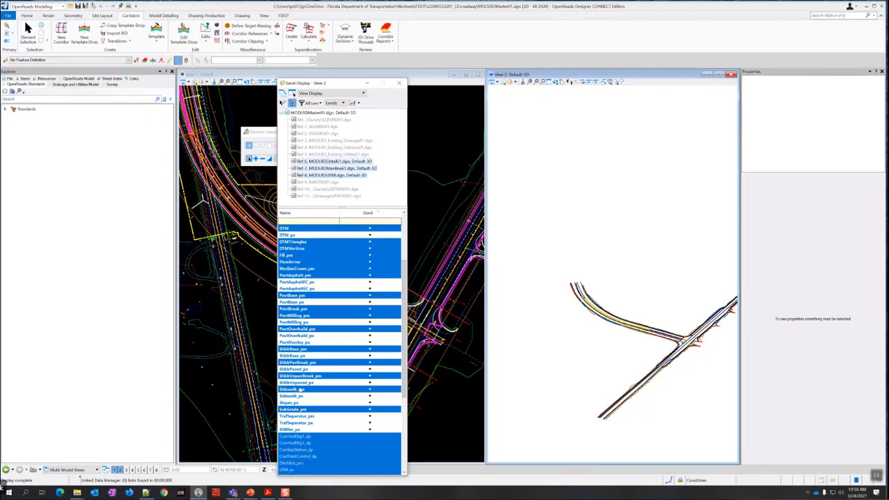
{"action": "left_click", "coordinate": [301, 389]}
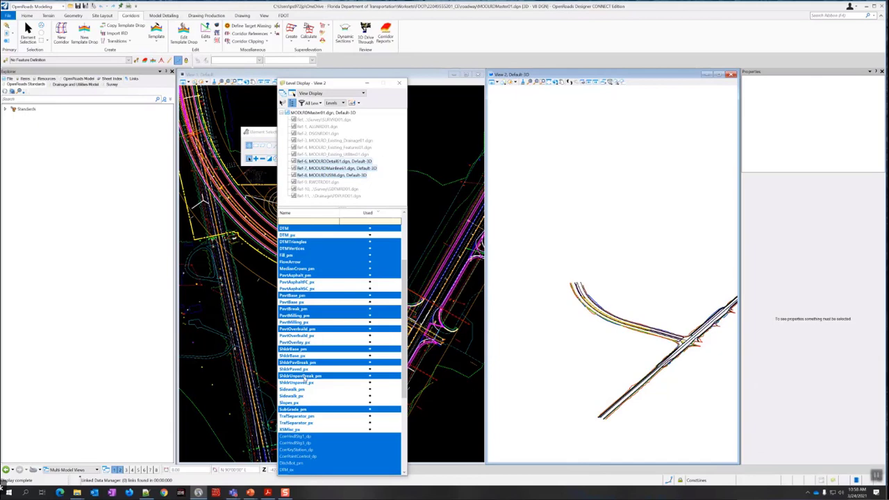
{"action": "scroll", "coordinate": [304, 379], "scroll_direction": "up", "scroll_amount": 1}
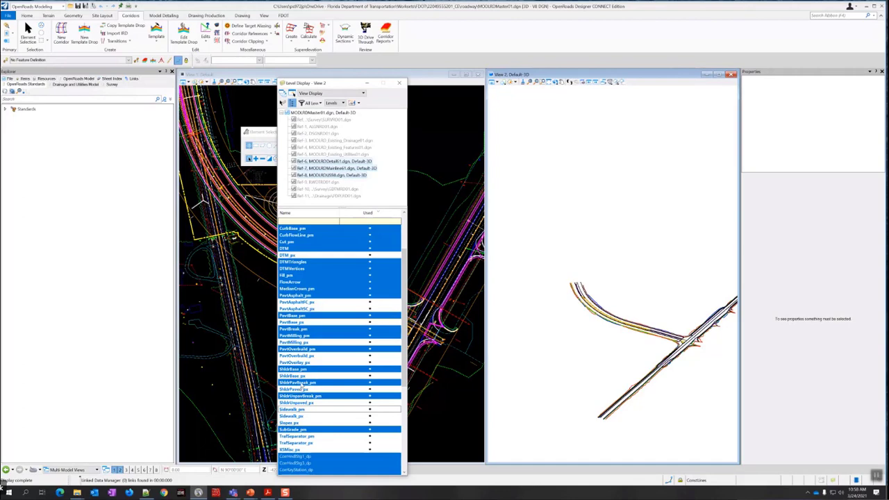
{"action": "left_click", "coordinate": [301, 383]}
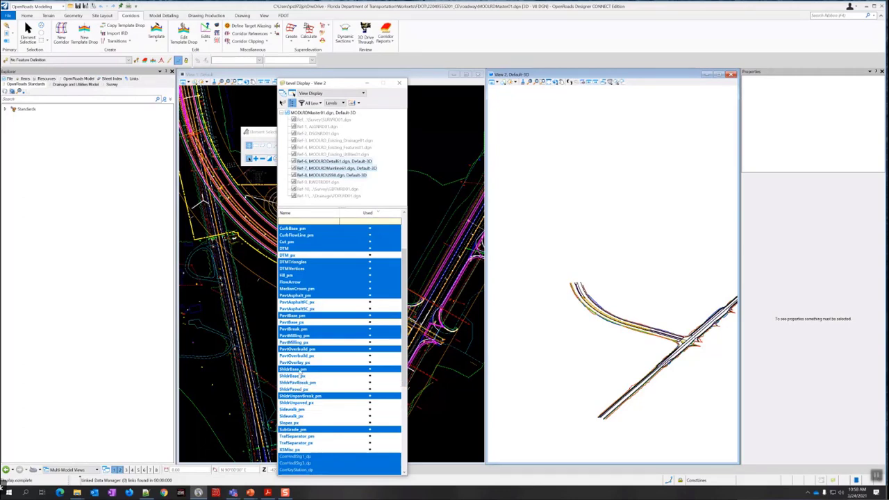
{"action": "left_click", "coordinate": [300, 372]}
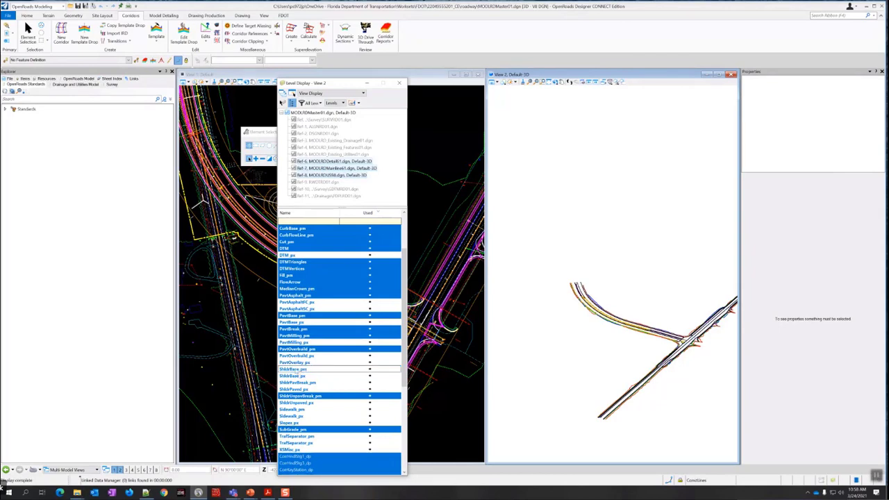
Turn off the PavtOverbuild_pm, PavtMilling_pm, PavtBreak_pm, PavtBase_pm and PavtAsphalt_pm levels in the 3D view
{"action": "scroll", "coordinate": [312, 370], "scroll_direction": "up", "scroll_amount": 1}
{"action": "scroll", "coordinate": [309, 370], "scroll_direction": "up", "scroll_amount": 1}
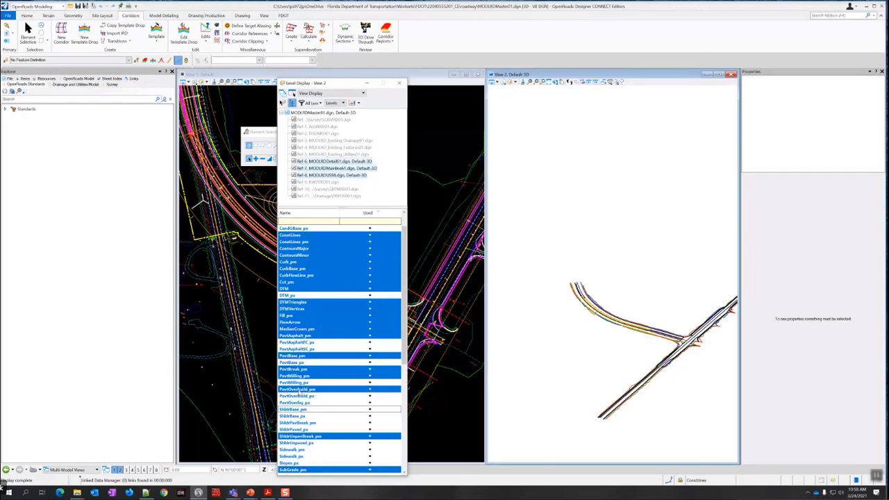
{"action": "left_click", "coordinate": [300, 390]}
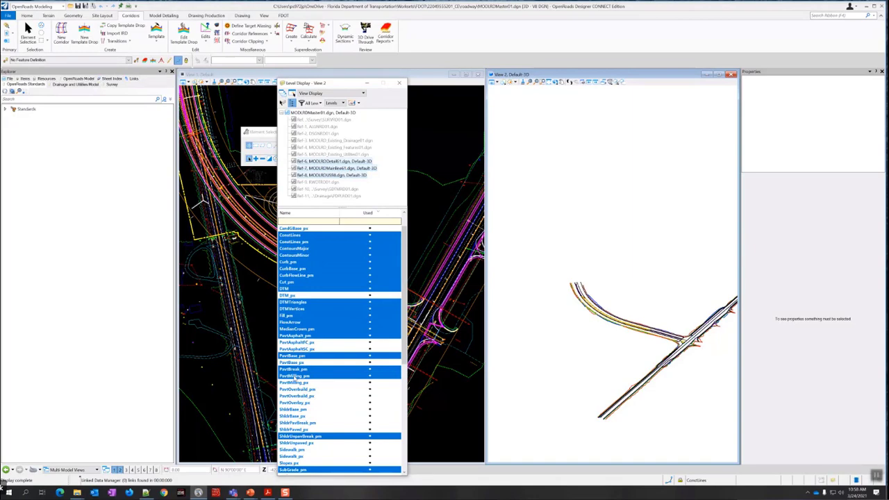
{"action": "left_click", "coordinate": [295, 376]}
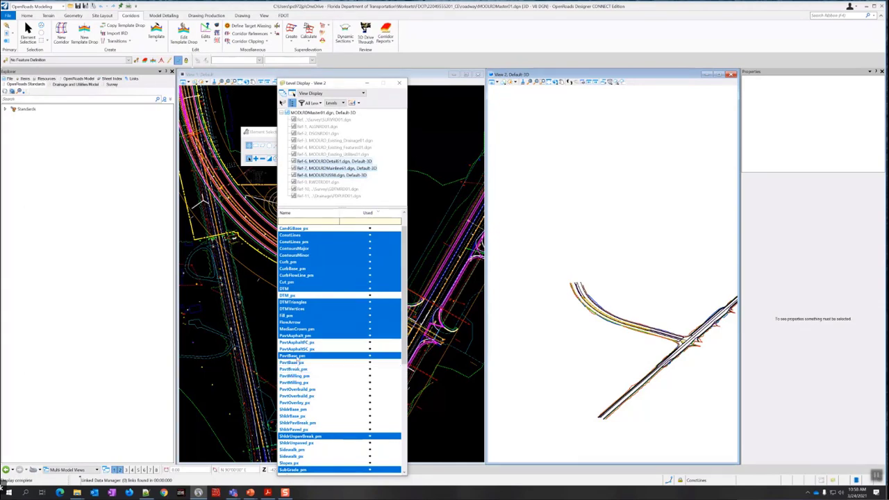
{"action": "left_click", "coordinate": [299, 369]}
{"action": "left_click", "coordinate": [297, 356]}
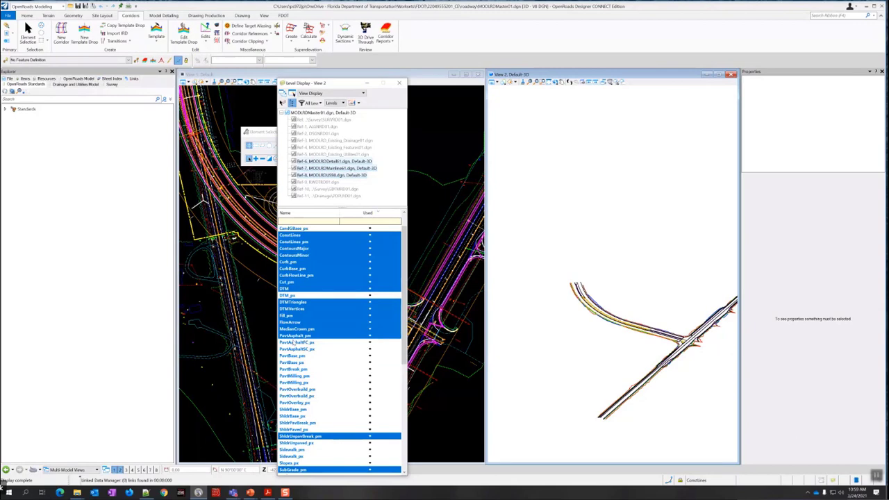
{"action": "scroll", "coordinate": [295, 347], "scroll_direction": "up", "scroll_amount": 1}
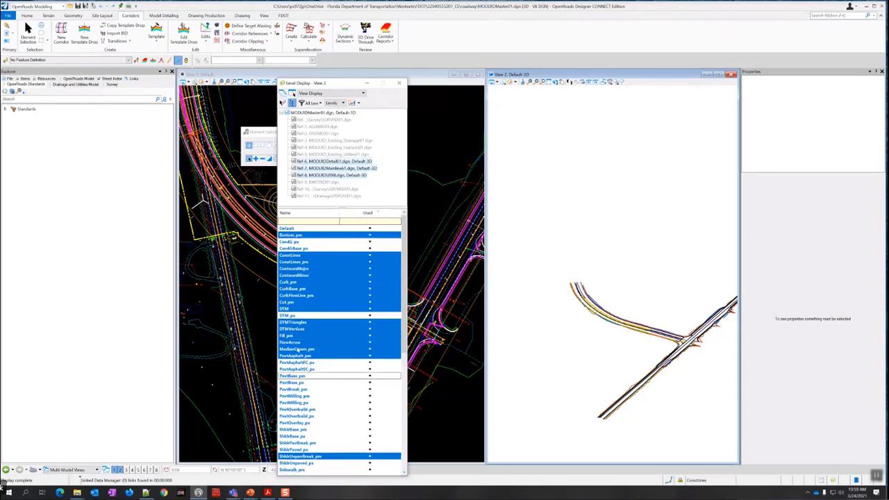
{"action": "left_click", "coordinate": [302, 355]}
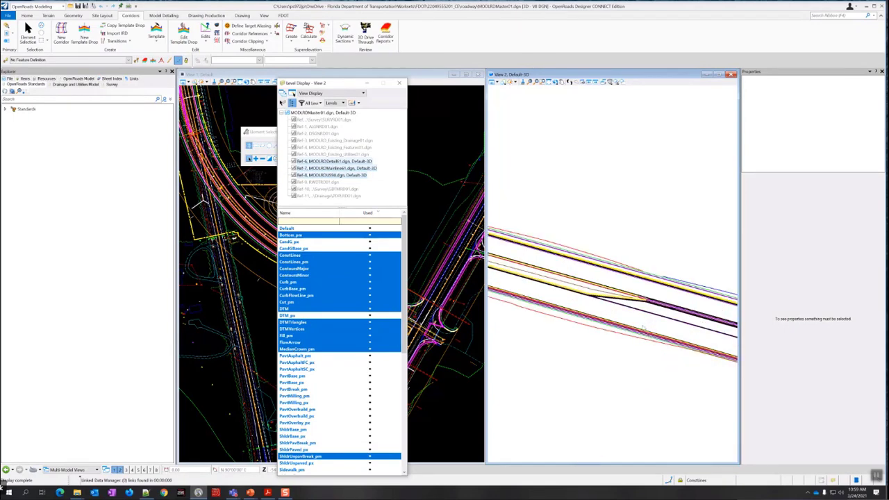
Turn off the FlowArrow, DTMVertices, DTMTriangles, DTM, CurbFlowLine_pm, CurbBase_pm and Curb_pm levels in the 3D view
{"action": "scroll", "coordinate": [646, 330], "scroll_direction": "up", "scroll_amount": 3}
{"action": "scroll", "coordinate": [594, 287], "scroll_direction": "up", "scroll_amount": 2}
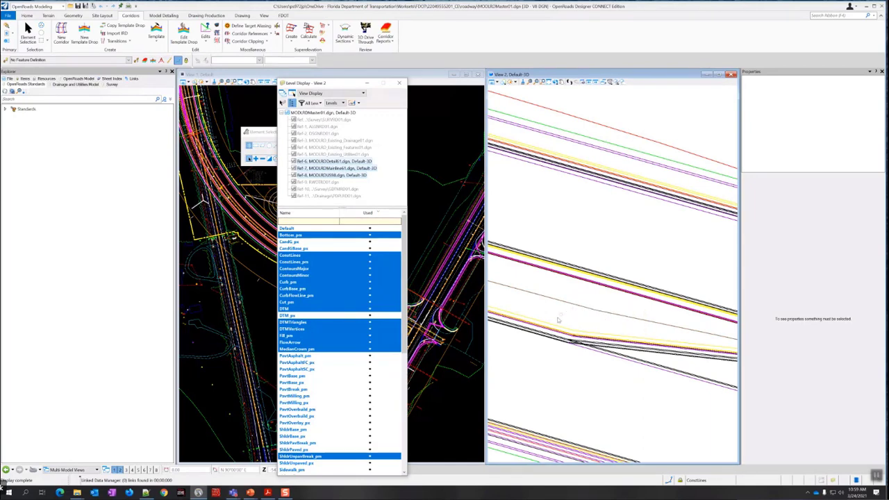
{"action": "left_click", "coordinate": [290, 342]}
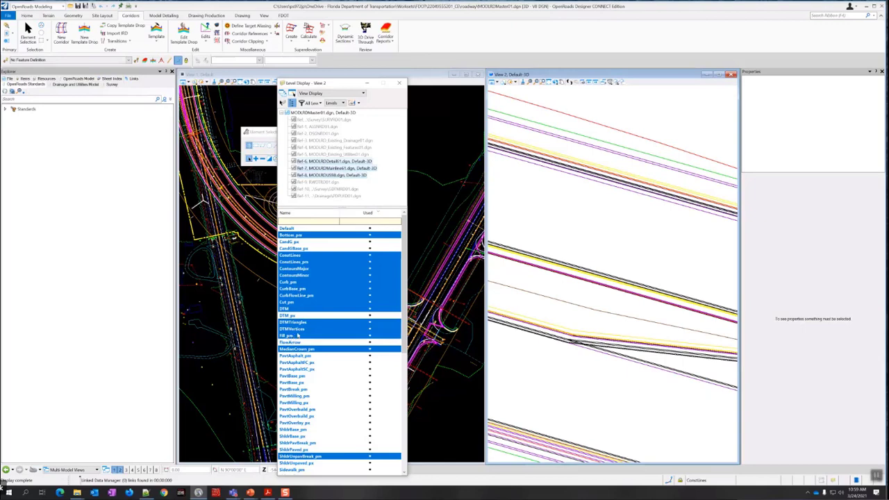
{"action": "left_click", "coordinate": [292, 329]}
{"action": "left_click", "coordinate": [292, 322]}
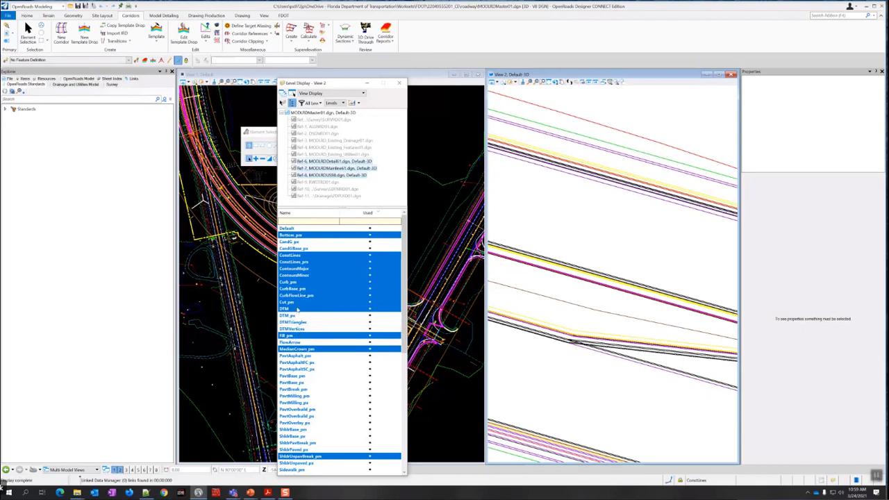
{"action": "left_click", "coordinate": [293, 308]}
{"action": "left_click", "coordinate": [297, 295]}
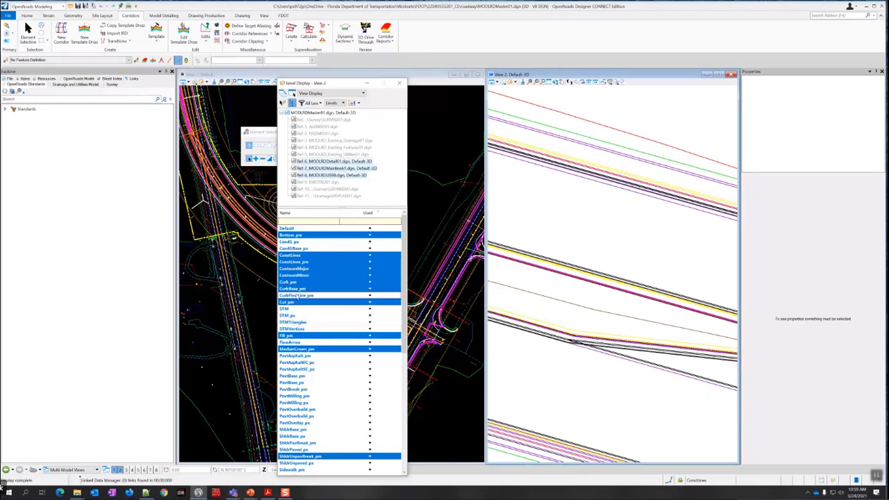
{"action": "left_click", "coordinate": [292, 289]}
{"action": "left_click", "coordinate": [287, 282]}
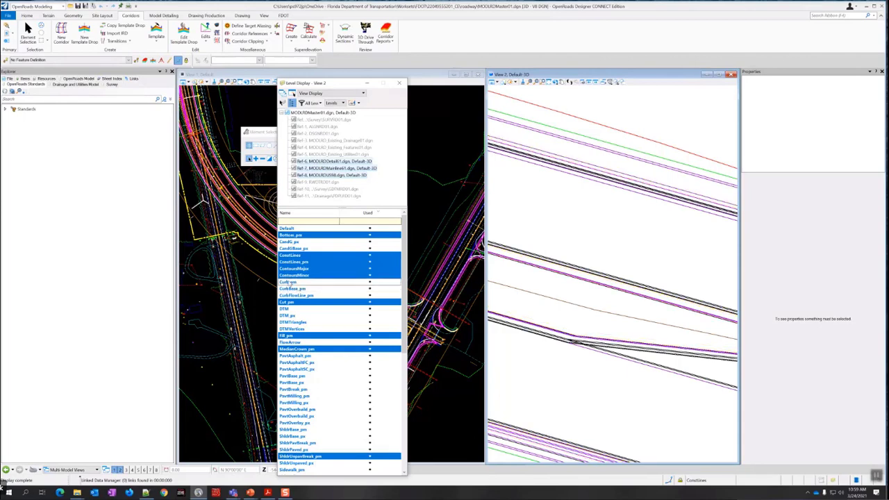
Turn off the ContoursMinor, ContoursMajor, ConstLines_pm and ConstLines levels in the 3D view
{"action": "left_click", "coordinate": [299, 275]}
{"action": "left_click", "coordinate": [300, 268]}
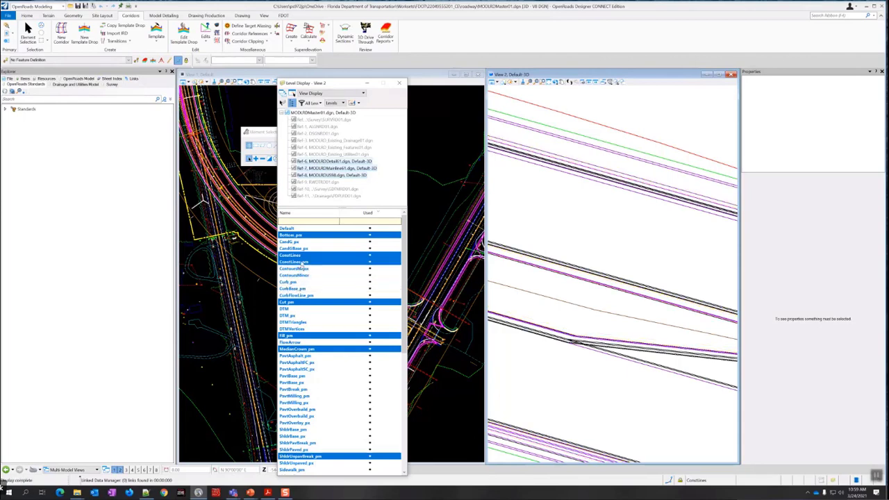
{"action": "left_click", "coordinate": [300, 262]}
{"action": "left_click", "coordinate": [300, 255]}
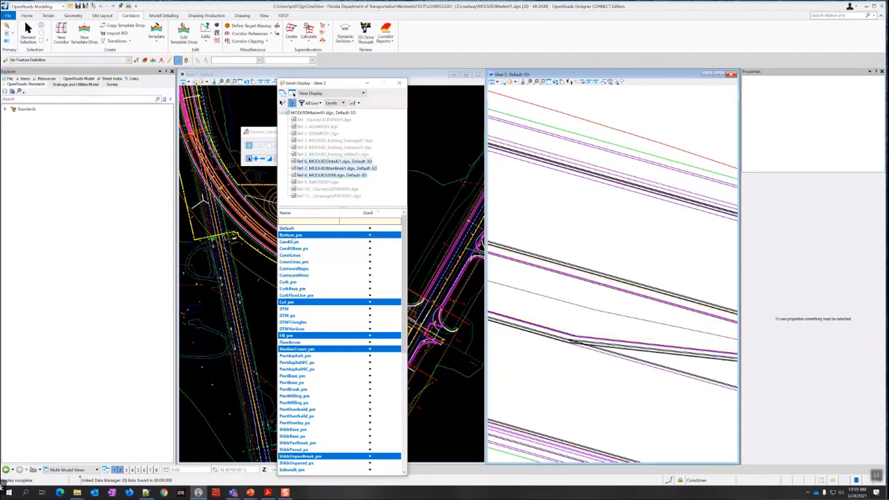
Toggle the Bottom_pm level's display to compare its lines in the 3D view, leaving the level turned off
{"action": "left_click", "coordinate": [295, 236]}
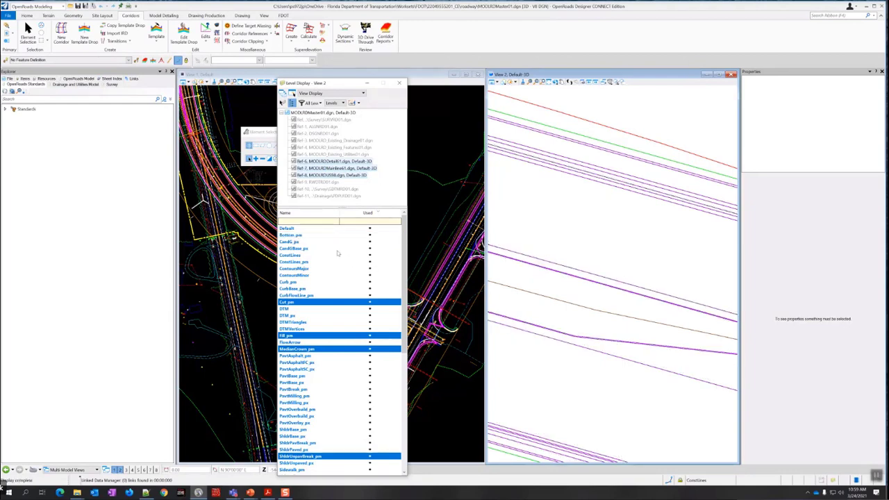
{"action": "left_click", "coordinate": [290, 238]}
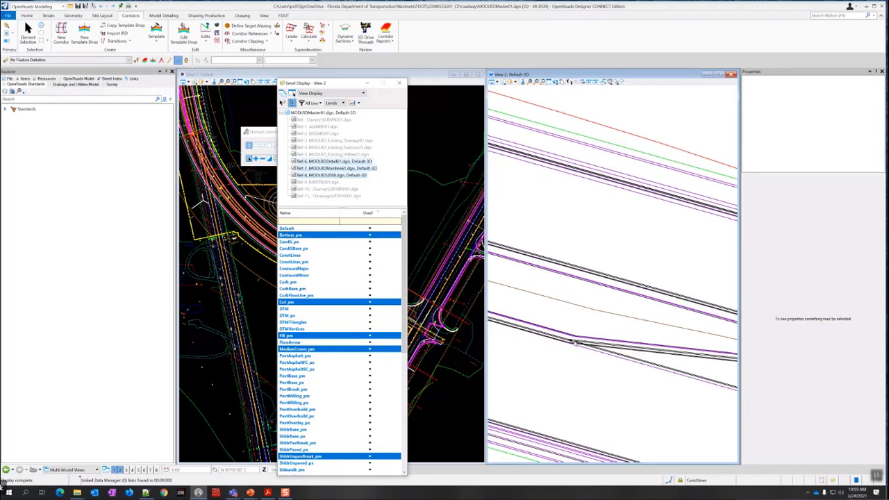
{"action": "scroll", "coordinate": [573, 343], "scroll_direction": "up", "scroll_amount": 2}
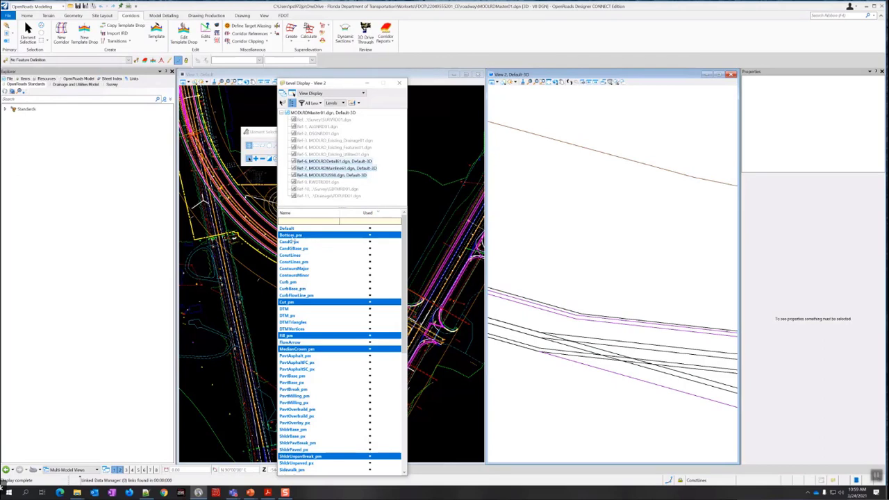
{"action": "left_click", "coordinate": [302, 236]}
Set the 3D view to the top orientation at the intersection where the corridor lines meet
{"action": "scroll", "coordinate": [563, 326], "scroll_direction": "down", "scroll_amount": 3}
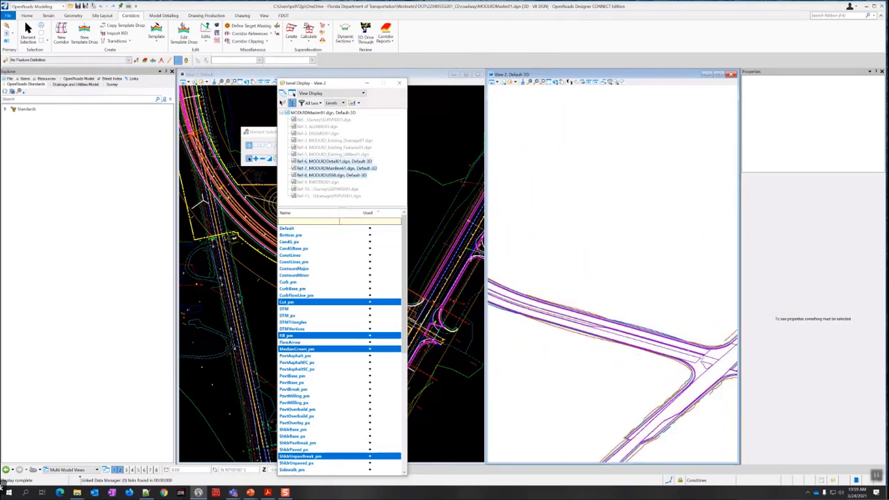
{"action": "scroll", "coordinate": [645, 355], "scroll_direction": "up", "scroll_amount": 2}
{"action": "scroll", "coordinate": [667, 347], "scroll_direction": "up", "scroll_amount": 2}
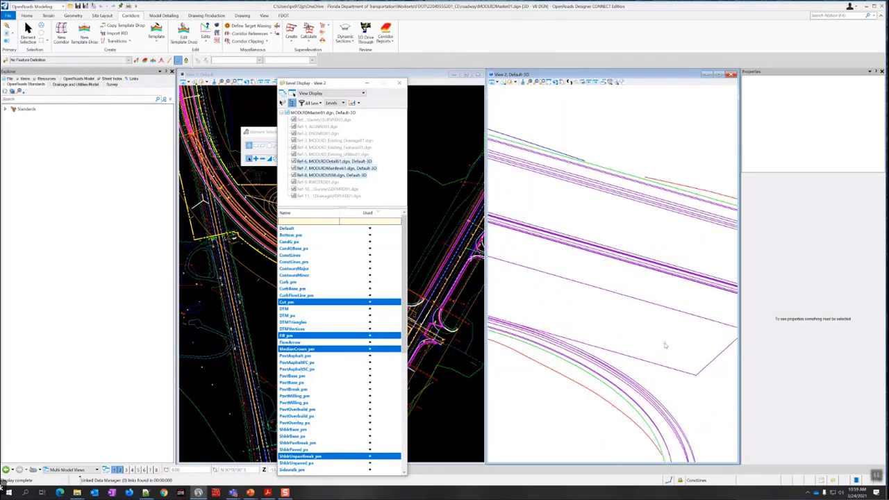
{"action": "scroll", "coordinate": [690, 396], "scroll_direction": "up", "scroll_amount": 3}
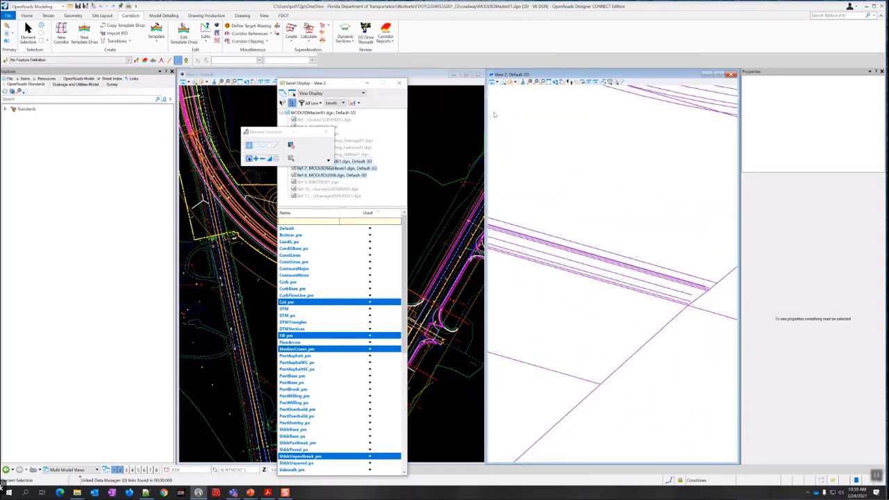
{"action": "left_click", "coordinate": [555, 82]}
{"action": "left_click", "coordinate": [564, 99]}
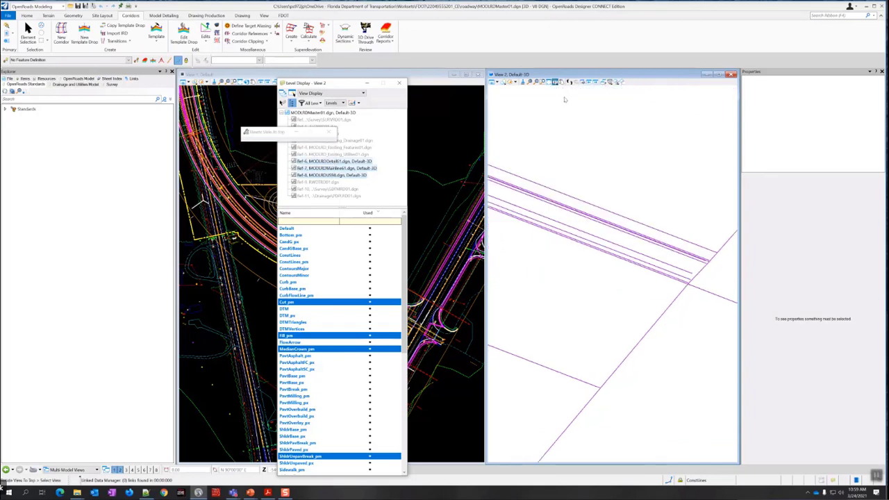
{"action": "middle_click_drag", "start_coordinate": [655, 193], "coordinate": [630, 264]}
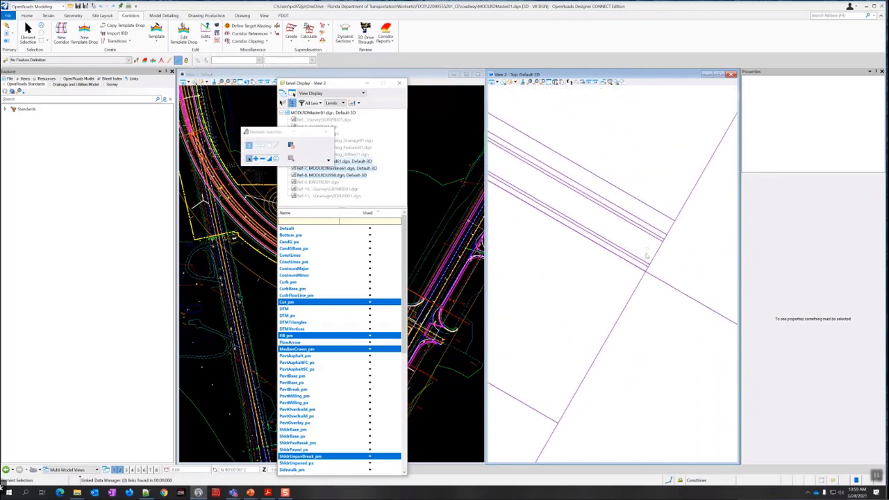
Identify the feature name and level of the overlapping outer subgrade lines where they end at the crossing corridor
{"action": "mouse_move", "coordinate": [640, 271]}
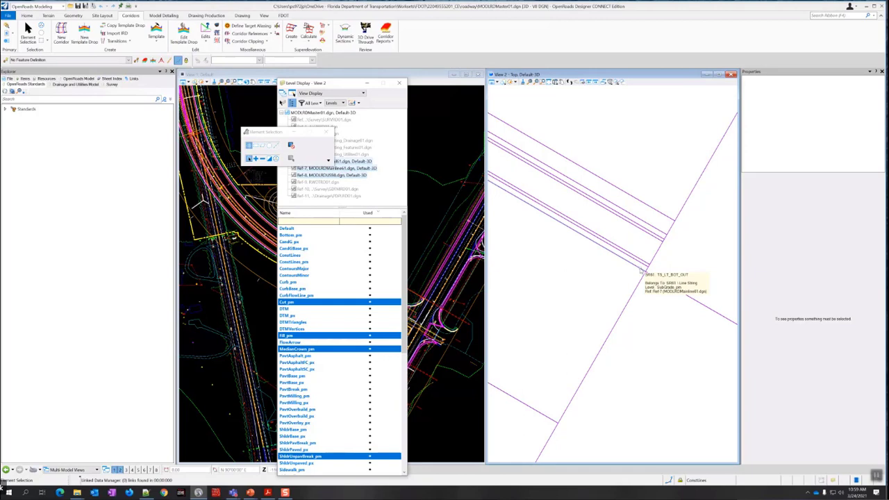
{"action": "scroll", "coordinate": [640, 271], "scroll_direction": "up", "scroll_amount": 3}
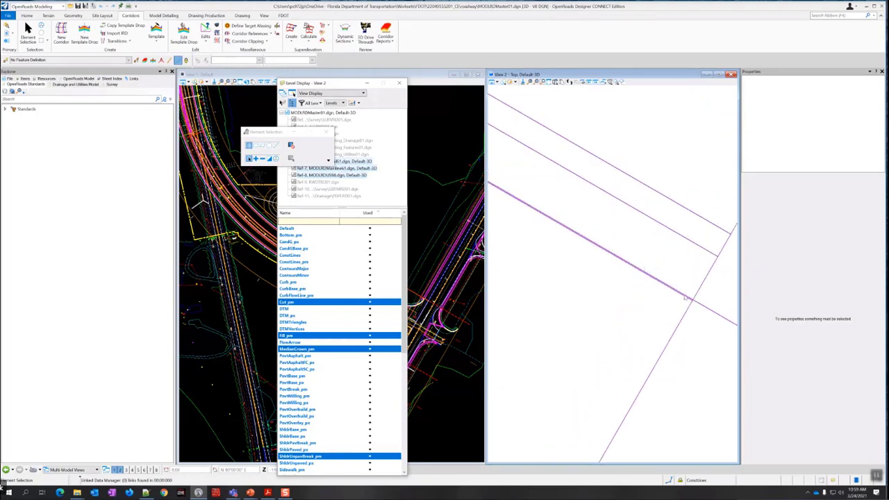
{"action": "scroll", "coordinate": [691, 300], "scroll_direction": "up", "scroll_amount": 1}
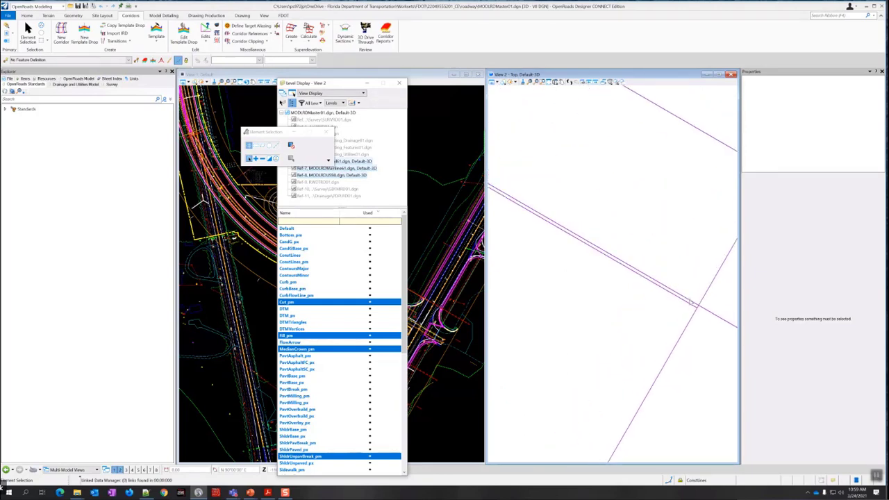
{"action": "mouse_move", "coordinate": [687, 303]}
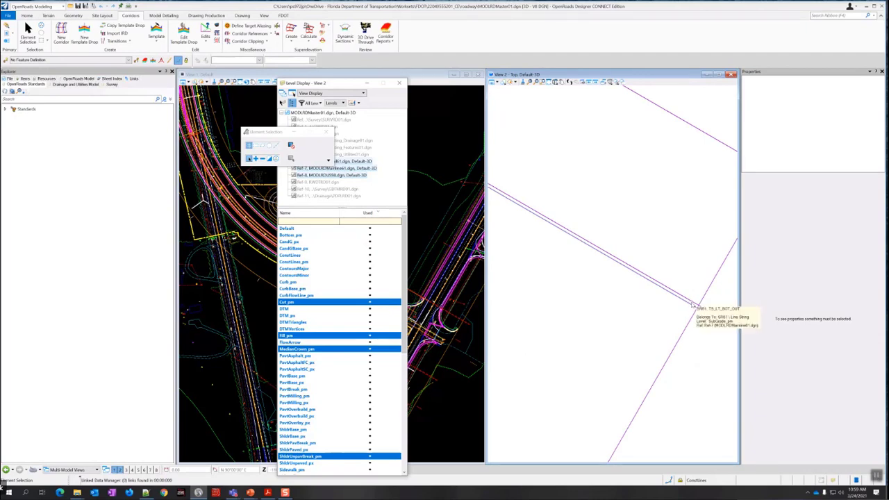
{"action": "scroll", "coordinate": [692, 306], "scroll_direction": "down", "scroll_amount": 2}
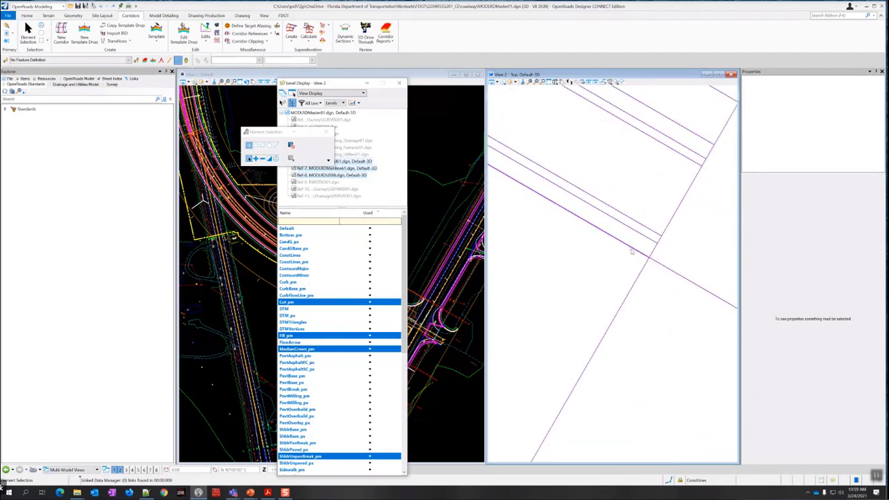
{"action": "mouse_move", "coordinate": [632, 252]}
Rotate the 3D view dynamically out of the top orientation around the corridor intersection
{"action": "left_click", "coordinate": [555, 82]}
{"action": "left_click", "coordinate": [581, 89]}
{"action": "left_click", "coordinate": [612, 272]}
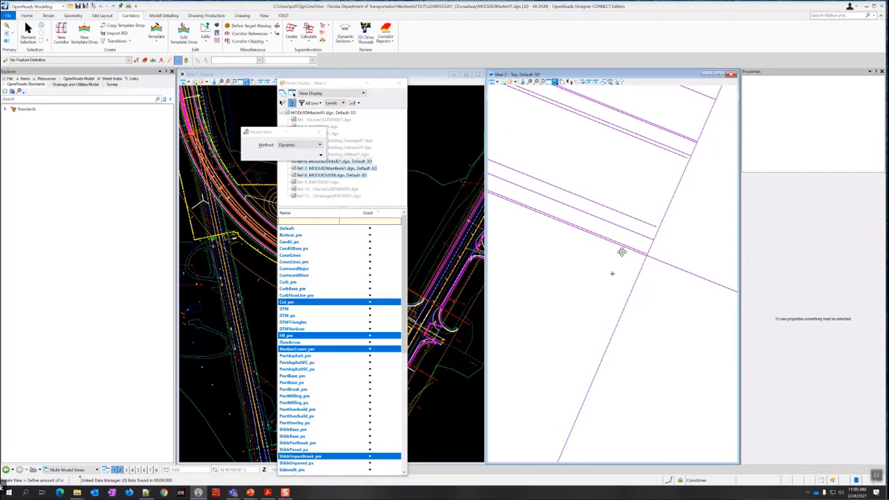
{"action": "left_click", "coordinate": [614, 276]}
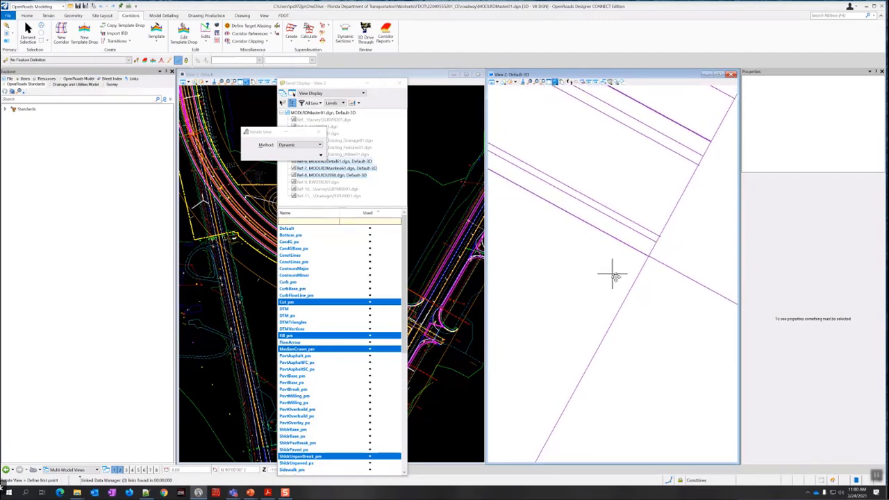
Set the 3D view to the top orientation and identify the feature name and level of the outer line ending at the crossing corridor
{"action": "left_click", "coordinate": [557, 83]}
{"action": "left_click", "coordinate": [565, 97]}
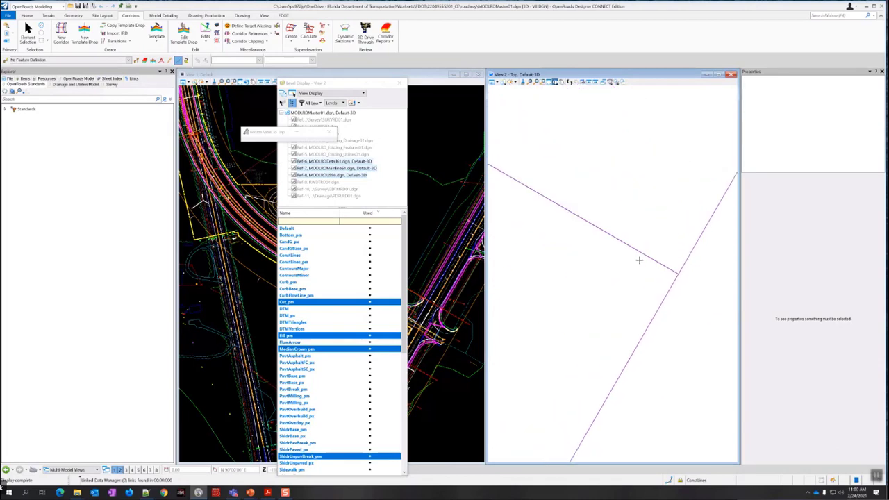
{"action": "scroll", "coordinate": [642, 259], "scroll_direction": "up", "scroll_amount": 5}
{"action": "scroll", "coordinate": [669, 253], "scroll_direction": "down", "scroll_amount": 5}
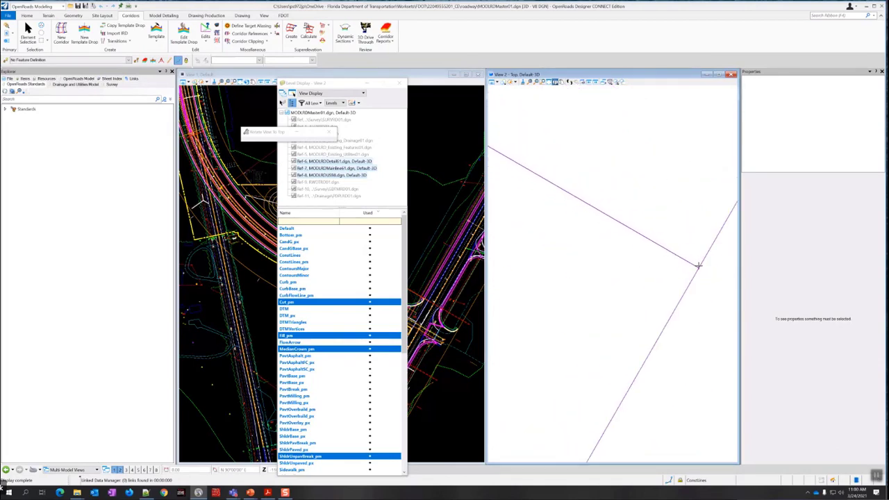
{"action": "middle_click_drag", "start_coordinate": [699, 266], "coordinate": [662, 279]}
{"action": "scroll", "coordinate": [662, 280], "scroll_direction": "up", "scroll_amount": 3}
{"action": "scroll", "coordinate": [651, 297], "scroll_direction": "up", "scroll_amount": 5}
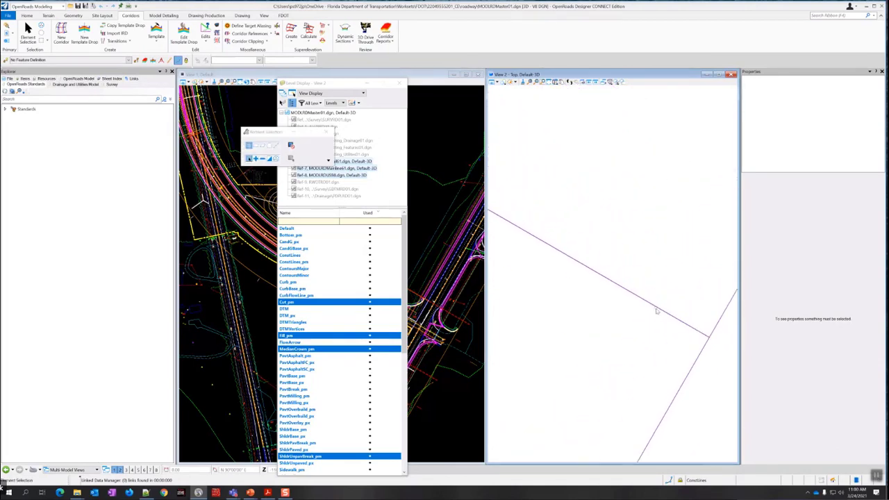
{"action": "mouse_move", "coordinate": [657, 310]}
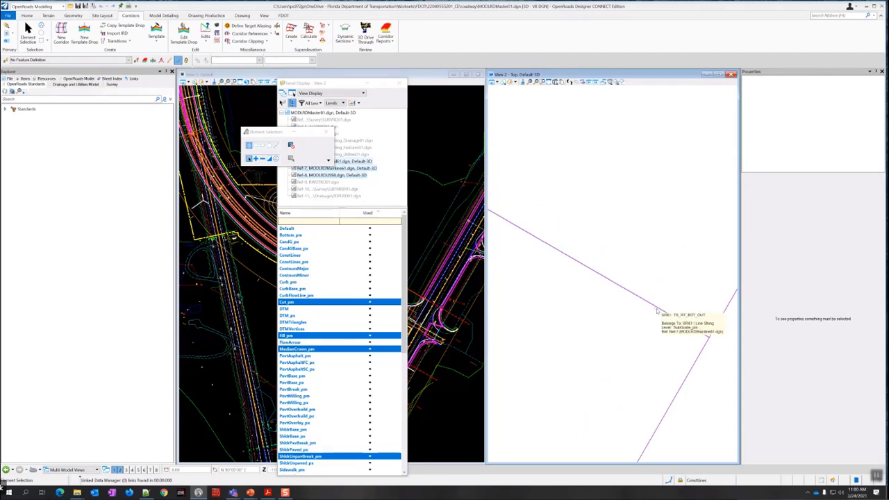
{"action": "scroll", "coordinate": [631, 301], "scroll_direction": "down", "scroll_amount": 3}
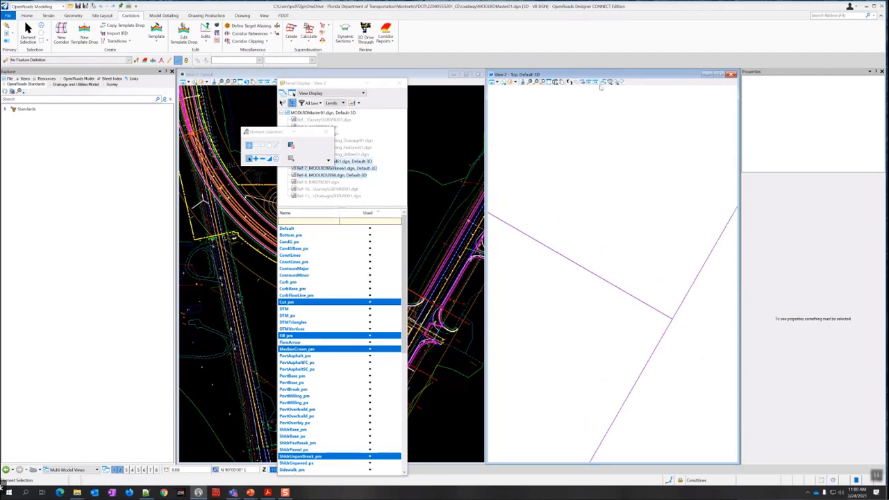
Rotate the 3D view dynamically from several angles to compare the heights of the overlapping subgrade lines where they meet the crossing corridor
{"action": "left_click", "coordinate": [556, 82]}
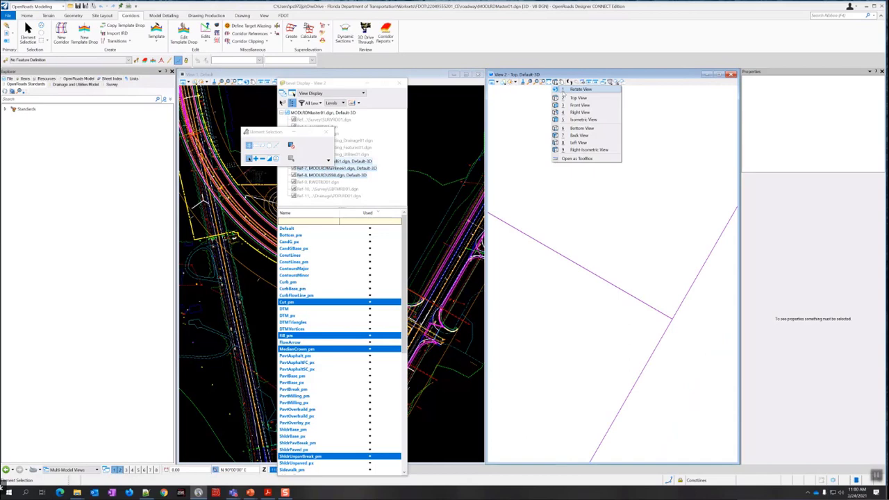
{"action": "left_click", "coordinate": [576, 89]}
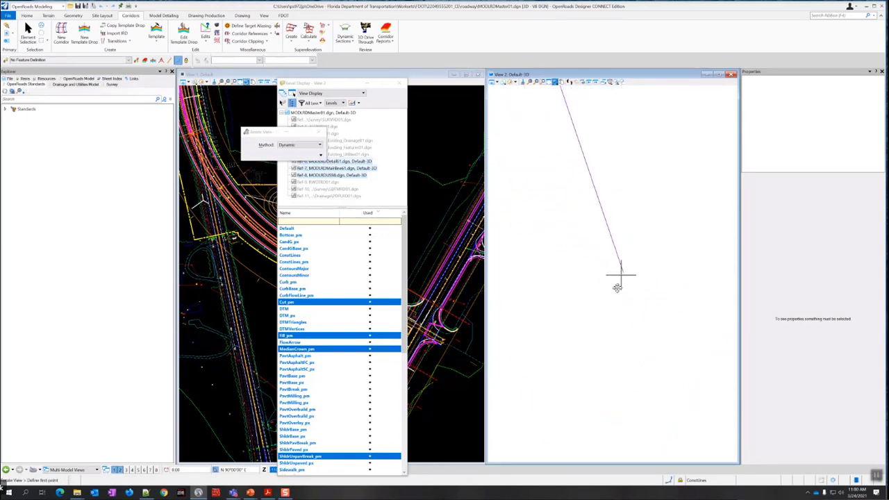
{"action": "left_click", "coordinate": [616, 282]}
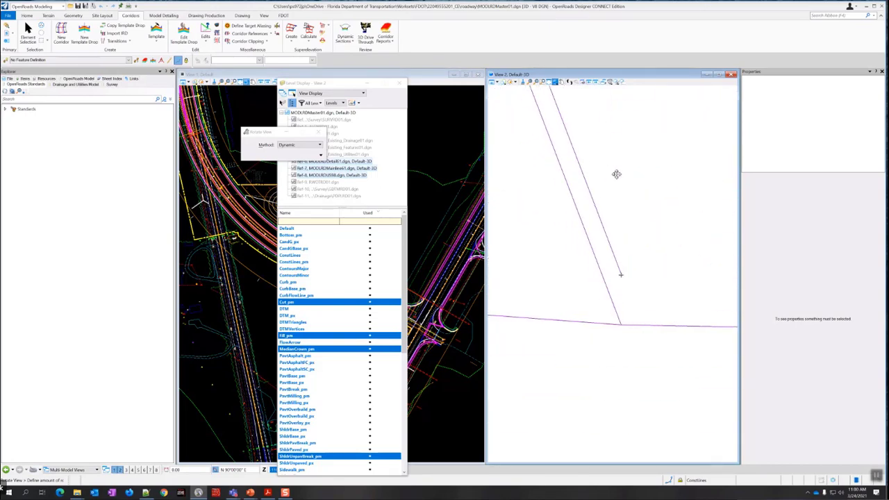
{"action": "left_click", "coordinate": [529, 197]}
{"action": "left_click", "coordinate": [552, 243]}
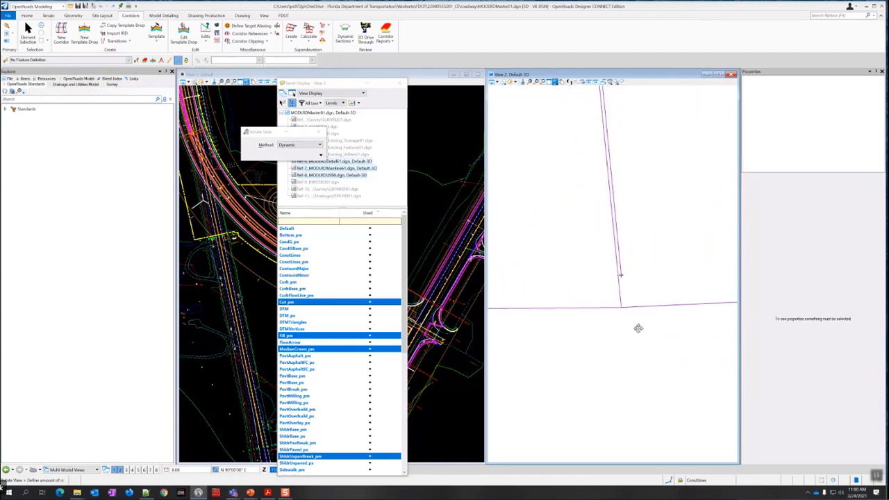
{"action": "left_click", "coordinate": [627, 314]}
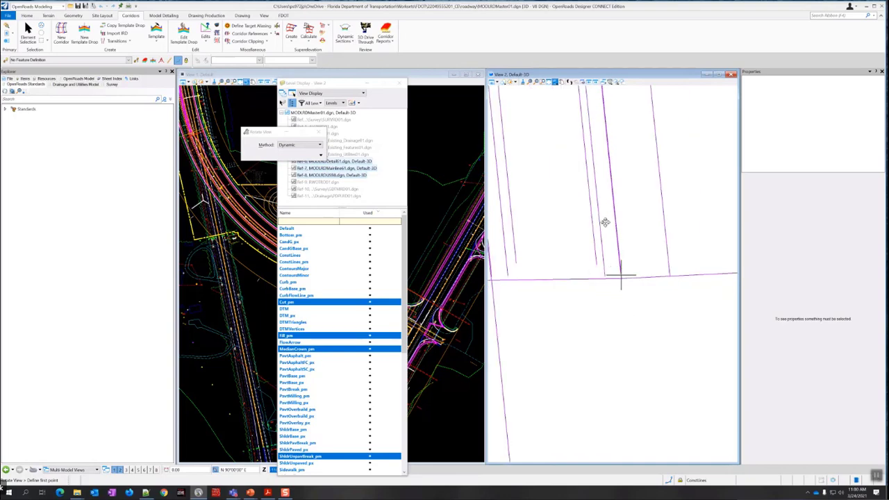
{"action": "left_click", "coordinate": [606, 224]}
{"action": "left_click", "coordinate": [632, 296]}
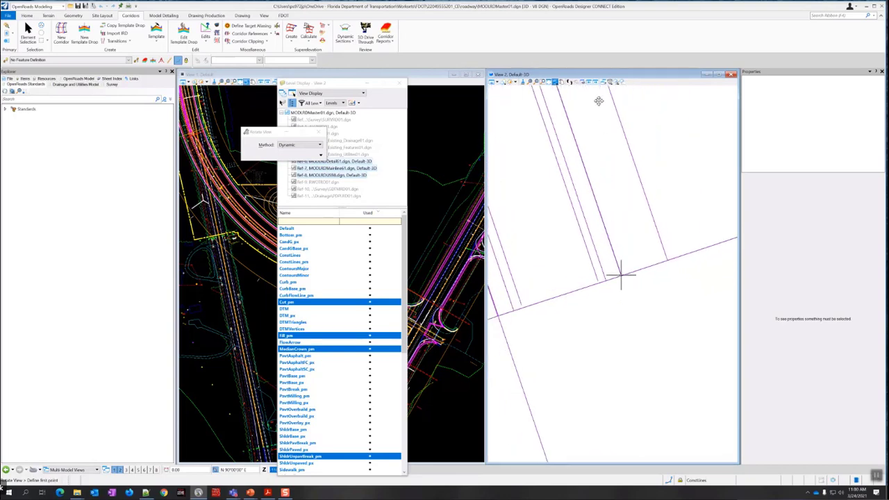
Return the 3D view to the top orientation and examine the subgrade lines along the curved corner of the intersection
{"action": "left_click", "coordinate": [555, 82]}
{"action": "left_click", "coordinate": [578, 98]}
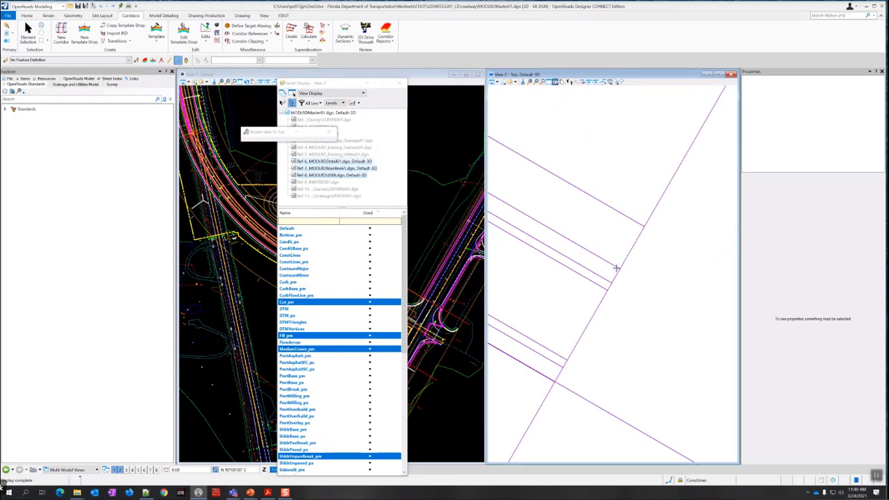
{"action": "scroll", "coordinate": [616, 268], "scroll_direction": "down", "scroll_amount": 5}
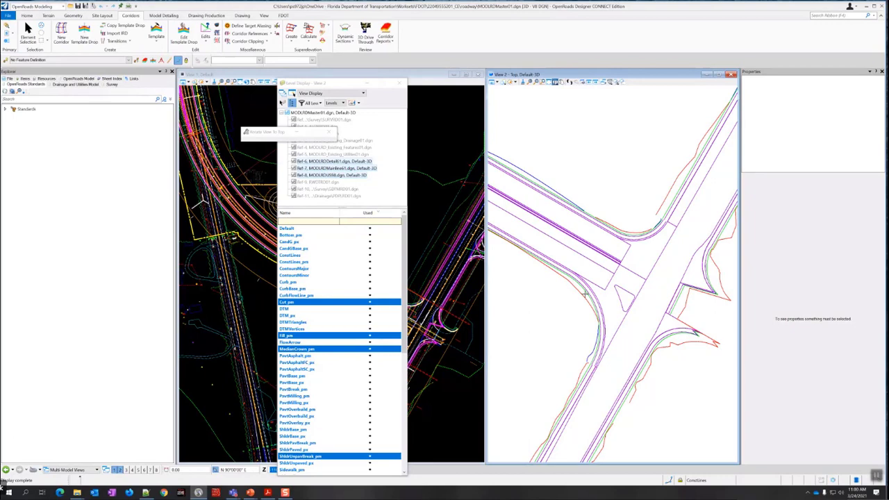
{"action": "scroll", "coordinate": [666, 285], "scroll_direction": "up", "scroll_amount": 3}
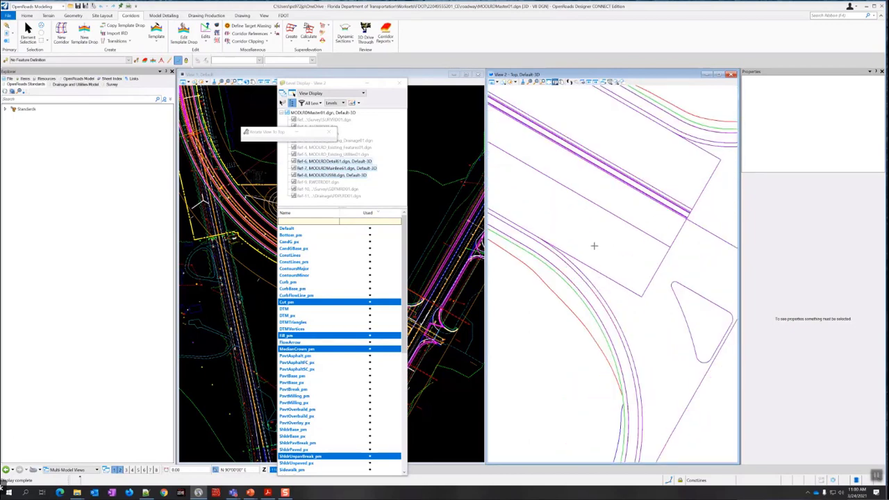
{"action": "scroll", "coordinate": [561, 251], "scroll_direction": "up", "scroll_amount": 4}
{"action": "scroll", "coordinate": [534, 328], "scroll_direction": "up", "scroll_amount": 2}
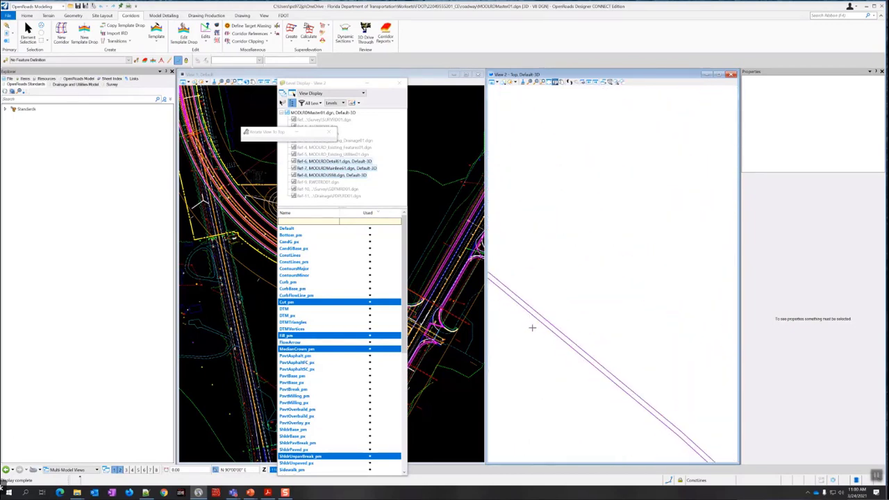
{"action": "scroll", "coordinate": [546, 308], "scroll_direction": "down", "scroll_amount": 3}
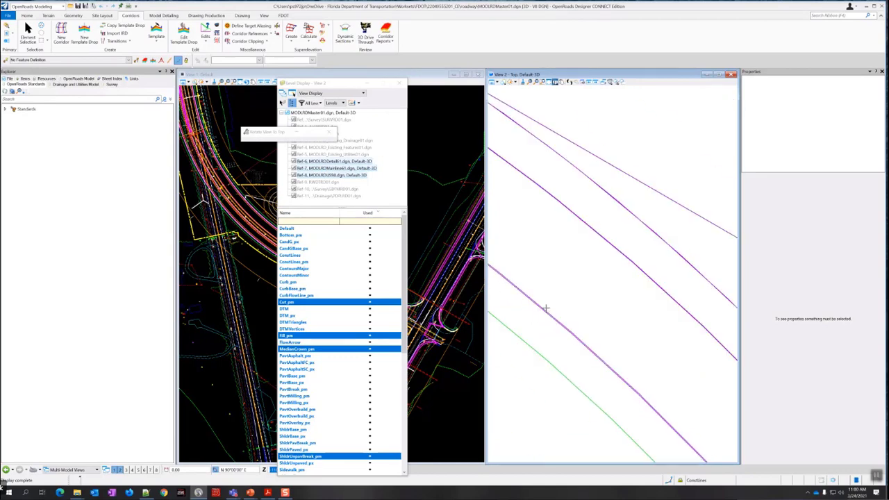
{"action": "scroll", "coordinate": [546, 307], "scroll_direction": "down", "scroll_amount": 3}
Examine where the closely spaced parallel subgrade lines begin and end along the side road at the tapering line
{"action": "middle_click_drag", "start_coordinate": [537, 254], "coordinate": [655, 332]}
{"action": "scroll", "coordinate": [595, 278], "scroll_direction": "up", "scroll_amount": 2}
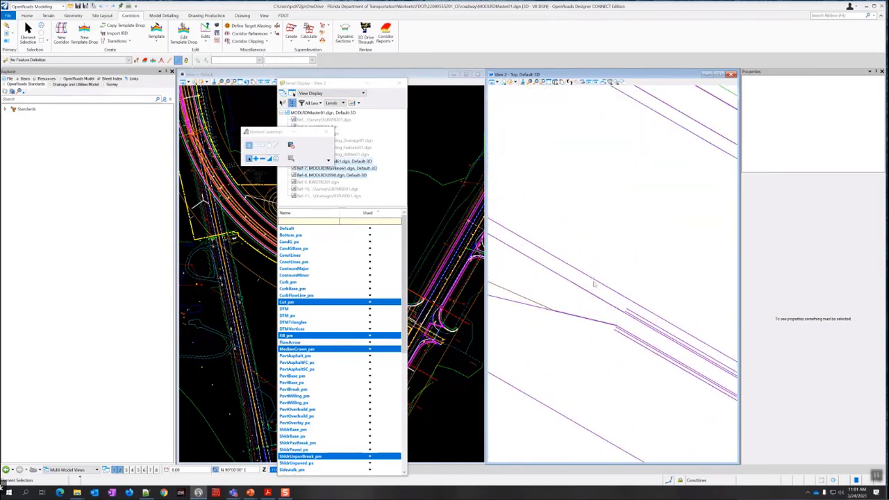
{"action": "scroll", "coordinate": [552, 314], "scroll_direction": "up", "scroll_amount": 2}
{"action": "scroll", "coordinate": [552, 312], "scroll_direction": "up", "scroll_amount": 1}
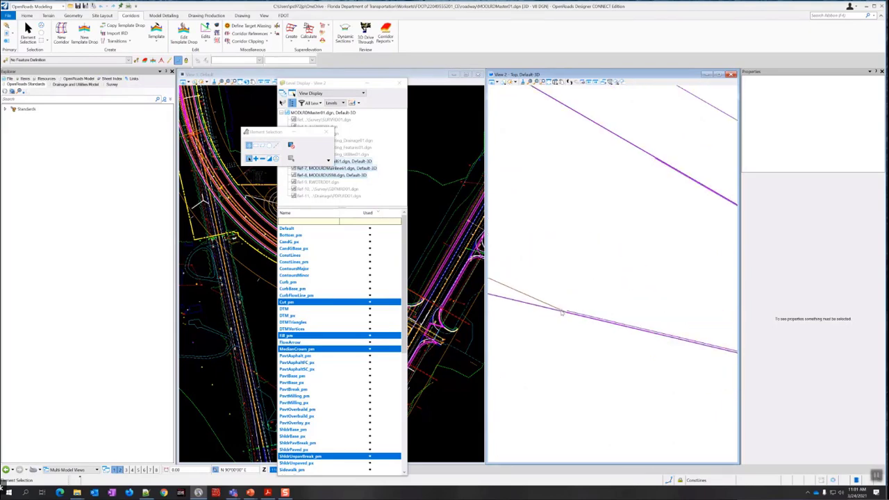
{"action": "scroll", "coordinate": [564, 315], "scroll_direction": "up", "scroll_amount": 1}
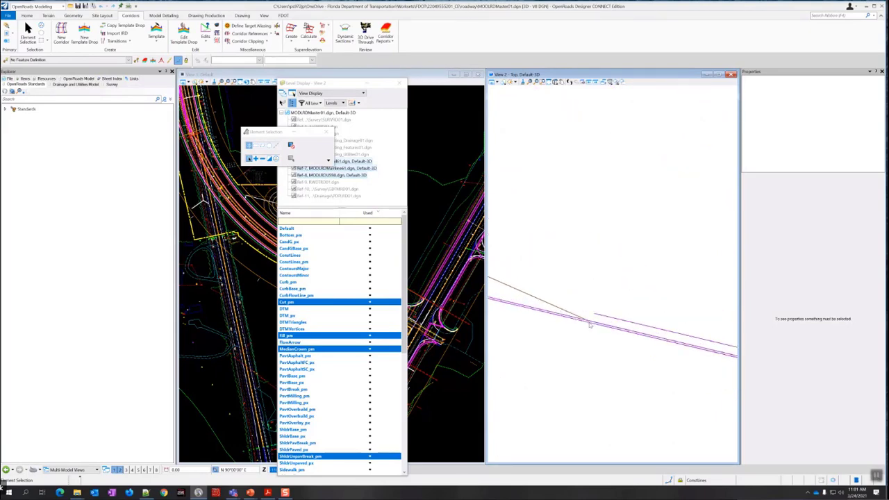
{"action": "scroll", "coordinate": [615, 337], "scroll_direction": "down", "scroll_amount": 1}
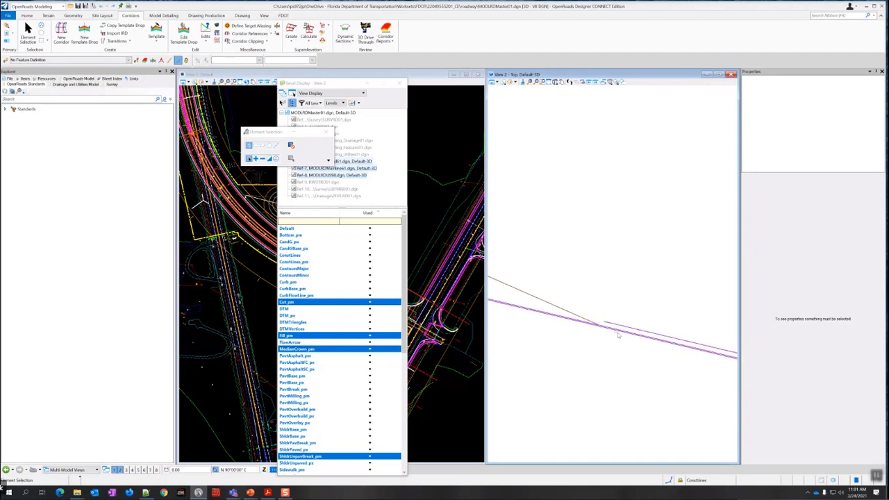
{"action": "scroll", "coordinate": [683, 356], "scroll_direction": "down", "scroll_amount": 1}
{"action": "scroll", "coordinate": [683, 356], "scroll_direction": "down", "scroll_amount": 1}
{"action": "scroll", "coordinate": [629, 352], "scroll_direction": "down", "scroll_amount": 1}
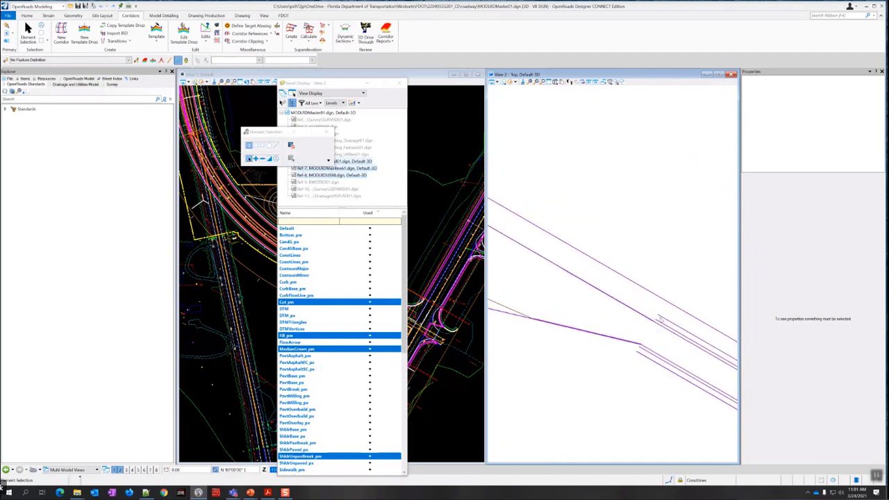
{"action": "scroll", "coordinate": [661, 319], "scroll_direction": "up", "scroll_amount": 3}
{"action": "scroll", "coordinate": [639, 326], "scroll_direction": "down", "scroll_amount": 1}
{"action": "scroll", "coordinate": [610, 344], "scroll_direction": "up", "scroll_amount": 1}
{"action": "scroll", "coordinate": [629, 338], "scroll_direction": "up", "scroll_amount": 1}
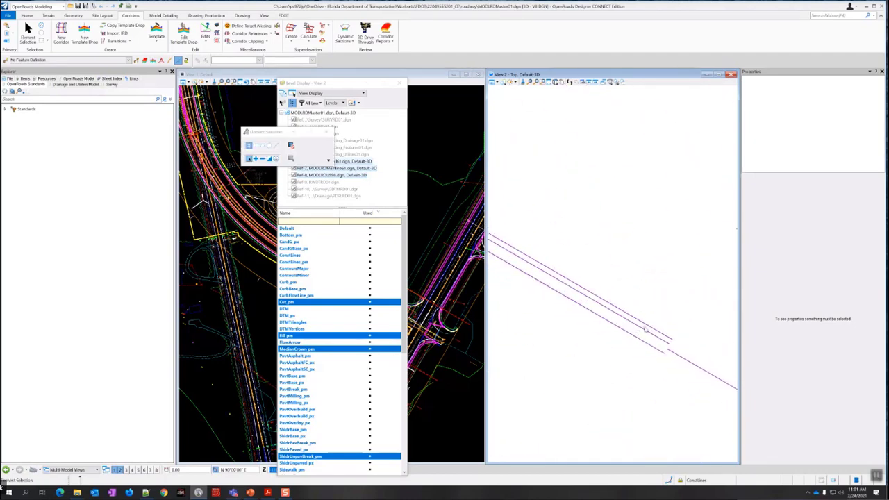
{"action": "scroll", "coordinate": [639, 336], "scroll_direction": "down", "scroll_amount": 3}
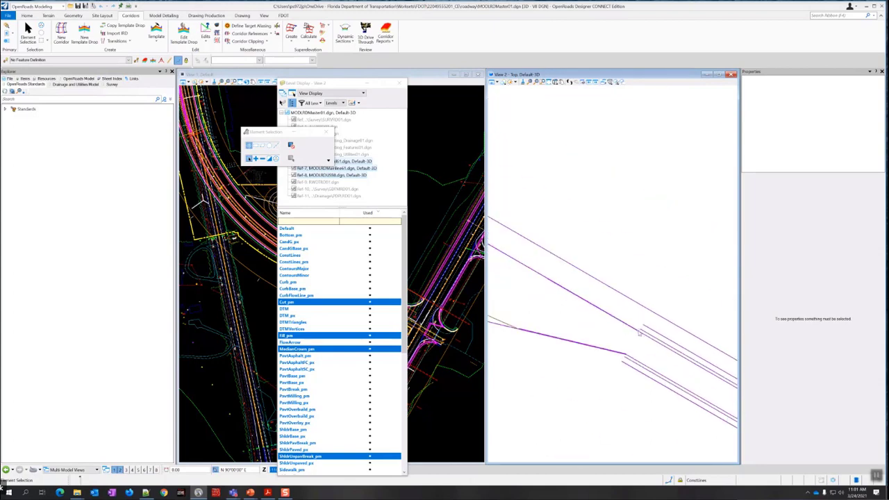
{"action": "scroll", "coordinate": [652, 296], "scroll_direction": "up", "scroll_amount": 2}
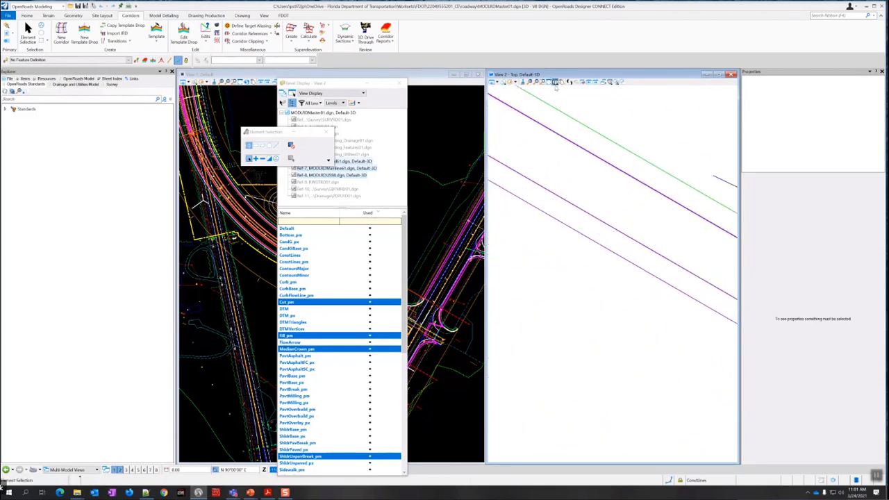
Tilt the 3D view dynamically around the side road's parallel edge lines and restore the top orientation
{"action": "left_click", "coordinate": [553, 82]}
{"action": "left_click", "coordinate": [571, 94]}
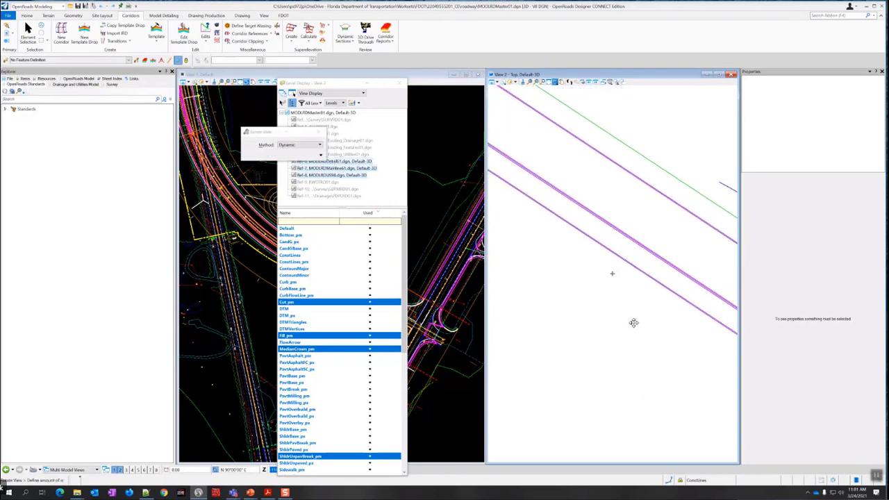
{"action": "left_click", "coordinate": [627, 318]}
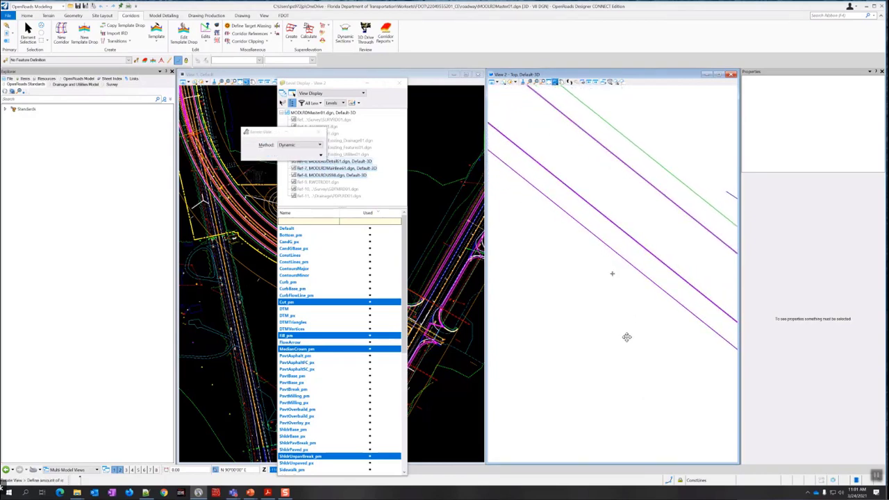
{"action": "left_click", "coordinate": [554, 82]}
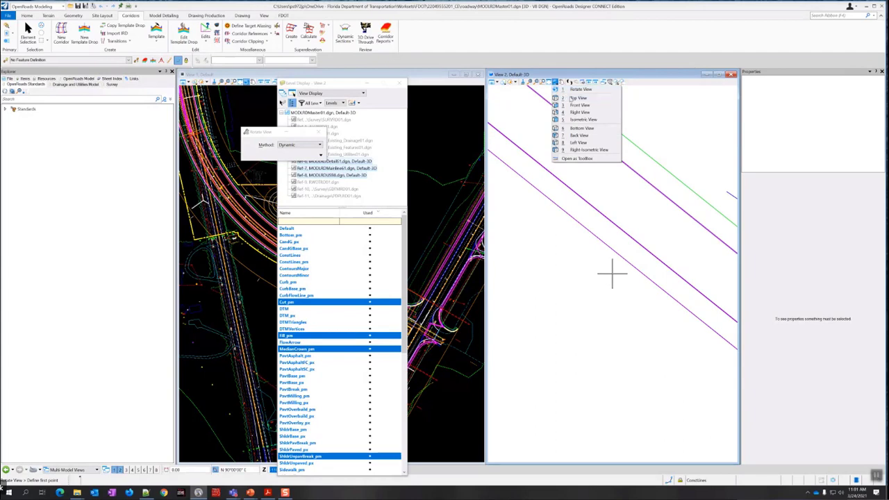
{"action": "left_click", "coordinate": [571, 98]}
Examine the side road's edge lines, the overall extent of both corridors, and the line ends at their intersection
{"action": "scroll", "coordinate": [606, 229], "scroll_direction": "up", "scroll_amount": 2}
{"action": "scroll", "coordinate": [642, 193], "scroll_direction": "up", "scroll_amount": 2}
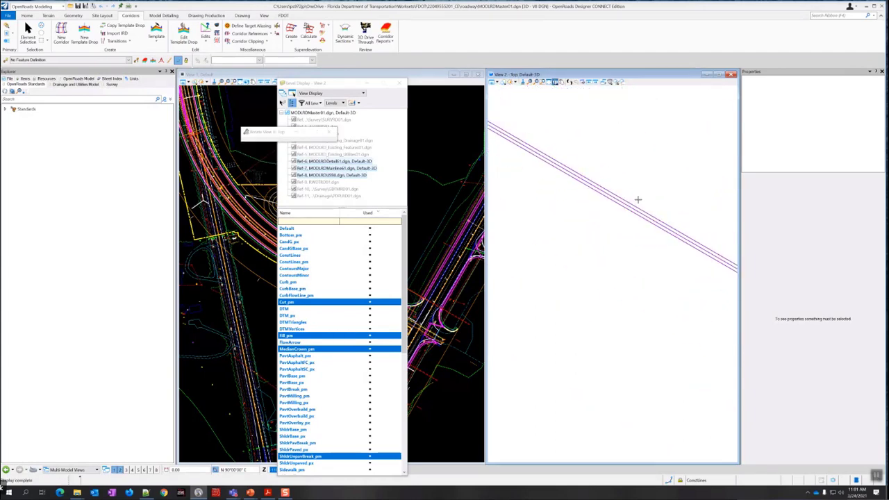
{"action": "scroll", "coordinate": [616, 221], "scroll_direction": "down", "scroll_amount": 2}
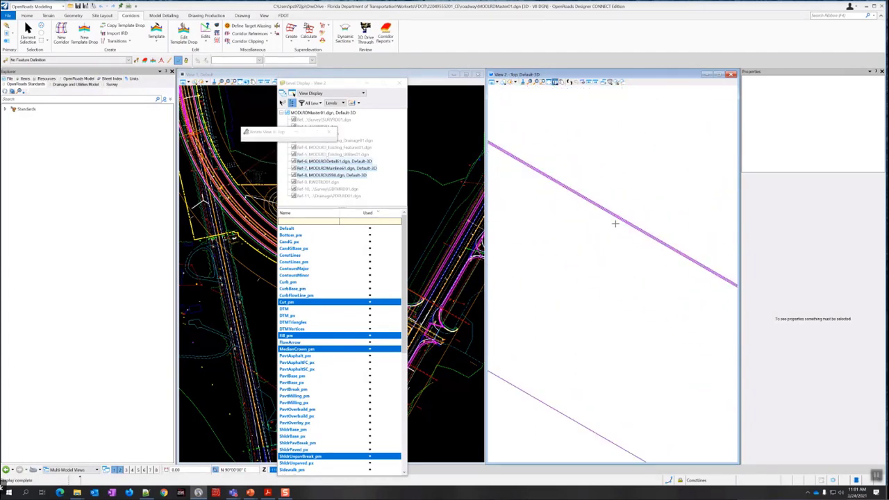
{"action": "scroll", "coordinate": [615, 222], "scroll_direction": "up", "scroll_amount": 3}
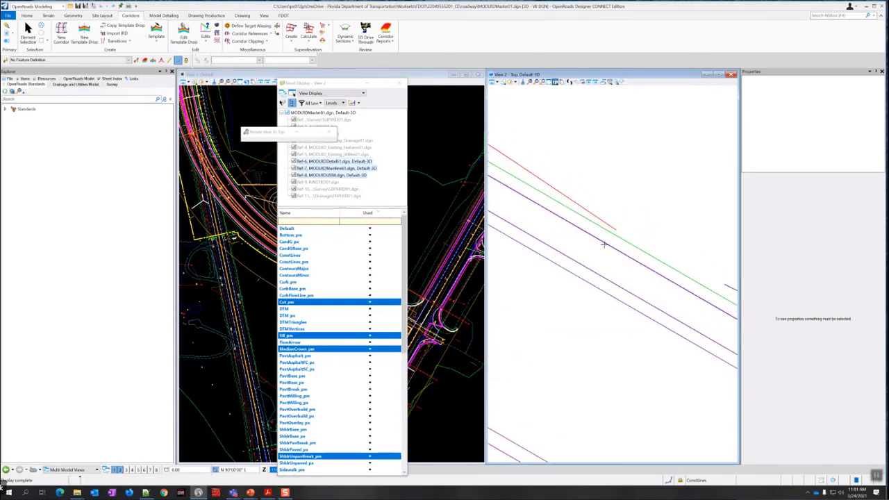
{"action": "scroll", "coordinate": [604, 243], "scroll_direction": "up", "scroll_amount": 2}
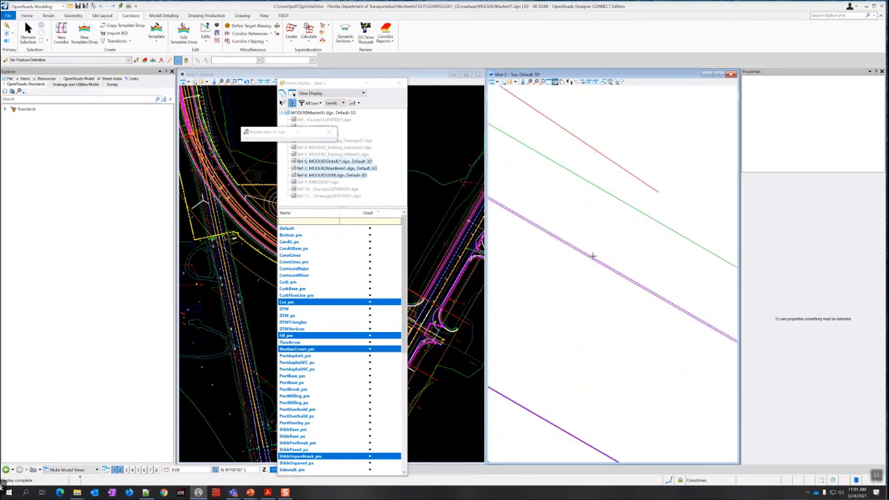
{"action": "scroll", "coordinate": [592, 256], "scroll_direction": "down", "scroll_amount": 3}
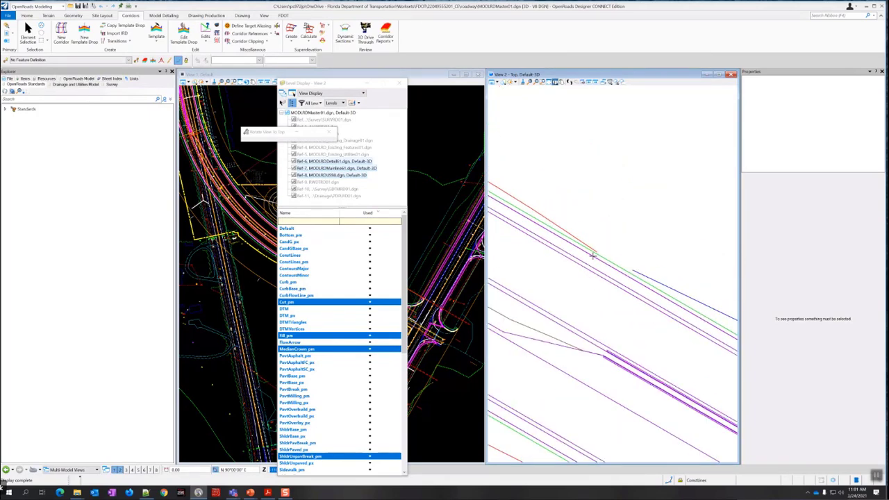
{"action": "scroll", "coordinate": [590, 254], "scroll_direction": "down", "scroll_amount": 3}
{"action": "middle_click_drag", "start_coordinate": [512, 209], "coordinate": [615, 308]}
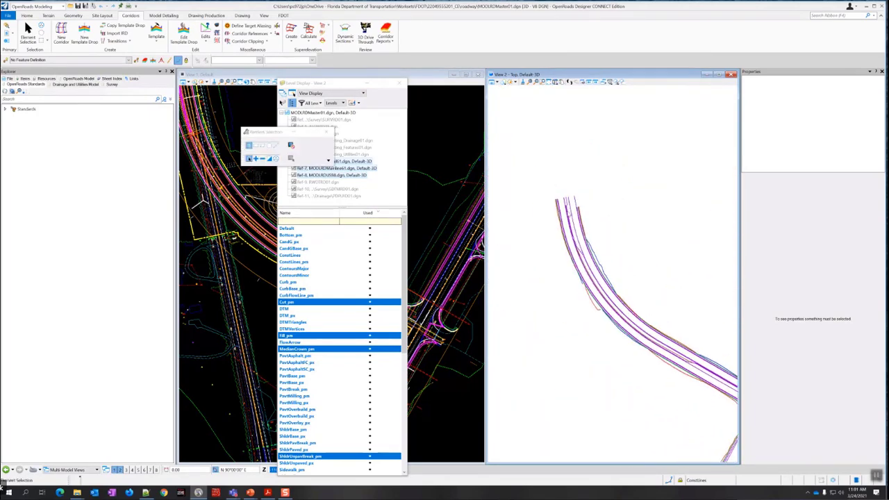
{"action": "scroll", "coordinate": [565, 211], "scroll_direction": "up", "scroll_amount": 3}
{"action": "scroll", "coordinate": [663, 312], "scroll_direction": "down", "scroll_amount": 3}
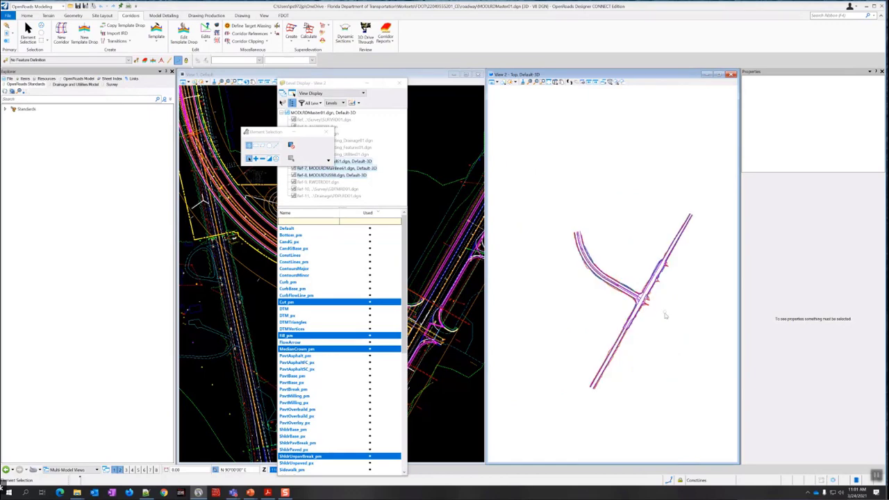
{"action": "scroll", "coordinate": [667, 315], "scroll_direction": "up", "scroll_amount": 7}
{"action": "scroll", "coordinate": [677, 324], "scroll_direction": "up", "scroll_amount": 2}
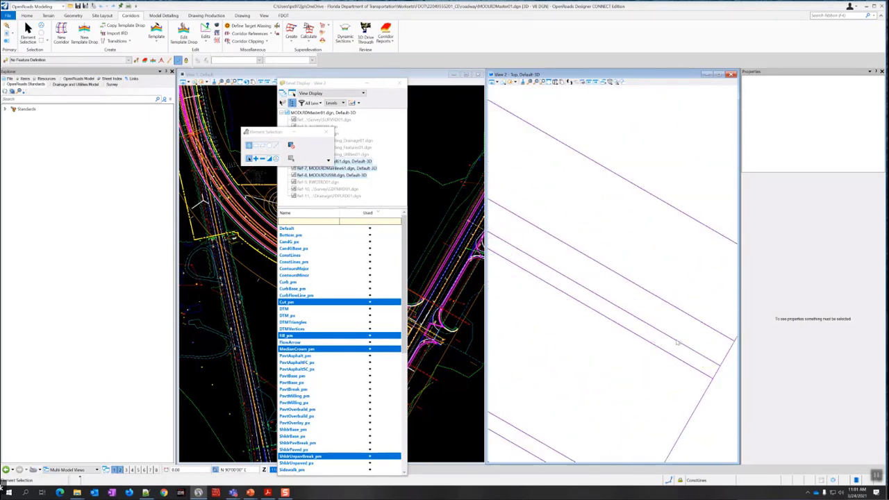
Tilt the 3D view dynamically around the side road's line ends and examine the height differences between the parallel subgrade lines
{"action": "scroll", "coordinate": [677, 343], "scroll_direction": "down", "scroll_amount": 2}
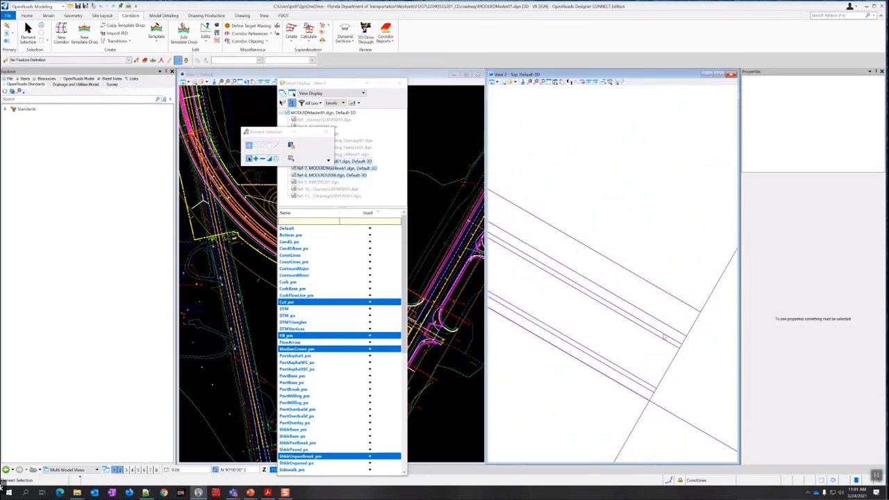
{"action": "left_click", "coordinate": [556, 82]}
{"action": "left_click", "coordinate": [580, 89]}
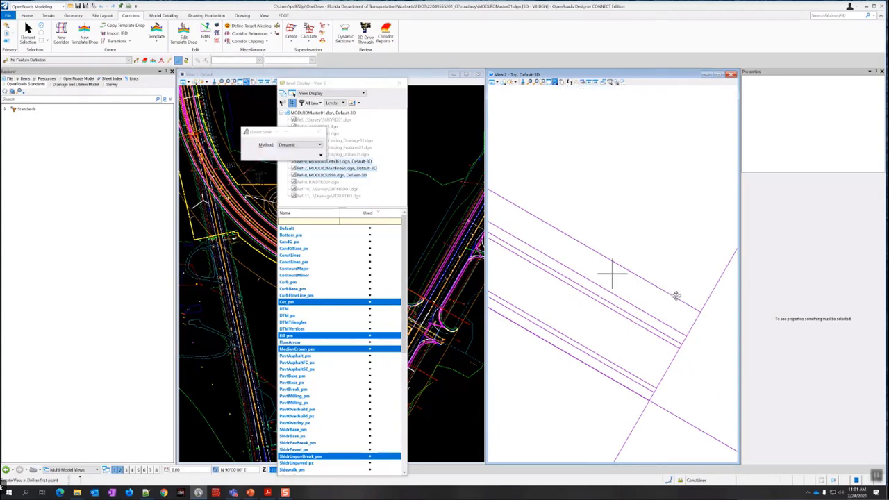
{"action": "left_click", "coordinate": [699, 348]}
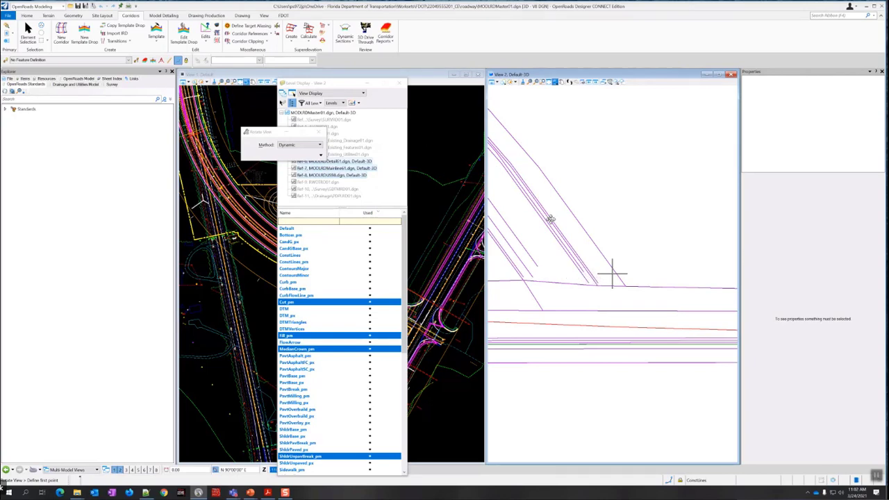
{"action": "left_click", "coordinate": [28, 32]}
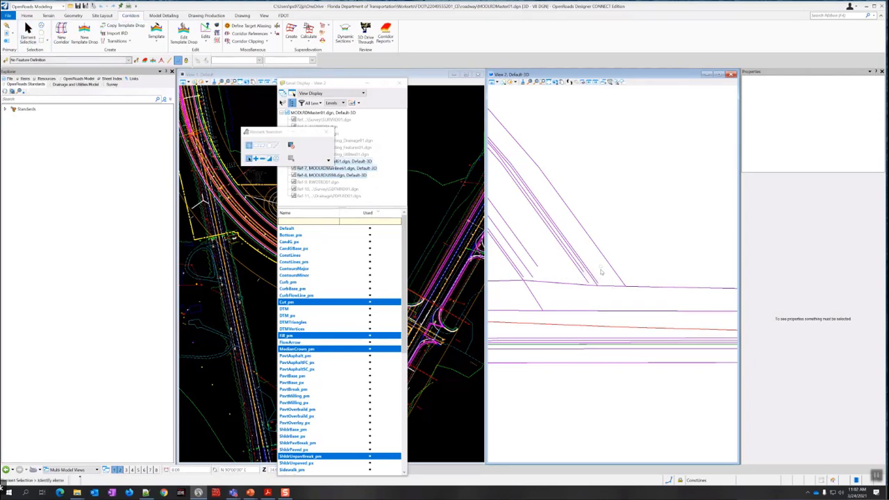
{"action": "scroll", "coordinate": [594, 281], "scroll_direction": "up", "scroll_amount": 4}
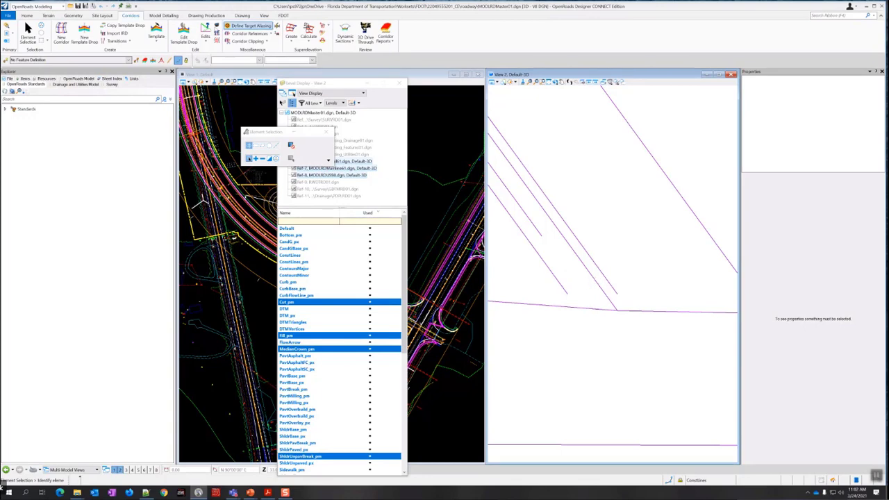
Open the template library and load the SR61 inside TS template from the Corridor Templates folder
{"action": "left_click", "coordinate": [157, 33]}
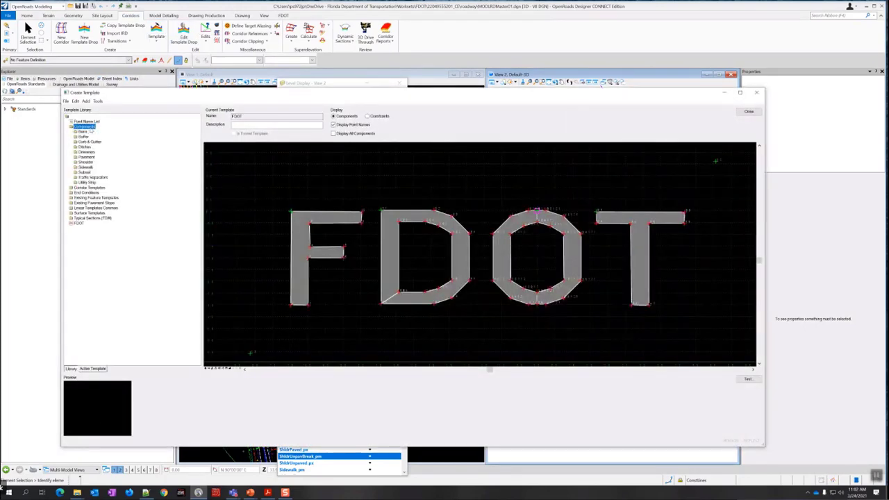
{"action": "double_click", "coordinate": [92, 127]}
{"action": "double_click", "coordinate": [86, 128]}
{"action": "double_click", "coordinate": [90, 188]}
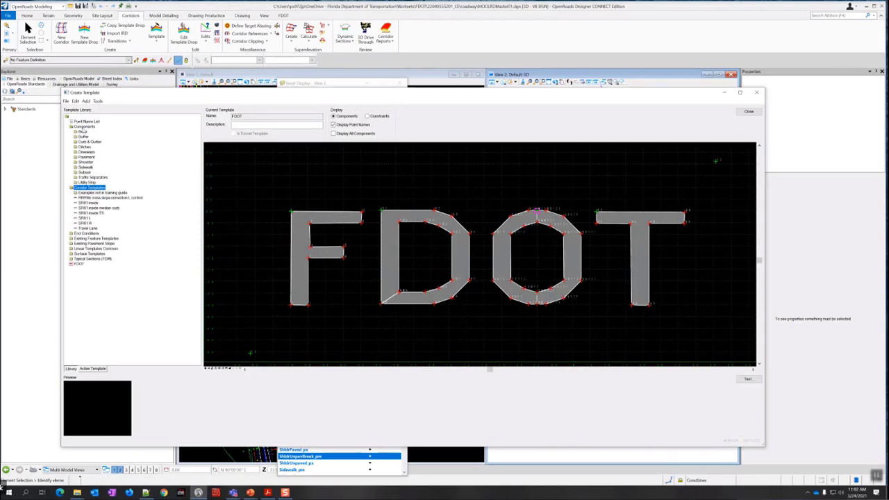
{"action": "double_click", "coordinate": [85, 126]}
{"action": "double_click", "coordinate": [91, 157]}
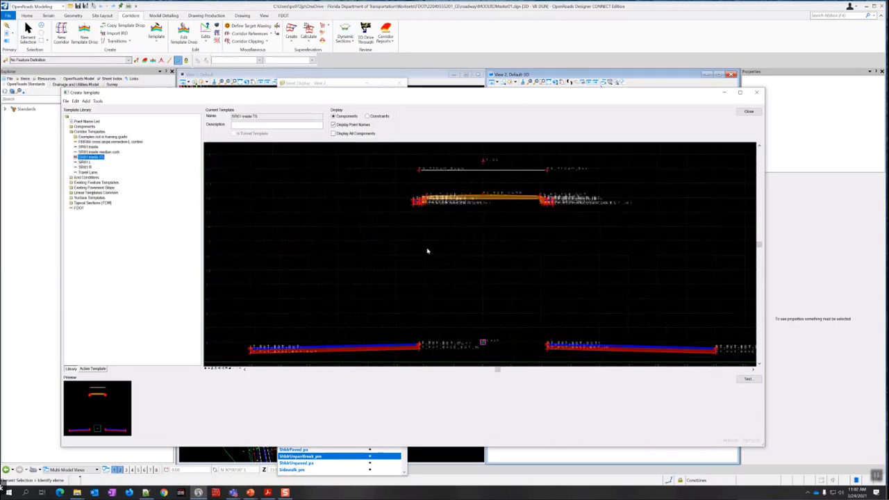
Highlight the active template's points that use the SubGrade_pm feature definition and examine them along the crossover pavement base
{"action": "left_click", "coordinate": [93, 368]}
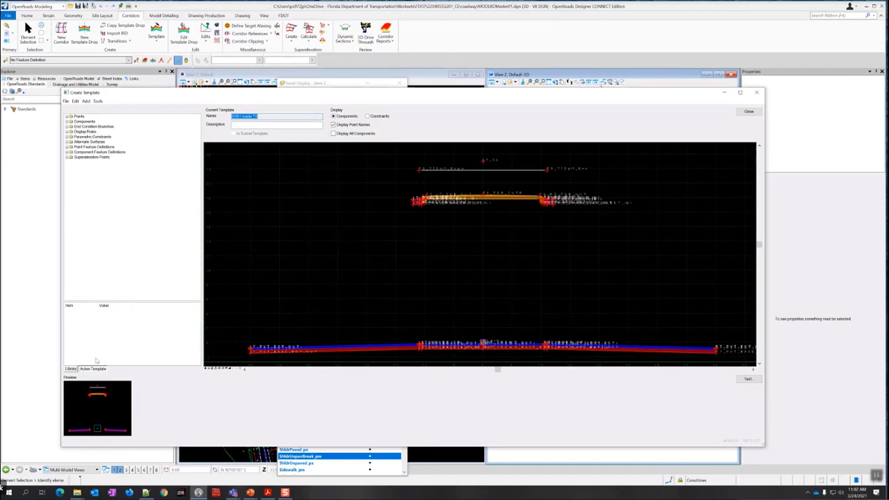
{"action": "left_click", "coordinate": [67, 147]}
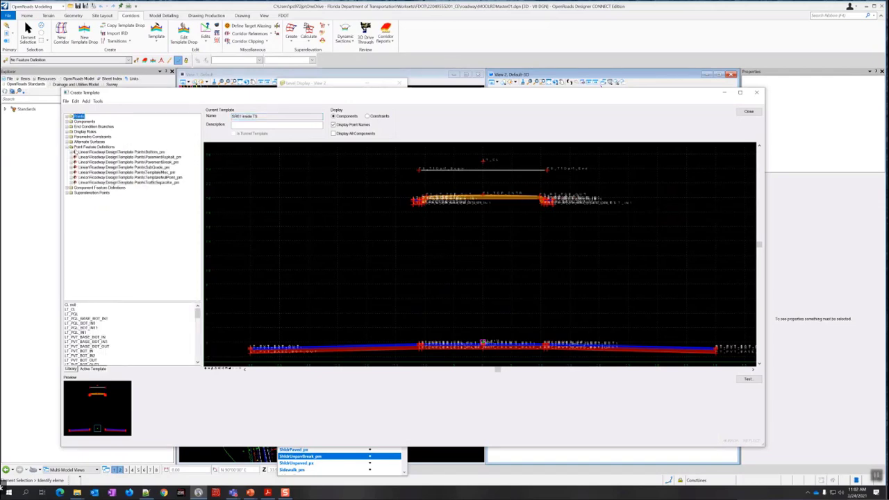
{"action": "left_click", "coordinate": [128, 168]}
{"action": "scroll", "coordinate": [536, 351], "scroll_direction": "up", "scroll_amount": 6}
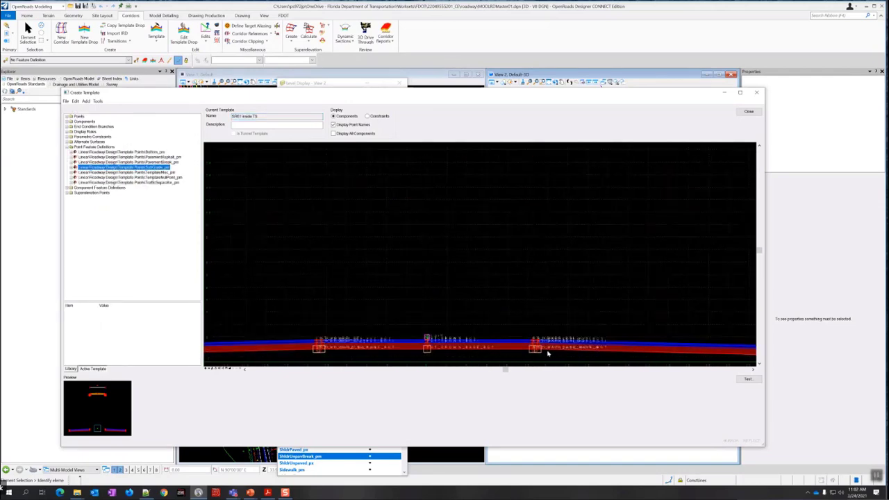
{"action": "scroll", "coordinate": [536, 352], "scroll_direction": "up", "scroll_amount": 4}
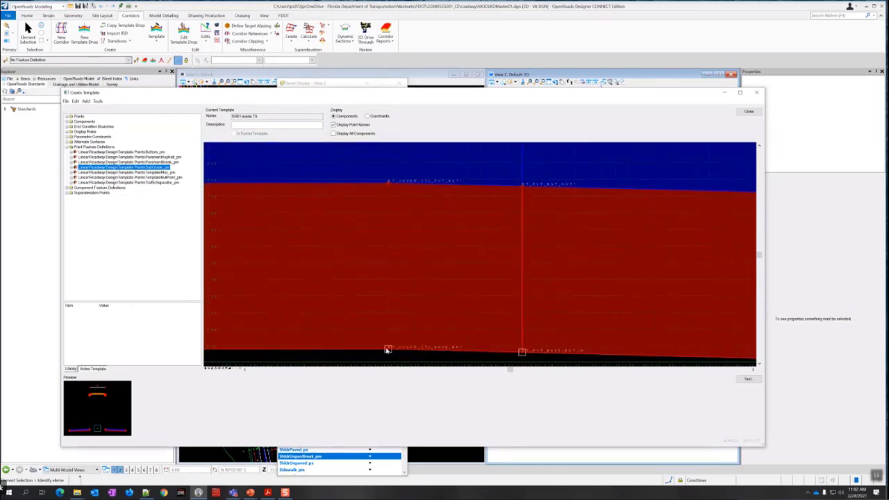
{"action": "scroll", "coordinate": [387, 349], "scroll_direction": "down", "scroll_amount": 5}
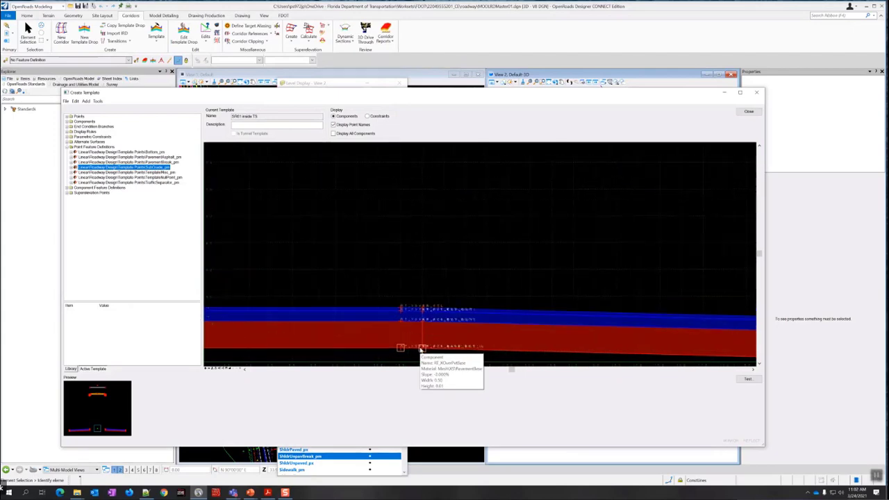
{"action": "scroll", "coordinate": [420, 349], "scroll_direction": "down", "scroll_amount": 5}
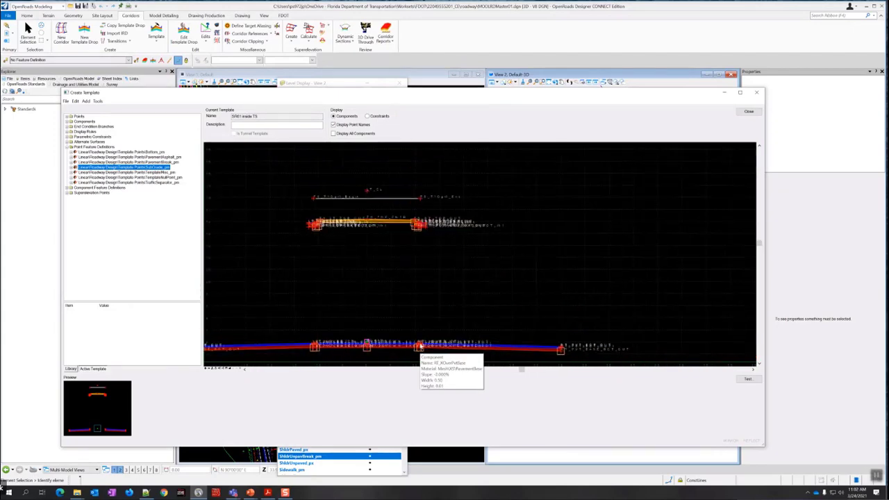
Set the horizontal constraint value of point RT_PVT_BASE_BOT_OUT1, below the traffic separator's outer bottom corner, to 0.01
{"action": "scroll", "coordinate": [418, 224], "scroll_direction": "up", "scroll_amount": 6}
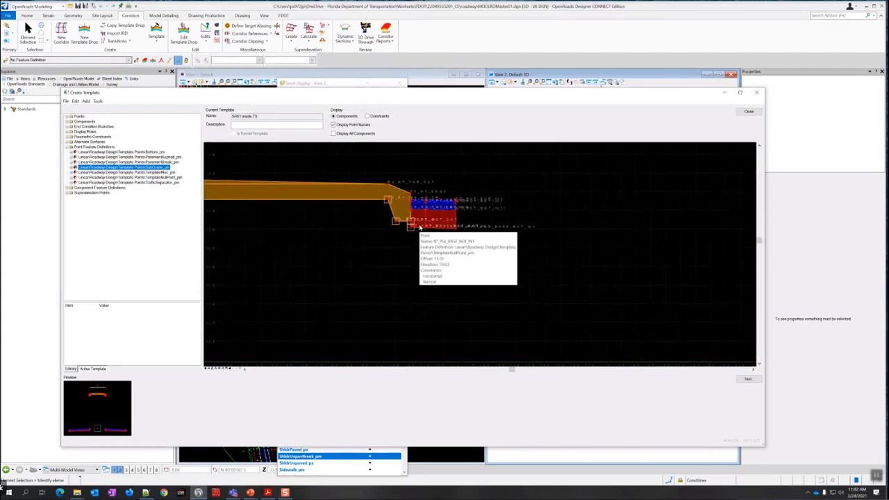
{"action": "scroll", "coordinate": [412, 228], "scroll_direction": "up", "scroll_amount": 1}
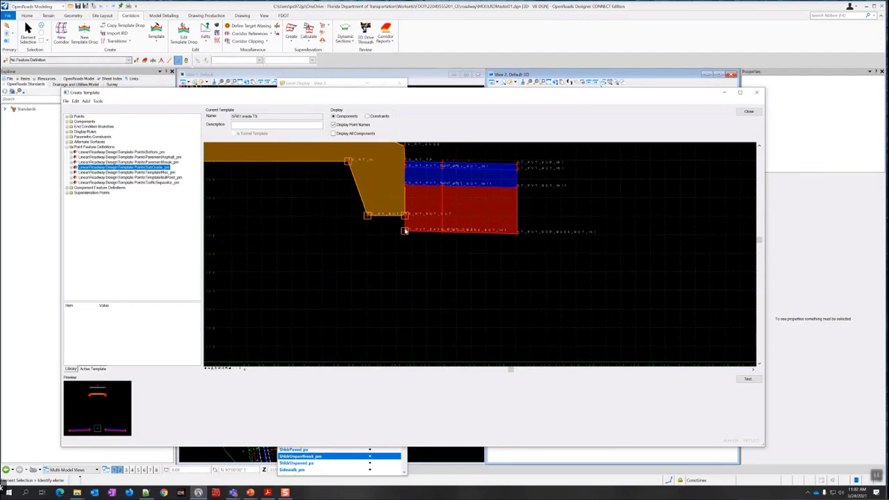
{"action": "scroll", "coordinate": [406, 217], "scroll_direction": "up", "scroll_amount": 5}
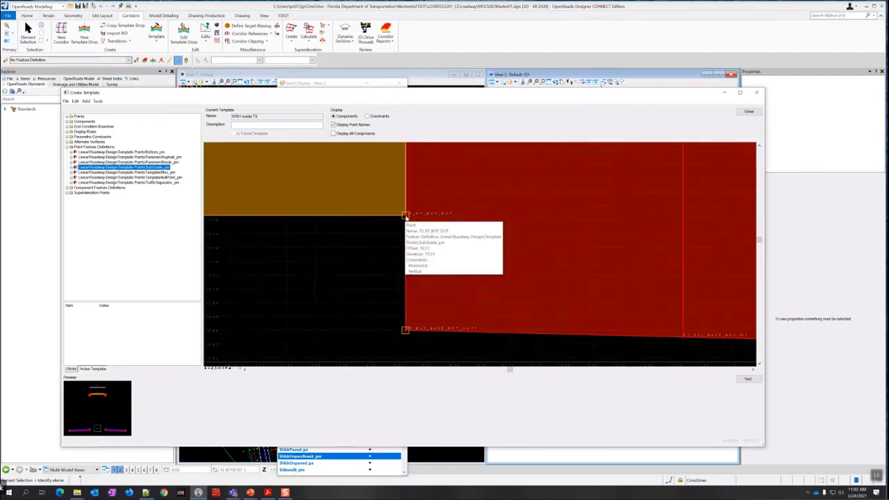
{"action": "scroll", "coordinate": [406, 217], "scroll_direction": "up", "scroll_amount": 1}
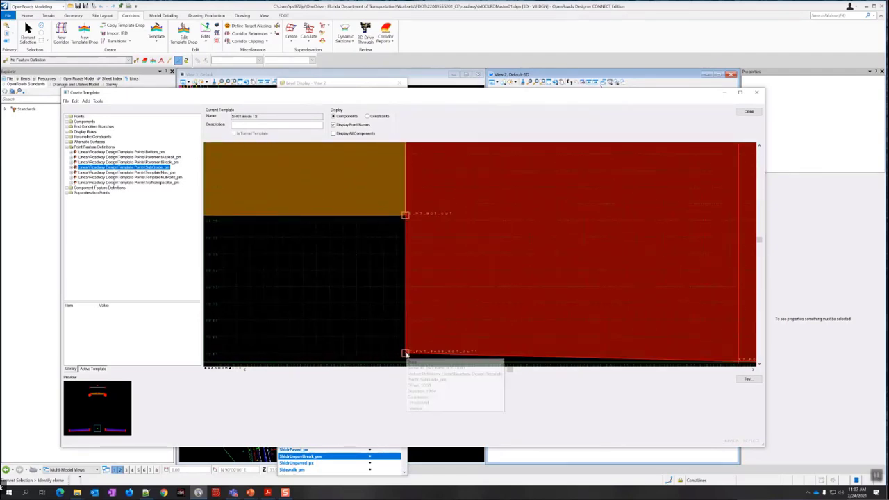
{"action": "double_click", "coordinate": [405, 354]}
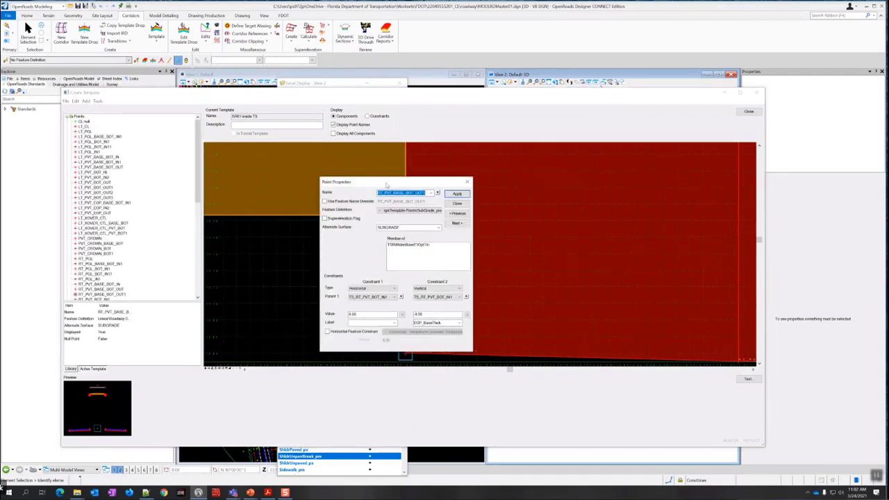
{"action": "left_click_drag", "start_coordinate": [387, 185], "coordinate": [522, 222]}
{"action": "scroll", "coordinate": [410, 216], "scroll_direction": "down", "scroll_amount": 1}
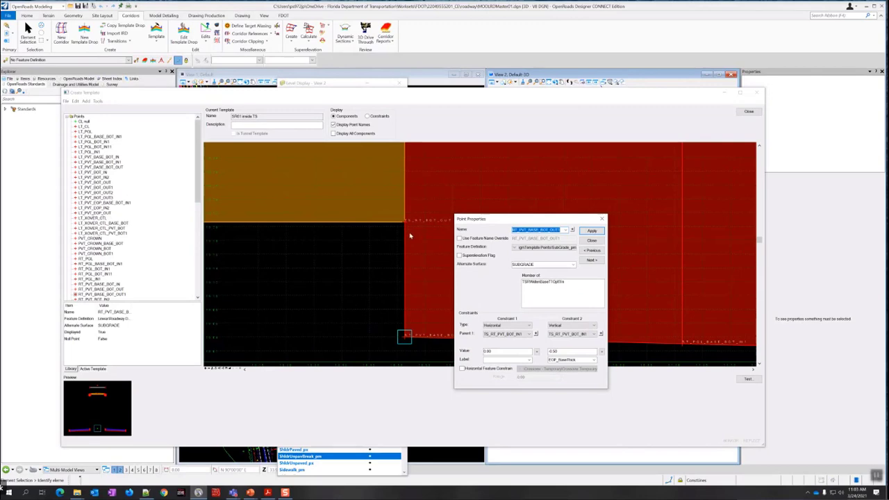
{"action": "scroll", "coordinate": [410, 236], "scroll_direction": "down", "scroll_amount": 3}
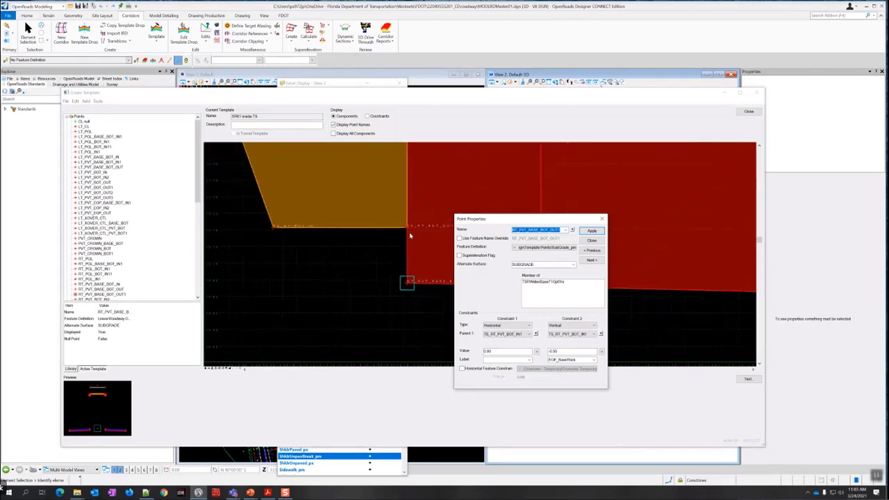
{"action": "left_click", "coordinate": [494, 351]}
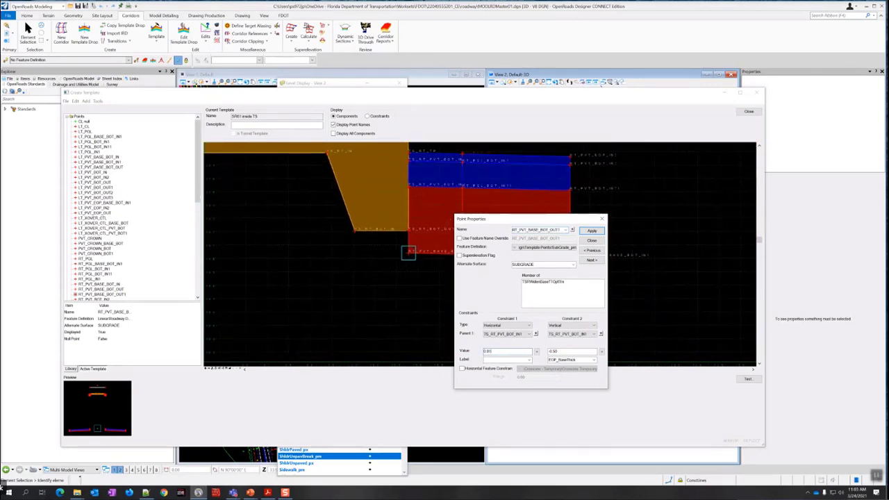
{"action": "left_click", "coordinate": [591, 231]}
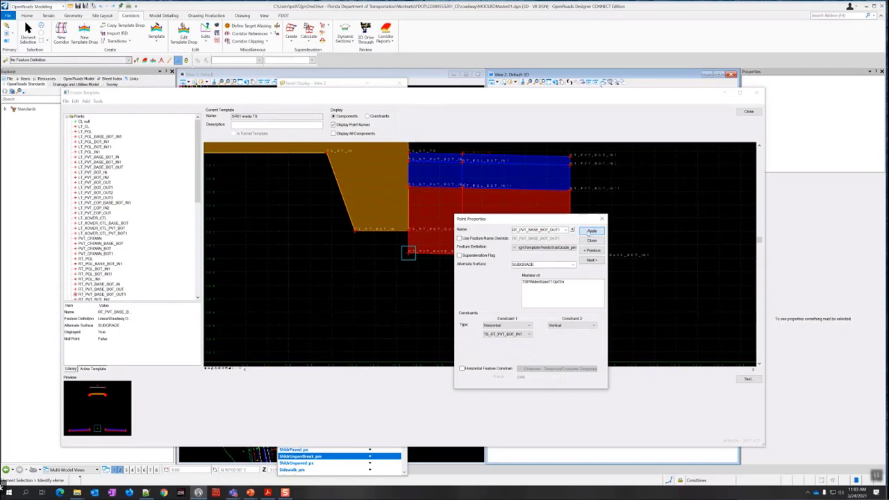
{"action": "left_click", "coordinate": [591, 240]}
Check the base edge beside the traffic separator, then close the template editor and save the changes to the template library
{"action": "scroll", "coordinate": [410, 240], "scroll_direction": "up", "scroll_amount": 4}
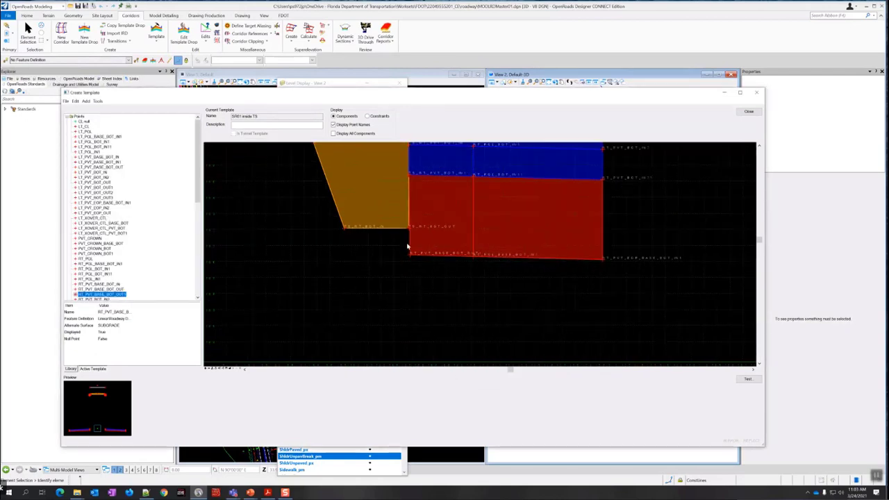
{"action": "middle_click_drag", "start_coordinate": [403, 237], "coordinate": [379, 266]}
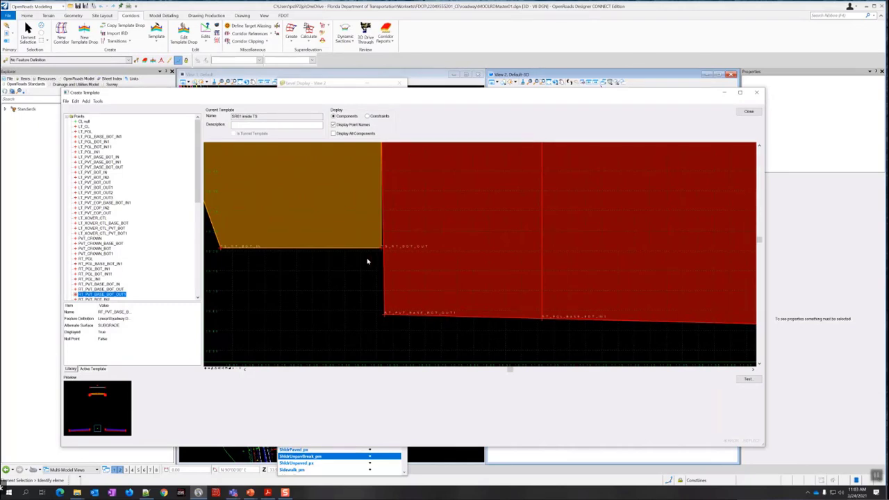
{"action": "scroll", "coordinate": [368, 261], "scroll_direction": "down", "scroll_amount": 2}
{"action": "middle_click_drag", "start_coordinate": [368, 261], "coordinate": [366, 290]}
{"action": "scroll", "coordinate": [371, 293], "scroll_direction": "up", "scroll_amount": 1}
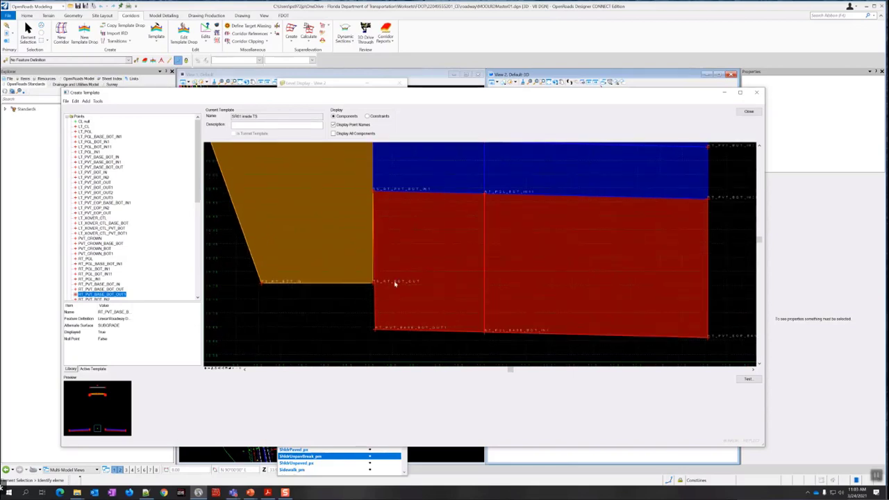
{"action": "left_click", "coordinate": [749, 112]}
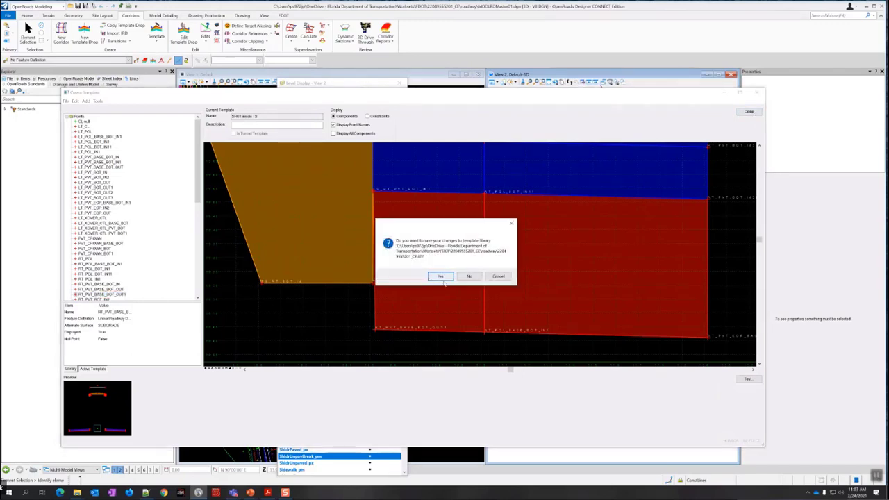
{"action": "left_click", "coordinate": [441, 277]}
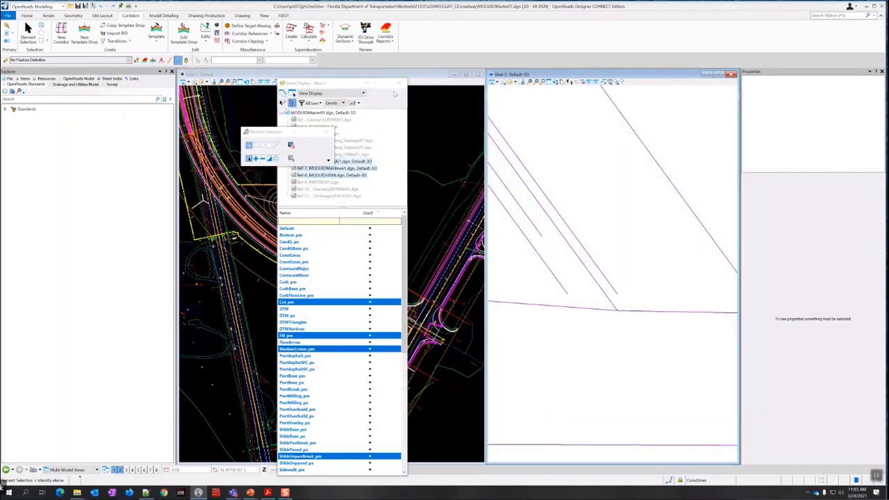
Move the level display window aside and examine the subgrade lines around the side road and intersection in the tilted 3D view
{"action": "left_click_drag", "start_coordinate": [349, 86], "coordinate": [405, 84]}
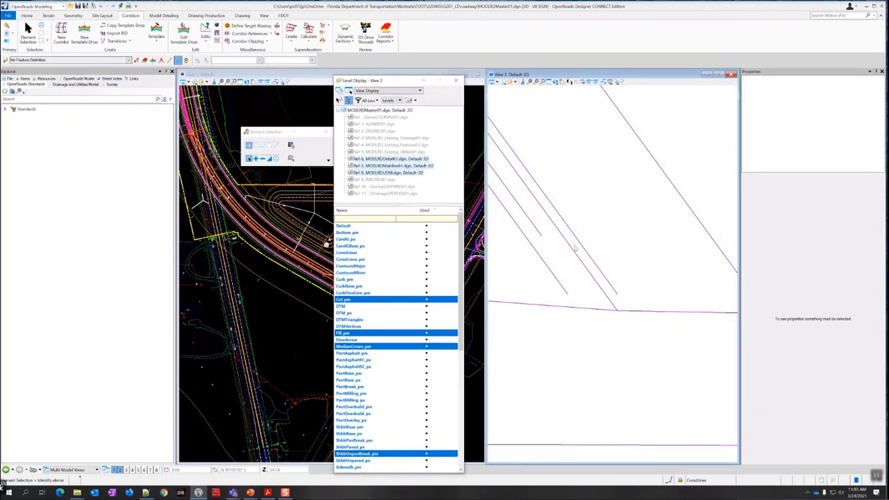
{"action": "scroll", "coordinate": [589, 262], "scroll_direction": "down", "scroll_amount": 2}
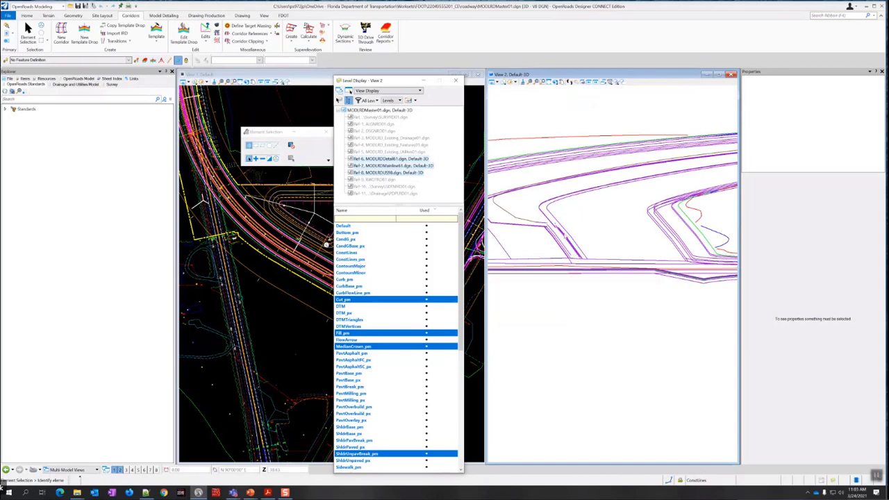
{"action": "scroll", "coordinate": [552, 226], "scroll_direction": "up", "scroll_amount": 4}
{"action": "scroll", "coordinate": [610, 263], "scroll_direction": "down", "scroll_amount": 3}
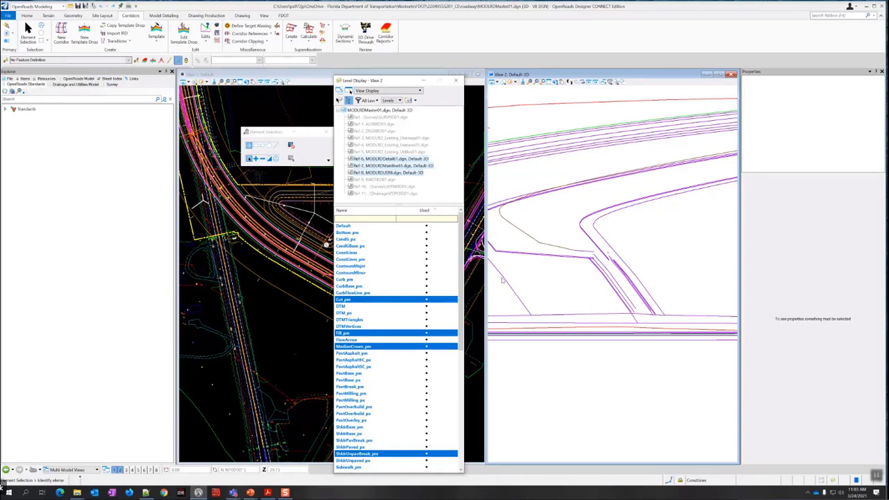
{"action": "scroll", "coordinate": [627, 243], "scroll_direction": "down", "scroll_amount": 3}
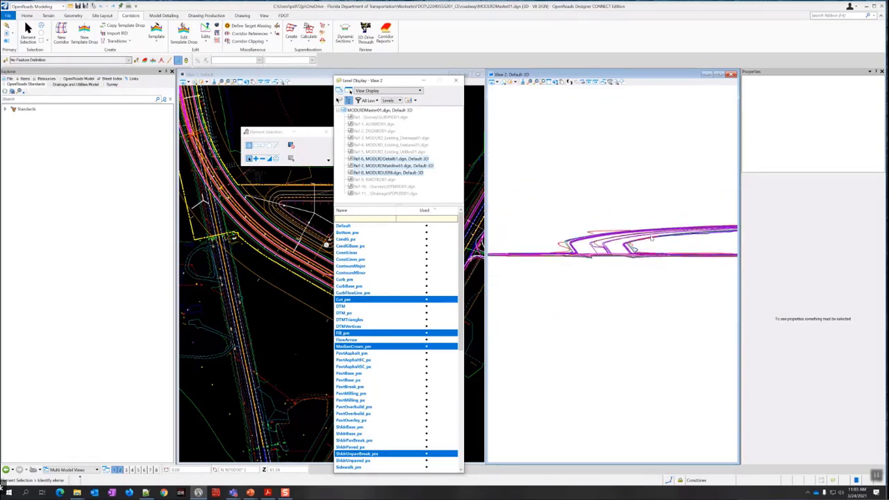
{"action": "scroll", "coordinate": [626, 243], "scroll_direction": "up", "scroll_amount": 1}
Restore the 3D view to the top orientation and view the full extent of both corridors
{"action": "left_click", "coordinate": [494, 82]}
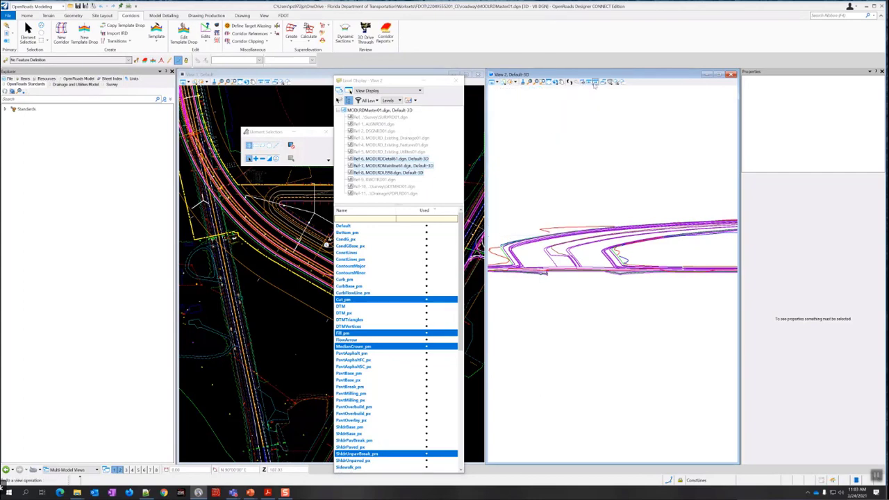
{"action": "left_click", "coordinate": [566, 82]}
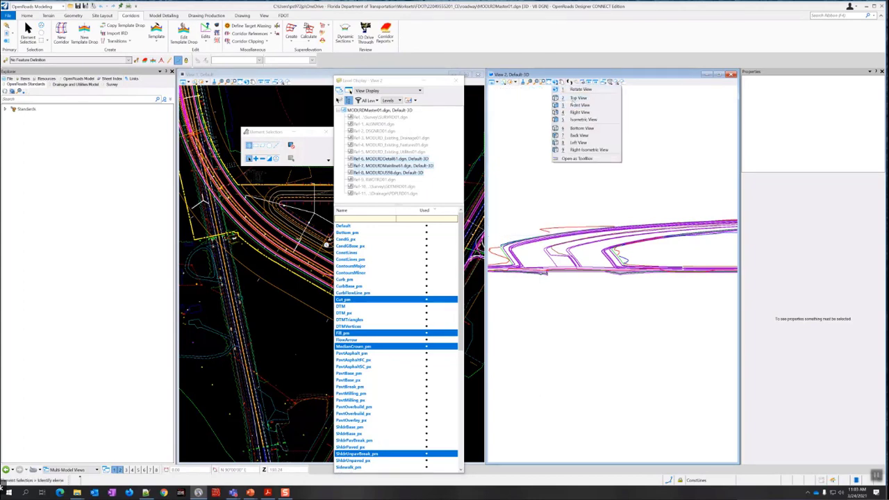
{"action": "left_click", "coordinate": [572, 111]}
{"action": "scroll", "coordinate": [615, 237], "scroll_direction": "down", "scroll_amount": 10}
{"action": "scroll", "coordinate": [594, 218], "scroll_direction": "up", "scroll_amount": 2}
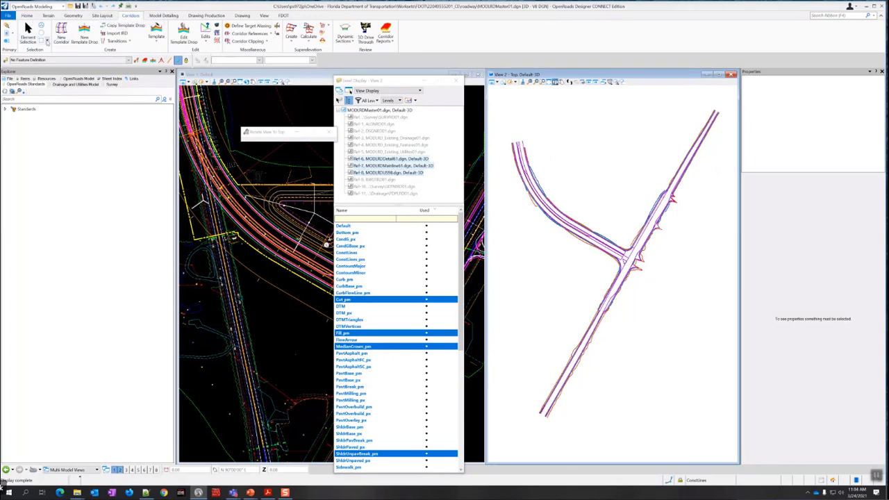
Place a block fence in Overlap mode around the full extent of both corridors in the 3D view
{"action": "left_click", "coordinate": [47, 40]}
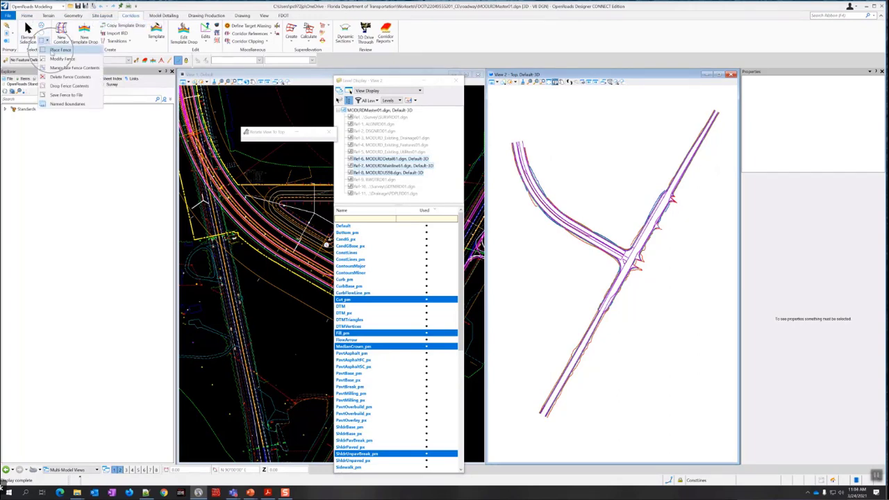
{"action": "left_click", "coordinate": [61, 50]}
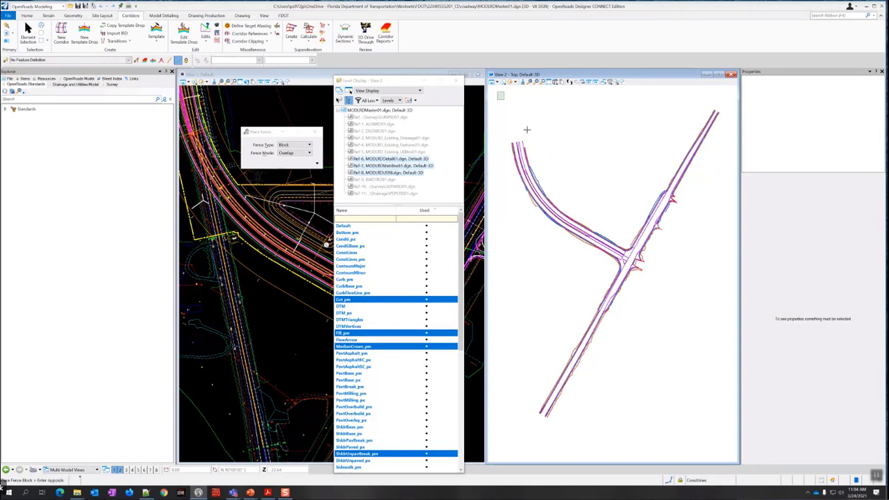
{"action": "left_click", "coordinate": [498, 91]}
{"action": "left_click", "coordinate": [725, 445]}
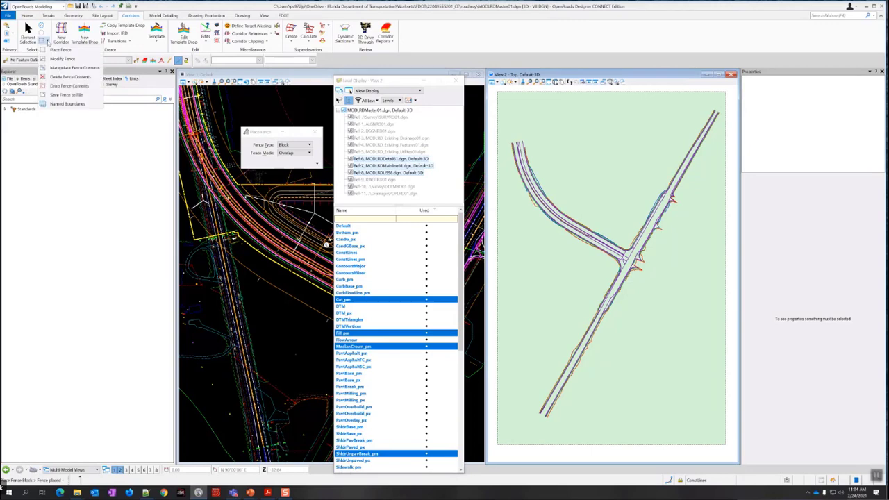
Save a copy of the fence contents as AMG-3DSGNRD01EW01.dgn in the 3DDeliverables folder and switch to the generated file
{"action": "left_click", "coordinate": [45, 40]}
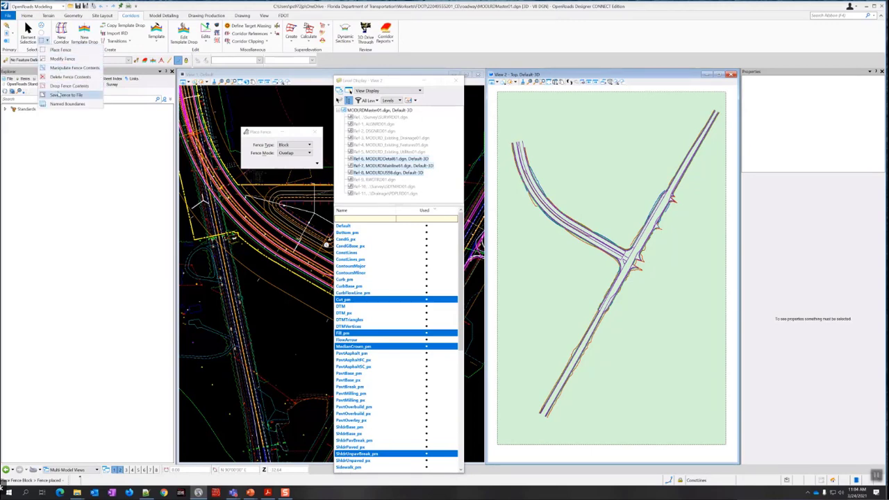
{"action": "left_click", "coordinate": [59, 94]}
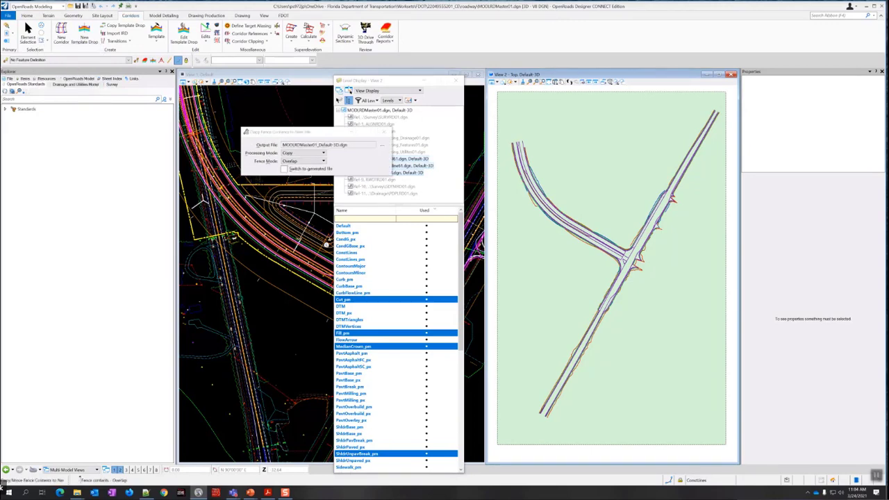
{"action": "left_click", "coordinate": [383, 144]}
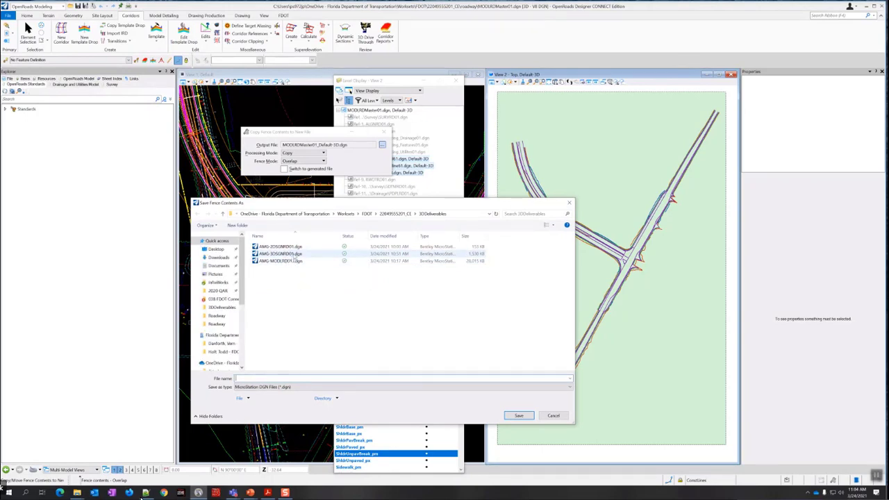
{"action": "left_click", "coordinate": [278, 254]}
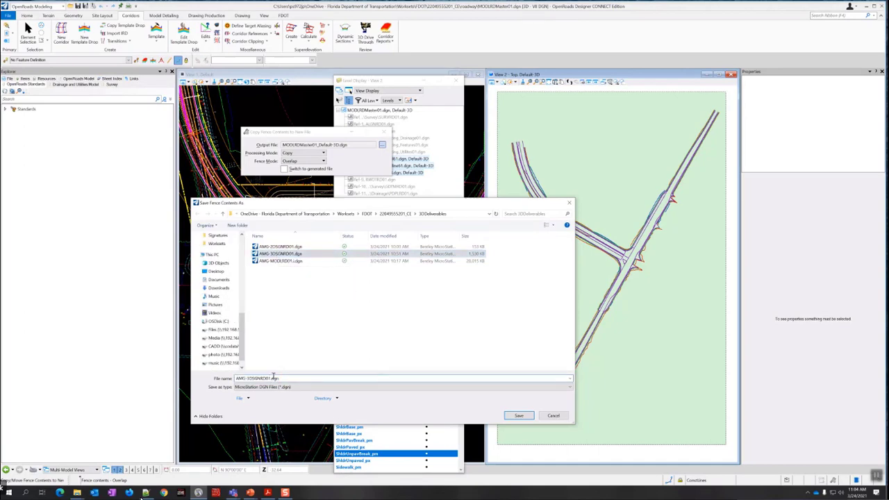
{"action": "left_click", "coordinate": [273, 378]}
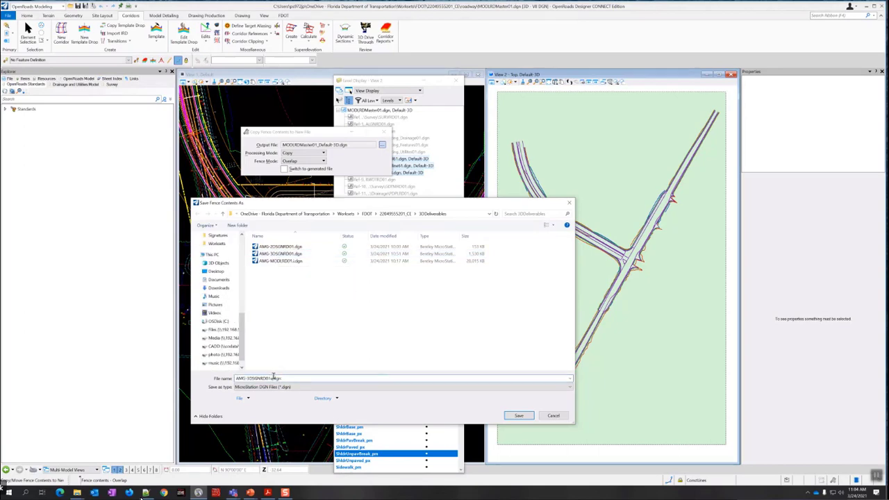
{"action": "key", "text": "Caps_Lock"}
{"action": "type", "text": "MOD"}
{"action": "key", "text": "Caps_Lock"}
{"action": "left_click", "coordinate": [519, 416]}
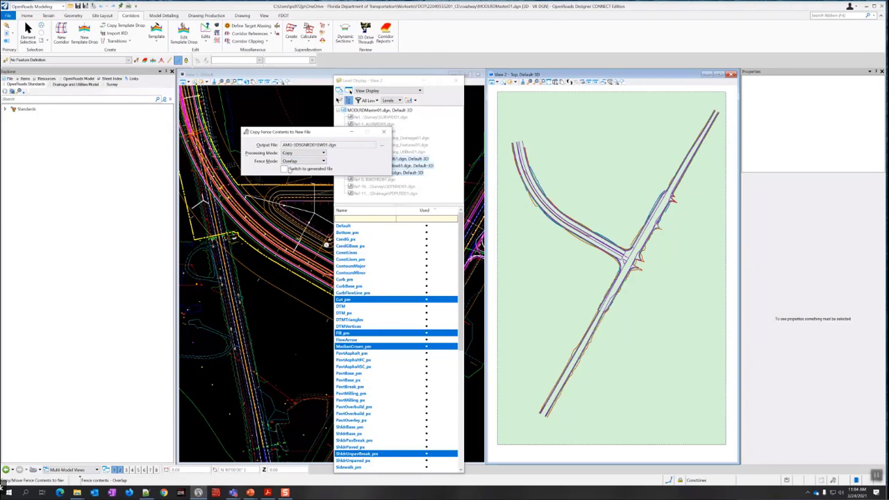
{"action": "left_click", "coordinate": [284, 170]}
{"action": "left_click", "coordinate": [491, 214]}
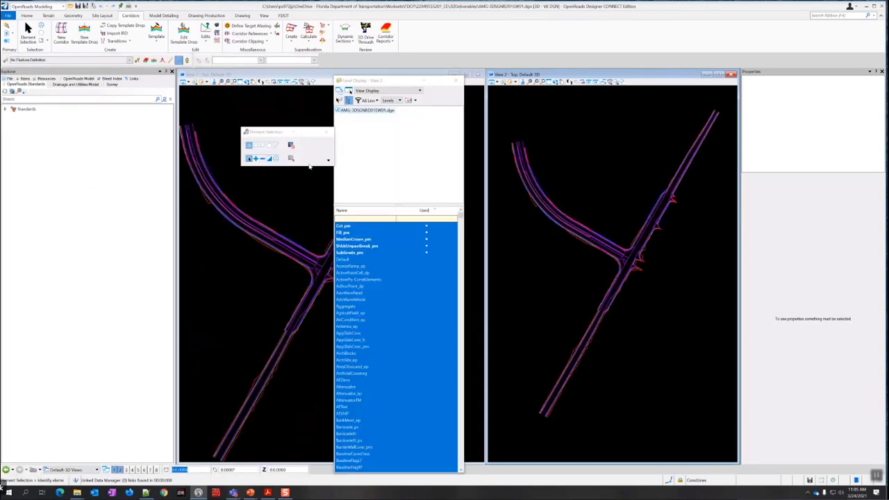
Examine the subgrade lines of the generated file where the side road meets the main road
{"action": "scroll", "coordinate": [629, 253], "scroll_direction": "up", "scroll_amount": 5}
{"action": "scroll", "coordinate": [582, 254], "scroll_direction": "up", "scroll_amount": 3}
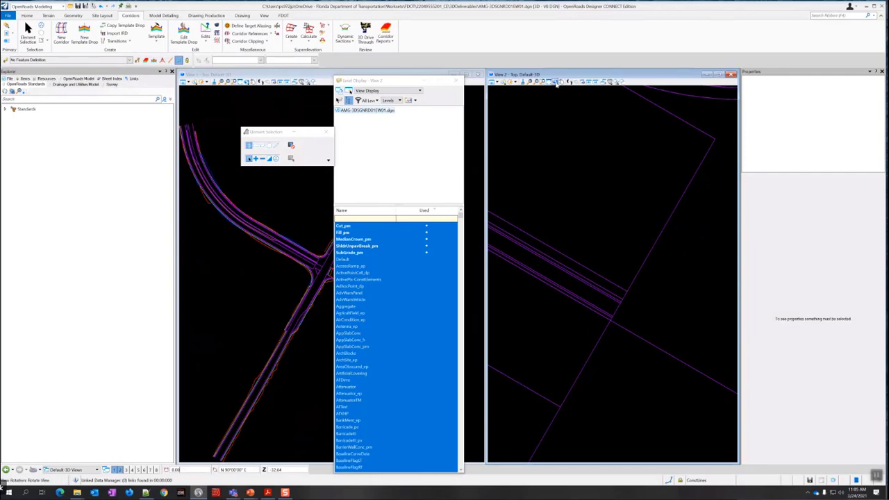
{"action": "left_click", "coordinate": [555, 81]}
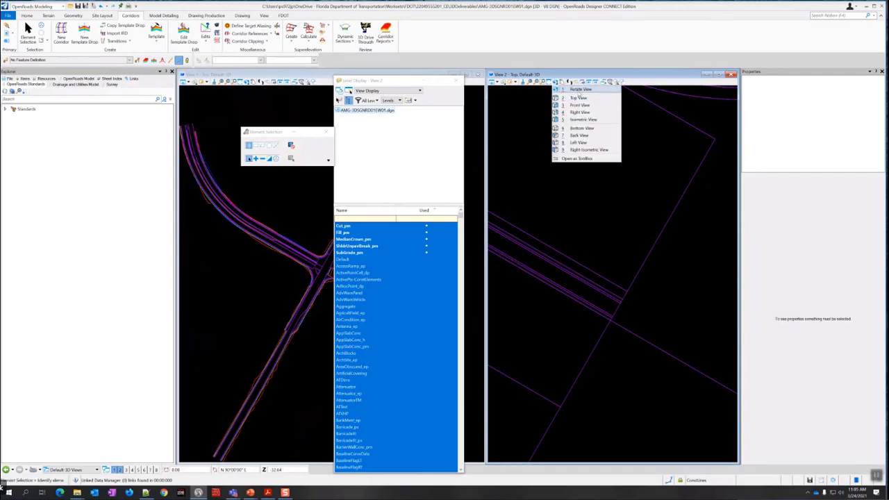
{"action": "left_click", "coordinate": [580, 89]}
{"action": "left_click", "coordinate": [645, 311]}
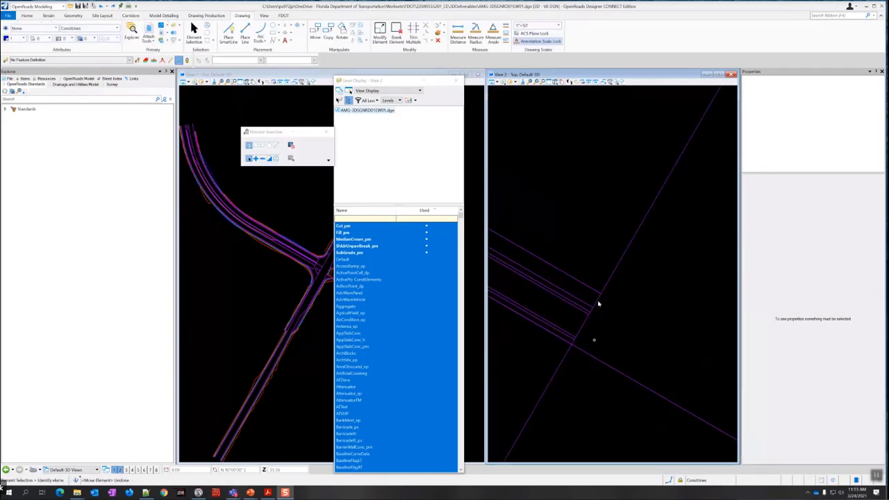
{"action": "scroll", "coordinate": [586, 304], "scroll_direction": "down", "scroll_amount": 2}
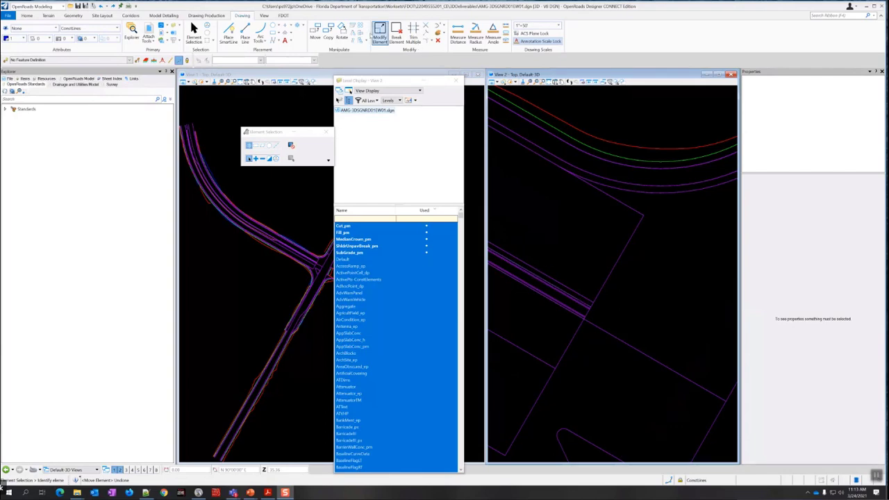
Save the file as the Autodesk DWG file AMG-3DSGNRD01EW01.dwg, with the units set to Survey Feet
{"action": "left_click", "coordinate": [8, 16]}
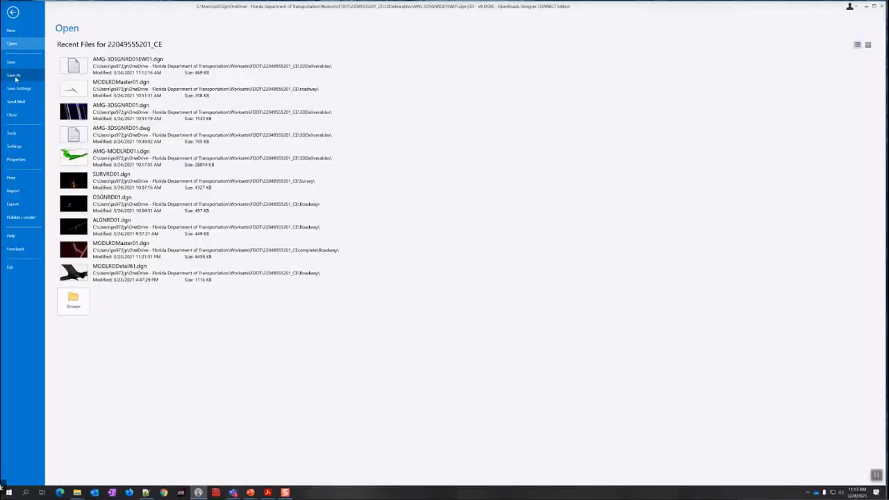
{"action": "left_click", "coordinate": [14, 75]}
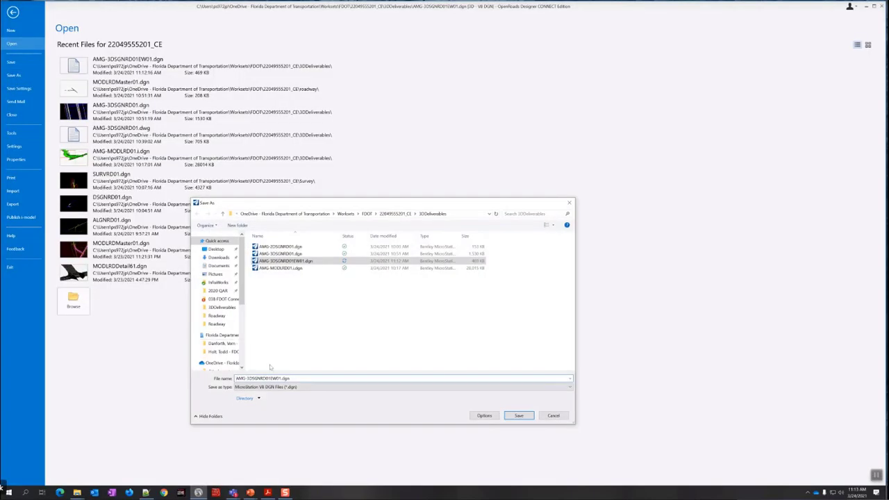
{"action": "left_click", "coordinate": [309, 388]}
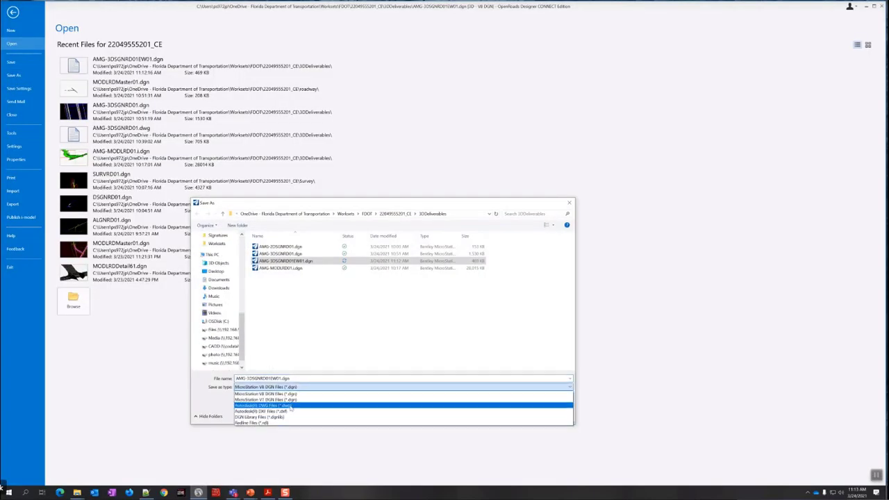
{"action": "left_click", "coordinate": [285, 403]}
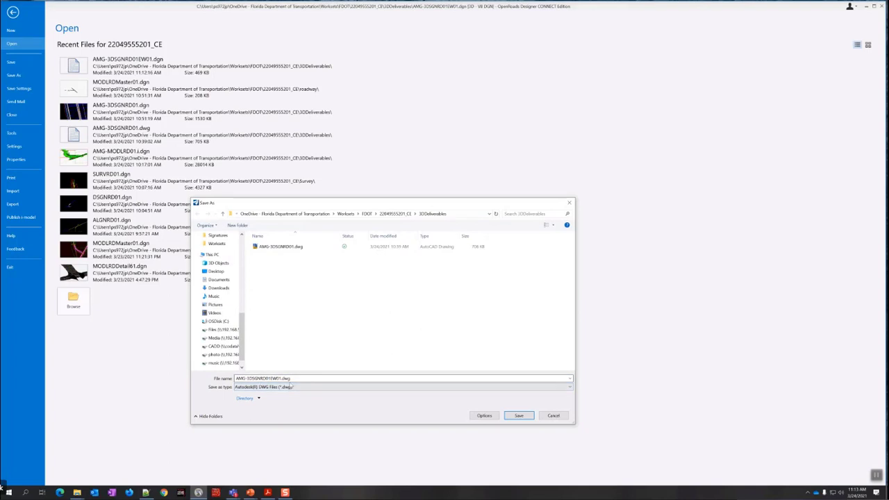
{"action": "left_click", "coordinate": [520, 415]}
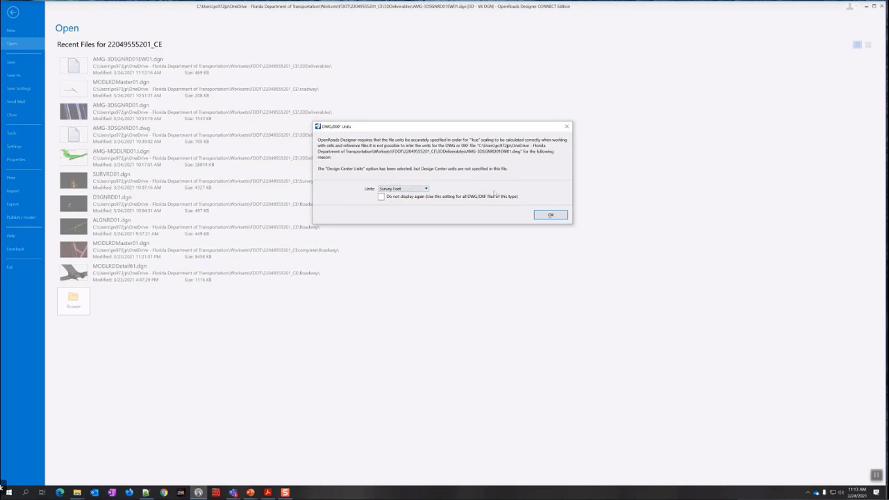
{"action": "left_click", "coordinate": [554, 214]}
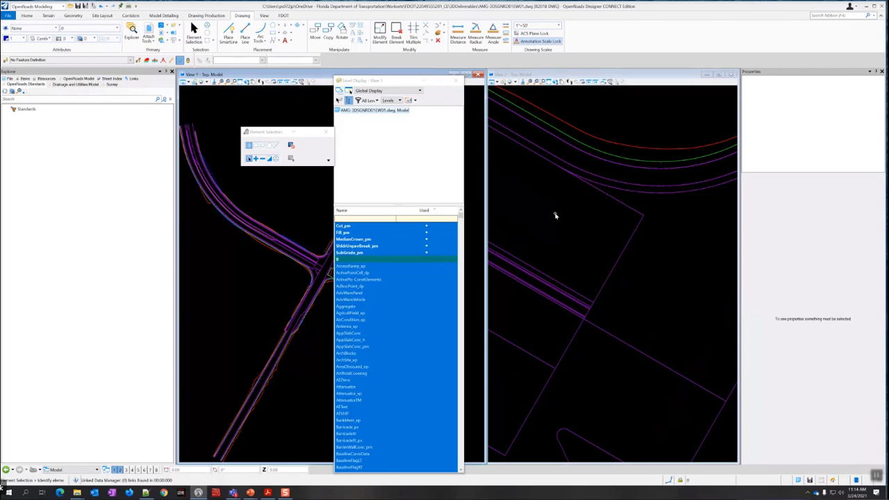
Try to move the side road's SubGrade_pm line string from its end at the intersection, aligning the AccuDraw axes with the line
{"action": "scroll", "coordinate": [594, 314], "scroll_direction": "up", "scroll_amount": 3}
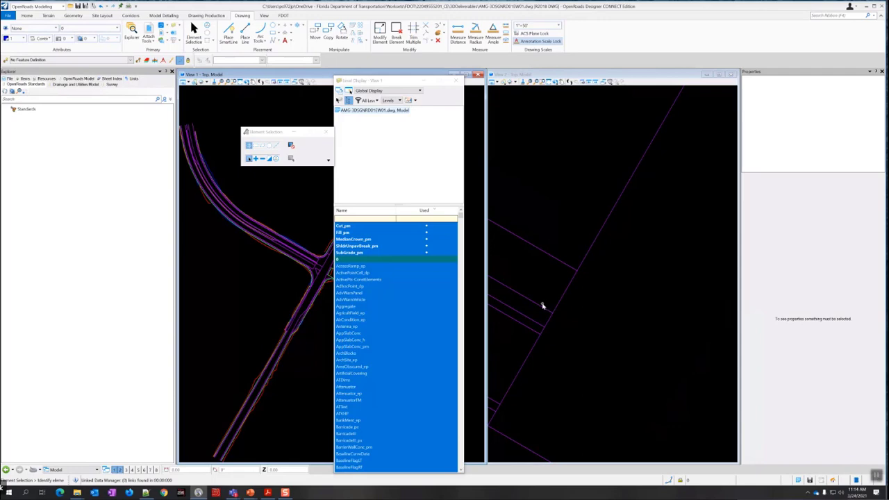
{"action": "mouse_move", "coordinate": [538, 306]}
{"action": "scroll", "coordinate": [574, 267], "scroll_direction": "up", "scroll_amount": 3}
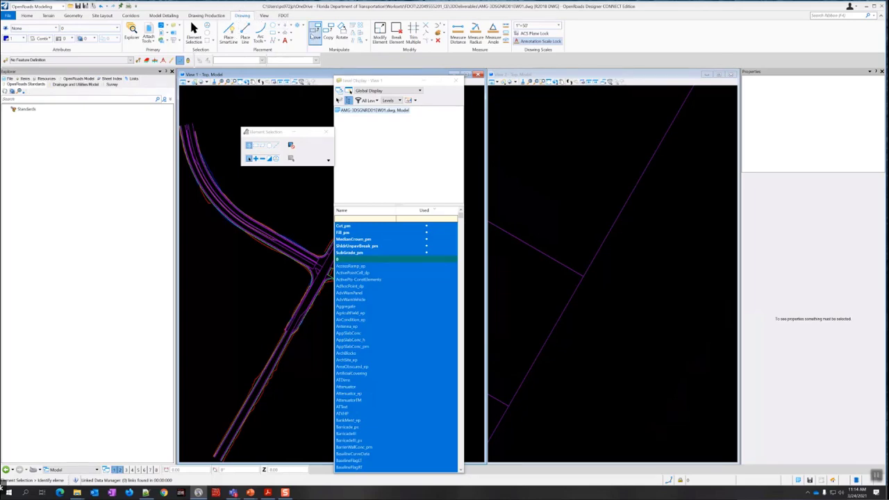
{"action": "left_click", "coordinate": [315, 35]}
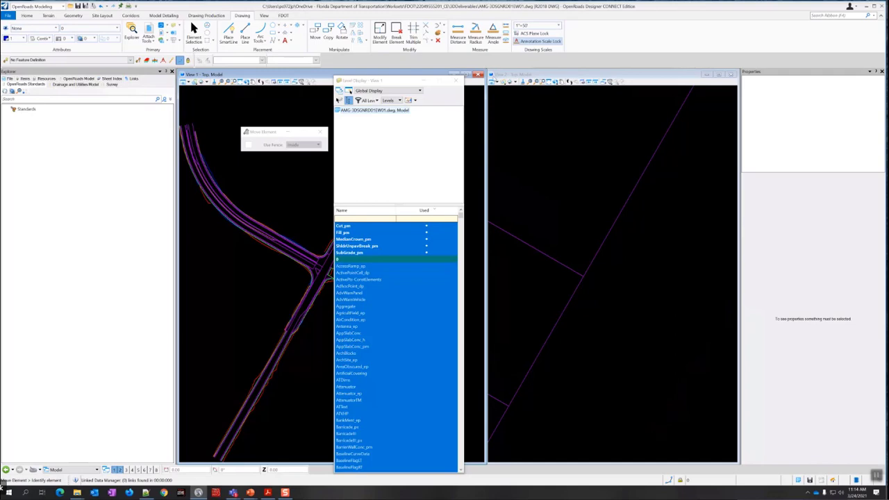
{"action": "left_click", "coordinate": [581, 277]}
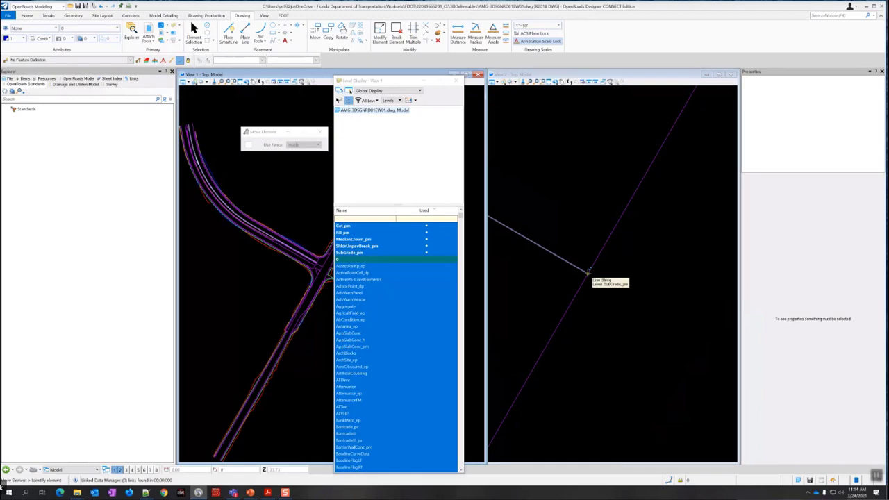
{"action": "left_click", "coordinate": [588, 271]}
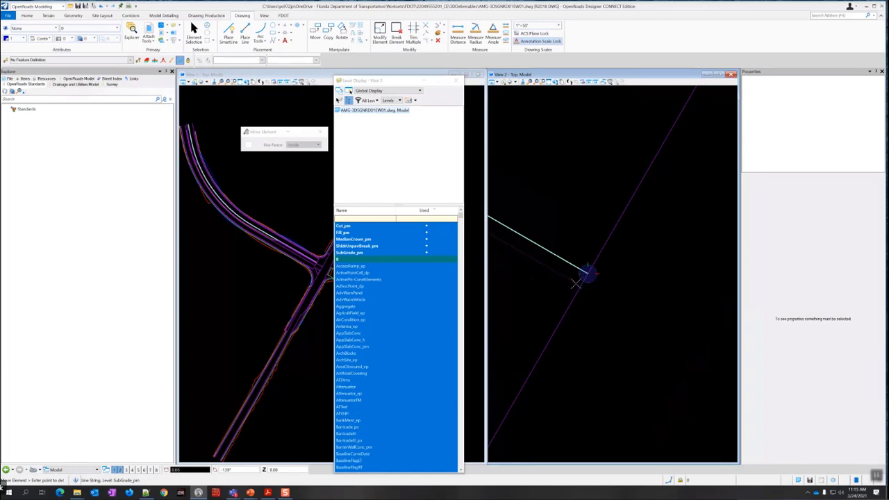
{"action": "key", "text": "r"}
{"action": "key", "text": "a"}
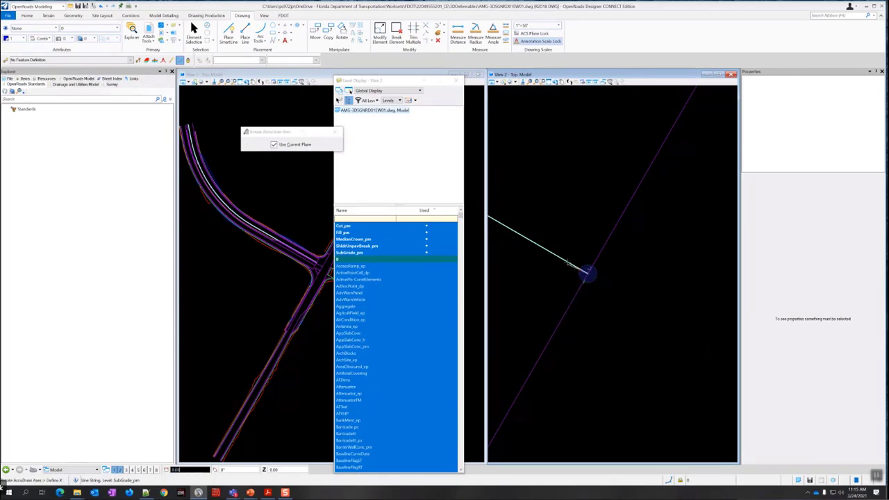
{"action": "left_click", "coordinate": [531, 239]}
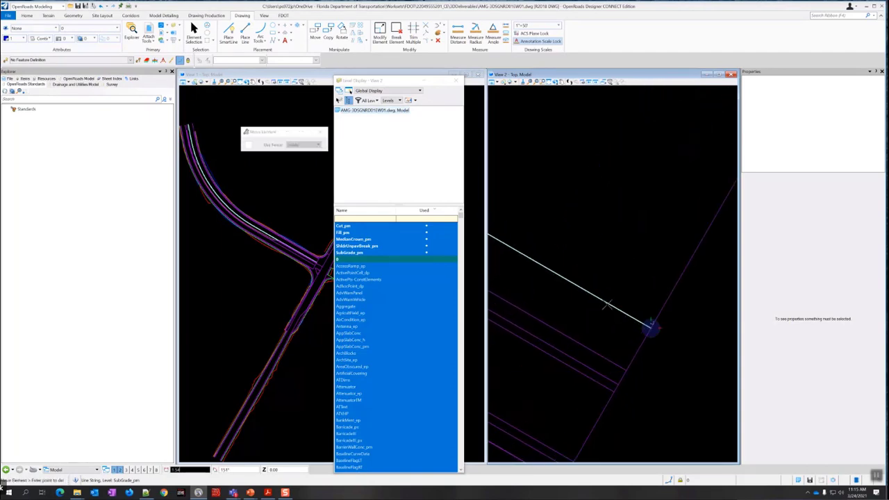
Tilt the 3D view to examine the subgrade line ends at the intersection, then restore the top orientation
{"action": "left_click", "coordinate": [555, 81]}
{"action": "left_click", "coordinate": [576, 89]}
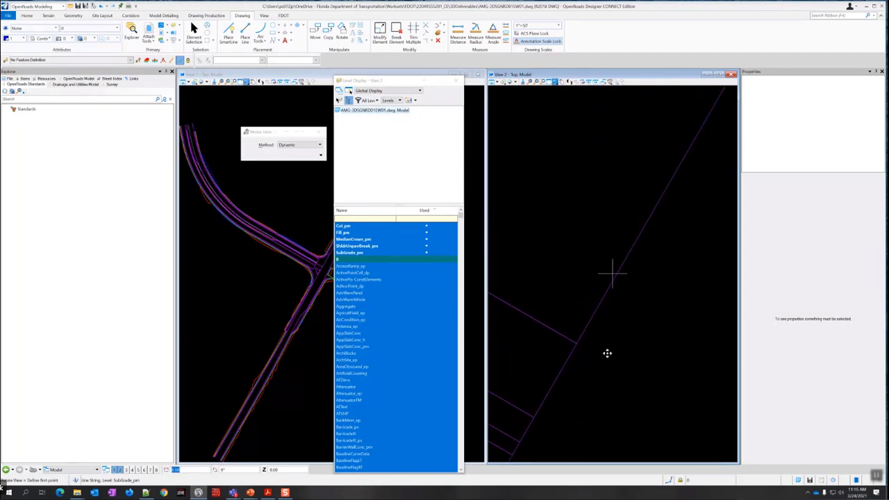
{"action": "left_click", "coordinate": [607, 353]}
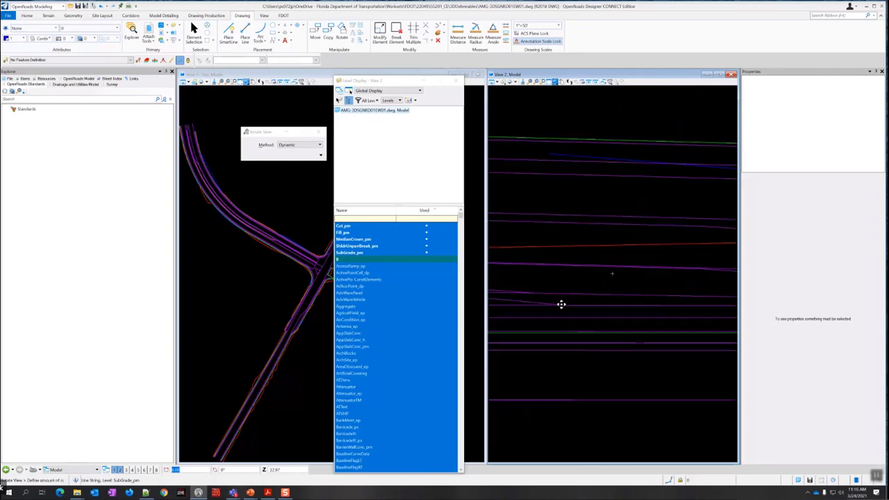
{"action": "left_click", "coordinate": [556, 316]}
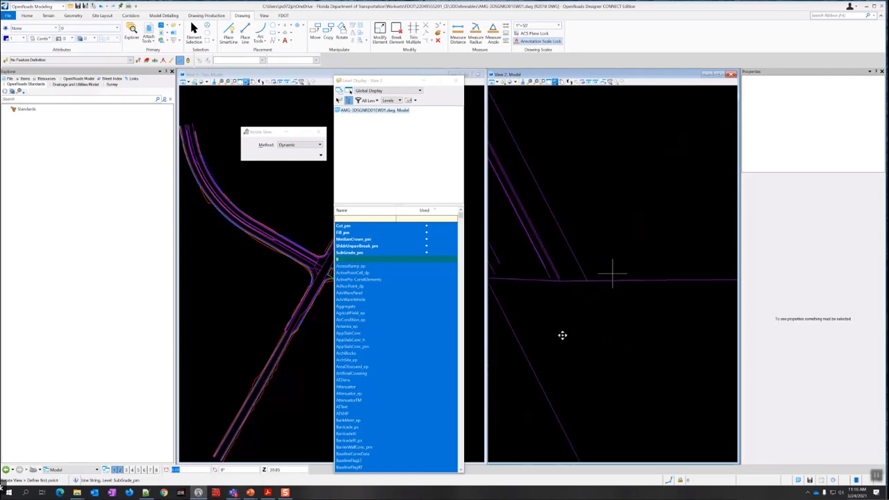
{"action": "scroll", "coordinate": [563, 336], "scroll_direction": "down", "scroll_amount": 2}
{"action": "scroll", "coordinate": [587, 274], "scroll_direction": "up", "scroll_amount": 2}
{"action": "scroll", "coordinate": [560, 278], "scroll_direction": "up", "scroll_amount": 1}
{"action": "scroll", "coordinate": [570, 287], "scroll_direction": "up", "scroll_amount": 1}
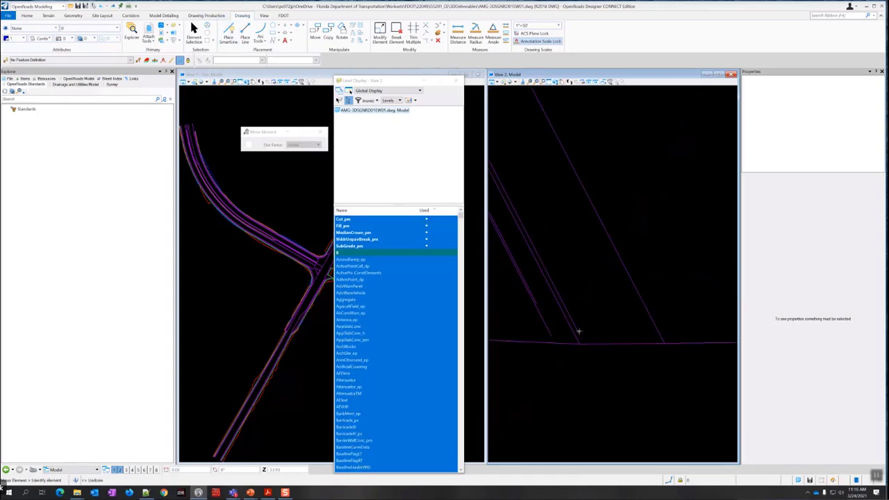
{"action": "left_click", "coordinate": [555, 82]}
{"action": "left_click", "coordinate": [576, 92]}
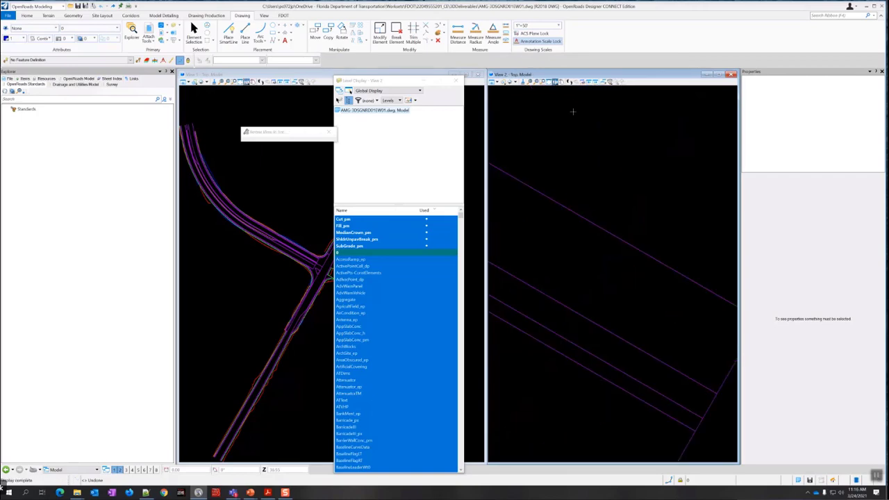
Move the side road's SubGrade_pm line string slightly from its end at the intersection, with the AccuDraw axes rotated to the line
{"action": "scroll", "coordinate": [676, 341], "scroll_direction": "down", "scroll_amount": 1}
{"action": "scroll", "coordinate": [716, 377], "scroll_direction": "up", "scroll_amount": 2}
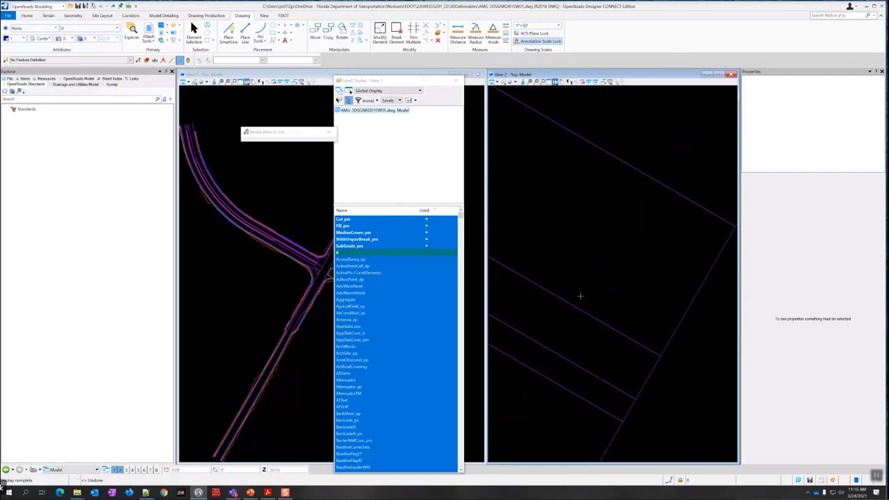
{"action": "scroll", "coordinate": [603, 214], "scroll_direction": "down", "scroll_amount": 3}
{"action": "right_click", "coordinate": [556, 203]}
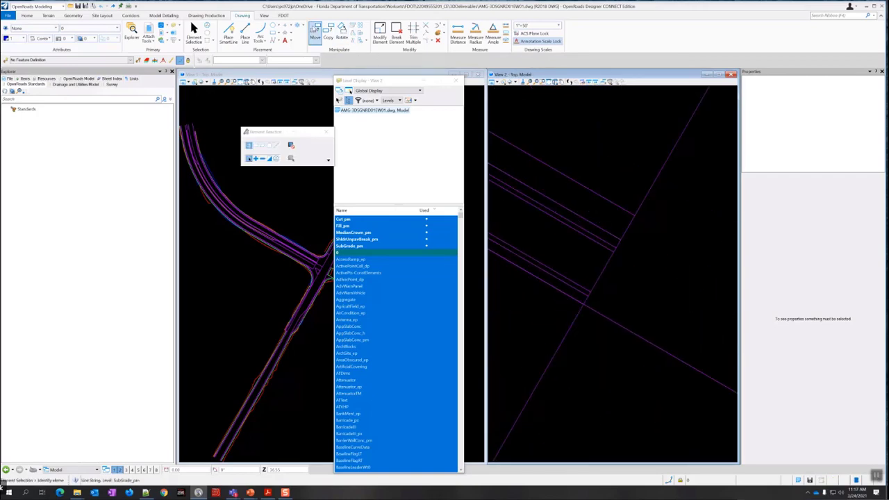
{"action": "left_click", "coordinate": [314, 31]}
{"action": "left_click", "coordinate": [617, 242]}
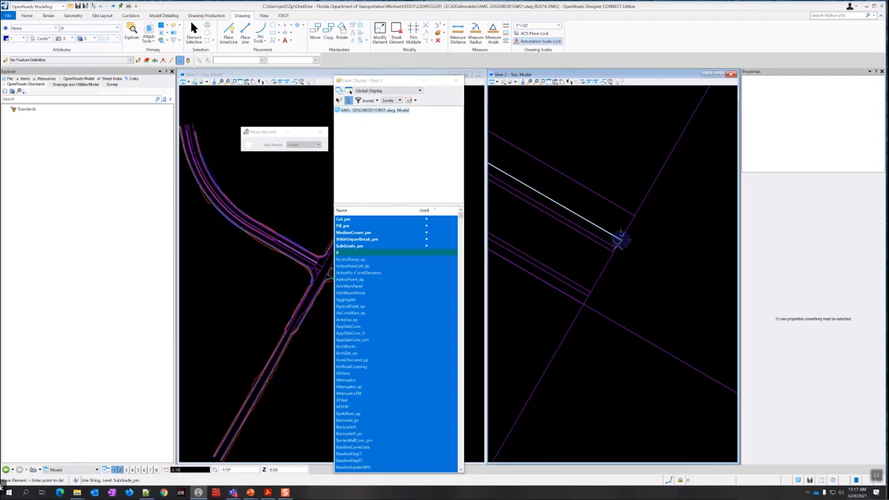
{"action": "key", "text": "r"}
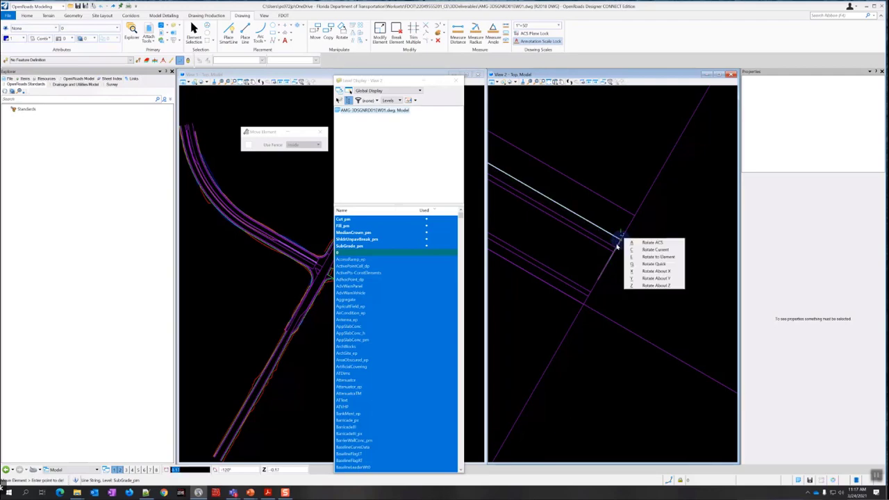
{"action": "key", "text": "q"}
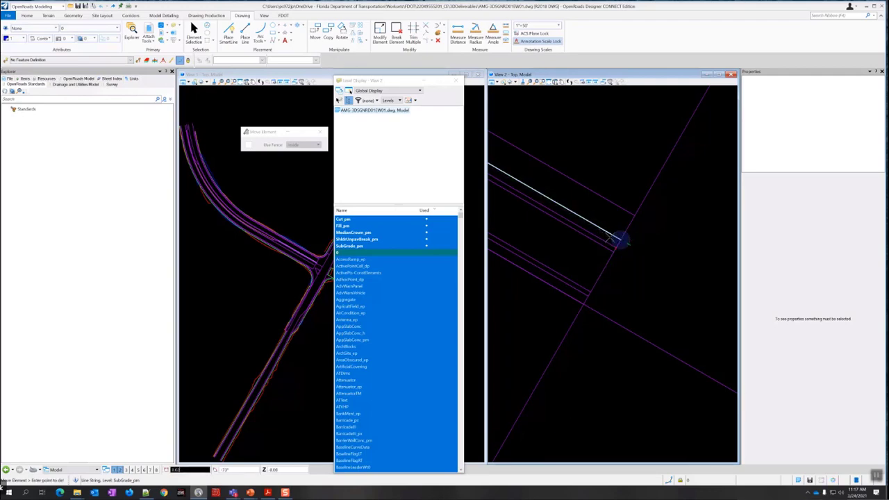
{"action": "scroll", "coordinate": [621, 241], "scroll_direction": "up", "scroll_amount": 3}
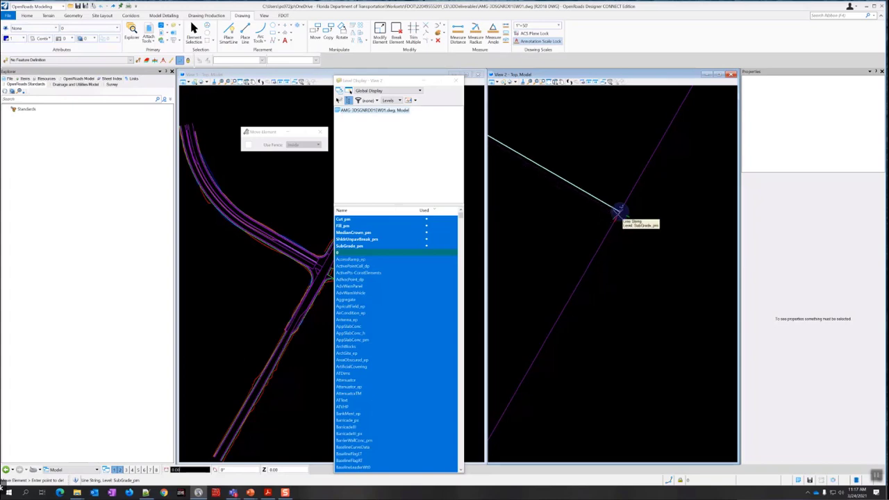
{"action": "left_click", "coordinate": [618, 209]}
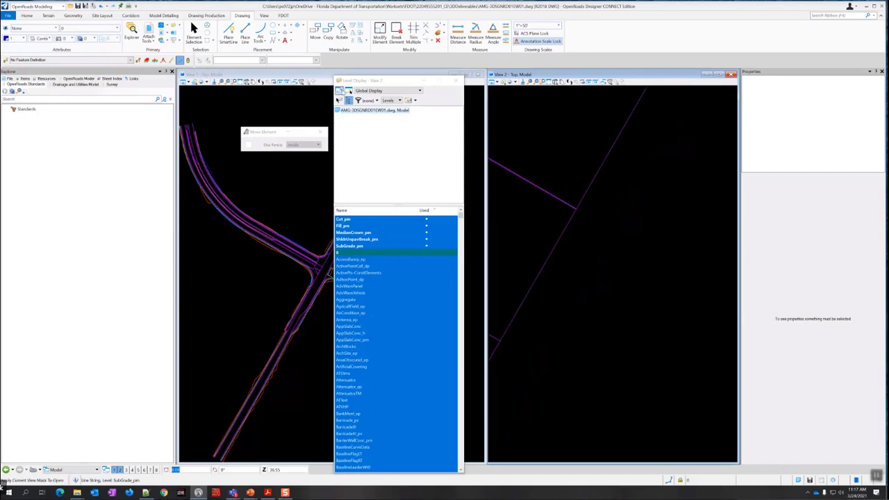
{"action": "left_click", "coordinate": [194, 32]}
Rotate the second view dynamically to examine how the SubGrade_pm line ends meet the crossing line at the intersection
{"action": "middle_click_drag", "start_coordinate": [575, 198], "coordinate": [591, 227]}
{"action": "left_click", "coordinate": [555, 82]}
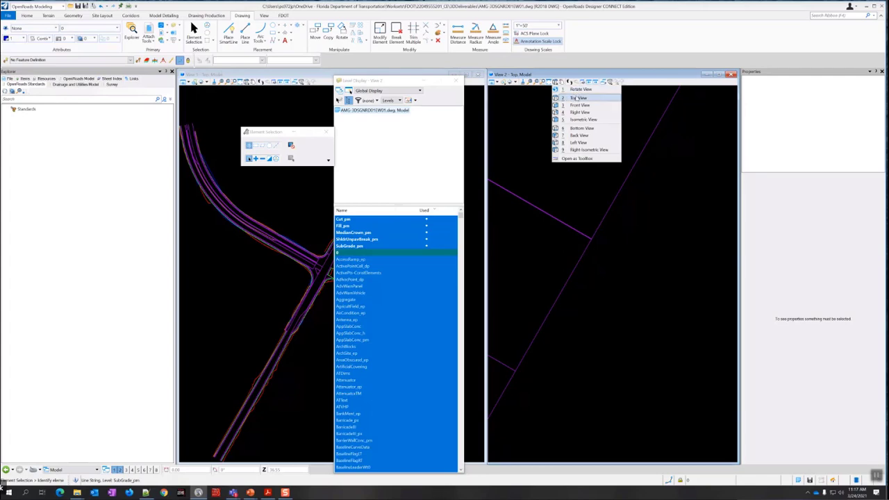
{"action": "left_click", "coordinate": [576, 98]}
{"action": "left_click", "coordinate": [556, 82]}
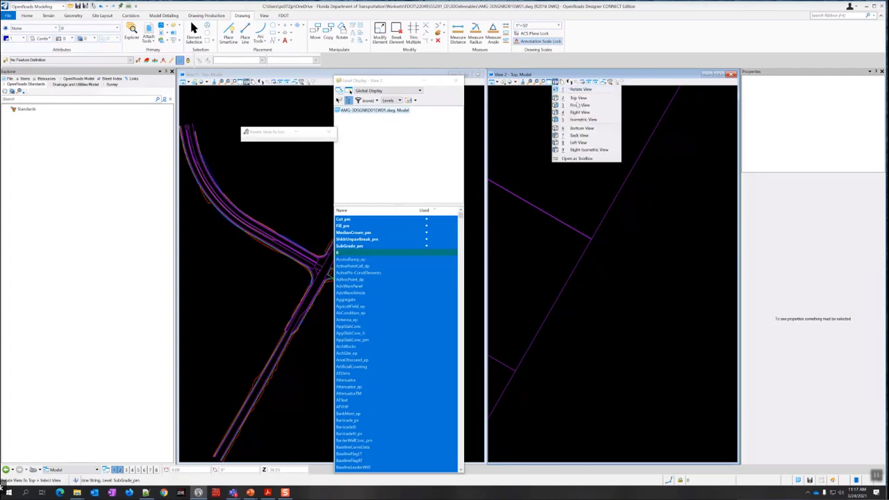
{"action": "left_click", "coordinate": [576, 89]}
{"action": "left_click", "coordinate": [612, 273]}
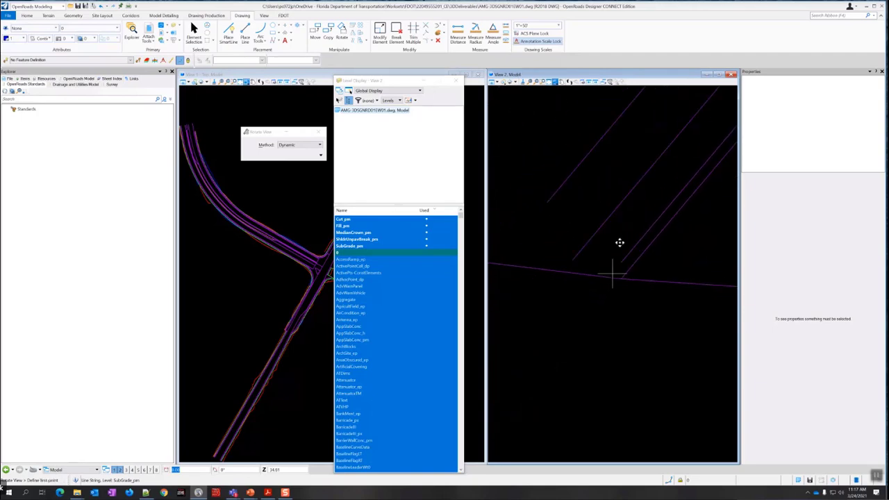
{"action": "left_click", "coordinate": [616, 264]}
{"action": "middle_click_drag", "start_coordinate": [619, 277], "coordinate": [631, 276]}
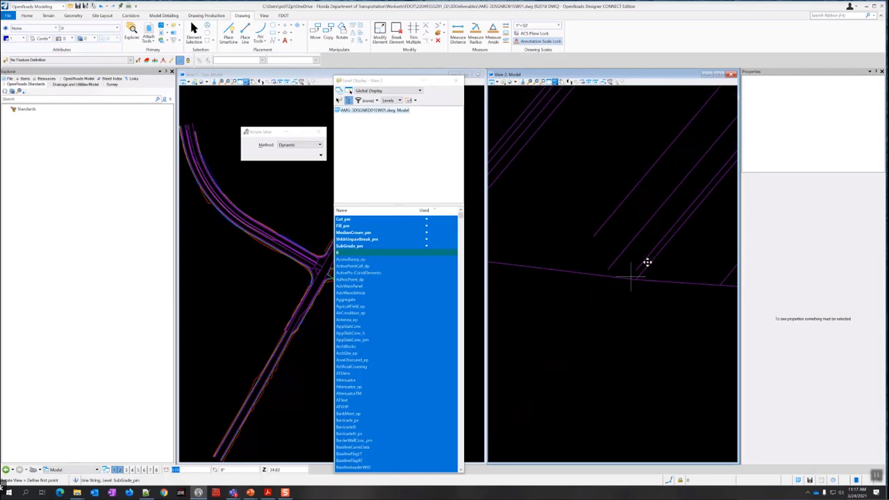
{"action": "scroll", "coordinate": [634, 275], "scroll_direction": "down", "scroll_amount": 2}
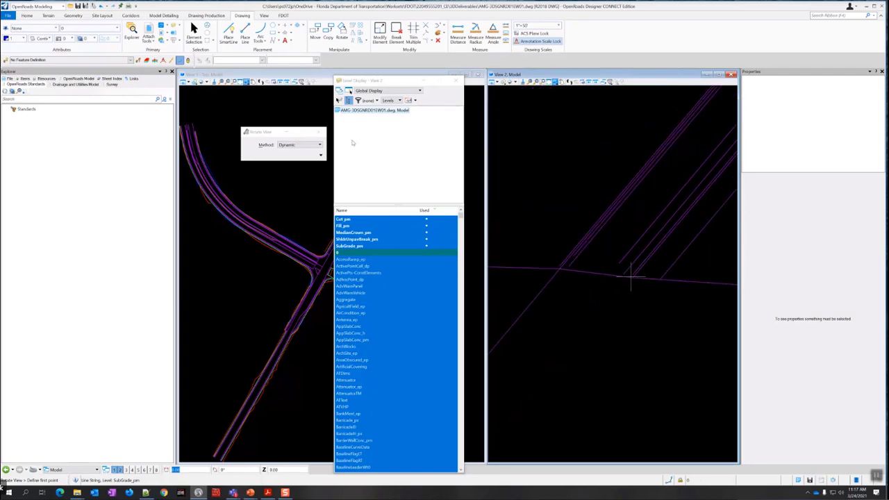
{"action": "left_click", "coordinate": [194, 32]}
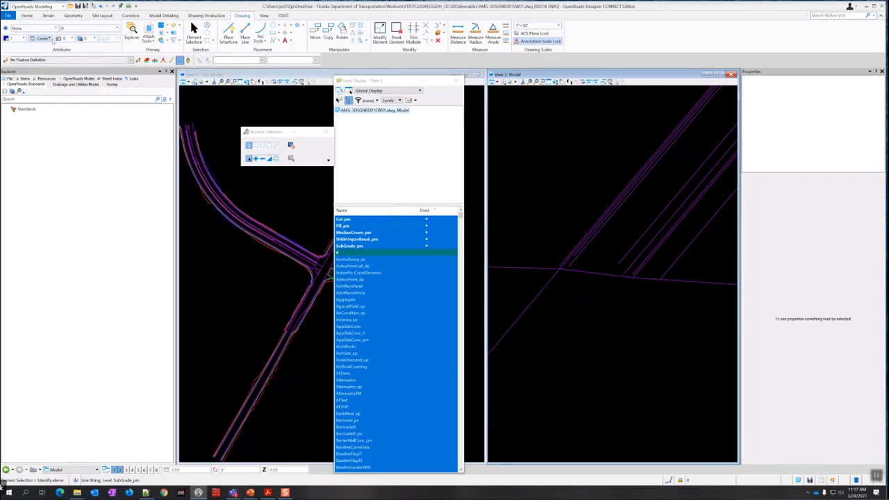
Save the DWG file, confirming Survey Feet as its units
{"action": "left_click", "coordinate": [10, 16]}
{"action": "left_click", "coordinate": [11, 62]}
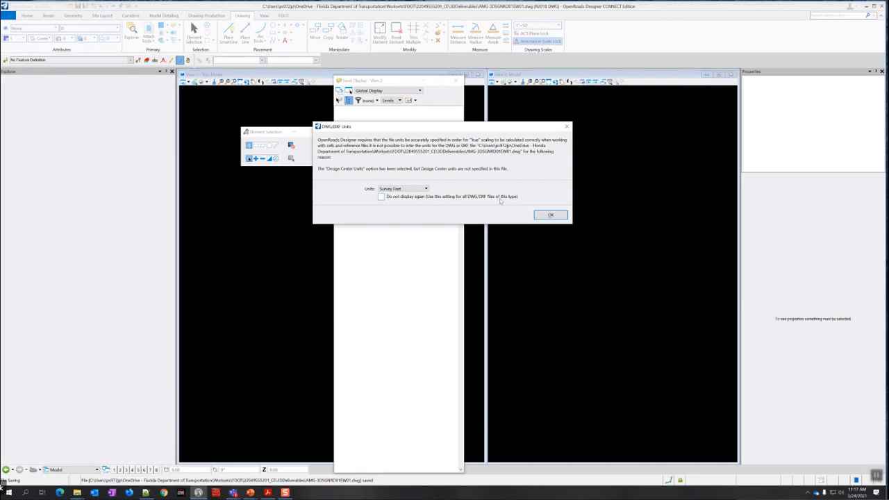
{"action": "left_click", "coordinate": [550, 215]}
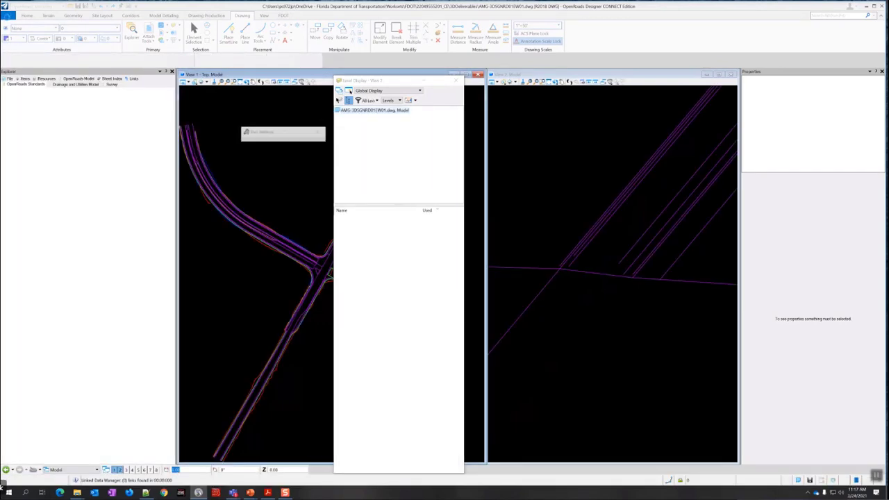
Save the file in MicroStation V8 DGN format as AMG-3DSGNRD01EW01.dgn in the 3DDeliverables folder, replacing the existing file
{"action": "left_click", "coordinate": [9, 15]}
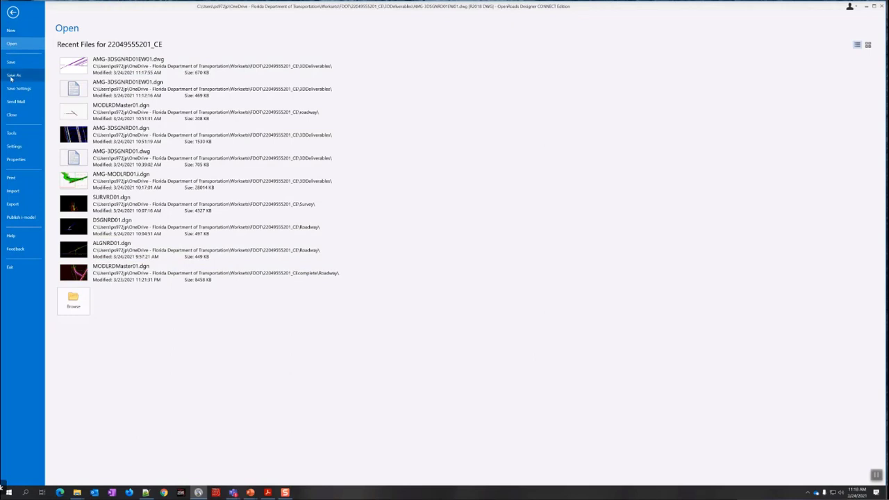
{"action": "left_click", "coordinate": [15, 74]}
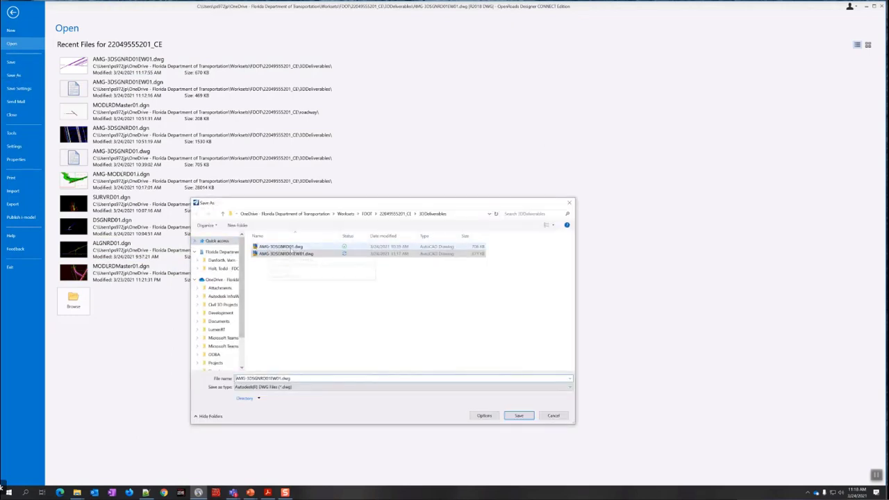
{"action": "left_click", "coordinate": [293, 386]}
{"action": "left_click", "coordinate": [299, 397]}
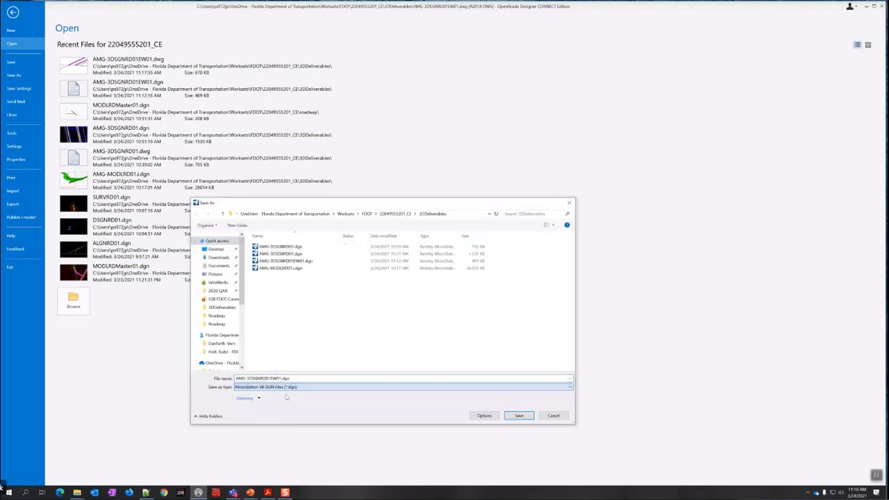
{"action": "left_click", "coordinate": [304, 262]}
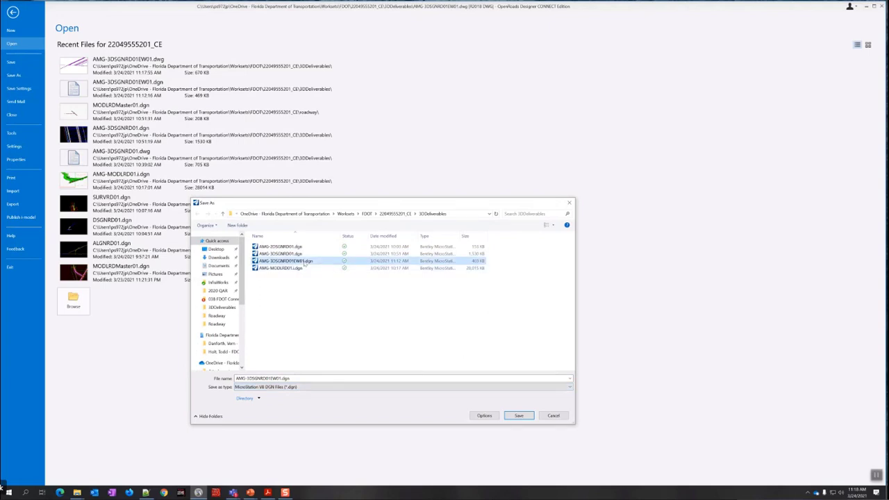
{"action": "left_click", "coordinate": [518, 415]}
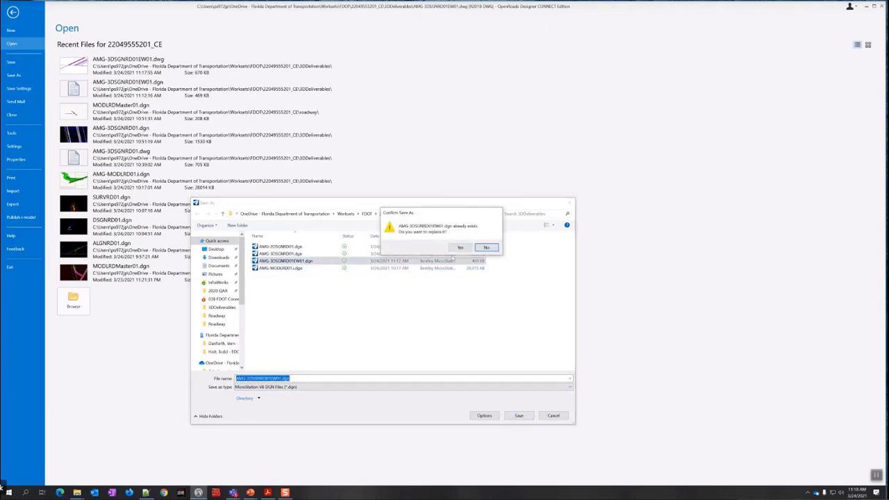
{"action": "left_click", "coordinate": [457, 247]}
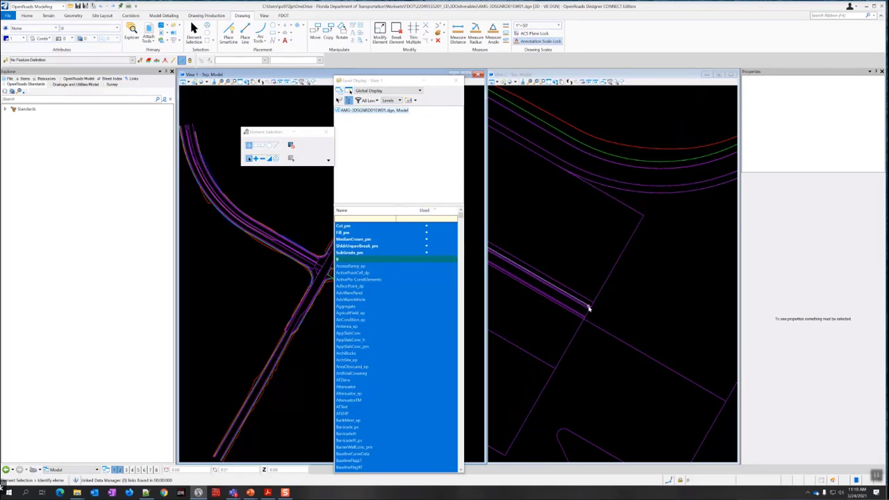
Close the Level Display dialog and the second view, and block-select all lines of both roads
{"action": "scroll", "coordinate": [581, 316], "scroll_direction": "down", "scroll_amount": 1}
{"action": "scroll", "coordinate": [581, 316], "scroll_direction": "down", "scroll_amount": 2}
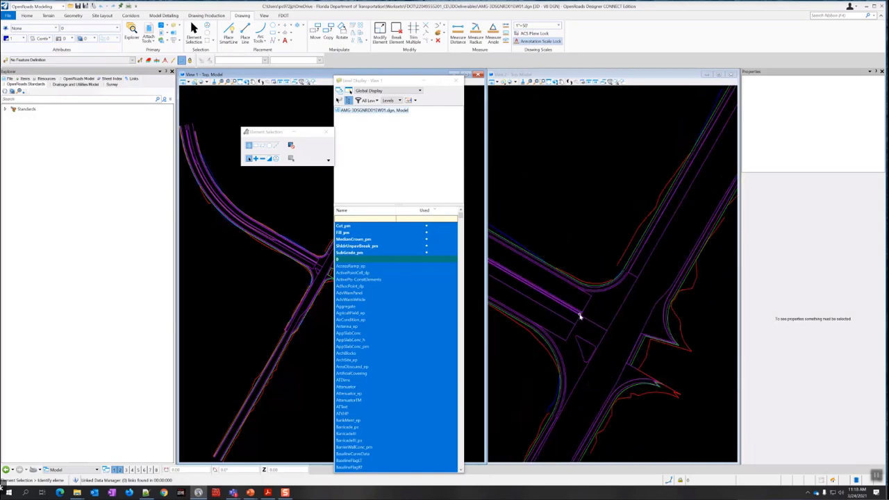
{"action": "scroll", "coordinate": [574, 323], "scroll_direction": "up", "scroll_amount": 1}
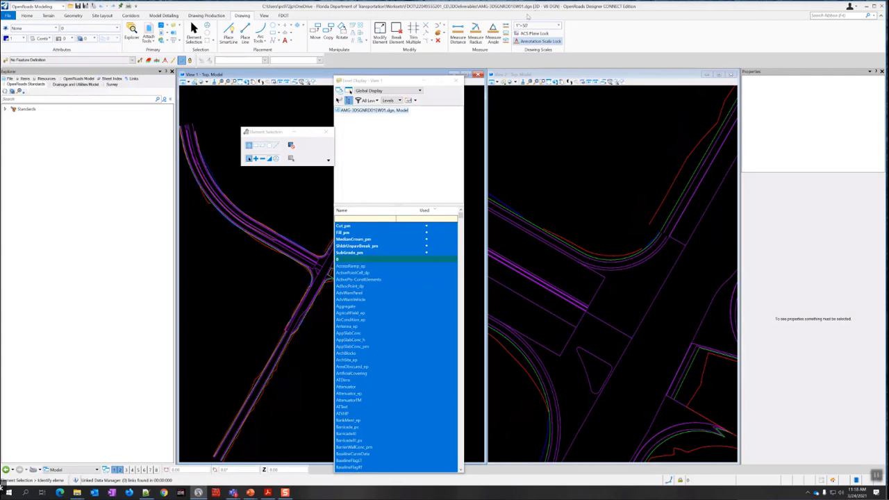
{"action": "left_click", "coordinate": [457, 80]}
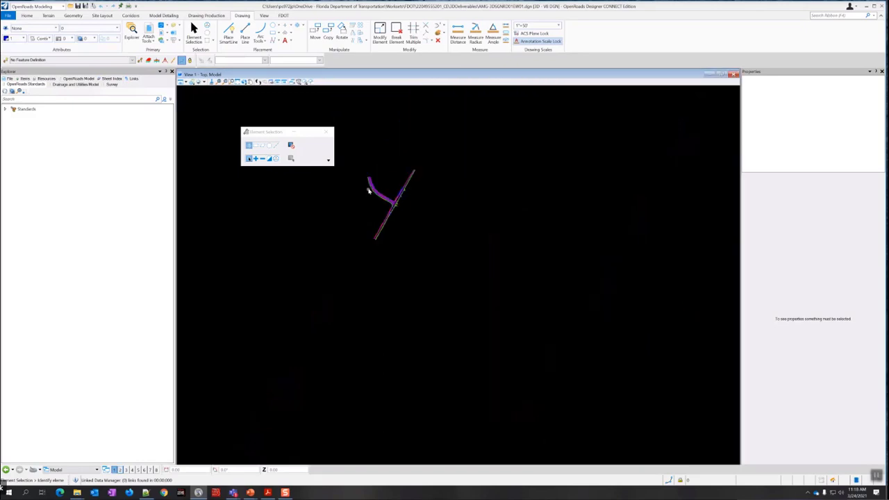
{"action": "scroll", "coordinate": [368, 189], "scroll_direction": "up", "scroll_amount": 2}
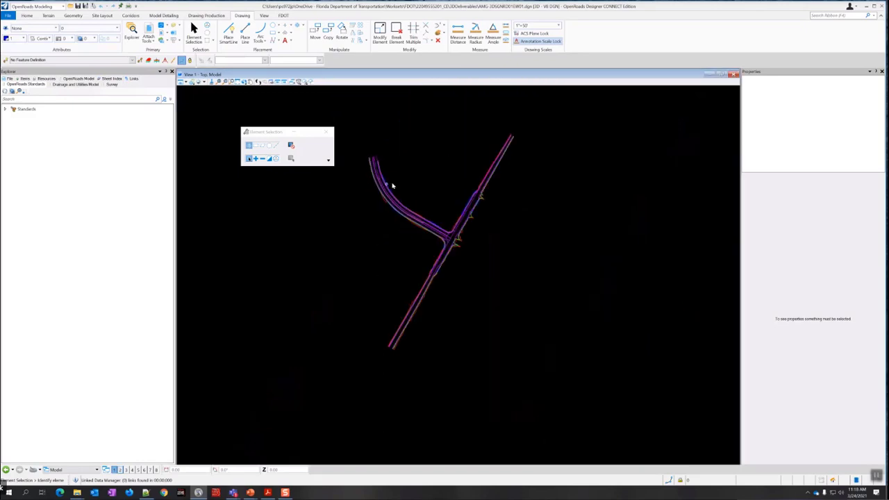
{"action": "middle_click_drag", "start_coordinate": [408, 178], "coordinate": [409, 207]}
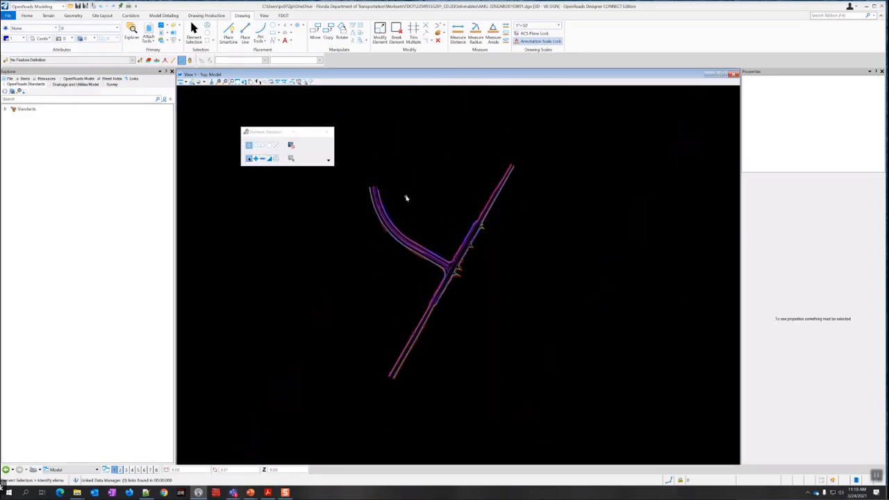
{"action": "left_click", "coordinate": [255, 144]}
{"action": "left_click", "coordinate": [567, 154]}
{"action": "left_click", "coordinate": [324, 391]}
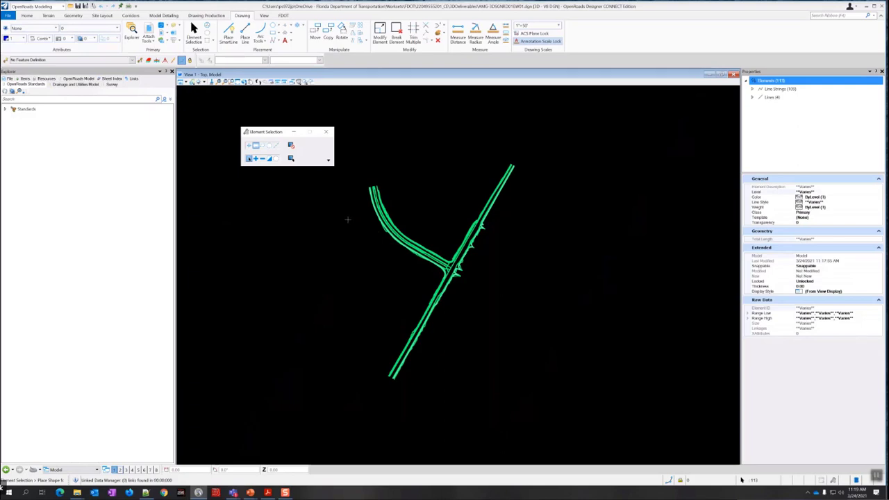
Start creating a terrain model from the selected elements as break lines, keeping the DtmProposed feature definition
{"action": "left_click", "coordinate": [48, 15]}
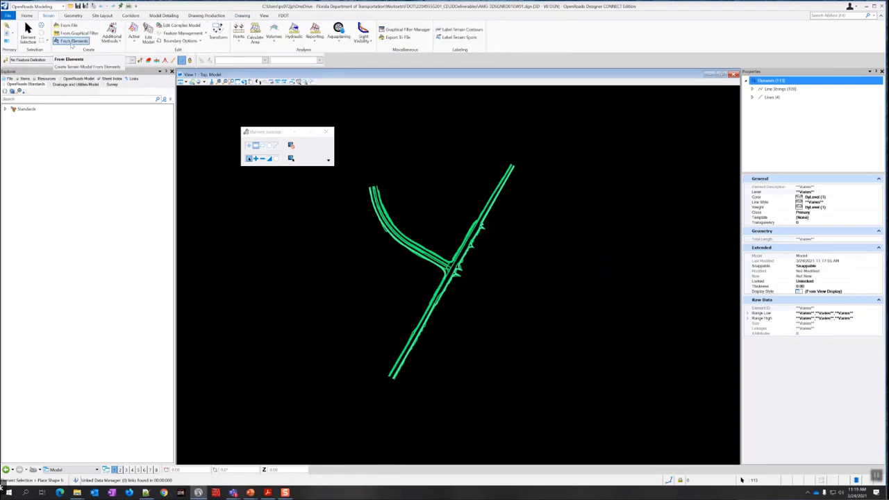
{"action": "left_click", "coordinate": [73, 41]}
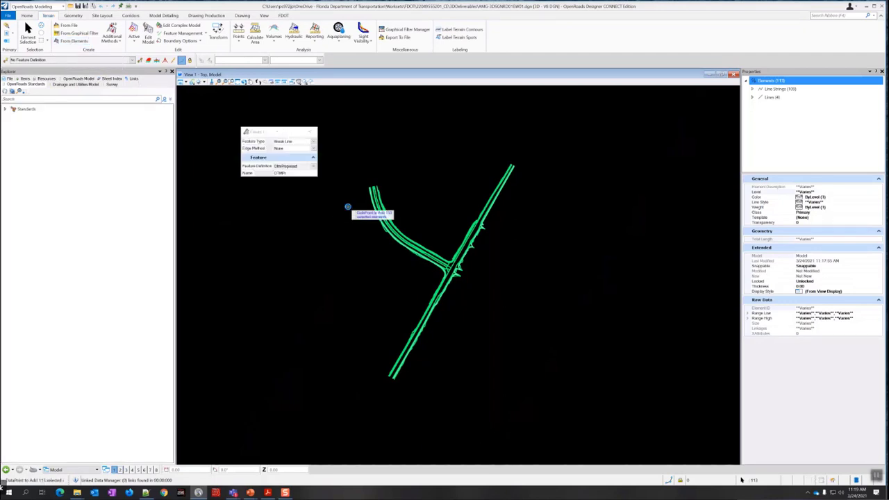
{"action": "left_click", "coordinate": [314, 167]}
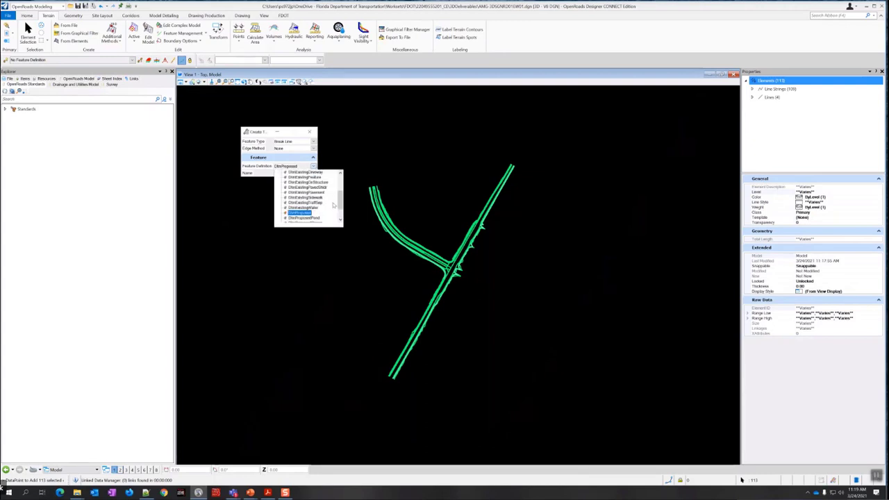
{"action": "mouse_move", "coordinate": [339, 200]}
{"action": "left_mouse_down"}
{"action": "mouse_move", "coordinate": [344, 179]}
{"action": "mouse_move", "coordinate": [342, 204]}
{"action": "mouse_move", "coordinate": [342, 194]}
{"action": "left_mouse_up"}
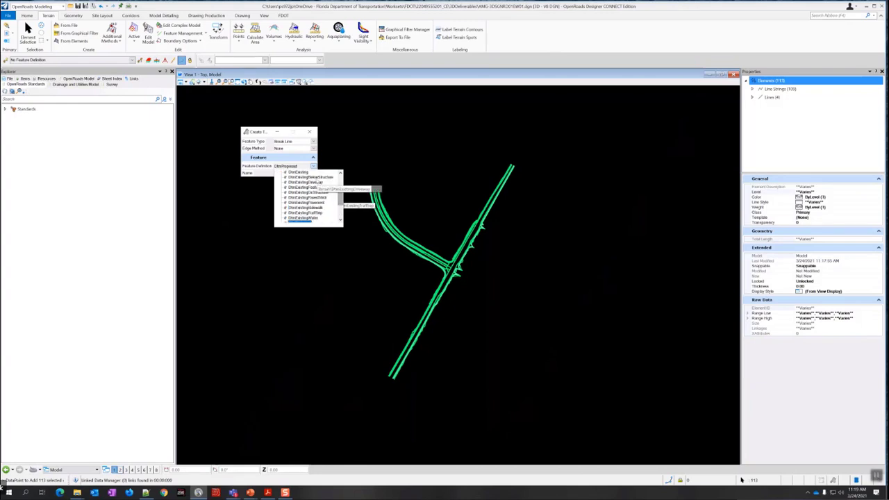
{"action": "left_click", "coordinate": [314, 167]}
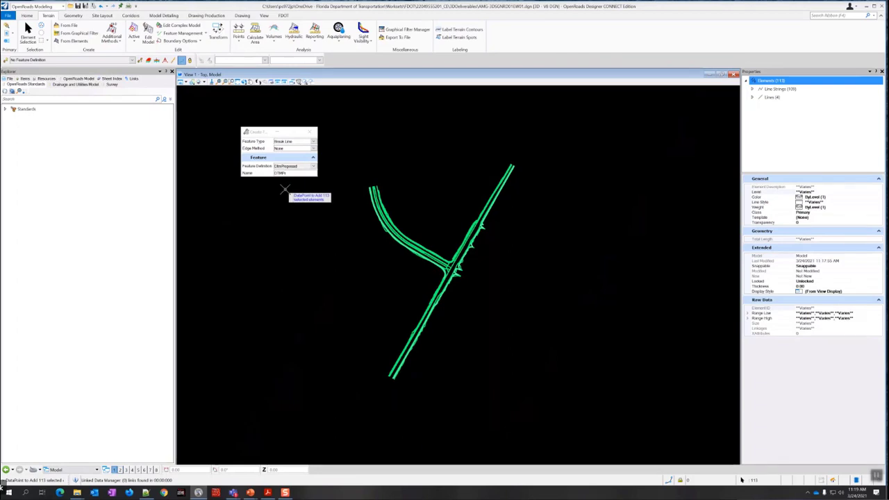
Name the terrain model AMG-3SURFACEEW01 and create it from the selected elements as break lines
{"action": "key", "text": "Caps_Lock"}
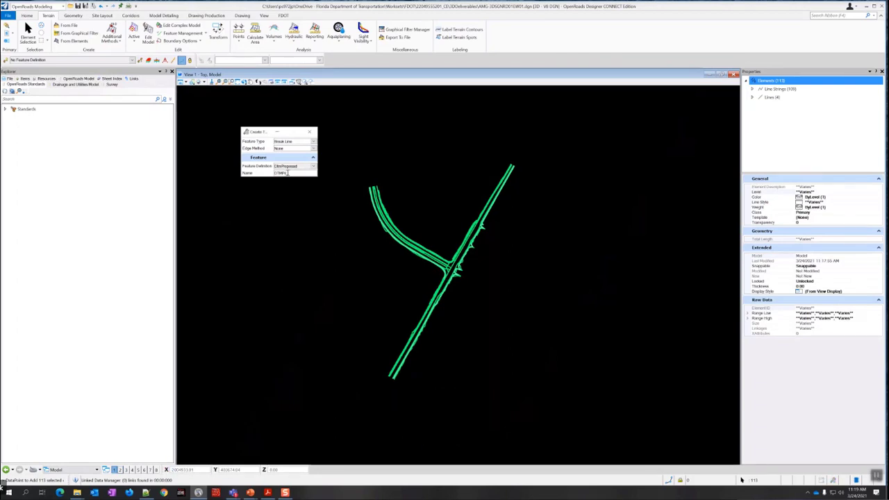
{"action": "left_click_drag", "start_coordinate": [288, 173], "coordinate": [257, 173]}
{"action": "key", "text": "Caps_Lock"}
{"action": "type", "text": "prop"}
{"action": "key", "text": "BackSpace"}
{"action": "key", "text": "BackSpace"}
{"action": "key", "text": "BackSpace"}
{"action": "key", "text": "BackSpace"}
{"action": "key", "text": "Caps_Lock"}
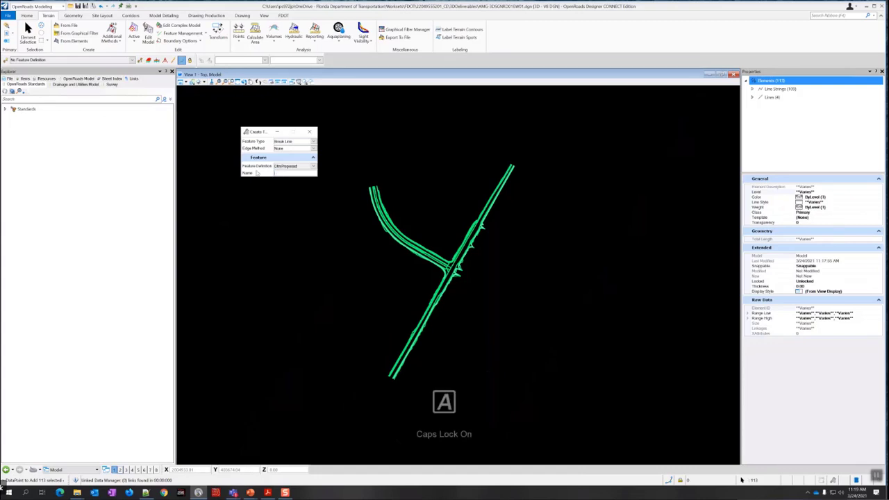
{"action": "type", "text": "AMG"}
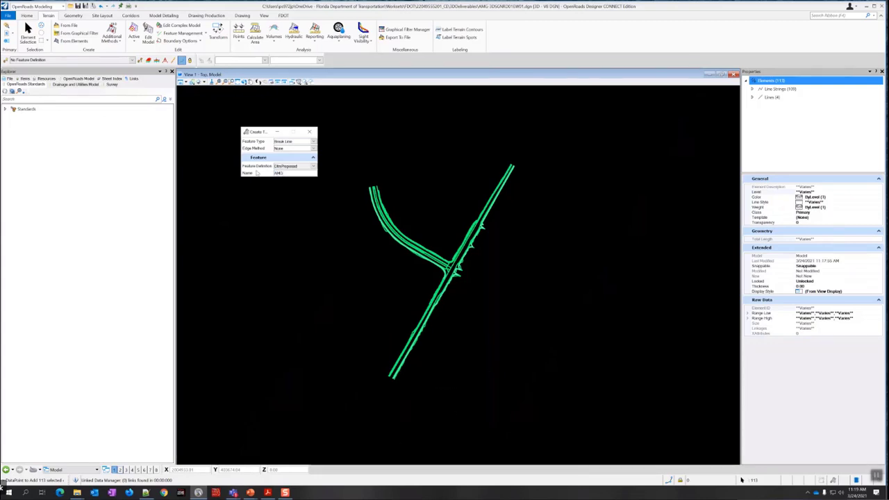
{"action": "type", "text": "-3DSURFAC"}
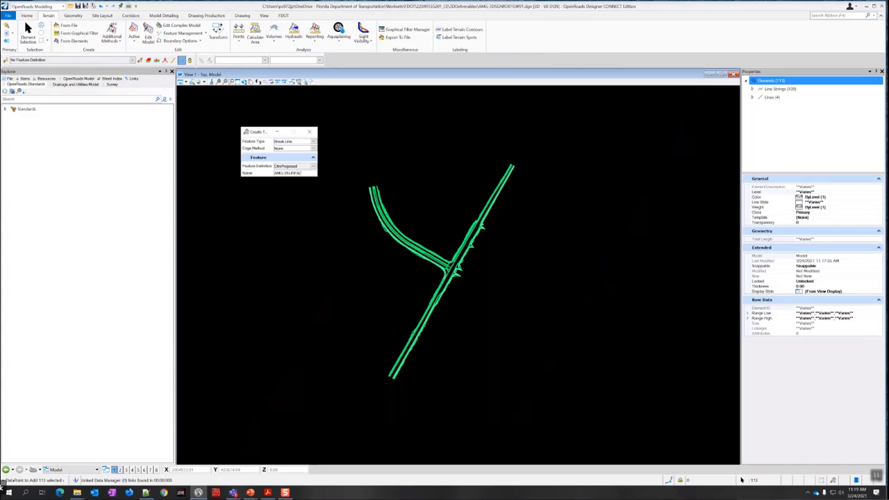
{"action": "type", "text": "E01"}
{"action": "key", "text": "Caps_Lock"}
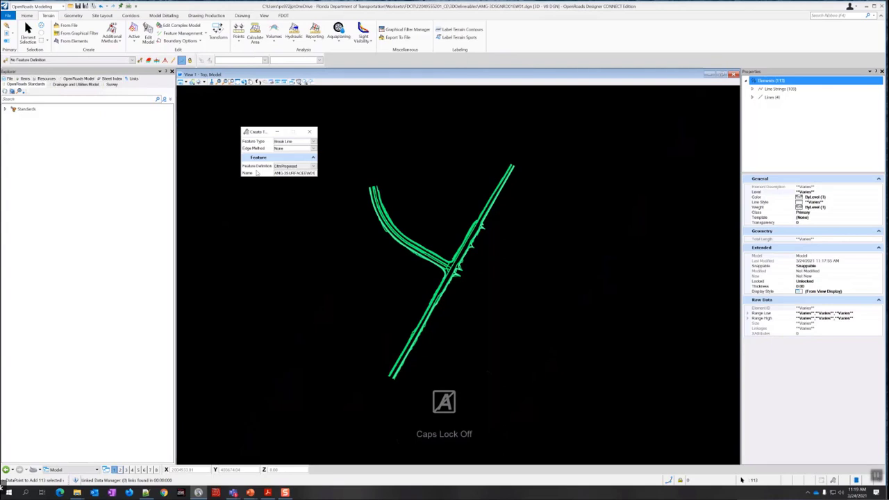
{"action": "left_click", "coordinate": [374, 246]}
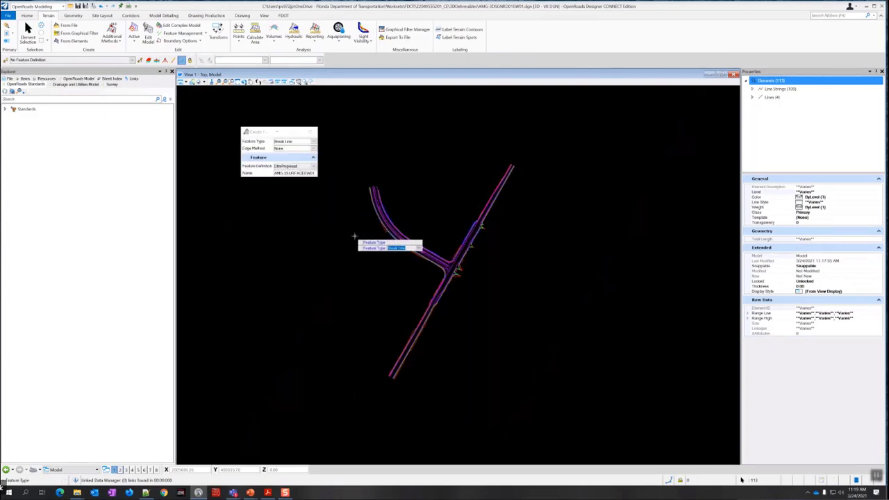
{"action": "left_click", "coordinate": [362, 241]}
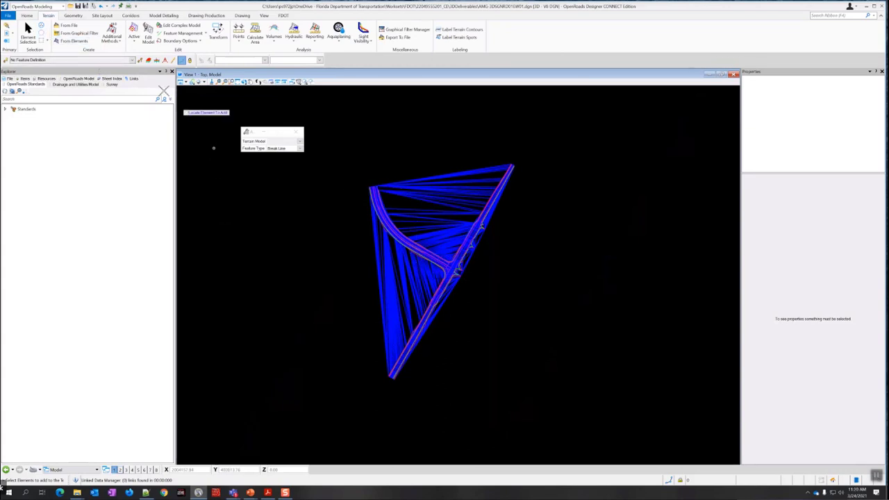
Select all lines on the Cut_pm level by element and change their terrain feature type to Boundary
{"action": "left_click", "coordinate": [28, 31]}
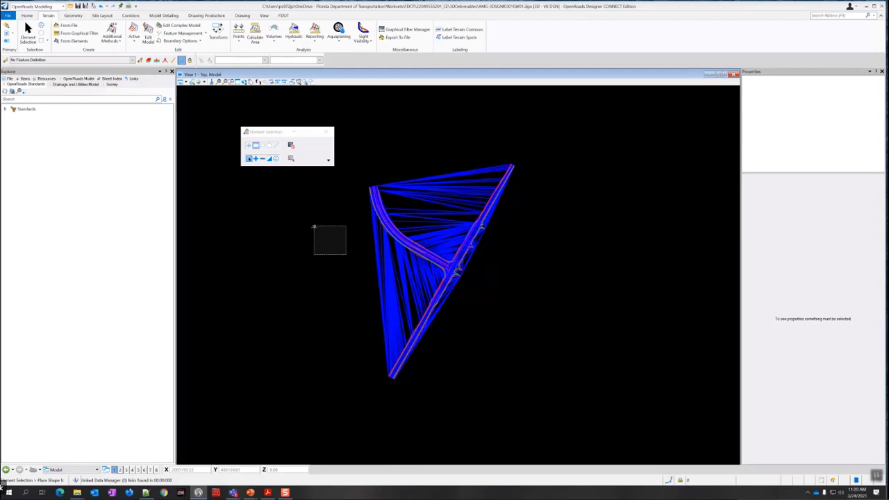
{"action": "scroll", "coordinate": [414, 268], "scroll_direction": "up", "scroll_amount": 4}
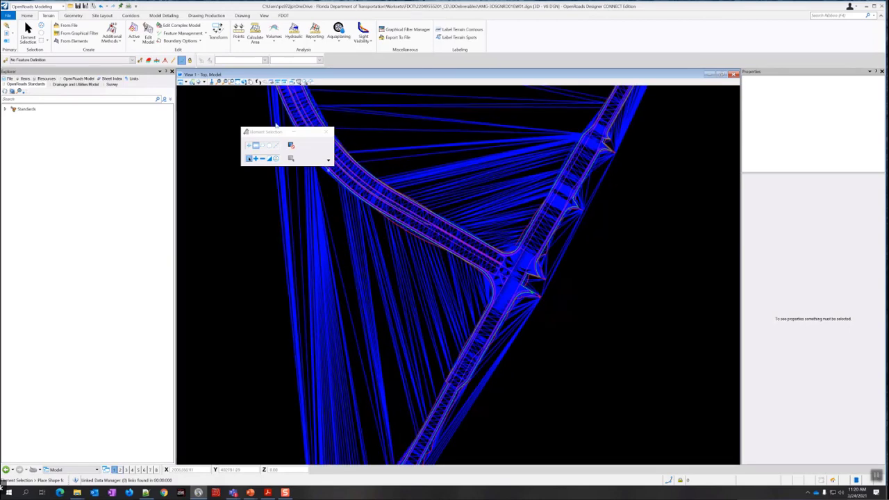
{"action": "right_click", "coordinate": [242, 191]}
{"action": "left_click", "coordinate": [281, 194]}
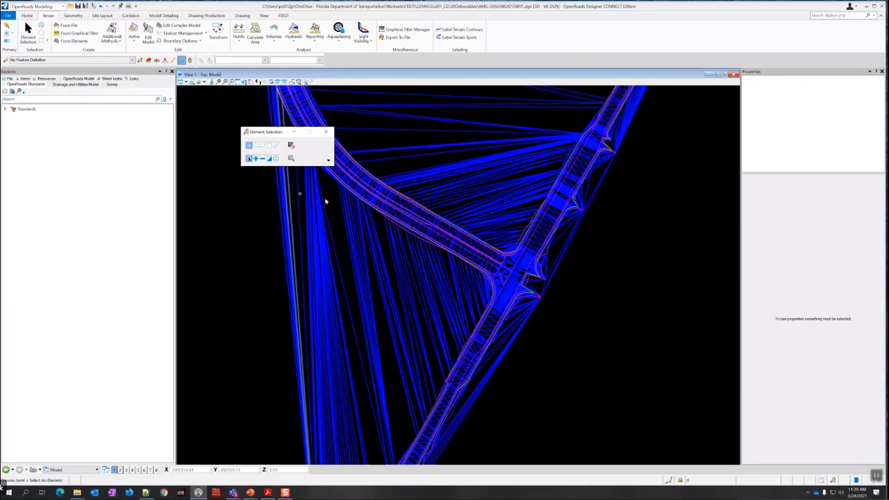
{"action": "scroll", "coordinate": [377, 202], "scroll_direction": "up", "scroll_amount": 3}
{"action": "left_click", "coordinate": [375, 199]}
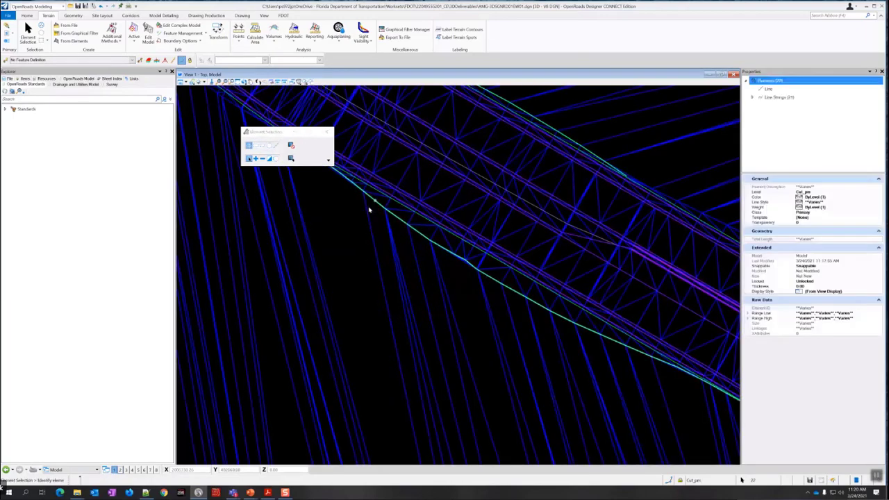
{"action": "scroll", "coordinate": [363, 217], "scroll_direction": "down", "scroll_amount": 4}
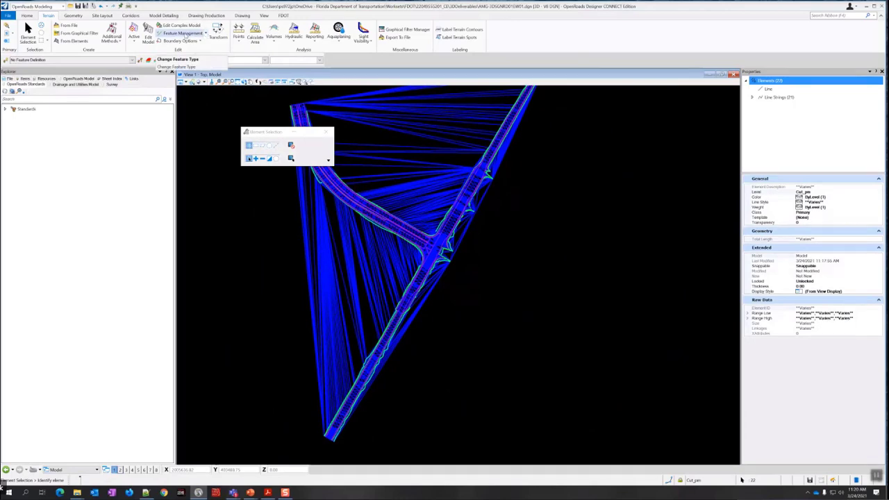
{"action": "left_click", "coordinate": [184, 33]}
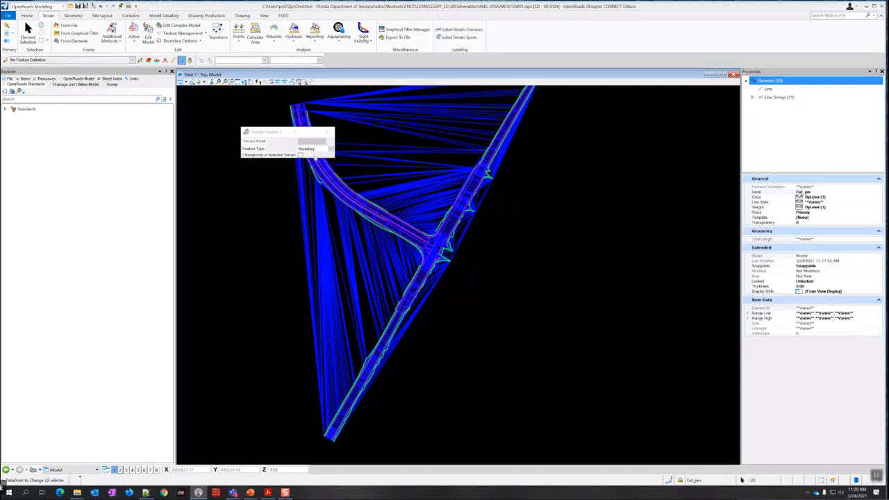
{"action": "left_click", "coordinate": [522, 262]}
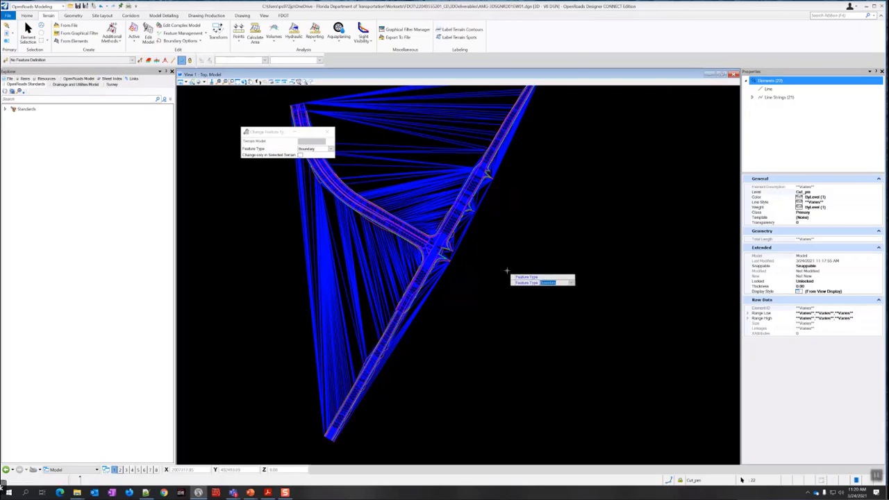
{"action": "left_click", "coordinate": [507, 271]}
{"action": "scroll", "coordinate": [478, 258], "scroll_direction": "down", "scroll_amount": 3}
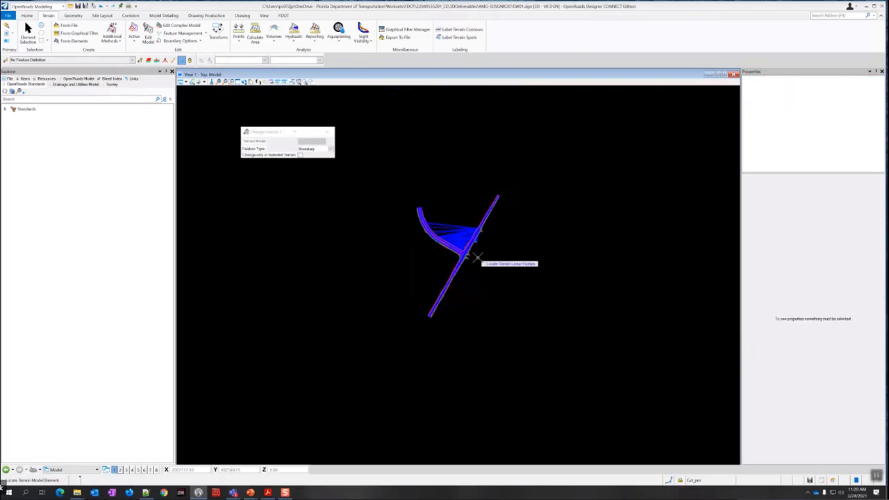
{"action": "scroll", "coordinate": [476, 240], "scroll_direction": "up", "scroll_amount": 3}
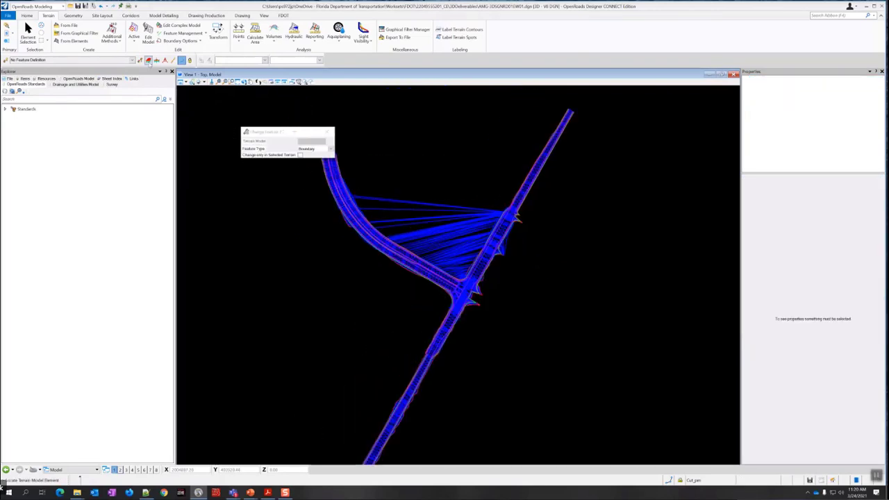
Select all lines on the Fill_pm level by element and change their terrain feature type to Boundary
{"action": "left_click", "coordinate": [27, 29]}
{"action": "right_click", "coordinate": [323, 242]}
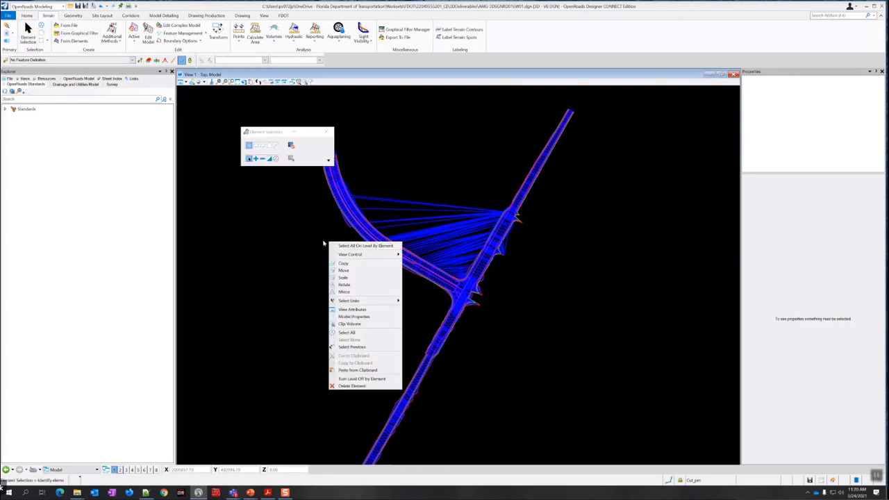
{"action": "left_click", "coordinate": [340, 246]}
{"action": "scroll", "coordinate": [323, 197], "scroll_direction": "up", "scroll_amount": 5}
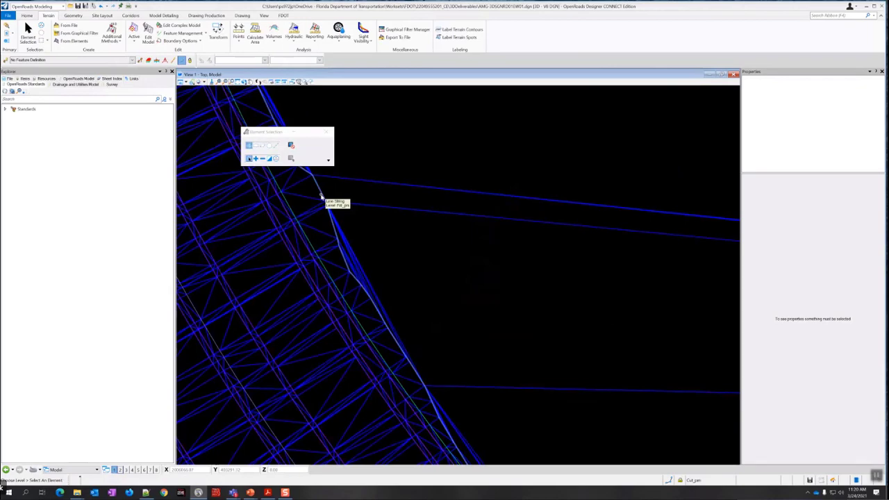
{"action": "left_click", "coordinate": [347, 238]}
{"action": "scroll", "coordinate": [360, 246], "scroll_direction": "down", "scroll_amount": 5}
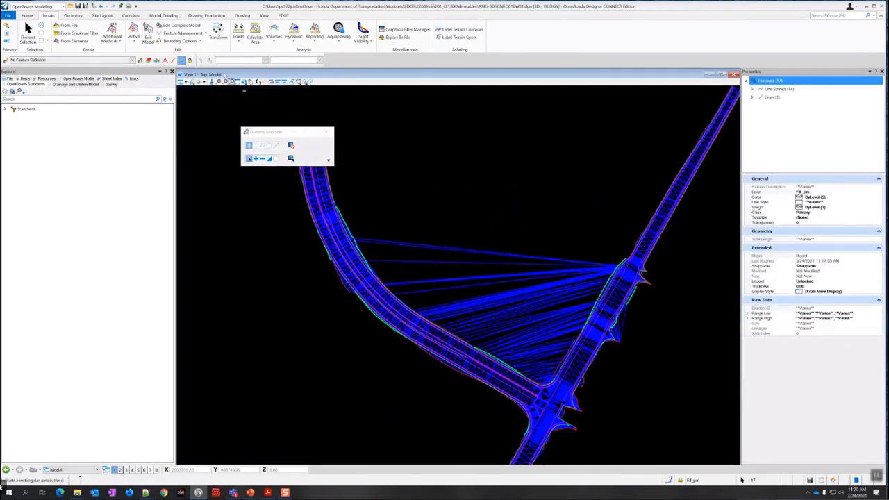
{"action": "left_click", "coordinate": [197, 33]}
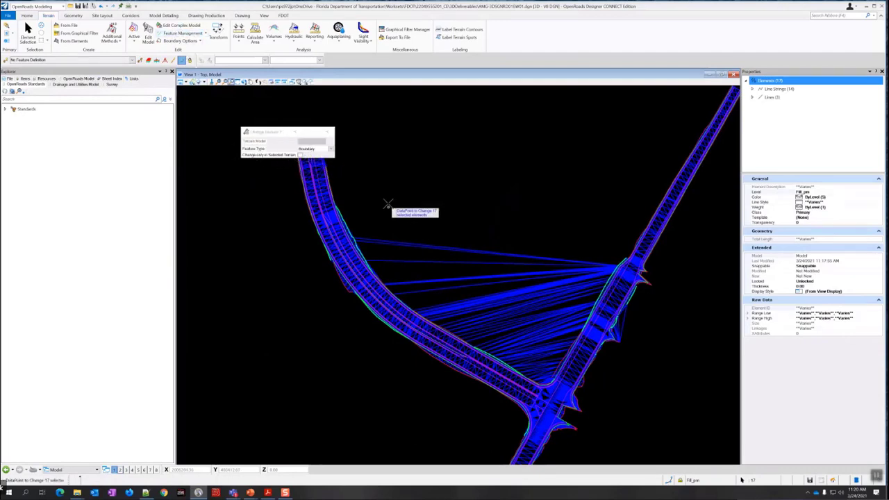
{"action": "left_click", "coordinate": [444, 187]}
{"action": "scroll", "coordinate": [434, 191], "scroll_direction": "down", "scroll_amount": 5}
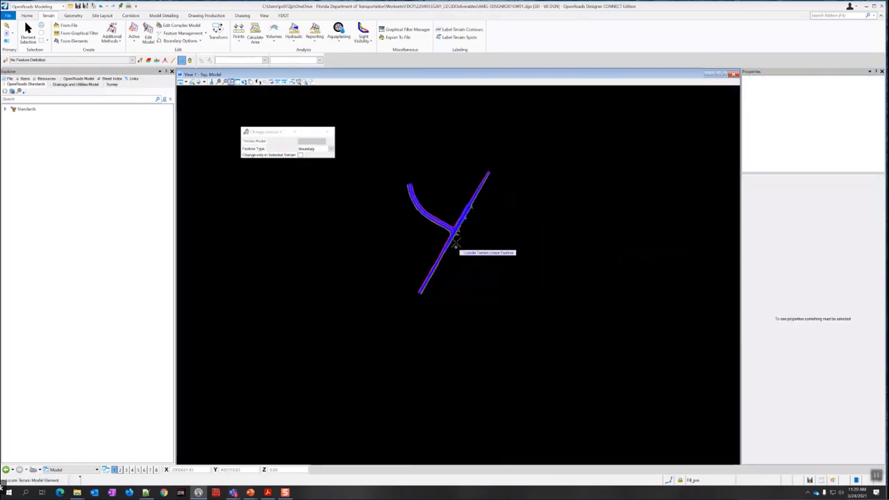
Examine the terrain's triangulated edges at the curved road's end and along the main road's driveway connections
{"action": "scroll", "coordinate": [460, 235], "scroll_direction": "up", "scroll_amount": 3}
{"action": "scroll", "coordinate": [455, 224], "scroll_direction": "down", "scroll_amount": 4}
{"action": "scroll", "coordinate": [413, 170], "scroll_direction": "up", "scroll_amount": 2}
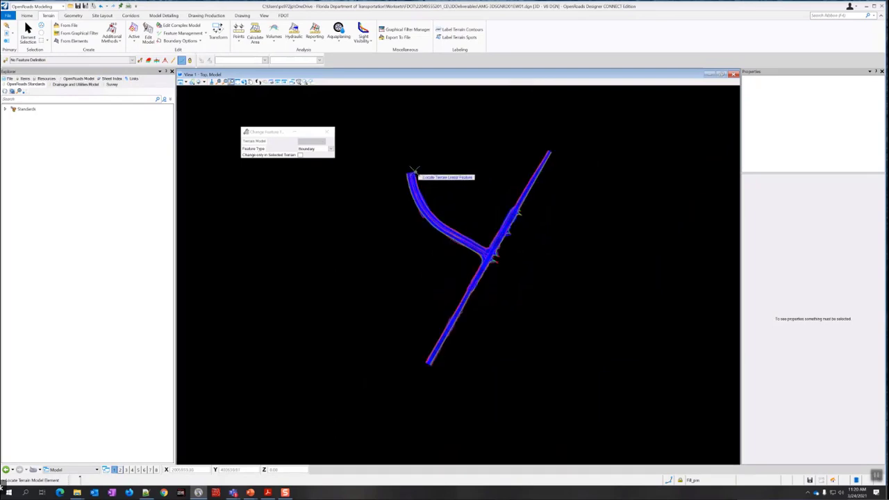
{"action": "scroll", "coordinate": [413, 170], "scroll_direction": "up", "scroll_amount": 4}
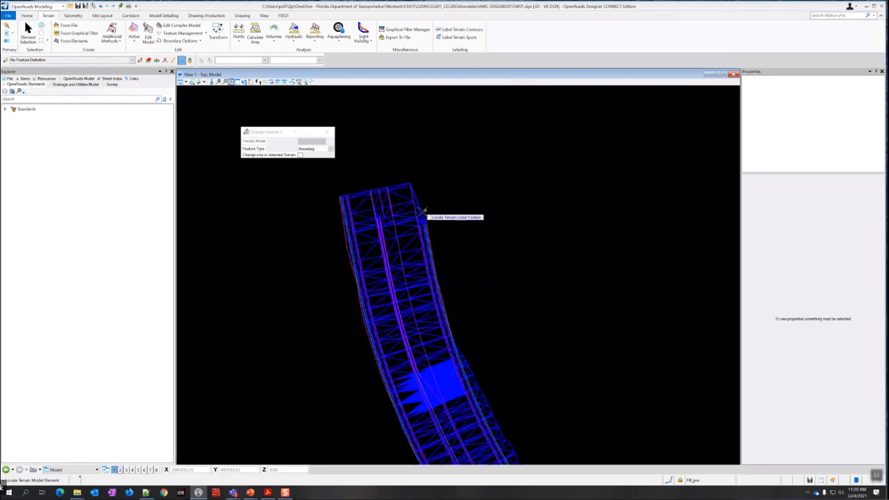
{"action": "scroll", "coordinate": [424, 210], "scroll_direction": "down", "scroll_amount": 5}
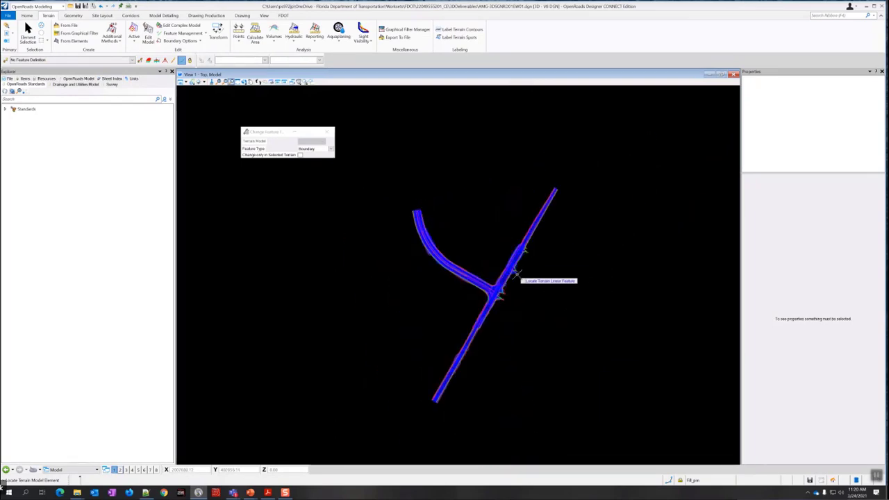
{"action": "scroll", "coordinate": [516, 275], "scroll_direction": "up", "scroll_amount": 7}
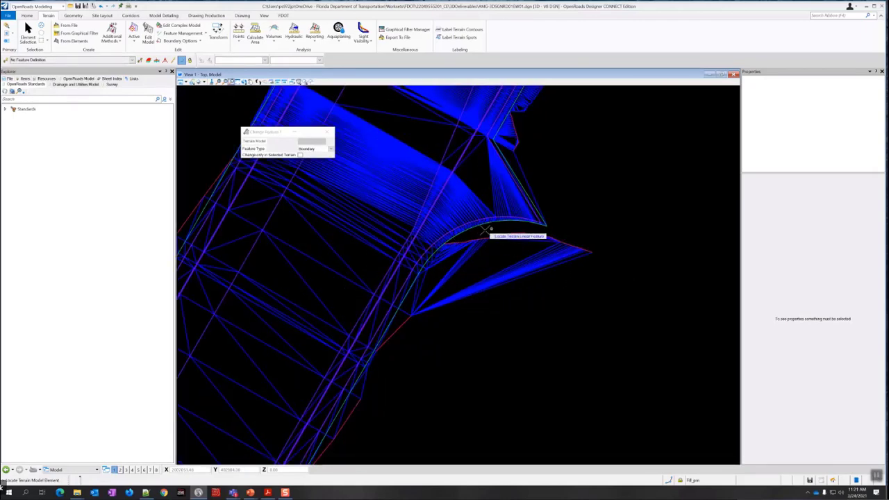
{"action": "scroll", "coordinate": [441, 281], "scroll_direction": "down", "scroll_amount": 4}
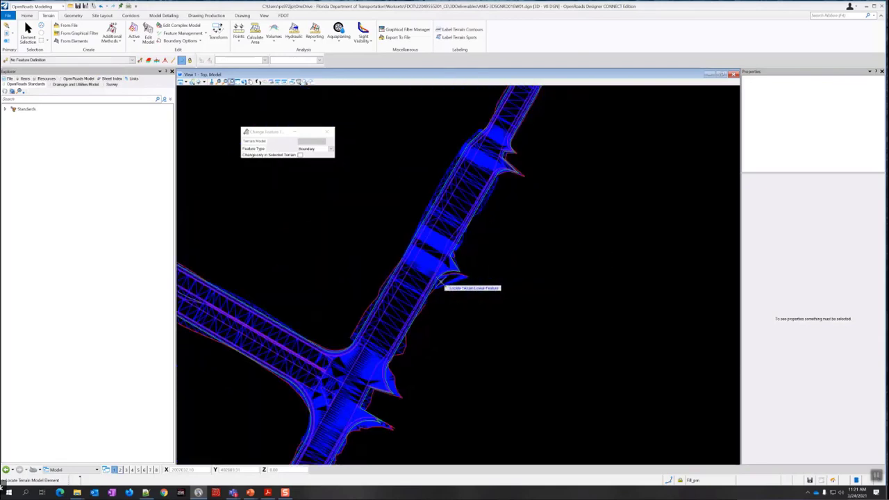
{"action": "middle_click_drag", "start_coordinate": [443, 327], "coordinate": [451, 319]}
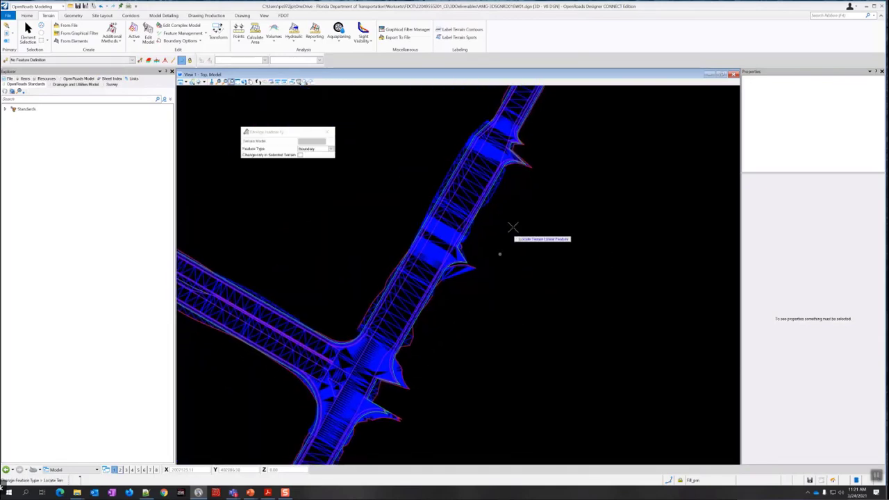
{"action": "middle_click_drag", "start_coordinate": [525, 203], "coordinate": [462, 318]}
{"action": "middle_click_drag", "start_coordinate": [508, 220], "coordinate": [463, 327]}
{"action": "scroll", "coordinate": [507, 261], "scroll_direction": "down", "scroll_amount": 3}
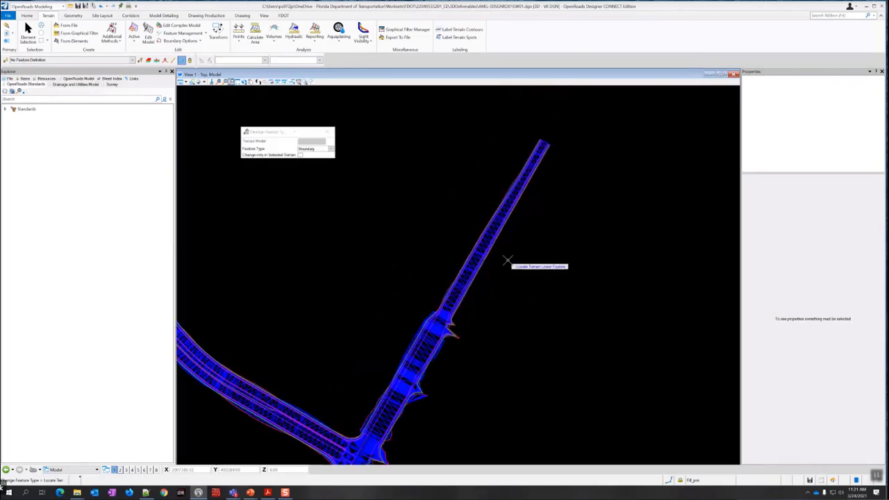
{"action": "scroll", "coordinate": [505, 263], "scroll_direction": "down", "scroll_amount": 3}
Examine the terrain edges around the intersection and its side-street returns, and along the main road to its lower end
{"action": "scroll", "coordinate": [460, 341], "scroll_direction": "up", "scroll_amount": 6}
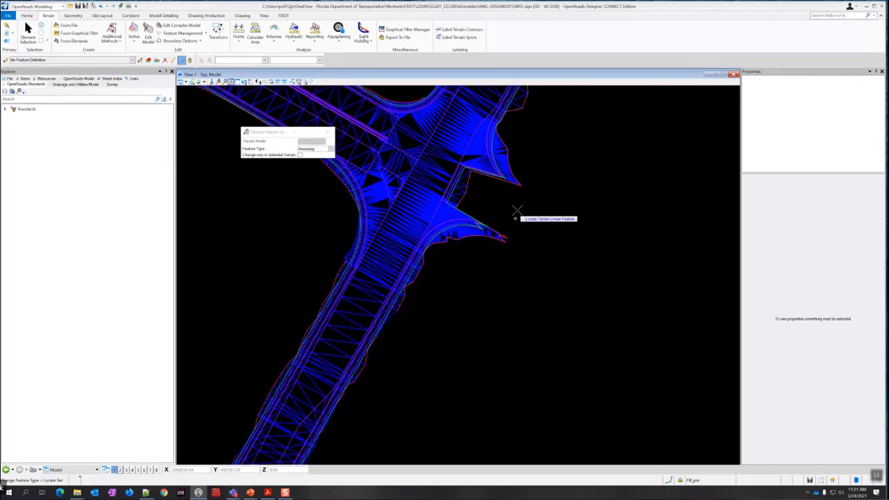
{"action": "middle_click_drag", "start_coordinate": [532, 191], "coordinate": [426, 337]}
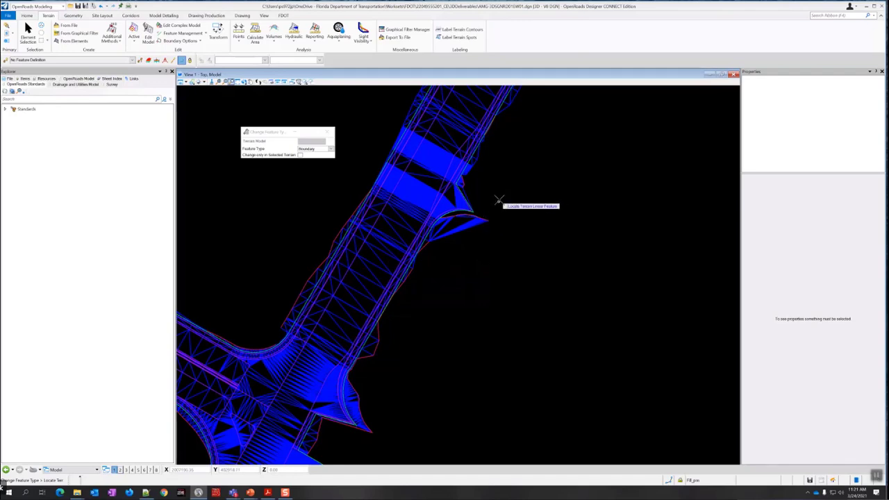
{"action": "middle_click_drag", "start_coordinate": [410, 342], "coordinate": [496, 216]}
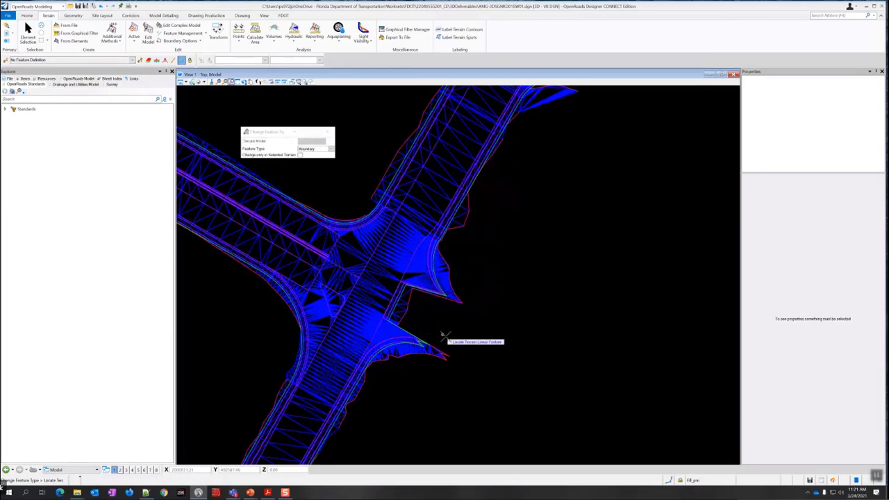
{"action": "middle_click_drag", "start_coordinate": [396, 384], "coordinate": [461, 291]}
{"action": "middle_click_drag", "start_coordinate": [419, 348], "coordinate": [486, 232]}
{"action": "scroll", "coordinate": [481, 239], "scroll_direction": "down", "scroll_amount": 3}
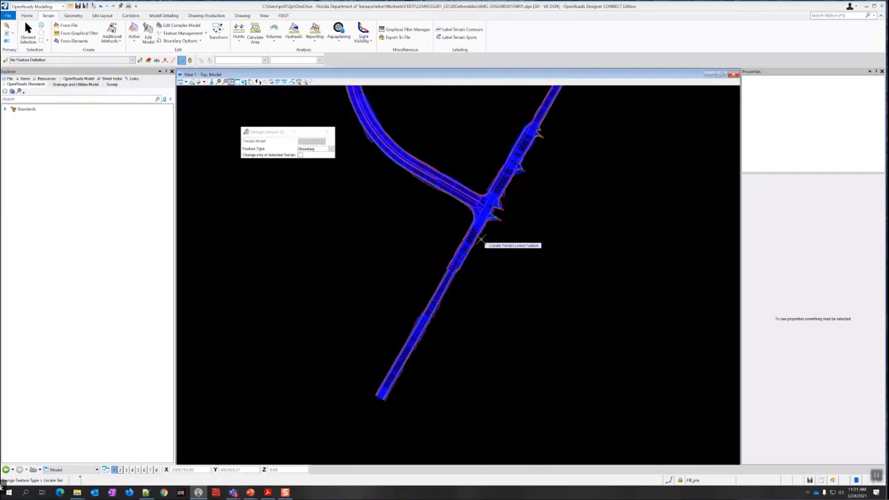
{"action": "scroll", "coordinate": [479, 244], "scroll_direction": "down", "scroll_amount": 2}
{"action": "scroll", "coordinate": [423, 332], "scroll_direction": "up", "scroll_amount": 4}
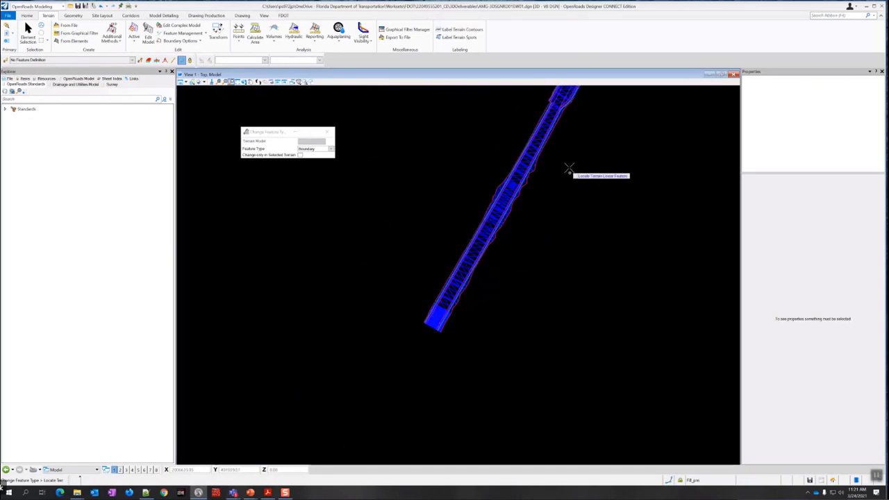
{"action": "middle_click_drag", "start_coordinate": [561, 164], "coordinate": [452, 307]}
{"action": "middle_click_drag", "start_coordinate": [515, 187], "coordinate": [448, 302]}
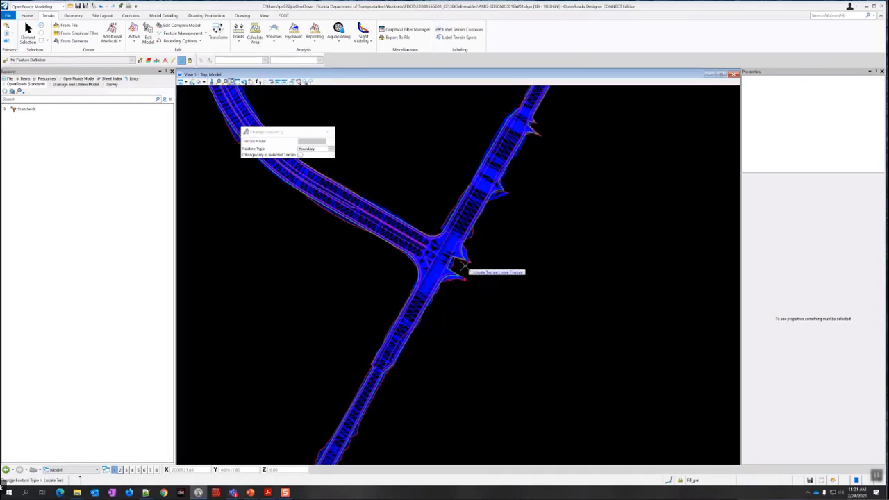
{"action": "scroll", "coordinate": [464, 266], "scroll_direction": "up", "scroll_amount": 2}
{"action": "scroll", "coordinate": [446, 266], "scroll_direction": "up", "scroll_amount": 2}
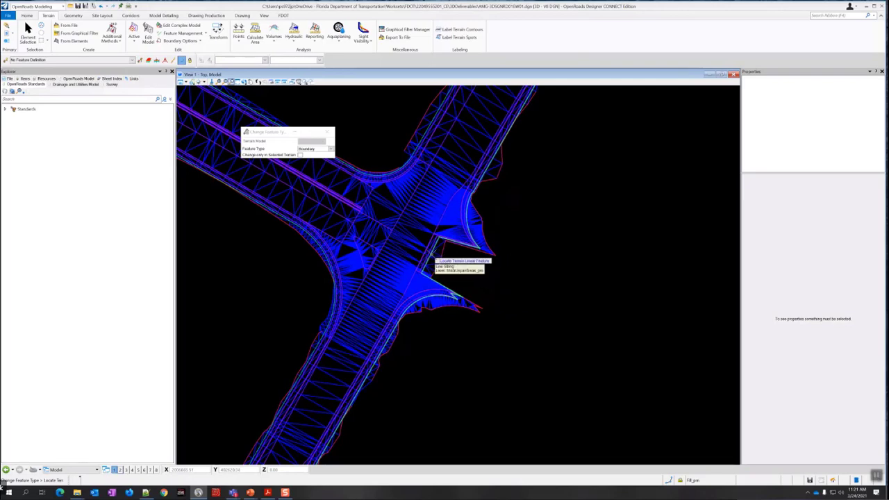
Select the proposed terrain model at the curved road's end and start exporting it in LandXML format
{"action": "scroll", "coordinate": [429, 260], "scroll_direction": "up", "scroll_amount": 2}
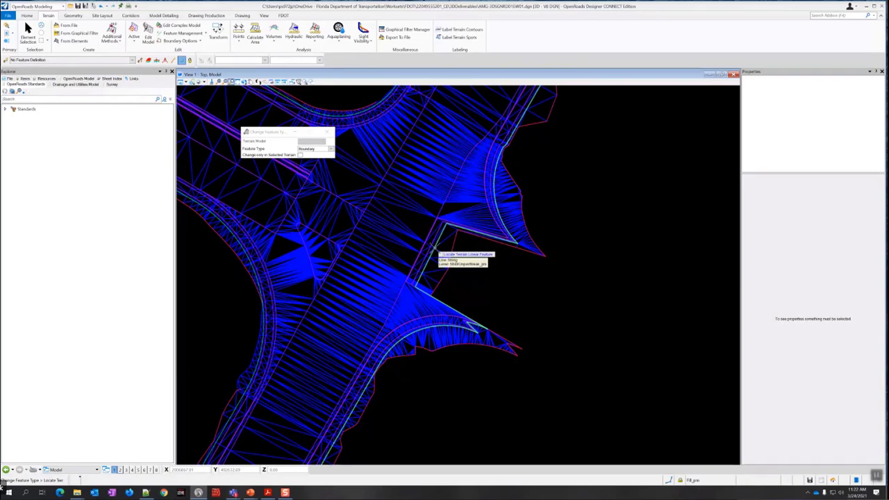
{"action": "scroll", "coordinate": [436, 249], "scroll_direction": "down", "scroll_amount": 5}
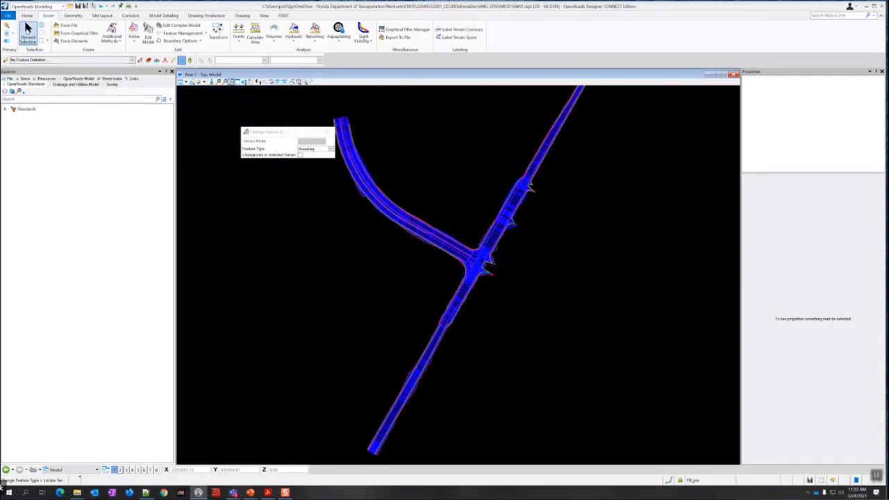
{"action": "left_click", "coordinate": [27, 31]}
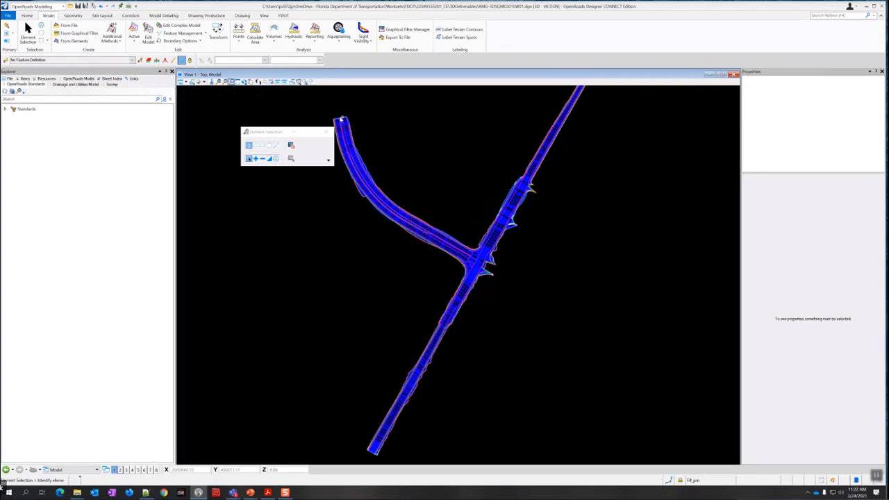
{"action": "scroll", "coordinate": [341, 118], "scroll_direction": "up", "scroll_amount": 5}
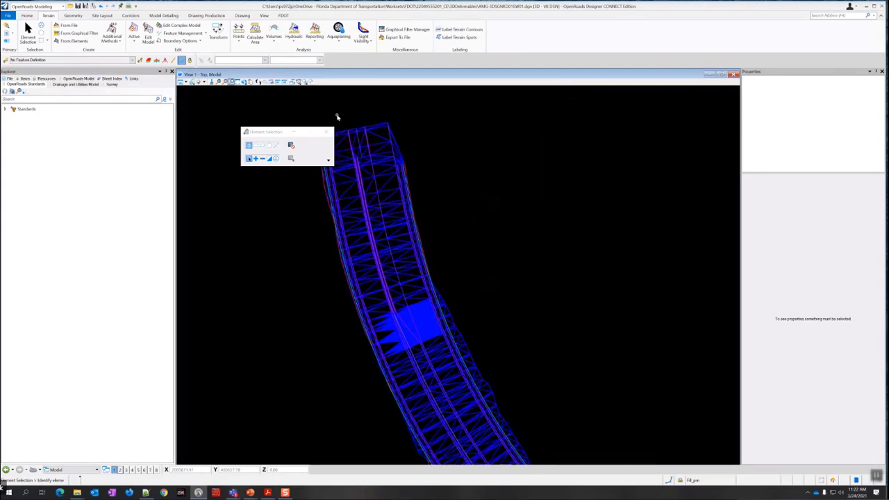
{"action": "left_click", "coordinate": [372, 128]}
{"action": "mouse_move", "coordinate": [372, 128]}
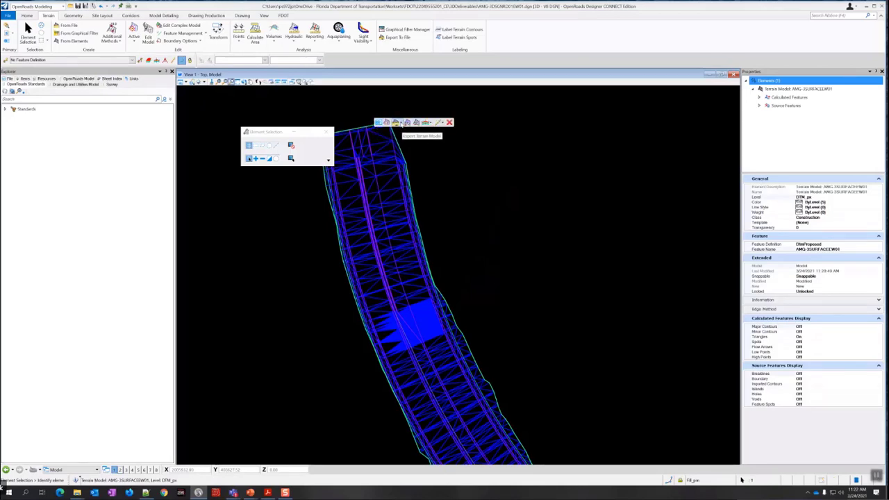
{"action": "left_click", "coordinate": [407, 123]}
{"action": "left_click", "coordinate": [419, 149]}
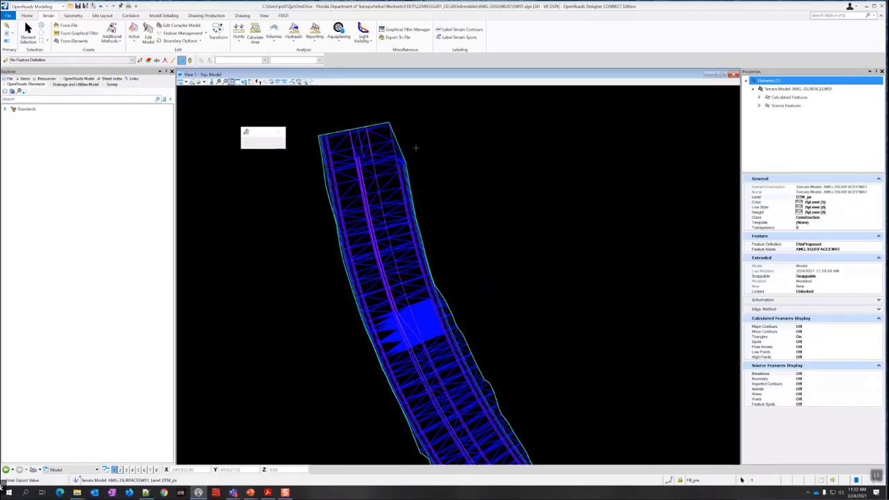
{"action": "key", "text": "Return"}
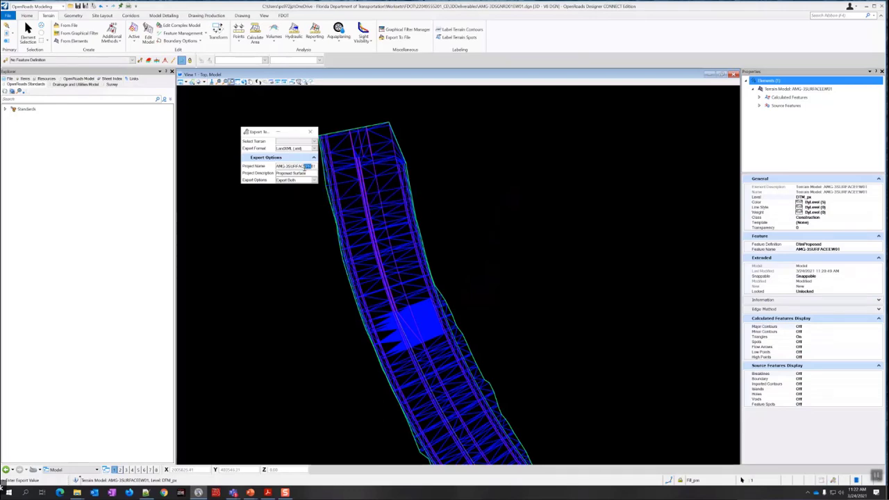
Export with project name AMG-3SURFACEEW01 and description Proposed Subgrade Surface, saving AMG-3SURFACEEW01.xml in the 3DDeliverables folder
{"action": "key", "text": "Caps_Lock"}
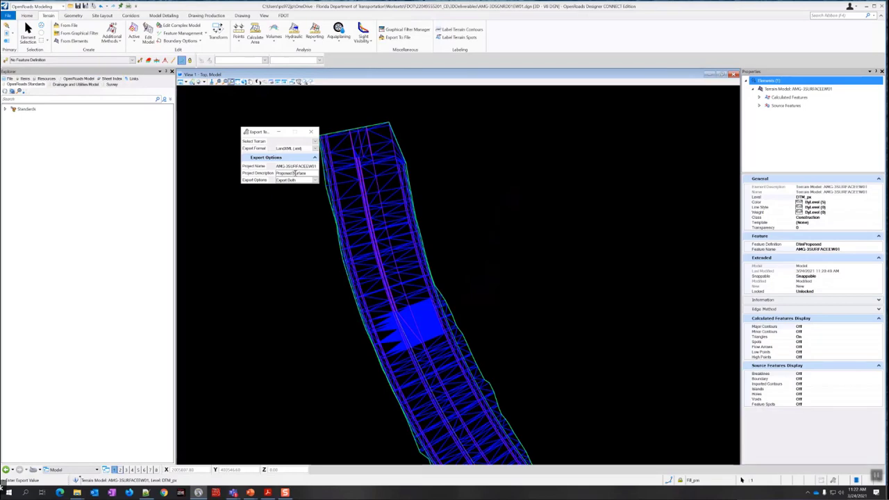
{"action": "key", "text": "Caps_Lock"}
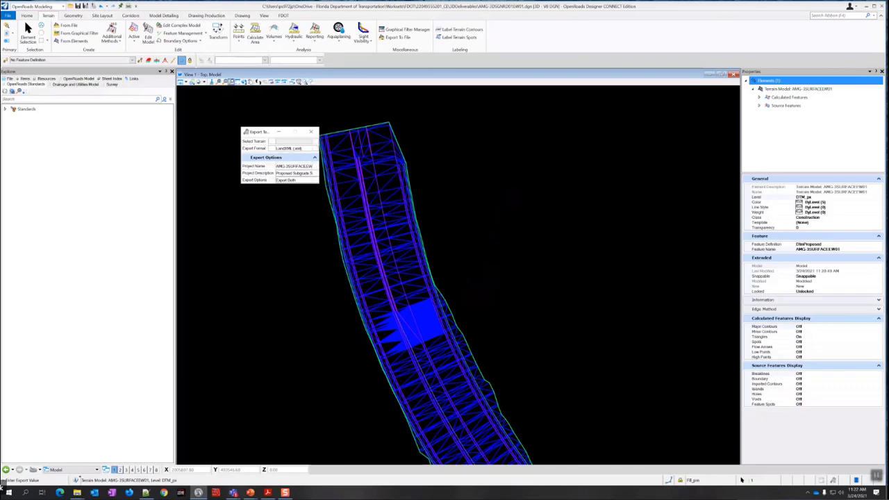
{"action": "type", "text": "urface"}
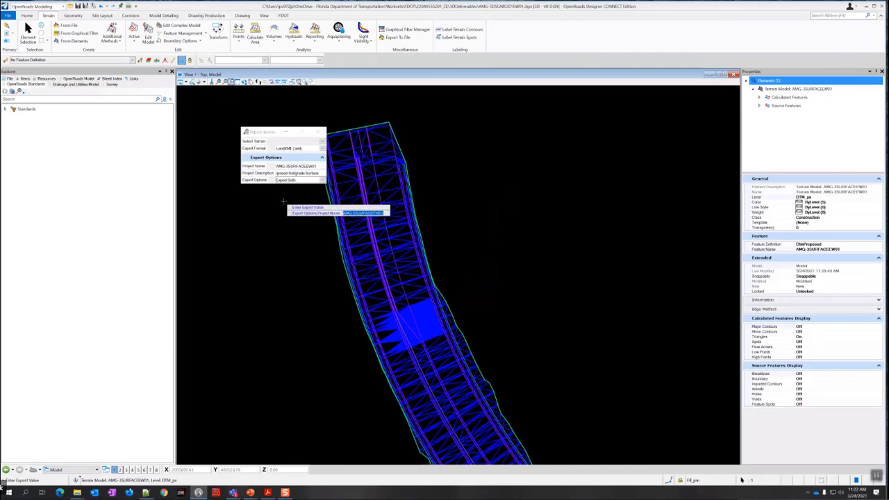
{"action": "key", "text": "Return"}
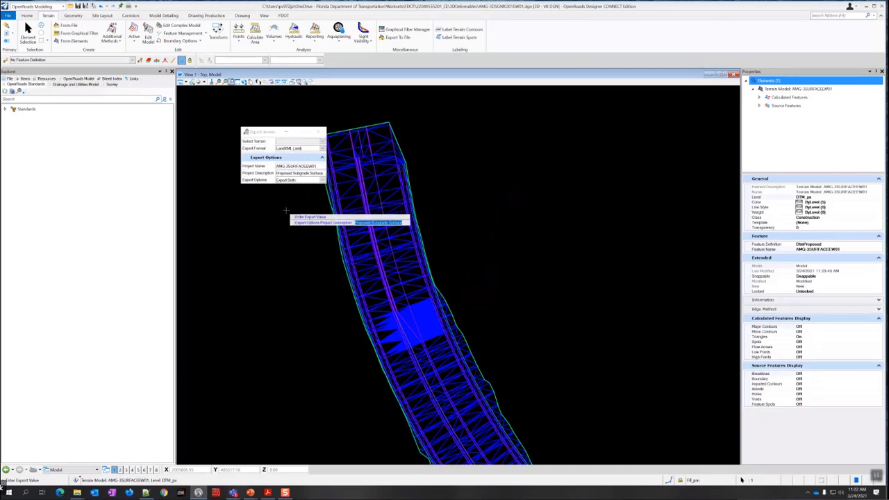
{"action": "left_click", "coordinate": [285, 211]}
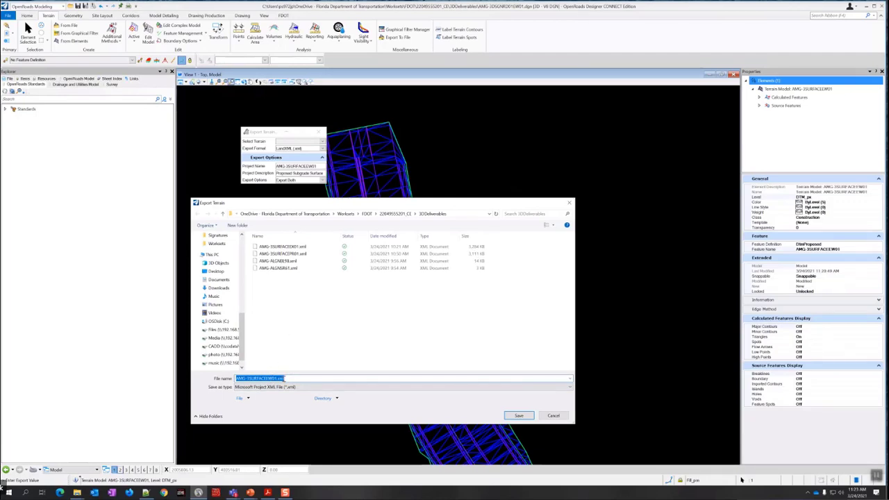
{"action": "left_click", "coordinate": [526, 417]}
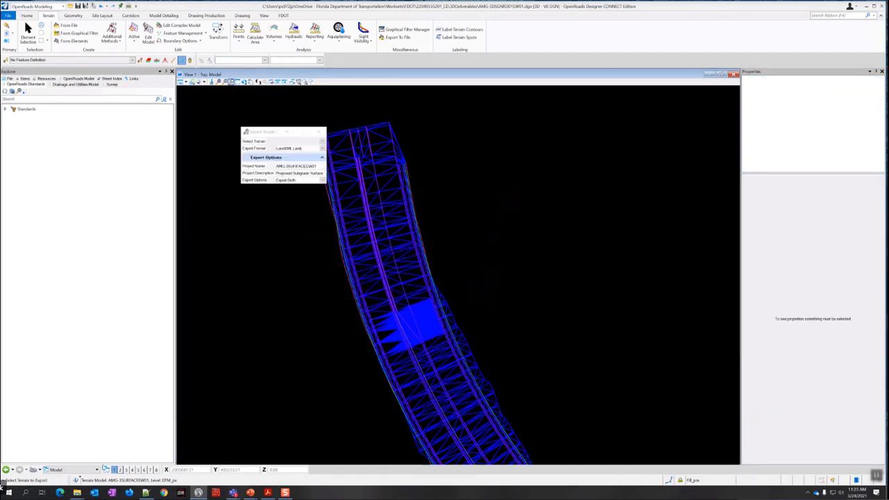
Switch to the 3DDeliverables folder in File Explorer and check the exported surface XML files
{"action": "mouse_move", "coordinate": [78, 493]}
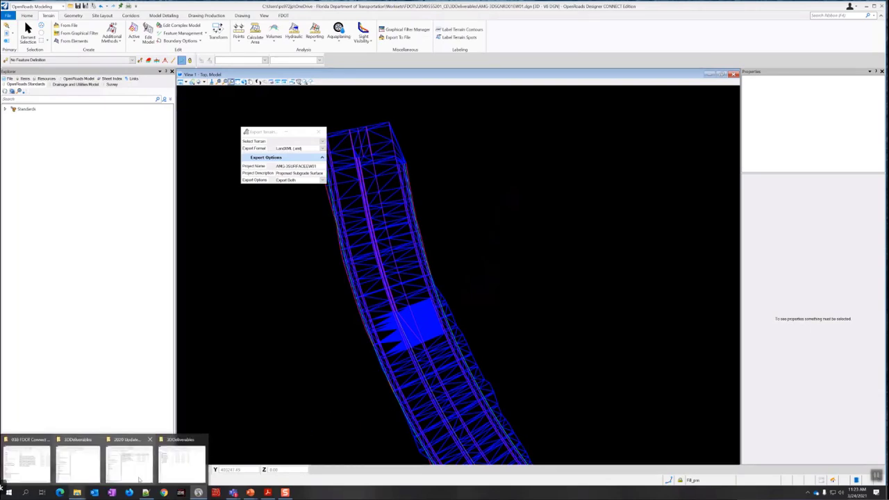
{"action": "left_click", "coordinate": [181, 461]}
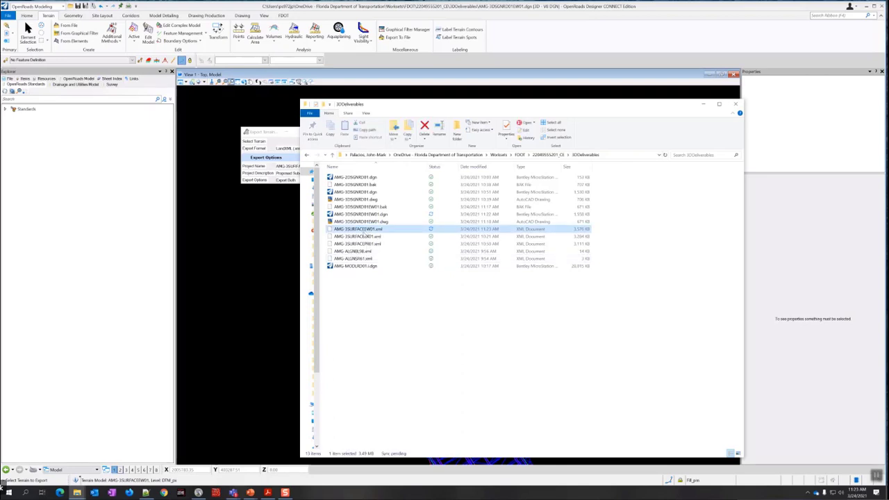
{"action": "left_click", "coordinate": [361, 237]}
{"action": "left_click", "coordinate": [361, 243]}
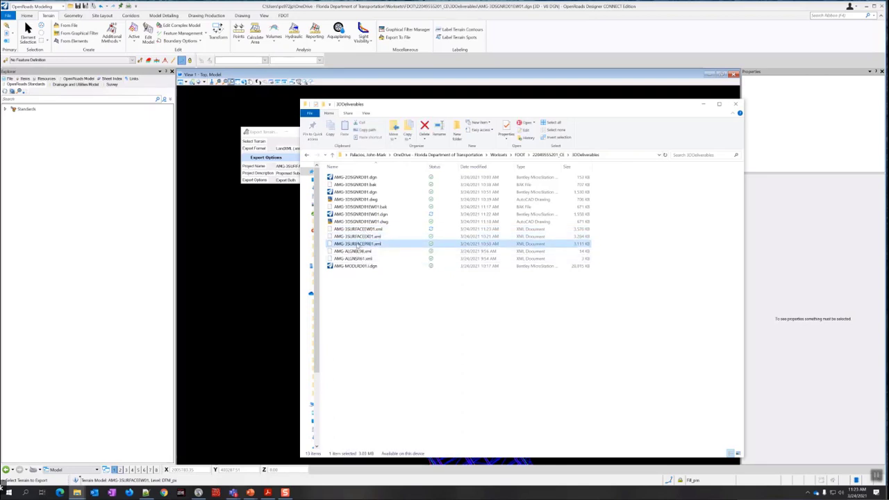
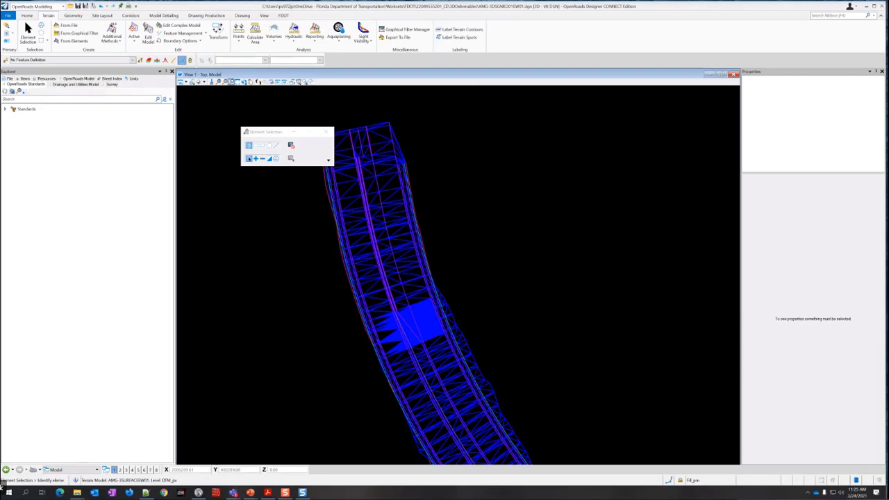
Open the FDOT Connect folder from the desktop, maximize it and show its contents as extra large icons
{"action": "key", "text": "super+d"}
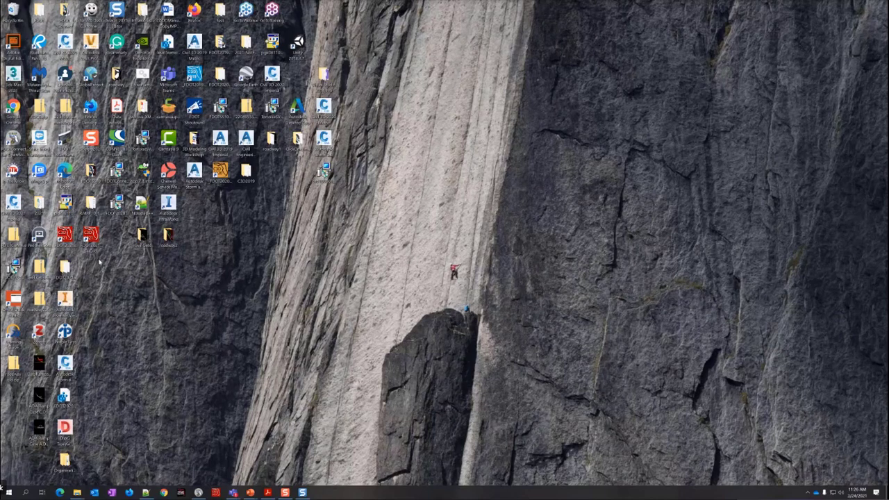
{"action": "double_click", "coordinate": [66, 12]}
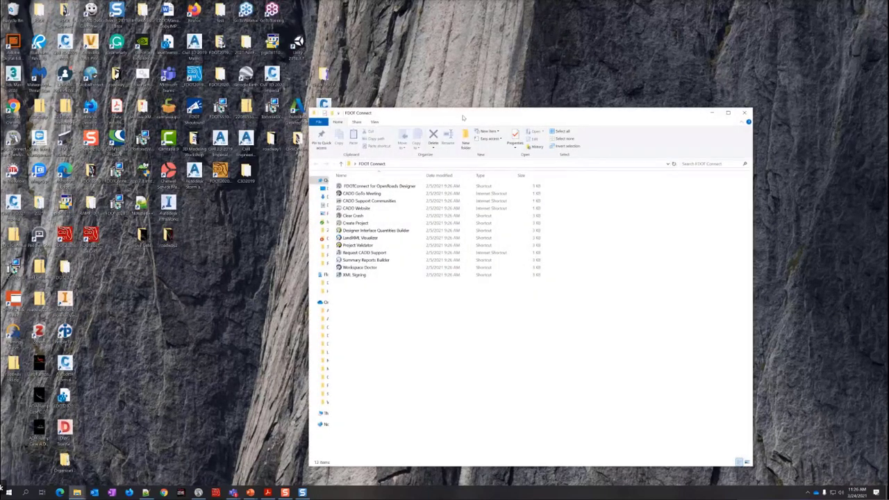
{"action": "left_click_drag", "start_coordinate": [461, 115], "coordinate": [304, 74]}
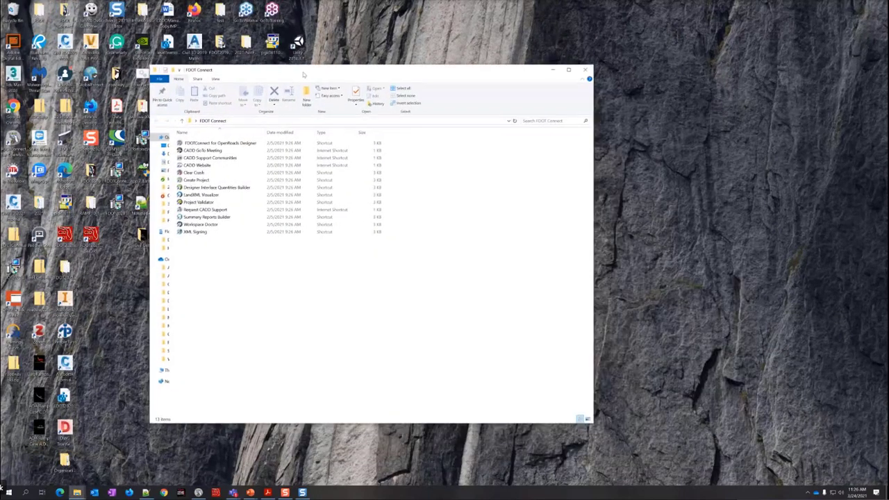
{"action": "left_click", "coordinate": [569, 70]}
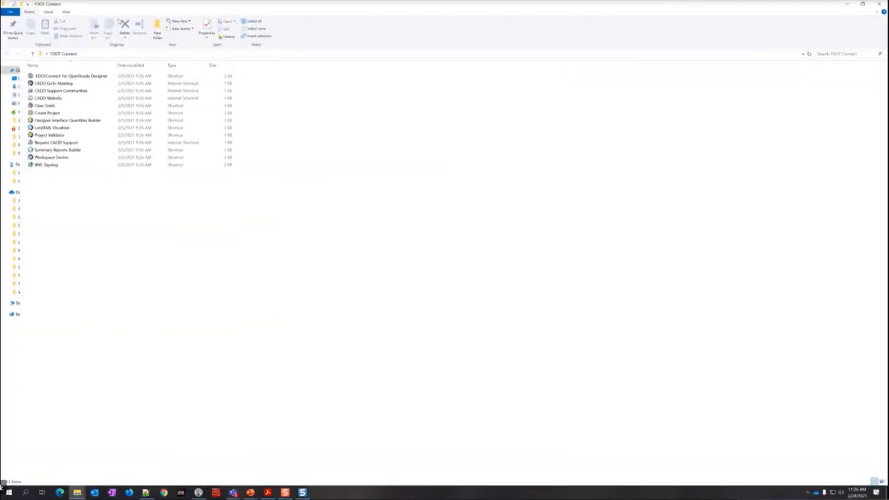
{"action": "left_click", "coordinate": [67, 11]}
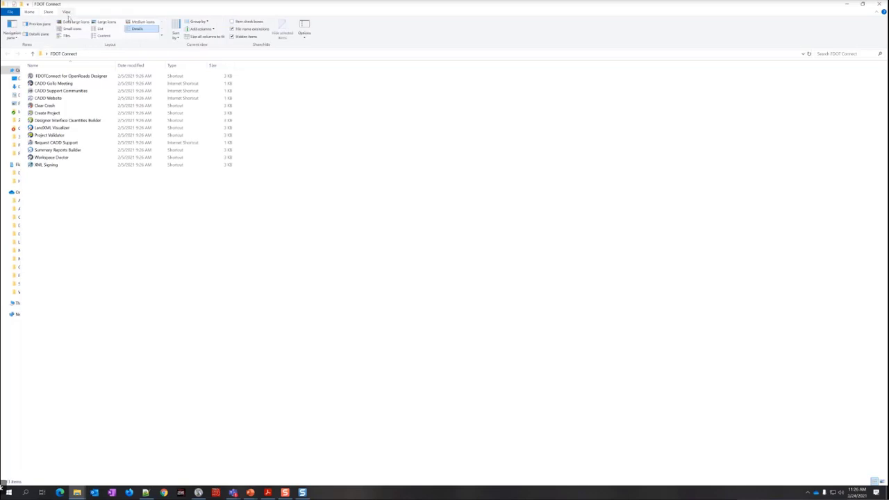
{"action": "left_click", "coordinate": [75, 22]}
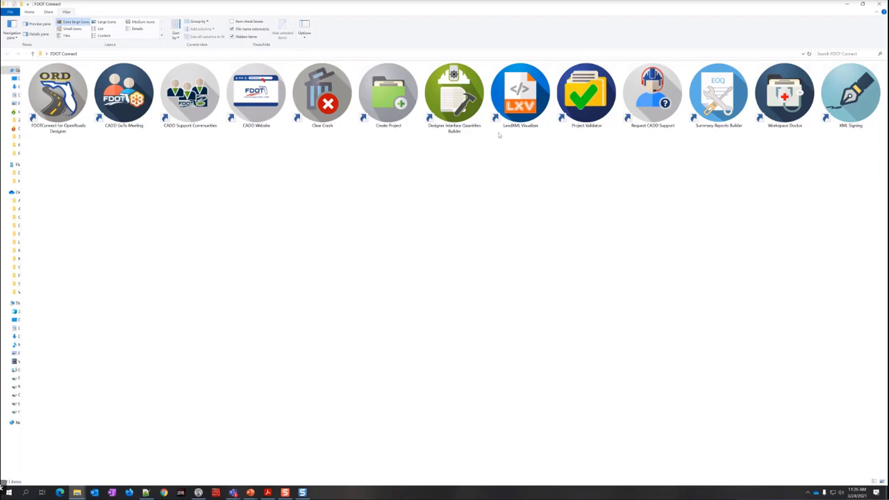
Launch LandXML Visualizer and maximize its window
{"action": "left_click", "coordinate": [531, 100]}
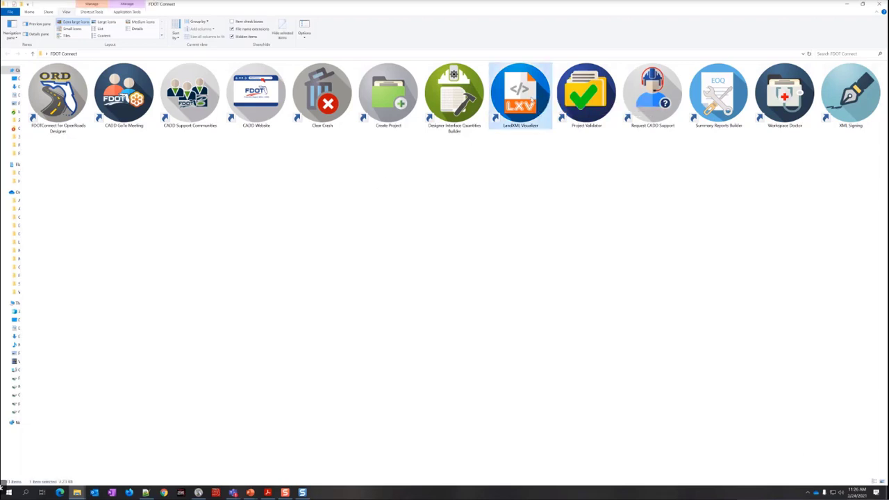
{"action": "double_click", "coordinate": [532, 97]}
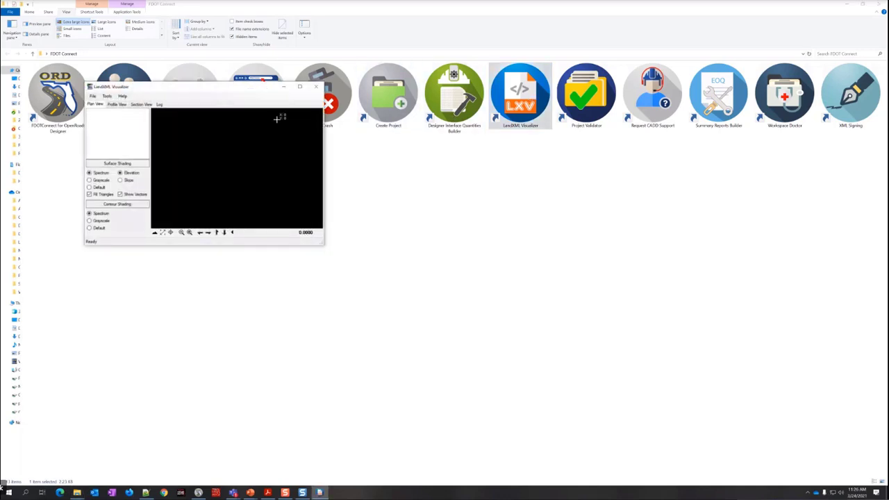
{"action": "left_click_drag", "start_coordinate": [250, 91], "coordinate": [362, 141]}
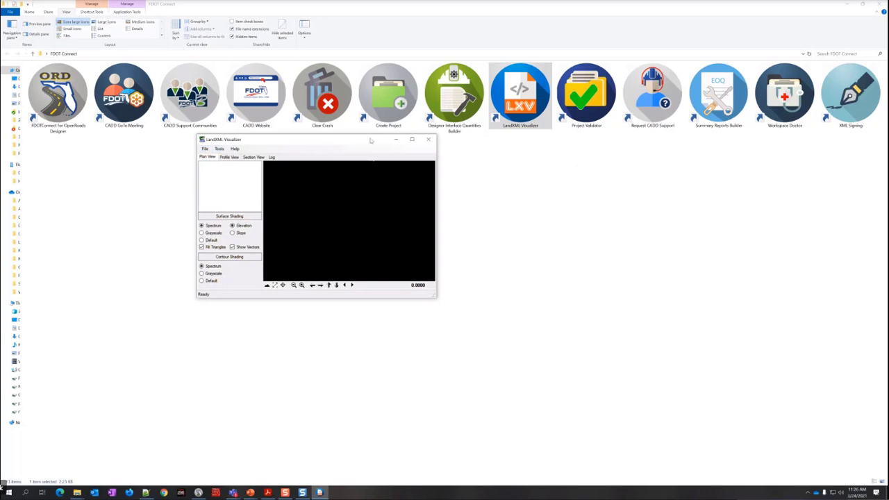
{"action": "left_click", "coordinate": [412, 138]}
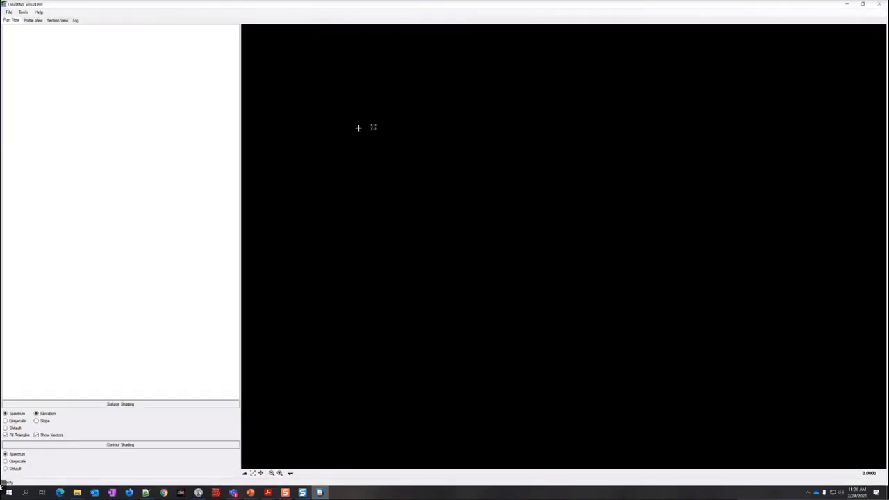
Load AMG-3SURFACEEW01.xml from the FDOT workset's 3DDeliverables folder for visualization
{"action": "left_click", "coordinate": [10, 13]}
{"action": "left_click", "coordinate": [12, 21]}
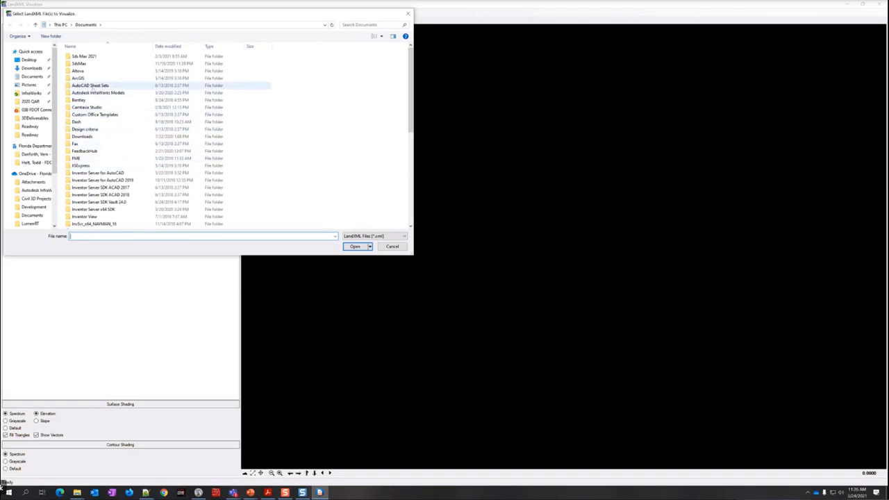
{"action": "scroll", "coordinate": [32, 178], "scroll_direction": "down", "scroll_amount": 3}
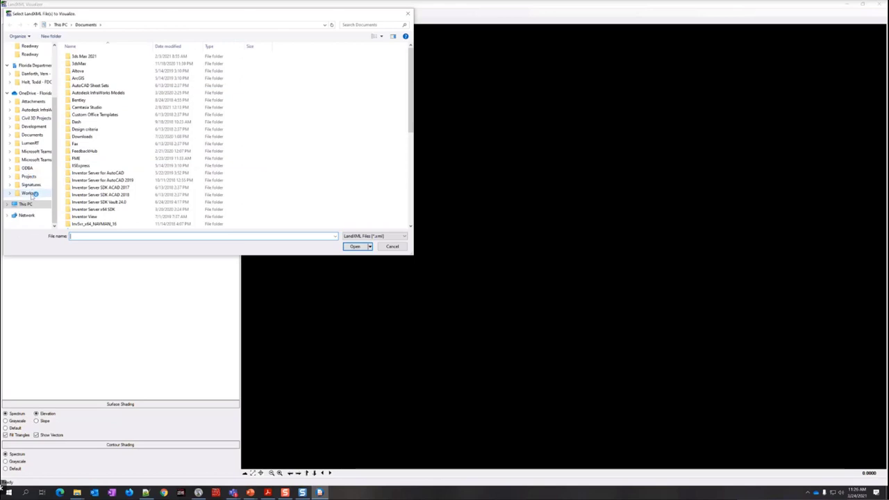
{"action": "left_click", "coordinate": [30, 193]}
{"action": "double_click", "coordinate": [85, 57]}
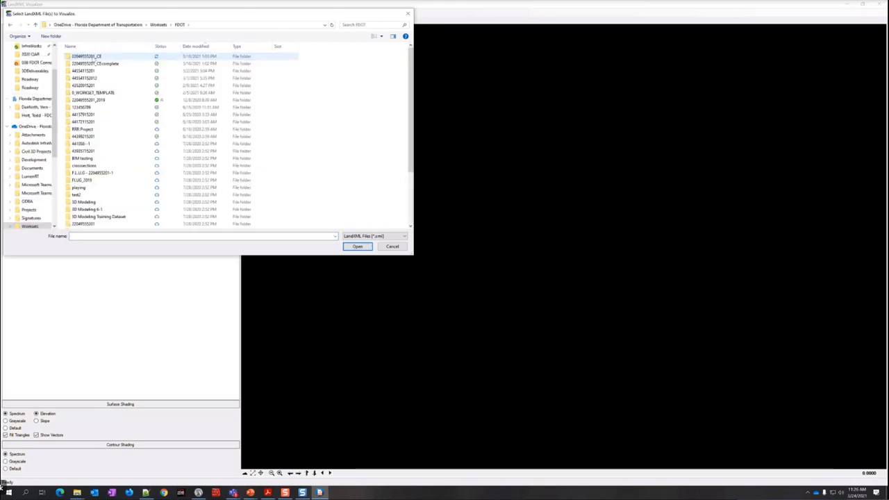
{"action": "double_click", "coordinate": [93, 59]}
{"action": "double_click", "coordinate": [93, 64]}
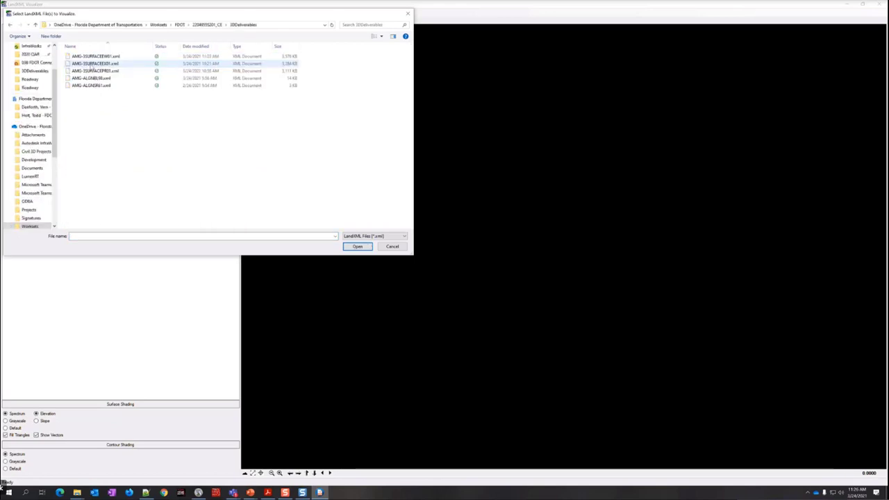
{"action": "left_click", "coordinate": [114, 59]}
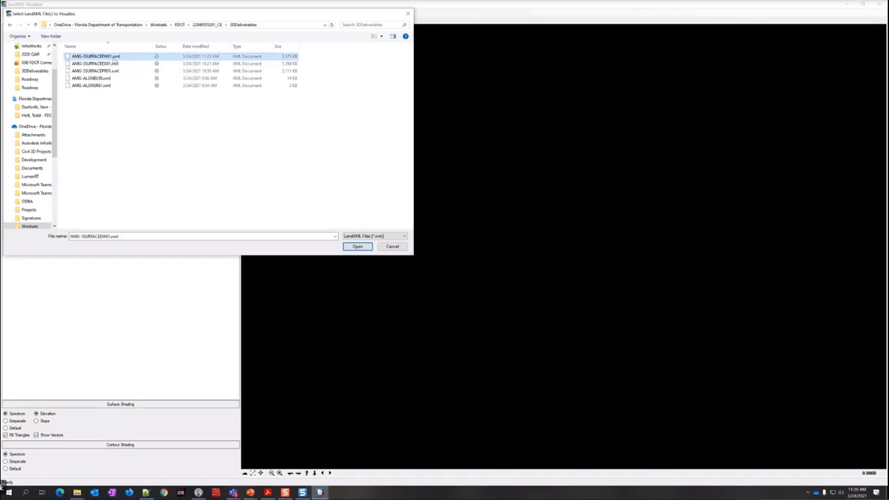
{"action": "left_click", "coordinate": [357, 246]}
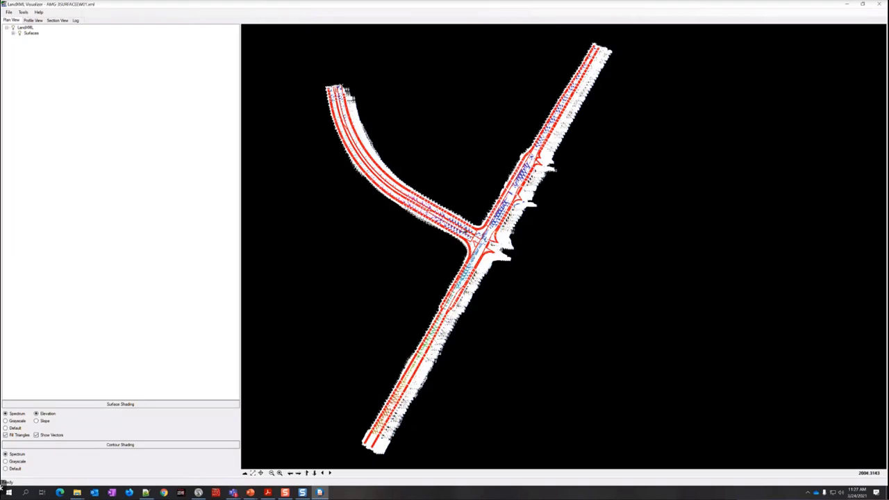
Examine the shaded surface and its slope vectors around the intersection and side-street returns in plan view
{"action": "scroll", "coordinate": [474, 244], "scroll_direction": "up", "scroll_amount": 3}
{"action": "scroll", "coordinate": [489, 229], "scroll_direction": "up", "scroll_amount": 3}
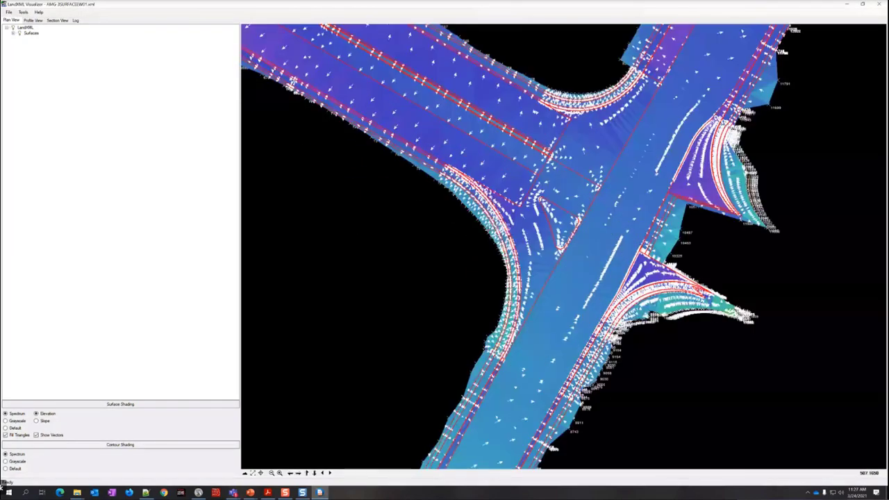
{"action": "scroll", "coordinate": [488, 229], "scroll_direction": "down", "scroll_amount": 1}
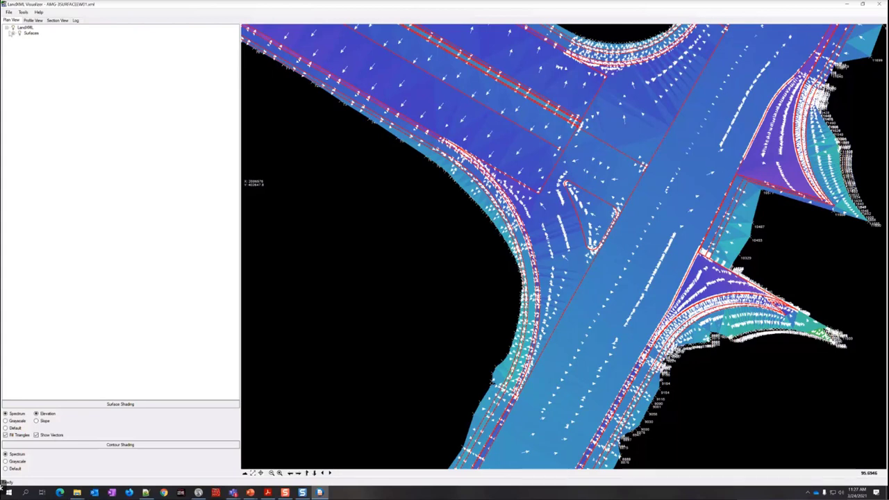
Expand the AMG-3SURFACEEW01 surface tree and look through its Definition points and faces and its SourceData breaklines
{"action": "left_click", "coordinate": [14, 33]}
{"action": "left_click", "coordinate": [20, 39]}
{"action": "left_click", "coordinate": [26, 45]}
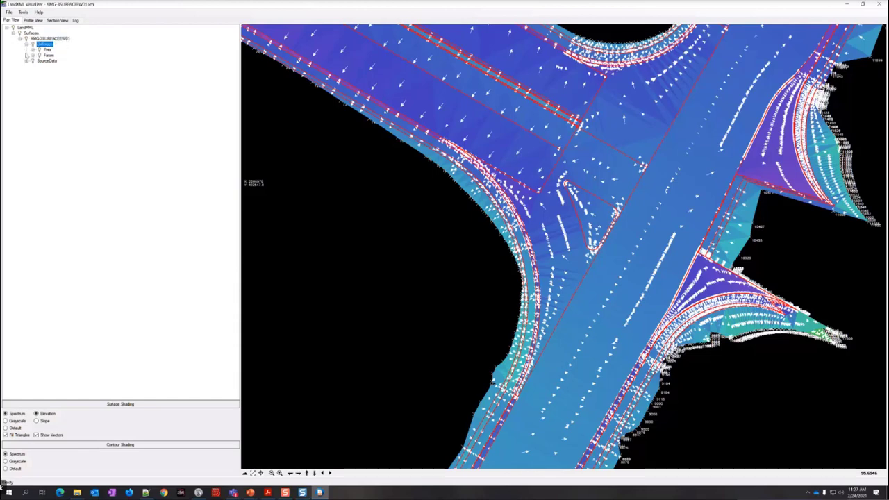
{"action": "left_click", "coordinate": [27, 61]}
{"action": "left_click", "coordinate": [33, 66]}
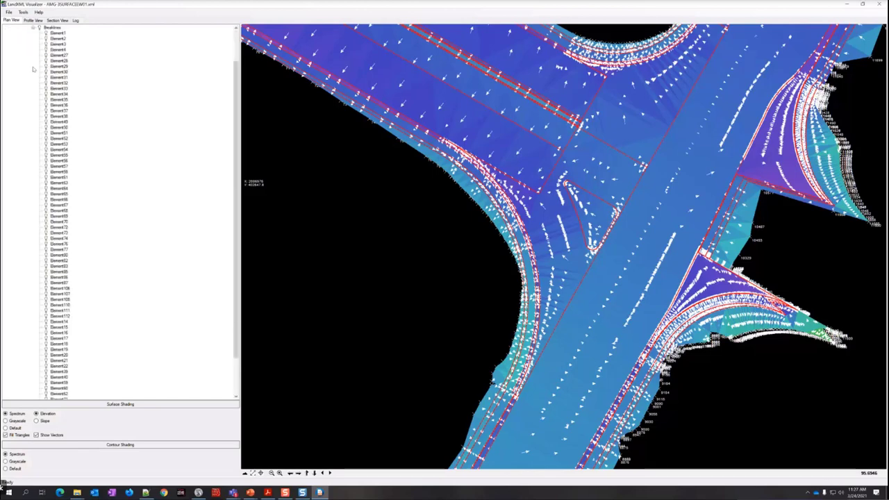
{"action": "left_click", "coordinate": [33, 28]}
{"action": "left_click", "coordinate": [32, 56]}
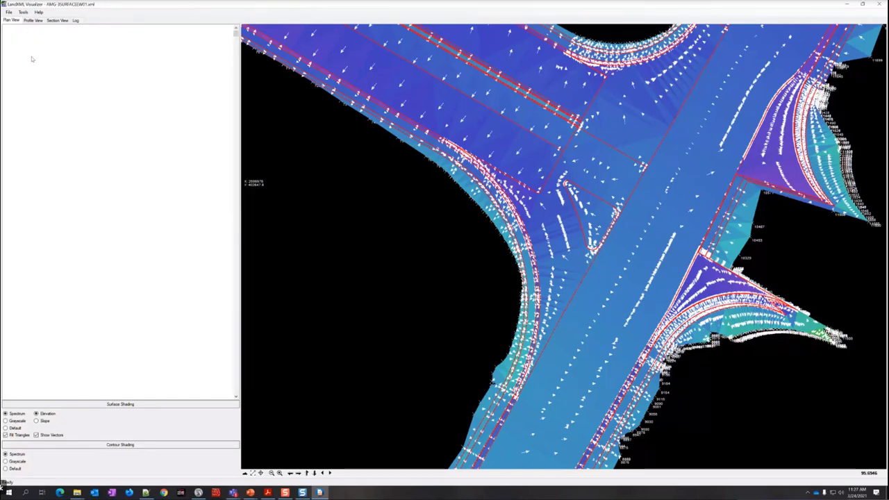
{"action": "left_click", "coordinate": [33, 55]}
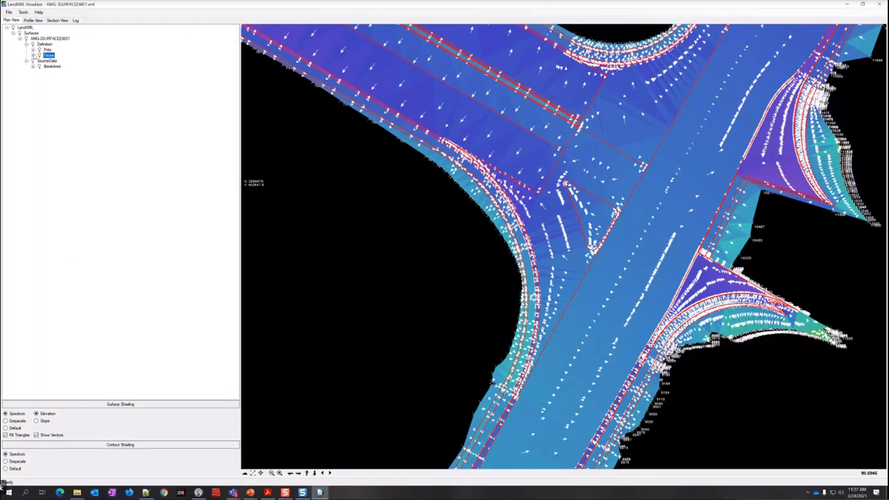
{"action": "left_click", "coordinate": [33, 50]}
{"action": "left_click", "coordinate": [33, 29]}
Hide the surface definition's points and turn off the slope vectors in the plan view
{"action": "right_click", "coordinate": [46, 50]}
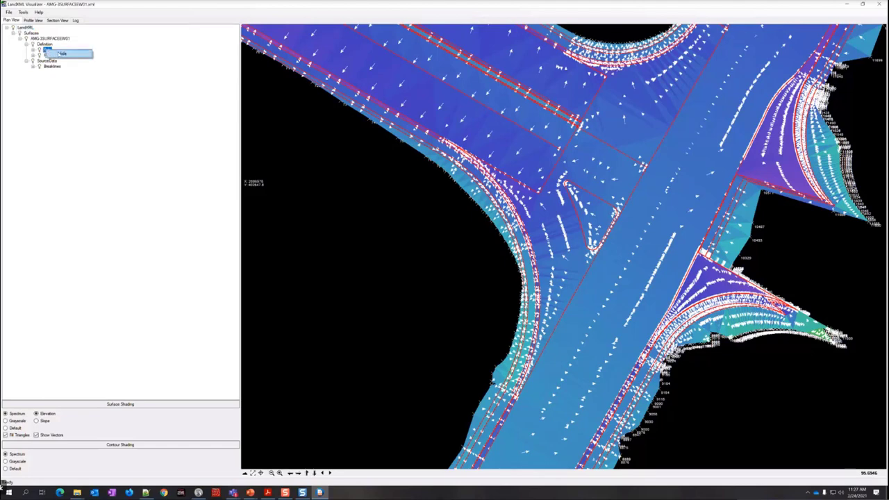
{"action": "left_click", "coordinate": [62, 54]}
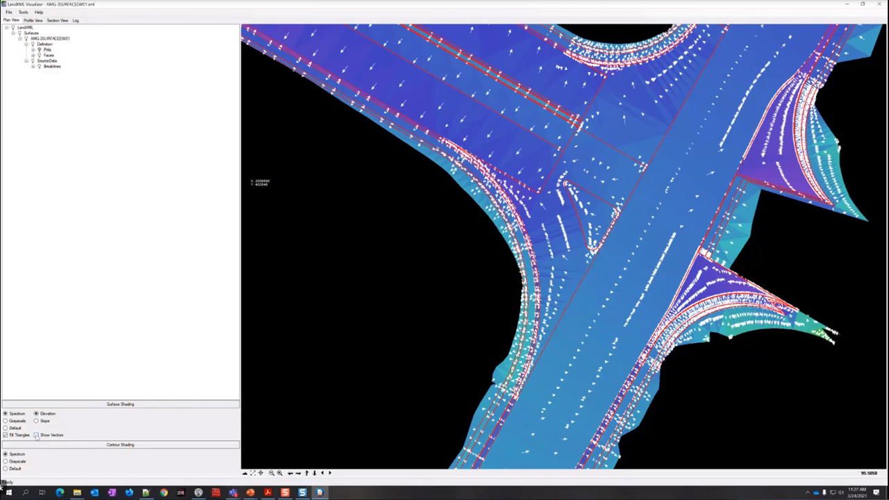
{"action": "left_click", "coordinate": [36, 435]}
Examine the elevation-shaded surface without points or vectors, from the intersection out to both roadways
{"action": "scroll", "coordinate": [548, 257], "scroll_direction": "down", "scroll_amount": 3}
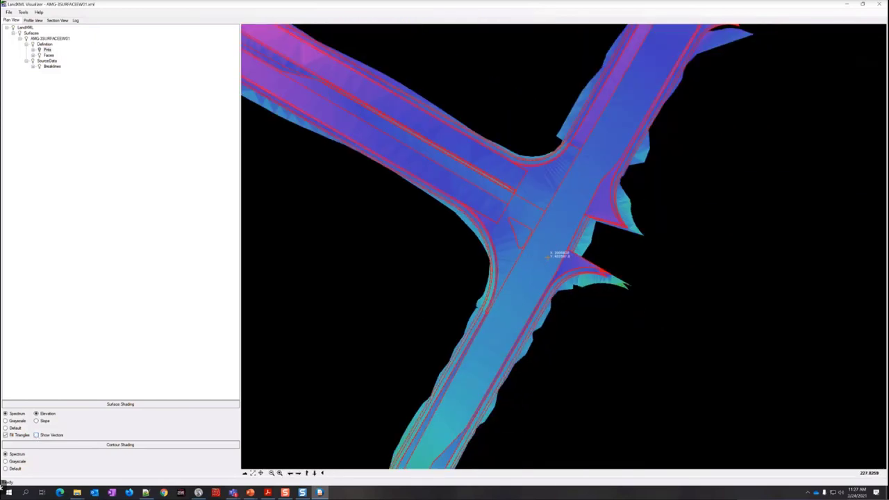
{"action": "scroll", "coordinate": [548, 256], "scroll_direction": "down", "scroll_amount": 3}
{"action": "scroll", "coordinate": [422, 218], "scroll_direction": "down", "scroll_amount": 2}
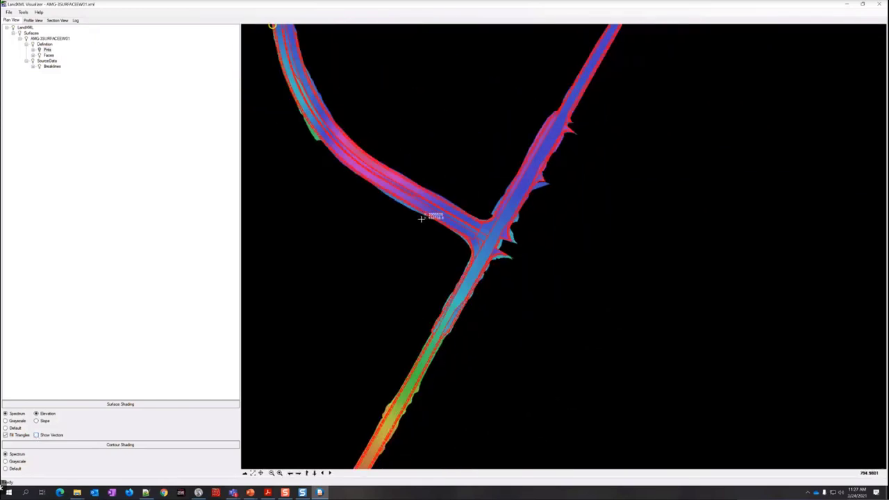
{"action": "scroll", "coordinate": [422, 219], "scroll_direction": "down", "scroll_amount": 2}
{"action": "scroll", "coordinate": [395, 188], "scroll_direction": "up", "scroll_amount": 5}
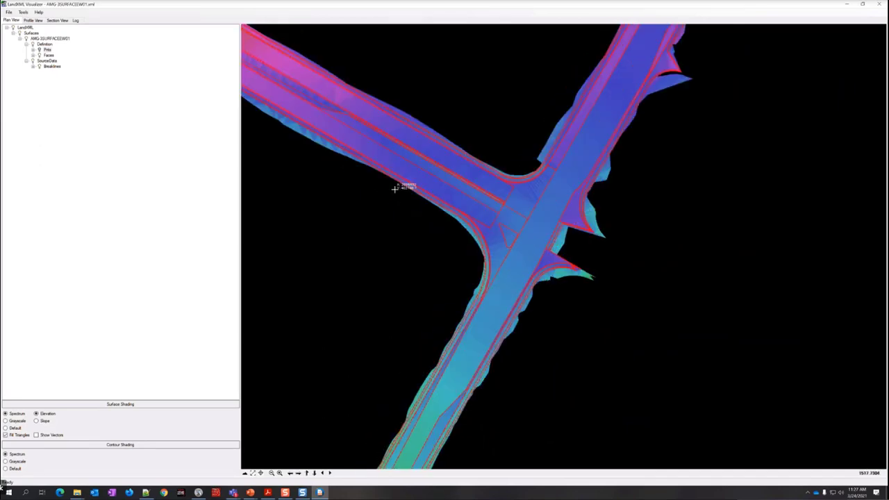
{"action": "scroll", "coordinate": [392, 235], "scroll_direction": "up", "scroll_amount": 2}
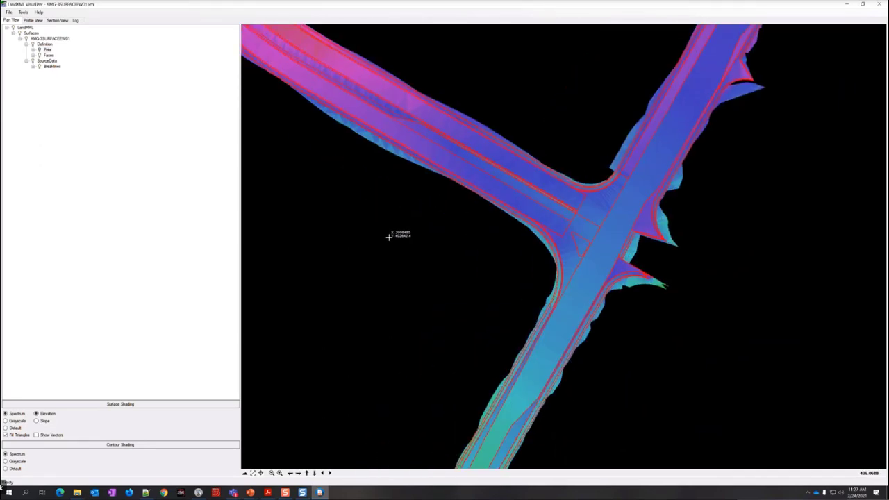
{"action": "scroll", "coordinate": [389, 237], "scroll_direction": "down", "scroll_amount": 3}
{"action": "scroll", "coordinate": [389, 236], "scroll_direction": "down", "scroll_amount": 2}
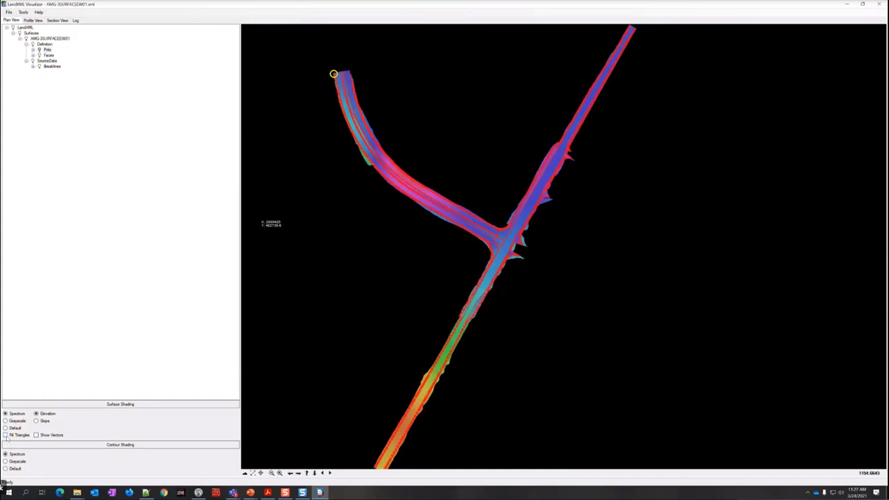
Turn off the triangle fill for the surface and set the contour shading to Grayscale
{"action": "left_click", "coordinate": [5, 434]}
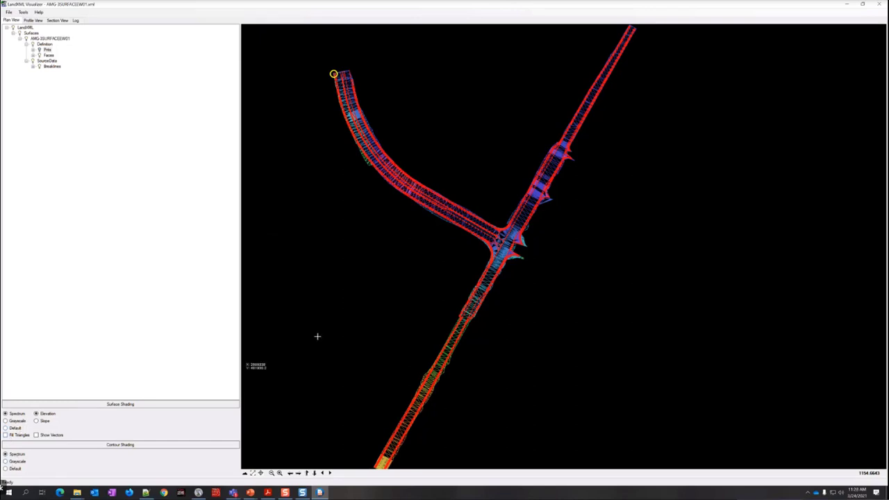
{"action": "scroll", "coordinate": [500, 234], "scroll_direction": "up", "scroll_amount": 5}
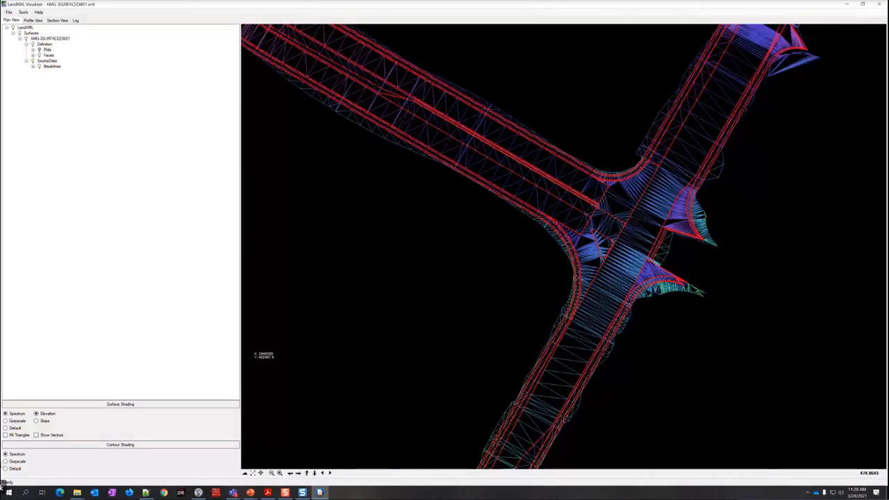
{"action": "left_click", "coordinate": [5, 469]}
{"action": "scroll", "coordinate": [710, 226], "scroll_direction": "down", "scroll_amount": 2}
{"action": "scroll", "coordinate": [654, 220], "scroll_direction": "up", "scroll_amount": 3}
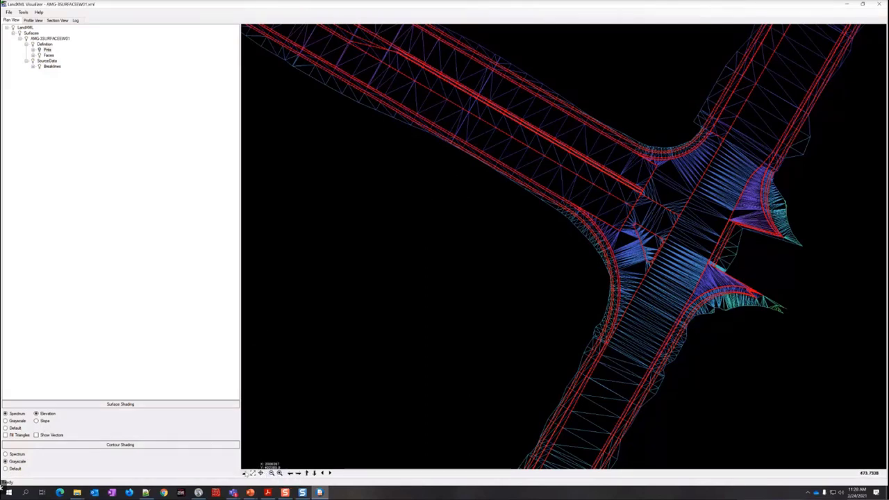
Fit the whole surface in view and examine the unfilled triangles and breaklines closely around the intersection's curb return
{"action": "left_click", "coordinate": [252, 473]}
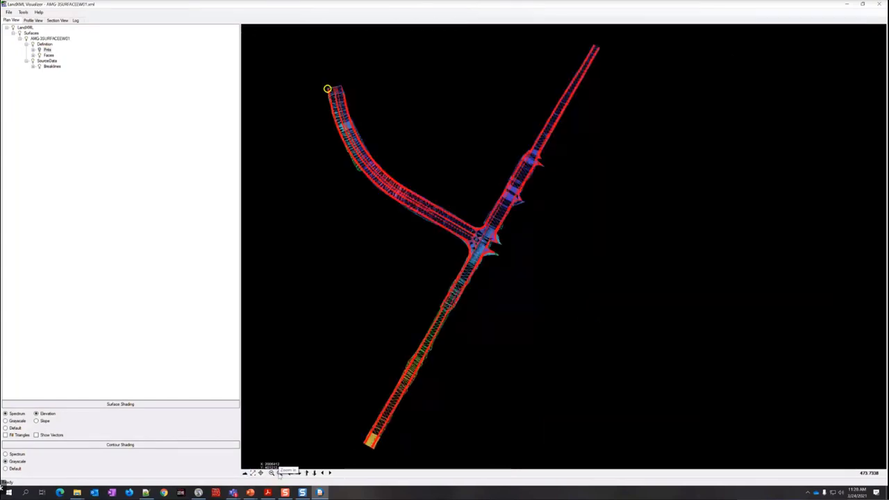
{"action": "left_click", "coordinate": [279, 473]}
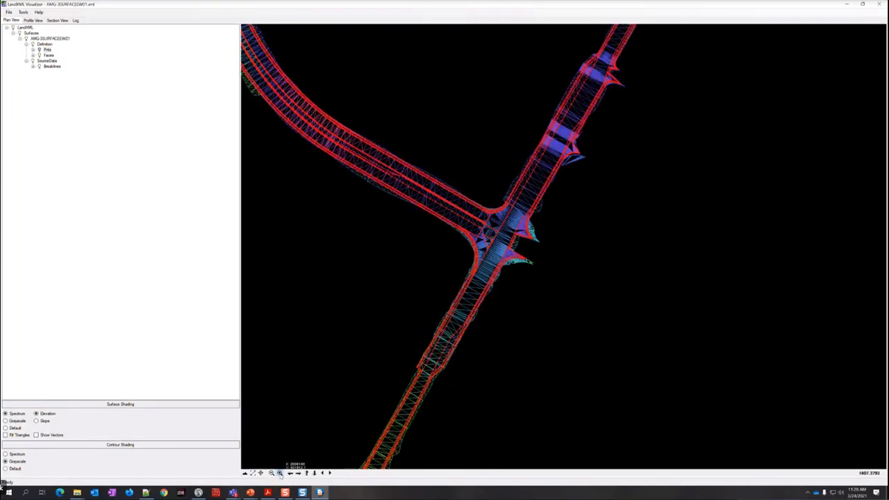
{"action": "left_click", "coordinate": [280, 473]}
{"action": "left_click", "coordinate": [279, 473]}
{"action": "left_click", "coordinate": [280, 473]}
{"action": "left_click", "coordinate": [279, 473]}
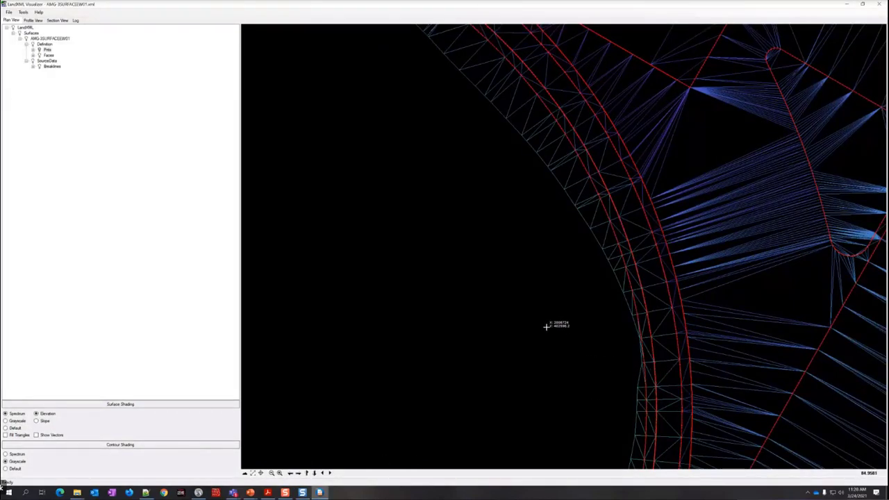
{"action": "scroll", "coordinate": [570, 343], "scroll_direction": "down", "scroll_amount": 1}
{"action": "scroll", "coordinate": [510, 323], "scroll_direction": "down", "scroll_amount": 1}
{"action": "scroll", "coordinate": [507, 325], "scroll_direction": "down", "scroll_amount": 1}
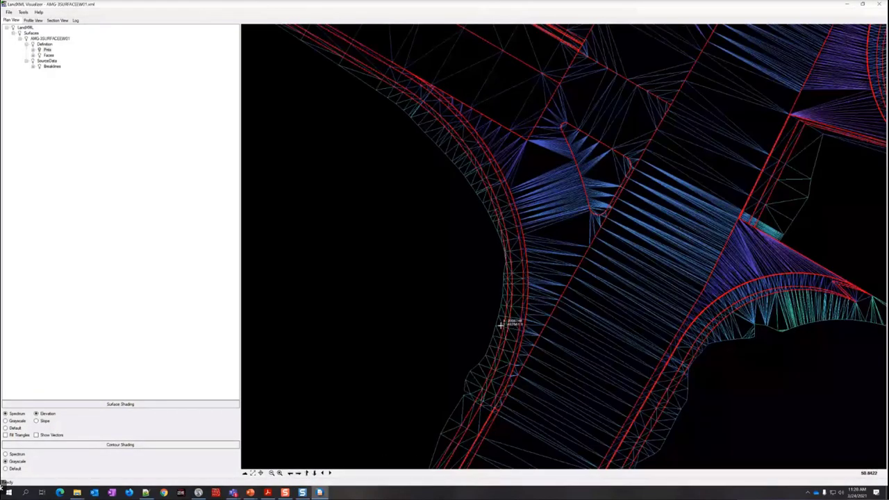
{"action": "scroll", "coordinate": [504, 317], "scroll_direction": "down", "scroll_amount": 2}
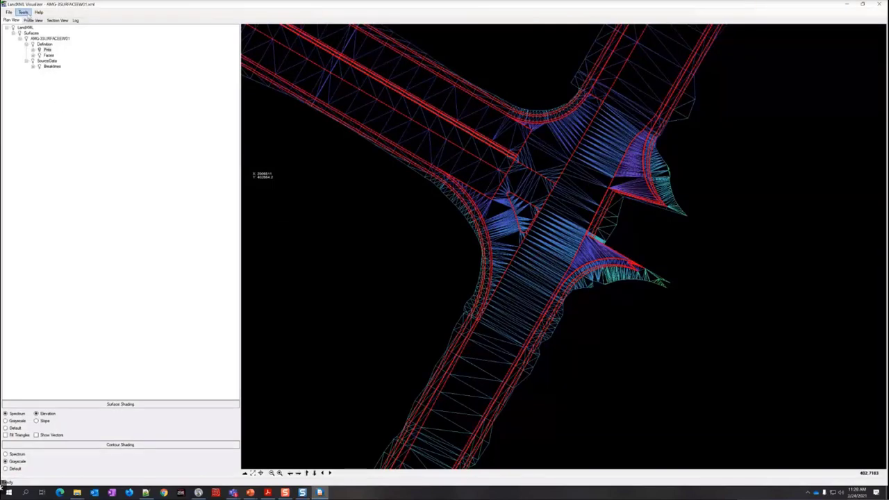
Review the triangle wireframe along the full extent of the main road and the curved connecting road
{"action": "left_click", "coordinate": [24, 13]}
{"action": "left_click", "coordinate": [9, 13]}
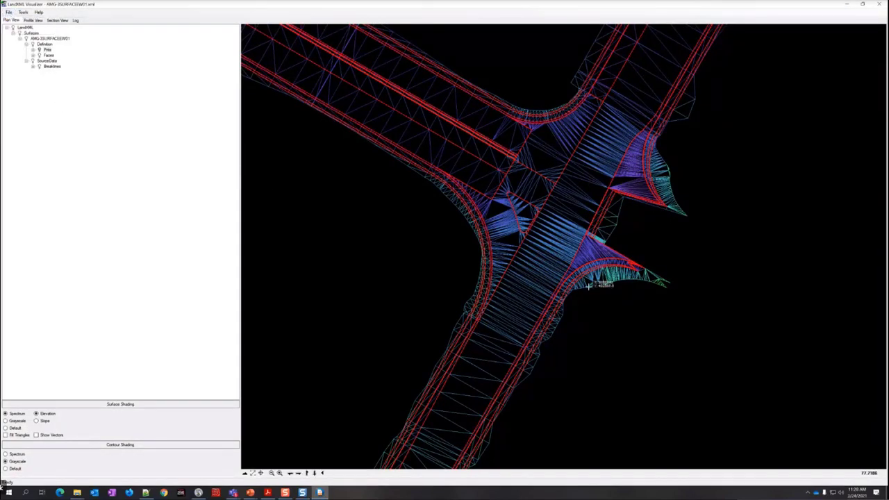
{"action": "scroll", "coordinate": [518, 181], "scroll_direction": "down", "scroll_amount": 3}
{"action": "scroll", "coordinate": [517, 182], "scroll_direction": "down", "scroll_amount": 3}
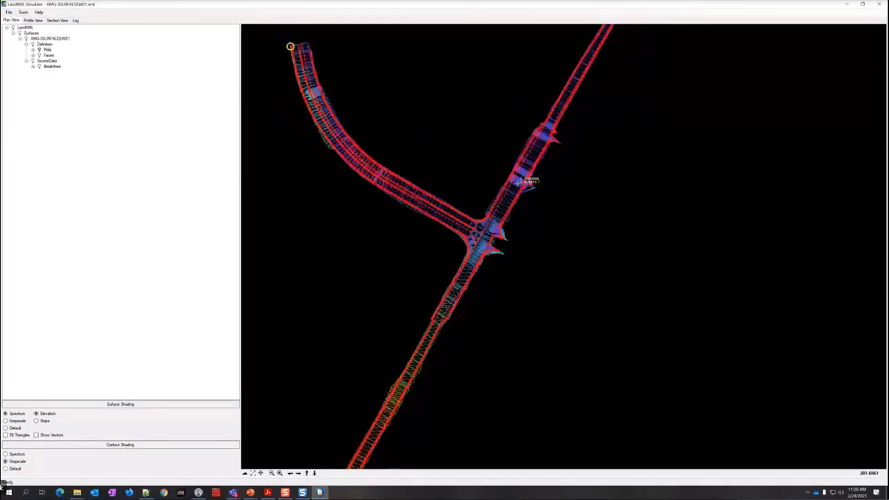
{"action": "scroll", "coordinate": [416, 184], "scroll_direction": "up", "scroll_amount": 1}
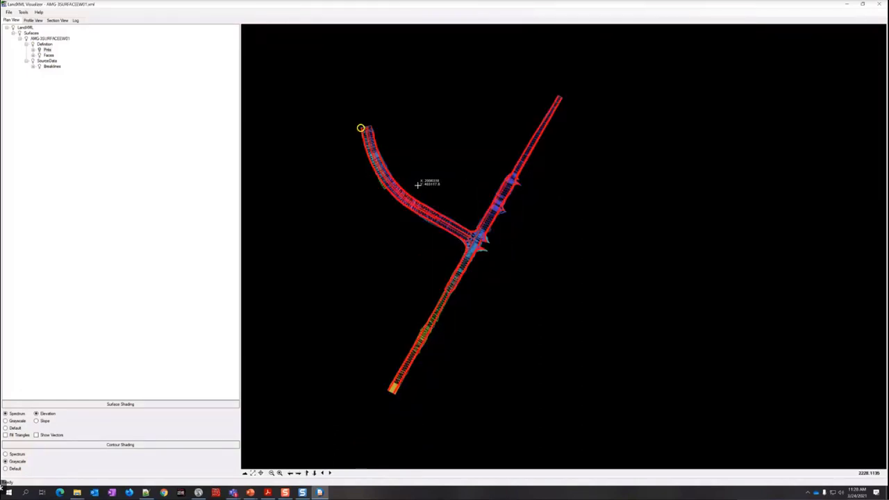
{"action": "scroll", "coordinate": [459, 215], "scroll_direction": "up", "scroll_amount": 3}
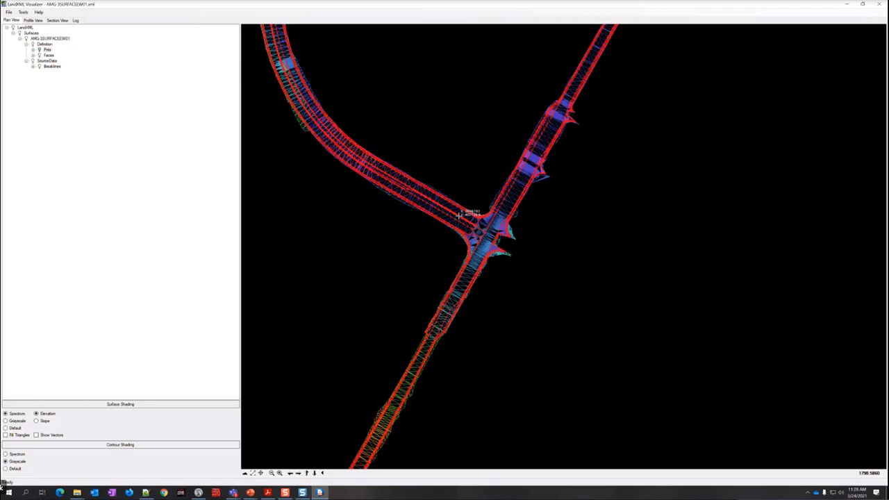